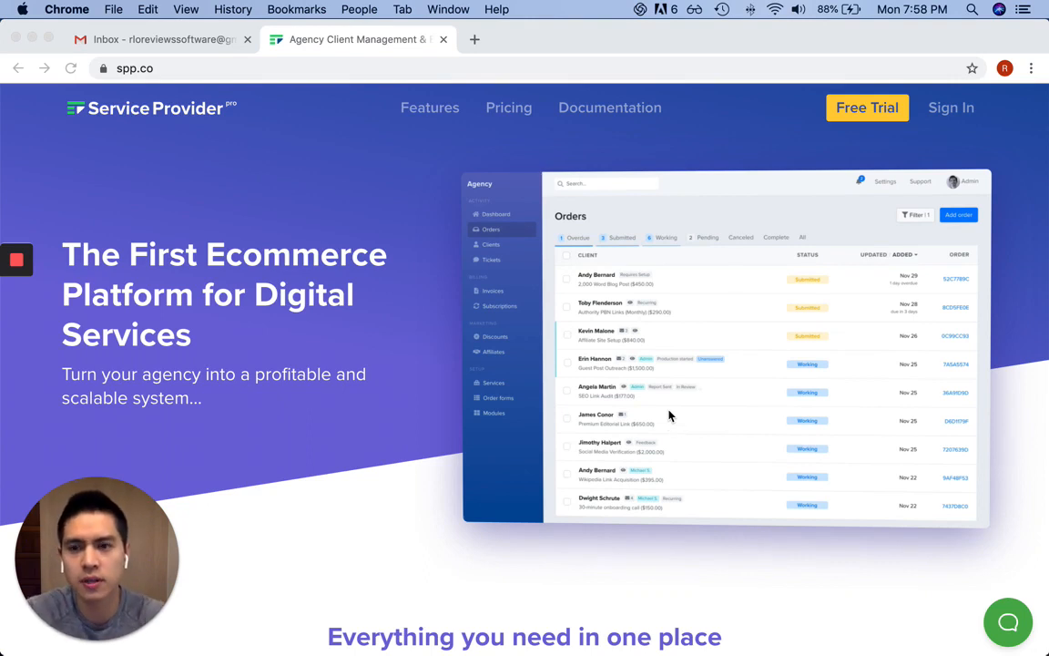
Browse the SPP homepage and preview the Client panel feature
scroll(526, 310, down, 10)
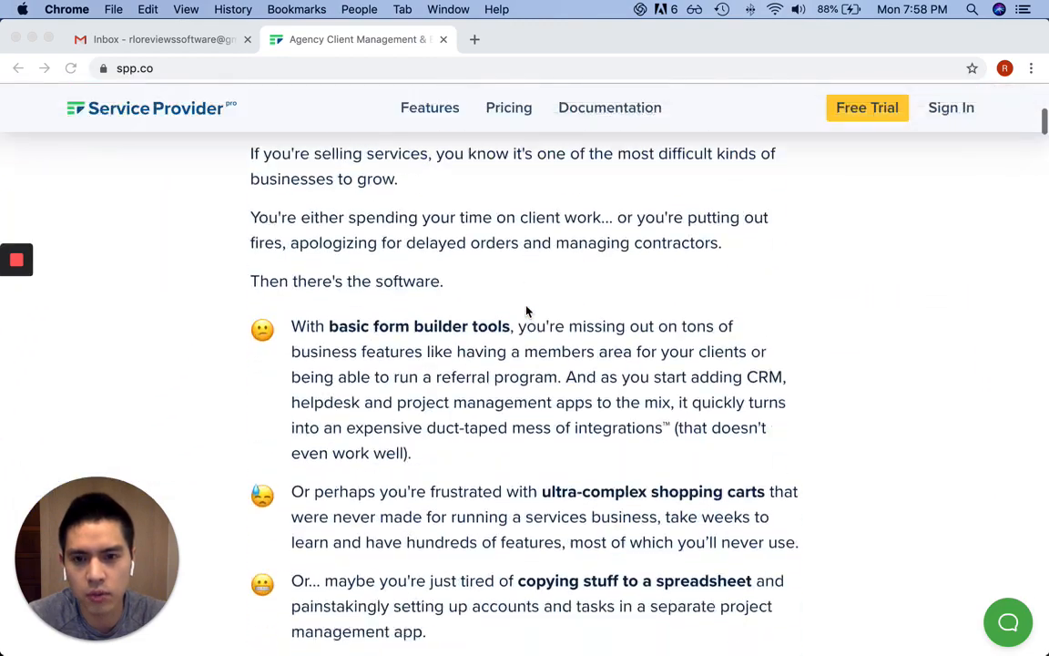
scroll(527, 311, up, 12)
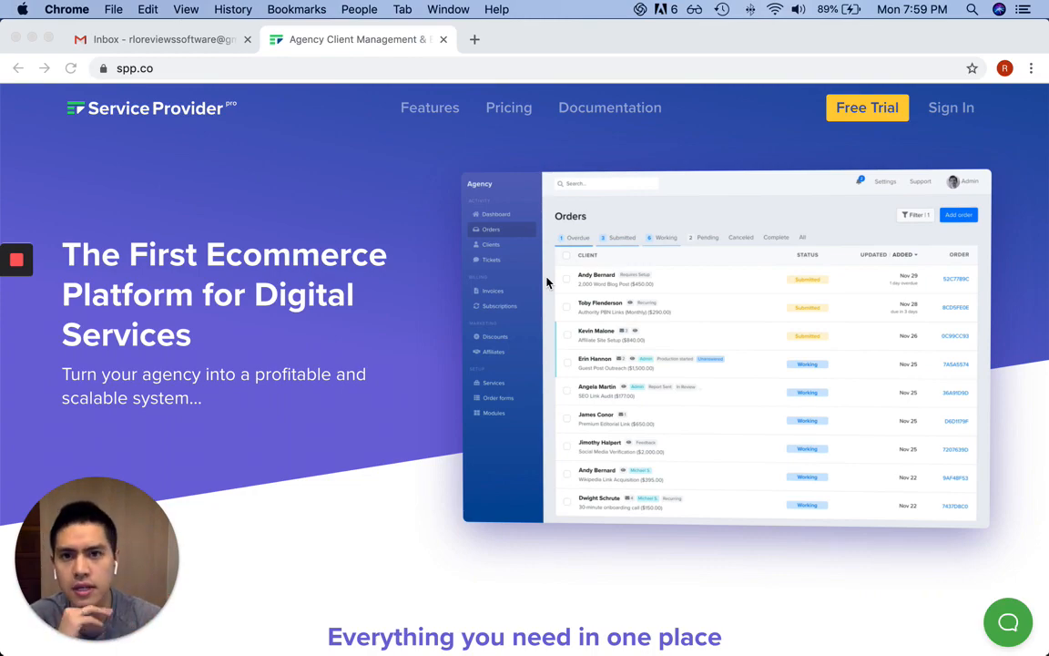
scroll(547, 284, down, 20)
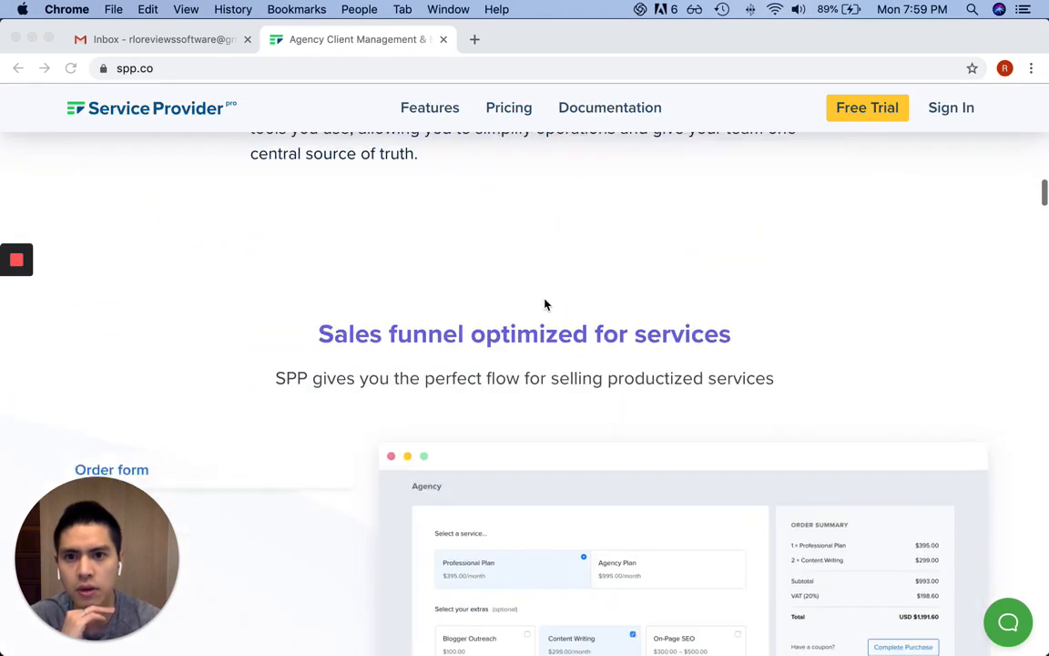
scroll(546, 303, down, 5)
scroll(548, 303, up, 2)
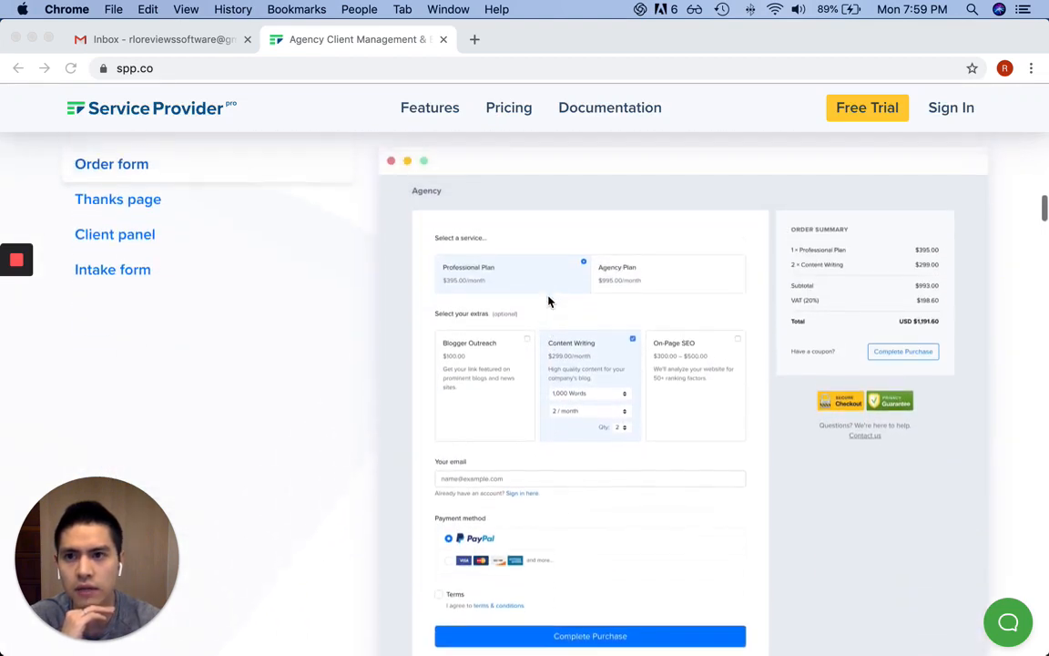
scroll(549, 301, up, 2)
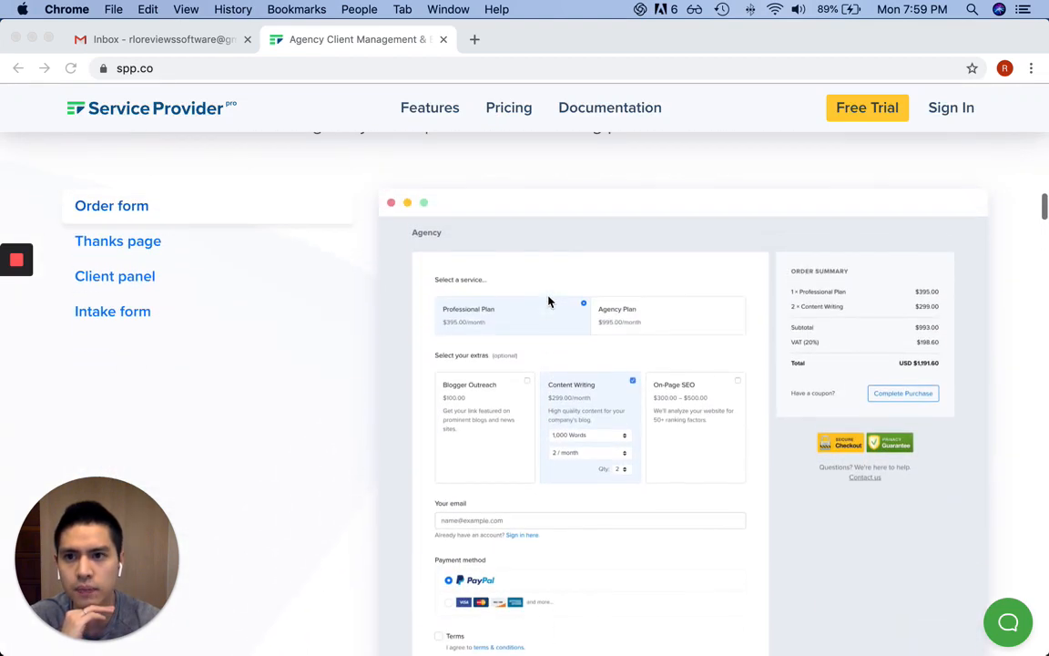
click(144, 276)
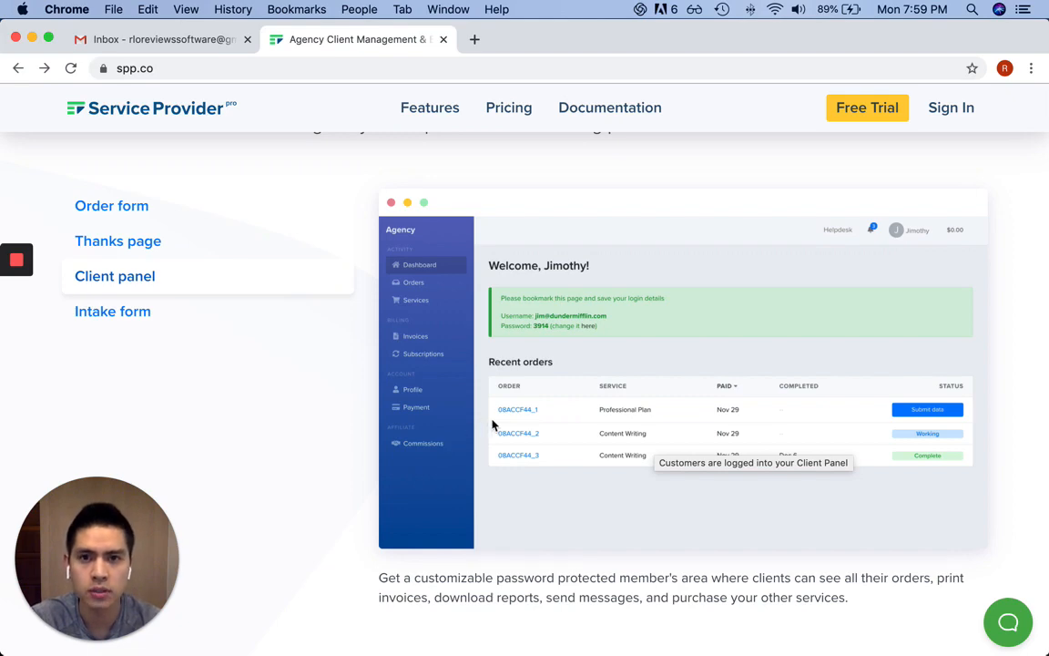
scroll(527, 427, down, 10)
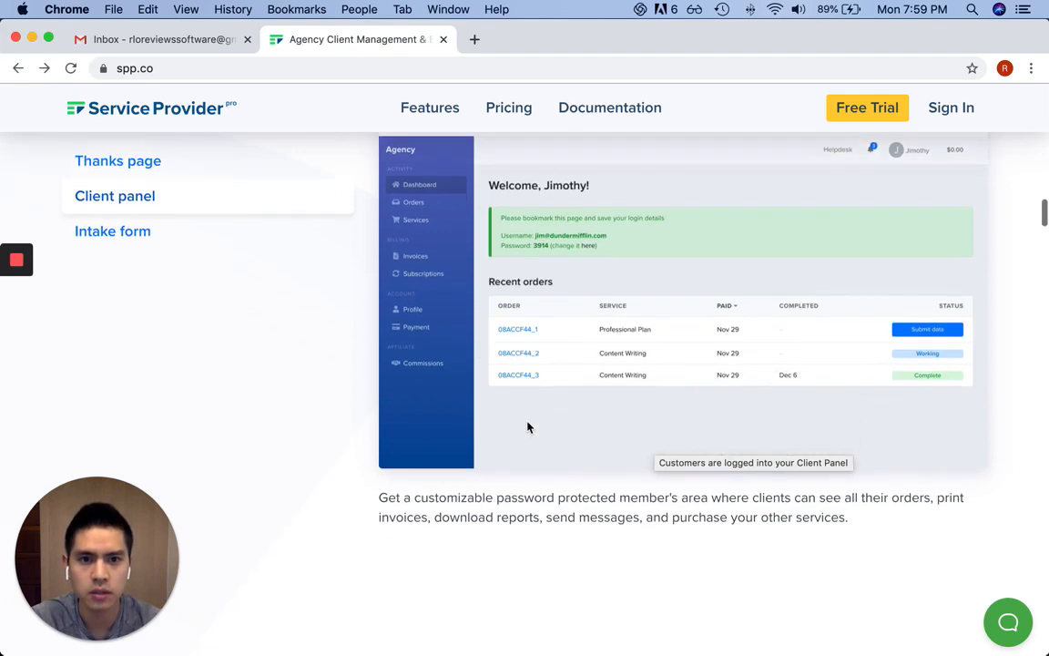
scroll(527, 426, down, 4)
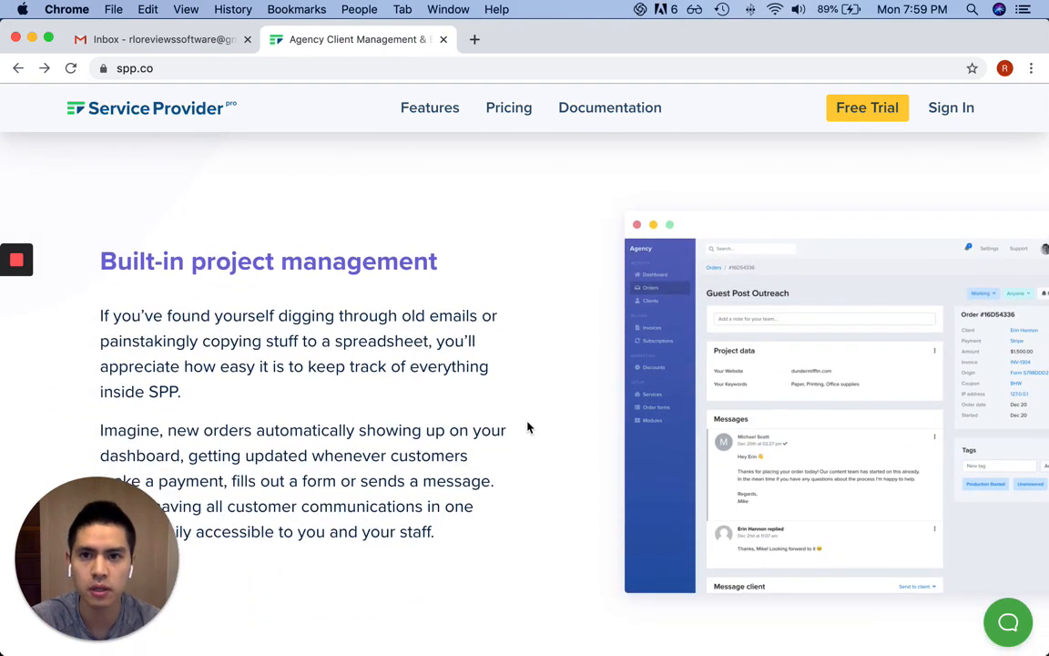
scroll(527, 427, down, 2)
scroll(527, 426, up, 3)
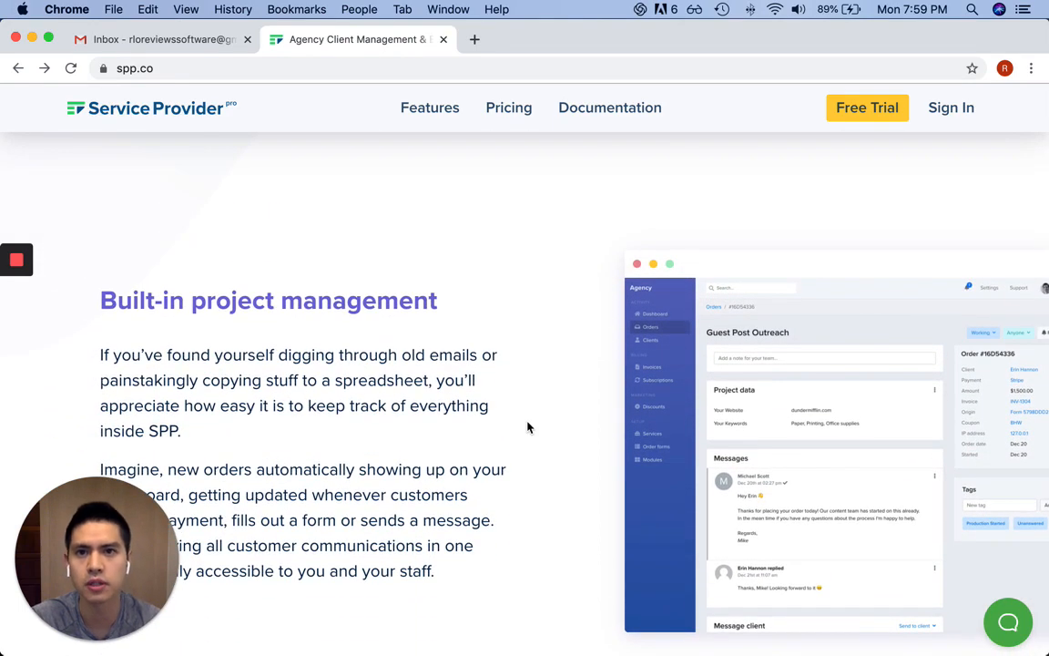
scroll(527, 426, up, 11)
scroll(527, 426, up, 1)
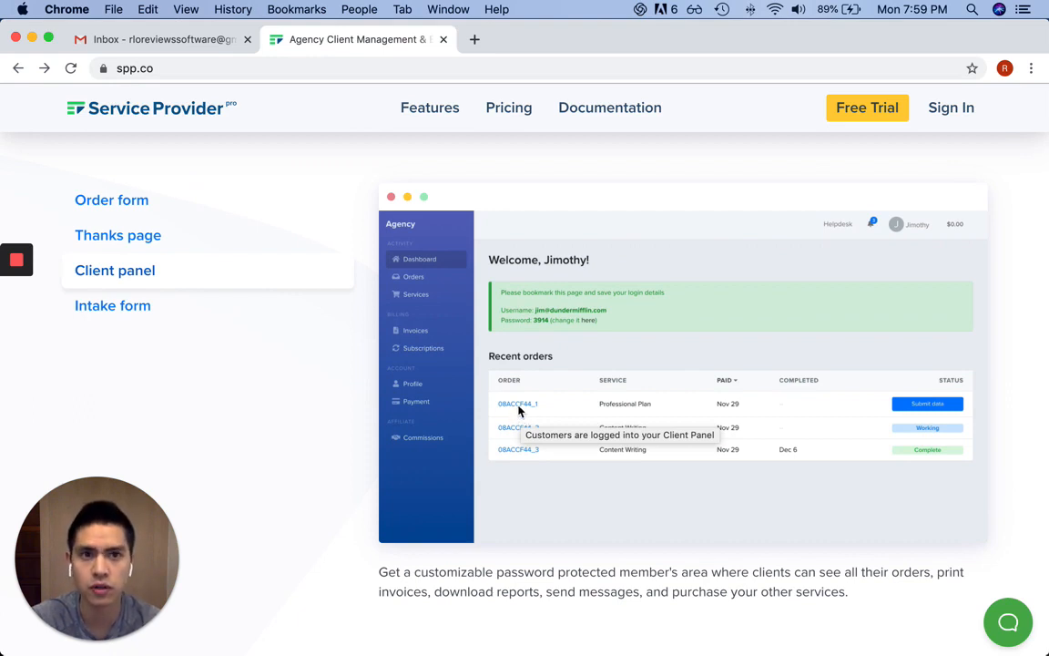
scroll(519, 411, up, 20)
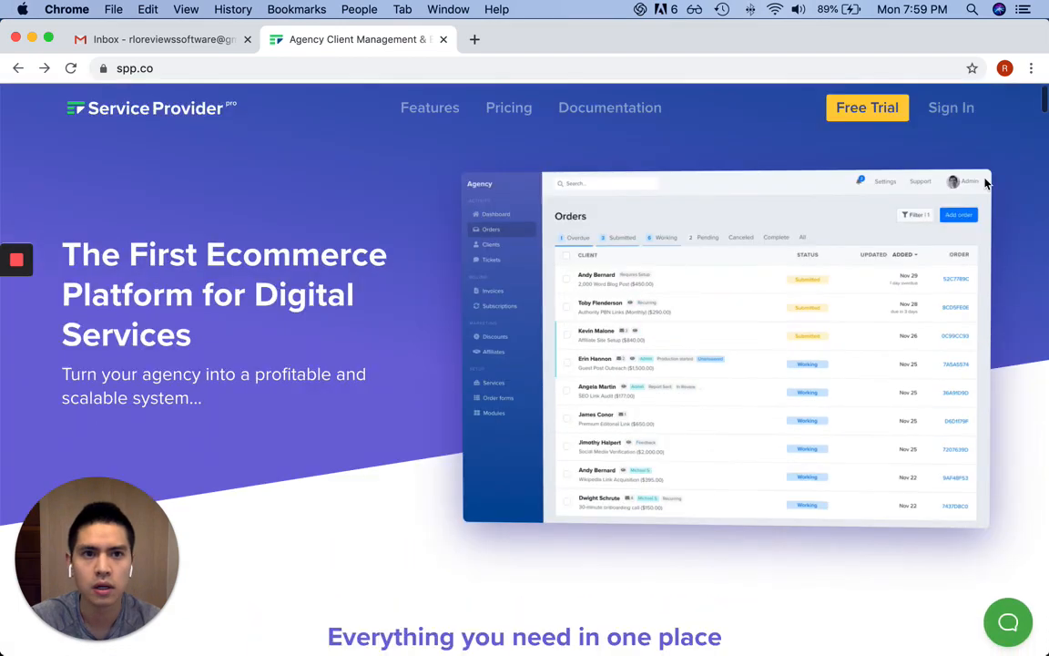
Start the Free Trial signup and bring the signup form into view
click(888, 111)
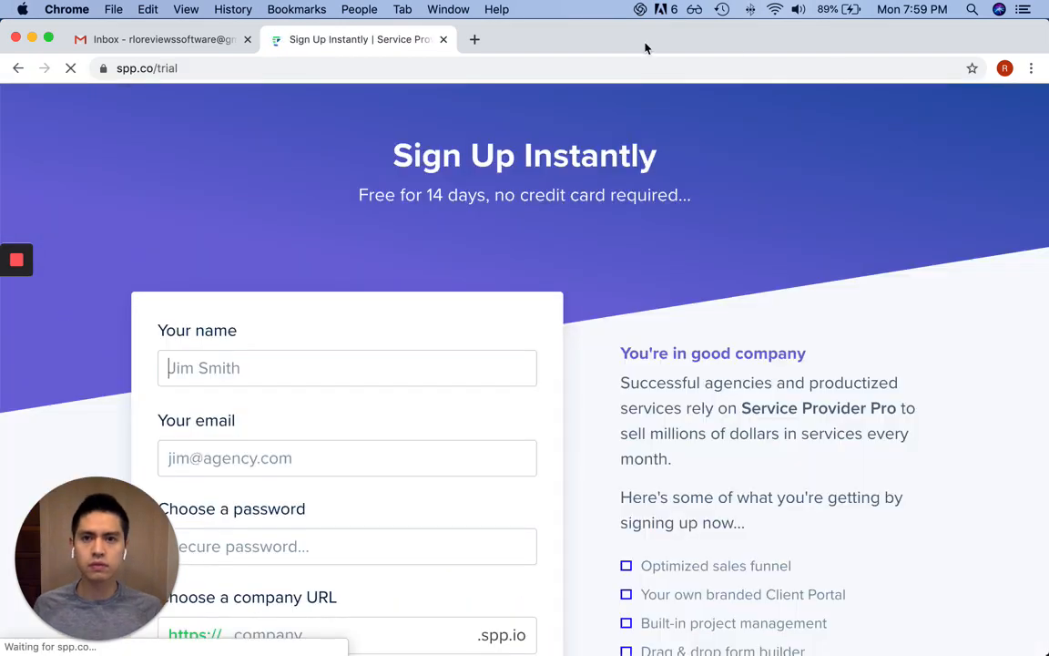
drag(741, 468, 987, 535)
click(427, 405)
scroll(628, 309, down, 1)
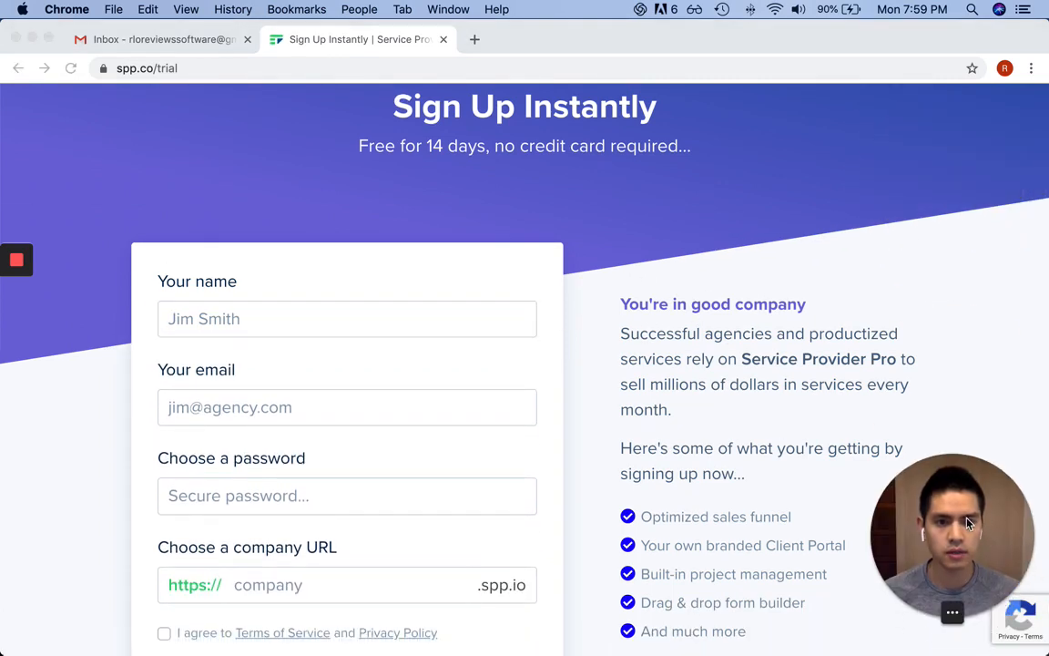
Enter the account holder's full name and e-mail address in the signup form
click(278, 319)
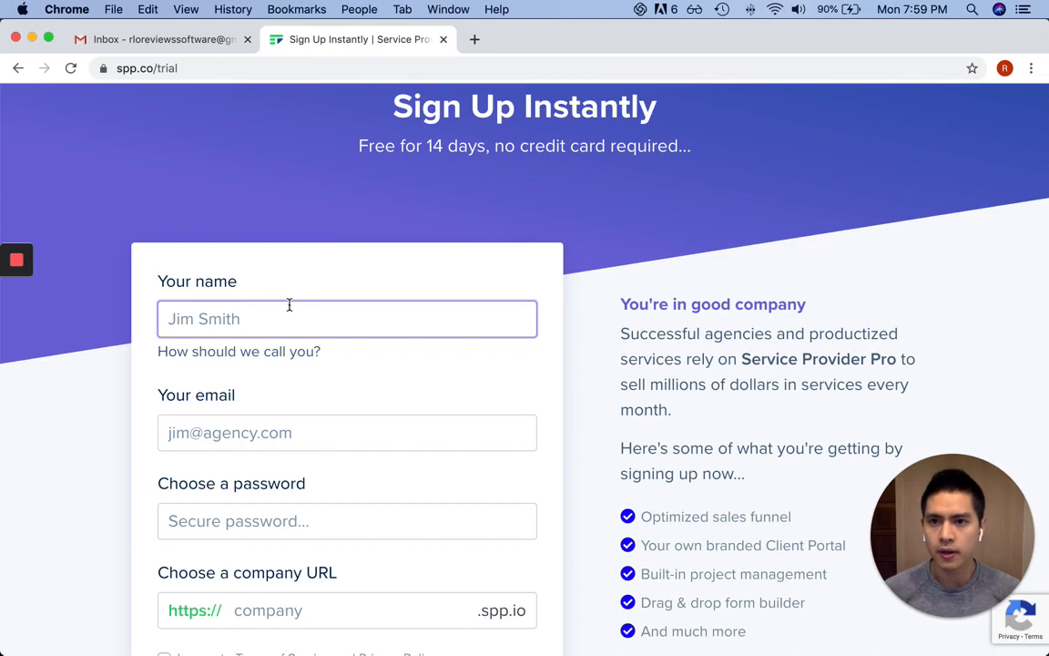
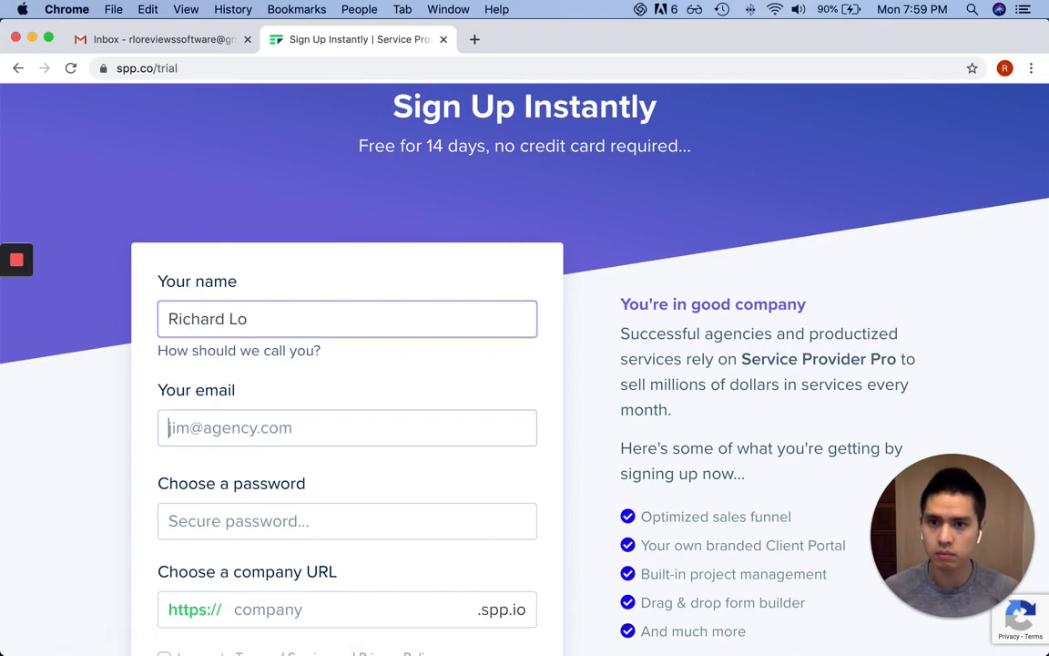
key(Tab)
text(richa)
key(BackSpace)
key(BackSpace)
key(BackSpace)
key(BackSpace)
key(BackSpace)
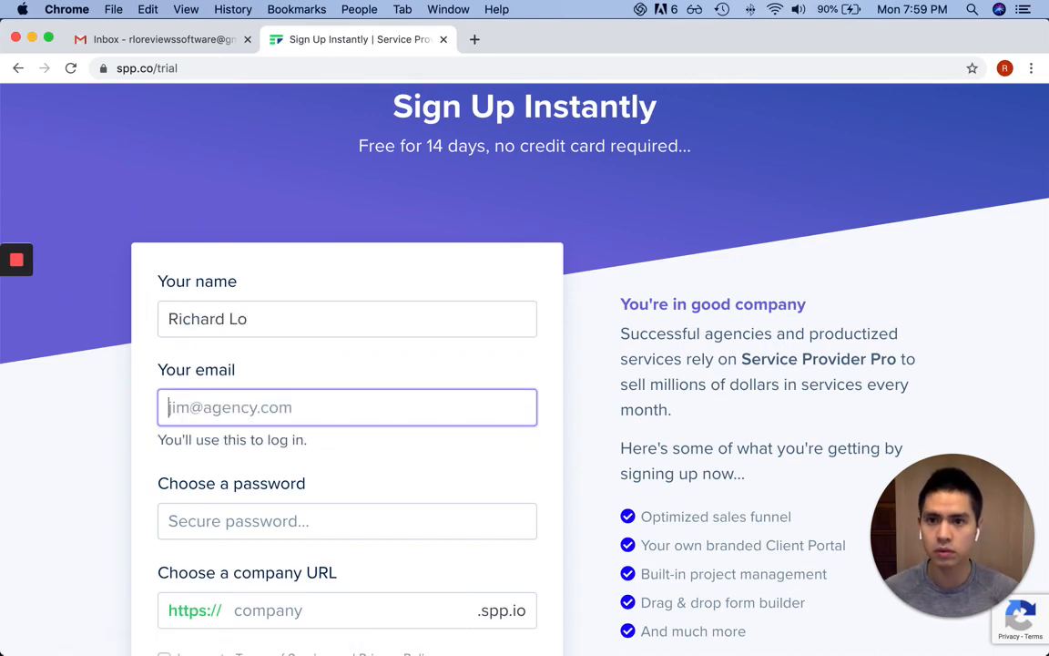
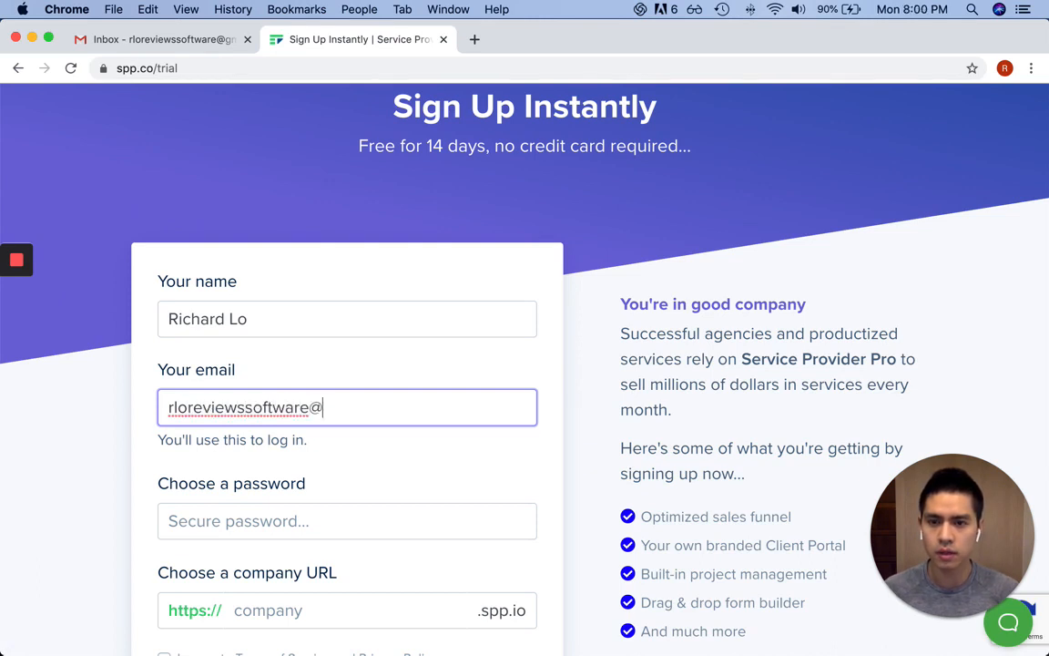
Set the account password, retyping it after a correction
scroll(291, 270, down, 5)
click(301, 259)
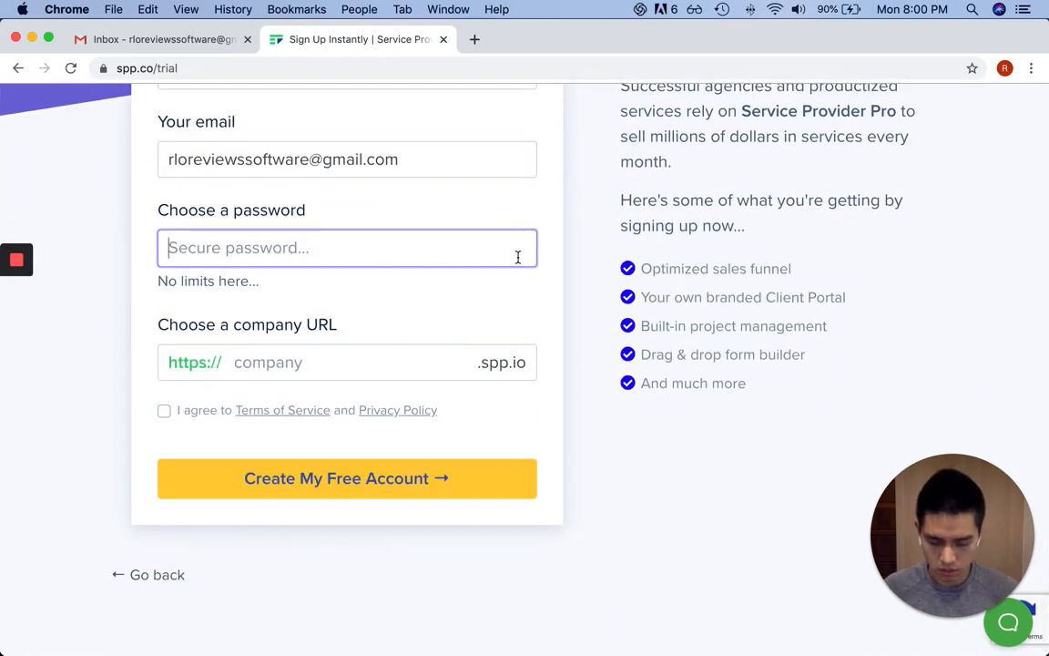
text(•••••••)
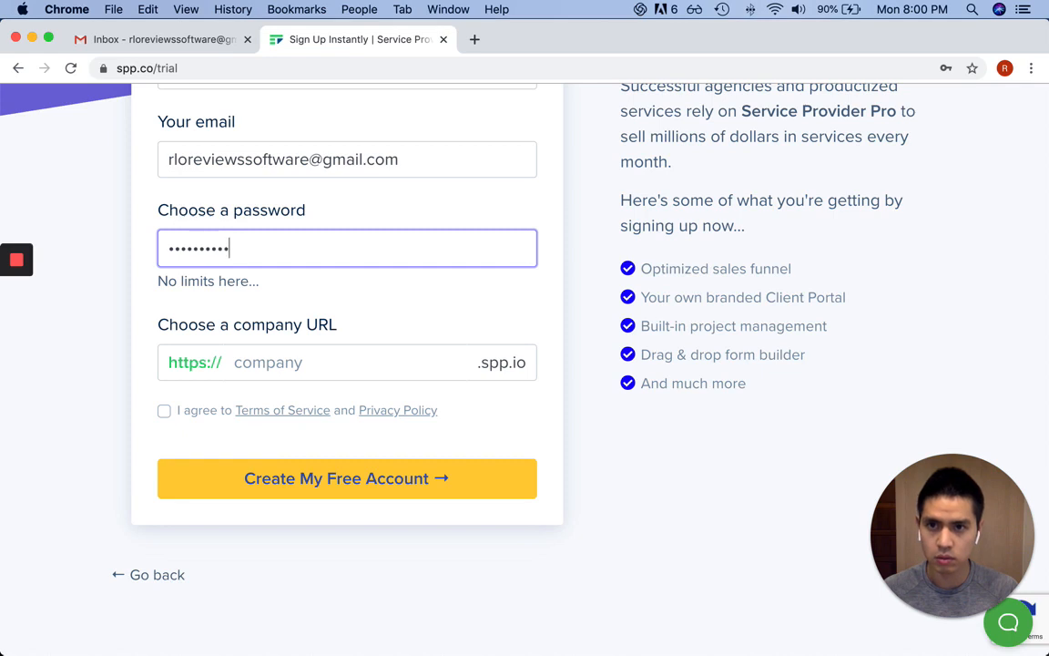
key(BackSpace)
key(BackSpace)
key(BackSpace)
key(BackSpace)
key(BackSpace)
key(BackSpace)
key(BackSpace)
key(BackSpace)
key(BackSpace)
key(BackSpace)
text(••••)
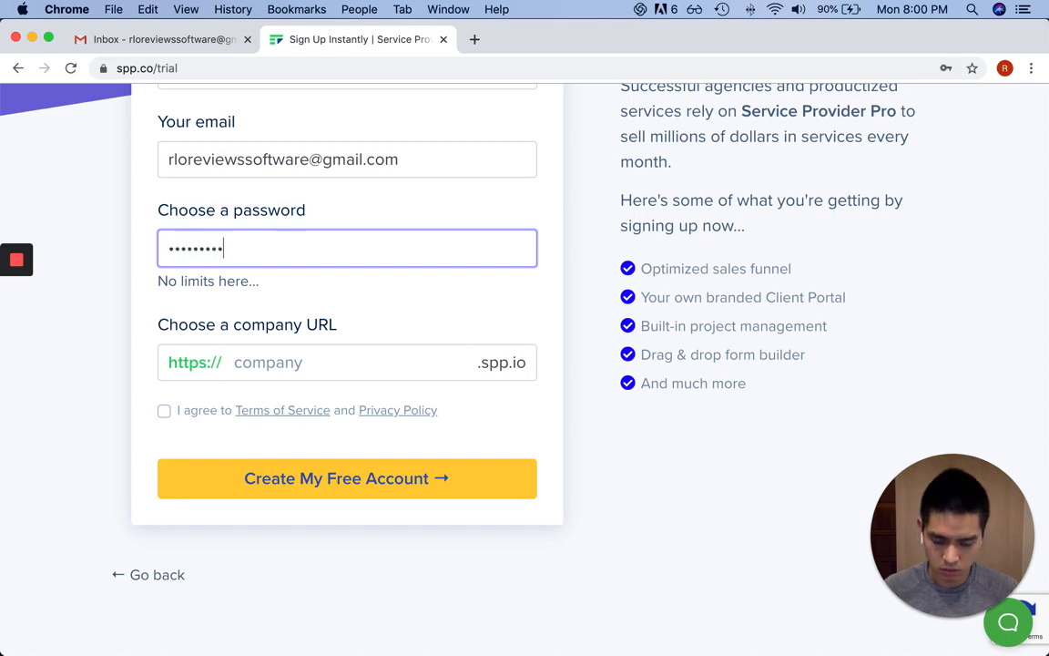
text(•••••••••••)
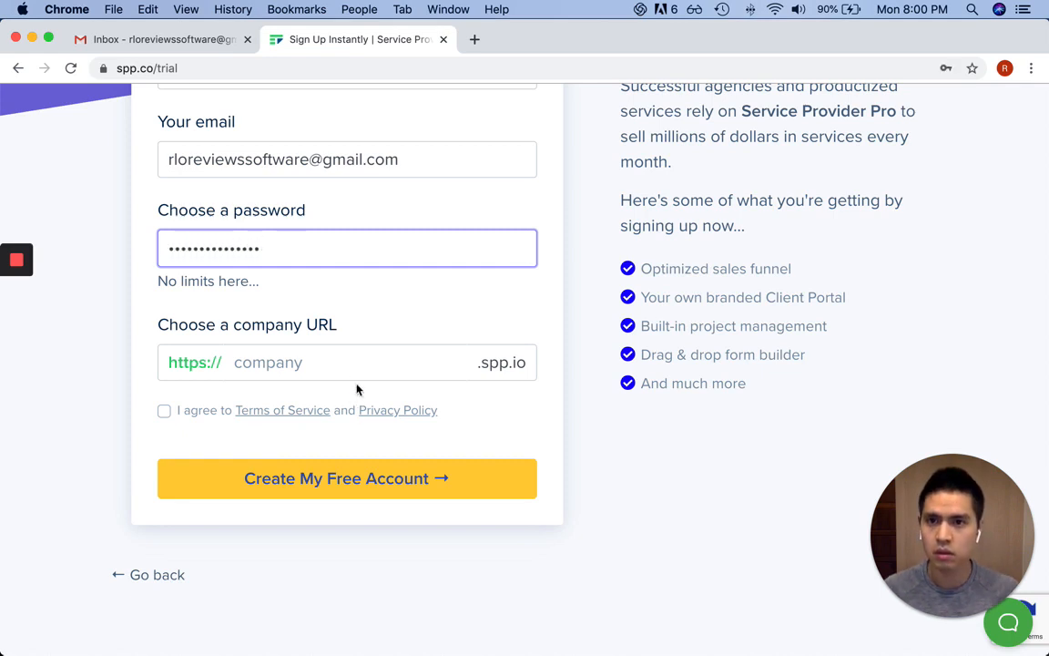
Enter the company URL, accept the terms of service, and create the free account
click(337, 362)
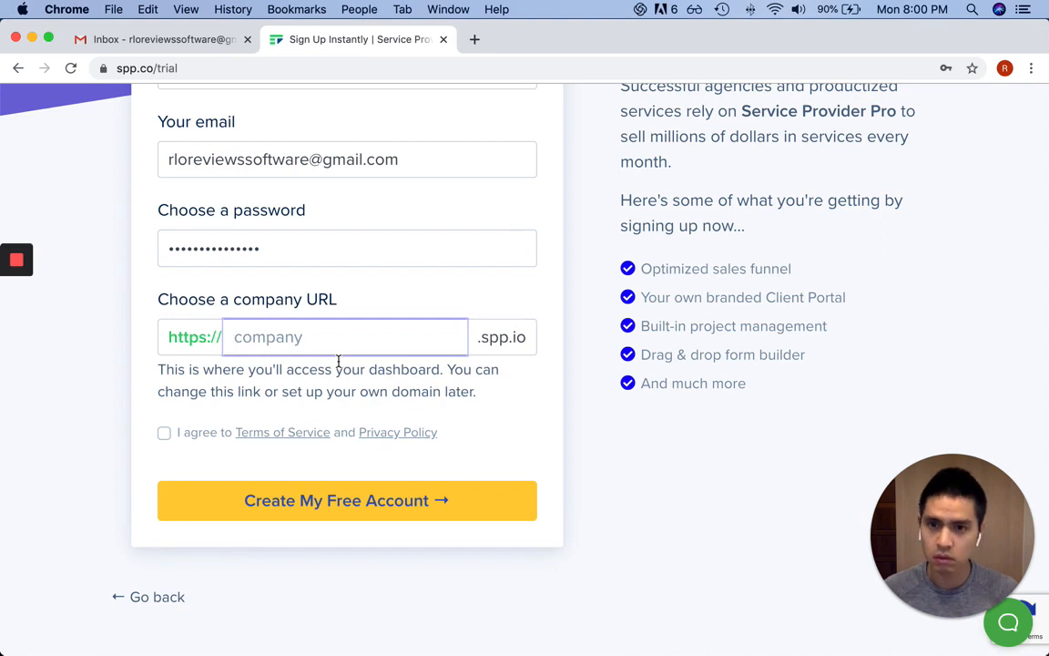
text(rlo)
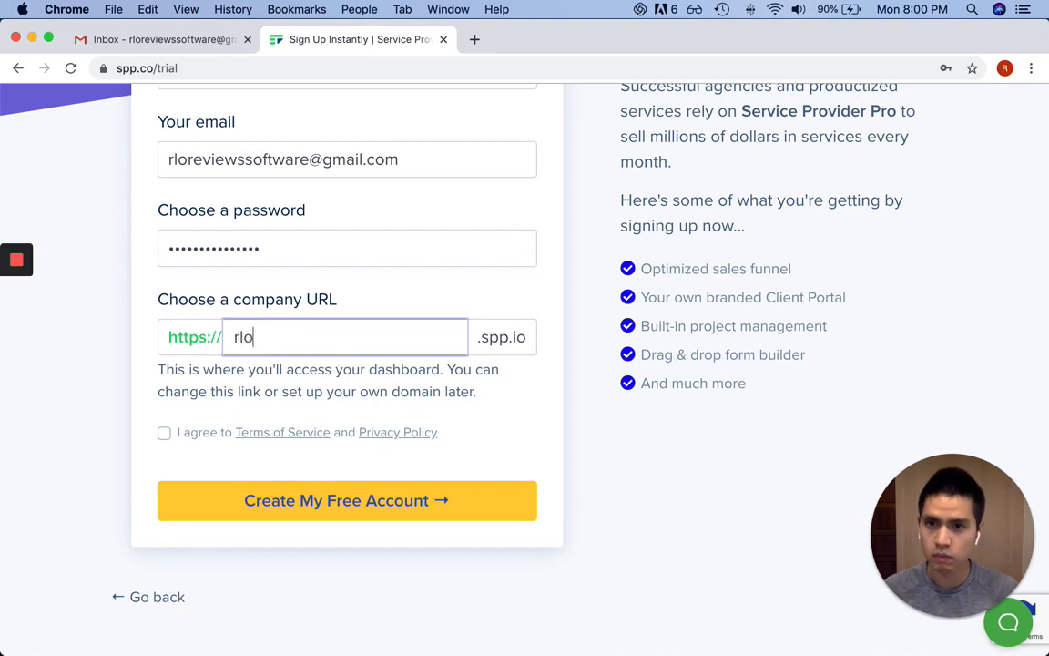
text(reviews)
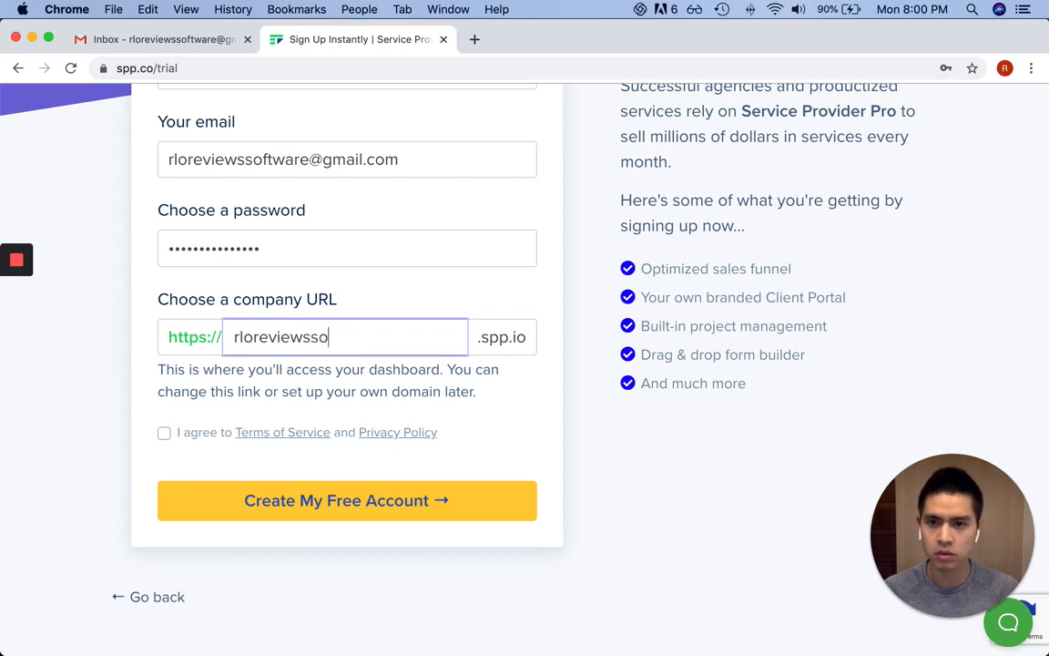
click(179, 436)
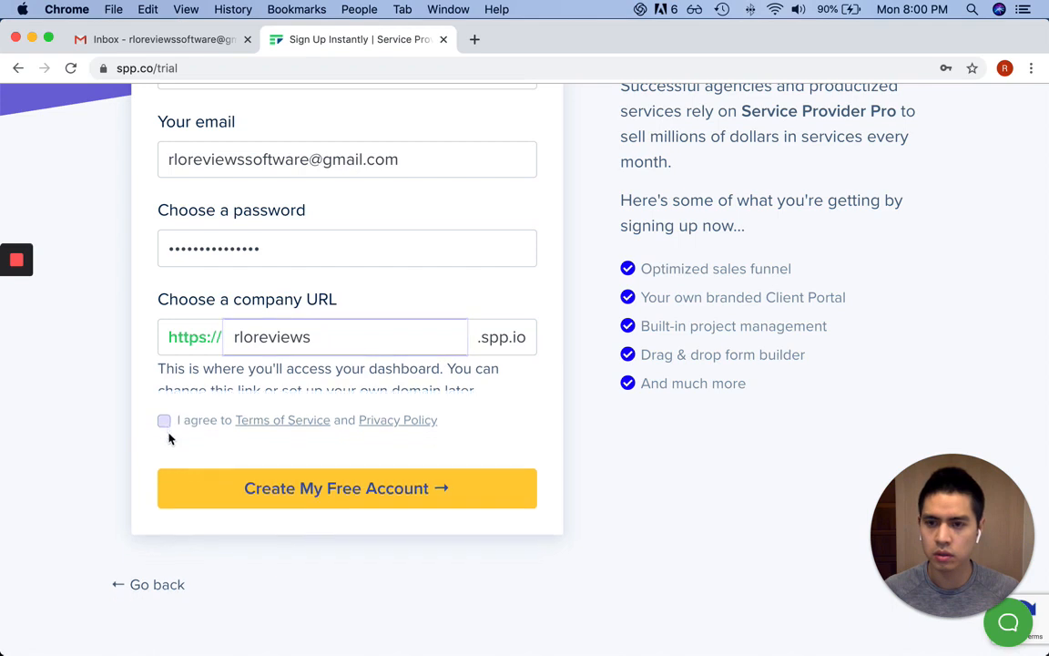
click(164, 409)
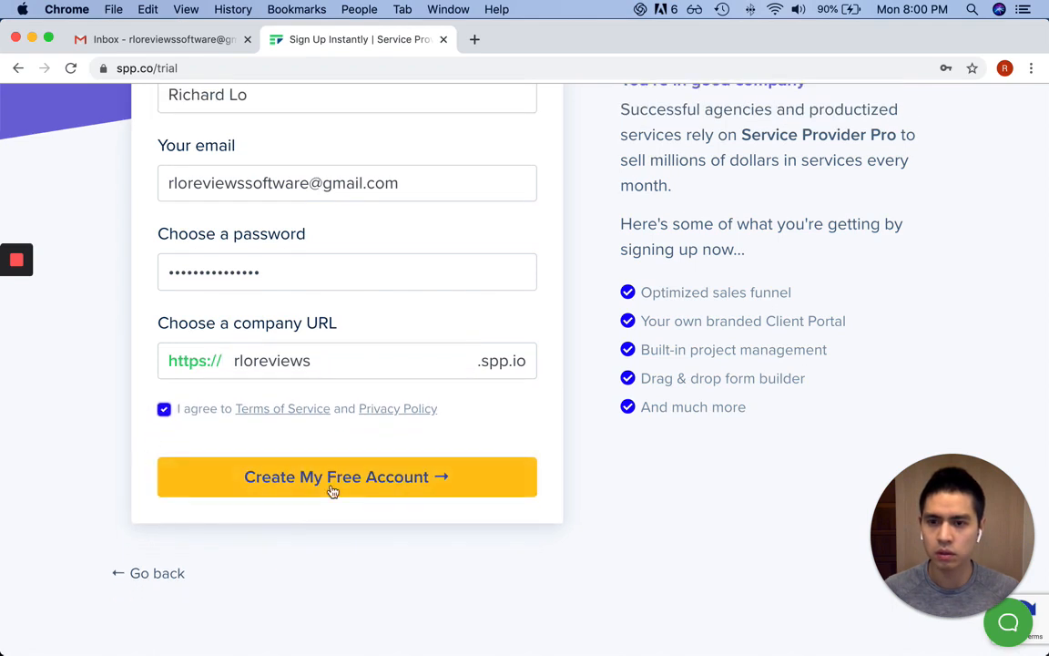
click(404, 488)
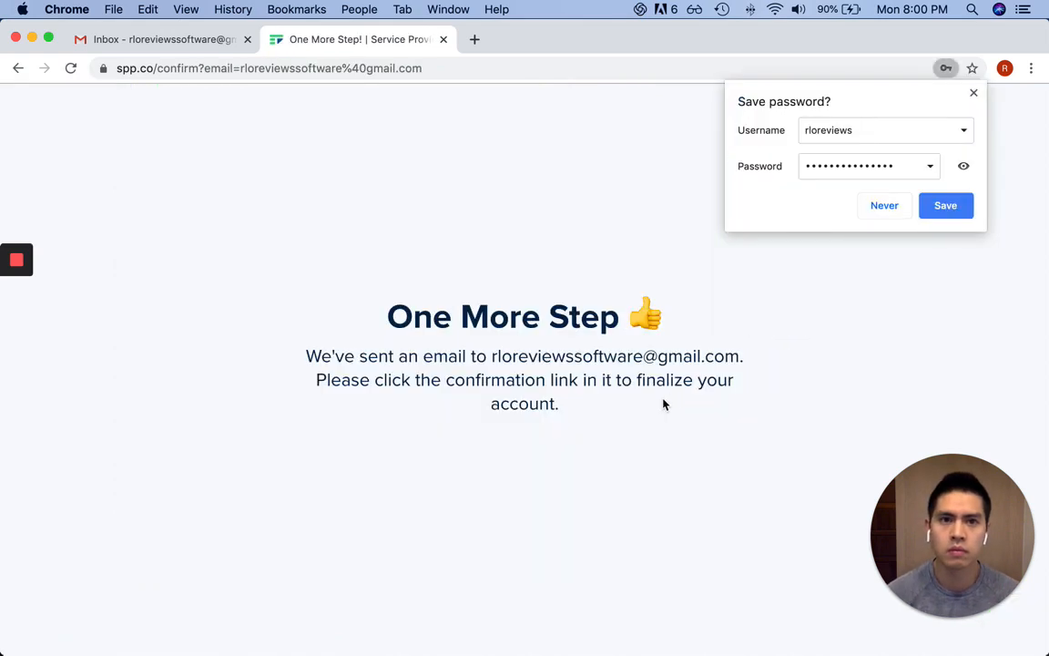
Dismiss the save-password prompt, then open SPP's 'Confirm your email' message in Gmail and confirm it
click(974, 93)
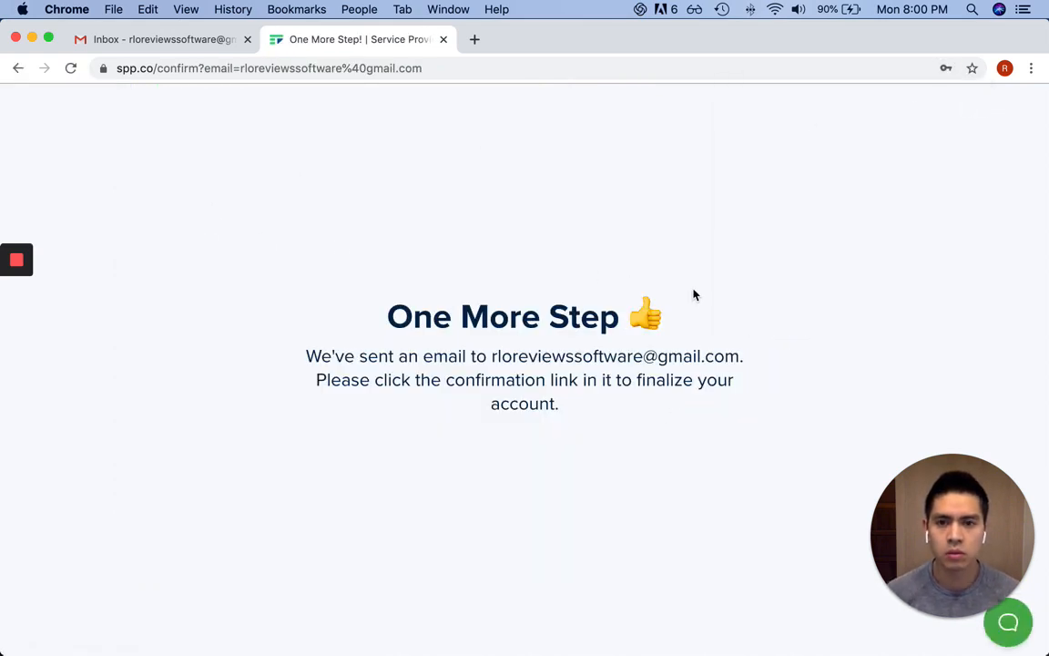
key(ctrl+Tab)
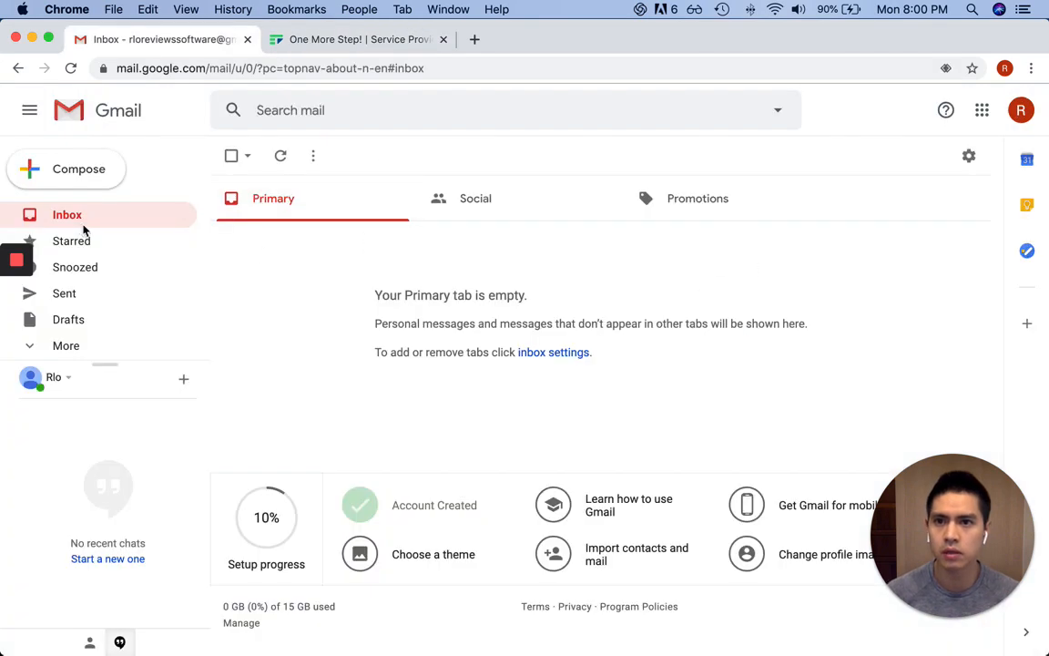
click(85, 226)
click(305, 243)
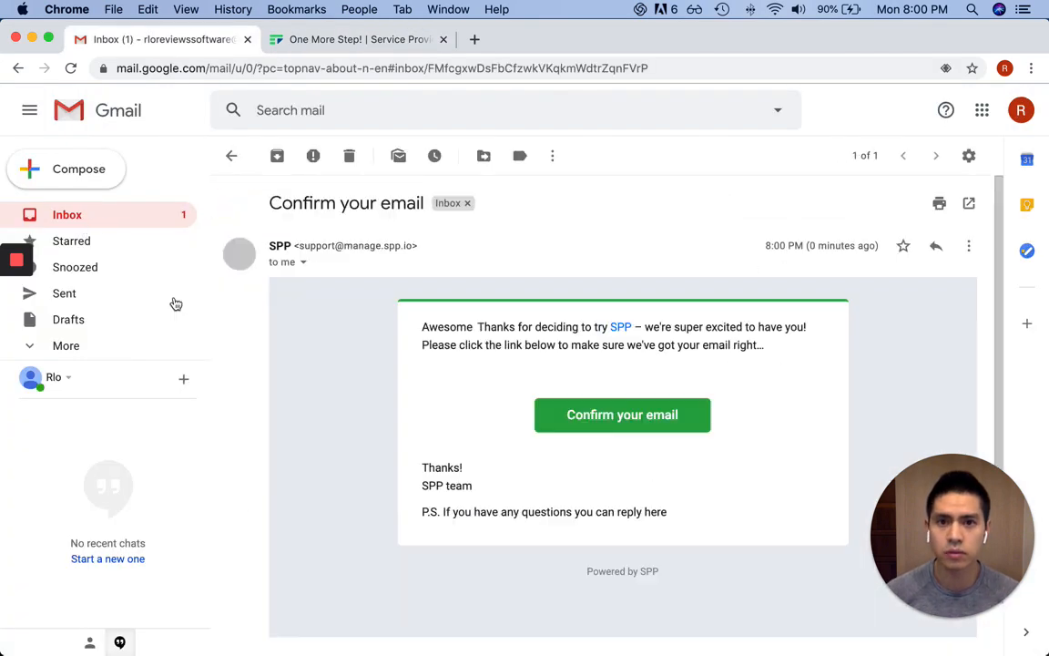
click(628, 414)
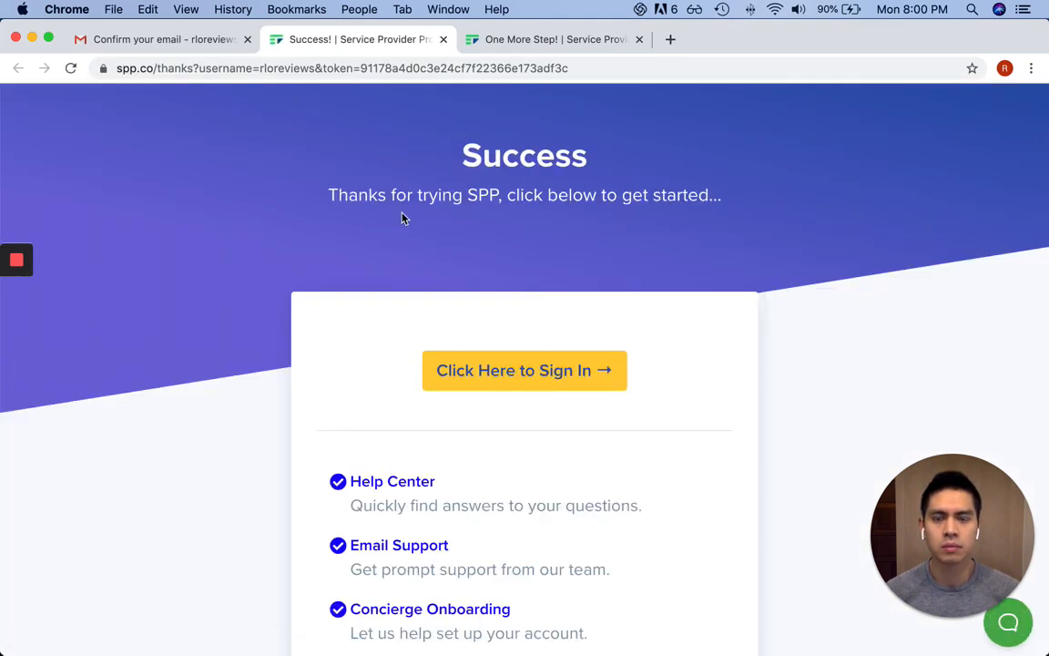
Follow 'Click Here to Sign In' on the Success page to reach the new account's dashboard
scroll(402, 210, down, 3)
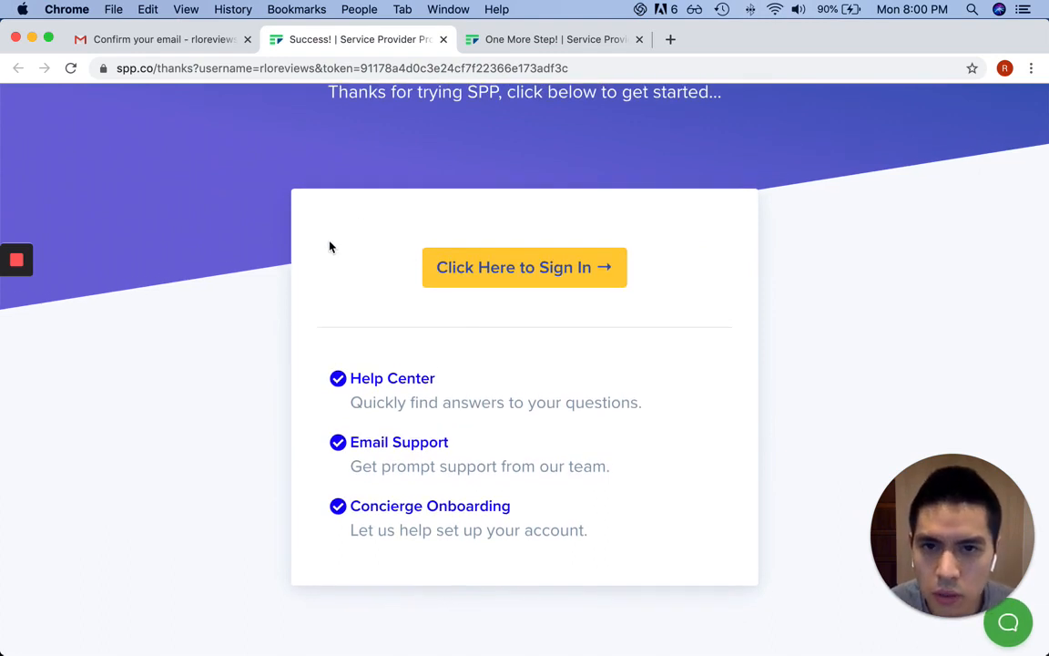
scroll(312, 291, up, 3)
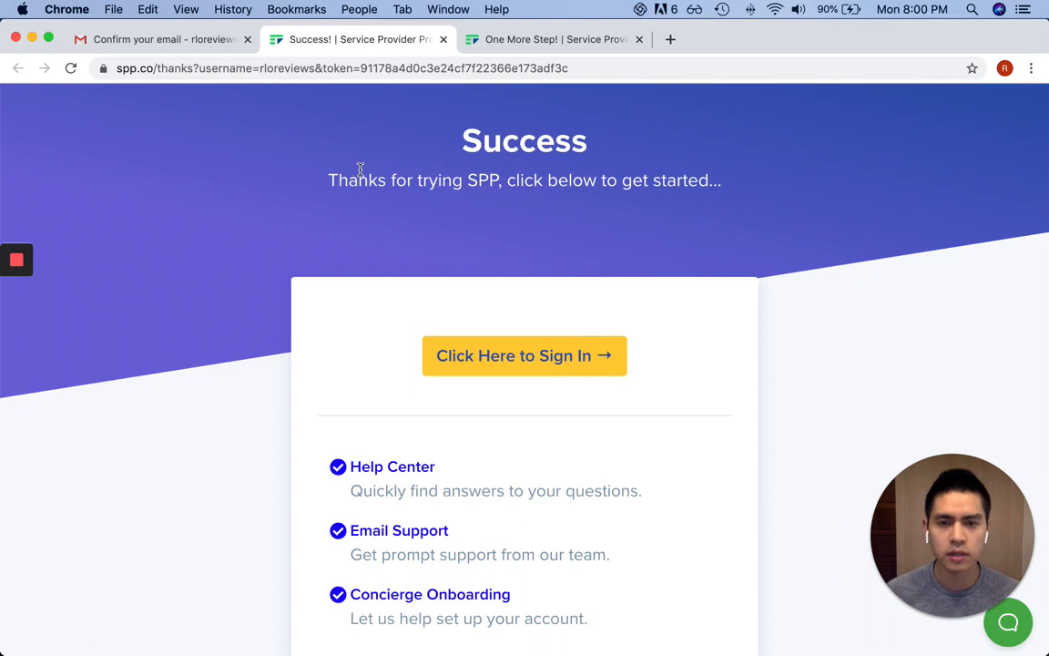
scroll(367, 173, down, 3)
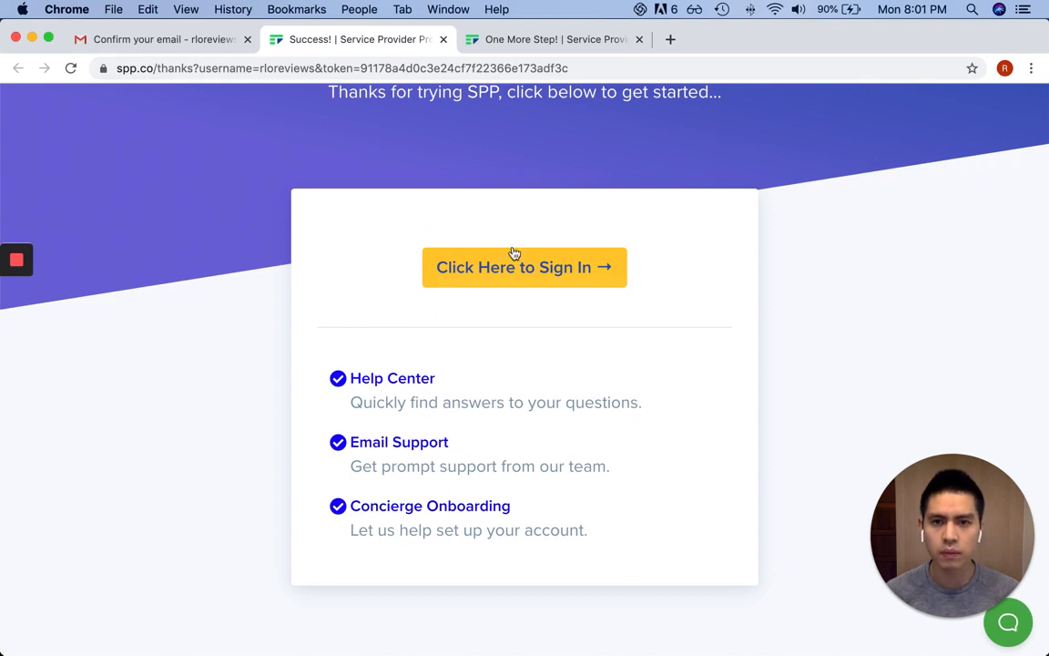
click(559, 278)
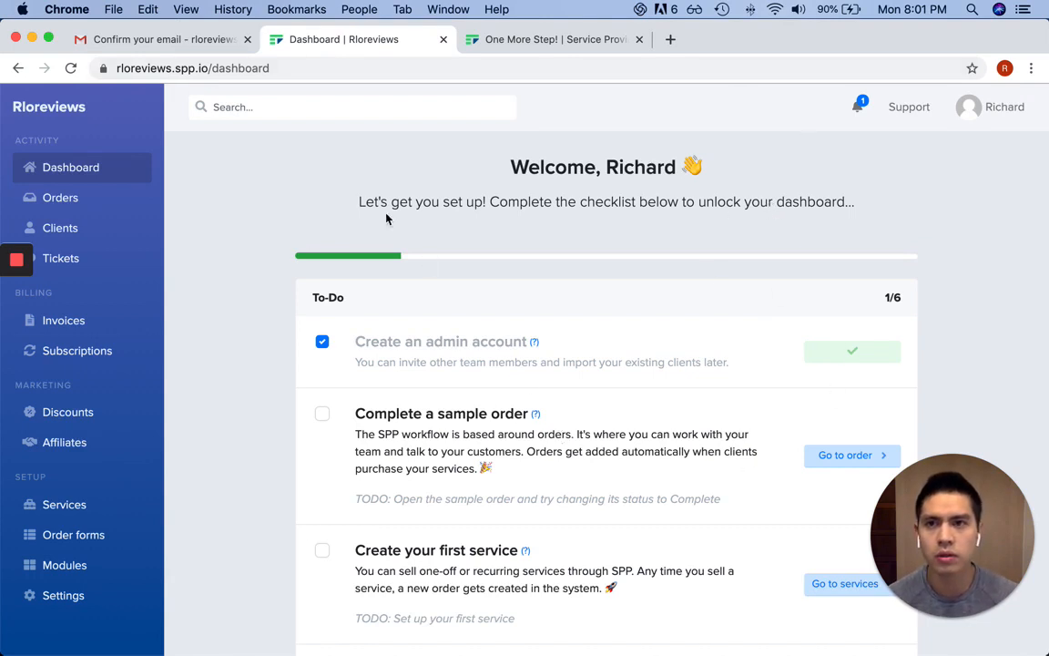
Mark all notifications as read and dismiss the notifications-cleared banner
click(241, 107)
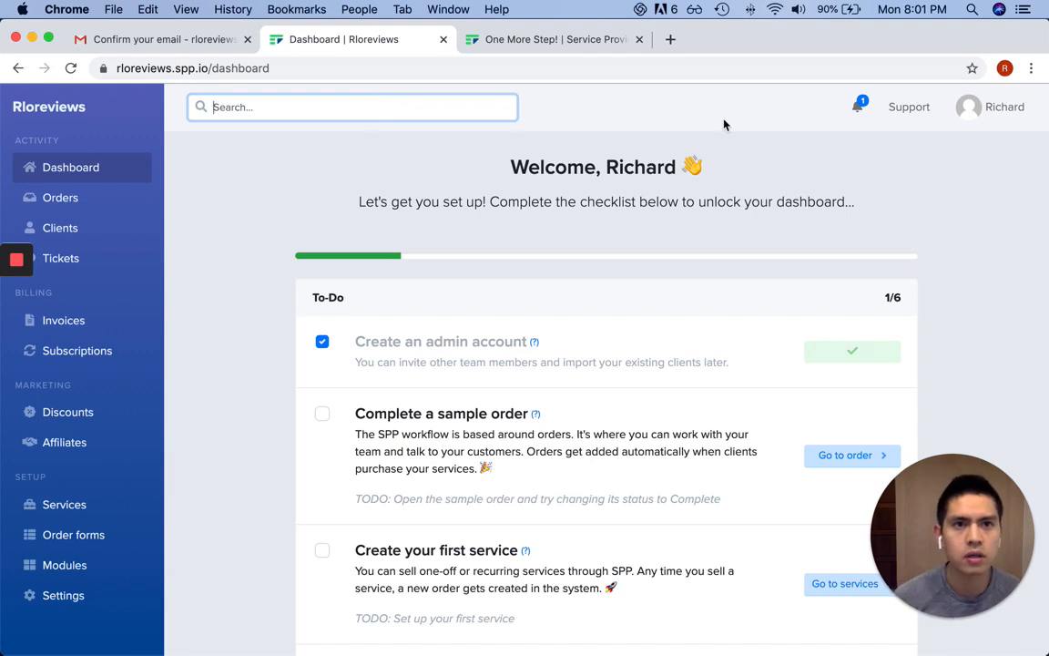
click(857, 107)
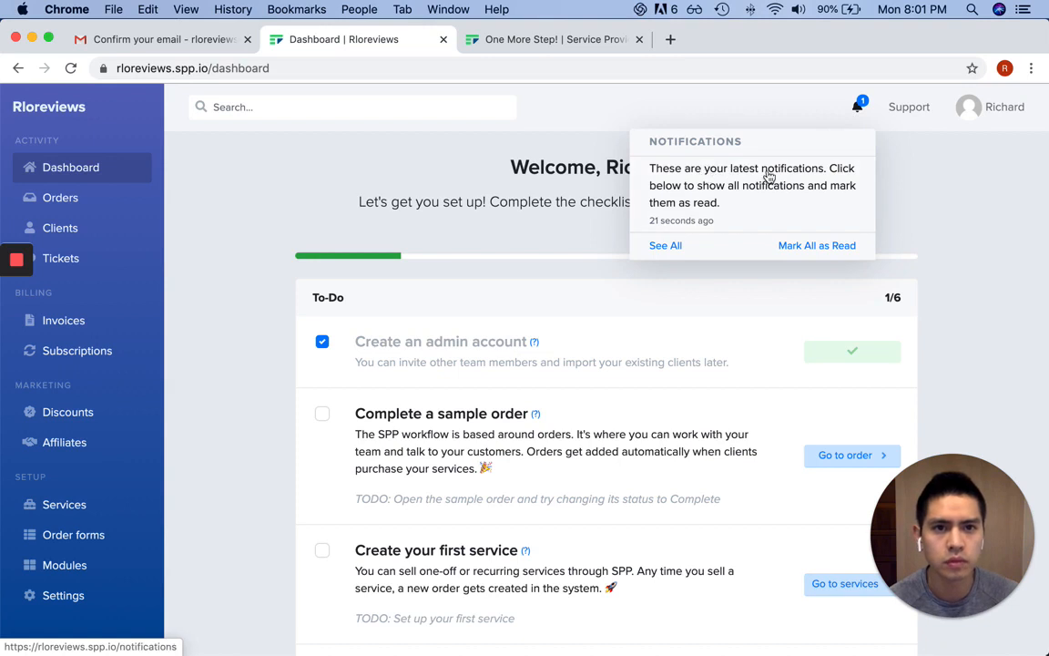
click(807, 246)
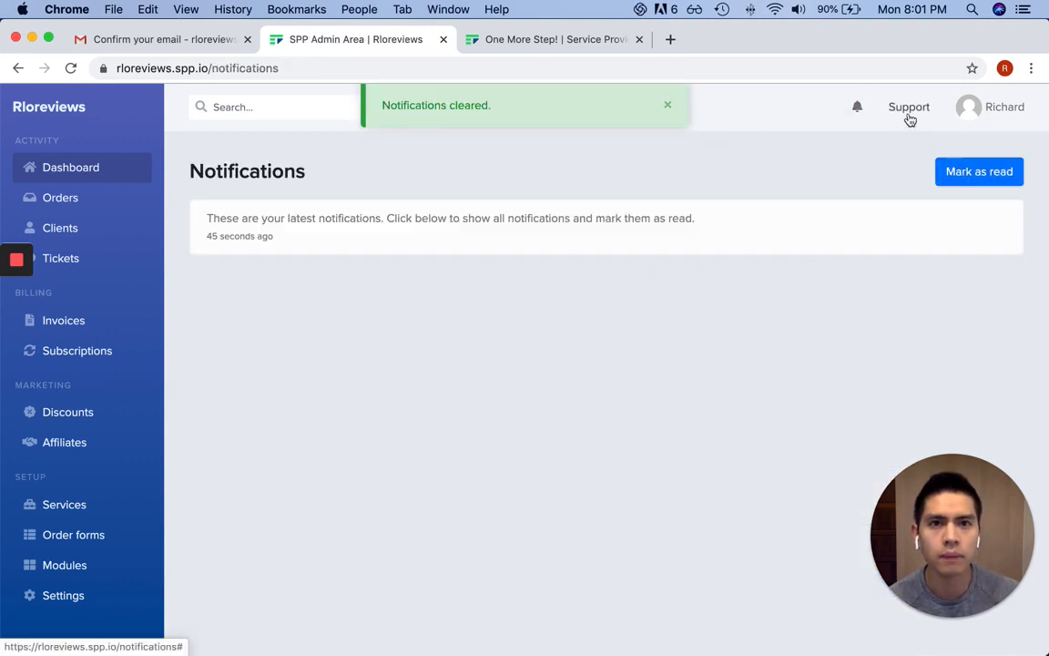
click(669, 108)
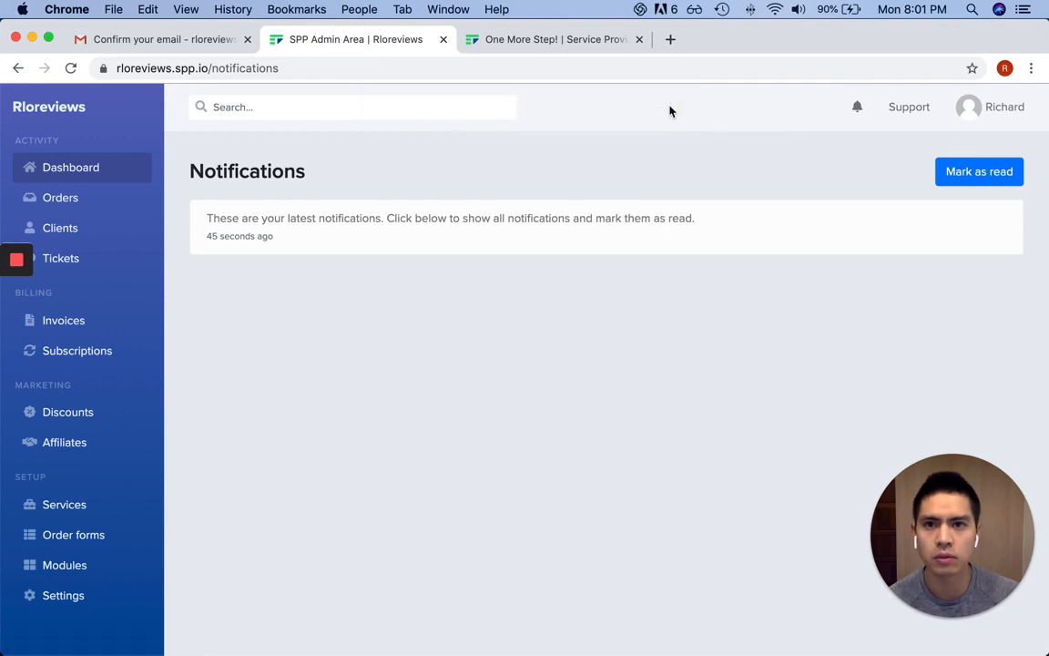
Return to the Dashboard and look over the Support and account menus
click(64, 173)
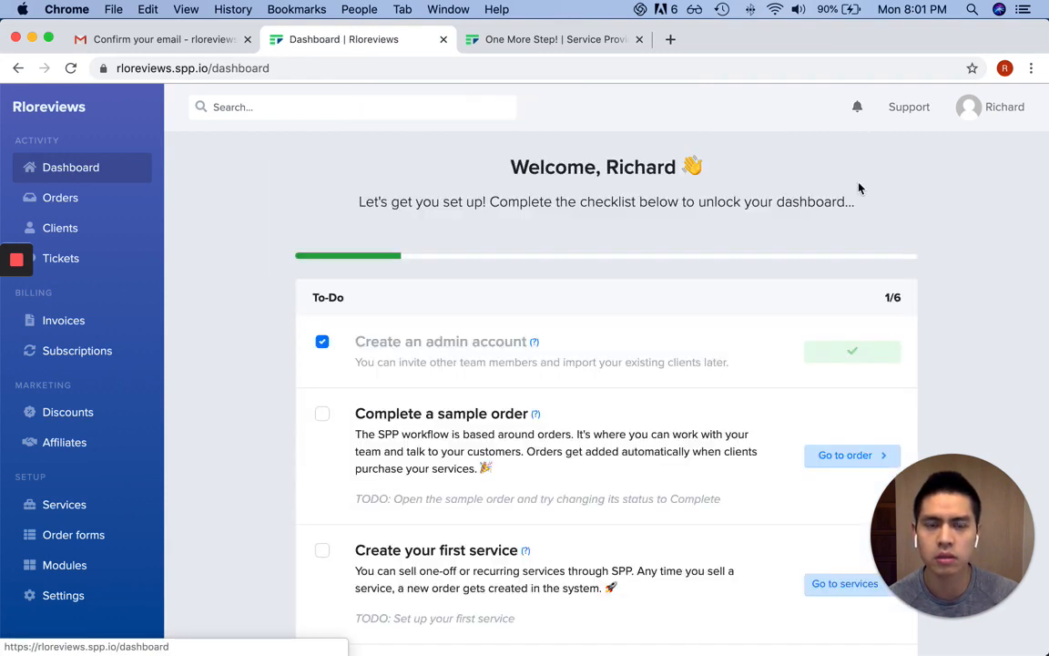
click(909, 112)
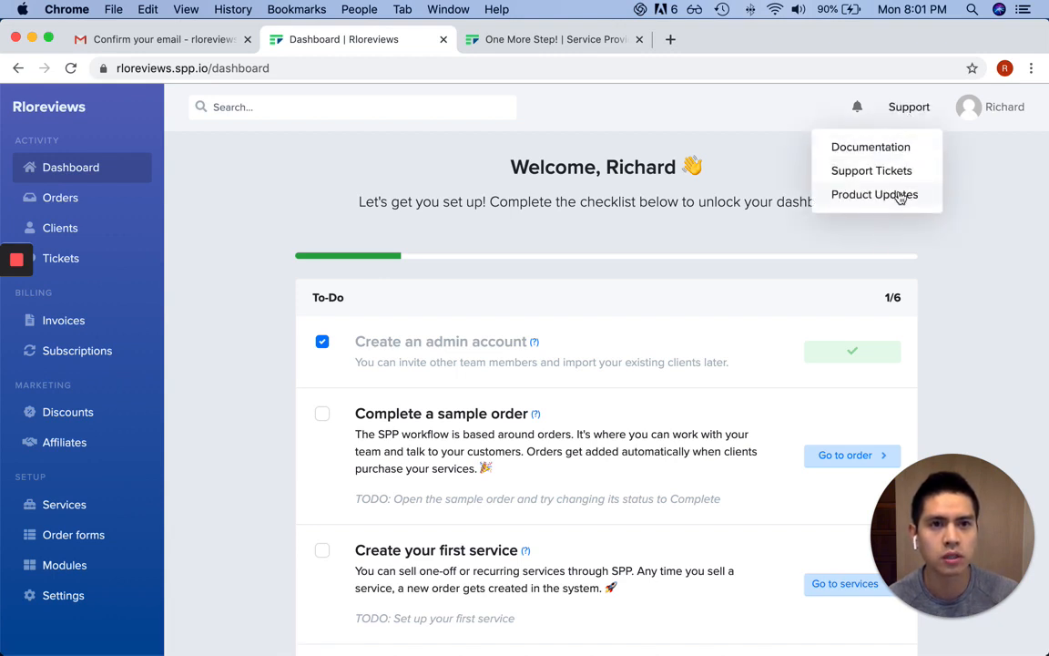
click(998, 108)
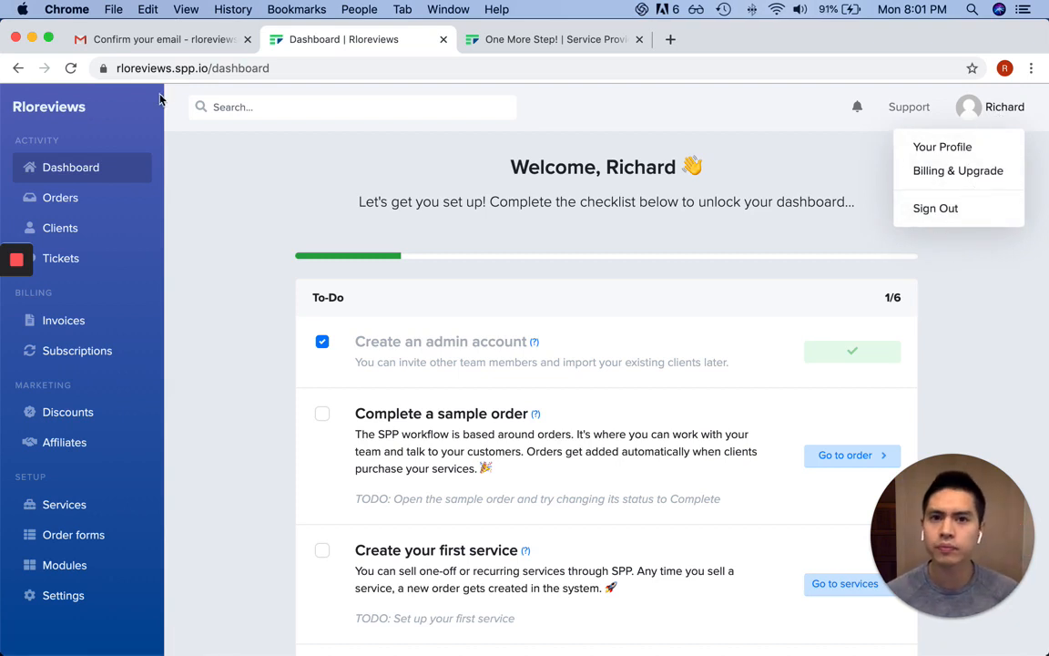
click(317, 191)
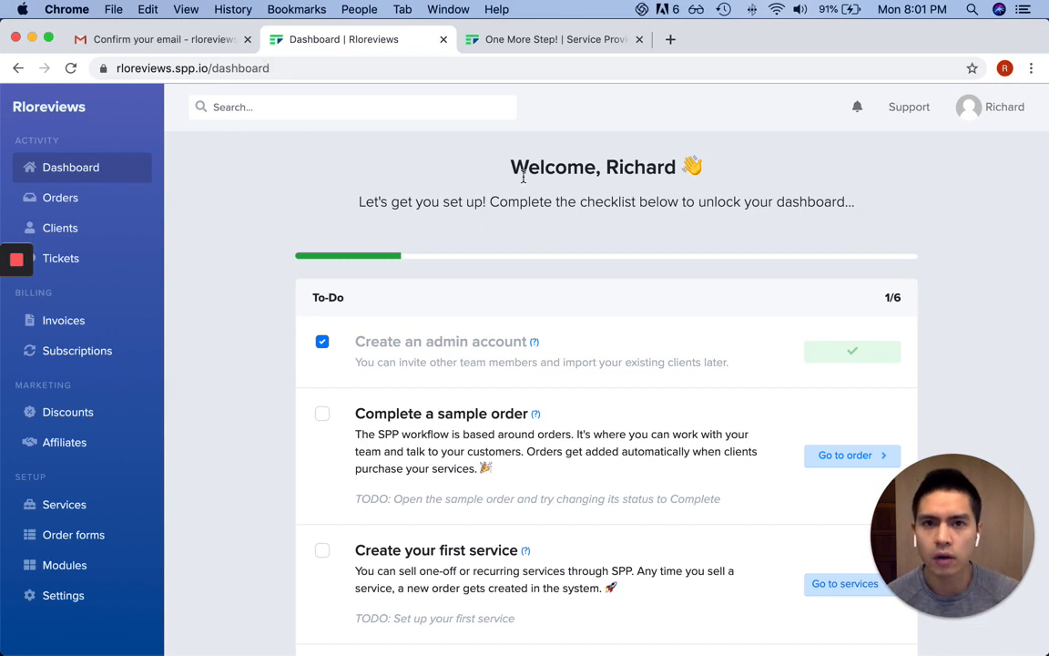
Read the welcome heading and scroll through the To-Do checklist and dashboard chart
drag(515, 175, 694, 178)
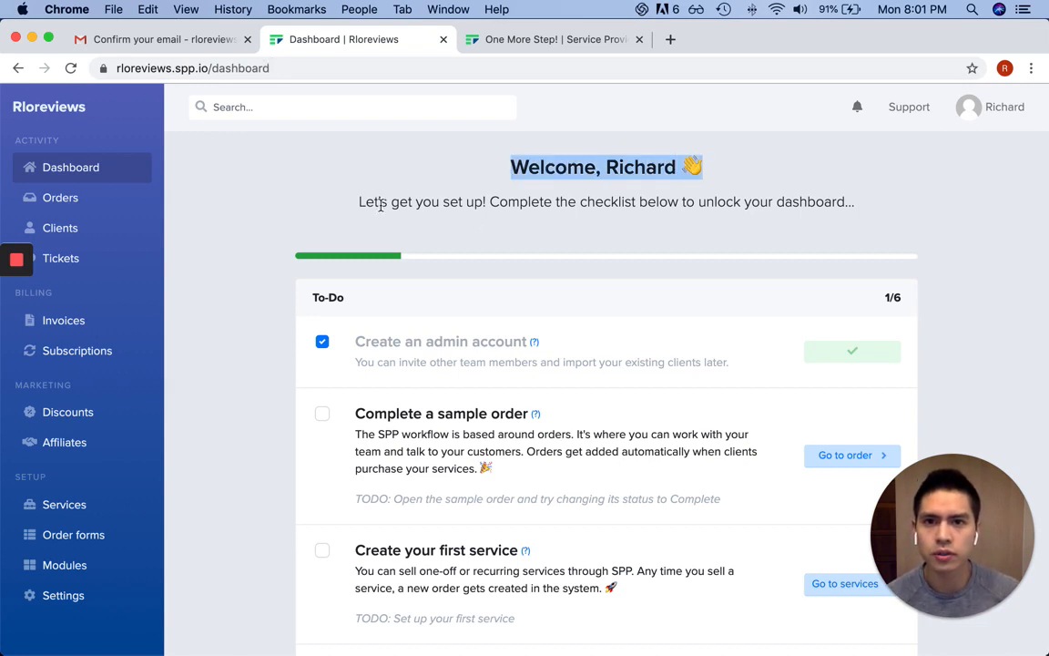
drag(380, 205, 860, 210)
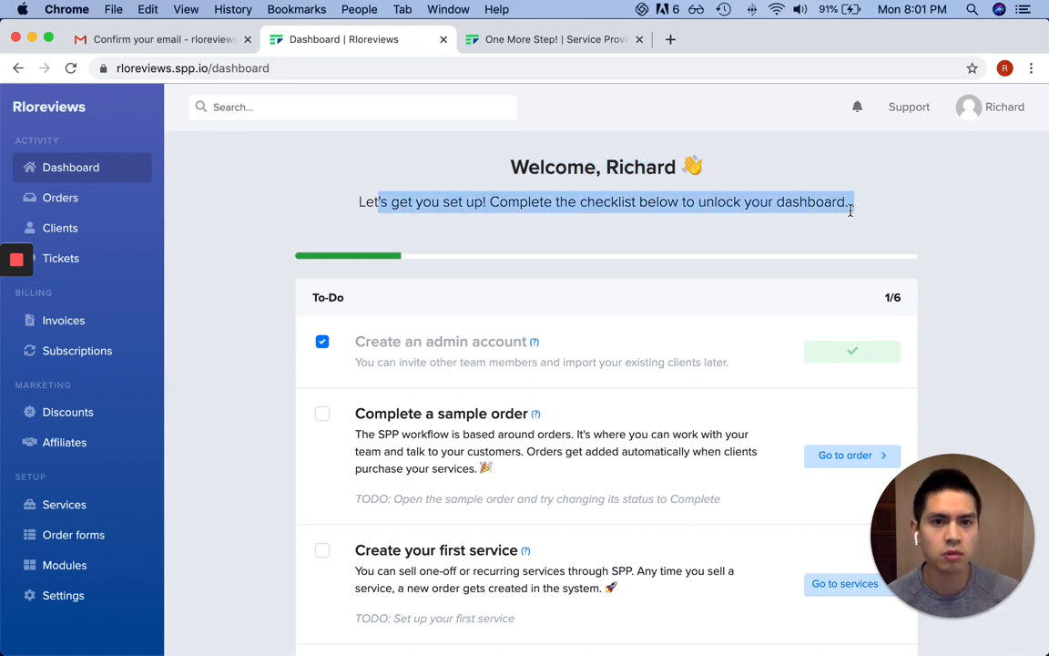
scroll(915, 198, down, 3)
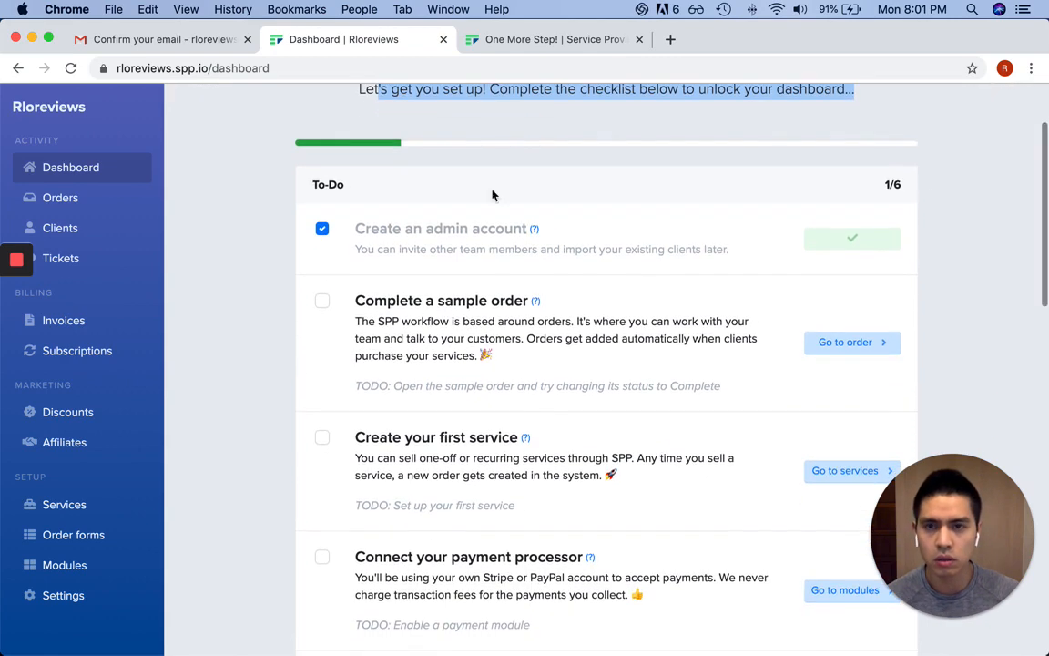
scroll(487, 186, down, 6)
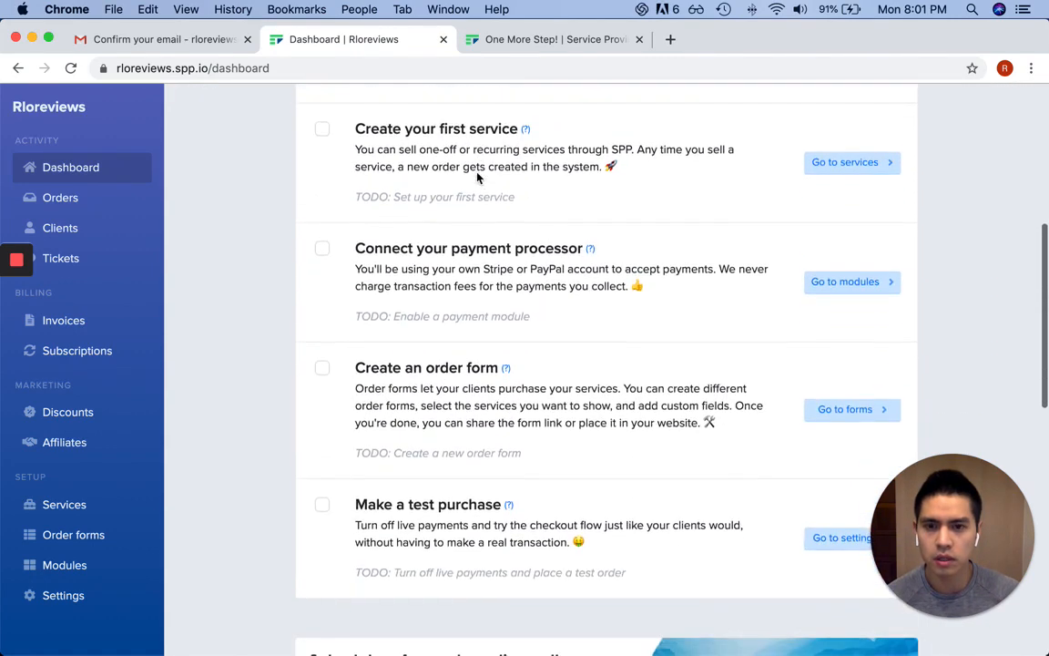
scroll(476, 177, down, 10)
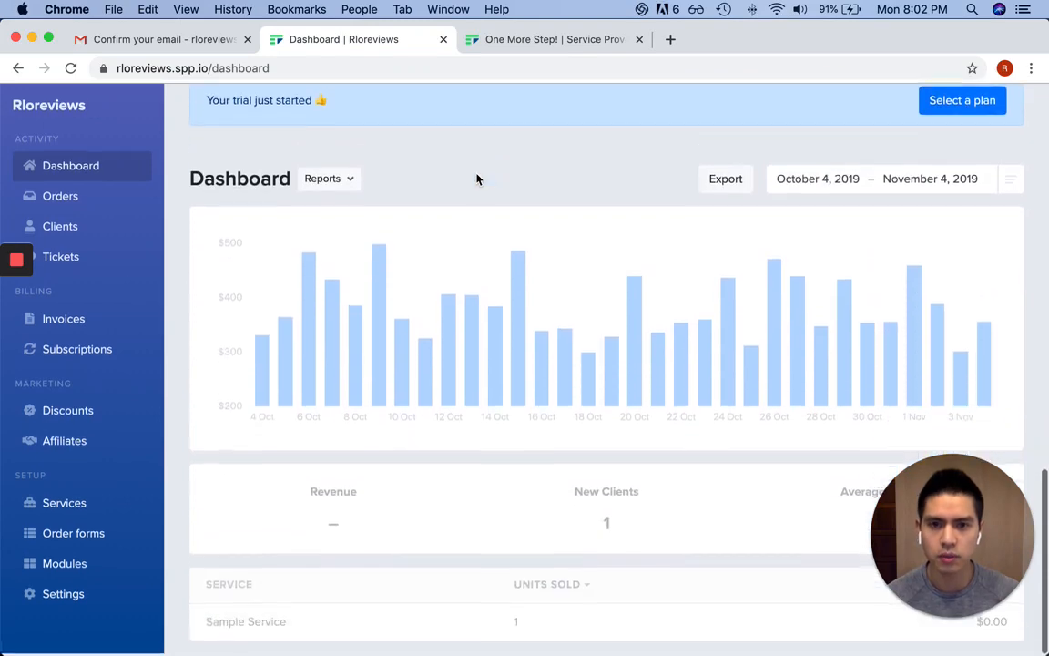
scroll(476, 179, up, 15)
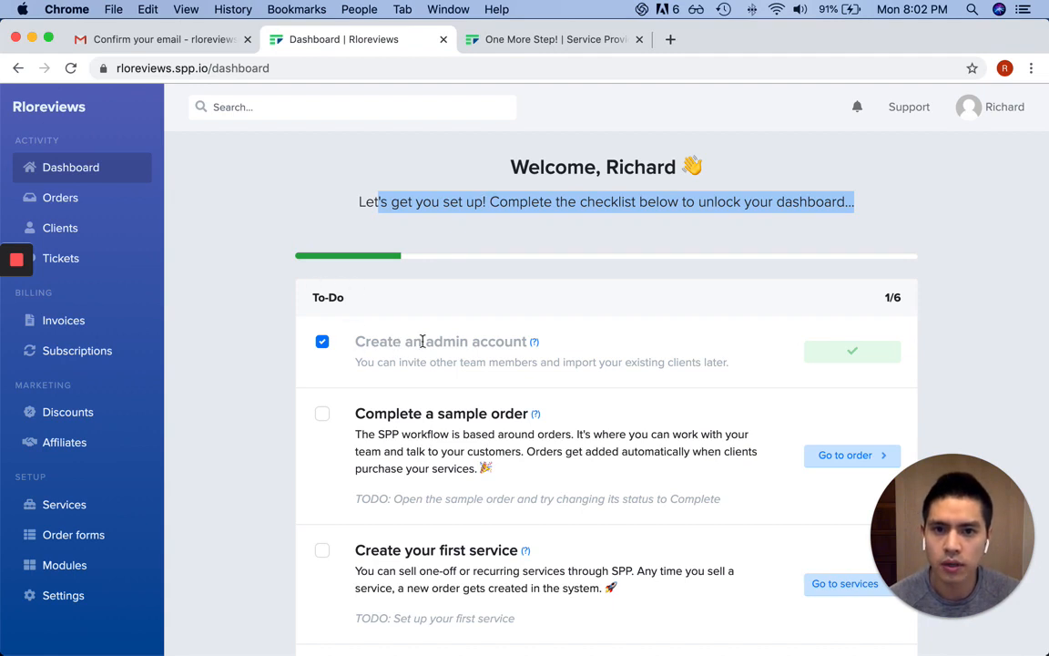
Review the admin account and sample order items, then open 'Go to order' for the sample order
drag(394, 342, 704, 341)
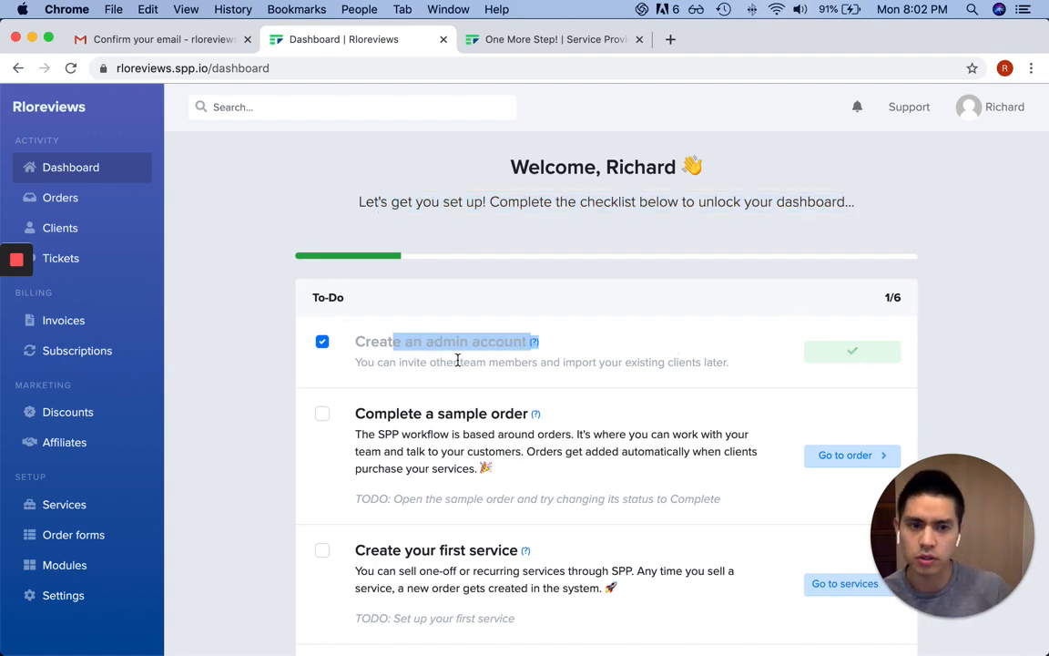
scroll(606, 299, down, 3)
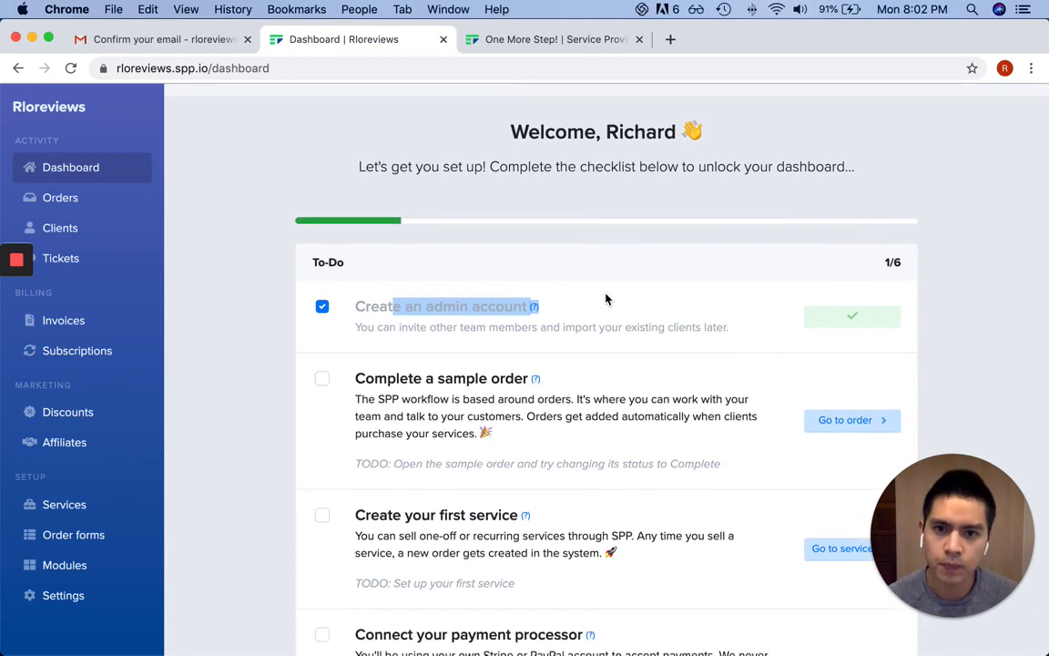
click(412, 363)
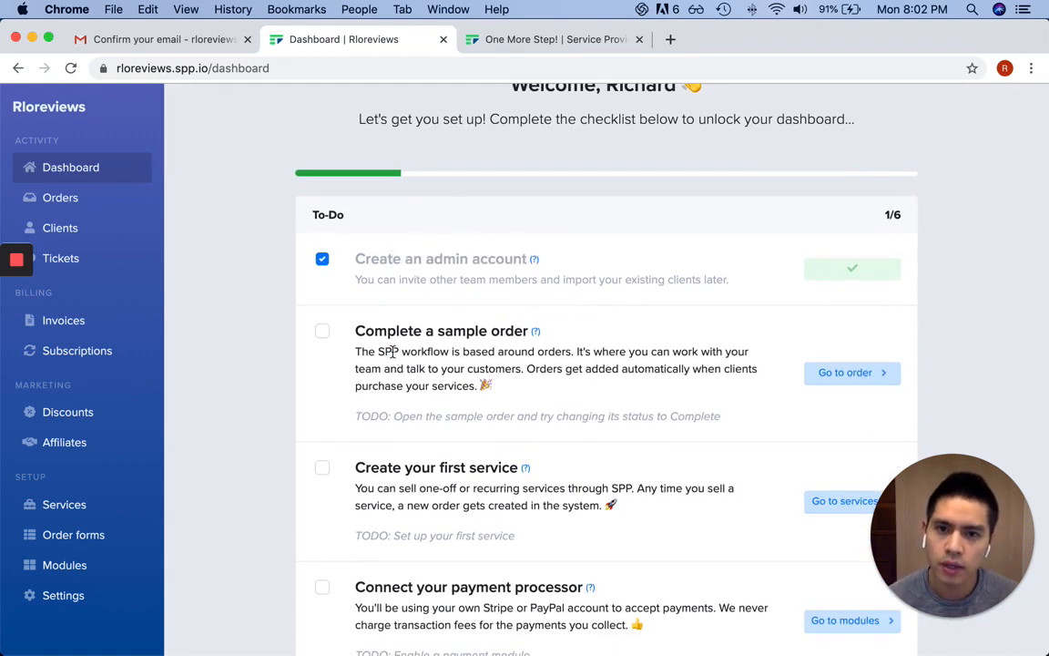
drag(383, 352, 571, 354)
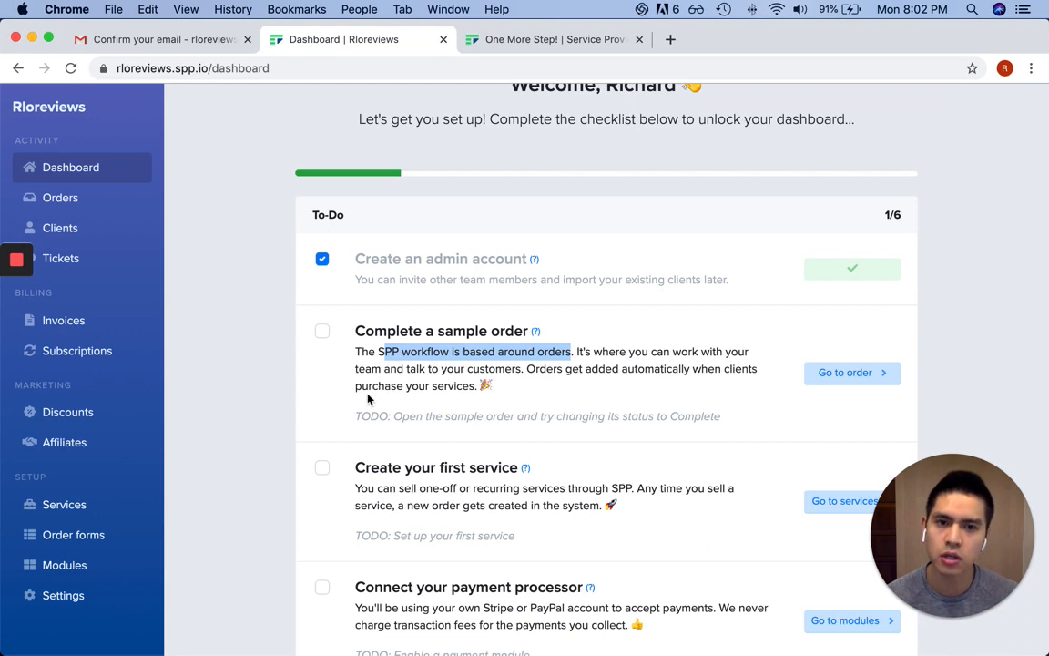
click(643, 379)
click(839, 377)
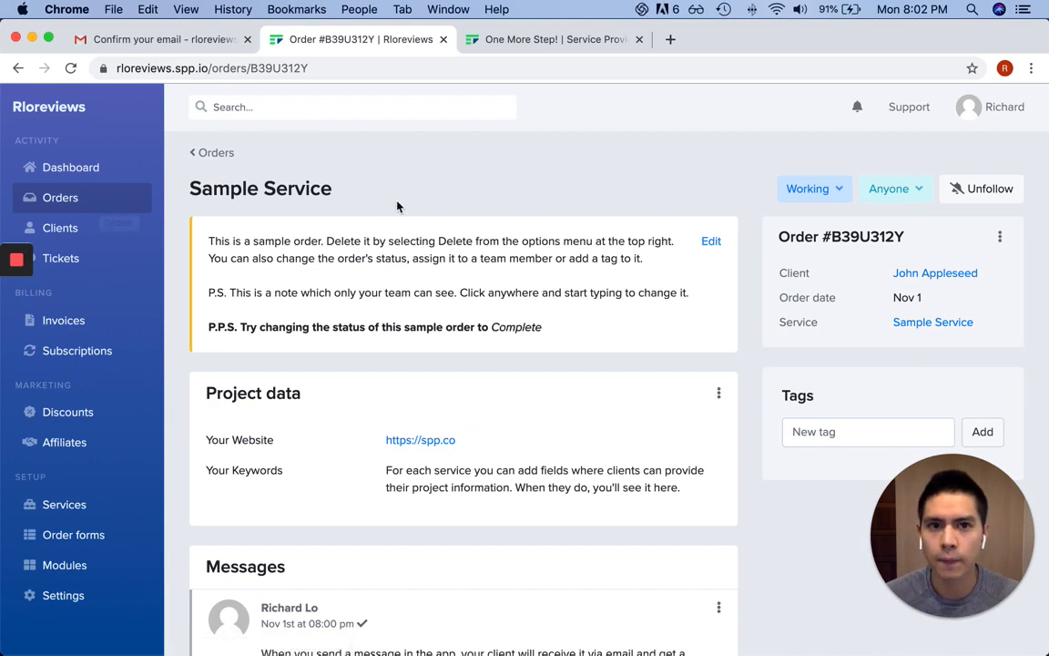
Scroll order #B39U312Y past Project data and Messages down to the Message client box
scroll(400, 205, down, 5)
scroll(408, 204, down, 2)
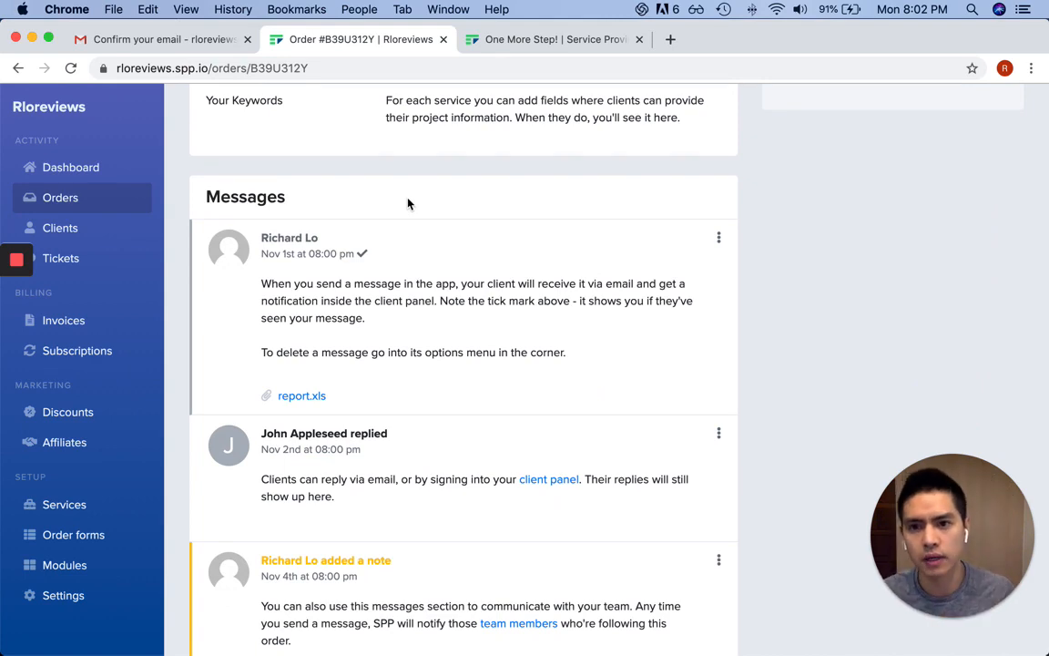
scroll(408, 204, down, 5)
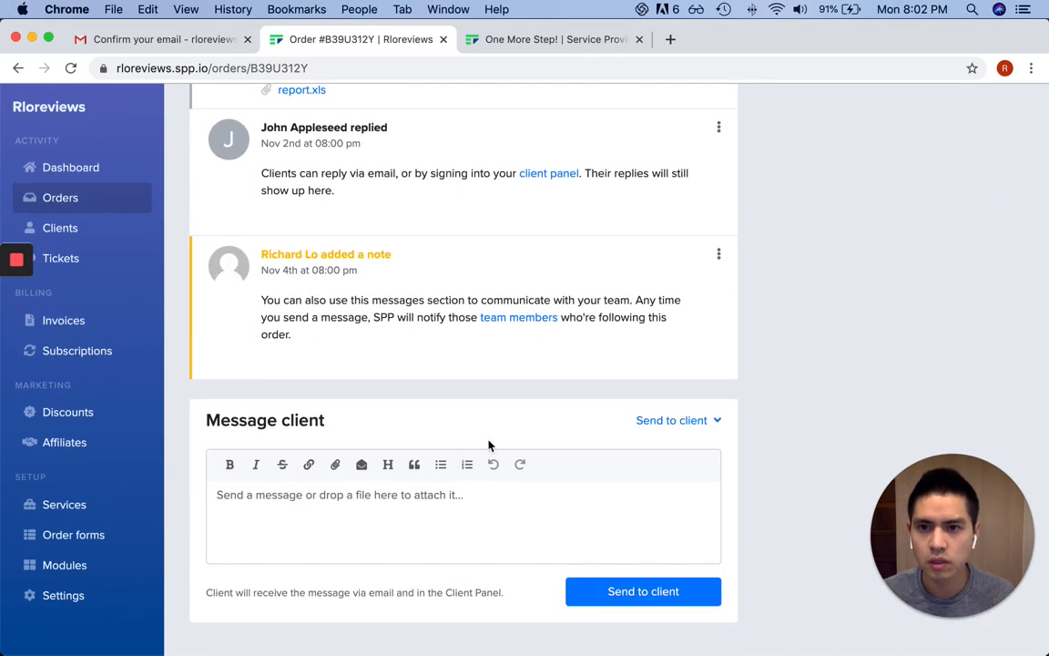
Try the team-note option, then set the order's reply recipient back to Send to client
click(331, 499)
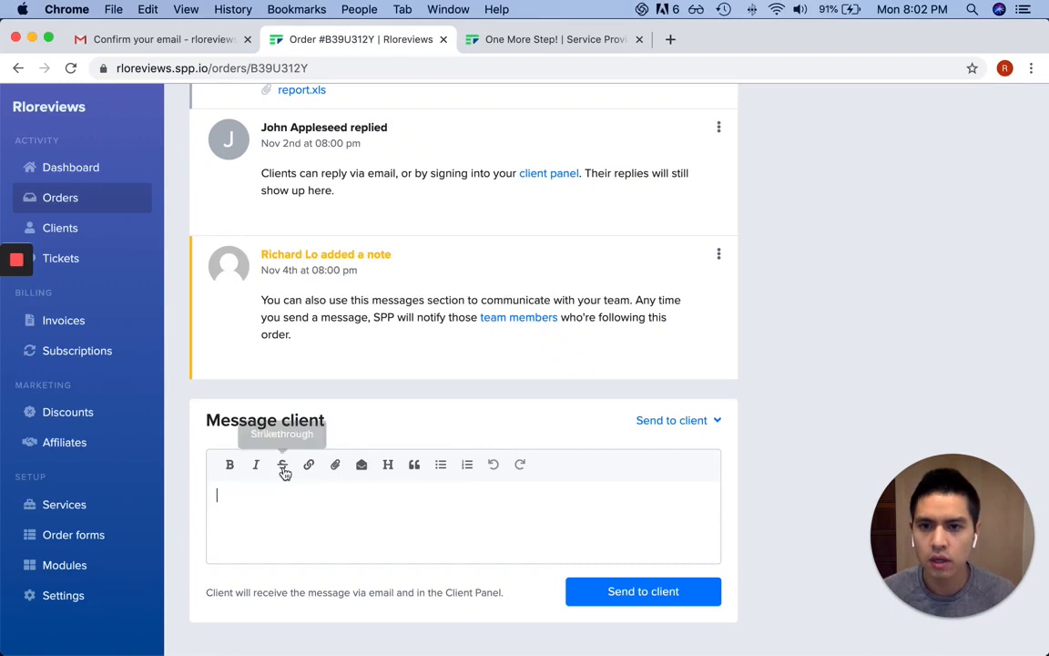
scroll(583, 479, up, 1)
click(717, 432)
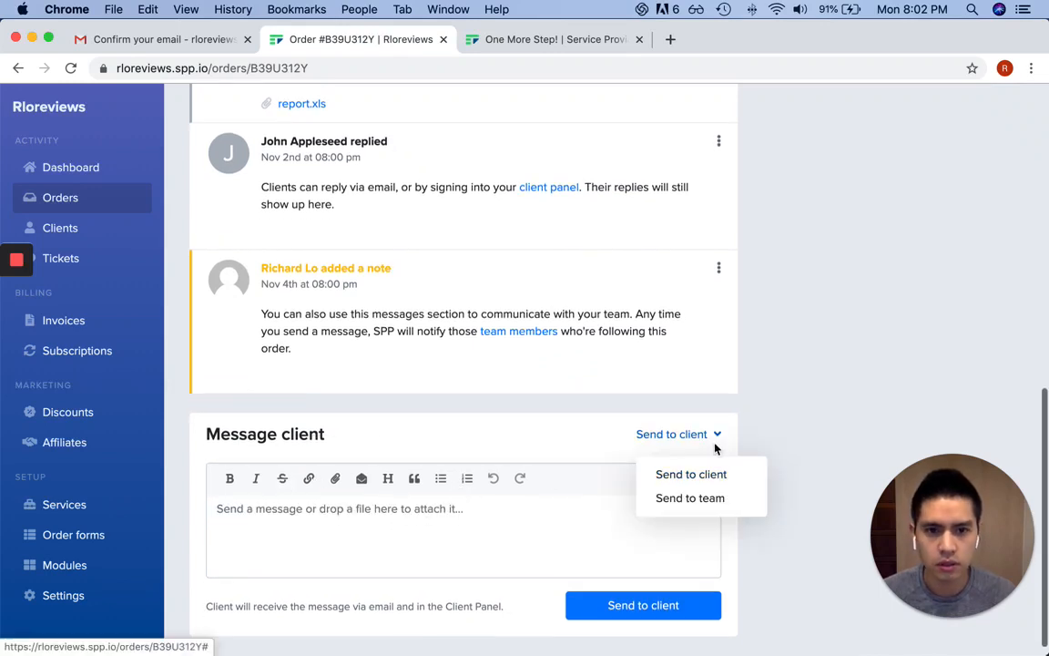
scroll(714, 503, down, 1)
click(694, 494)
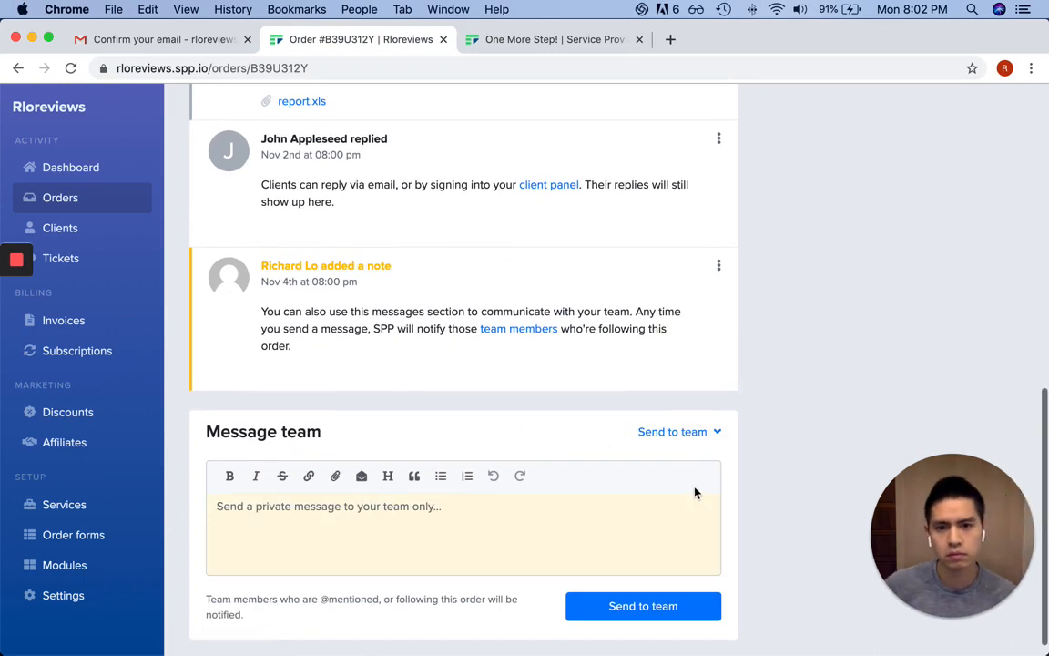
click(538, 563)
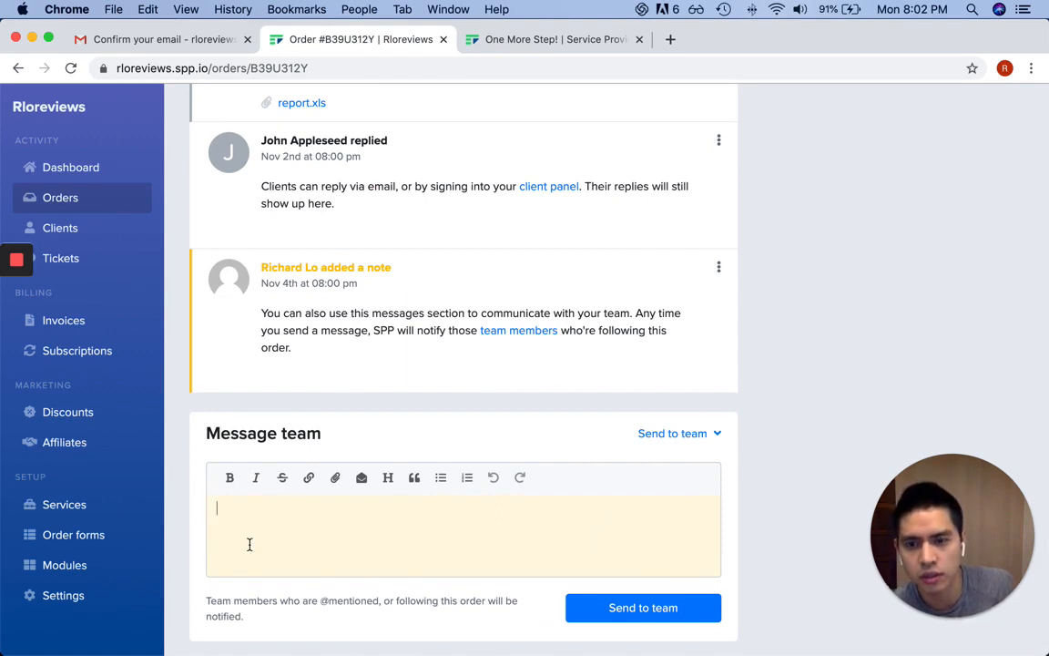
click(696, 440)
click(686, 473)
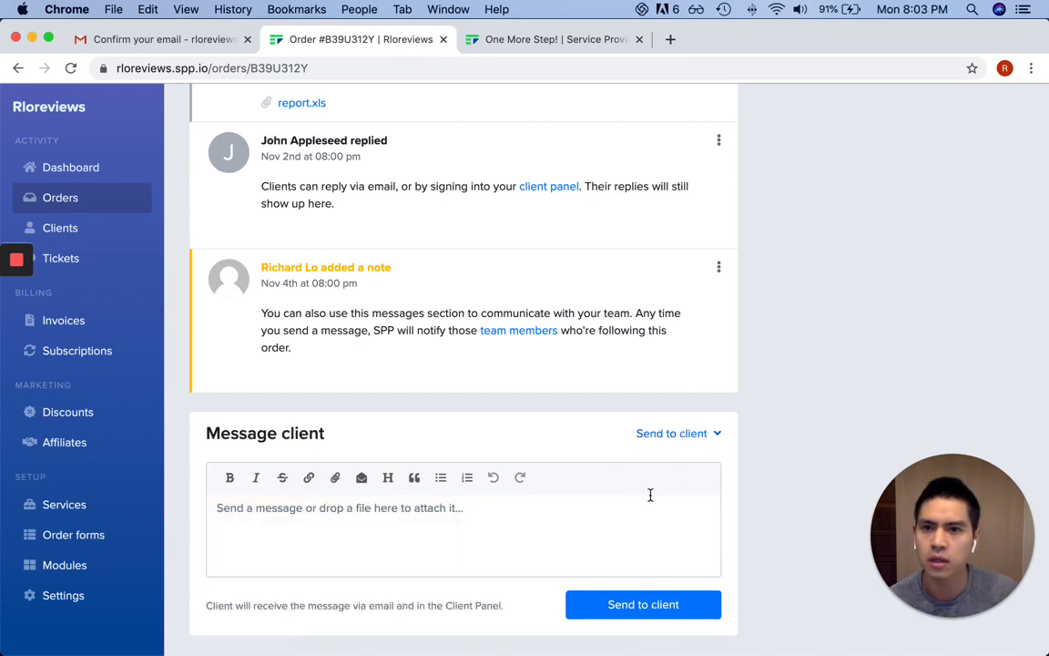
scroll(649, 494, up, 5)
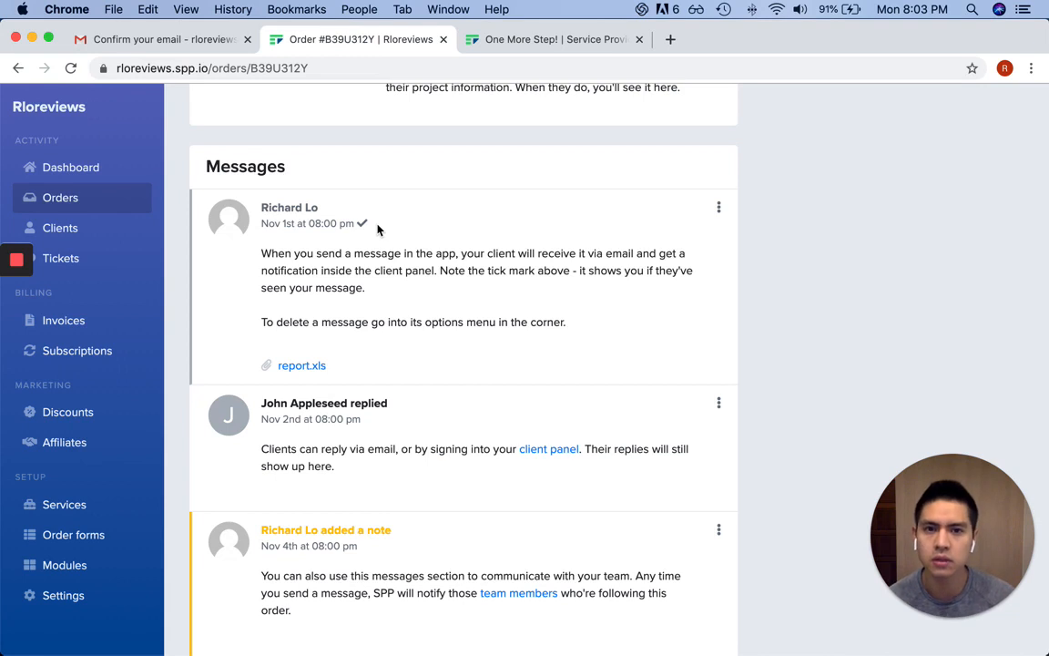
scroll(364, 214, down, 1)
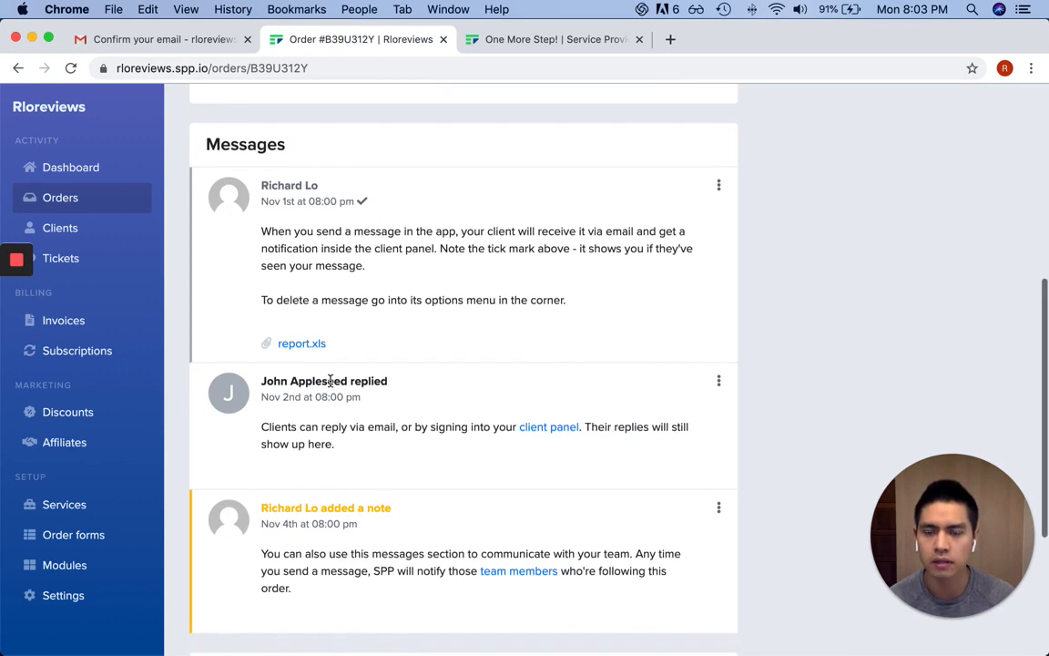
scroll(394, 520, up, 4)
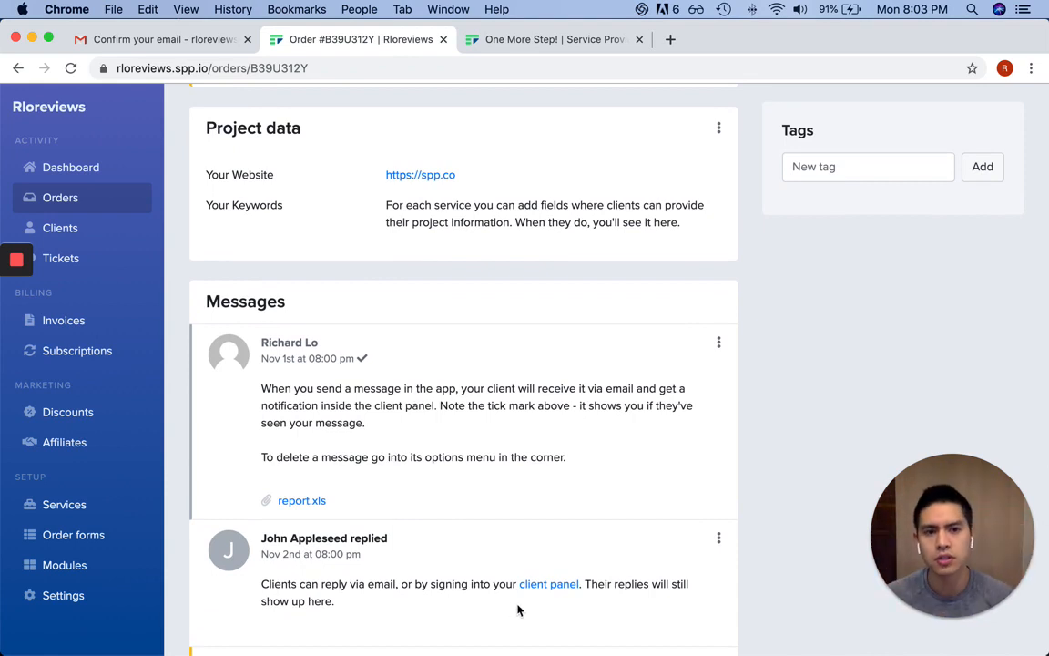
scroll(518, 611, up, 3)
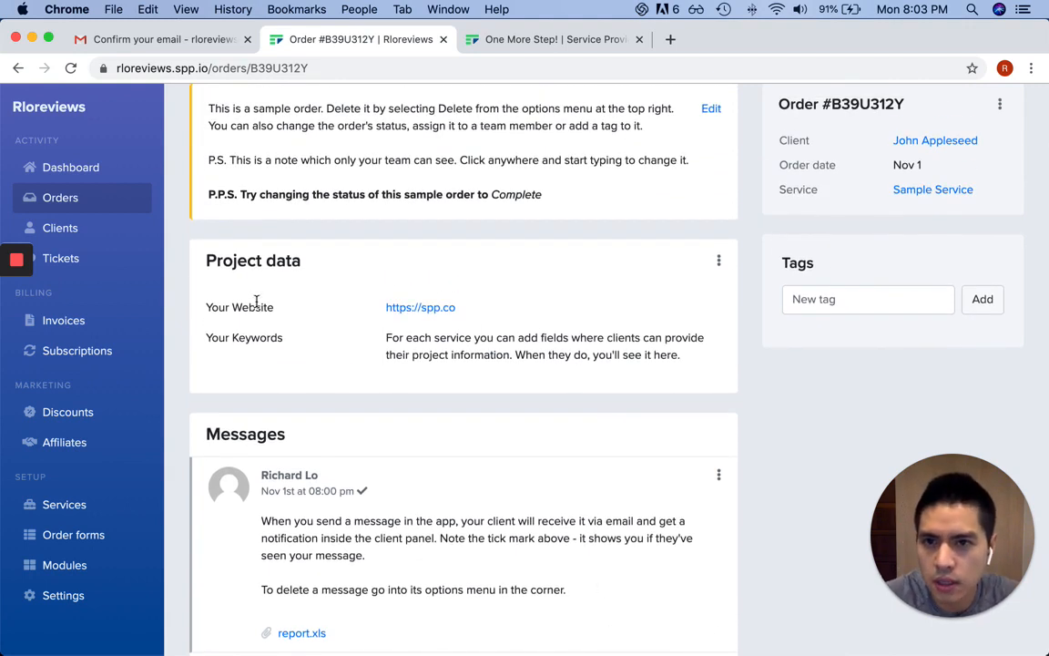
drag(248, 308, 463, 309)
click(557, 324)
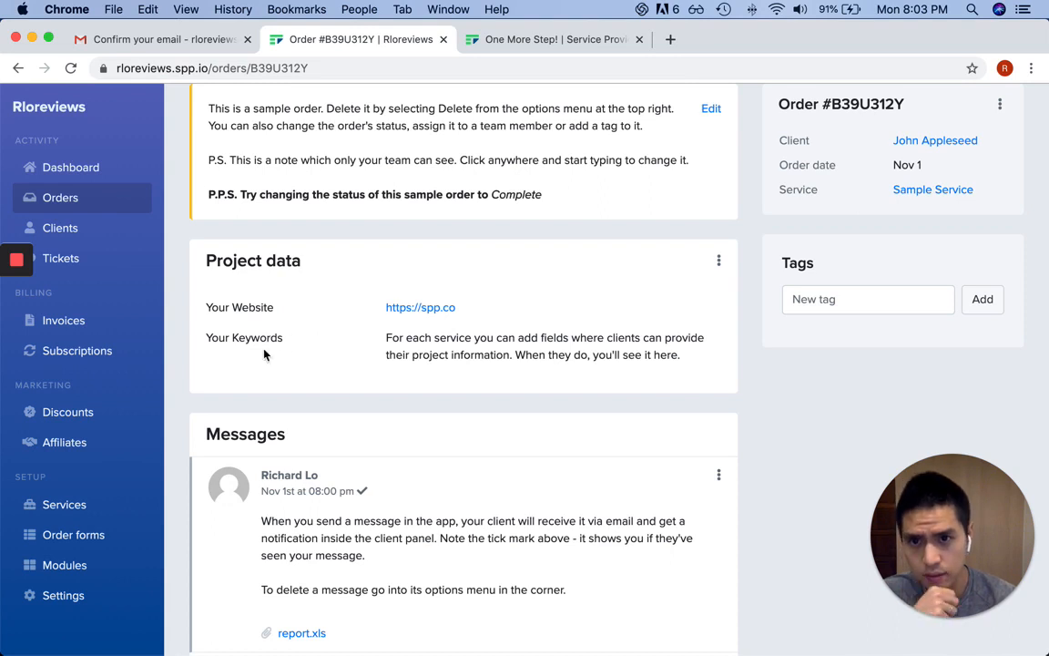
triple_click(446, 351)
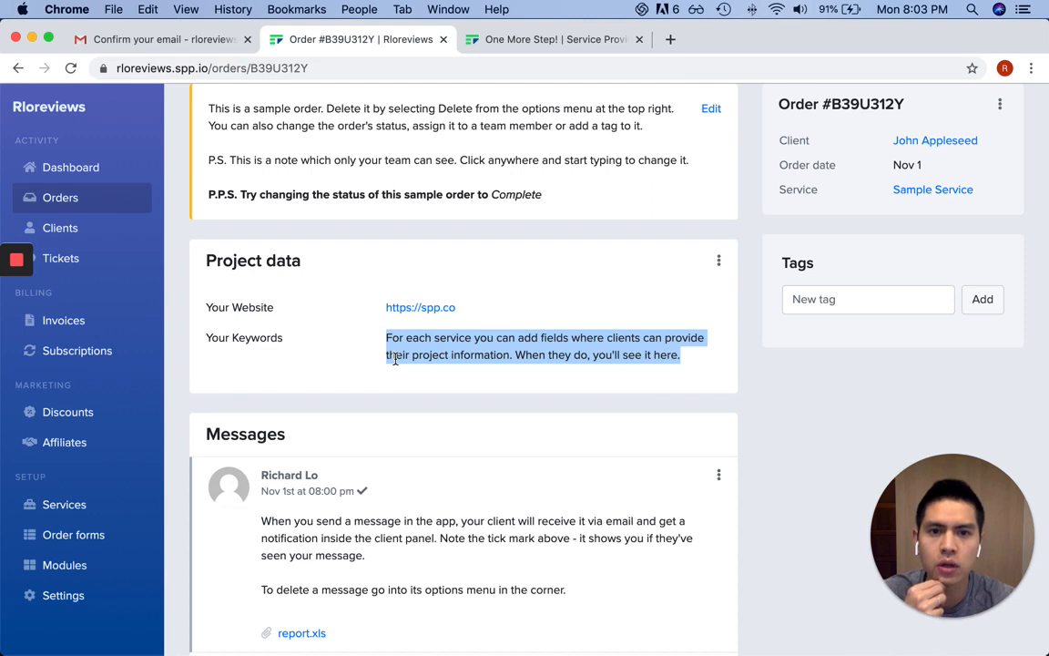
click(530, 355)
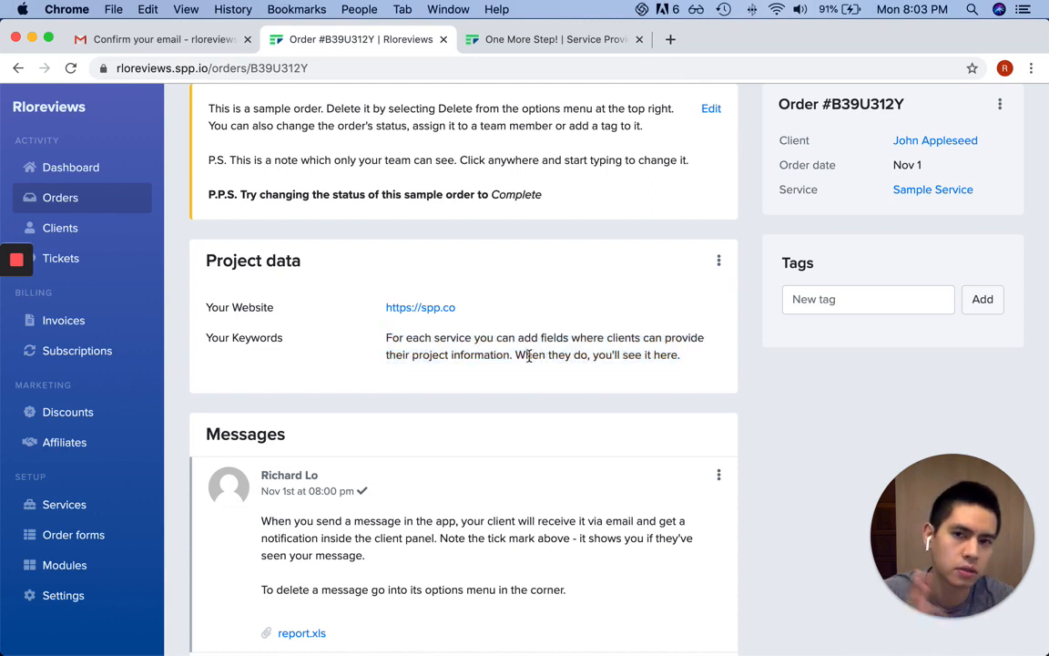
drag(272, 355, 550, 356)
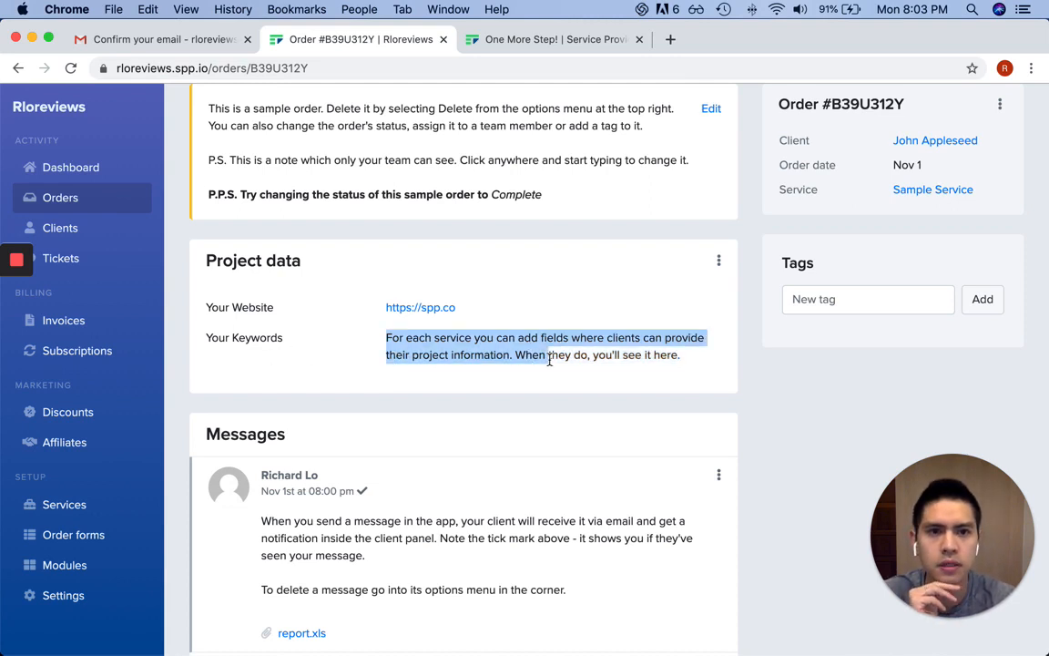
click(549, 355)
scroll(705, 398, up, 3)
scroll(704, 398, up, 1)
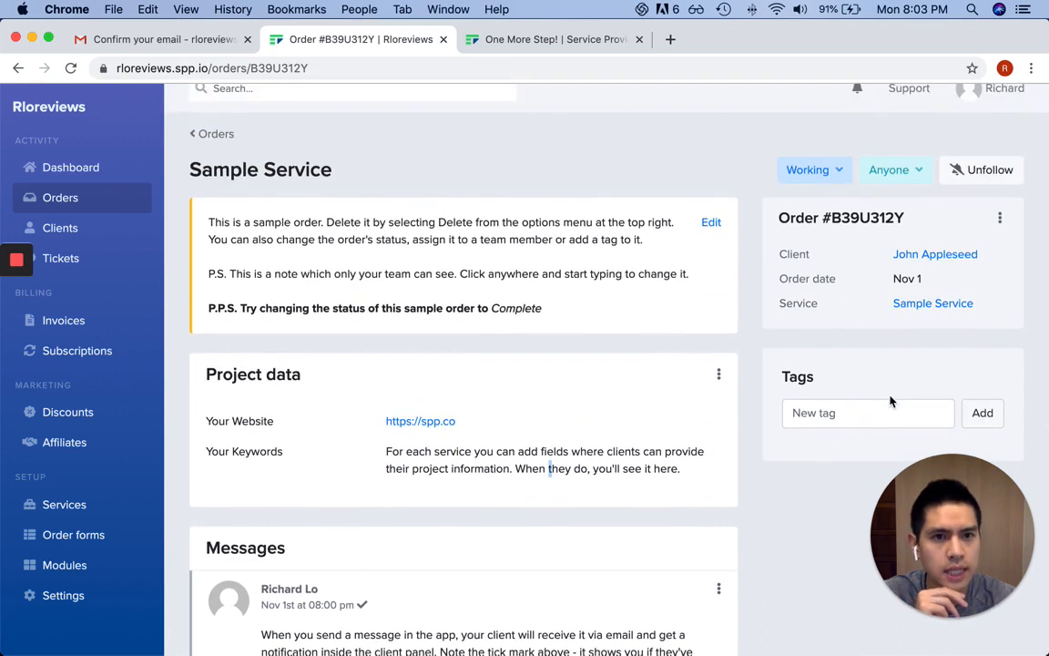
drag(779, 218, 993, 319)
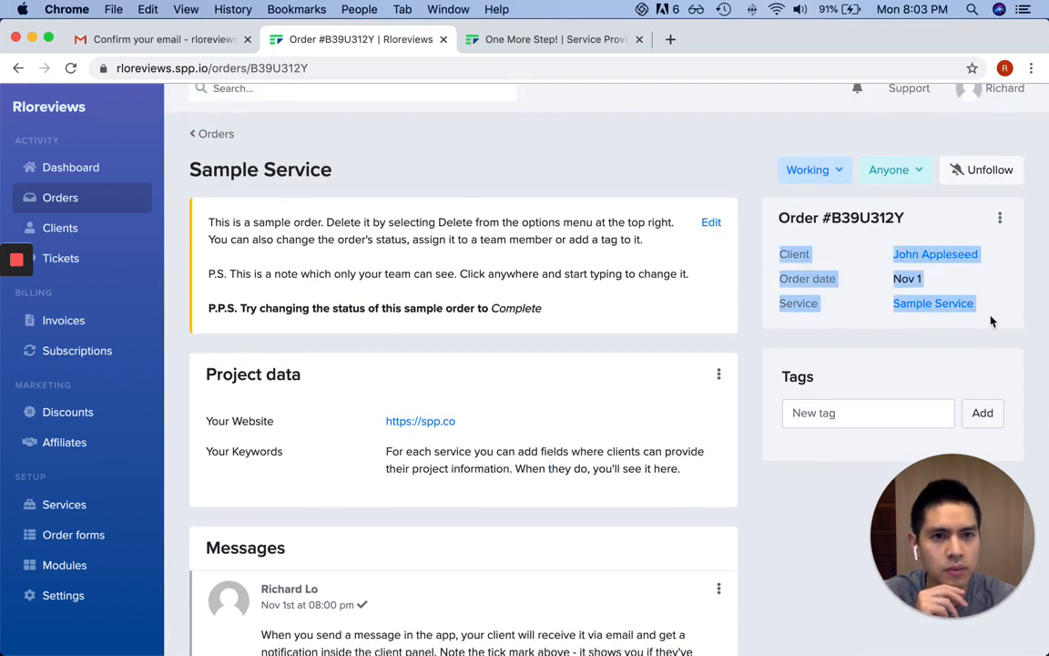
click(998, 289)
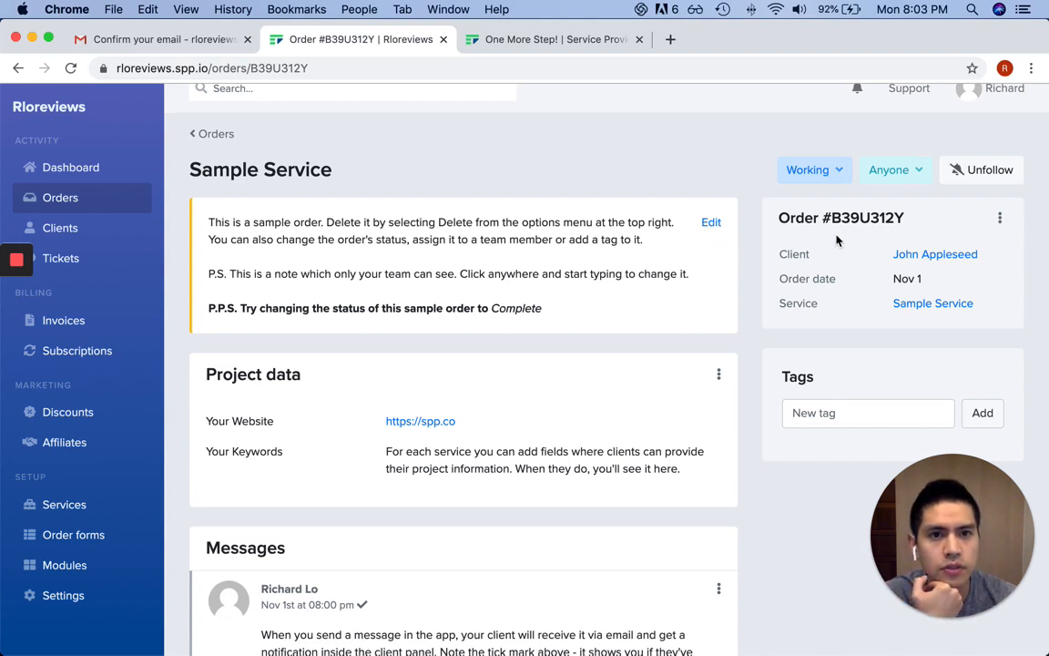
drag(788, 219, 937, 232)
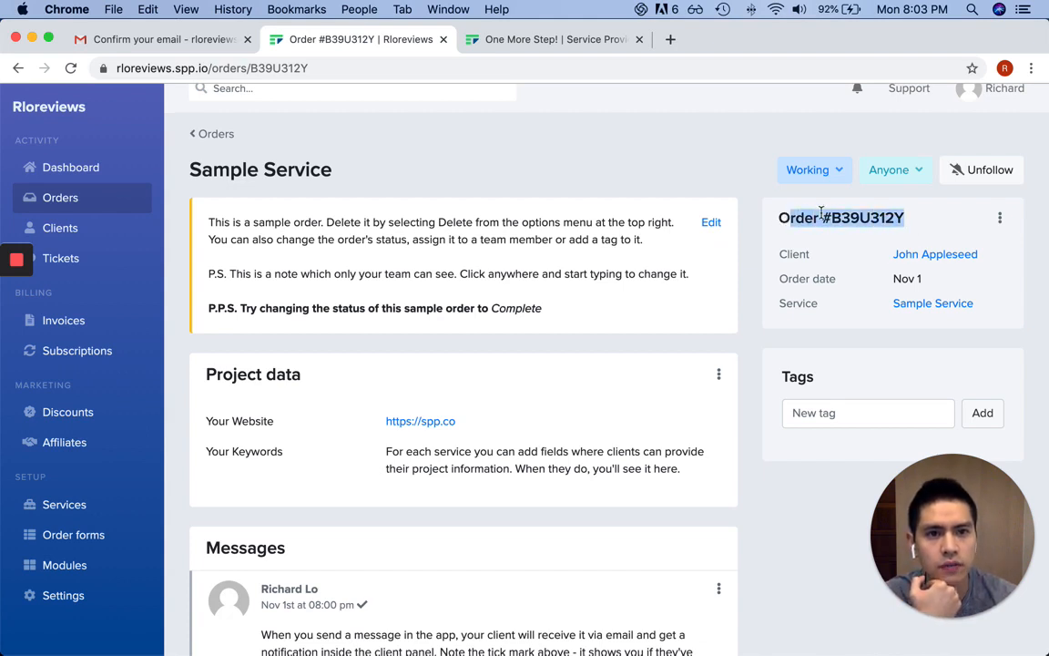
click(759, 222)
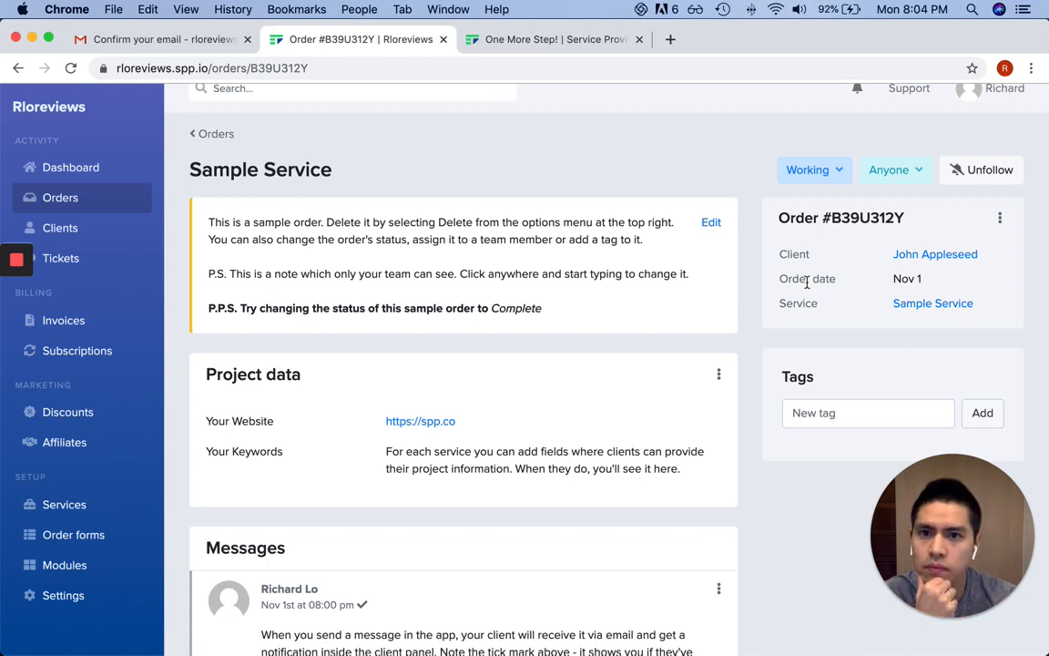
drag(327, 223, 584, 239)
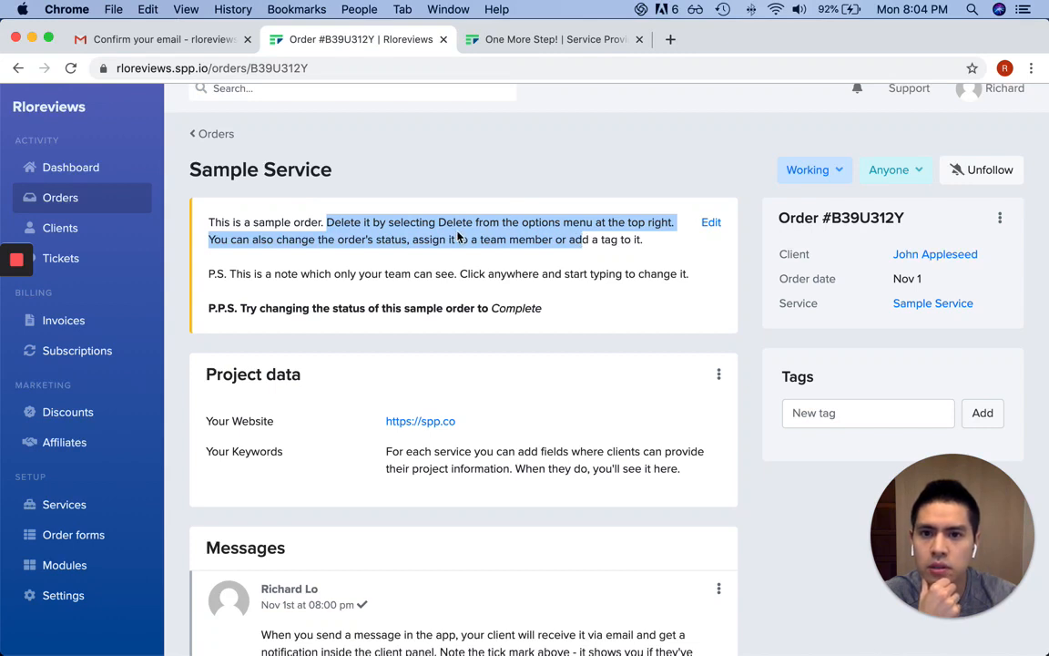
scroll(458, 237, up, 1)
drag(225, 327, 503, 327)
click(612, 327)
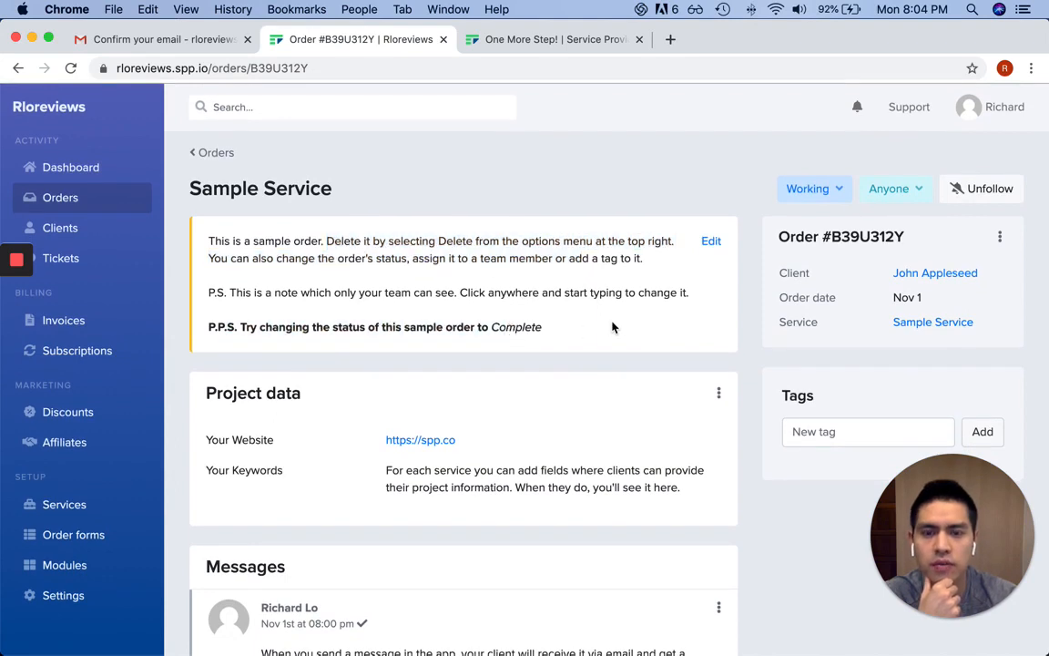
Change order #B39U312Y's status from Working to Complete and go back to Orders
click(836, 191)
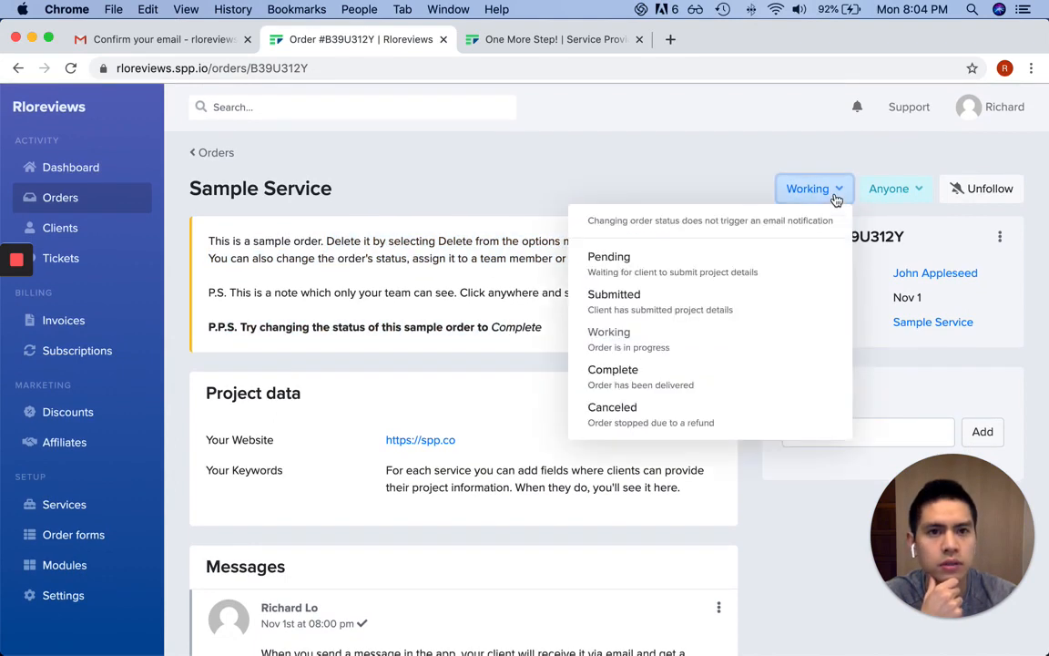
click(679, 377)
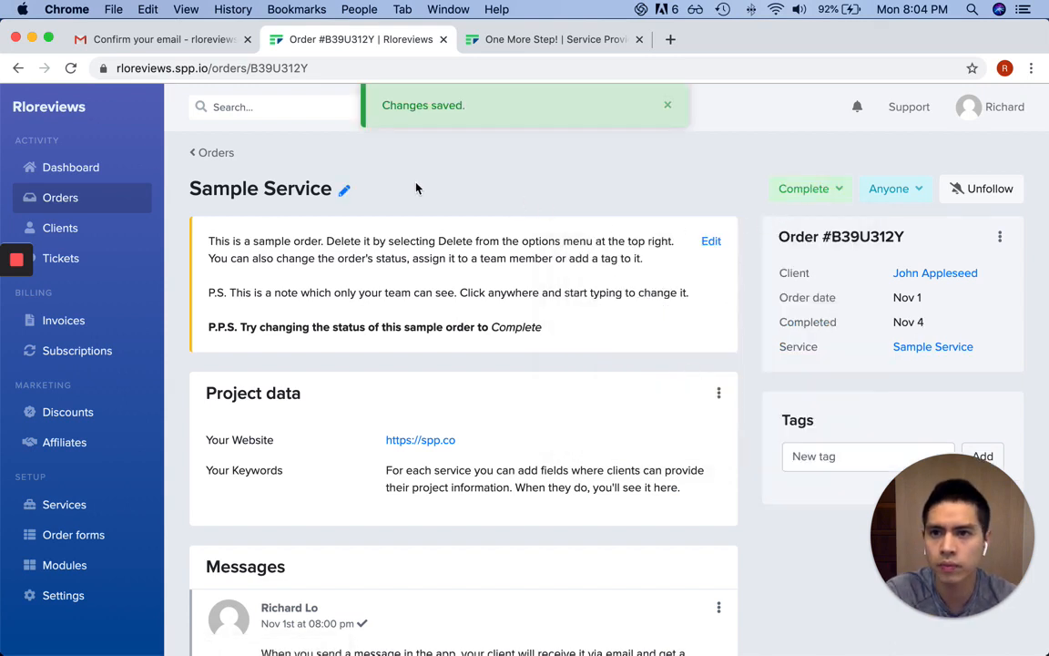
click(219, 157)
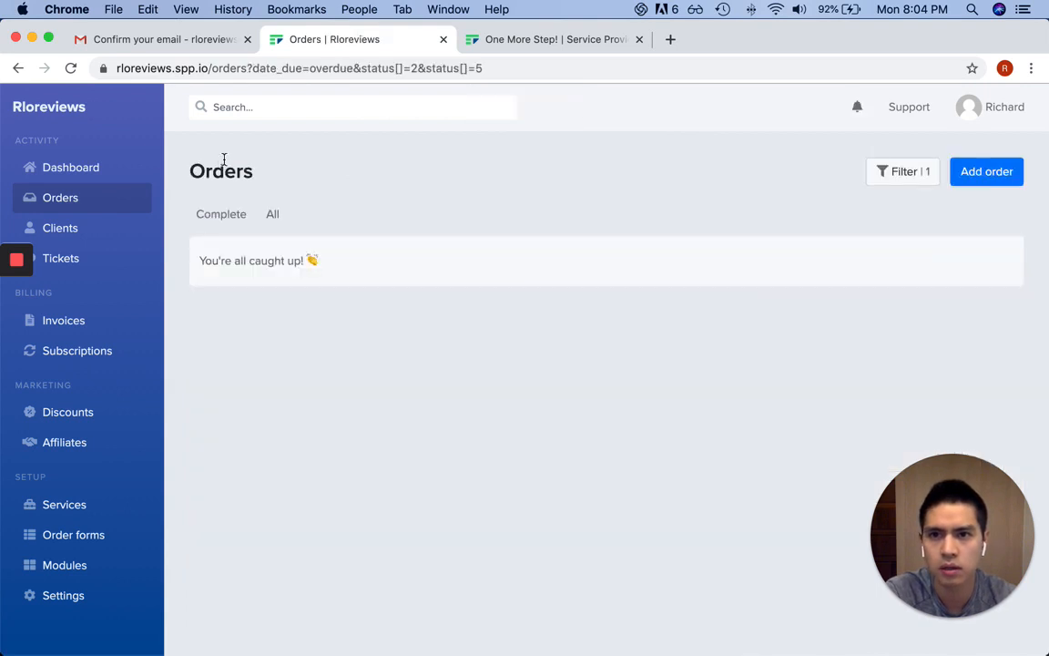
On the Dashboard checklist (2 of 6 done), follow 'Create your first service' to Services
click(124, 171)
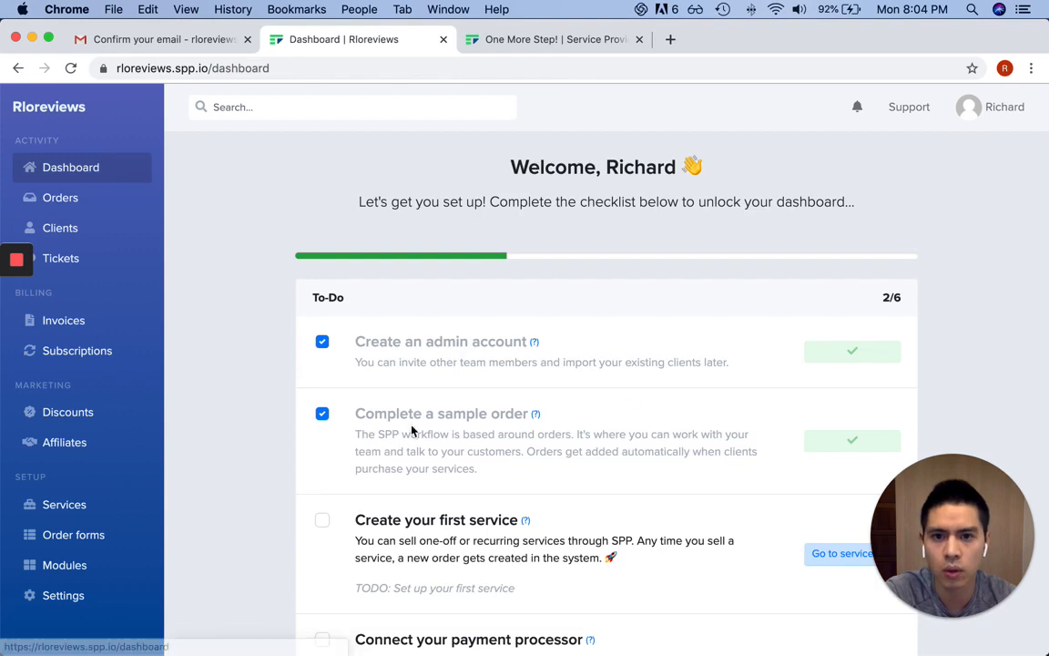
drag(412, 431, 615, 466)
click(668, 386)
scroll(668, 383, down, 2)
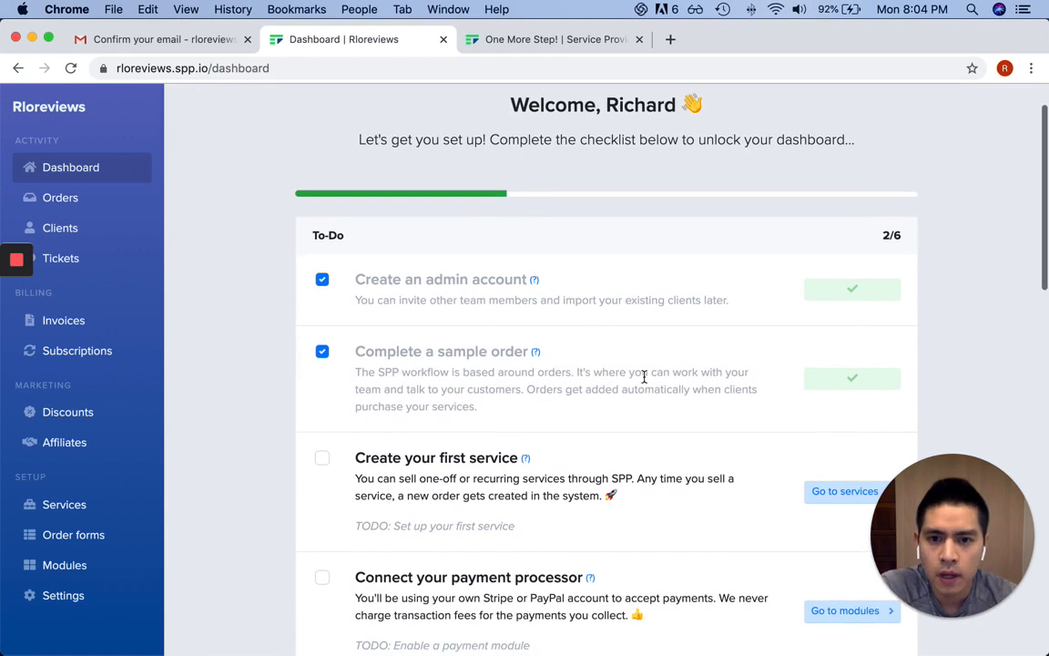
scroll(644, 376, down, 5)
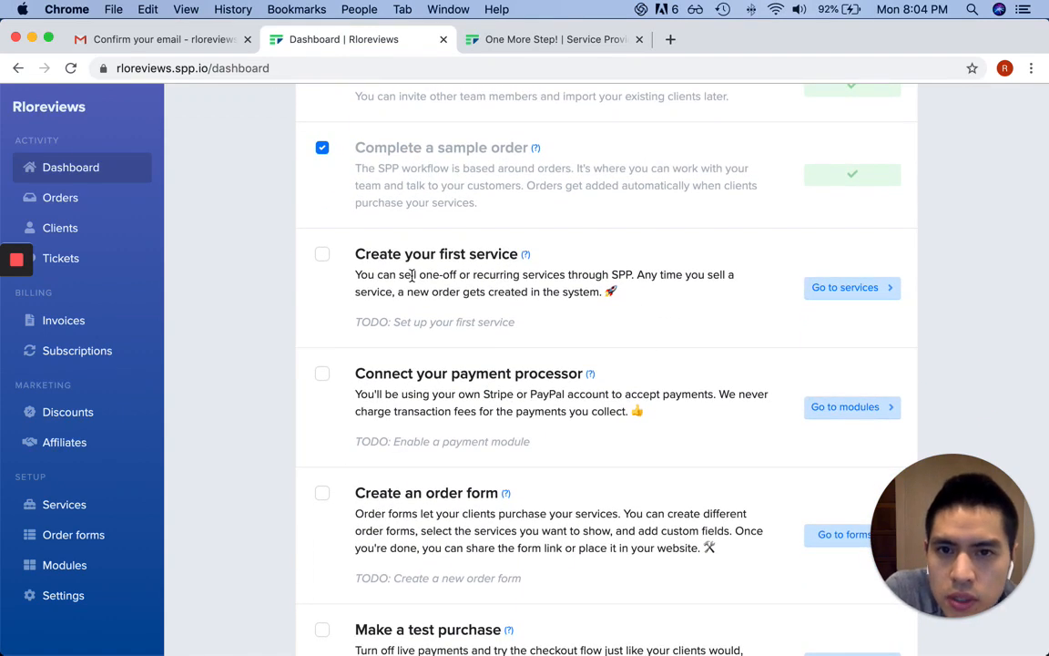
drag(450, 276, 579, 290)
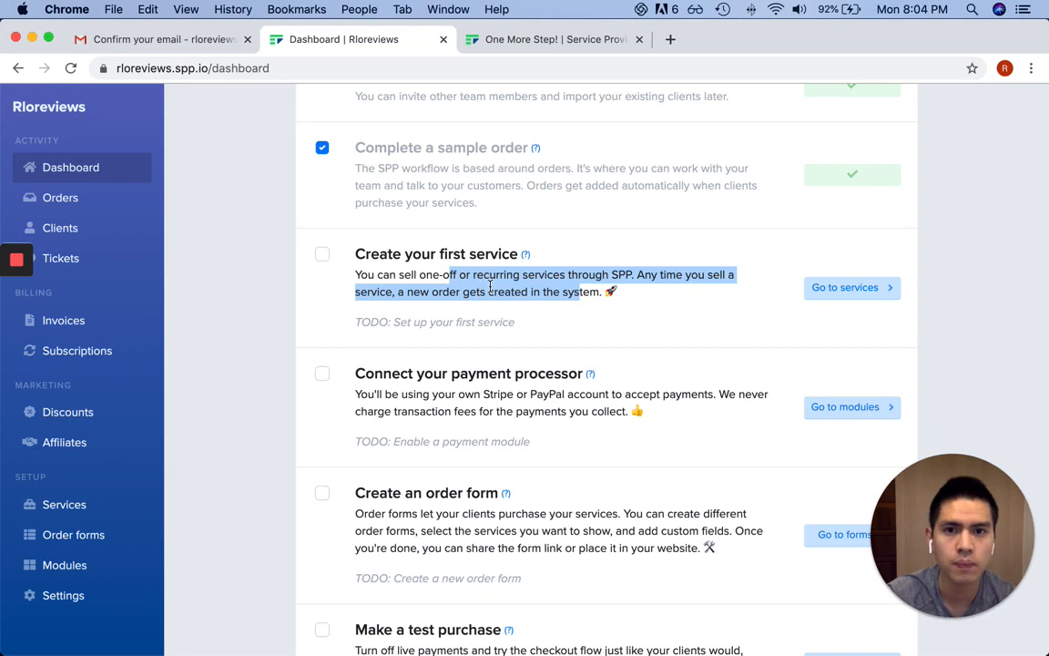
click(829, 289)
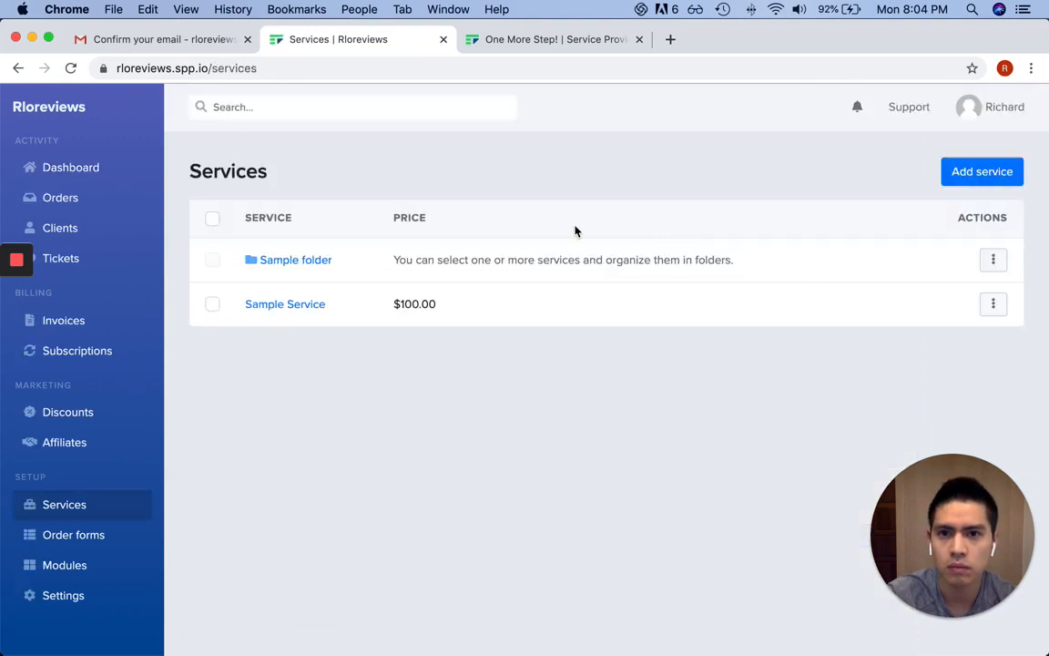
Read the Sample folder description, then begin a new service with Add service
drag(466, 262, 742, 266)
click(703, 261)
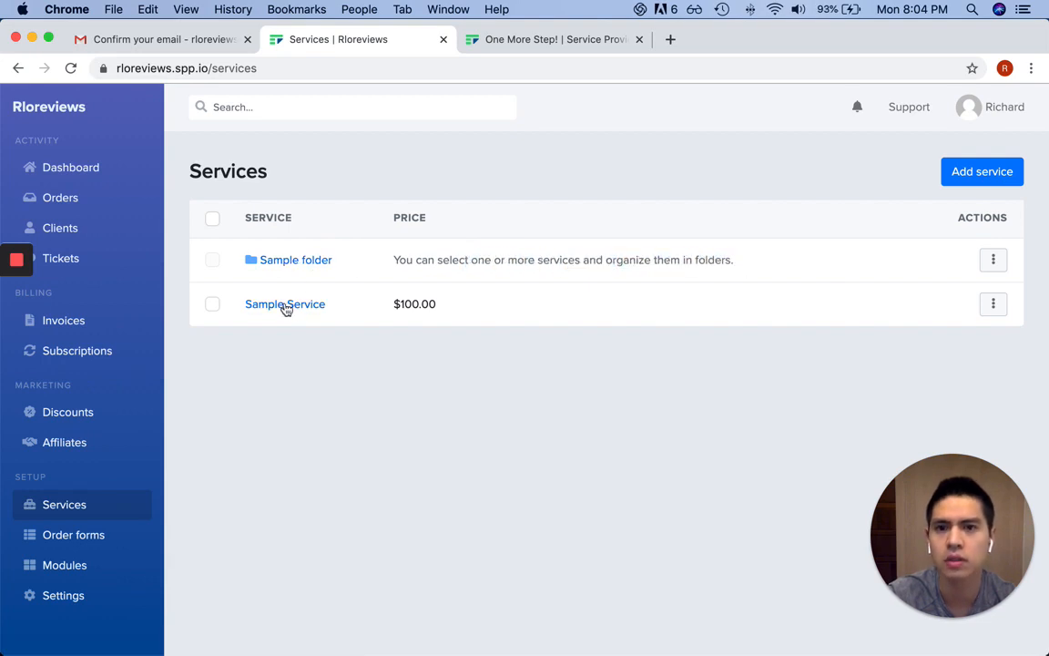
click(1020, 175)
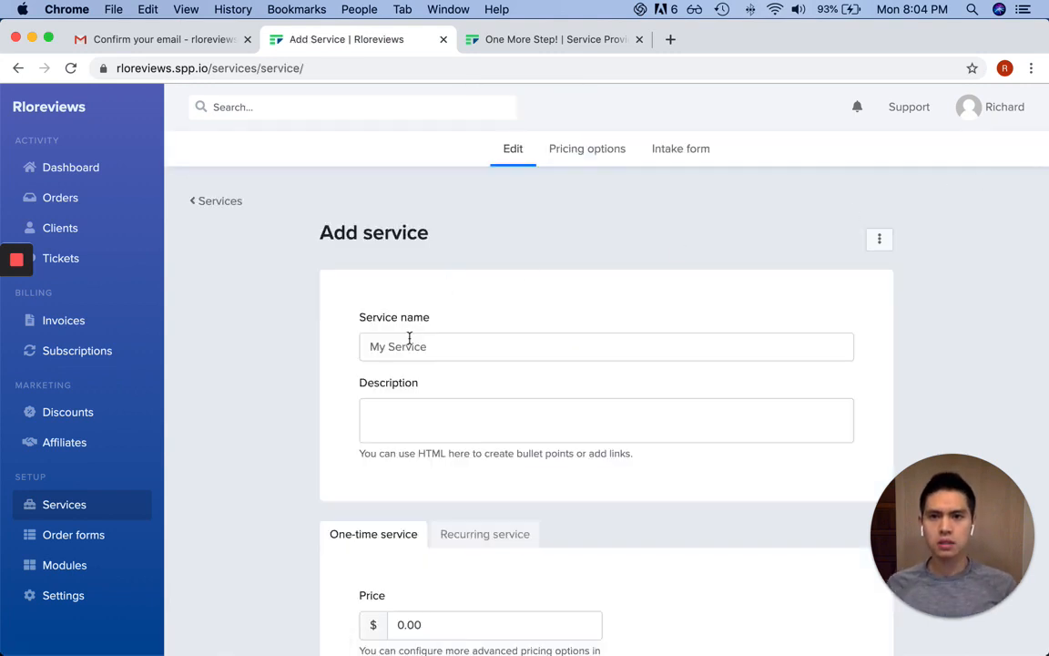
Enter 'Custom Squarespace Website' as the new service's name
click(471, 347)
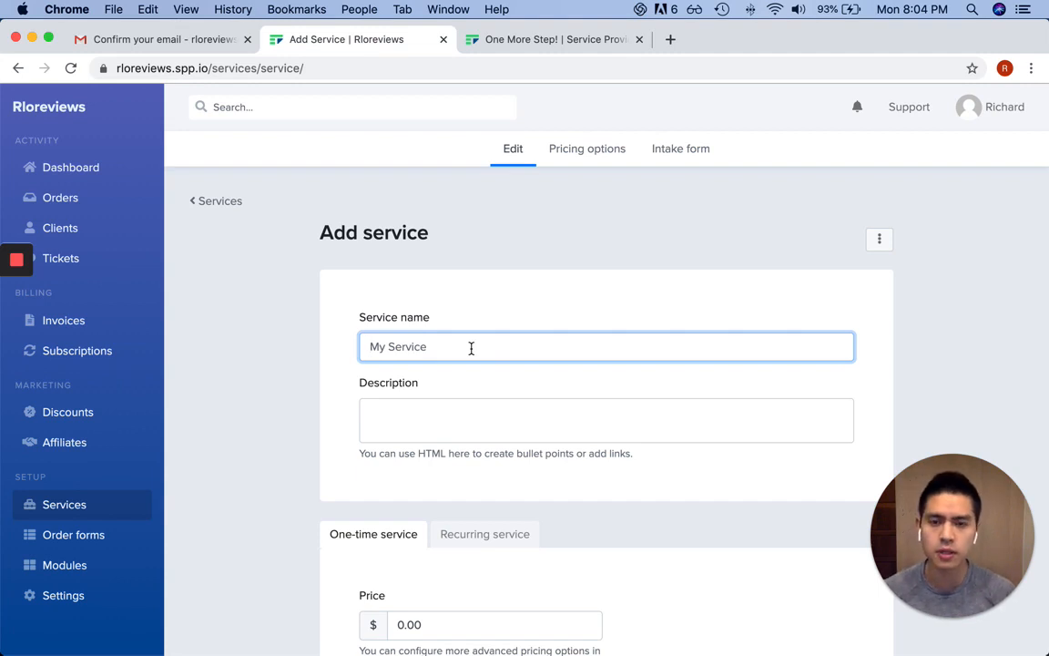
text(Custom)
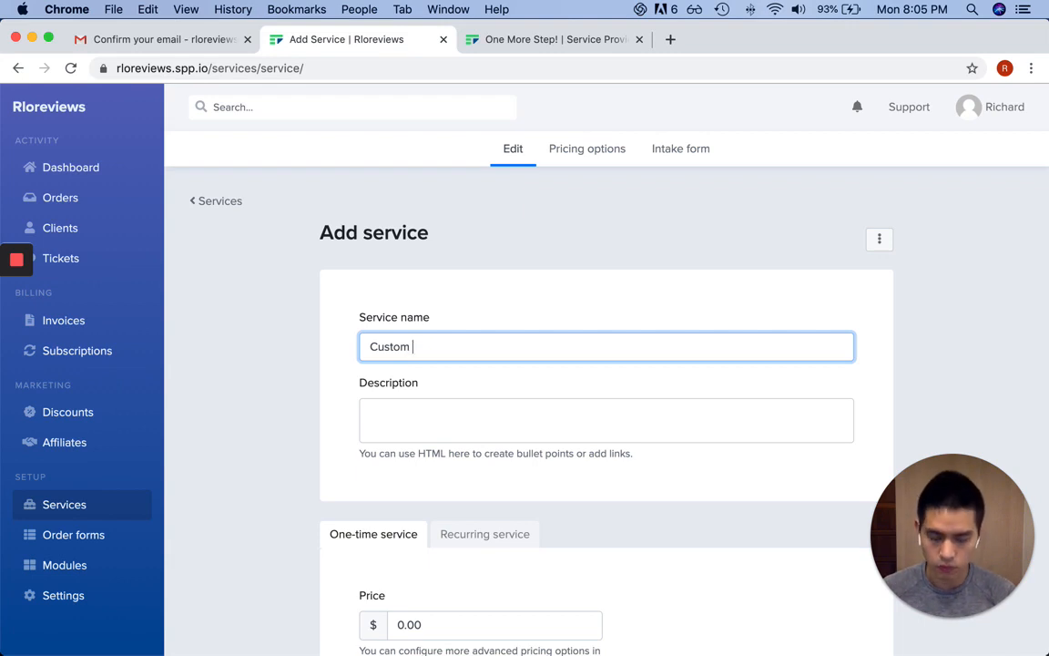
text( Squarespace Website)
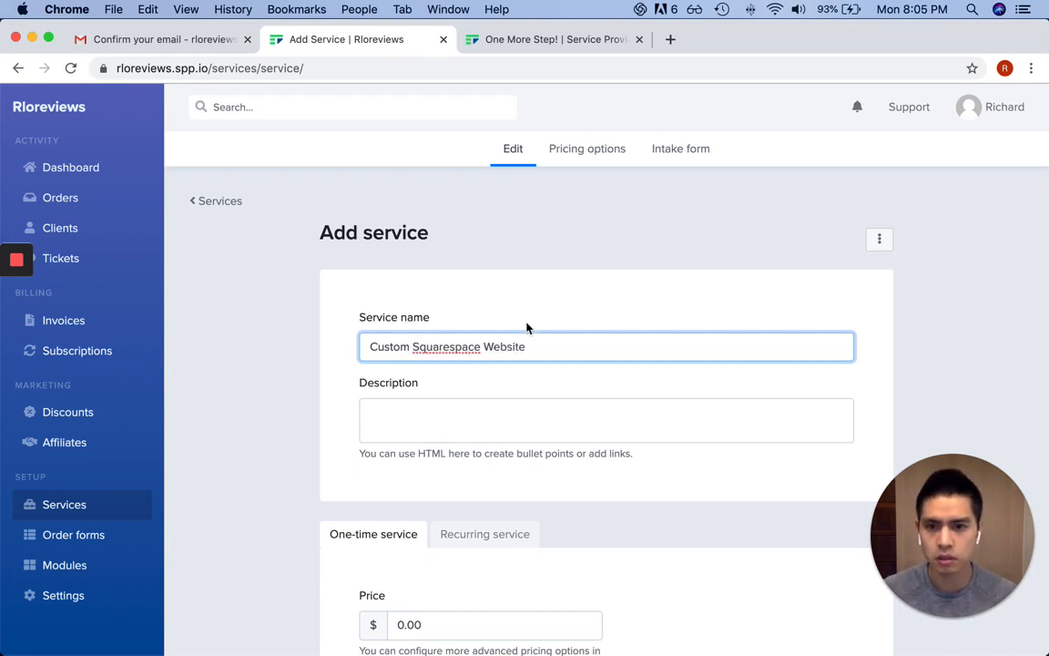
scroll(533, 321, down, 1)
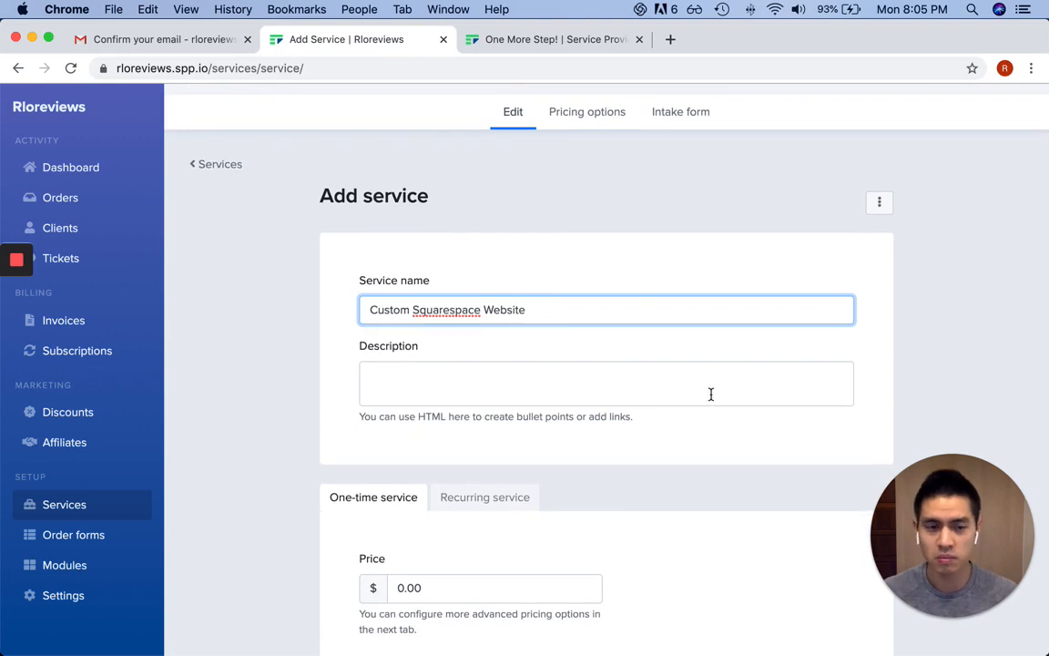
scroll(672, 398, down, 5)
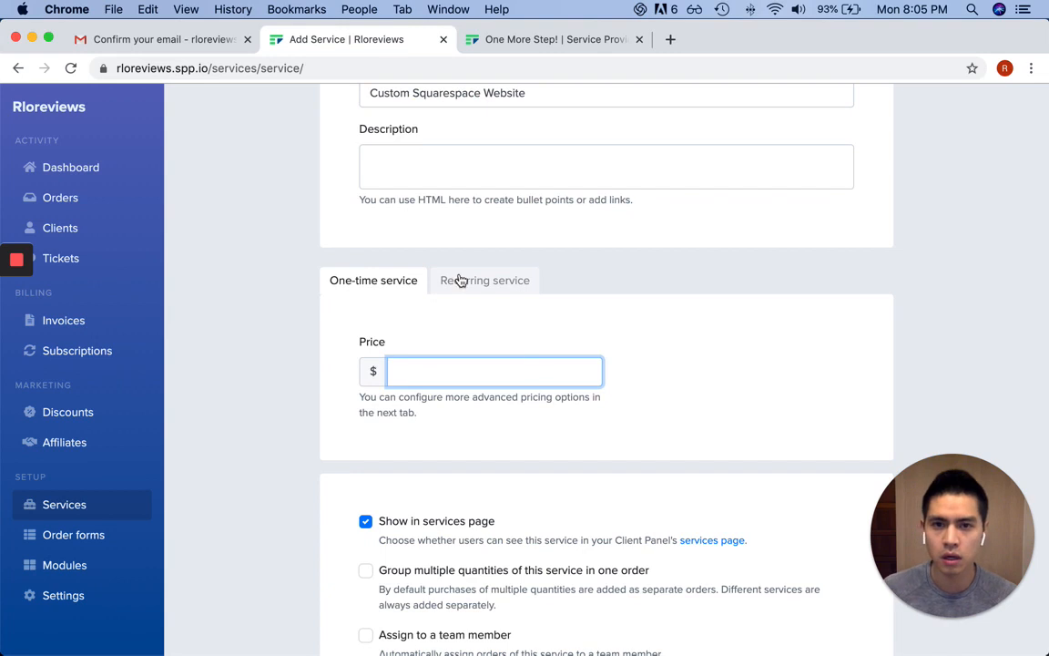
Make it a one-time service priced at $100.00
click(335, 285)
click(490, 373)
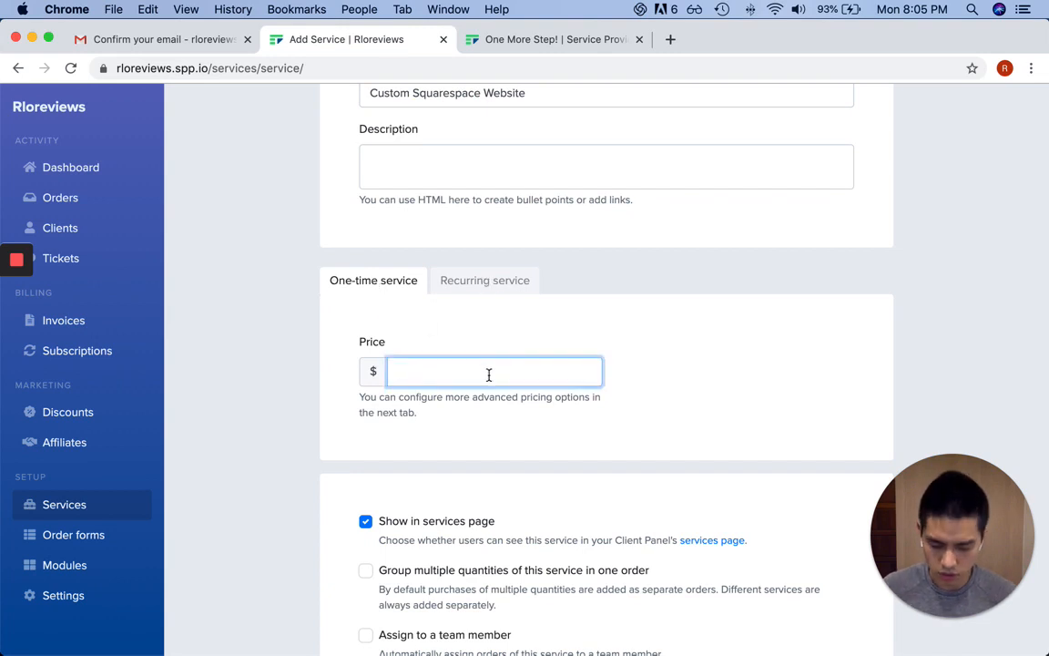
scroll(518, 358, down, 5)
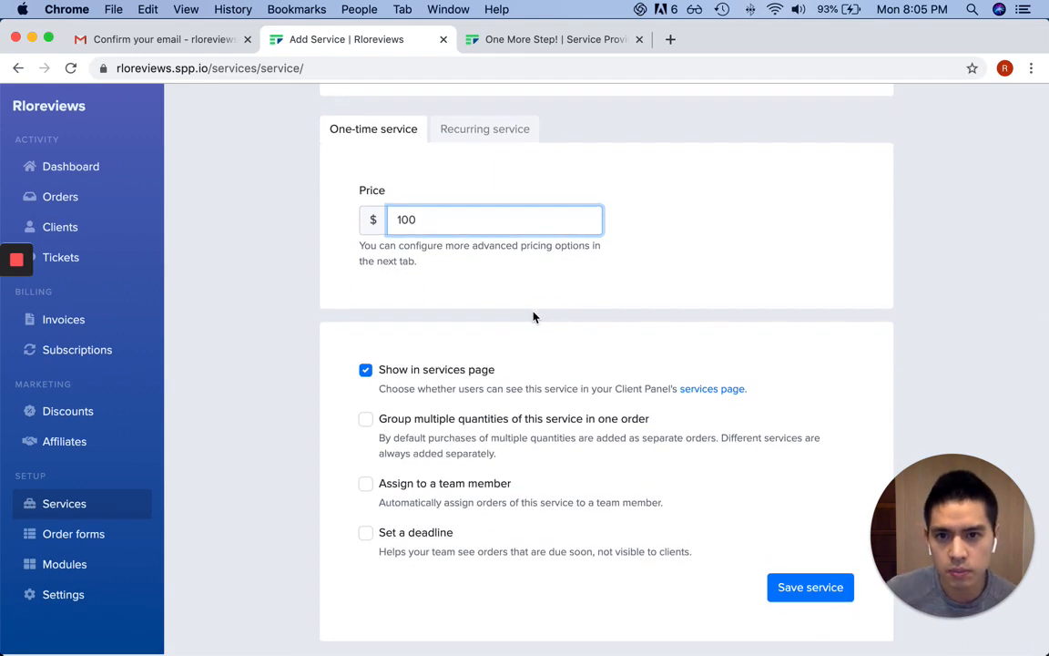
drag(448, 386, 533, 406)
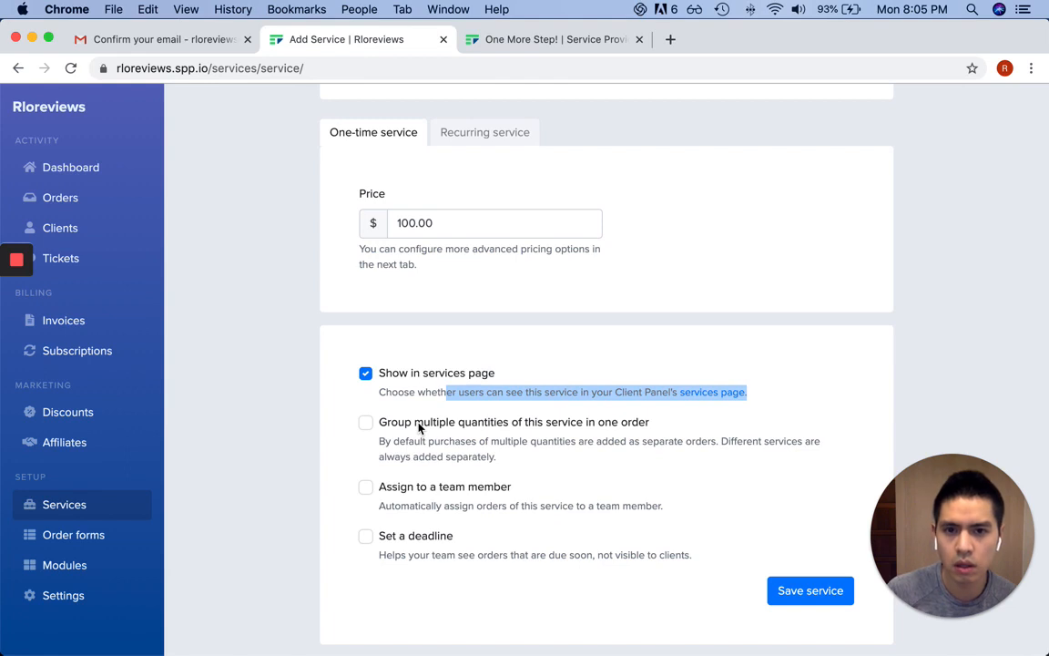
drag(394, 441, 492, 443)
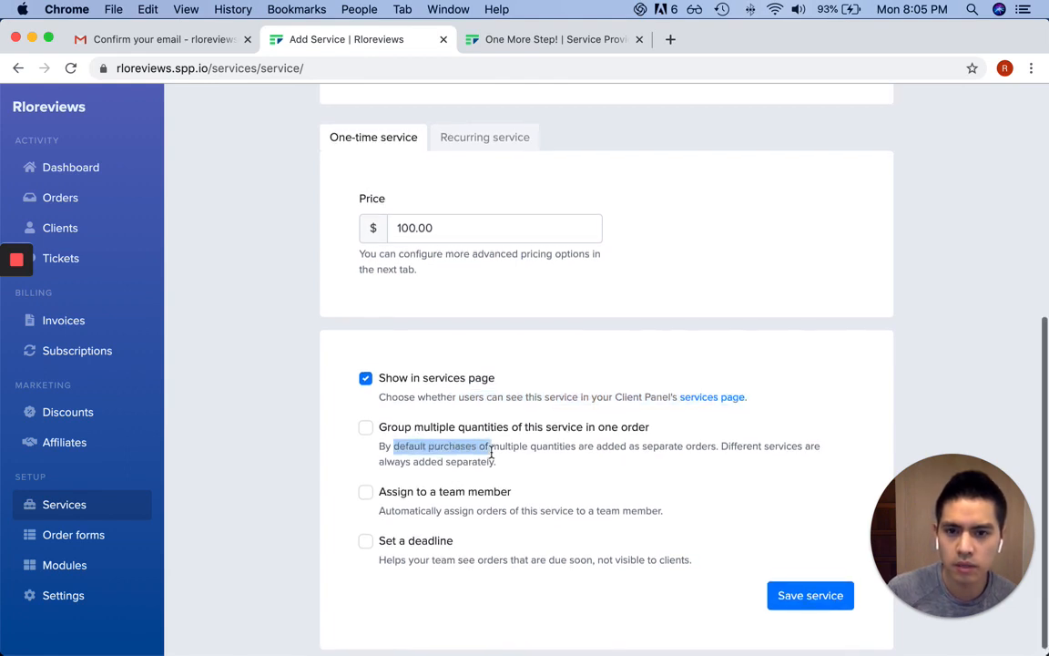
scroll(492, 452, up, 1)
scroll(594, 486, up, 1)
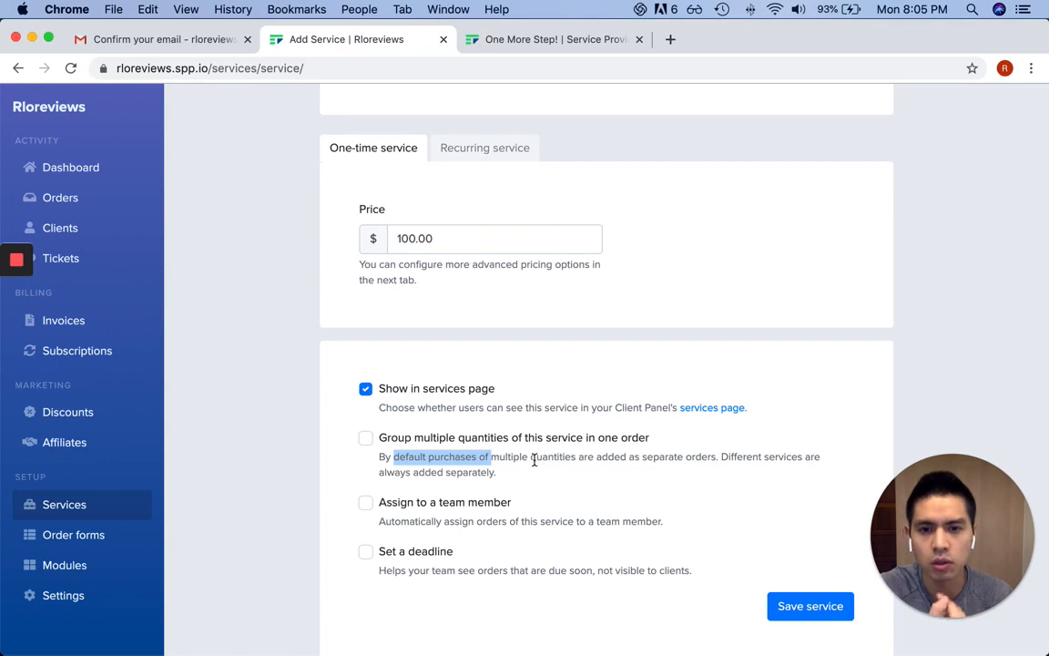
scroll(536, 459, down, 1)
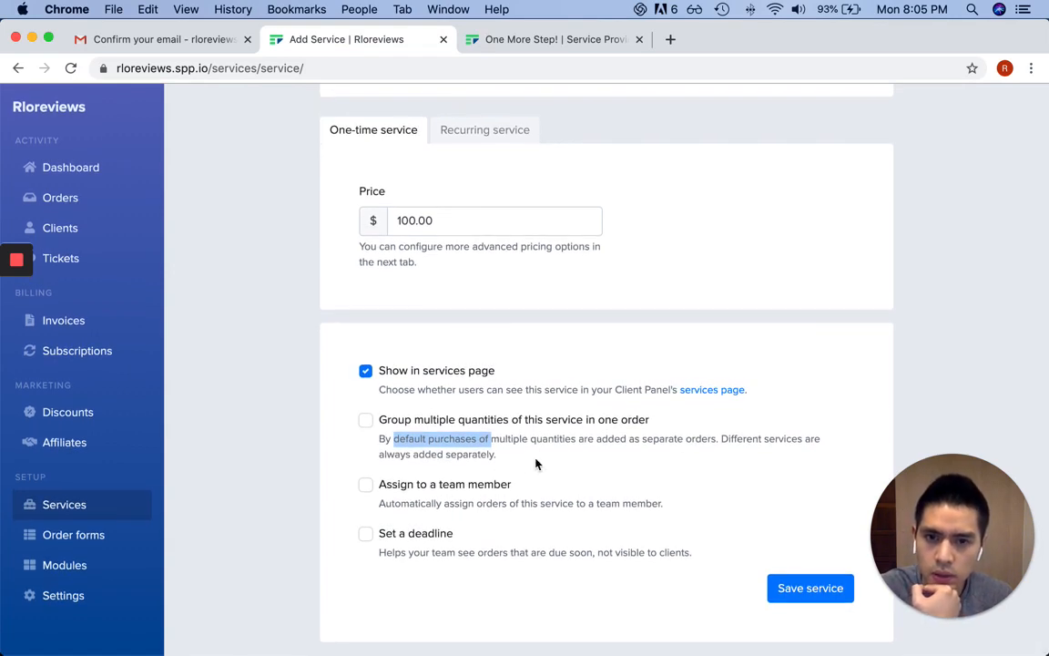
Save the service with 'Assign to a team member' and 'Set a deadline' both left off
click(427, 486)
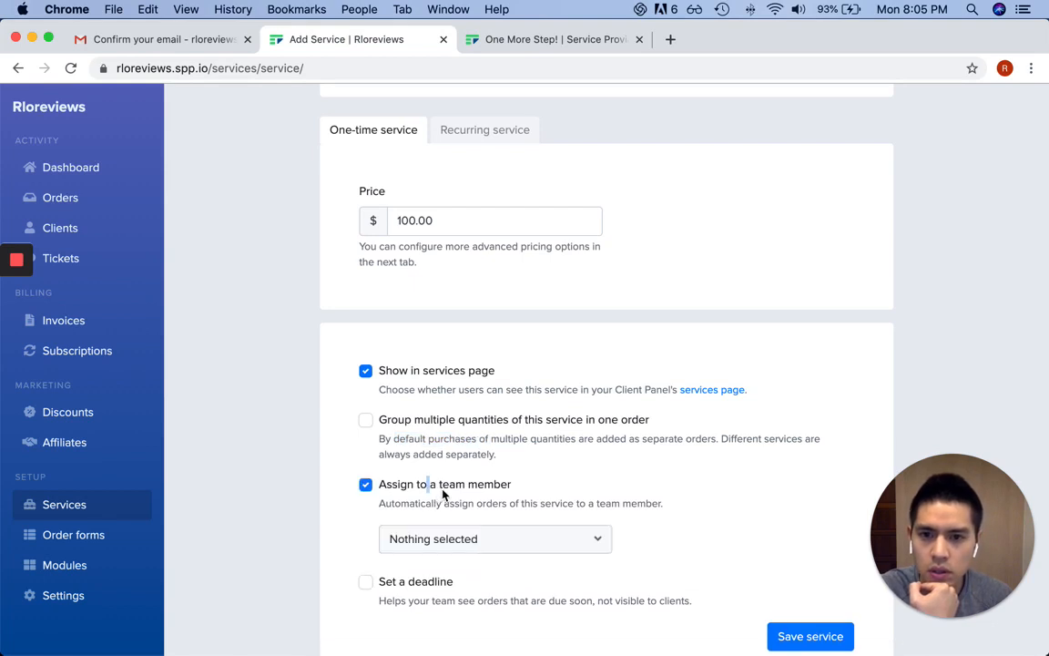
click(510, 542)
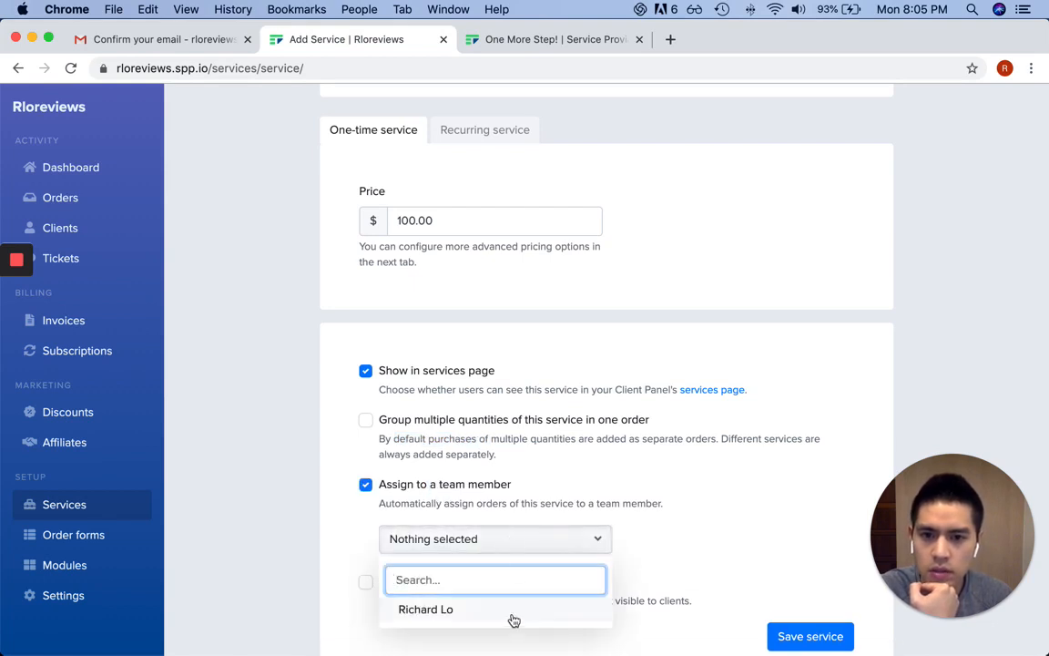
click(435, 493)
click(364, 487)
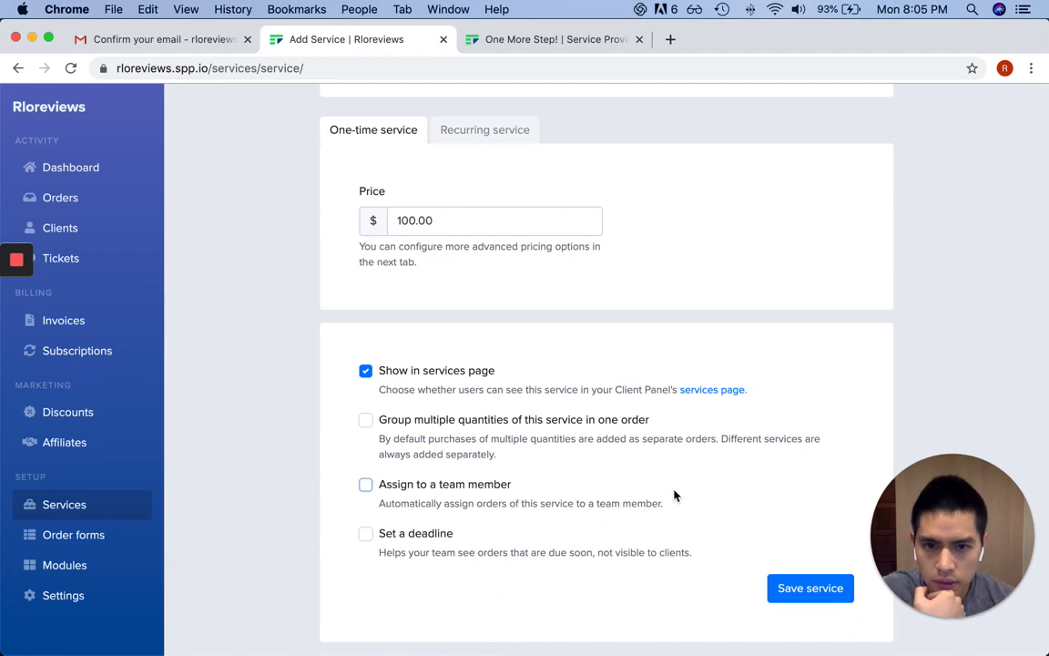
click(427, 538)
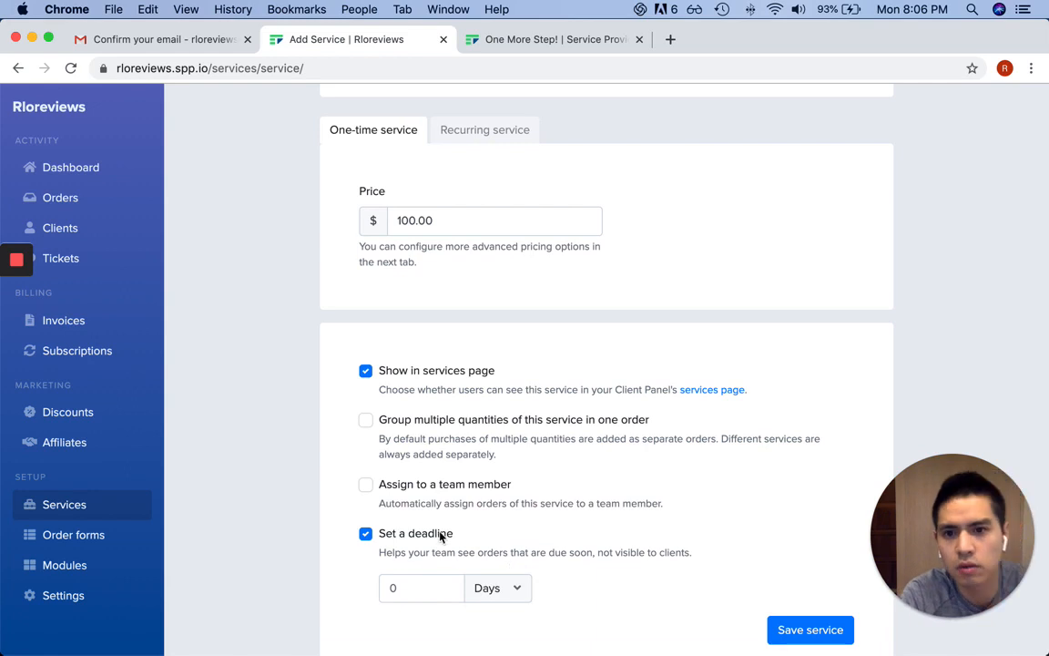
click(367, 535)
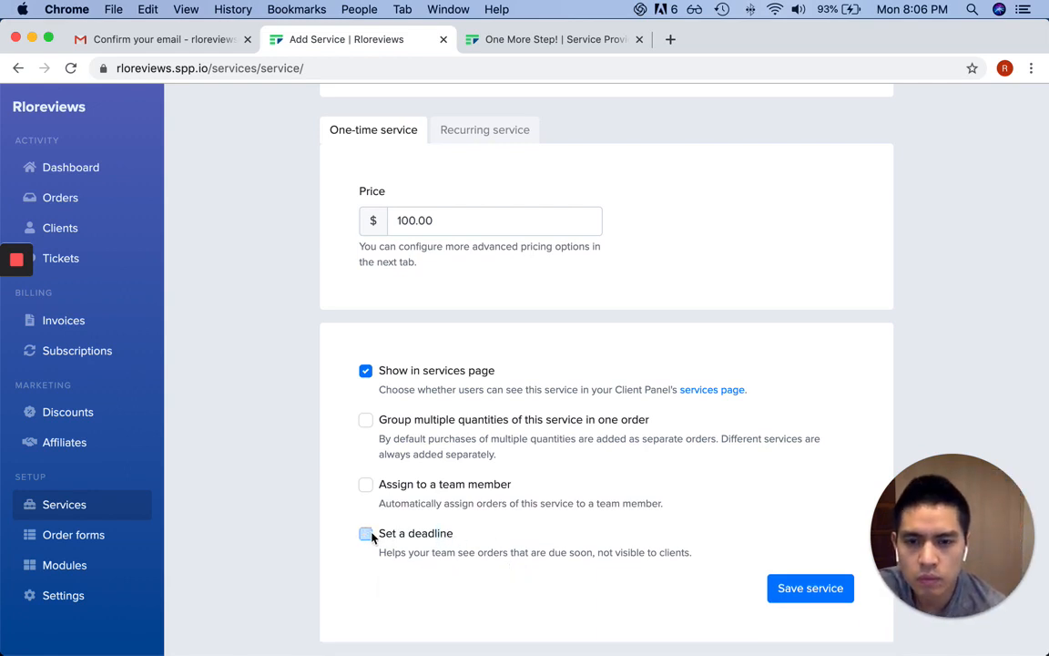
click(781, 584)
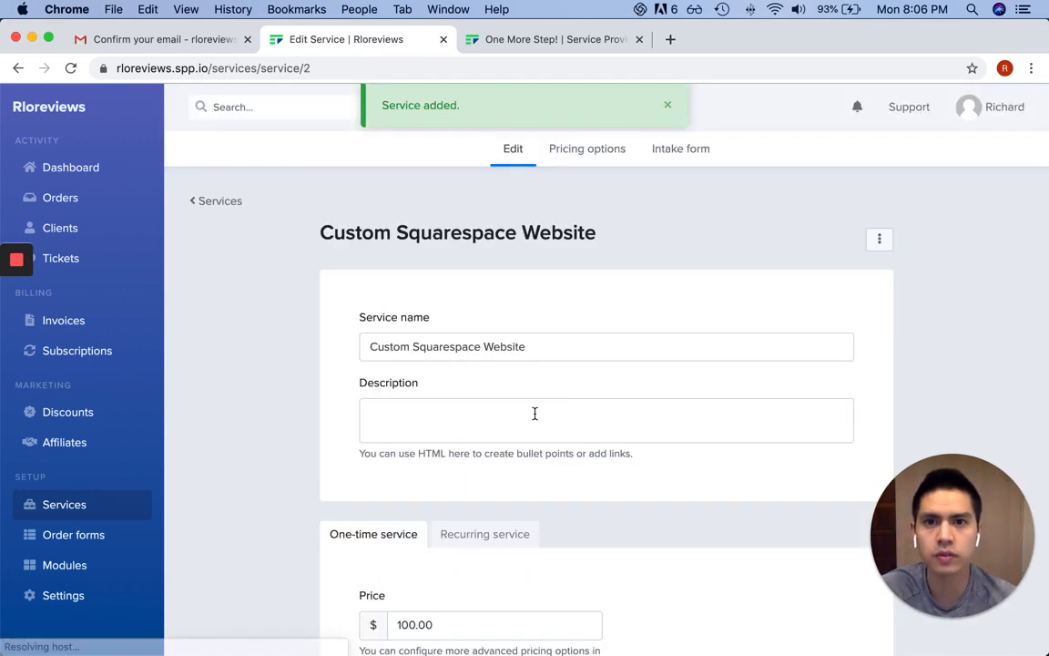
Re-save the unchanged Custom Squarespace Website service and go to its Pricing options
scroll(559, 332, down, 5)
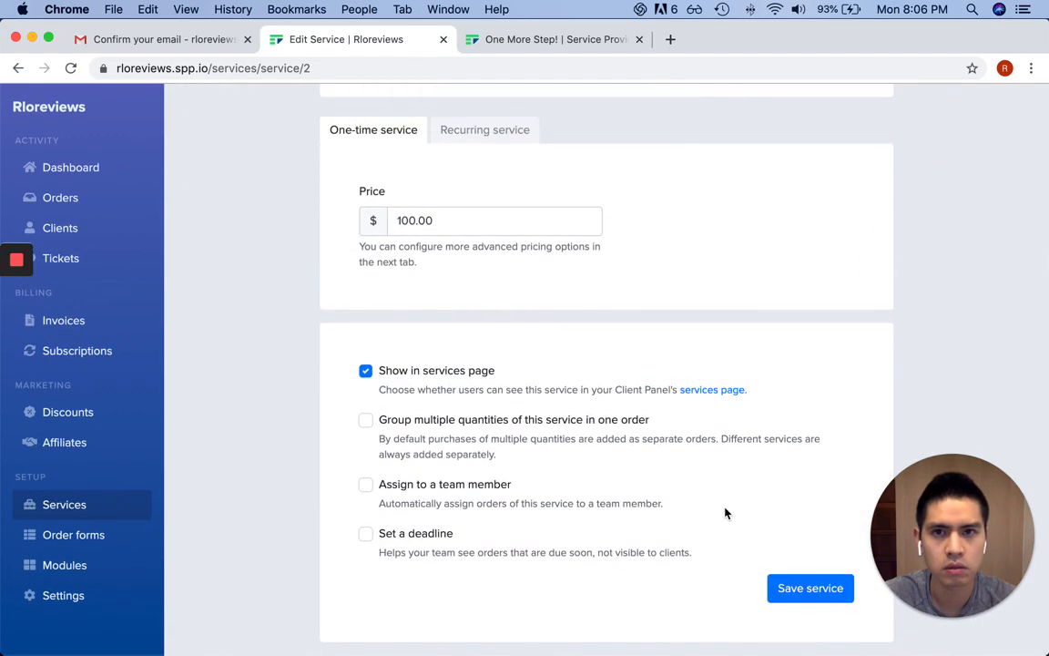
click(799, 589)
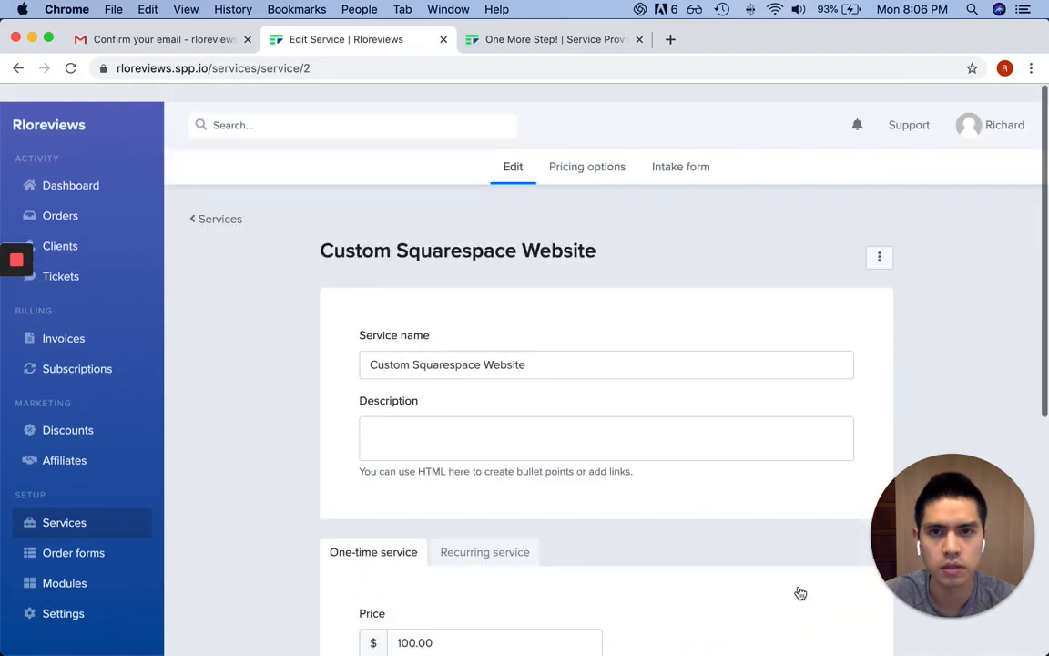
scroll(648, 308, down, 5)
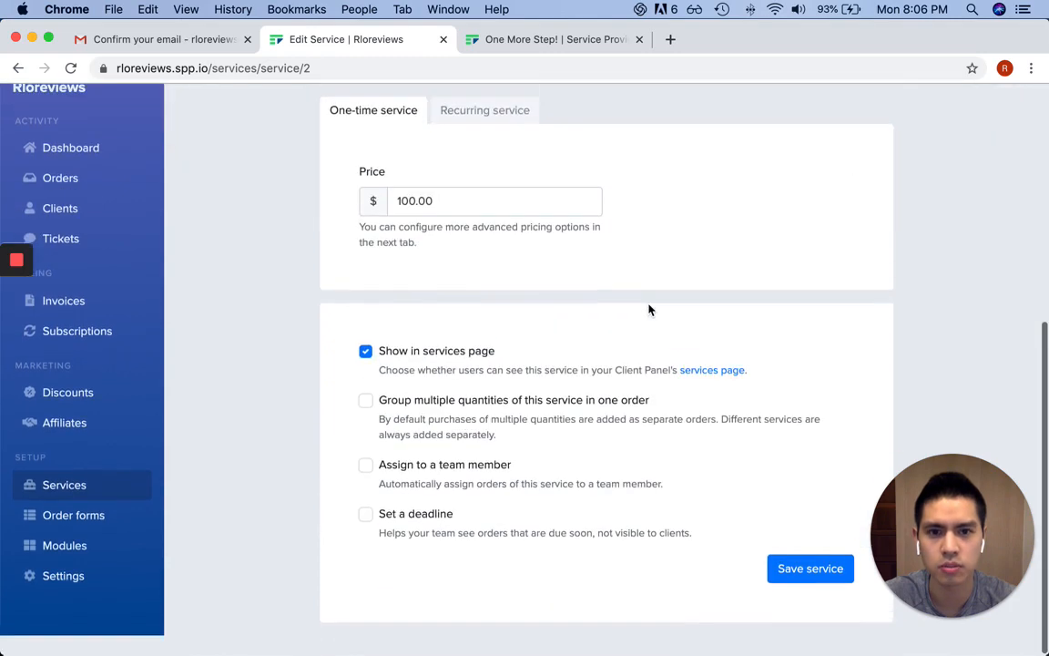
scroll(645, 328, up, 5)
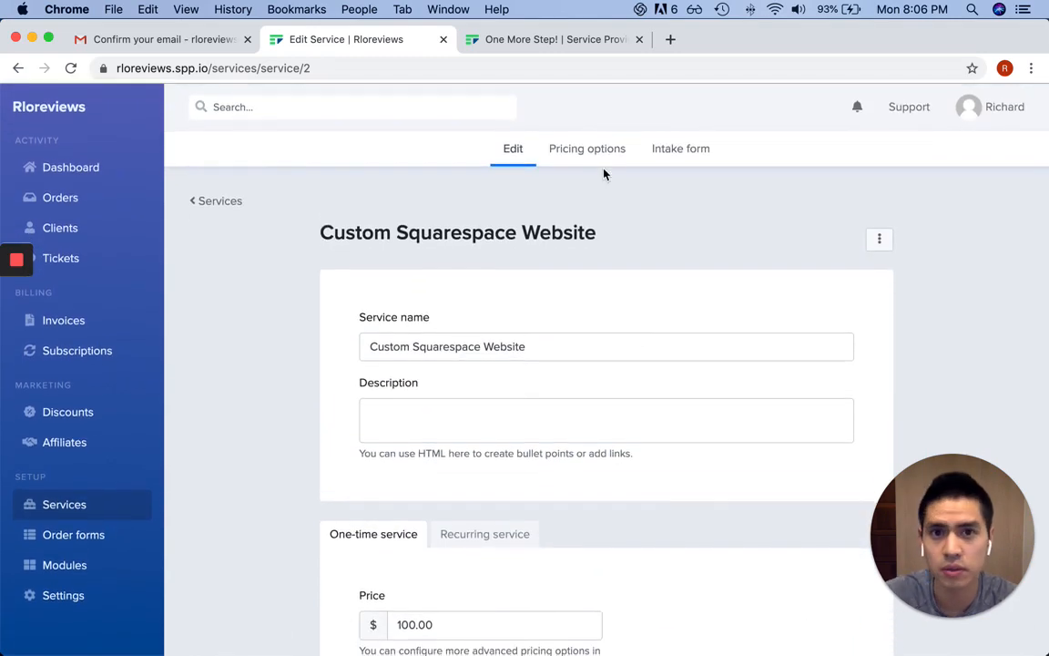
scroll(553, 282, down, 5)
scroll(554, 324, up, 5)
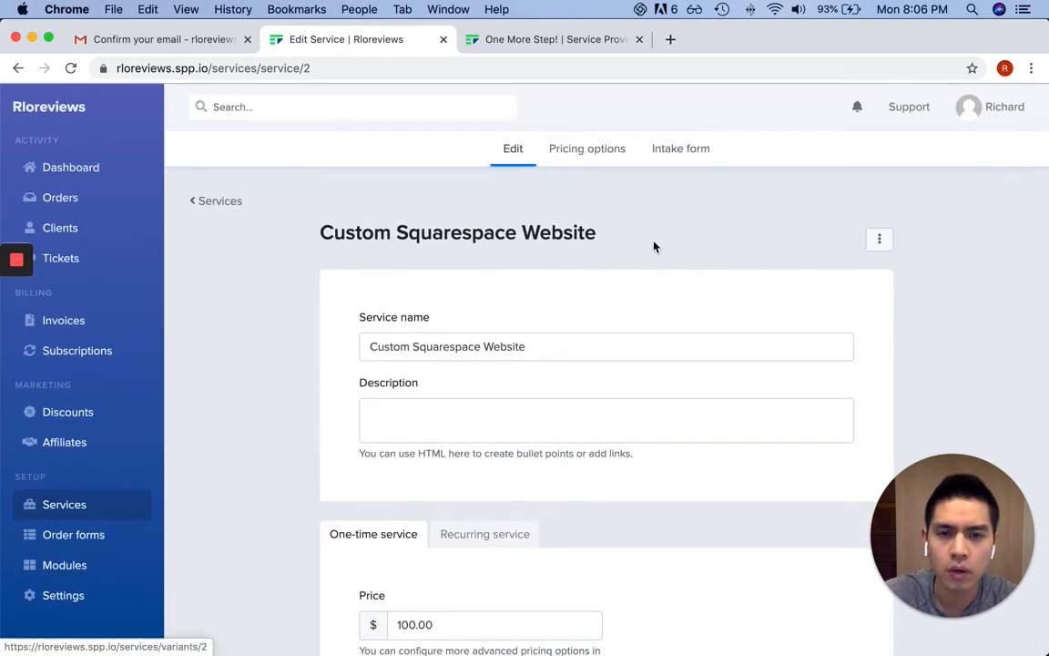
scroll(679, 269, down, 5)
click(802, 588)
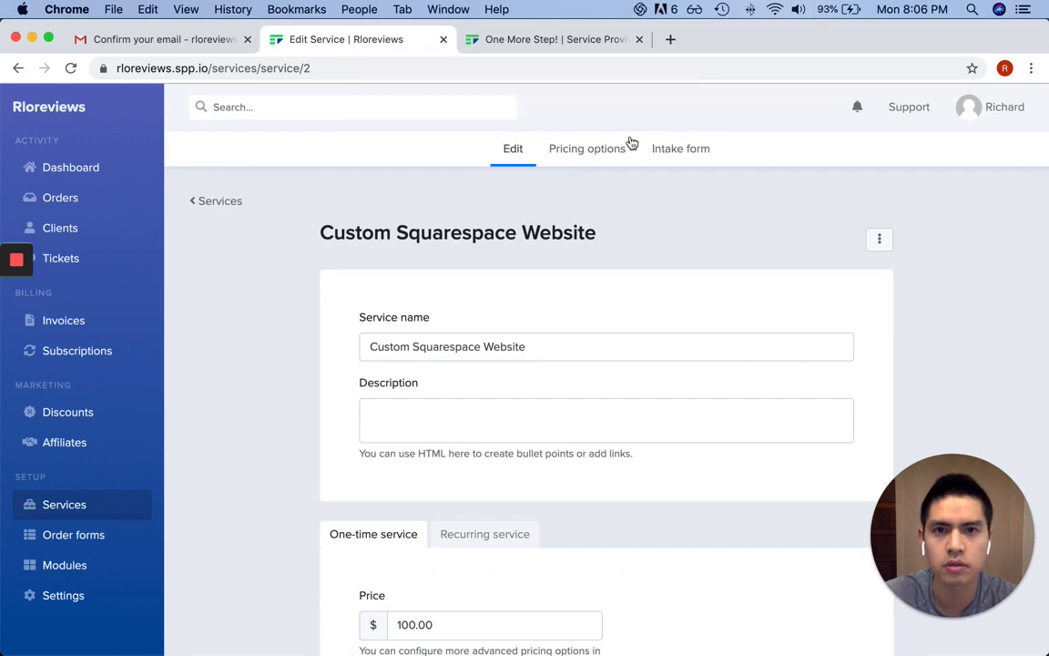
click(607, 150)
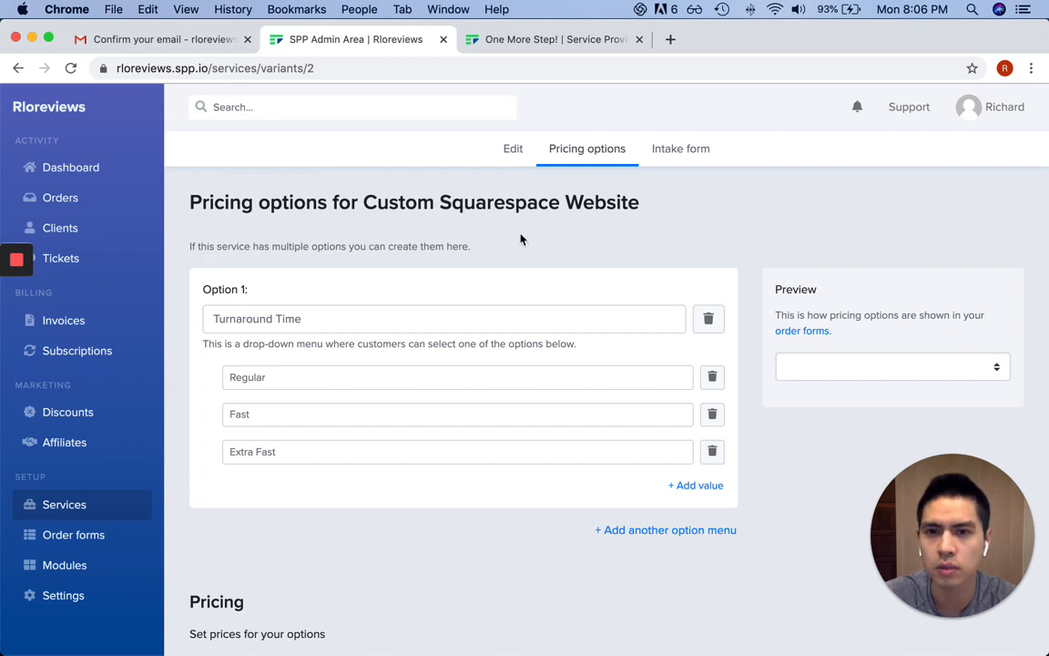
Rename the Option 1 menu to 'Turnaround time'
click(260, 319)
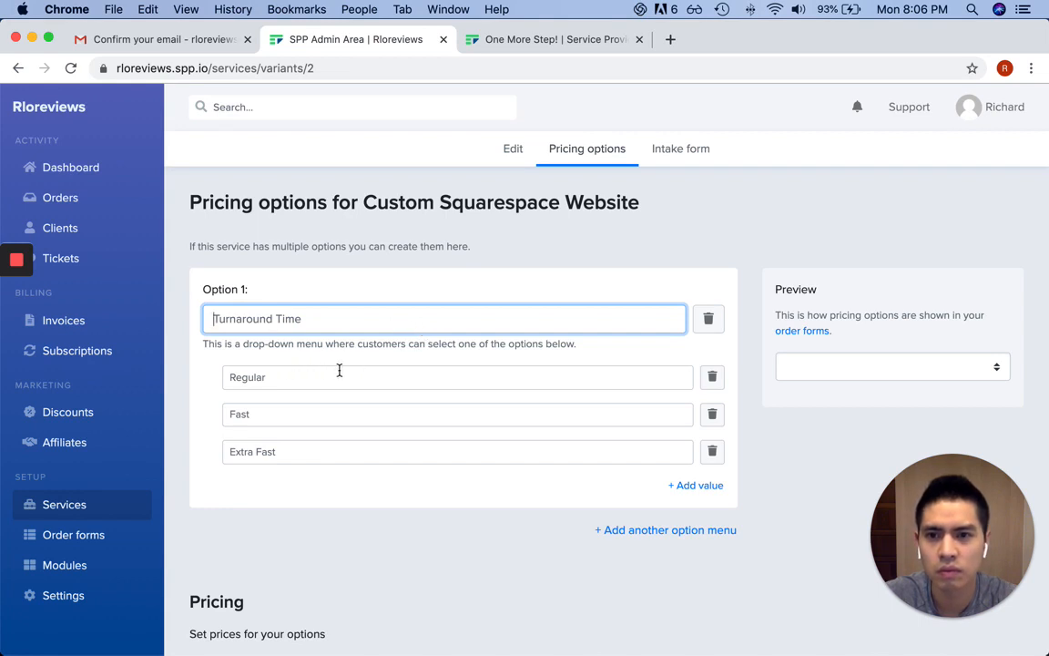
scroll(339, 371, down, 1)
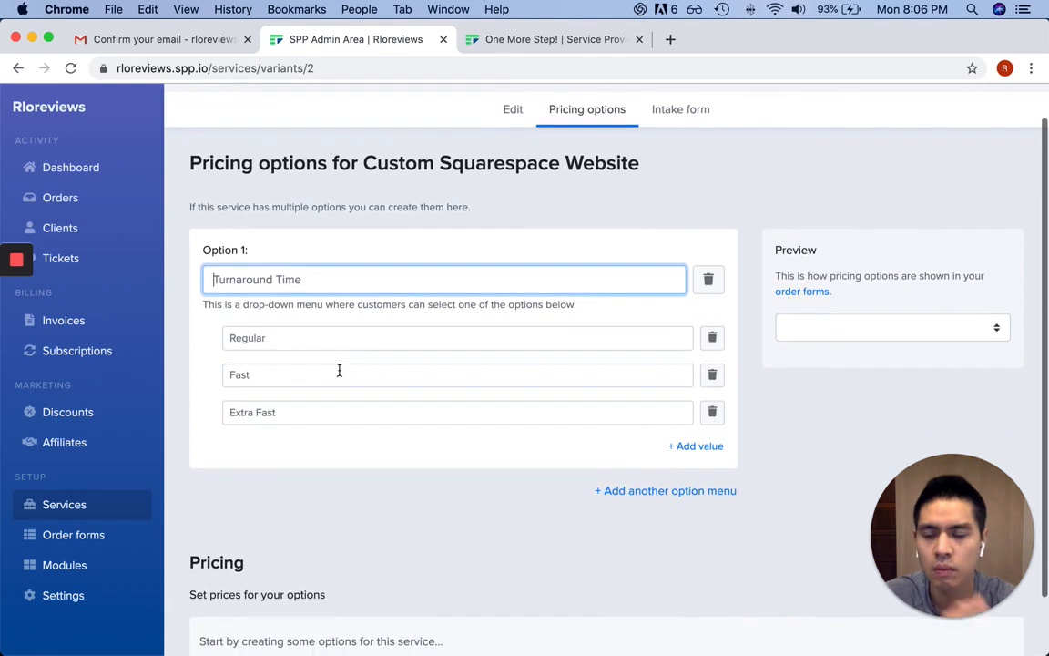
scroll(339, 371, down, 2)
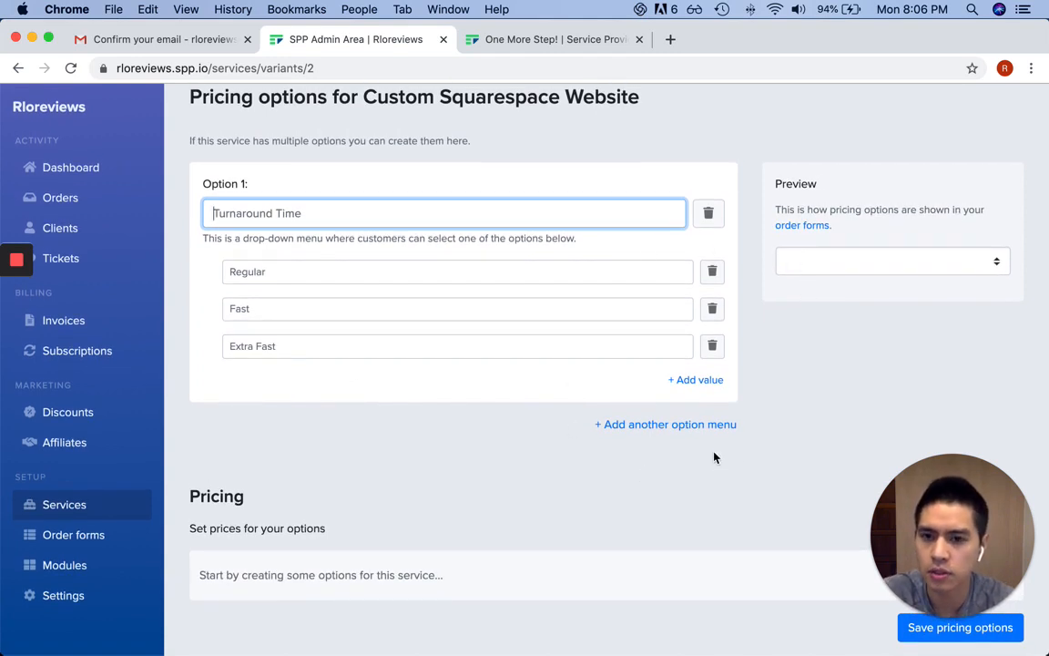
drag(925, 515, 957, 410)
click(374, 209)
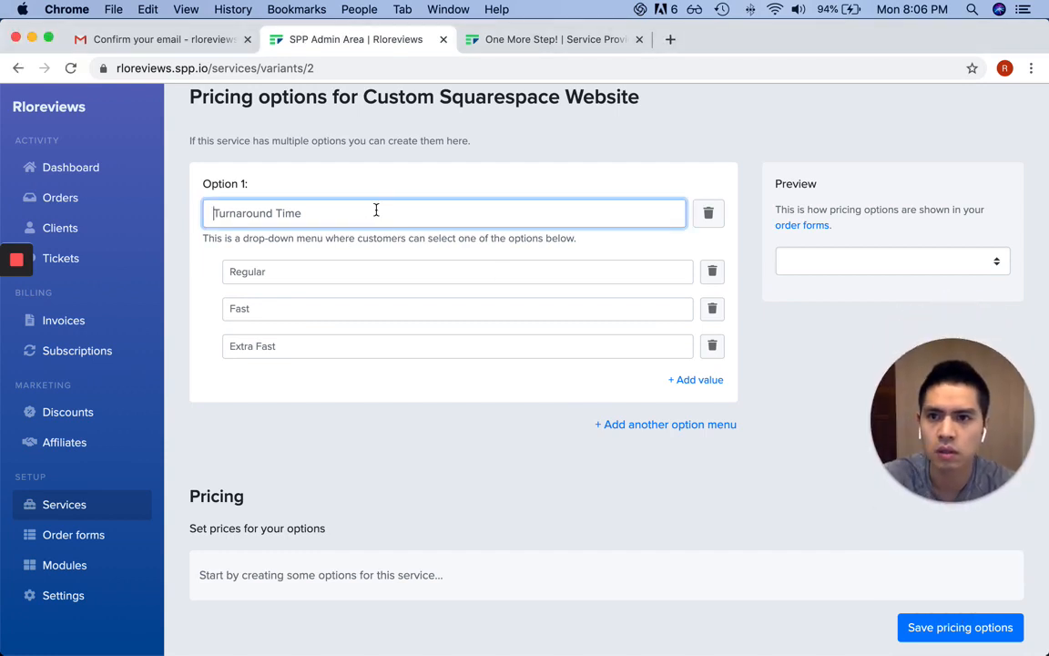
key(super+a)
text(Turnaround time)
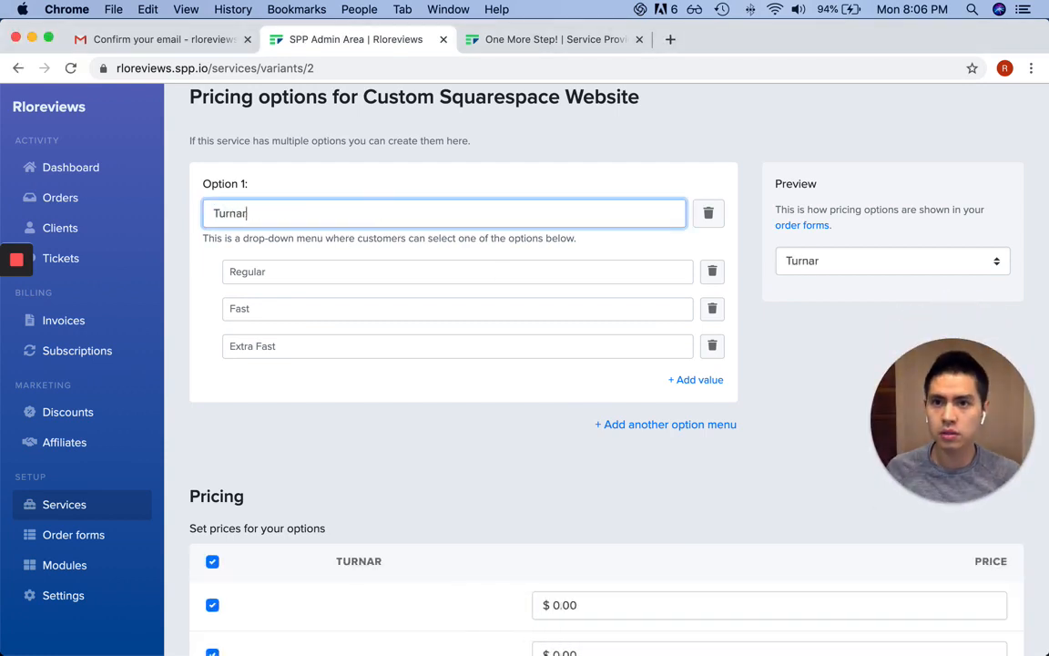
Enter the Turnaround time values Regular, Fast and Super Fast
click(309, 271)
text(Regular)
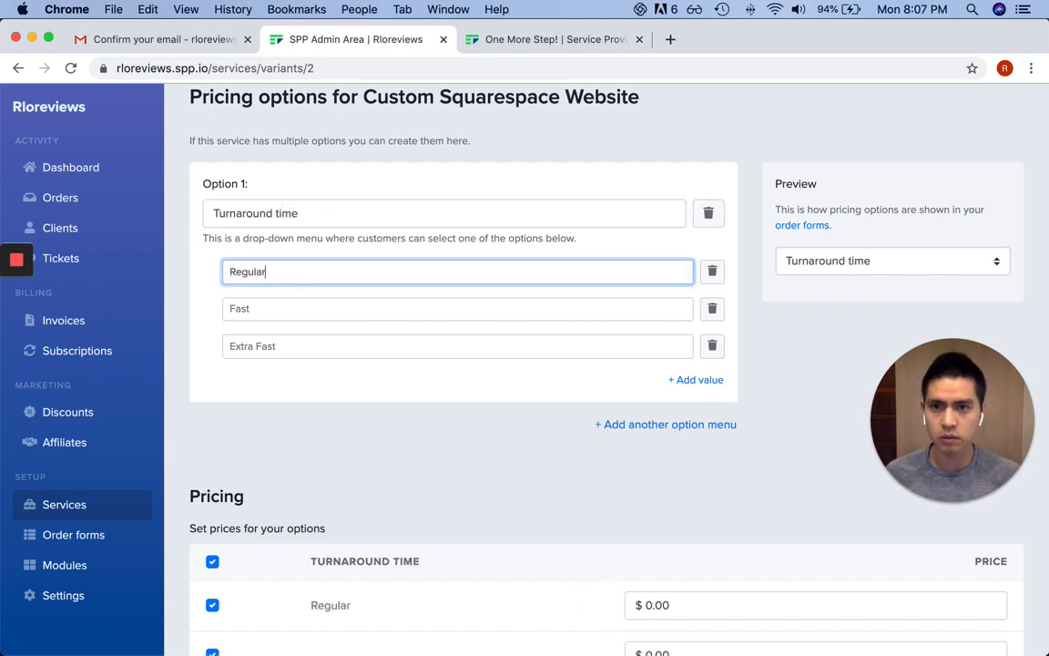
key(Tab)
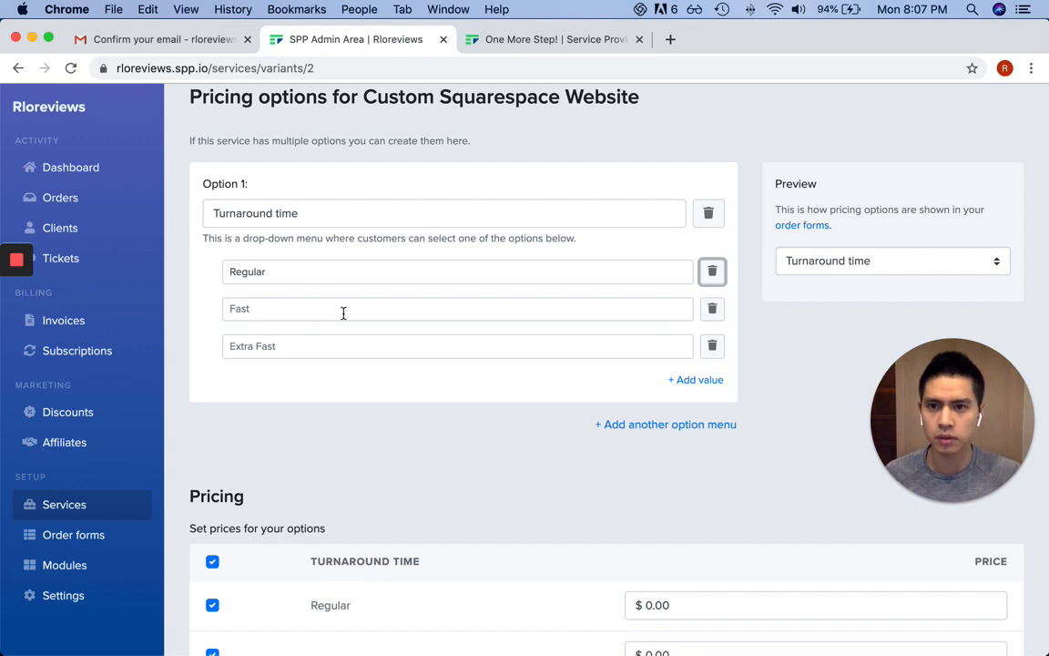
click(341, 312)
text(a)
key(BackSpace)
text(Fast)
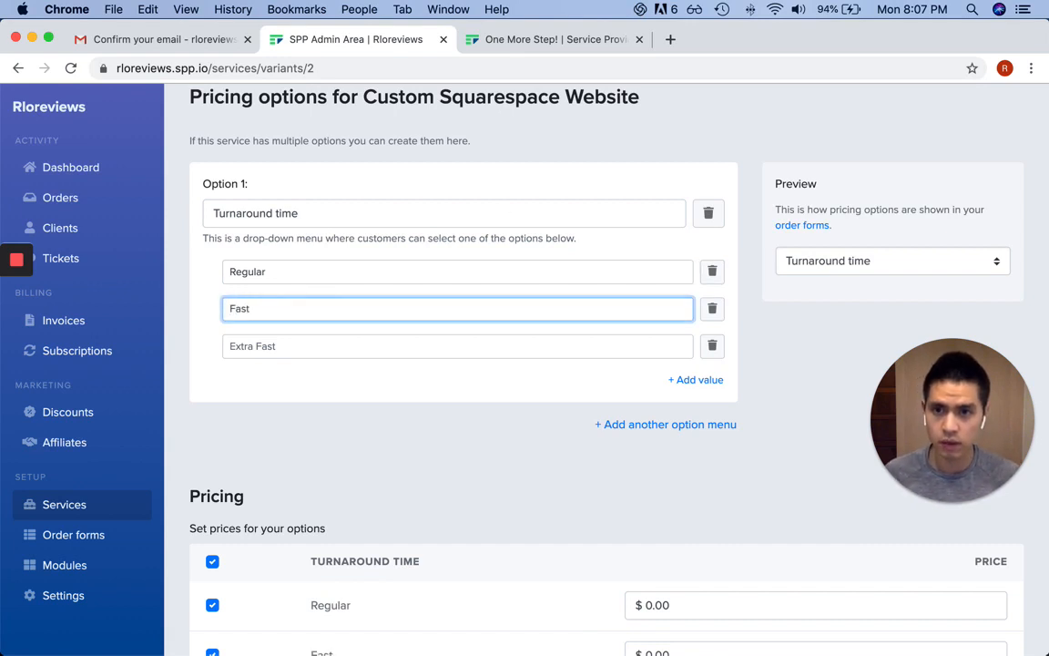
key(Tab)
click(316, 344)
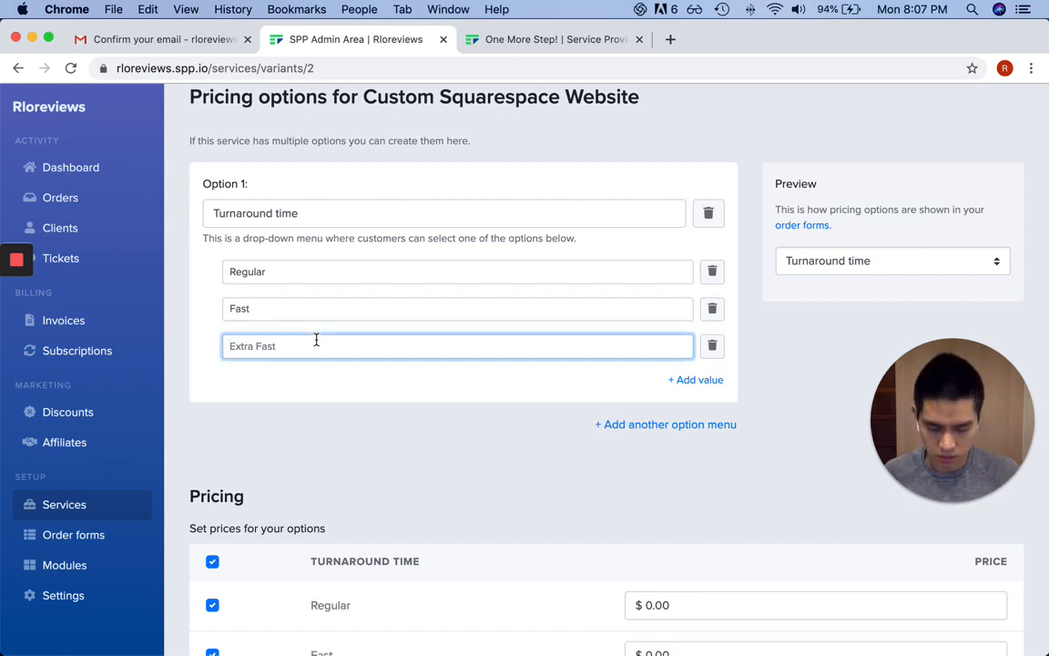
text(Super Fas)
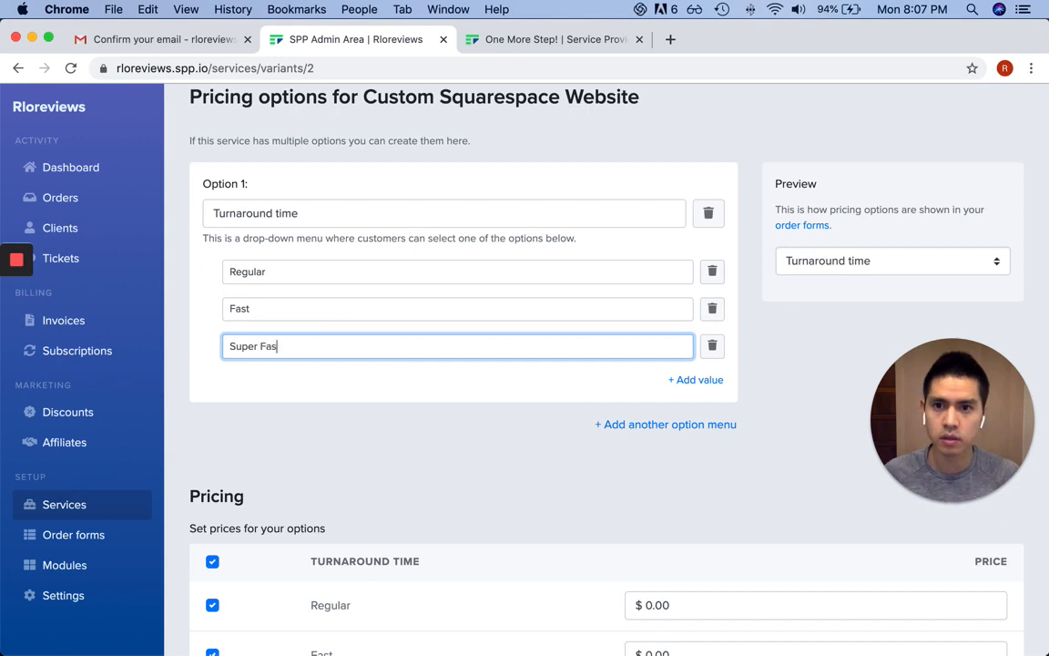
text(t)
Try the Turnaround time dropdown in the preview, leaving Regular selected
scroll(410, 370, down, 3)
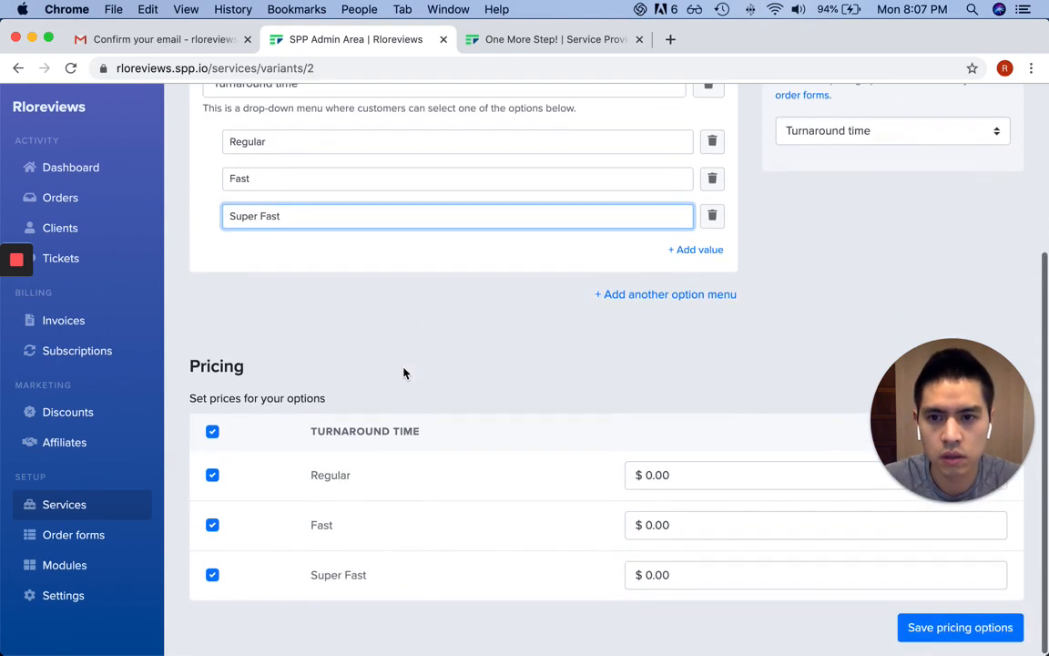
scroll(405, 373, up, 5)
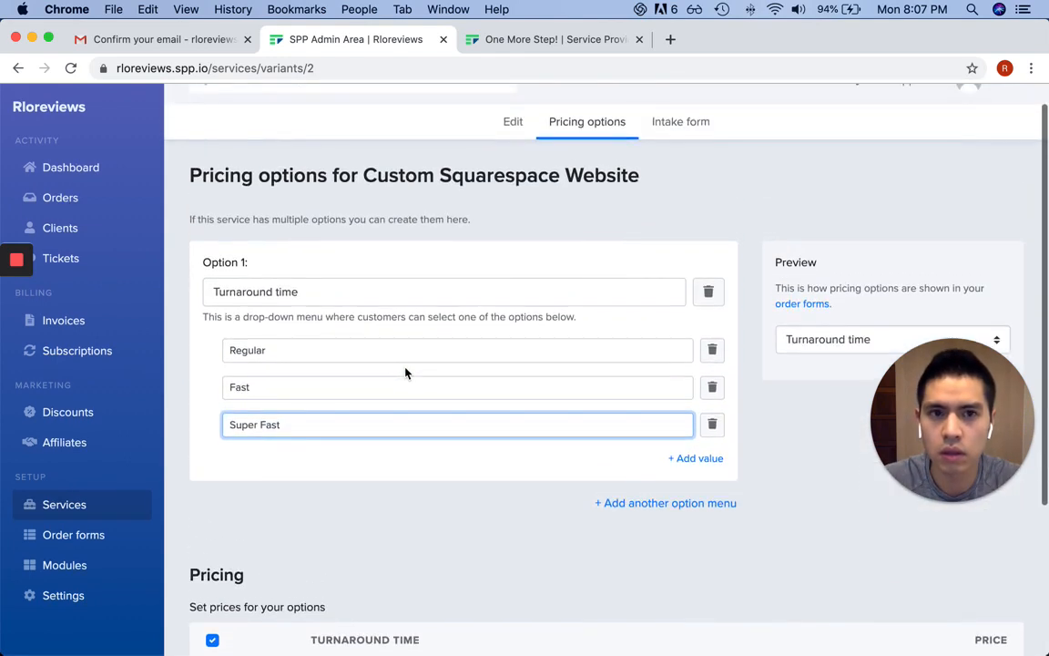
scroll(407, 372, down, 1)
scroll(423, 360, down, 5)
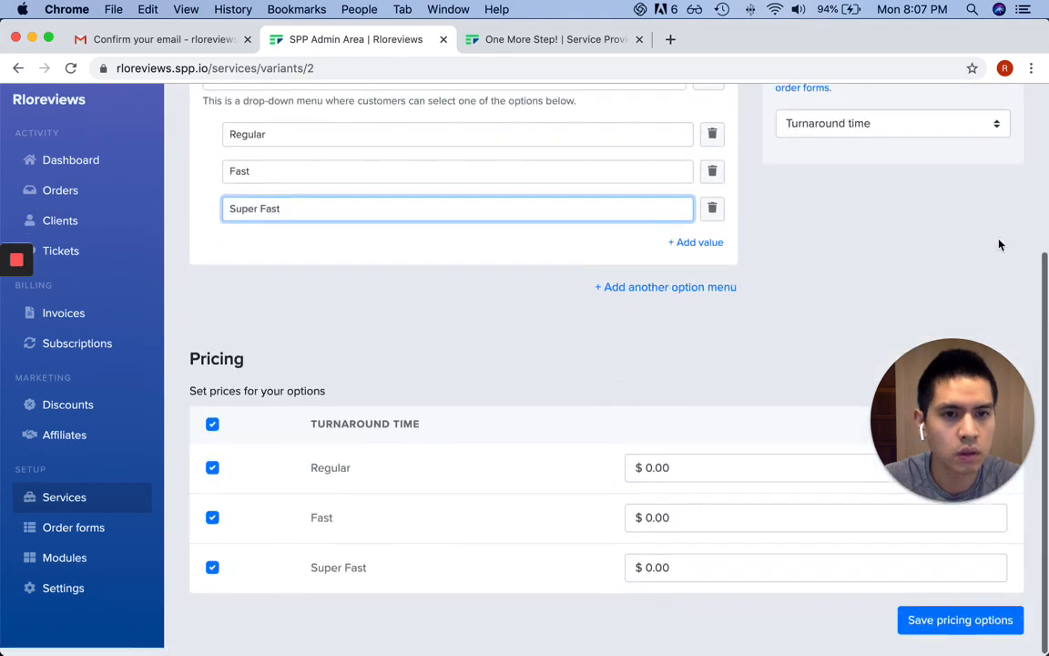
click(956, 131)
click(913, 157)
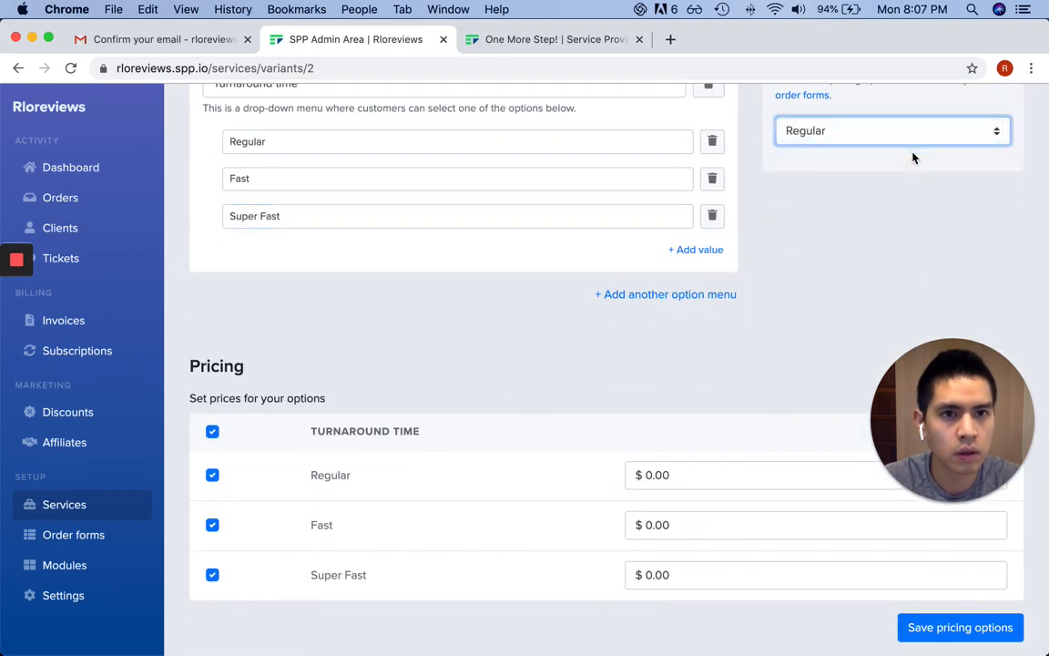
click(938, 138)
click(917, 238)
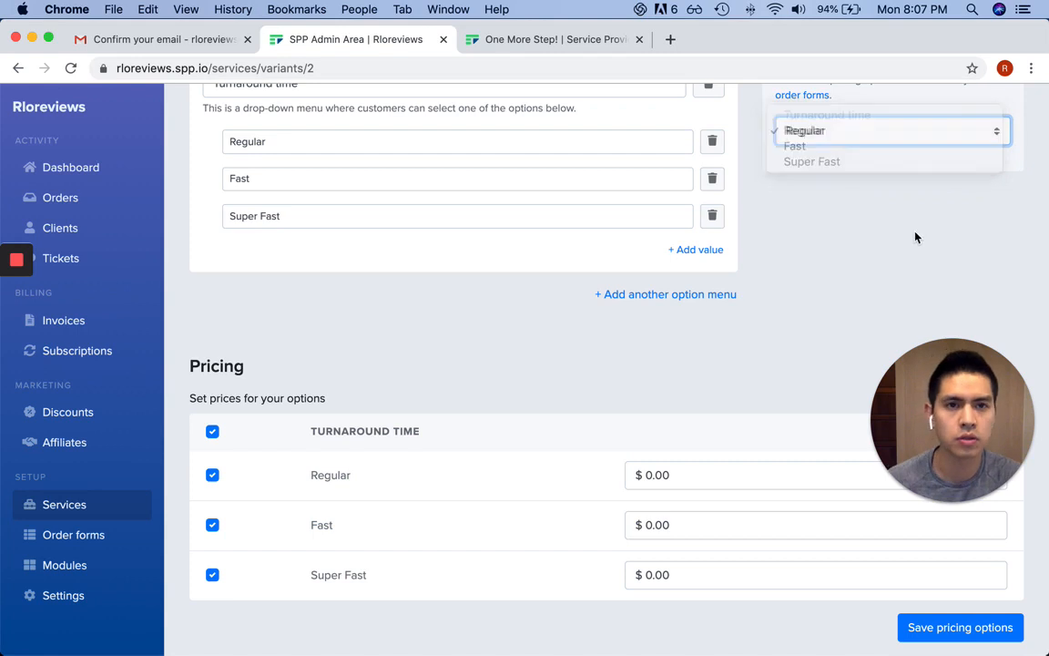
scroll(917, 238, up, 3)
scroll(913, 237, down, 3)
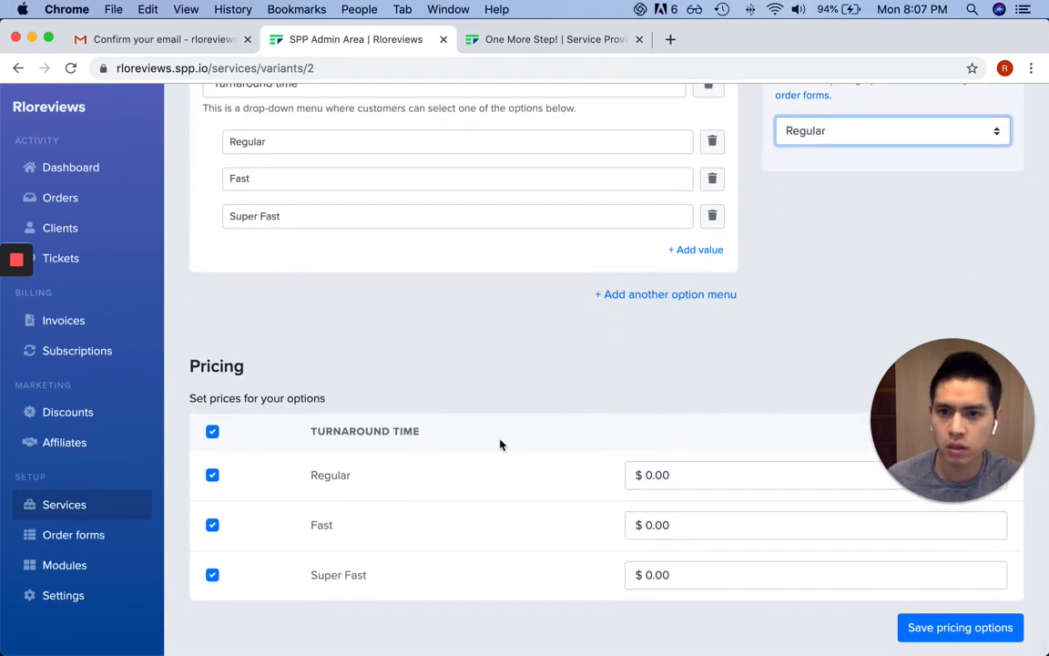
Price Regular, Fast and Super Fast at $100, $125 and $150 and save the pricing options
click(681, 475)
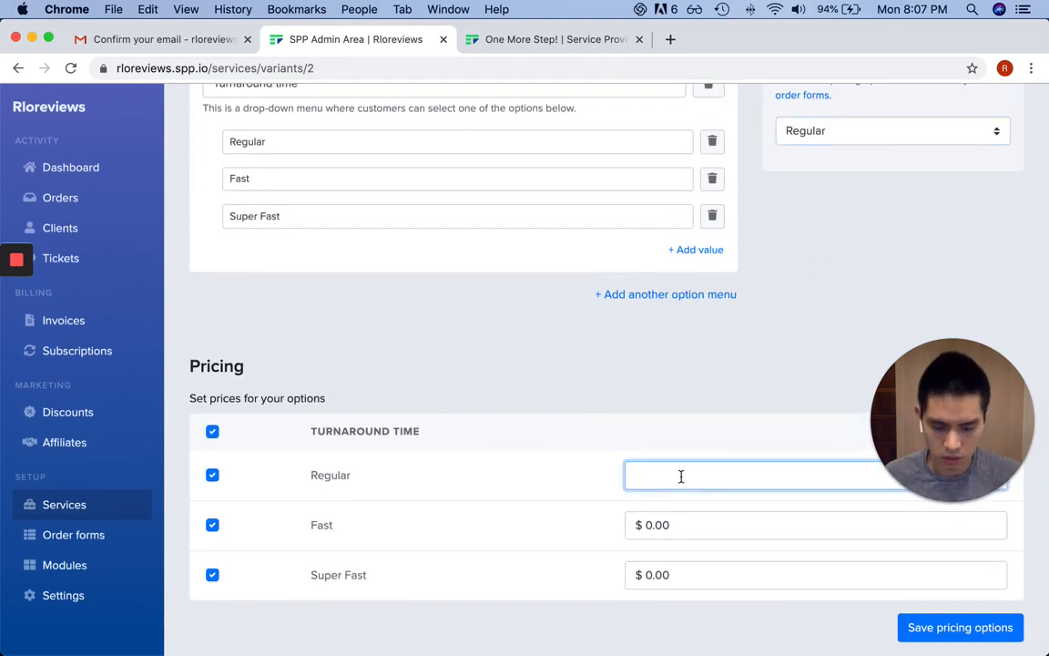
click(690, 524)
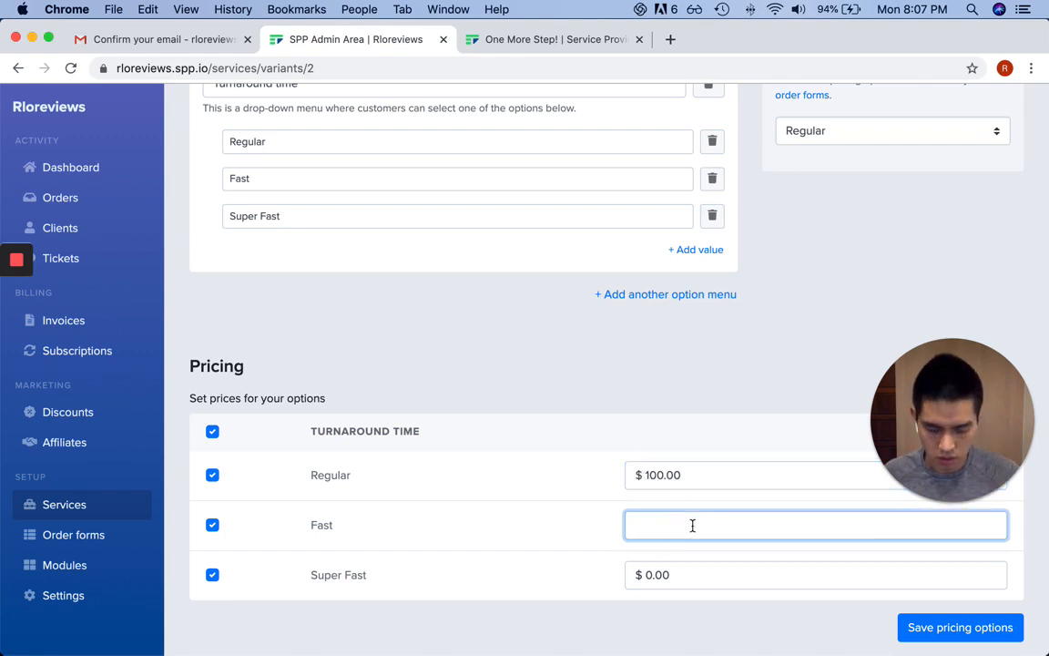
click(713, 576)
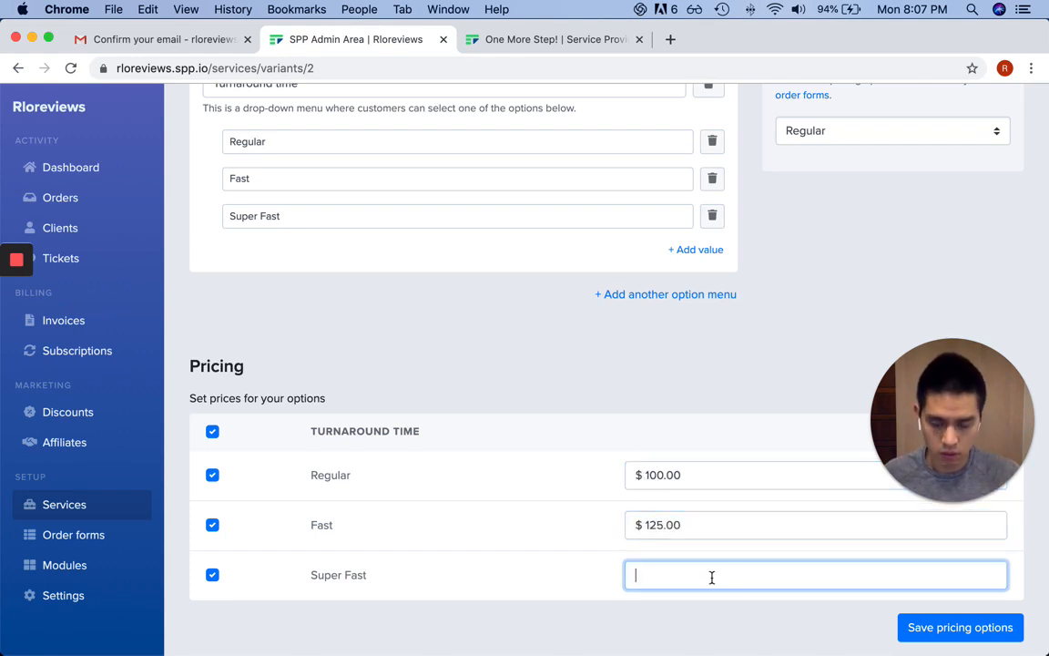
text(150)
click(836, 477)
click(960, 628)
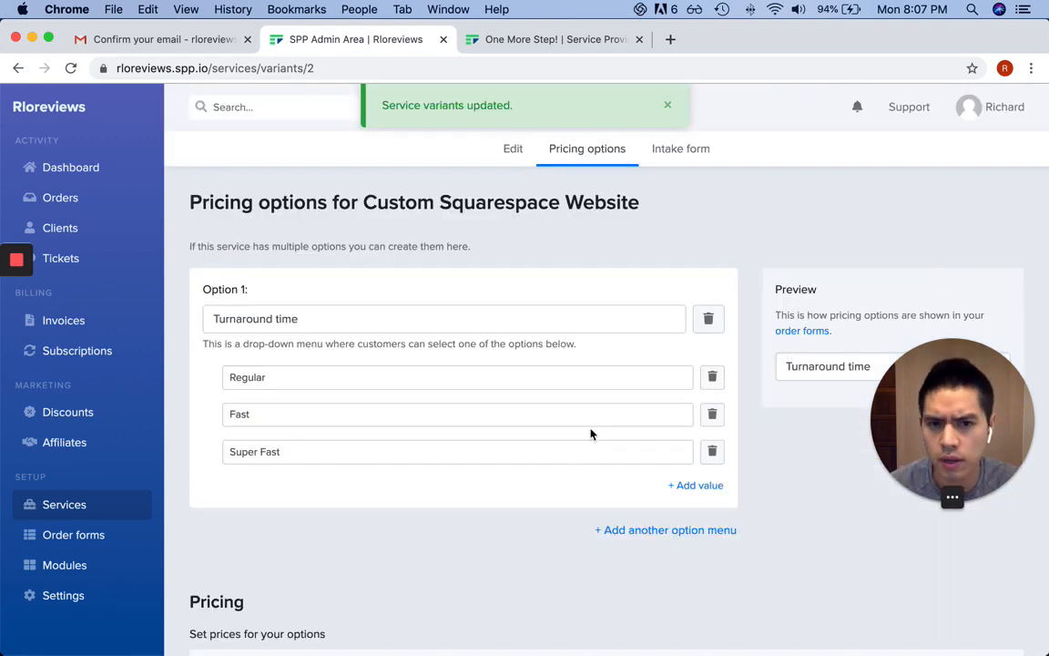
Go to the service's Edit page and look over its details
scroll(484, 496, down, 6)
scroll(473, 516, up, 3)
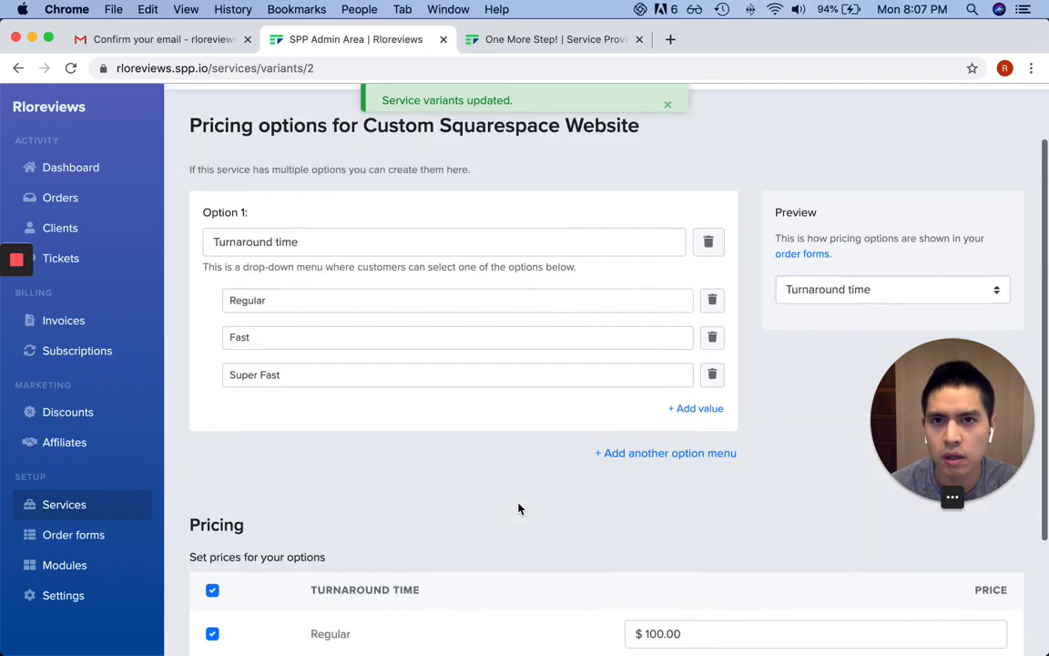
scroll(518, 508, up, 2)
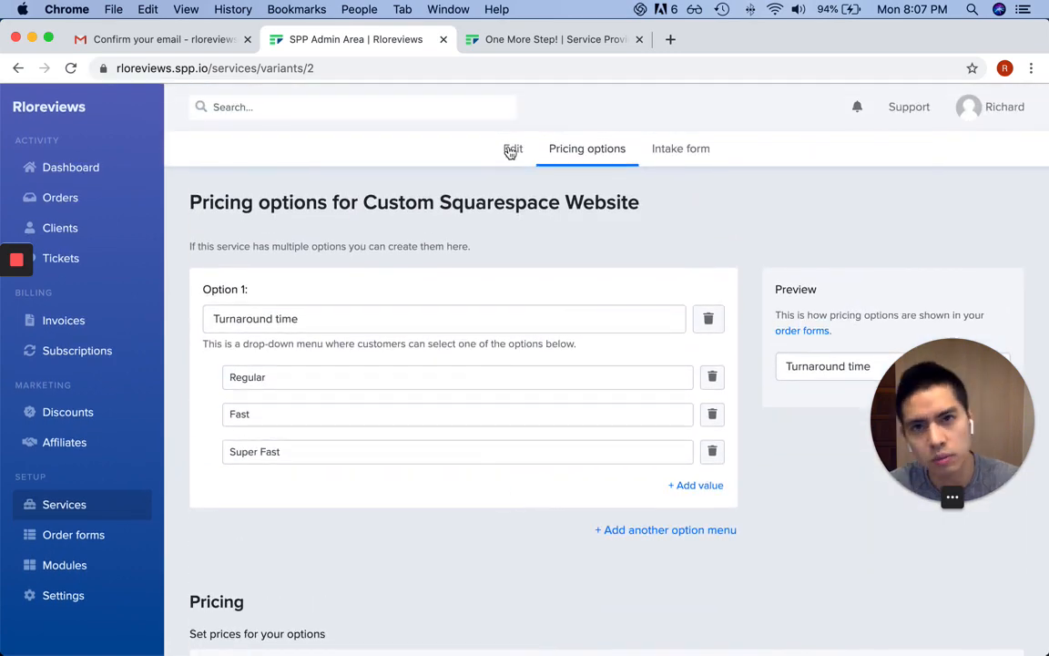
click(512, 150)
scroll(574, 433, down, 3)
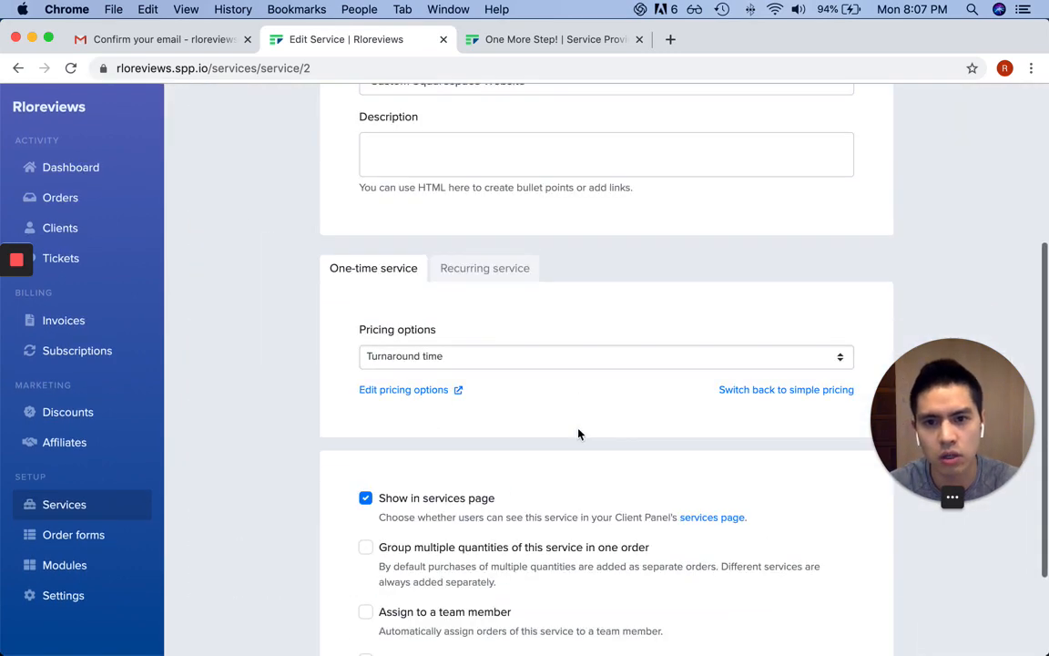
scroll(578, 434, down, 2)
scroll(577, 433, up, 5)
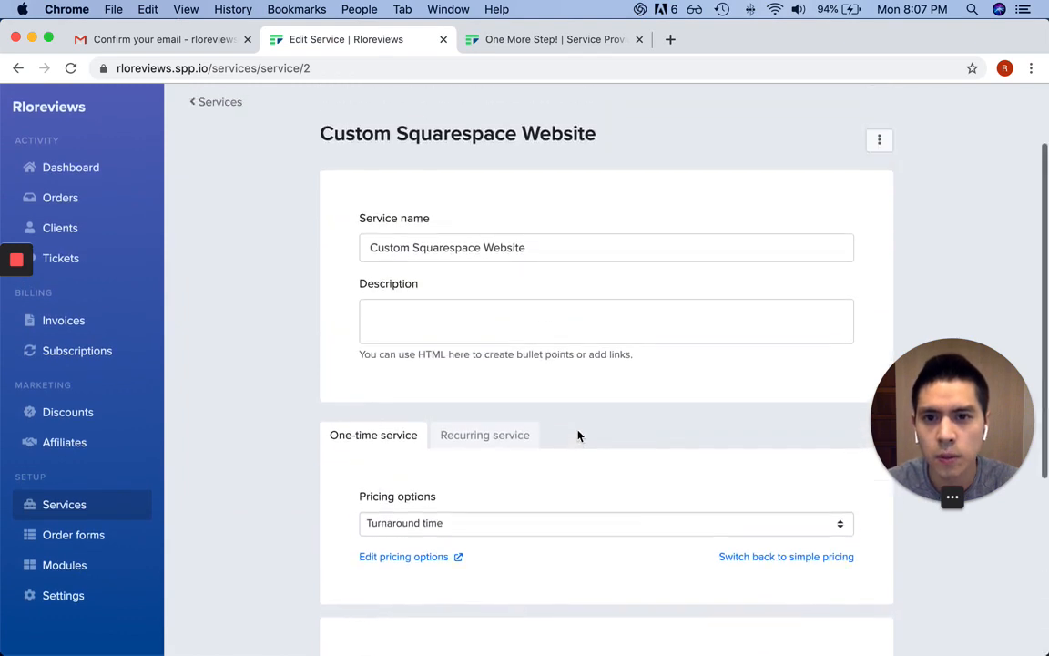
scroll(577, 436, down, 3)
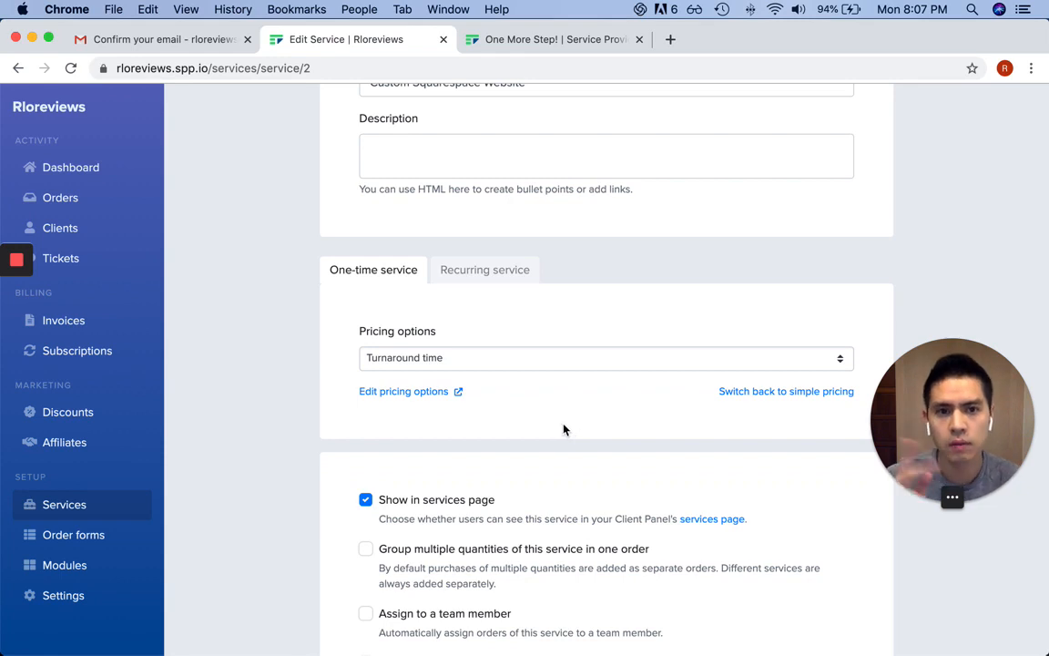
scroll(579, 427, up, 5)
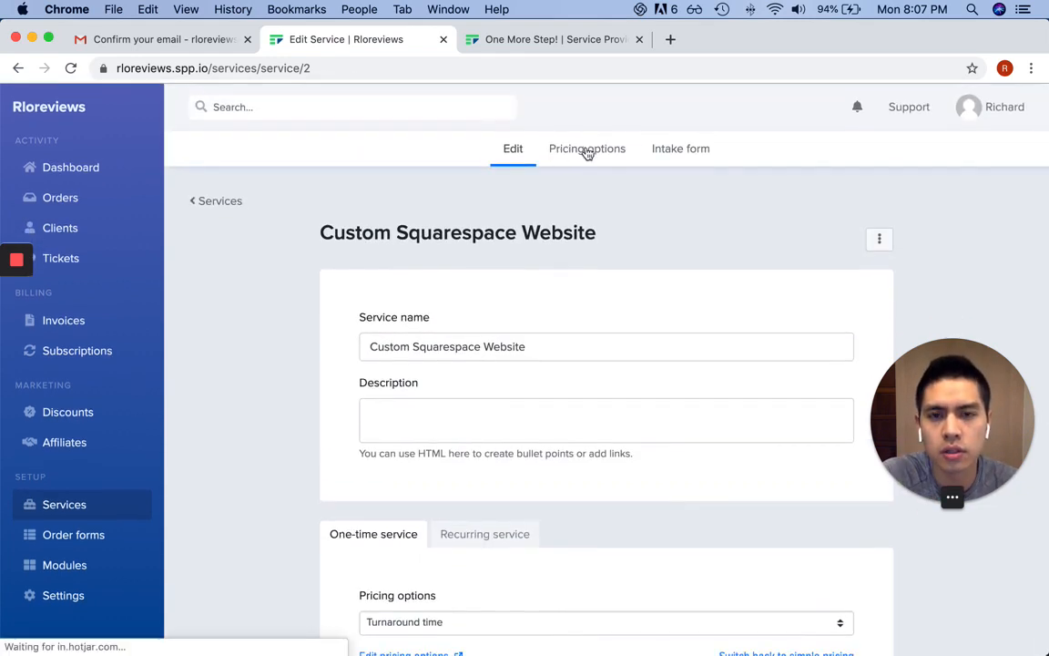
Check the Pricing options and Intake form tabs, then return to the Edit page
click(587, 153)
scroll(452, 398, down, 5)
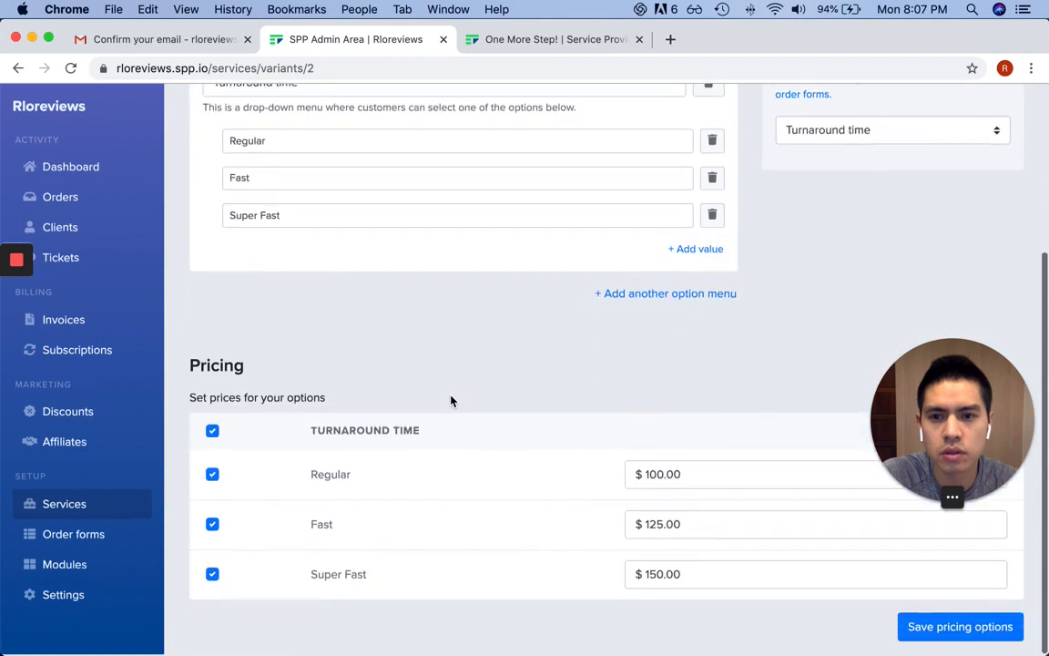
scroll(450, 399, up, 5)
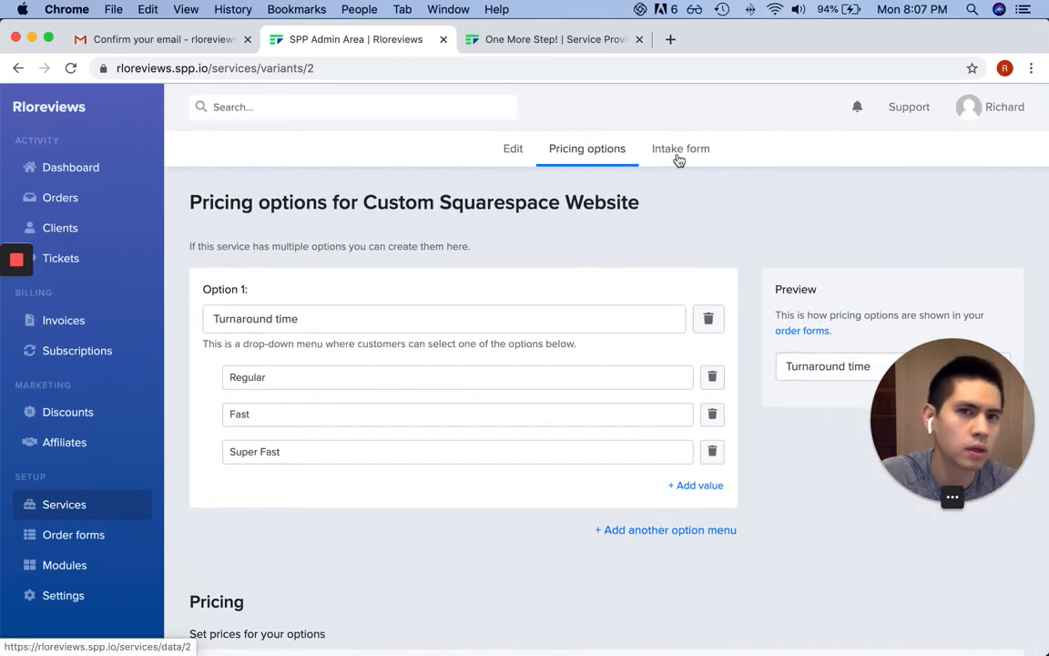
click(679, 154)
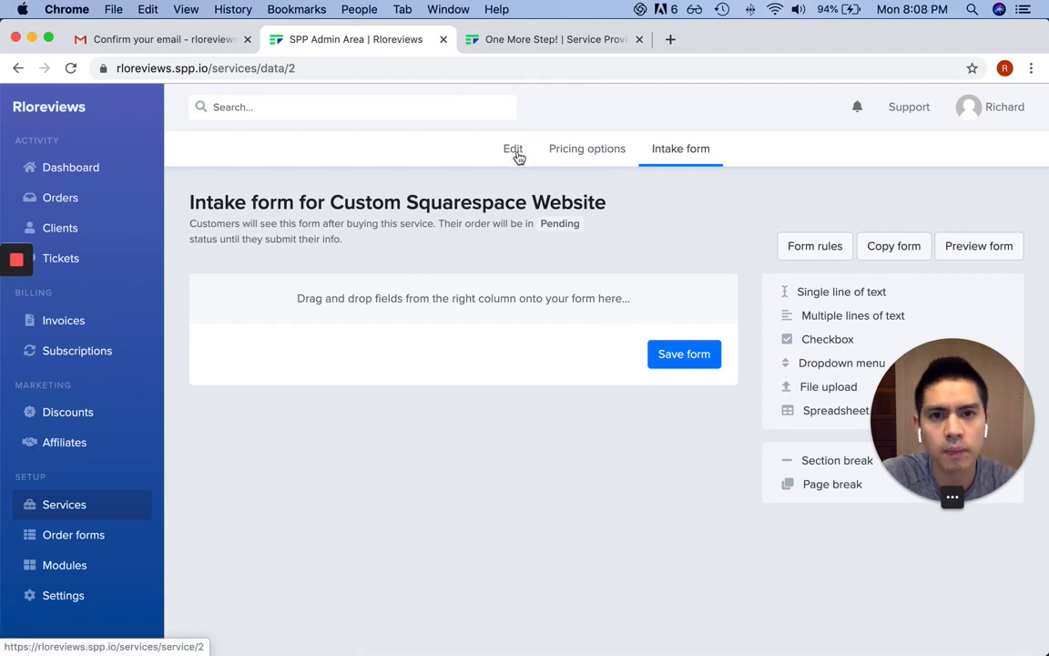
click(516, 155)
scroll(406, 373, down, 3)
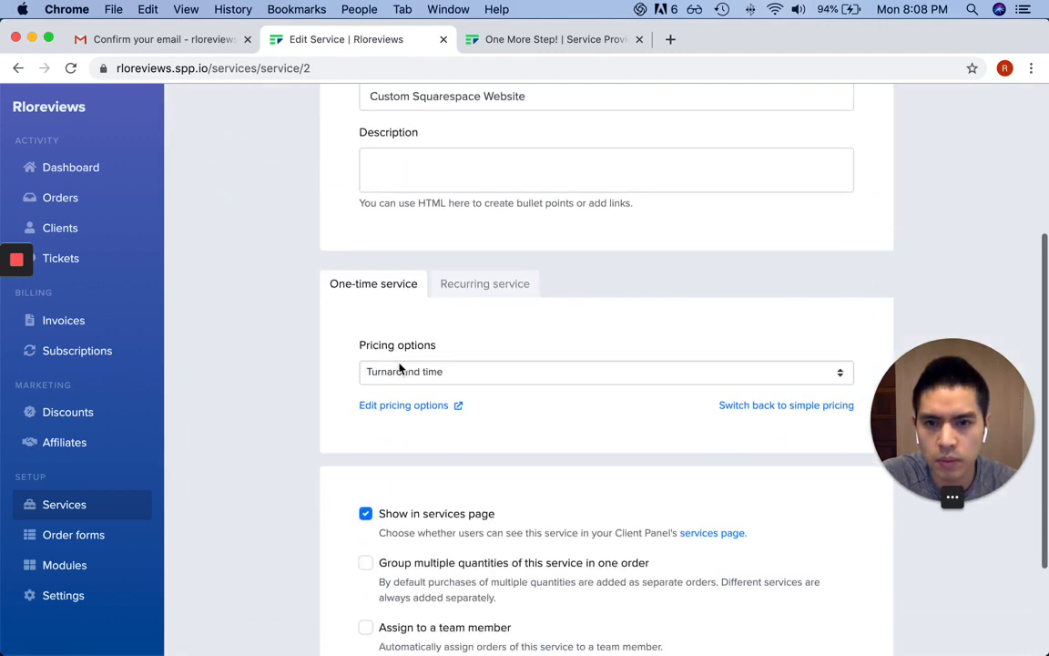
Switch back to simple pricing at $100.00 and save the service
click(806, 408)
click(487, 368)
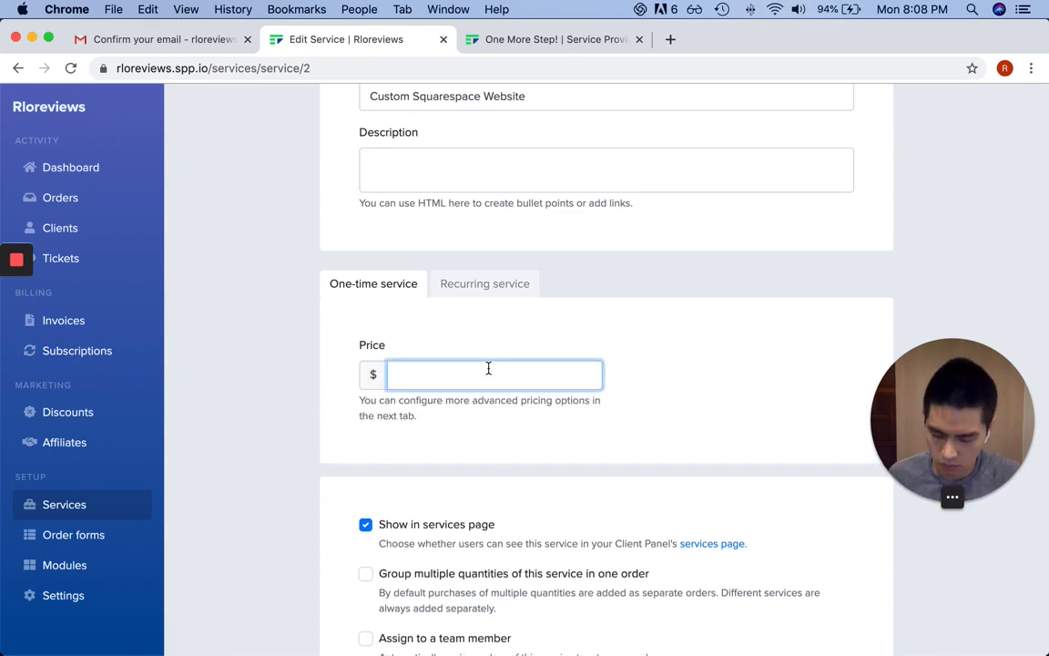
text(100)
click(621, 335)
scroll(642, 385, up, 2)
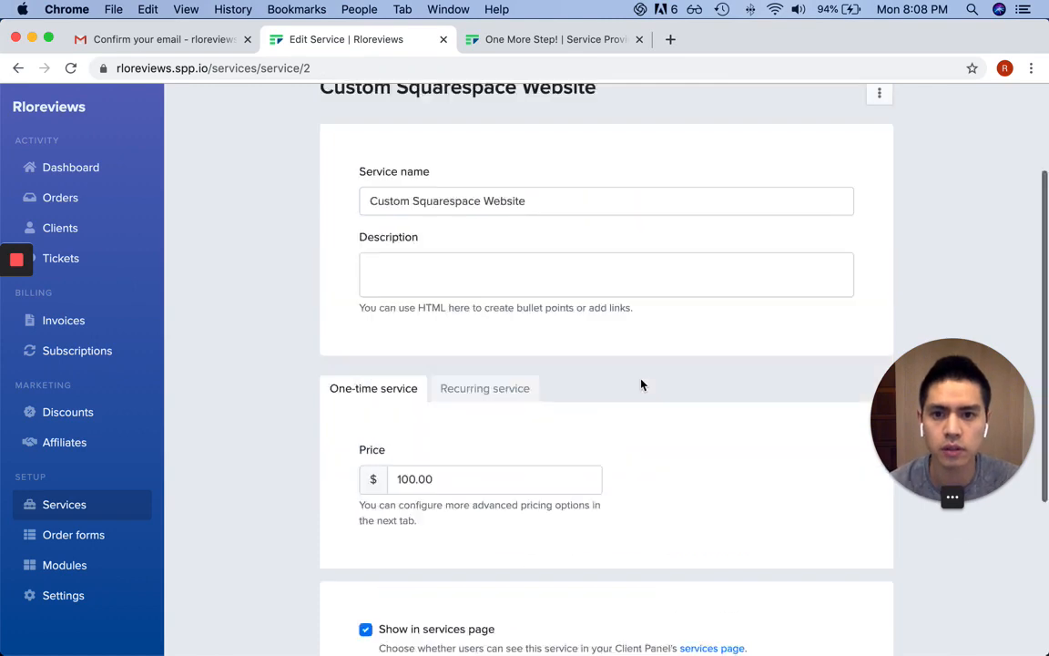
scroll(642, 384, down, 4)
click(811, 589)
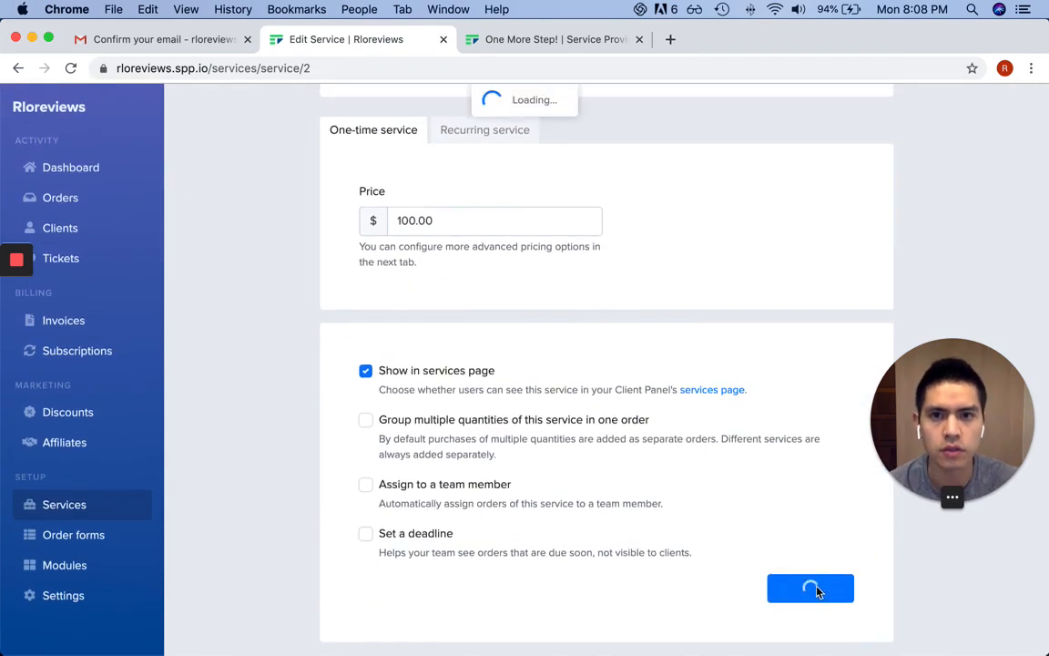
Review the Pricing options page again, with Regular at $100.00 and Fast at $125.00
click(576, 157)
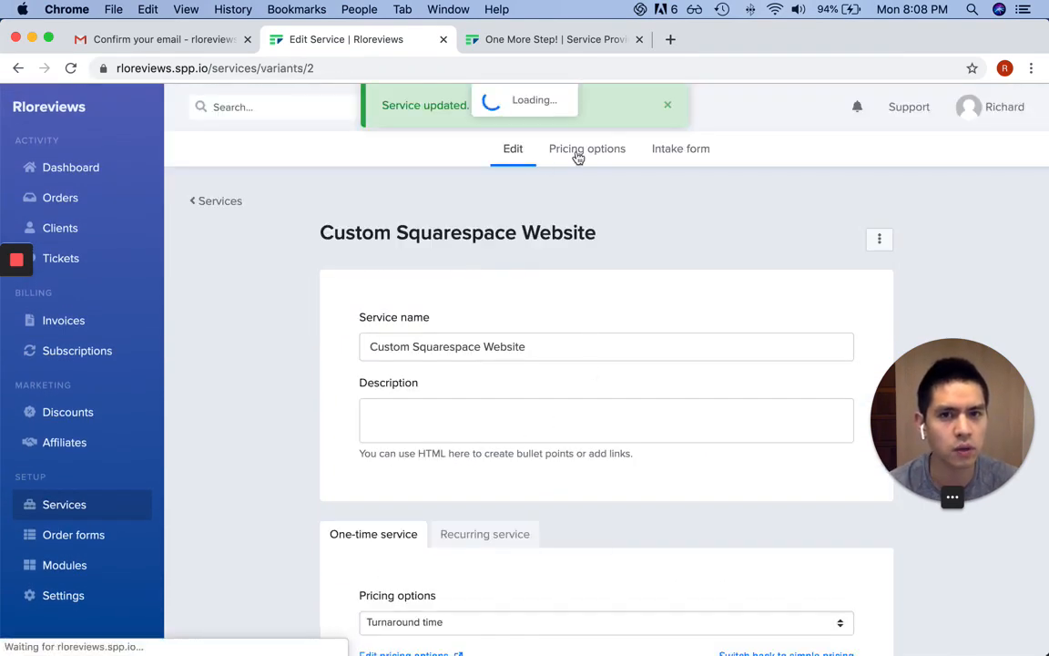
scroll(623, 277, down, 2)
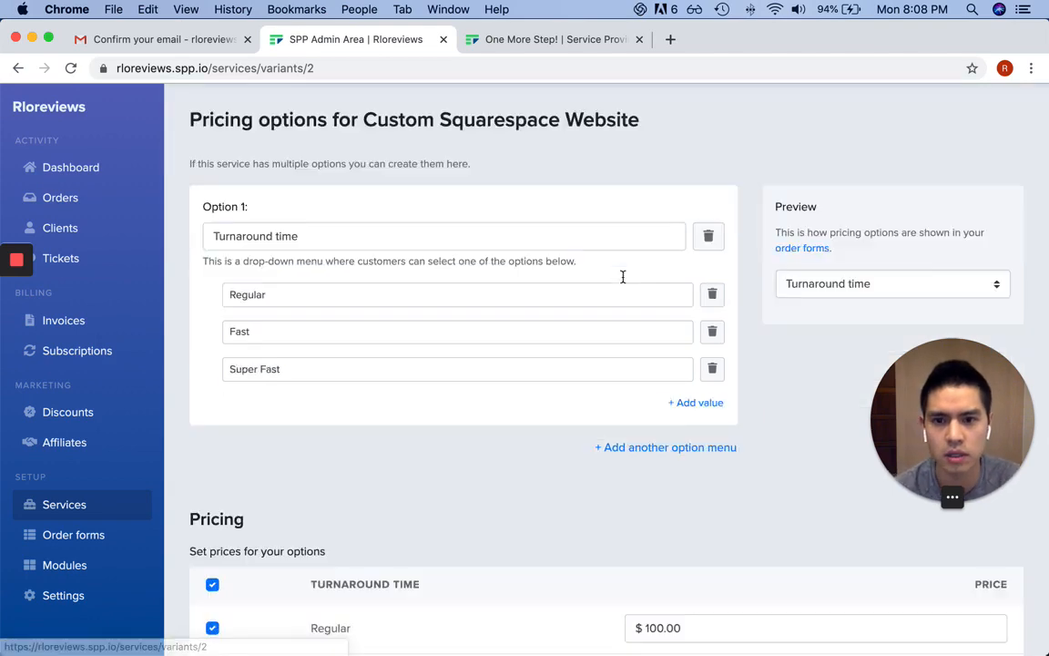
scroll(623, 277, down, 4)
scroll(573, 405, up, 3)
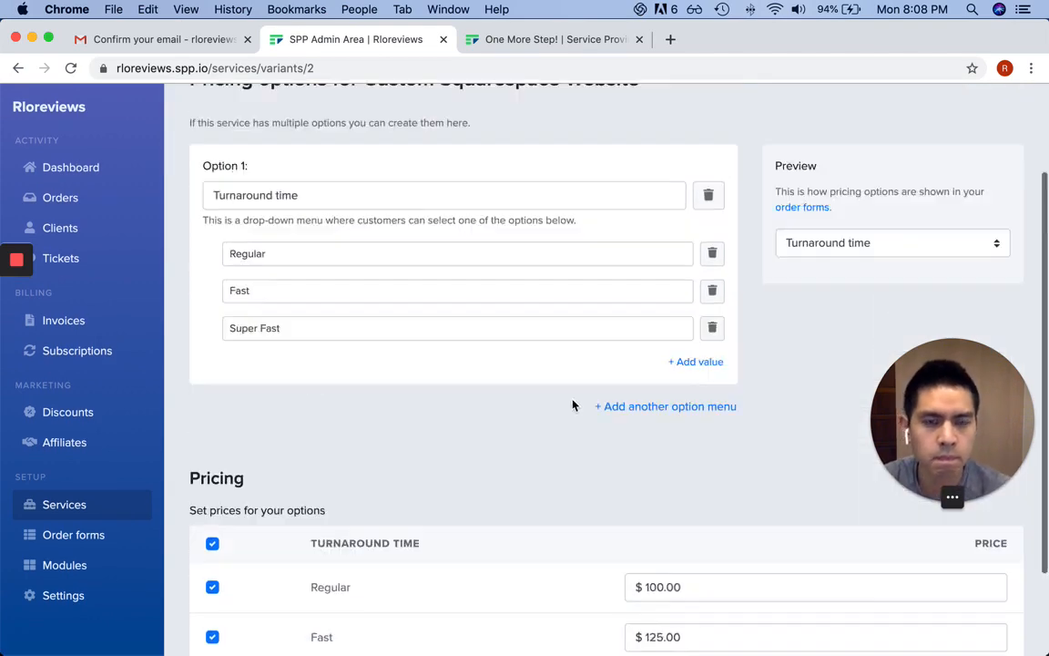
scroll(573, 406, up, 2)
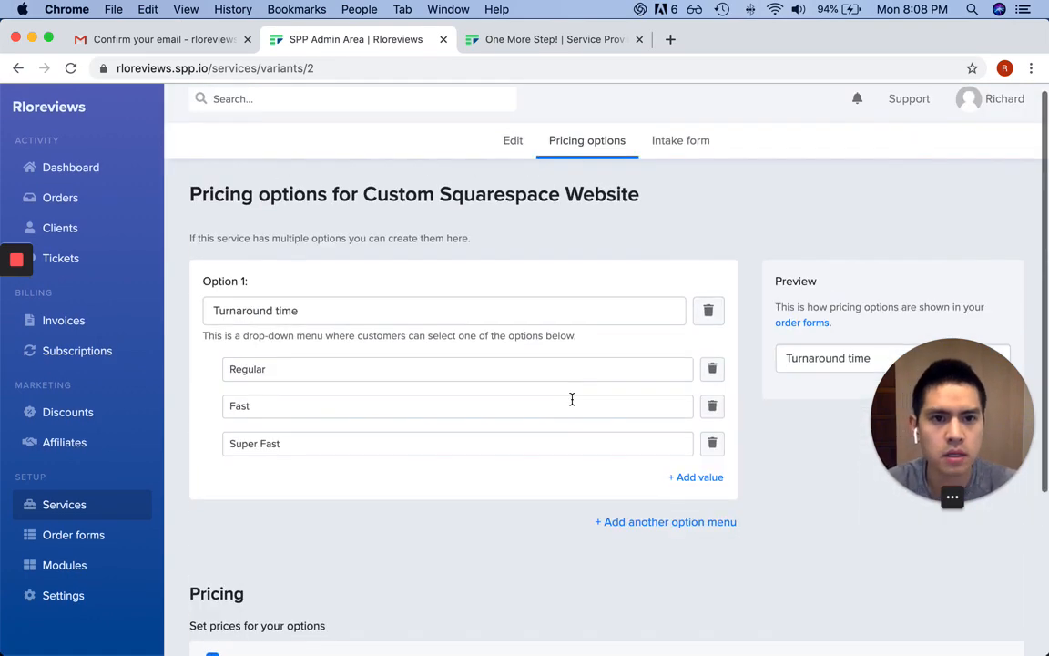
Open the Custom Squarespace Website intake form builder, still with no fields
click(707, 145)
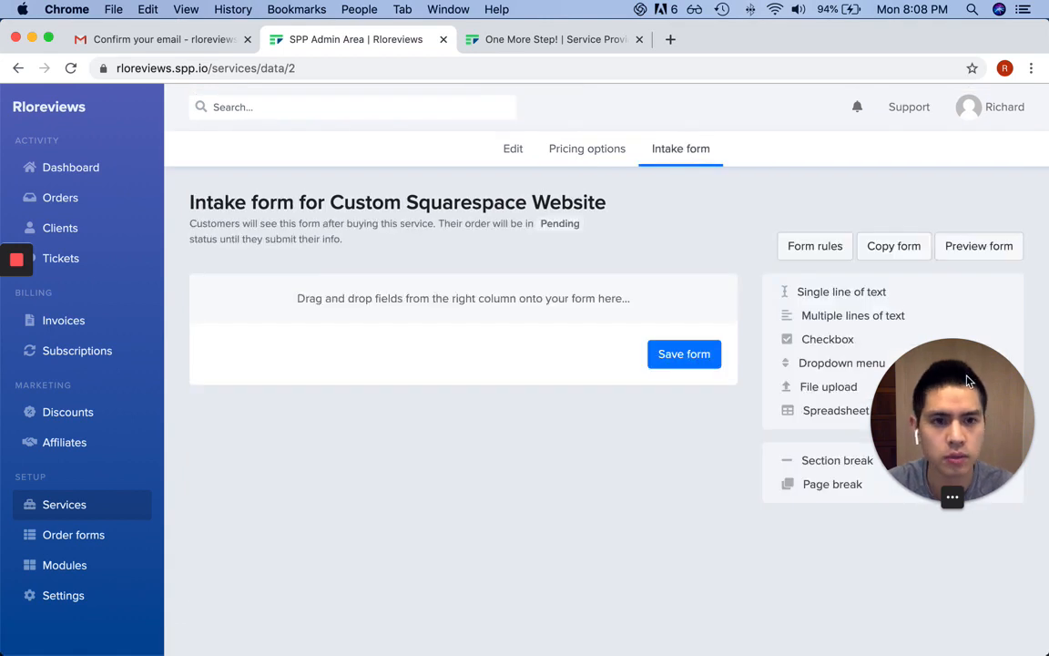
drag(973, 437, 116, 574)
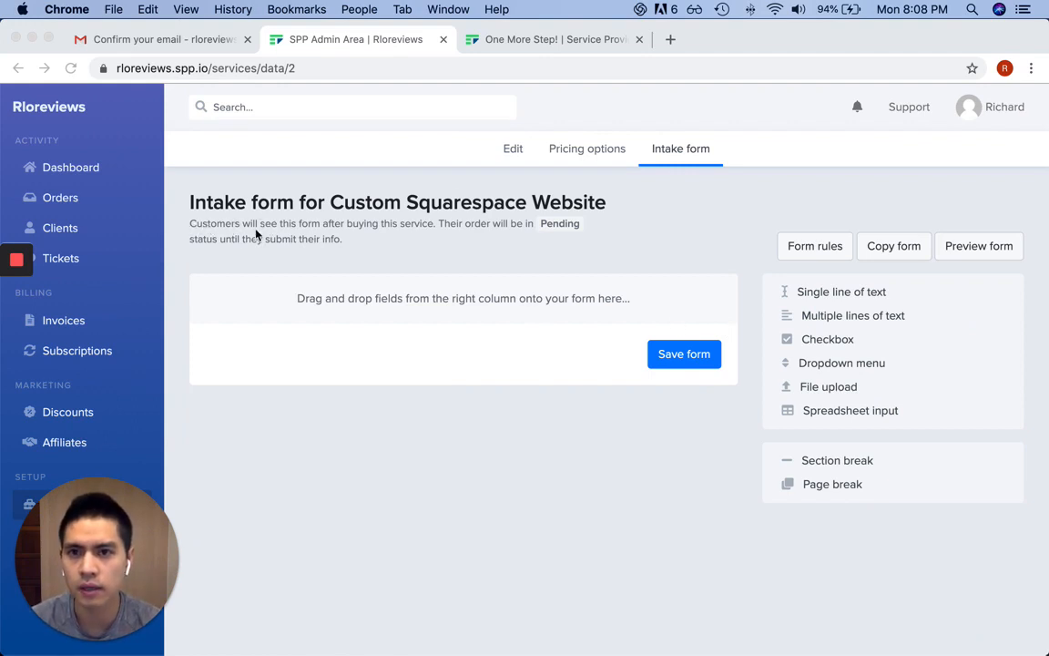
click(383, 248)
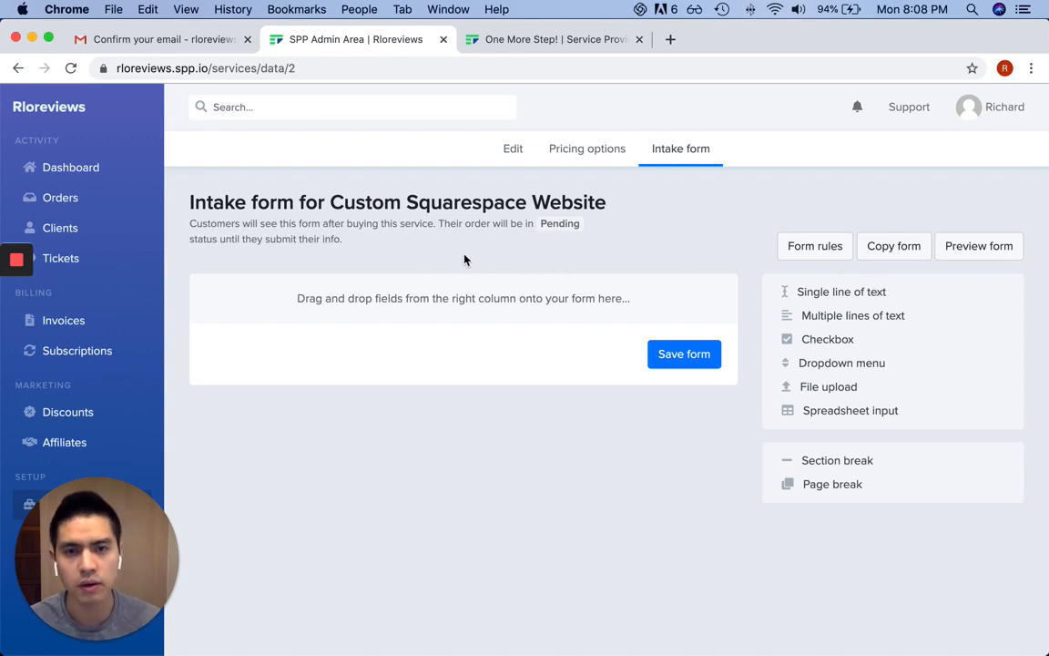
click(805, 246)
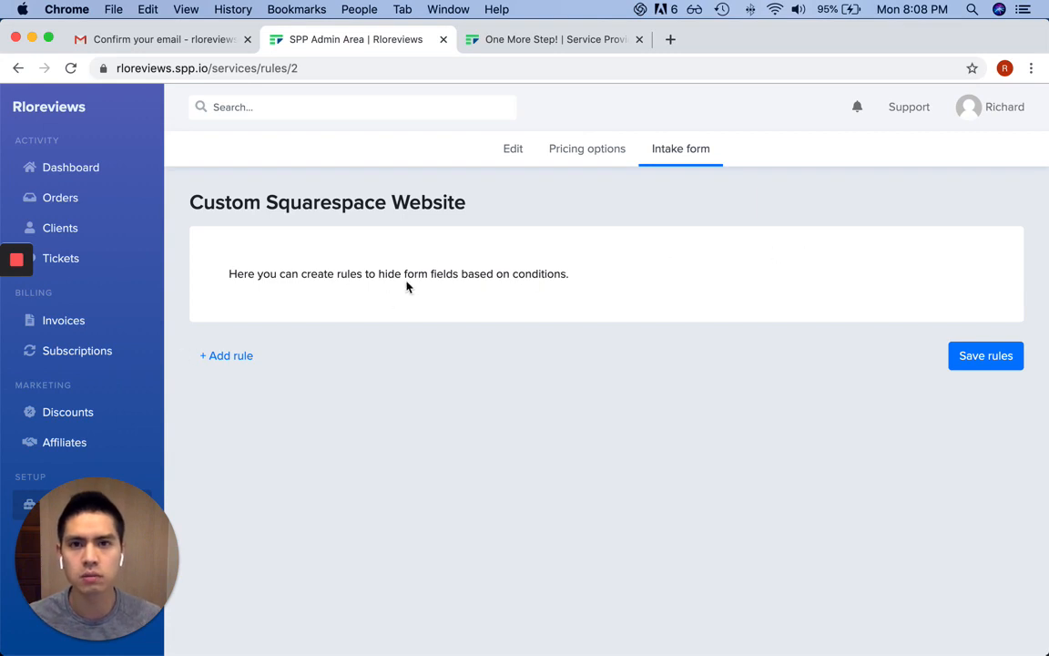
click(679, 161)
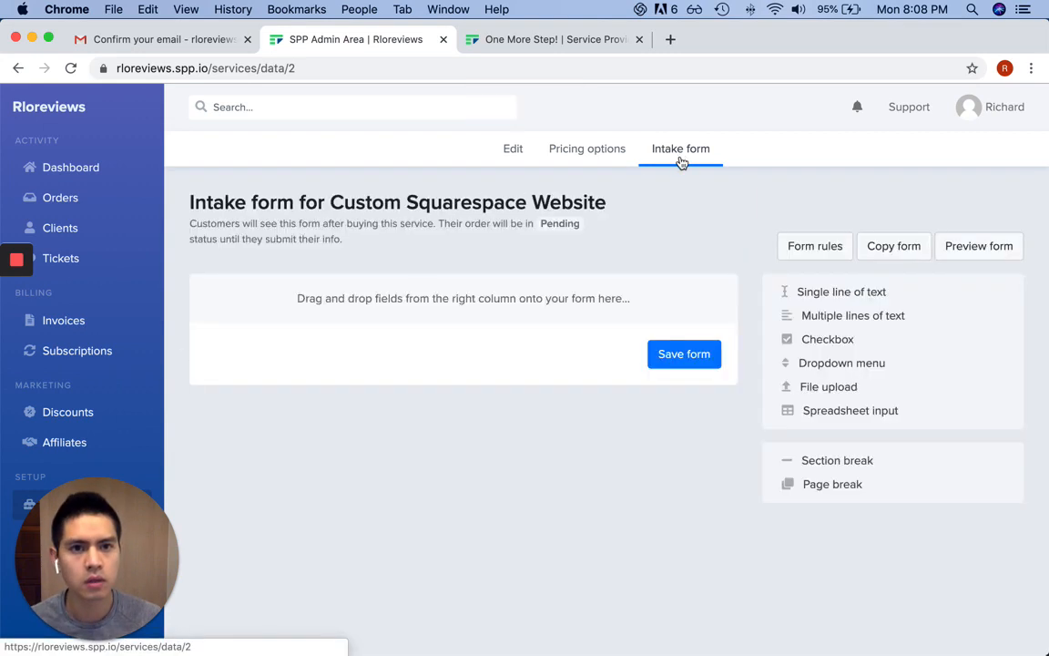
click(918, 259)
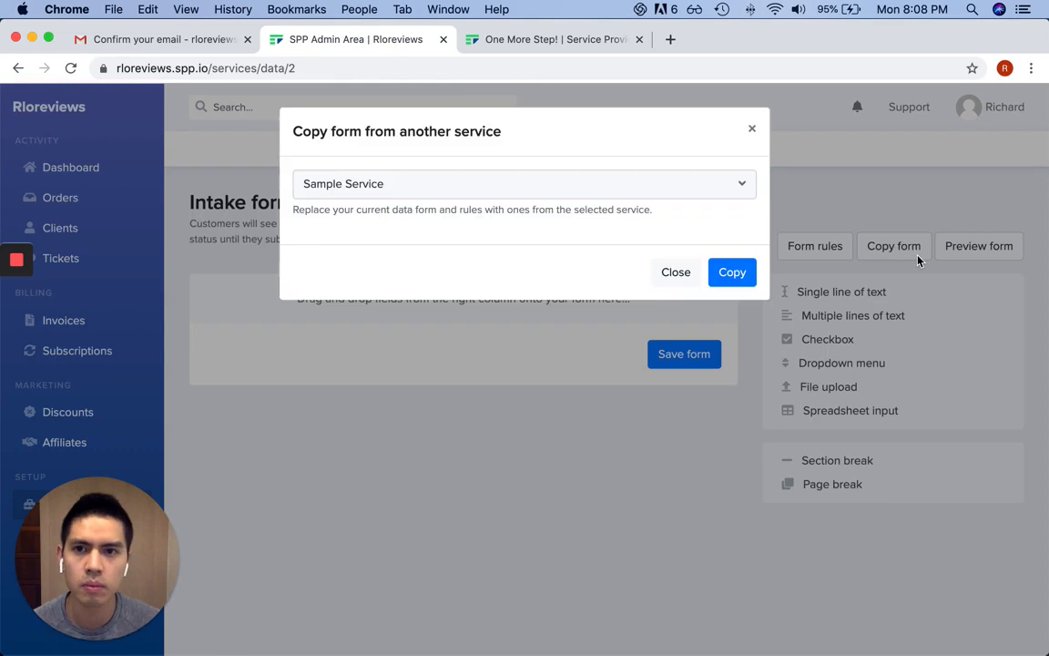
click(603, 193)
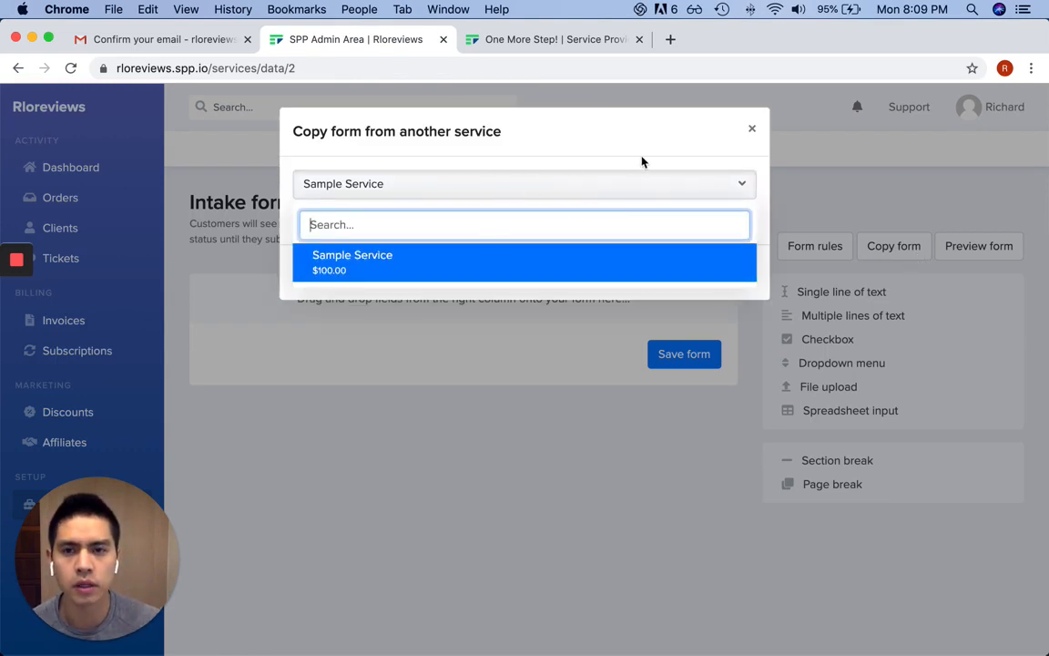
click(733, 143)
click(753, 129)
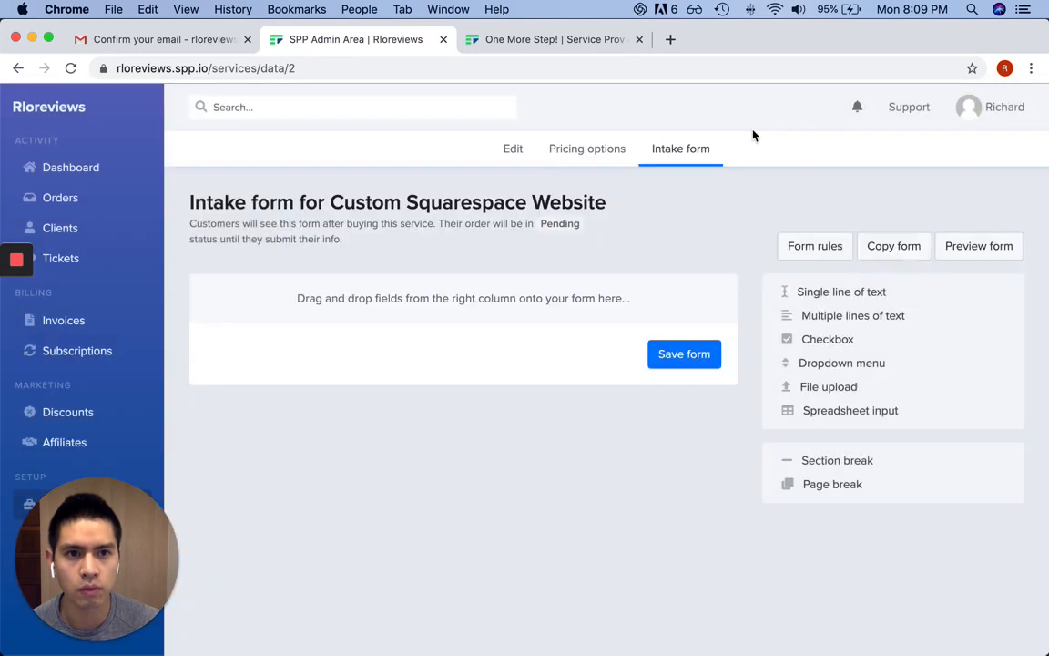
click(977, 247)
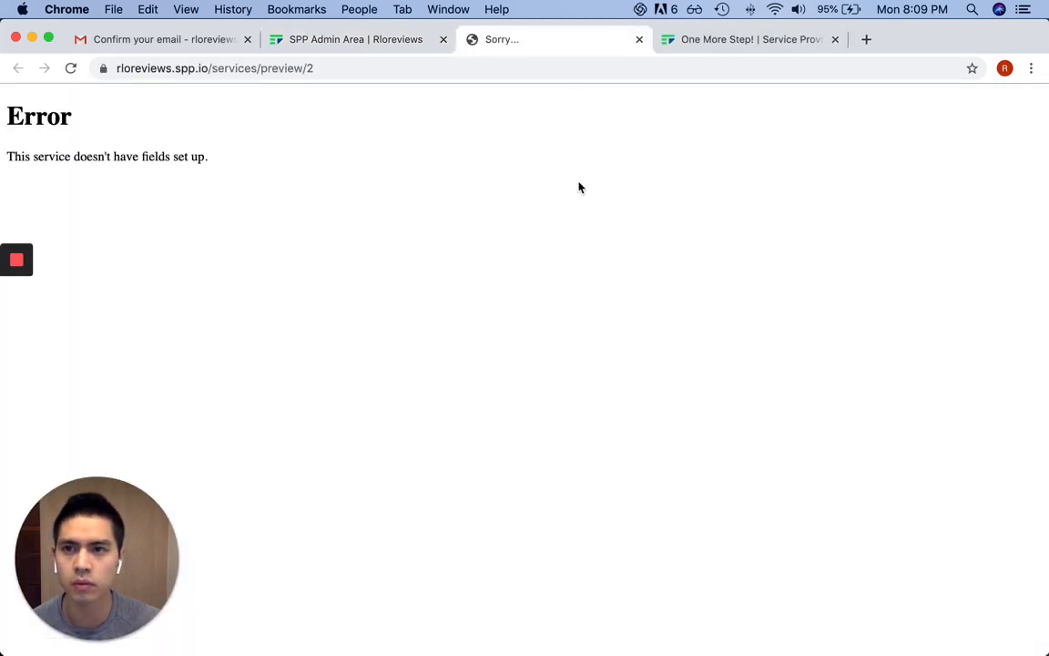
click(639, 39)
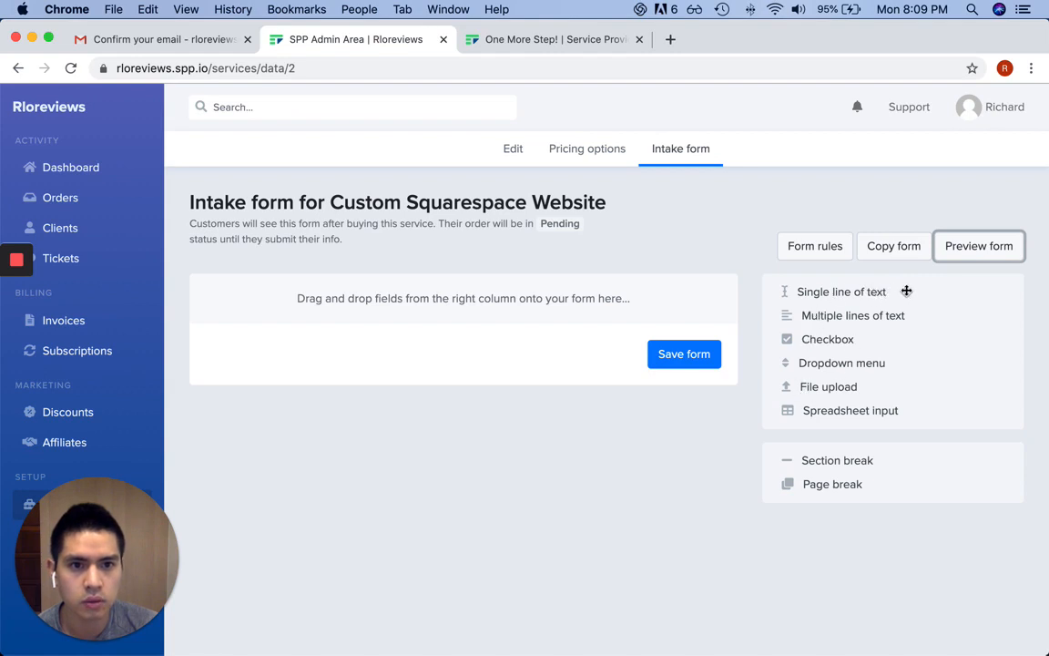
Drag a Single line of text field onto the intake form
drag(841, 292, 499, 315)
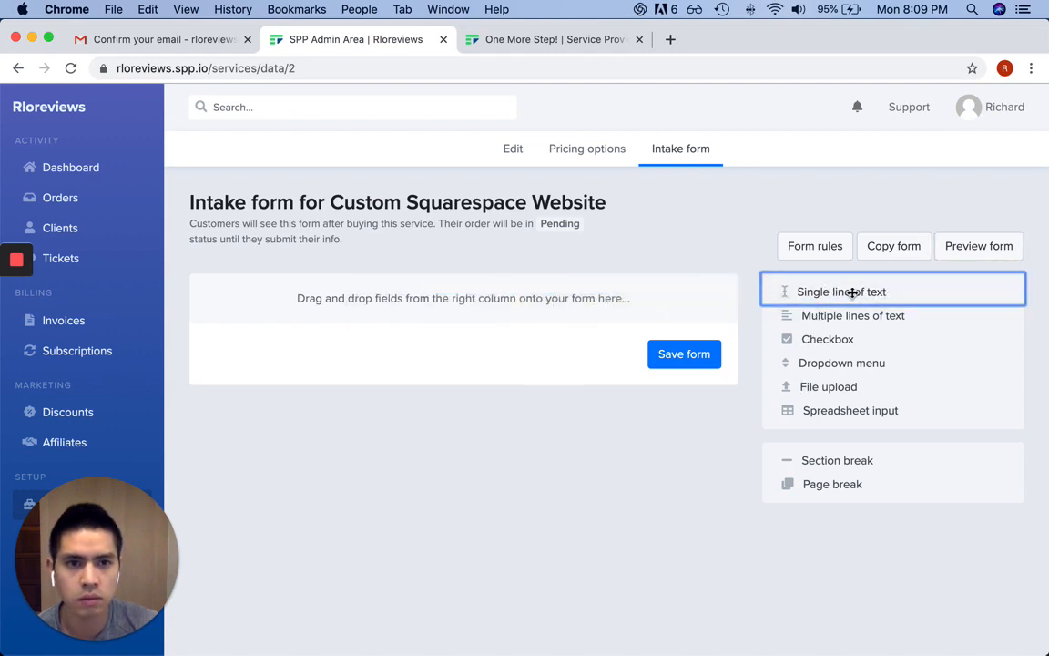
drag(850, 292, 401, 319)
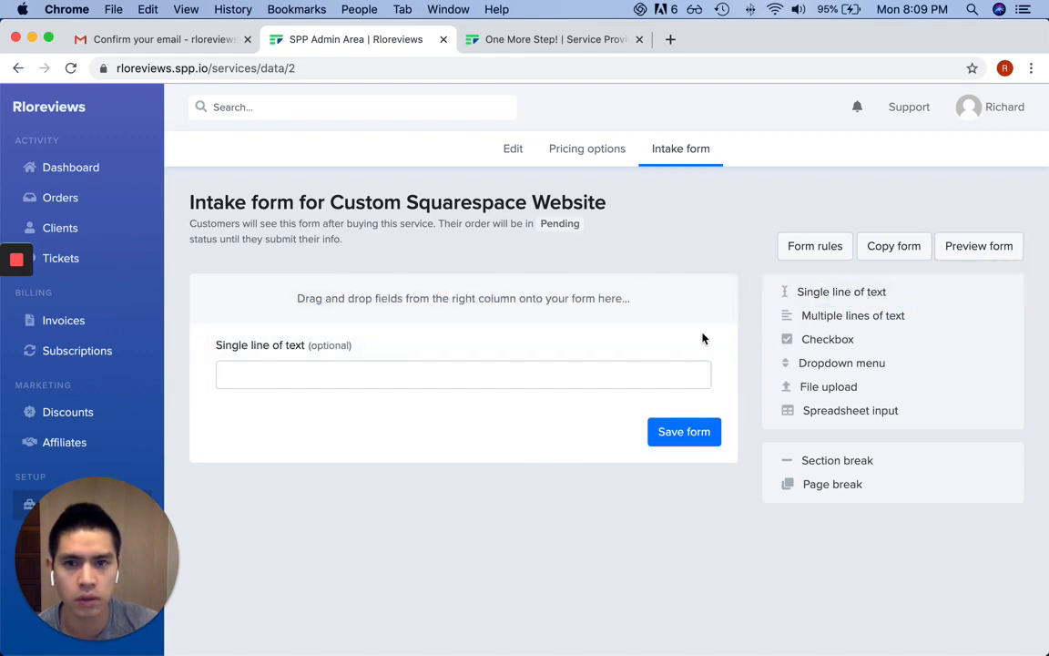
click(281, 346)
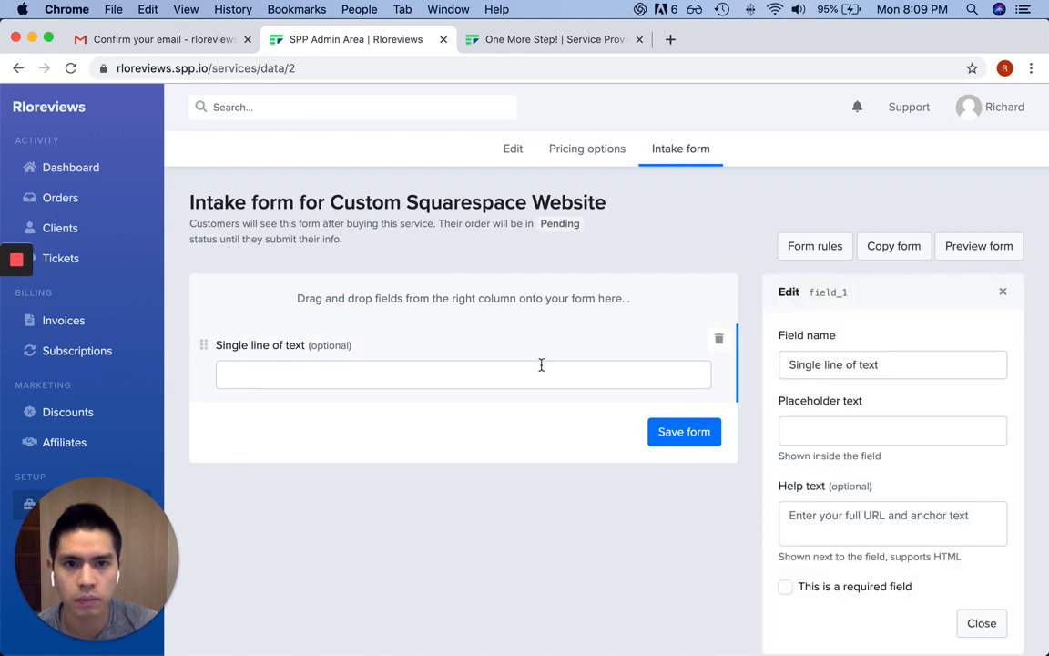
click(245, 352)
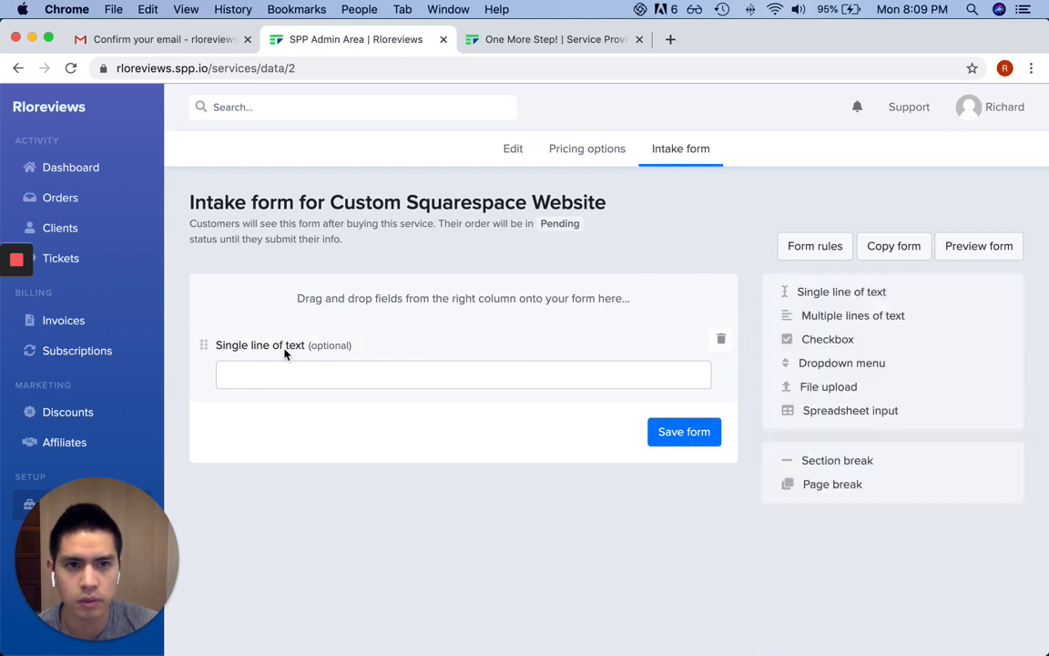
click(284, 354)
Type test text 'asfdsaf' into the field's sample input, then clear it
click(283, 363)
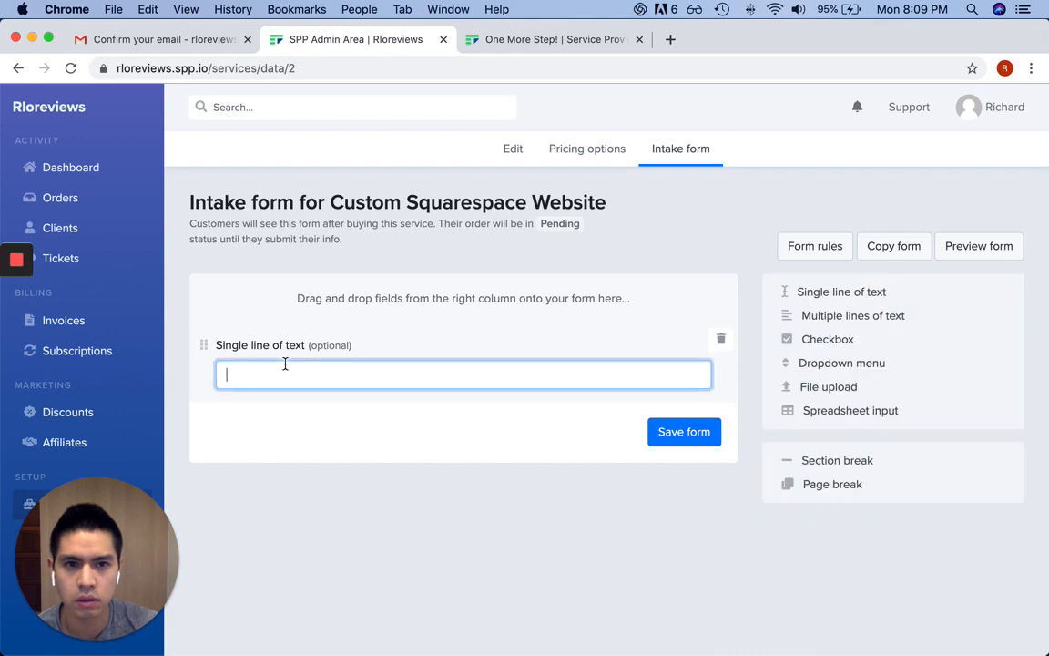
click(281, 343)
click(287, 375)
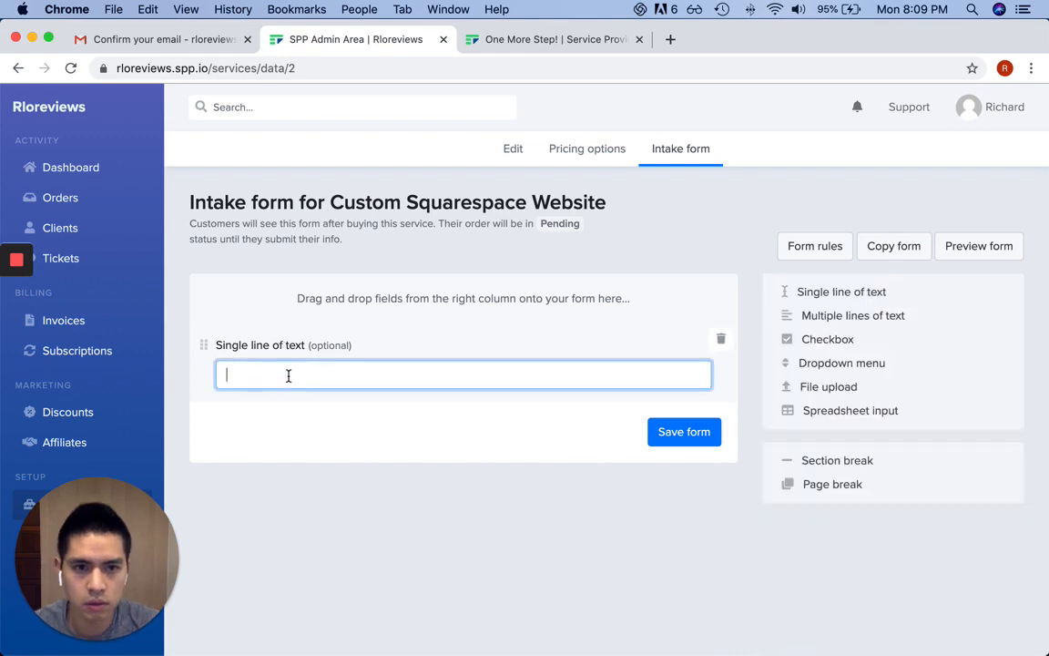
text(asfdsaf)
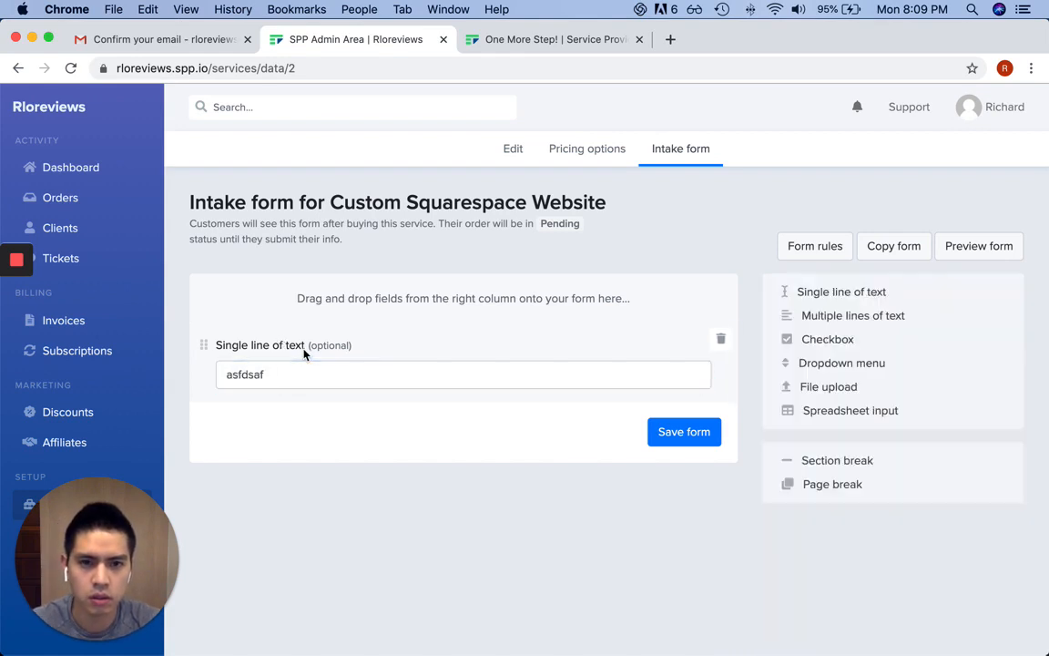
click(293, 372)
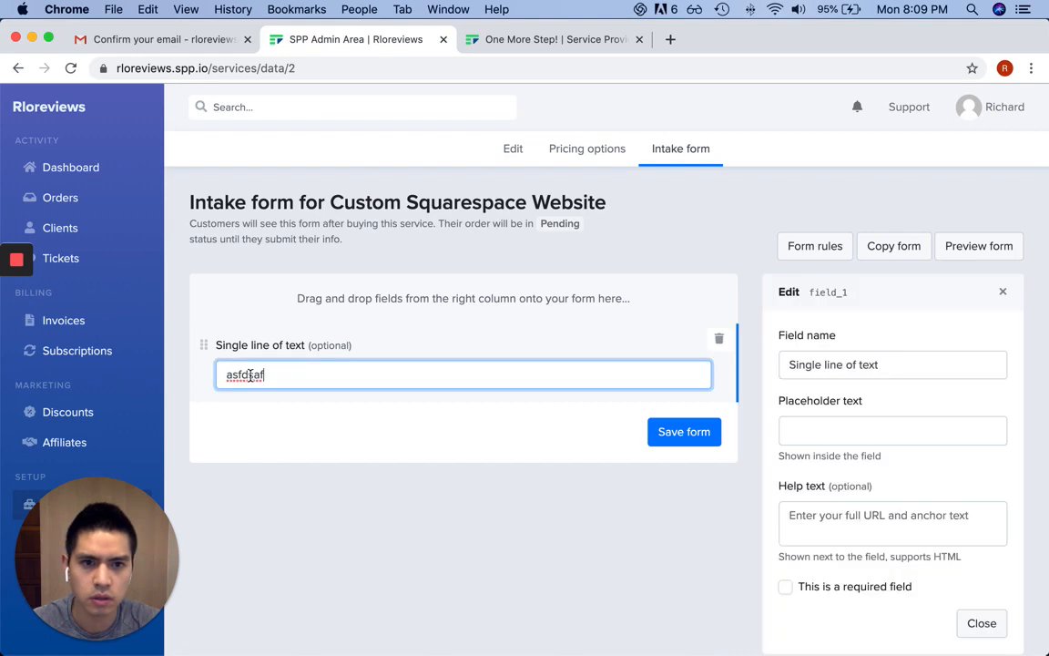
key(super+BackSpace)
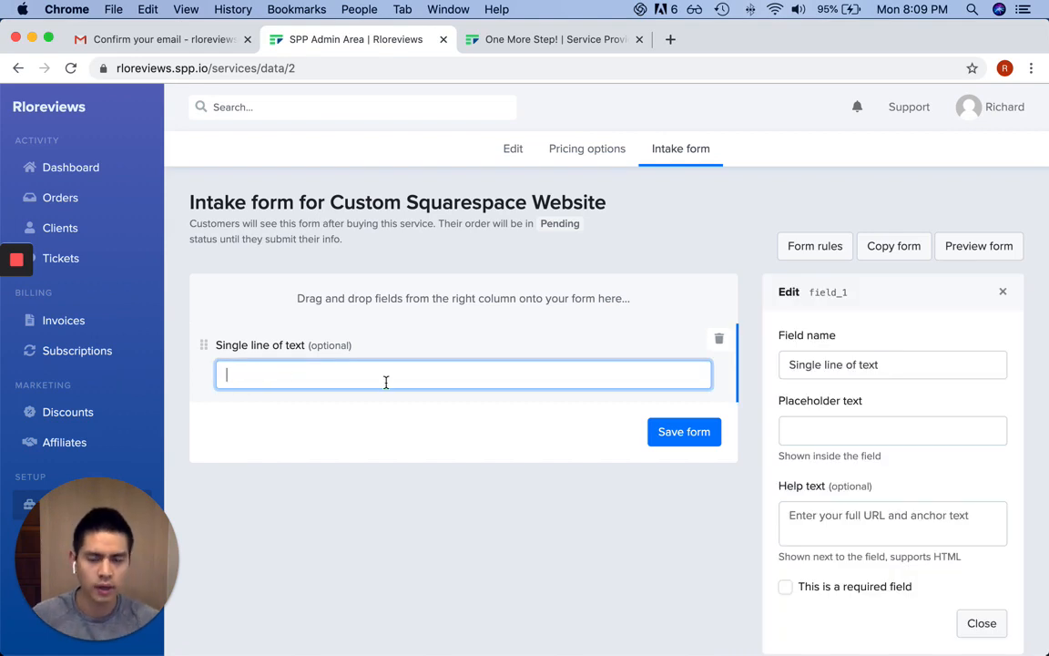
click(278, 349)
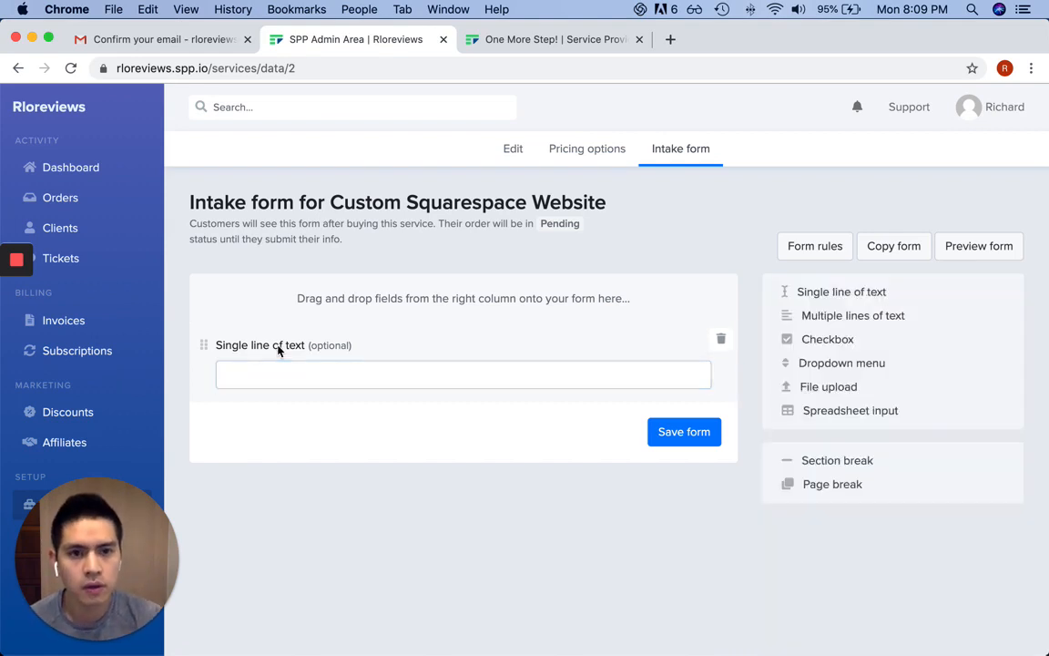
Reopen the new field's settings panel, Edit field_1
click(316, 374)
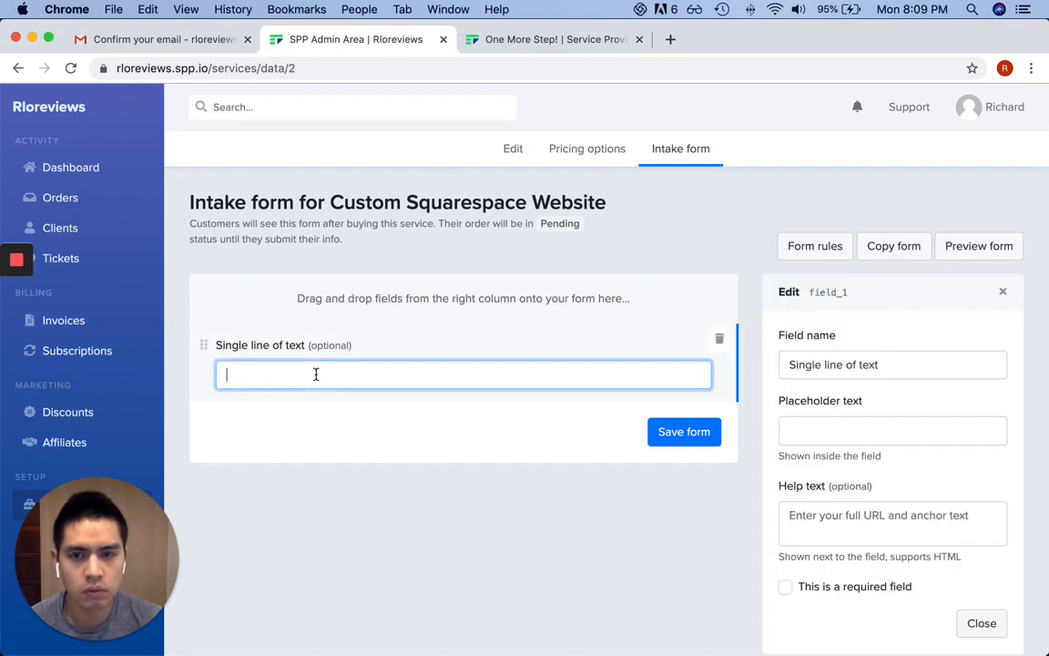
click(316, 358)
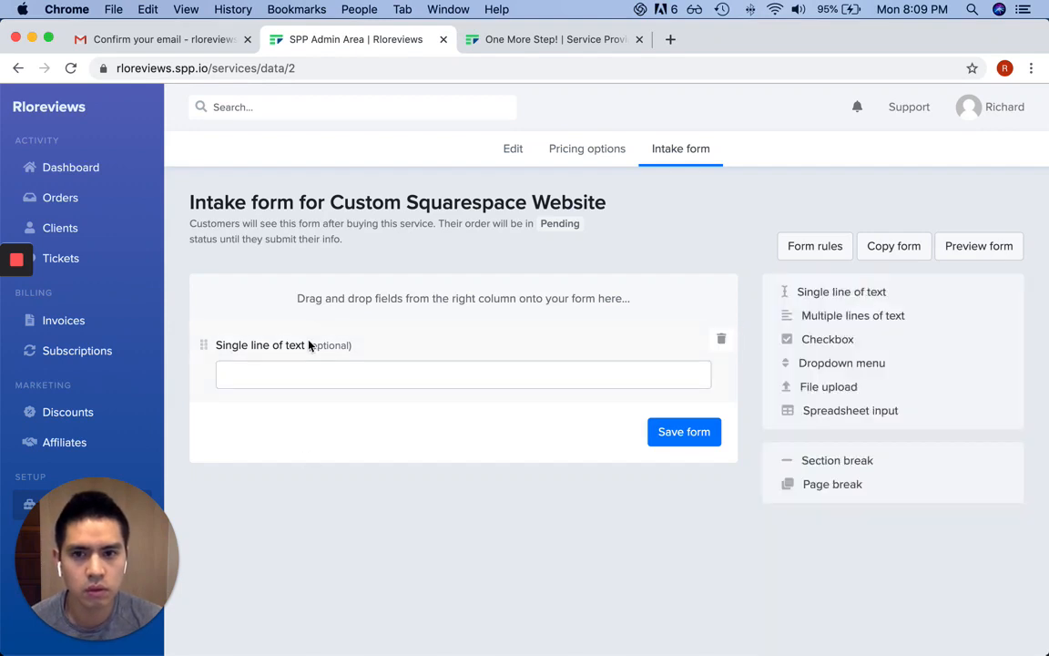
click(309, 345)
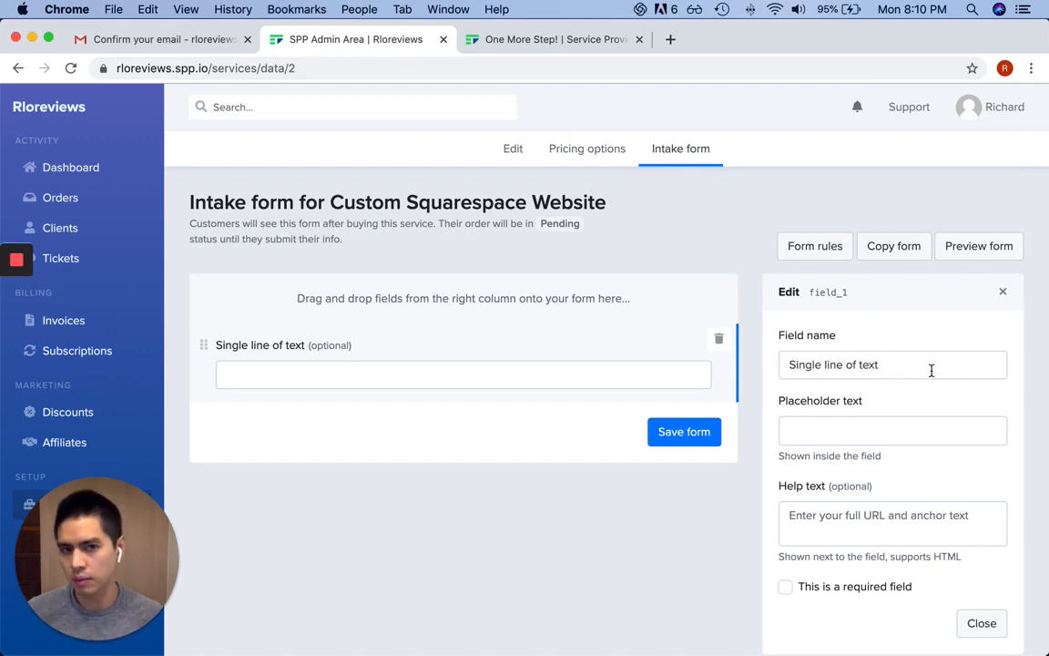
scroll(911, 460, down, 1)
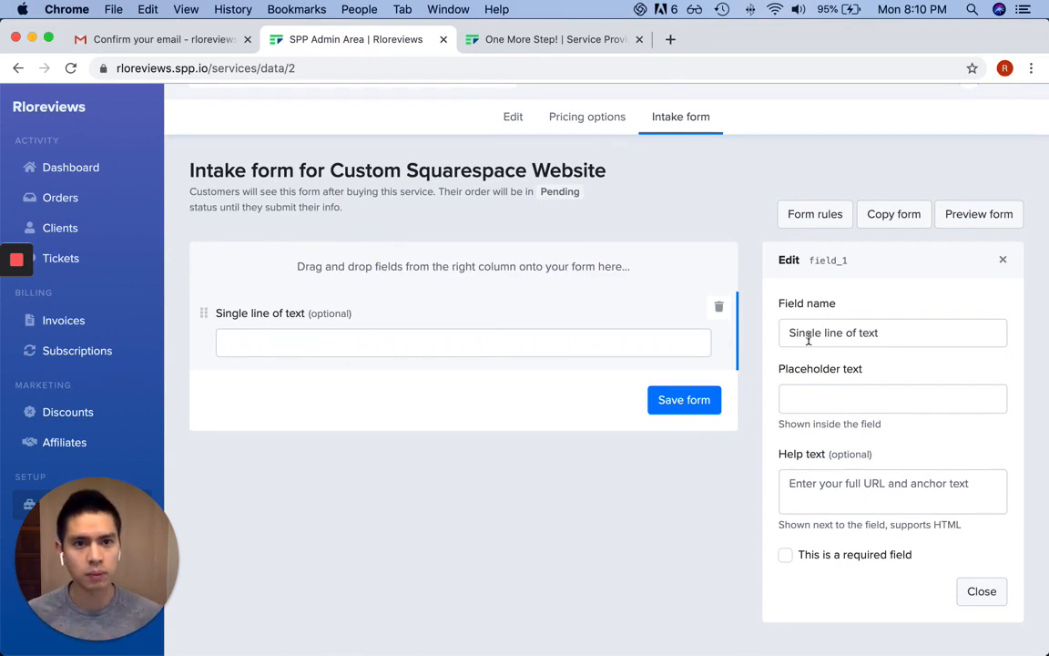
Name the field 'Example Website 1' with help text 'Let us know an example website that you like the aesthetic of.'
click(928, 339)
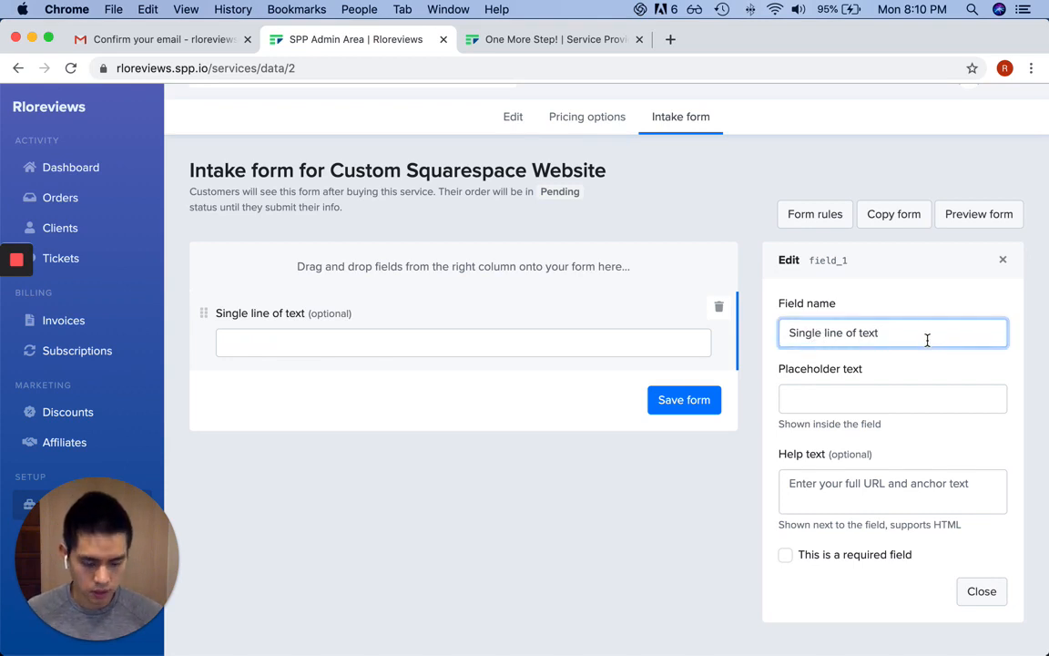
key(super+a)
key(BackSpace)
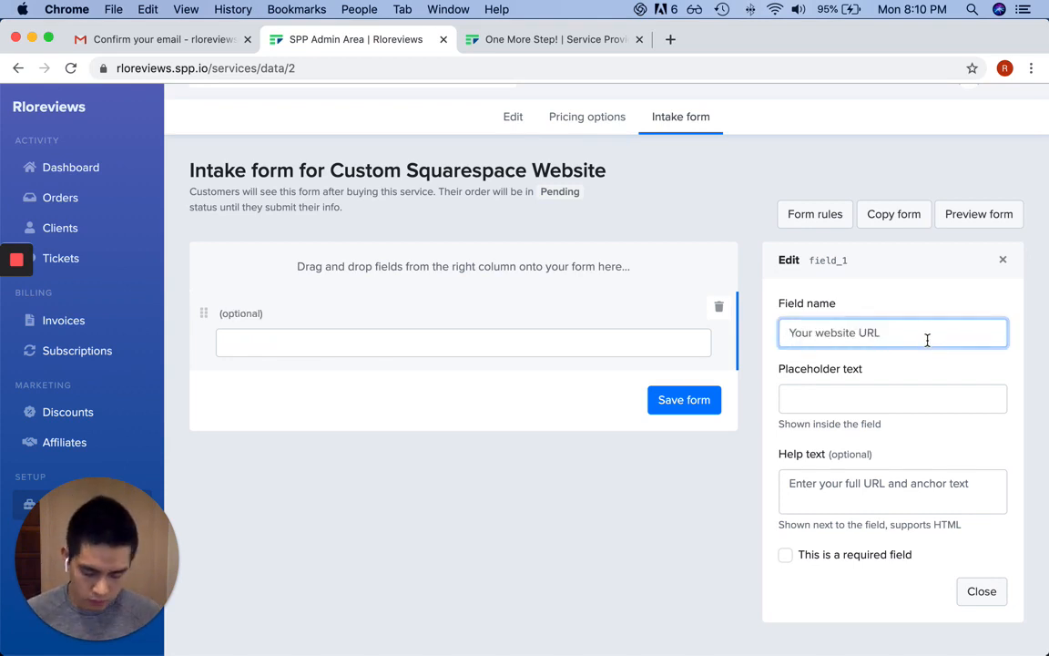
text(Examp)
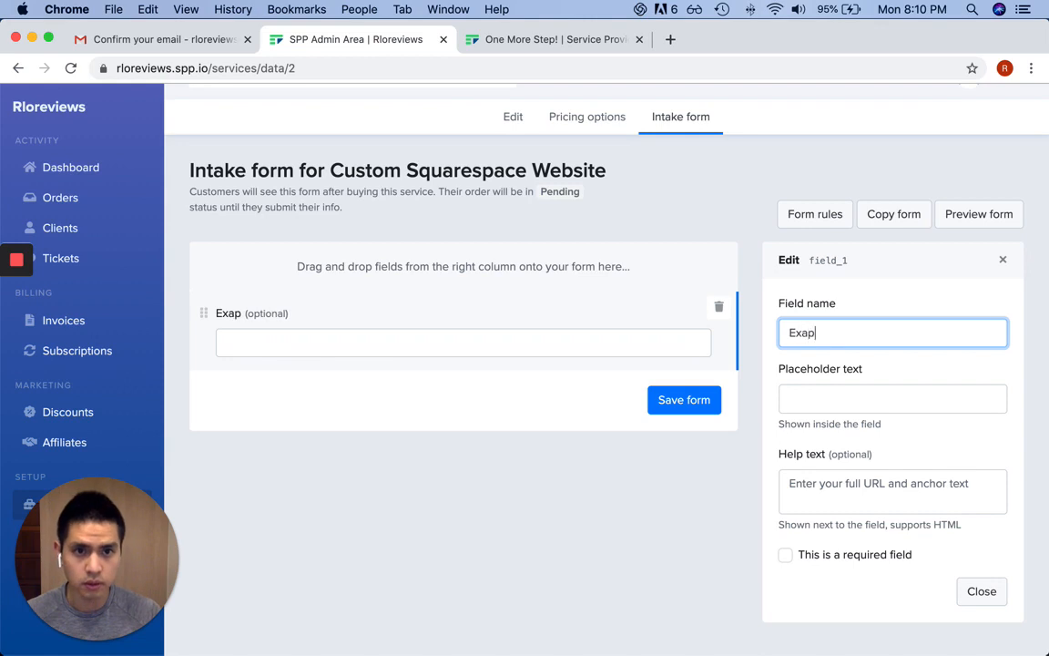
text(le Webiste)
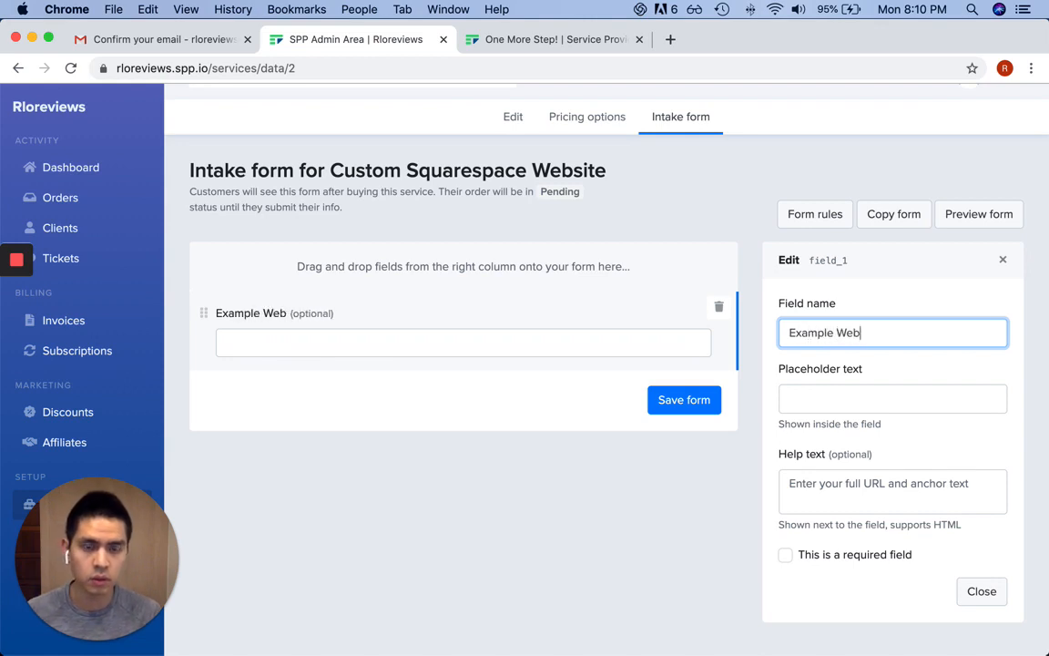
key(BackSpace)
key(BackSpace)
key(BackSpace)
key(BackSpace)
text(site 1)
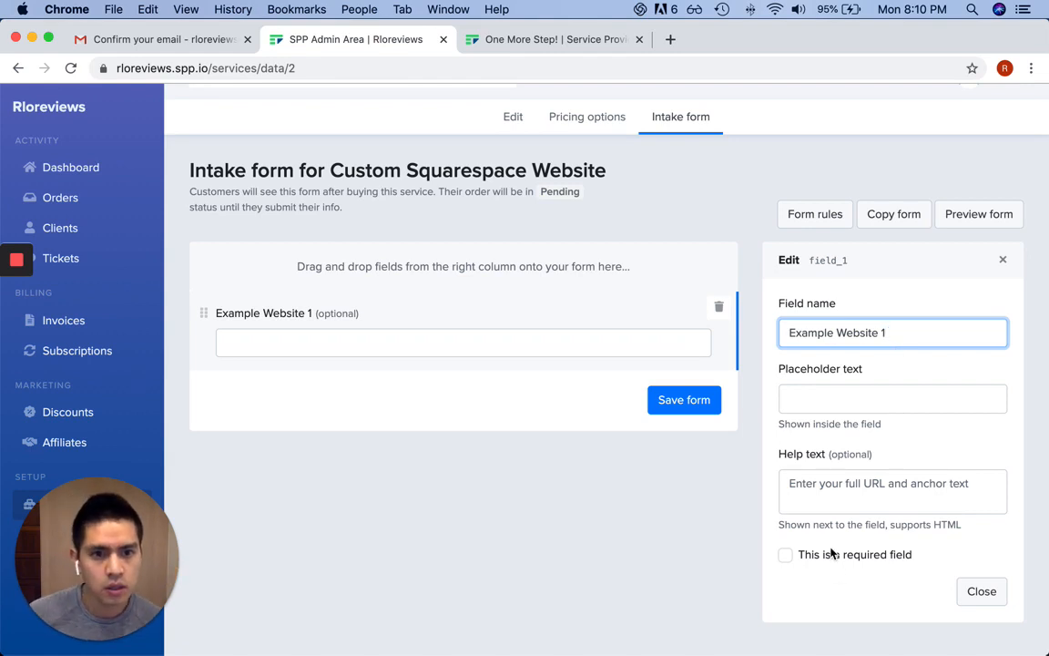
click(860, 480)
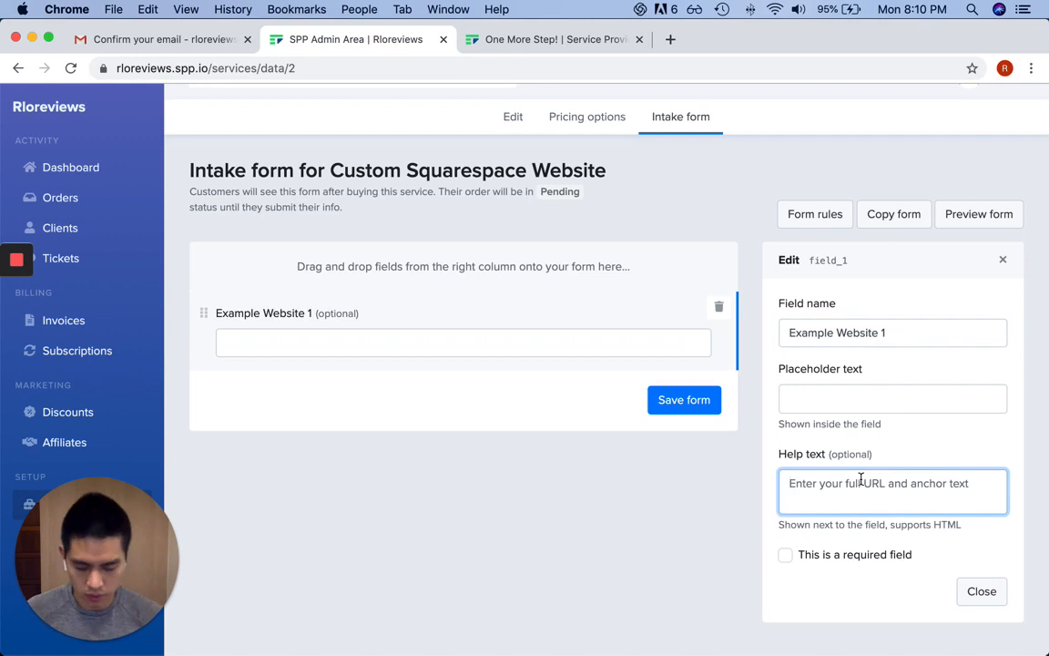
text(Let us k)
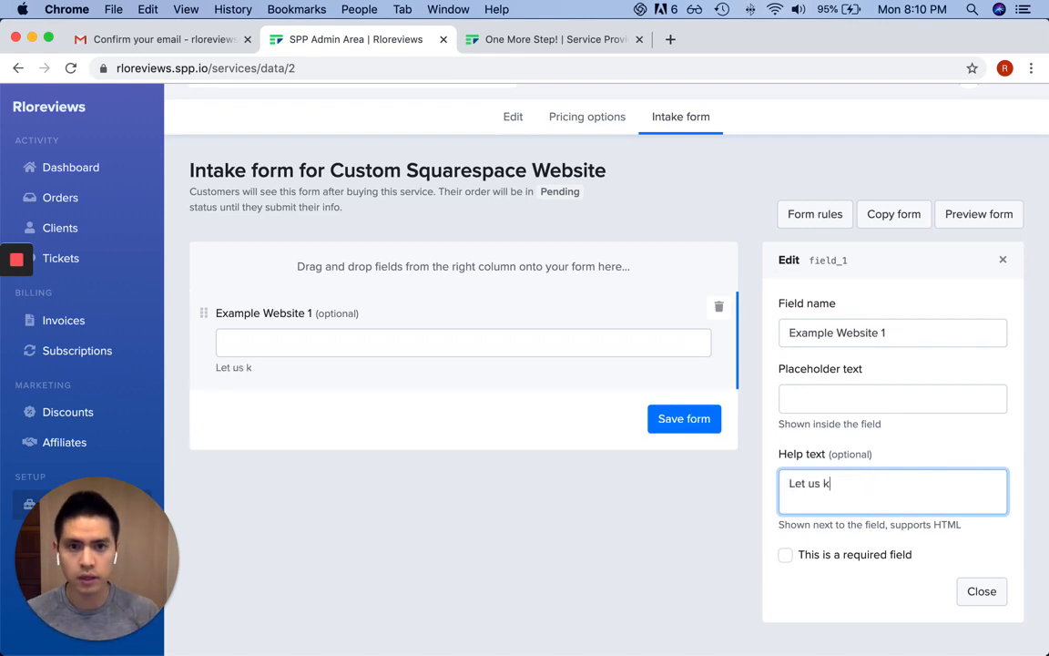
text(now an example )
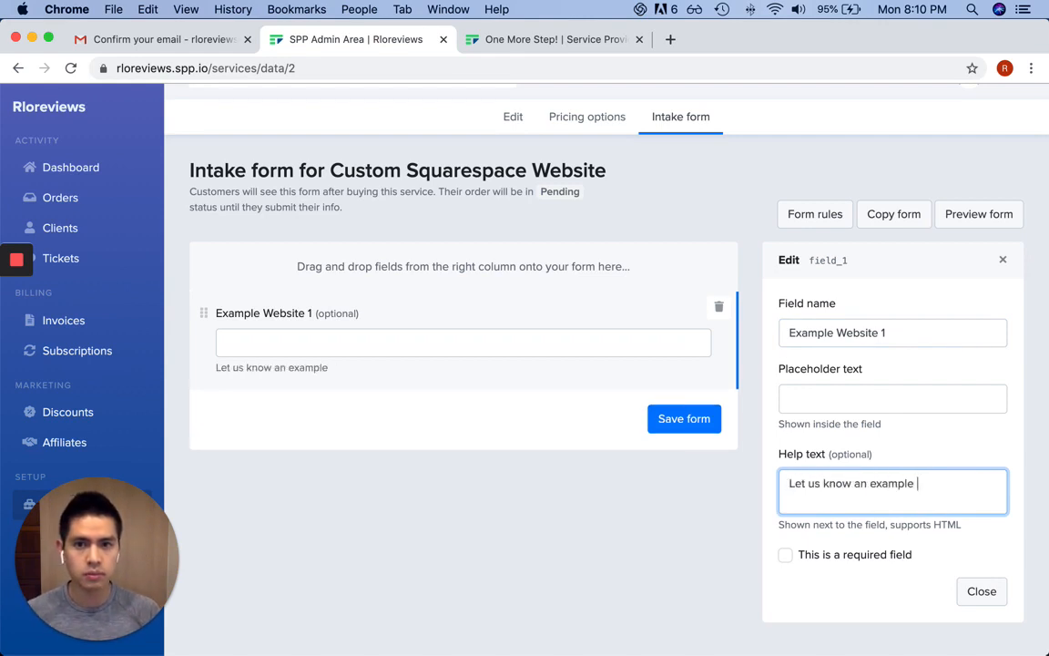
text(website that you lik)
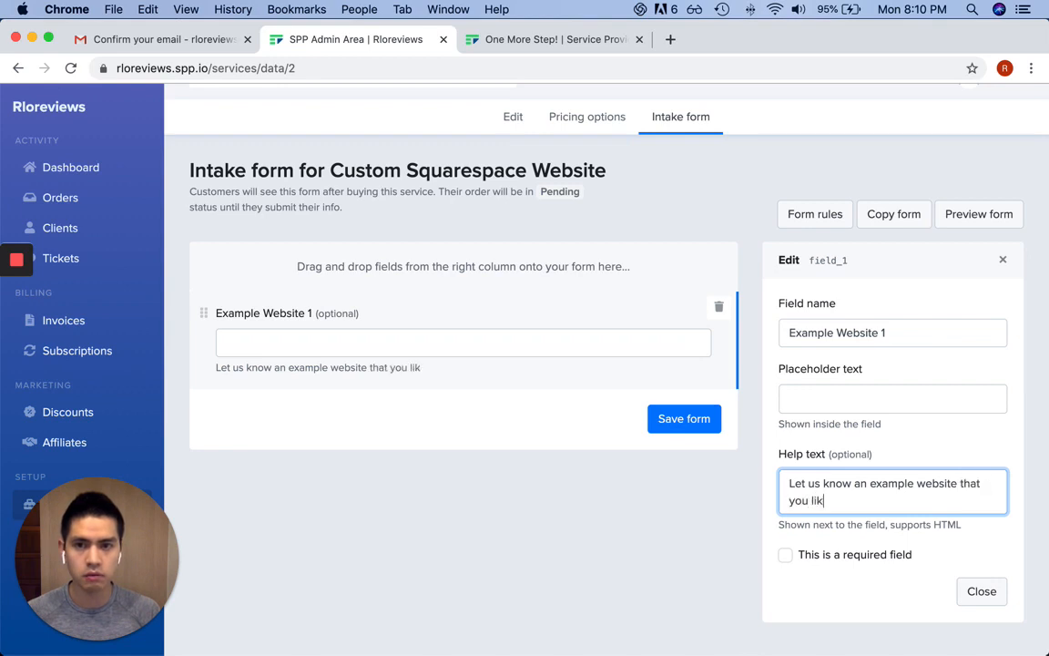
text(e the aesthe)
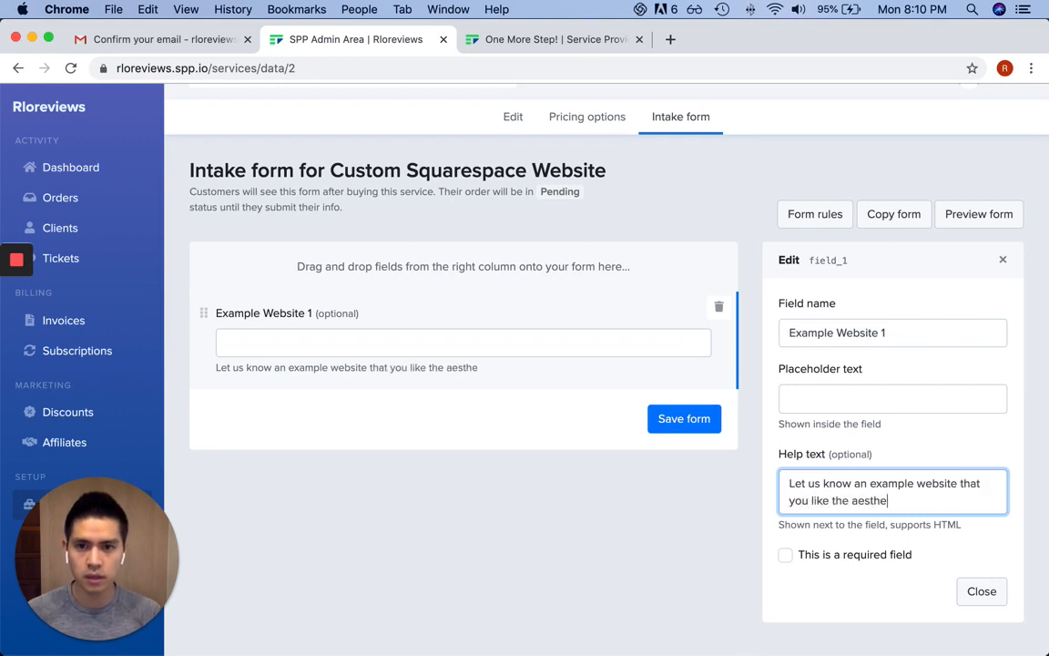
text(tic of.)
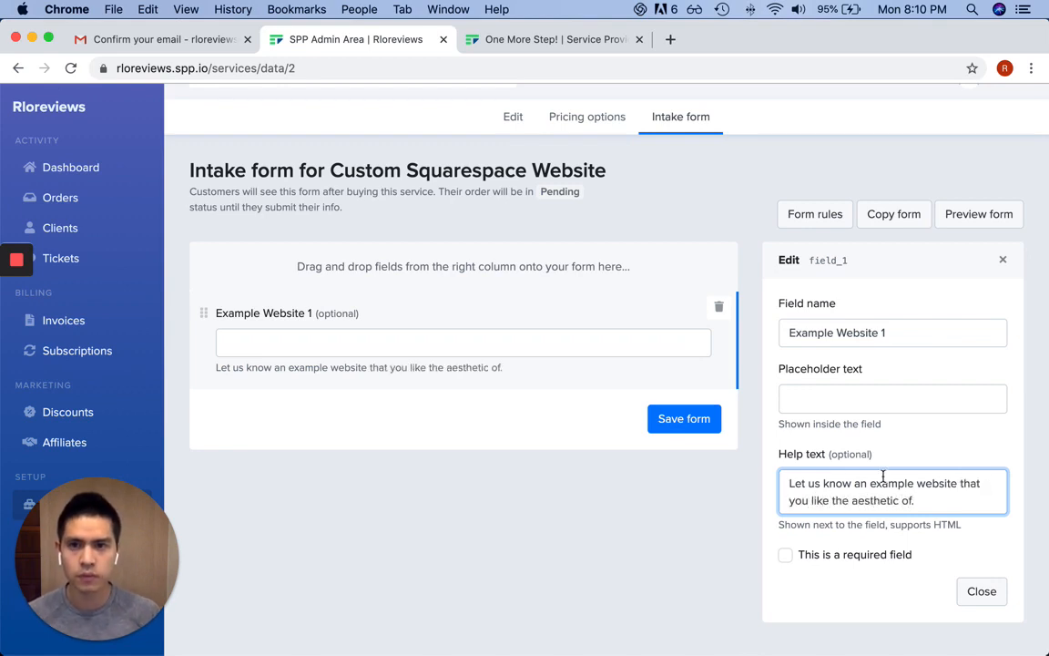
click(981, 590)
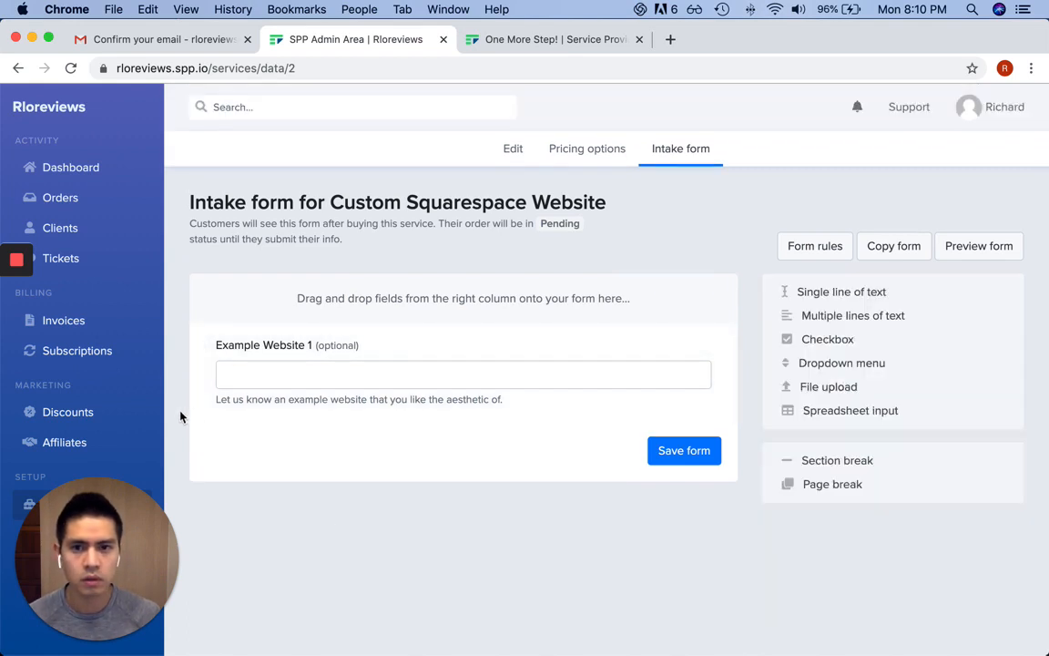
Add a second single-line text field named 'Why do you like Website 1?'
drag(880, 292, 520, 433)
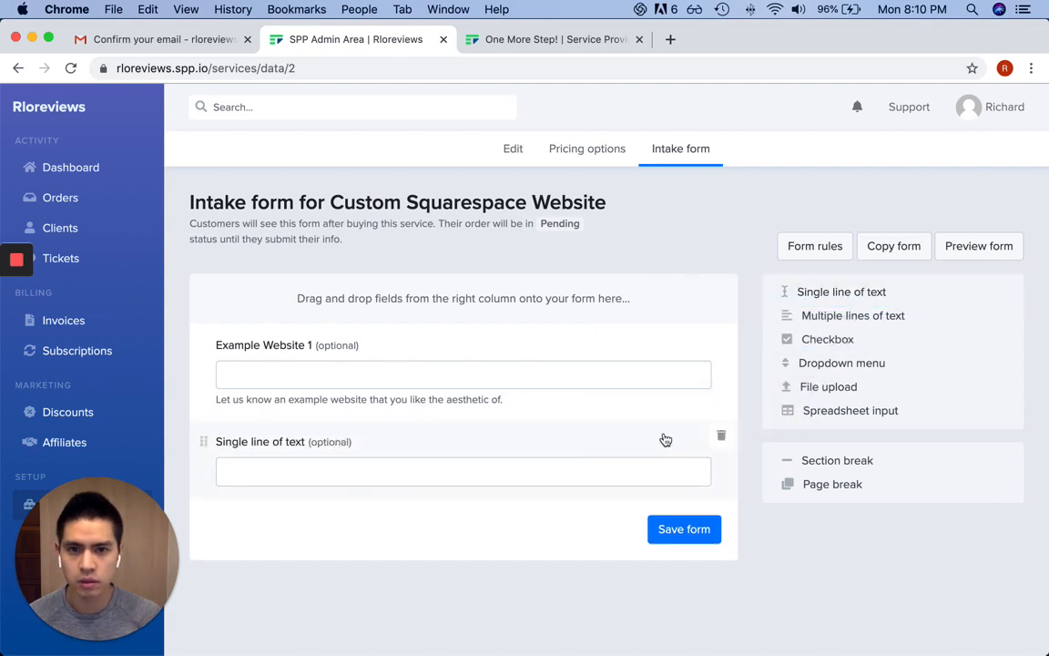
click(581, 444)
triple_click(877, 365)
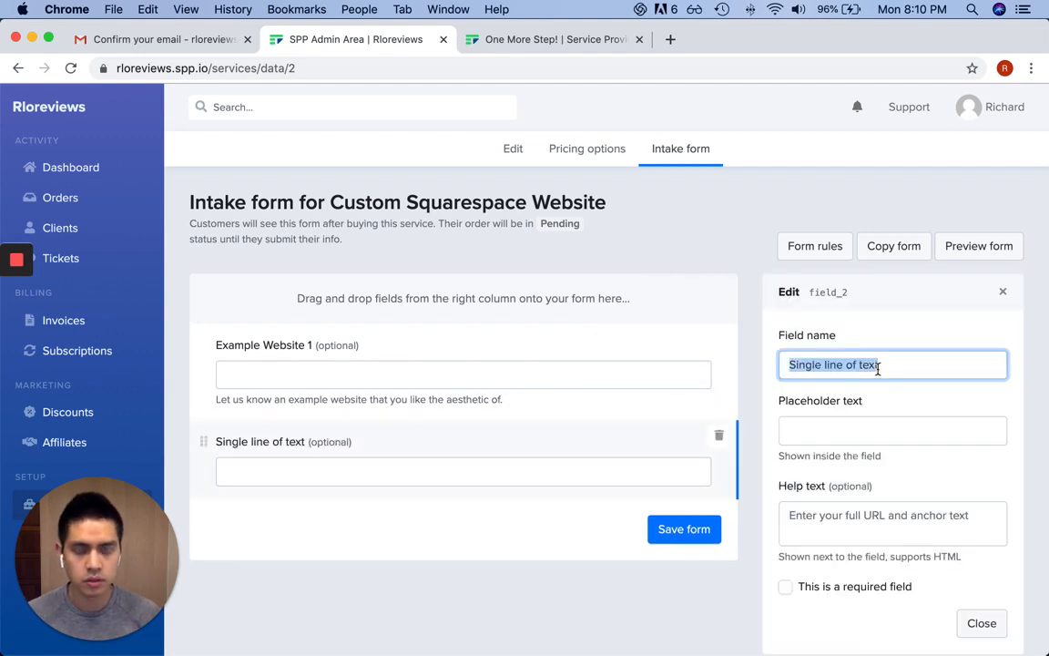
text(Why Do y)
key(BackSpace)
key(BackSpace)
key(BackSpace)
key(BackSpace)
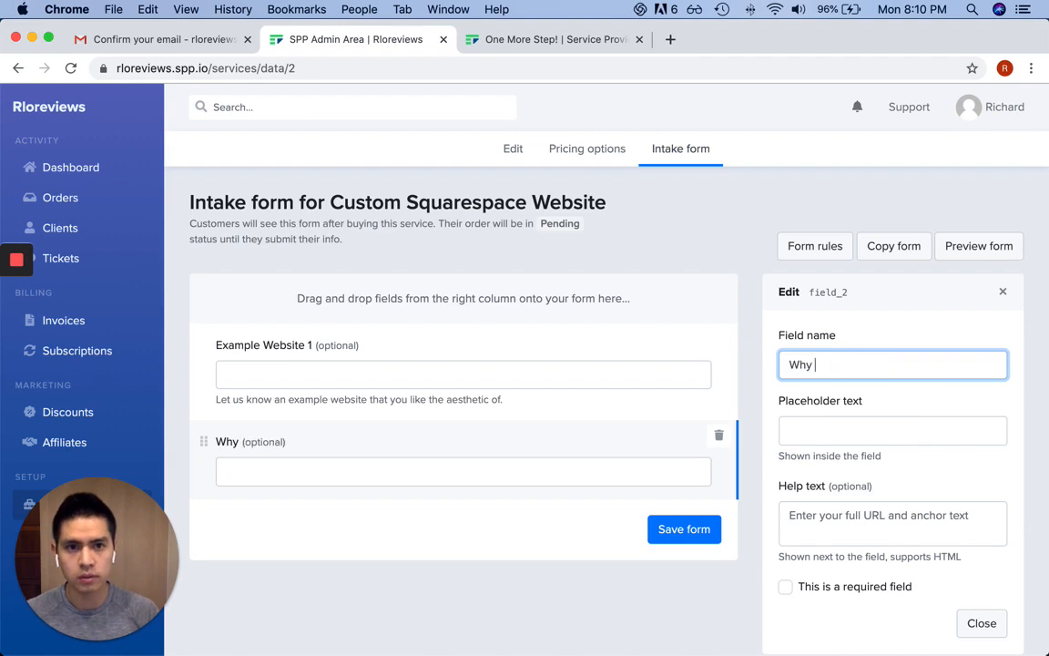
text(do you like Websit)
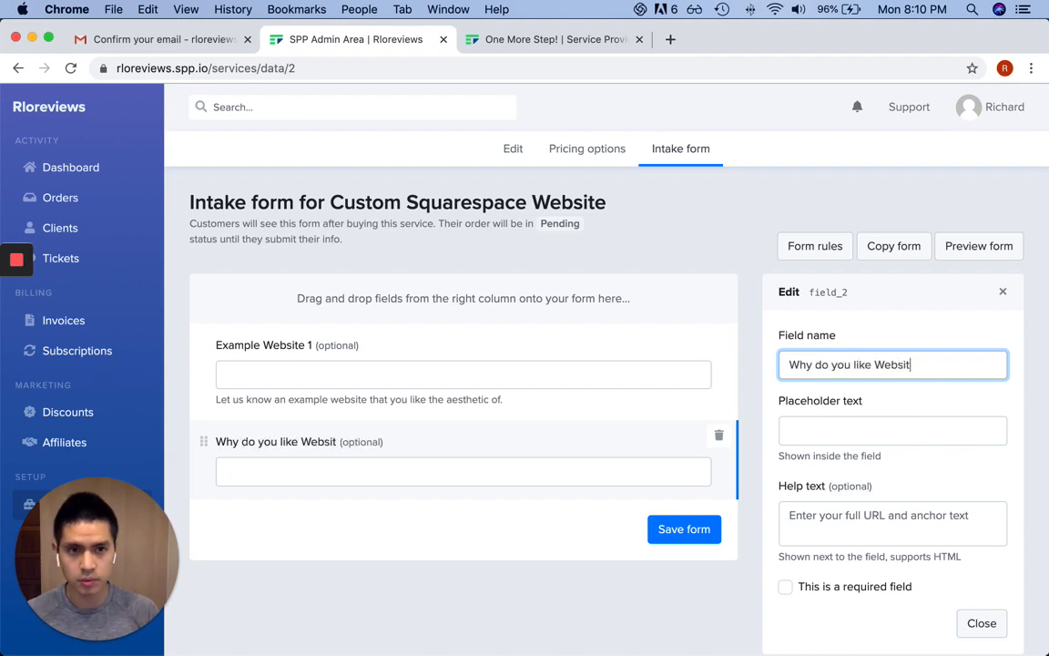
text(e 1?)
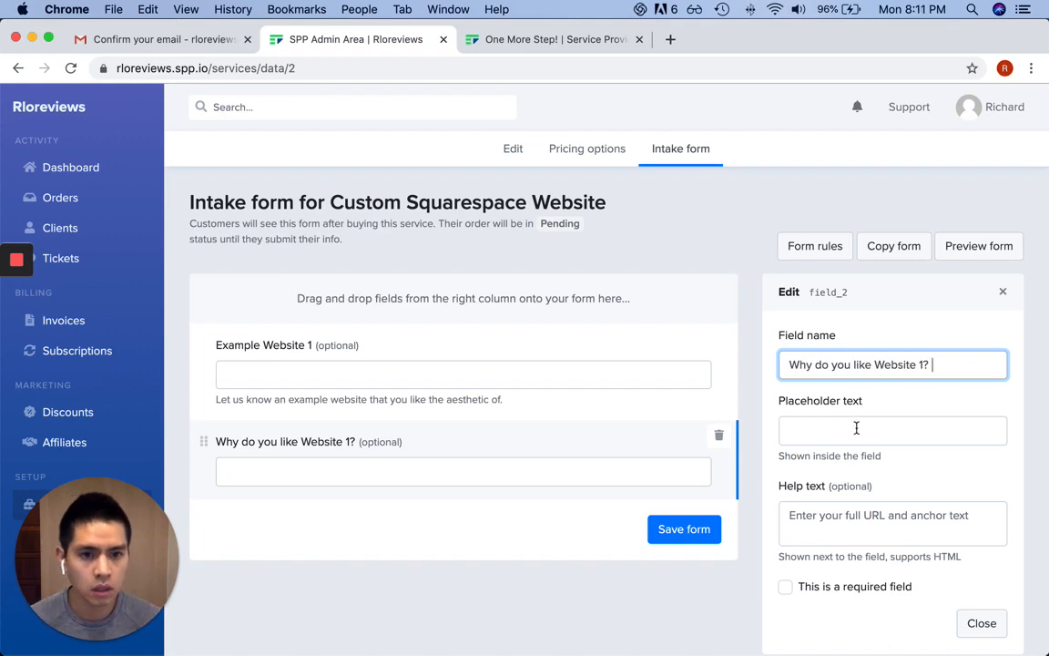
Make both 'Why do you like Website 1?' and Example Website 1 required fields
scroll(856, 430, down, 1)
scroll(856, 430, down, 1)
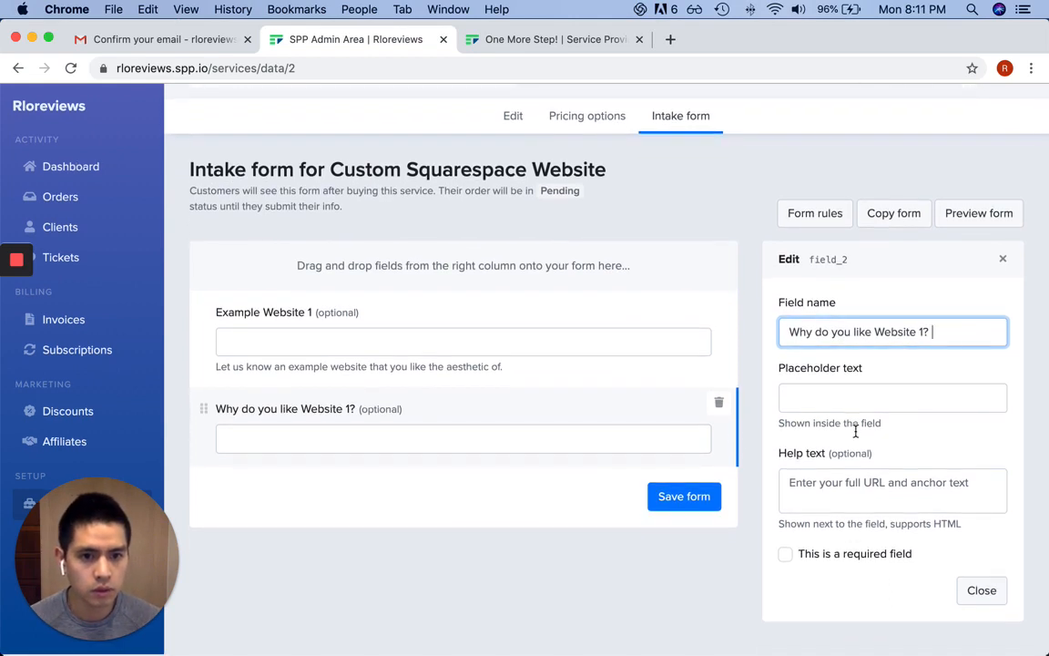
click(786, 555)
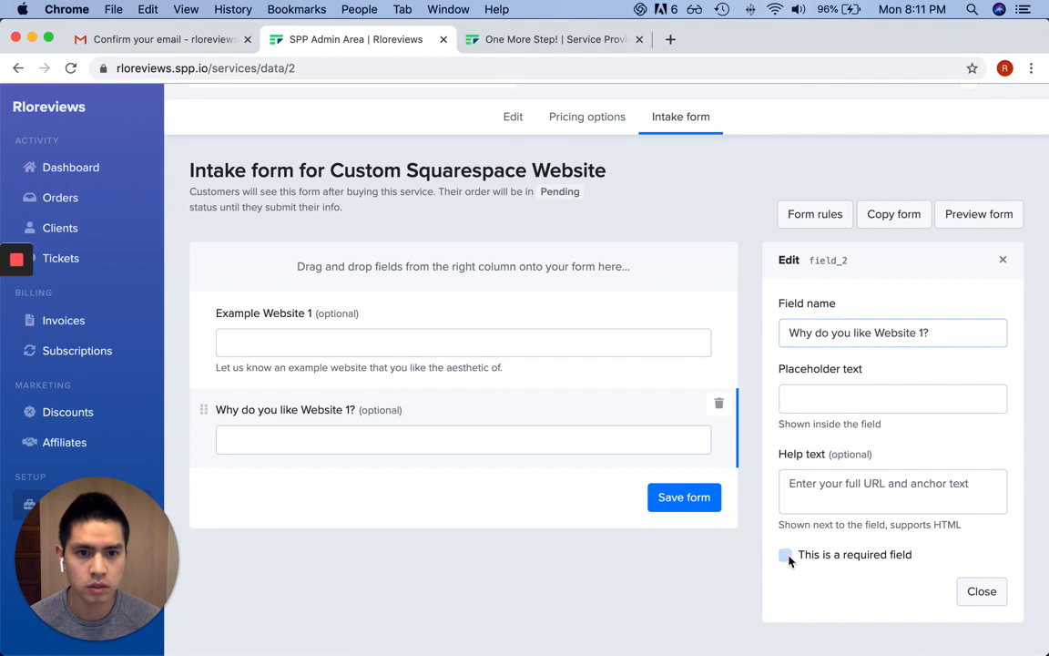
click(981, 592)
click(583, 348)
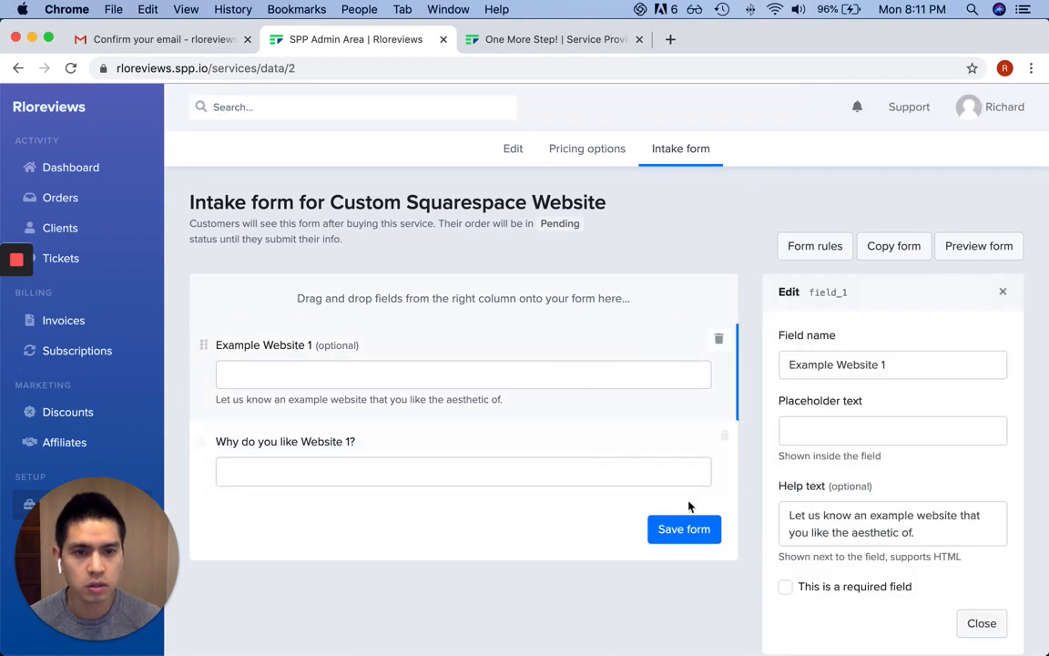
click(787, 587)
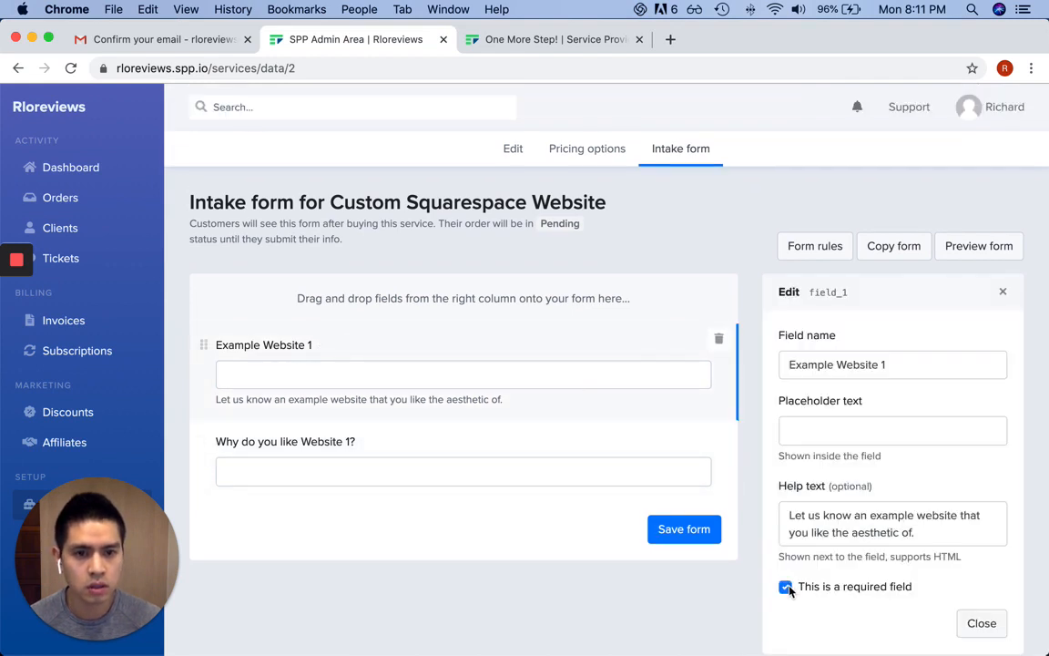
click(988, 625)
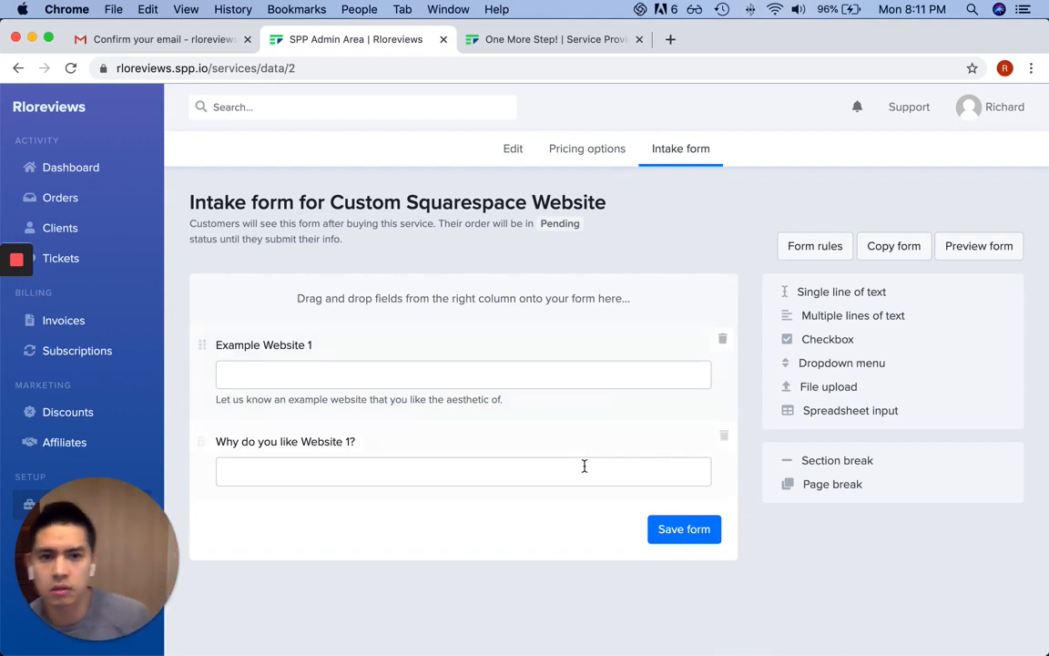
Save the intake form, check its customer preview, and return to the SPP Admin Area tab
click(681, 532)
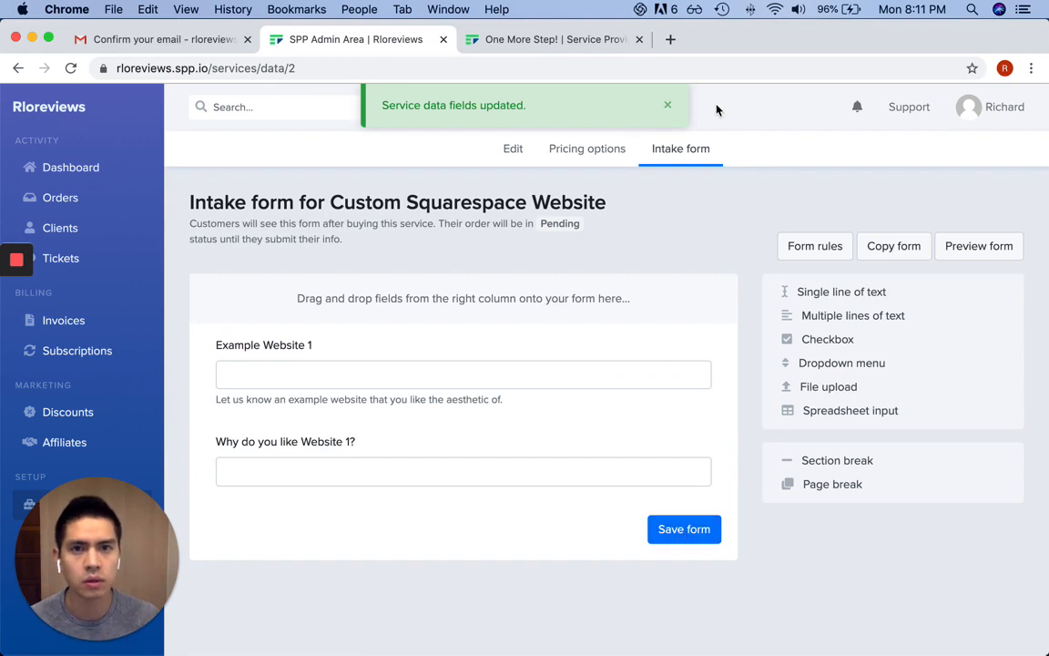
click(994, 245)
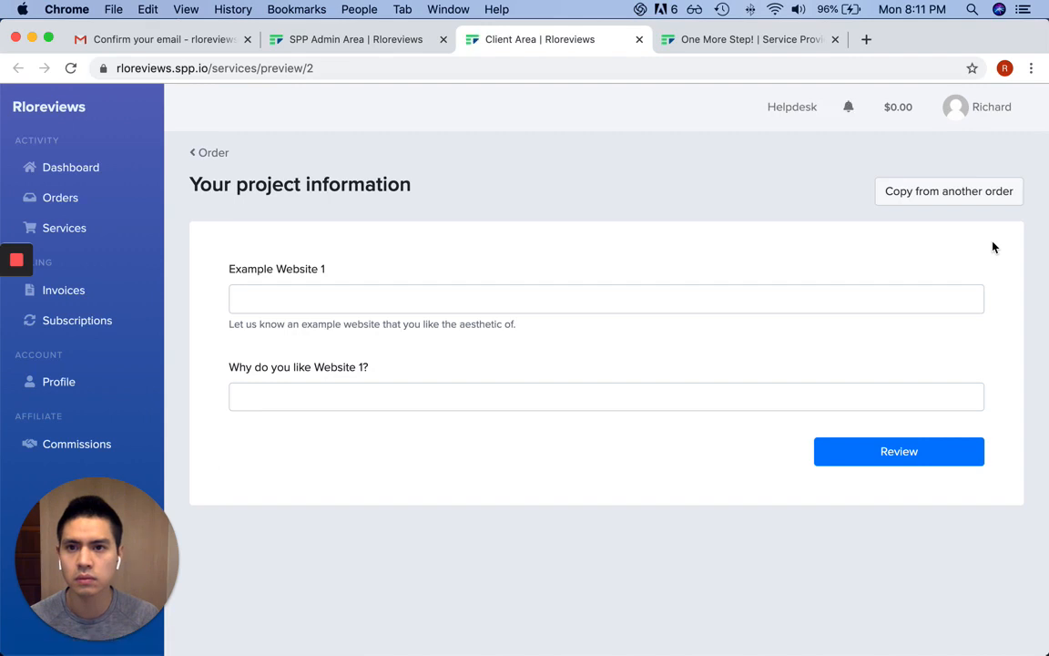
drag(259, 188, 658, 288)
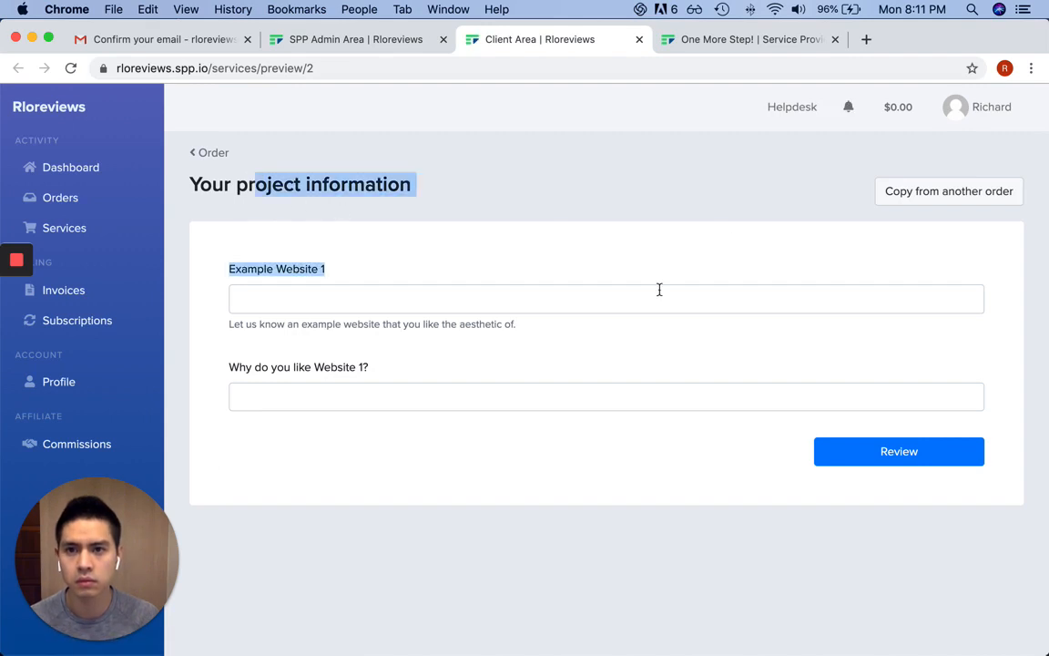
click(462, 274)
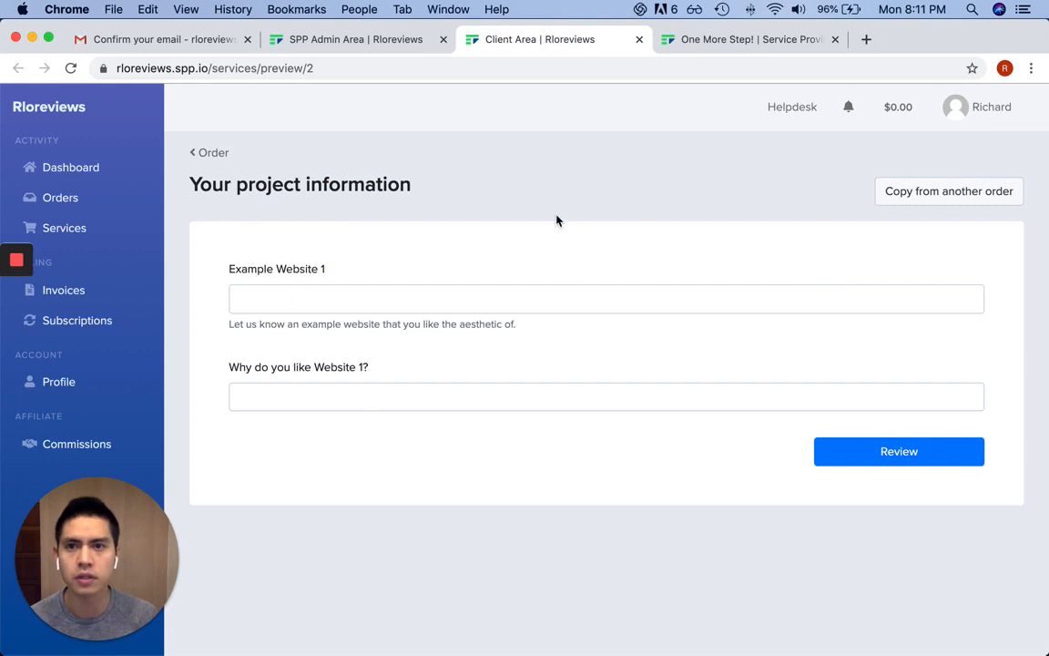
click(328, 40)
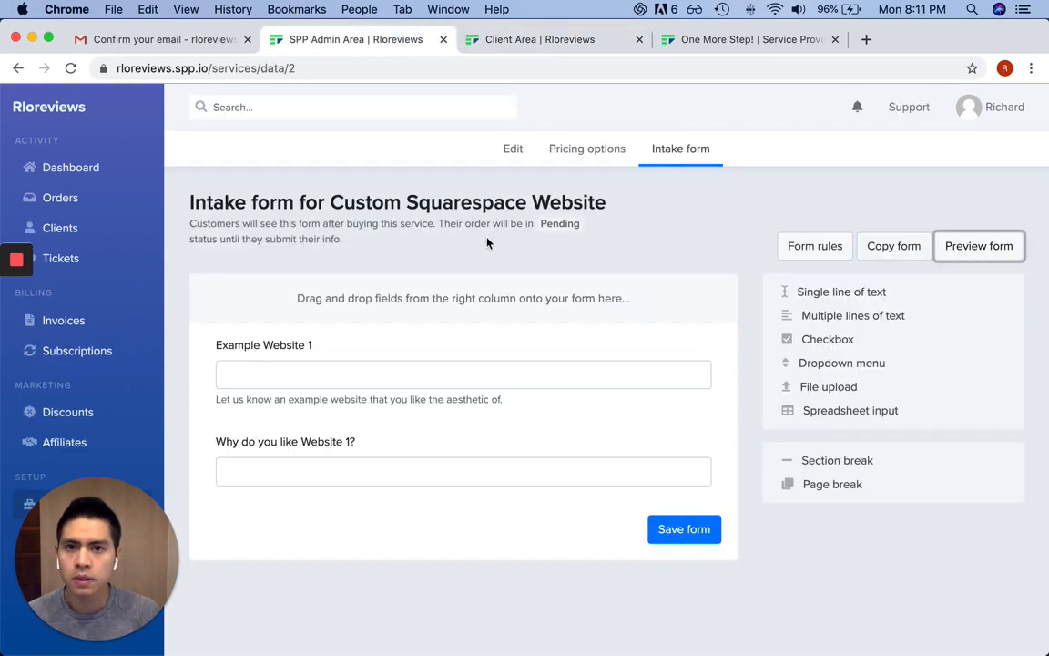
Go to the Dashboard and scroll the setup checklist down to 'Create an order form'
click(108, 171)
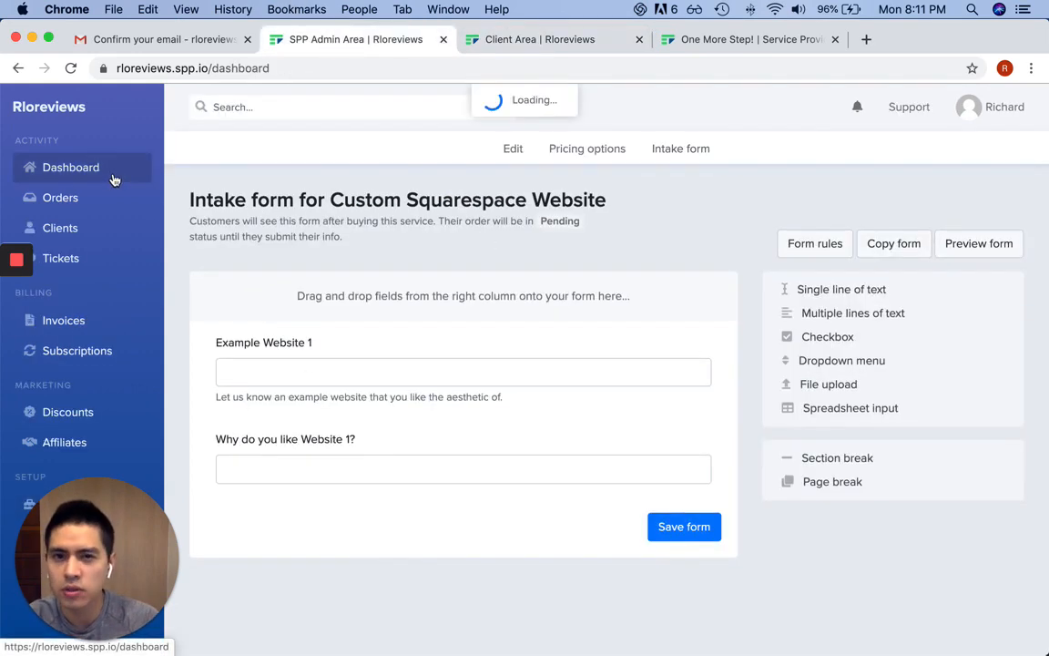
scroll(737, 303, down, 2)
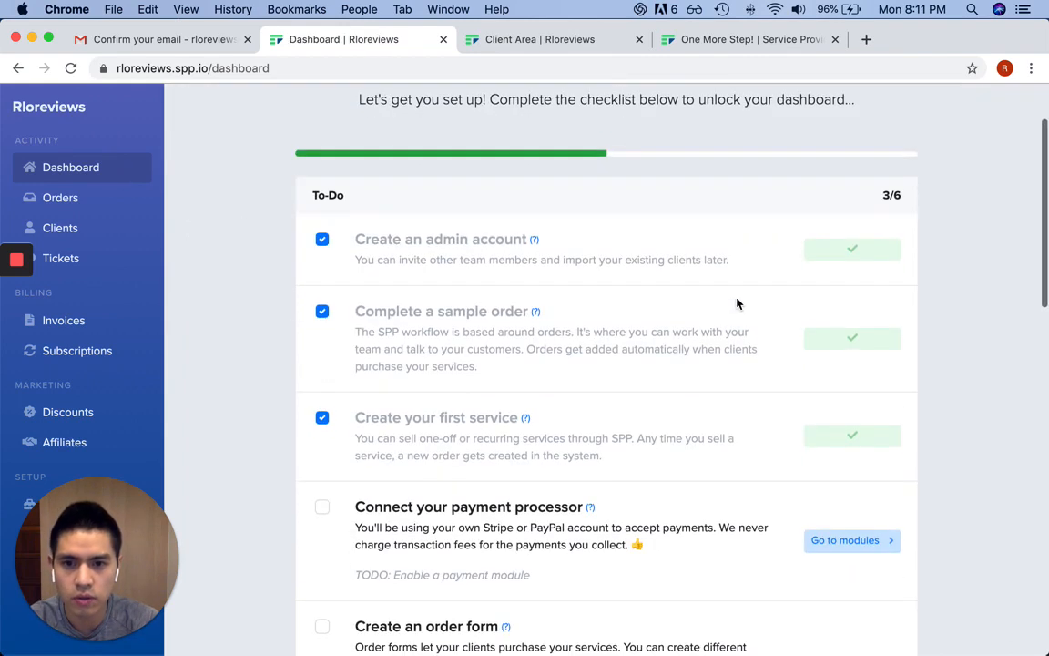
scroll(739, 304, down, 1)
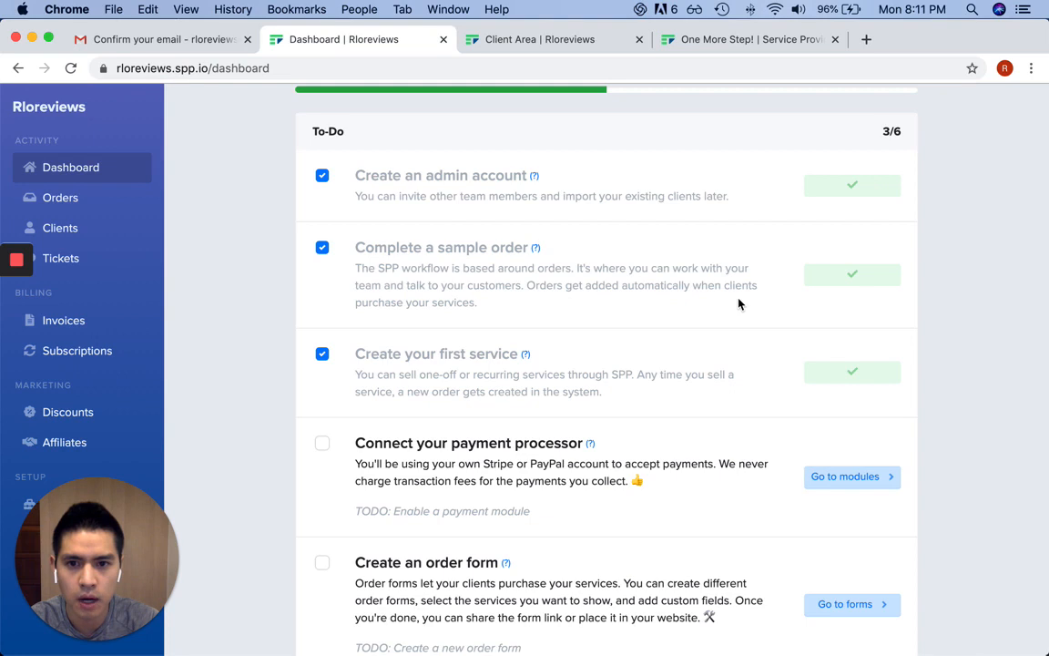
scroll(739, 303, down, 2)
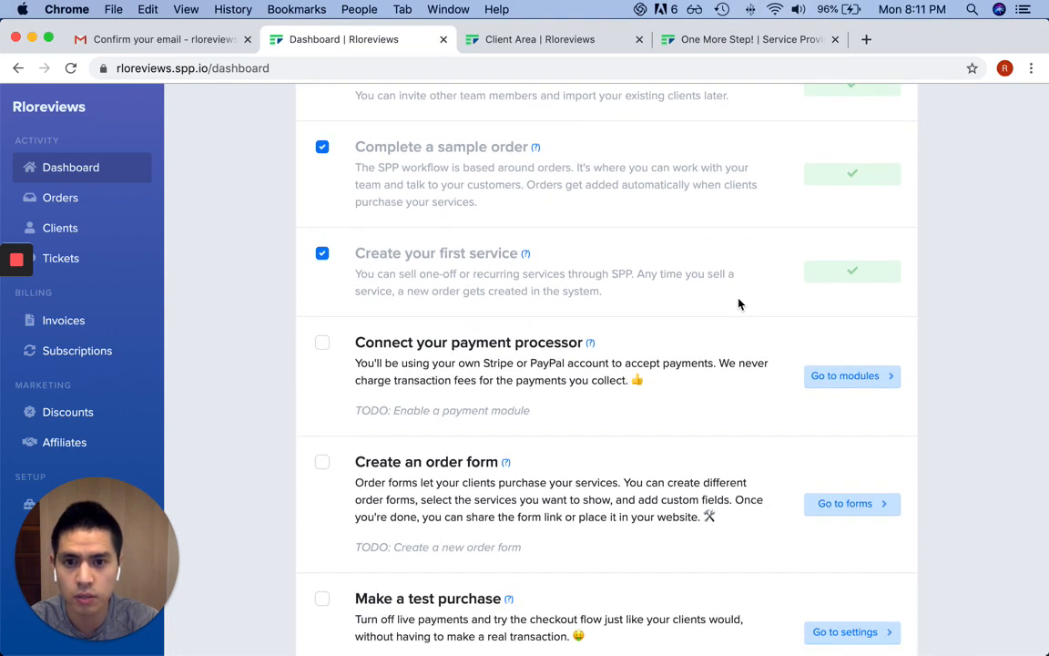
scroll(739, 304, down, 1)
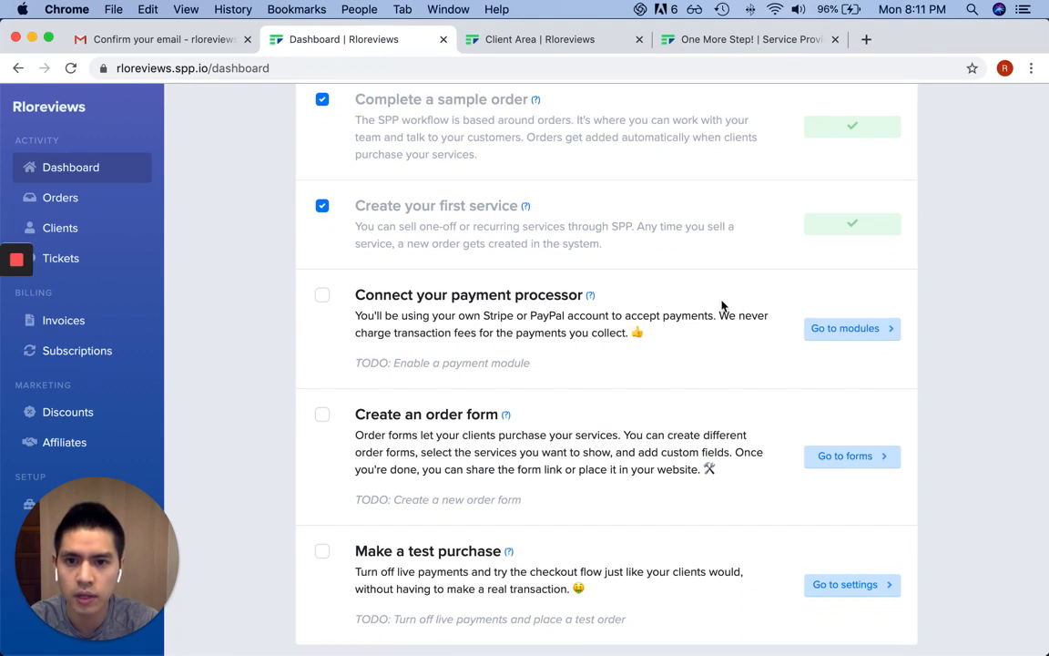
drag(435, 444, 431, 478)
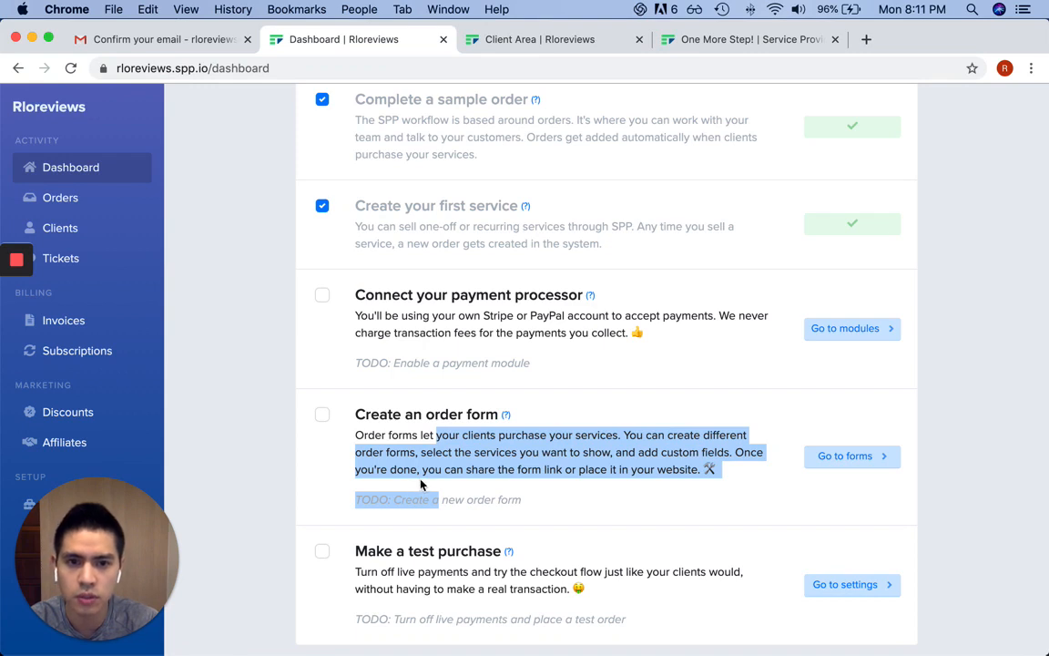
scroll(442, 474, down, 1)
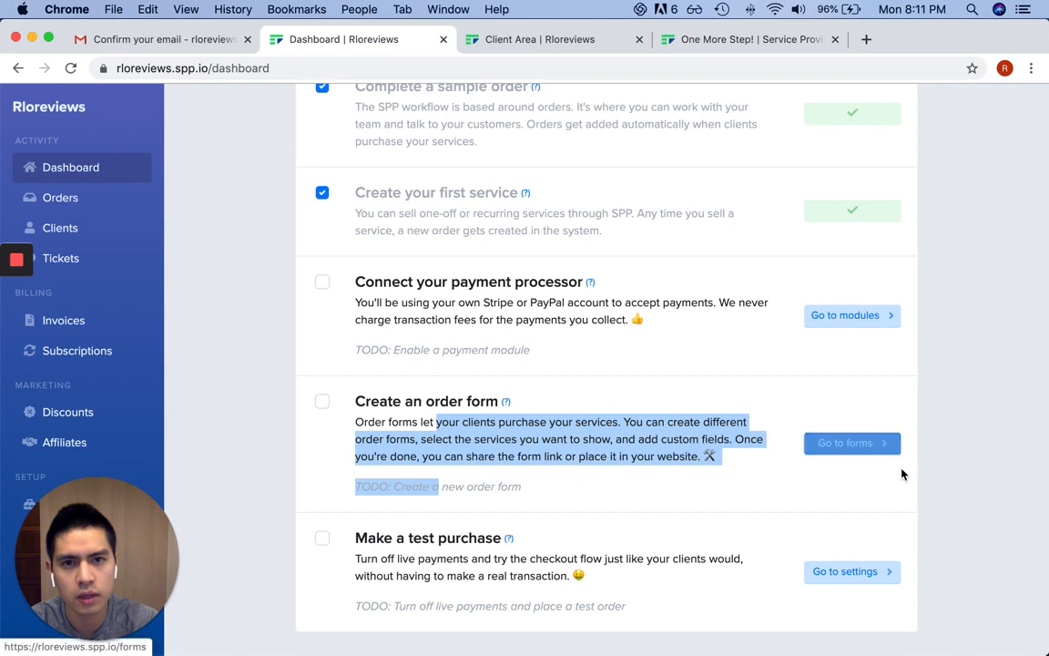
Open the sample Test Orderform, scroll through its fields, and go back to the Order forms list
click(857, 444)
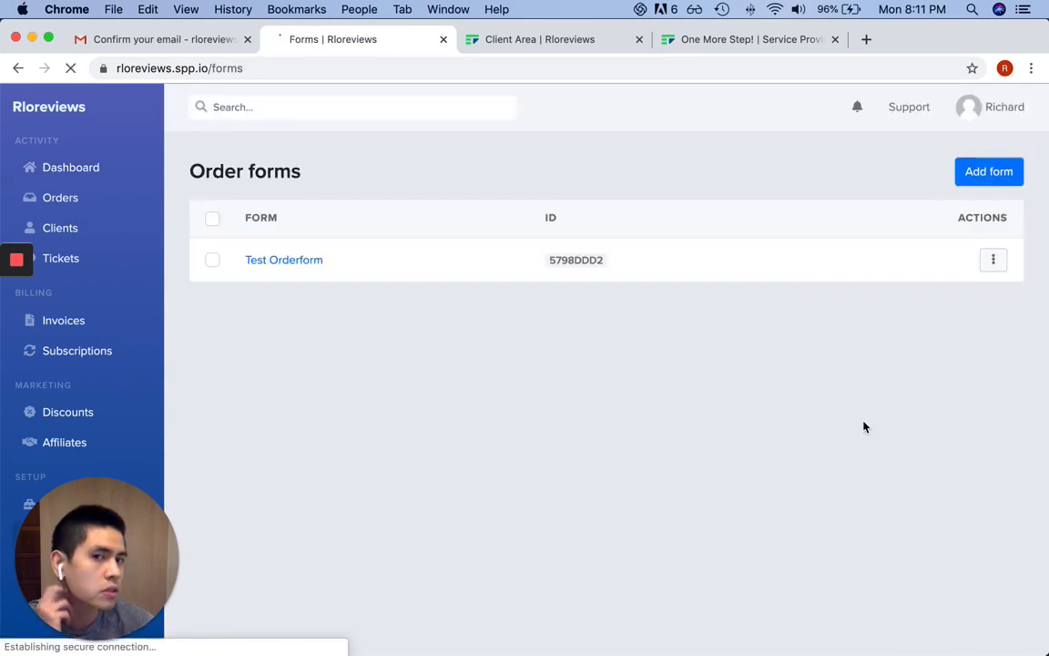
click(316, 262)
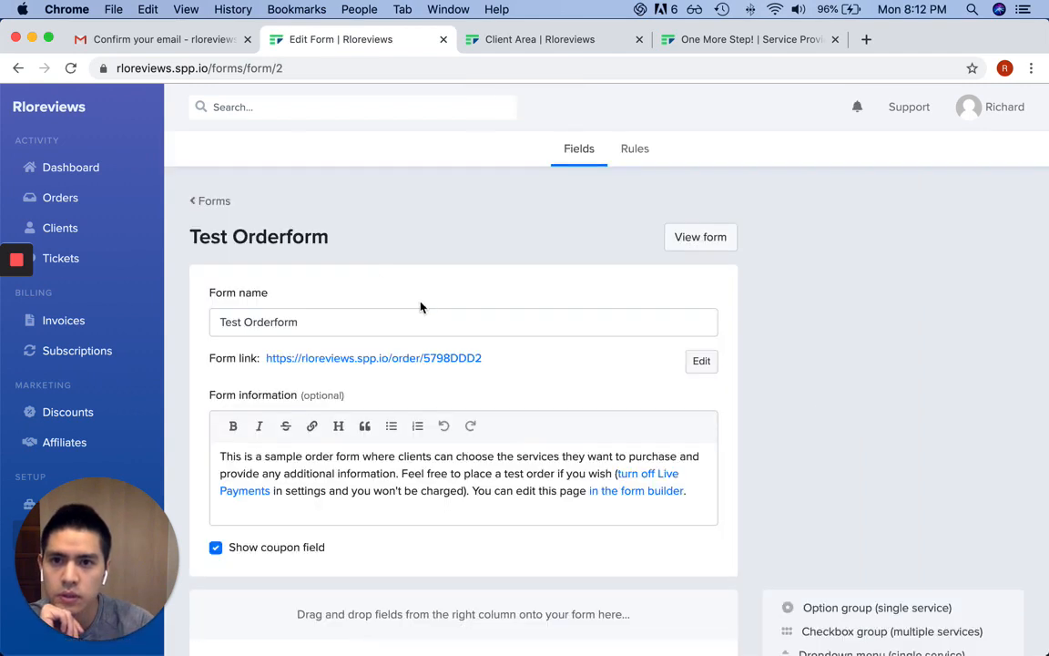
scroll(712, 305, down, 1)
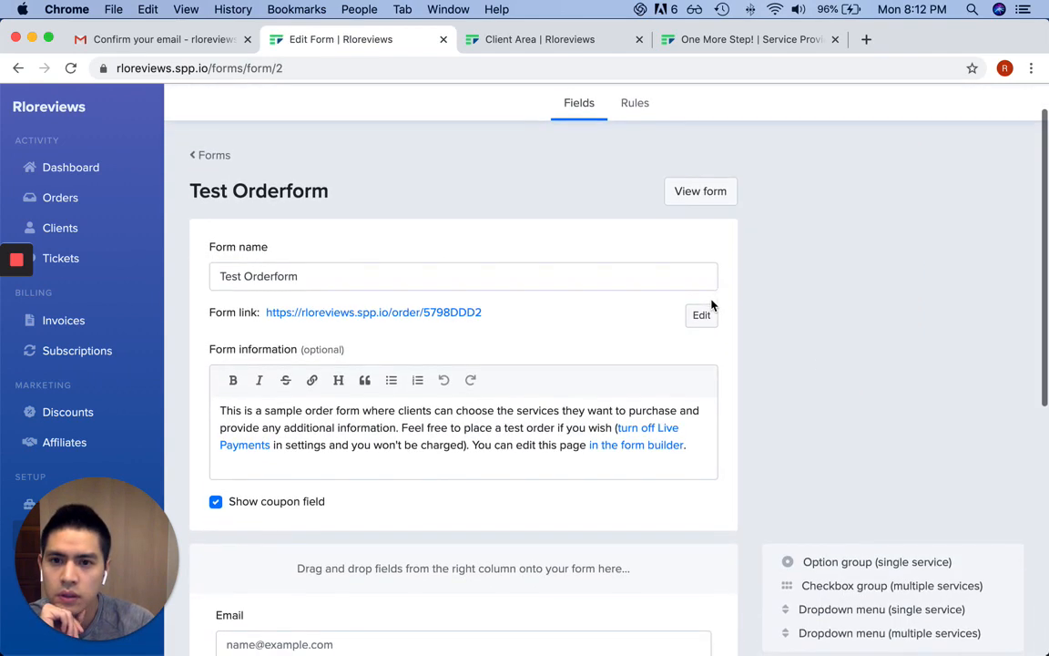
scroll(712, 305, down, 1)
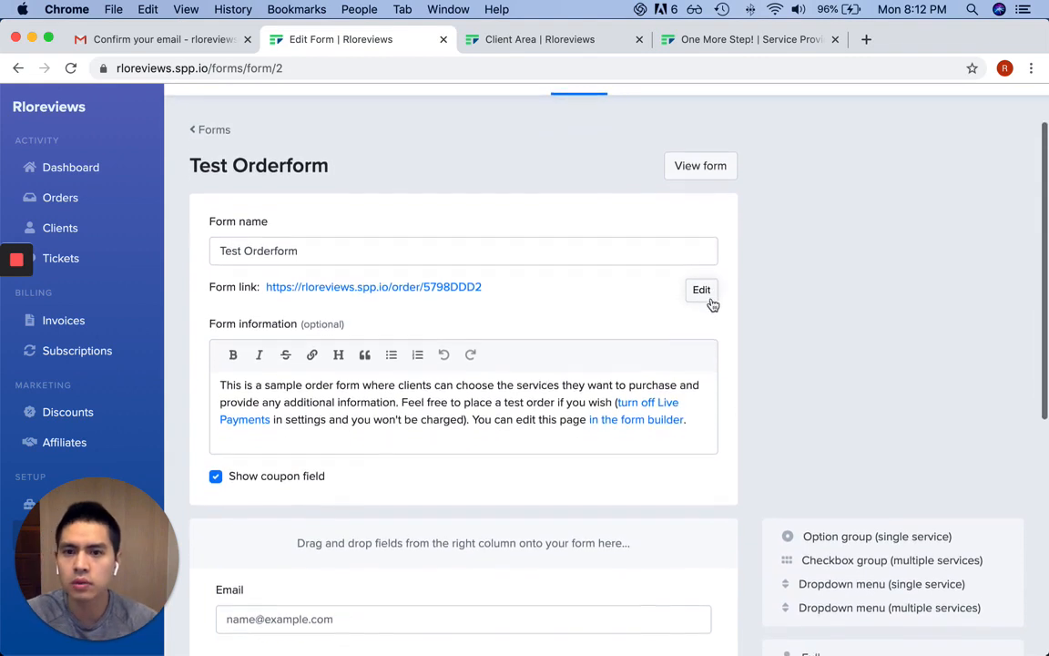
scroll(714, 301, down, 3)
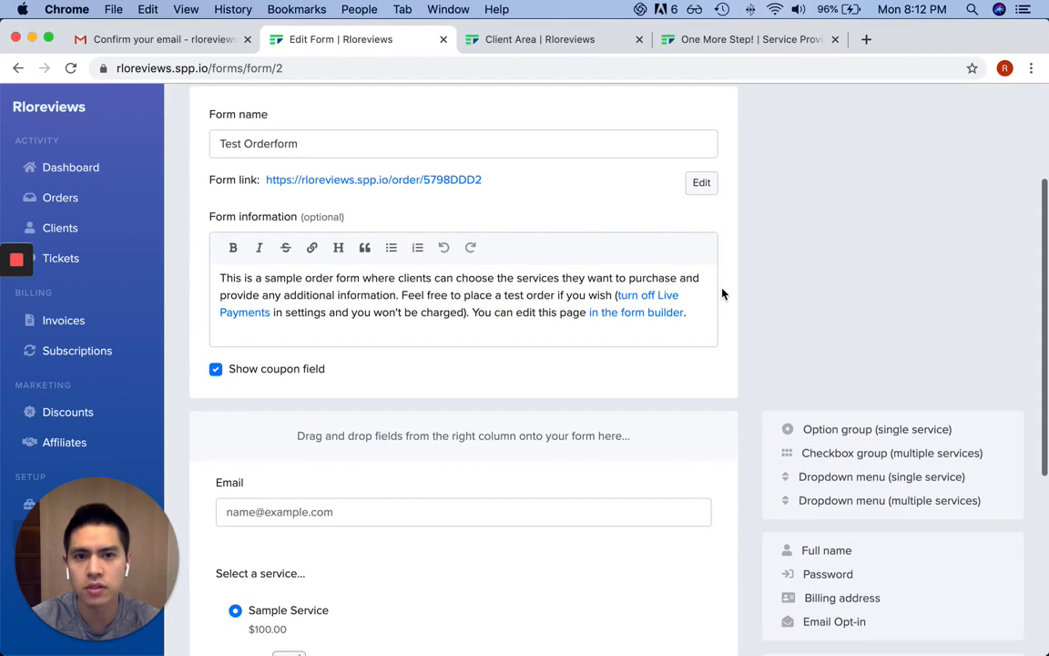
scroll(723, 293, down, 1)
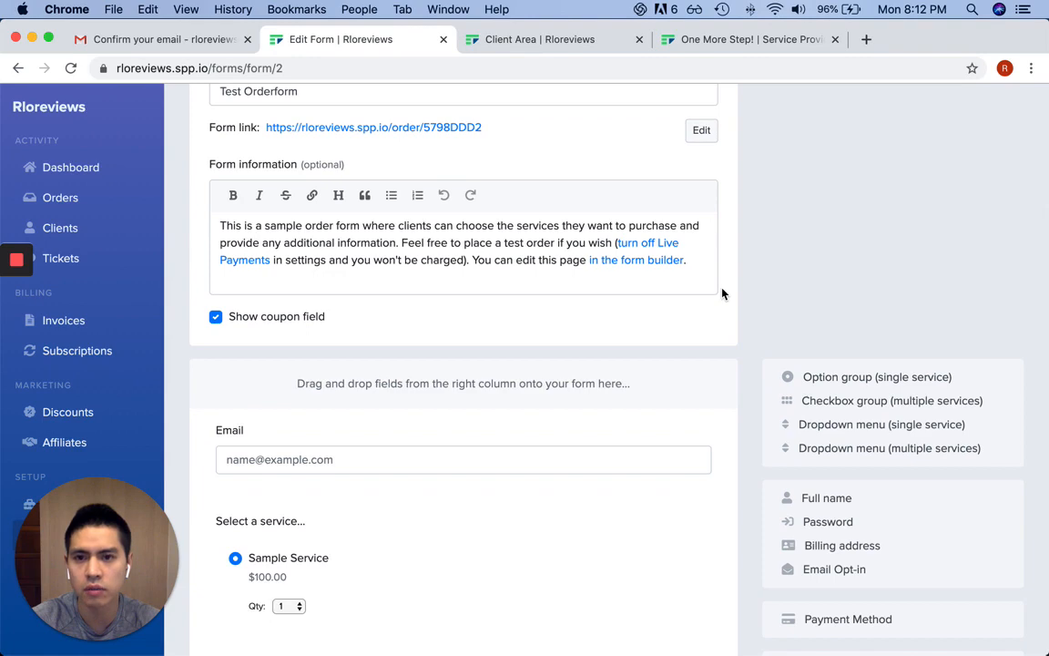
scroll(723, 293, down, 5)
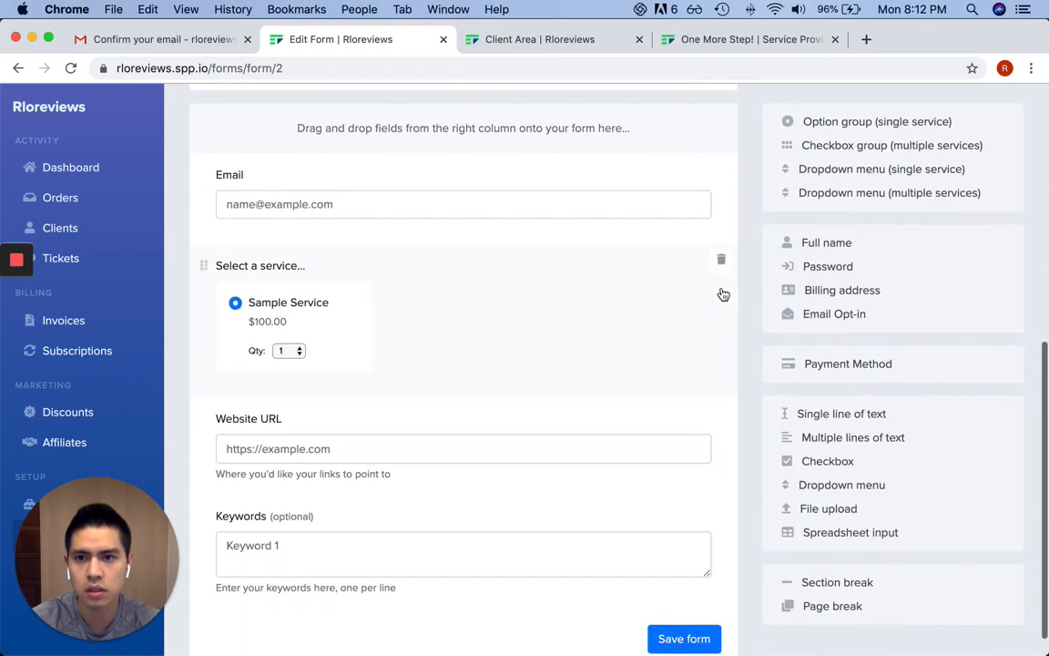
scroll(723, 294, up, 3)
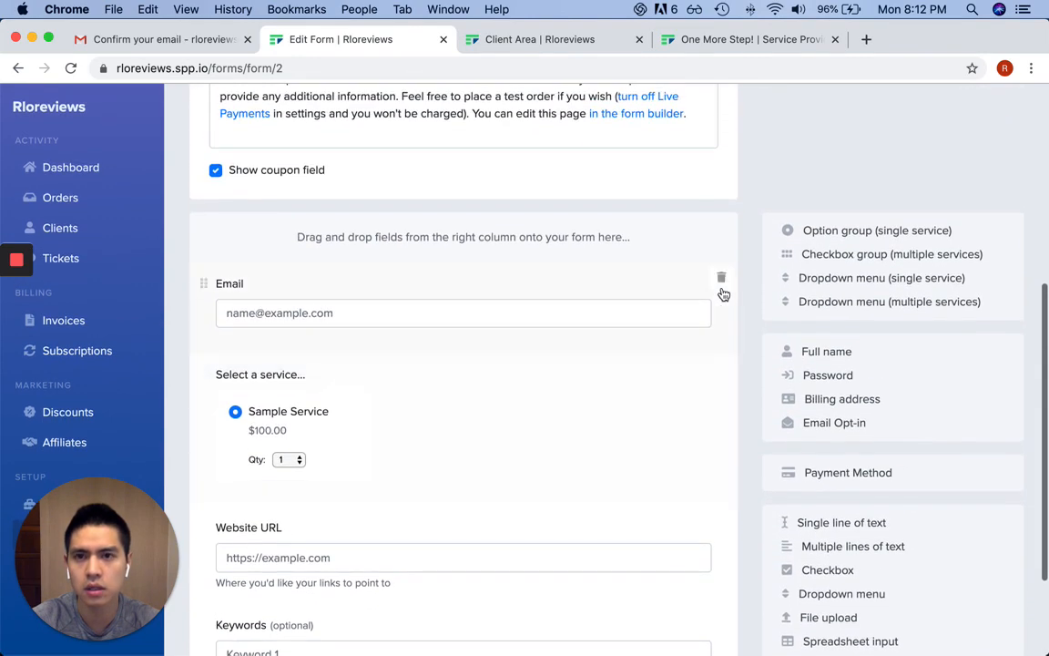
scroll(722, 294, down, 3)
scroll(722, 294, up, 2)
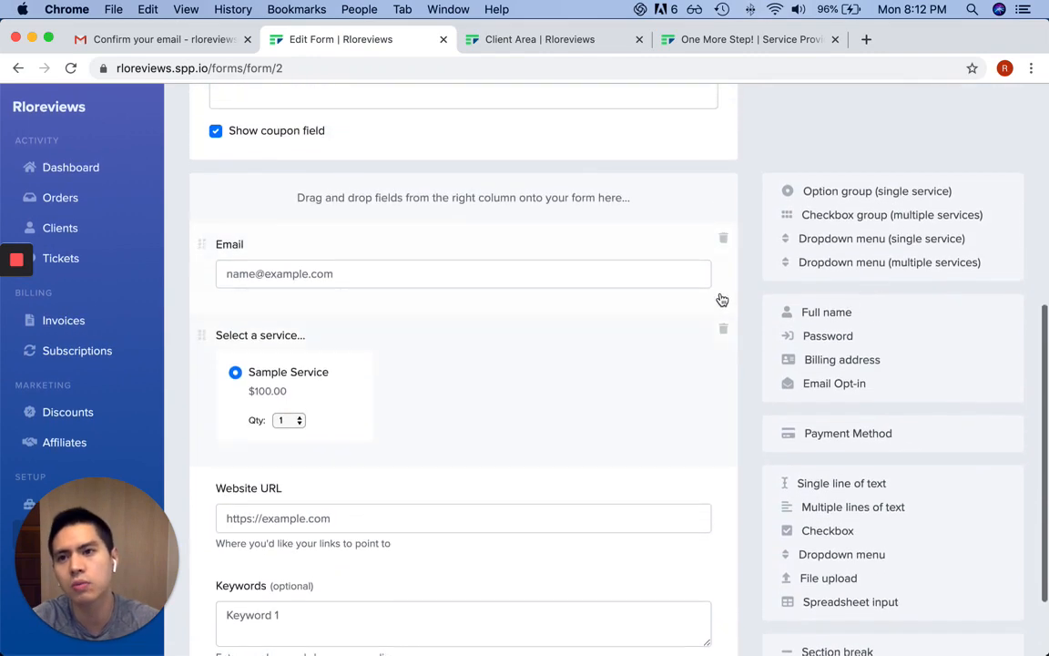
scroll(723, 300, up, 10)
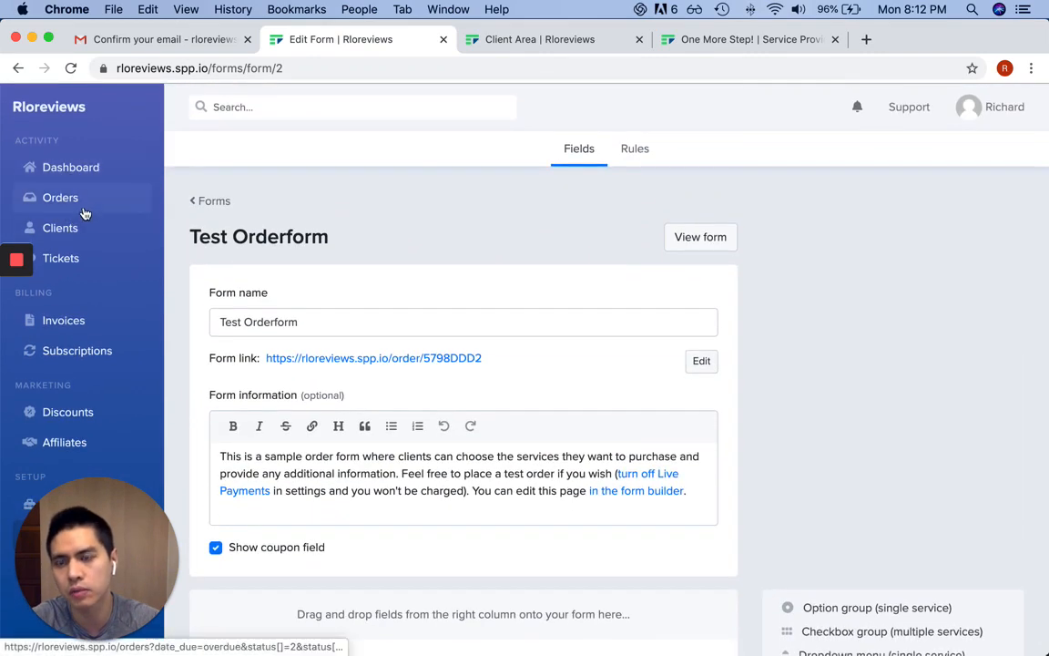
click(212, 201)
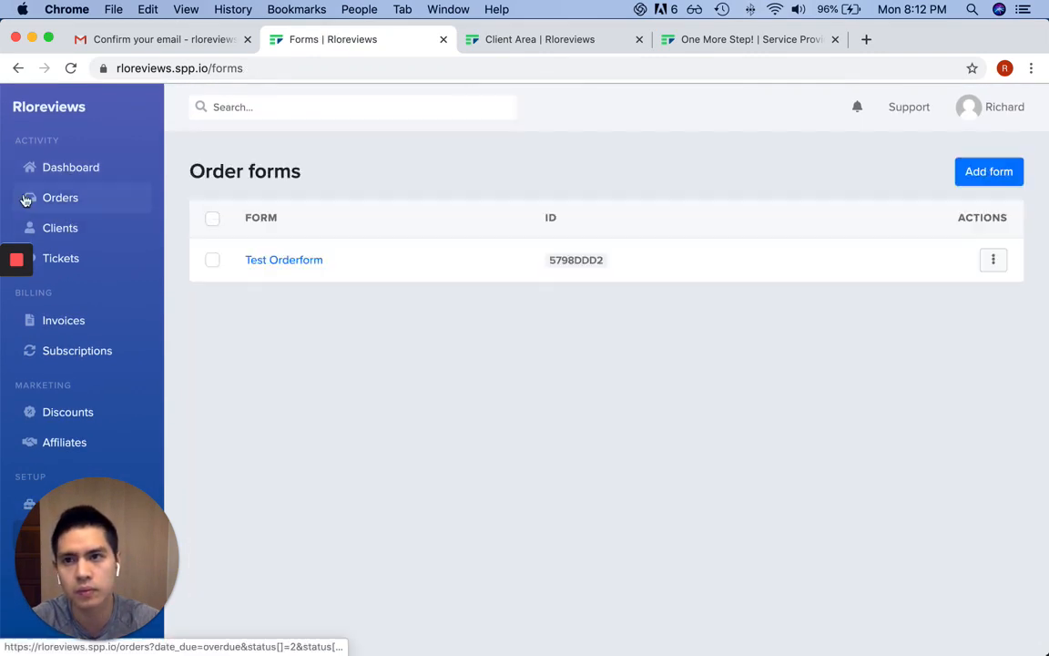
Open the Custom Squarespace Website service for editing from the services list
click(75, 170)
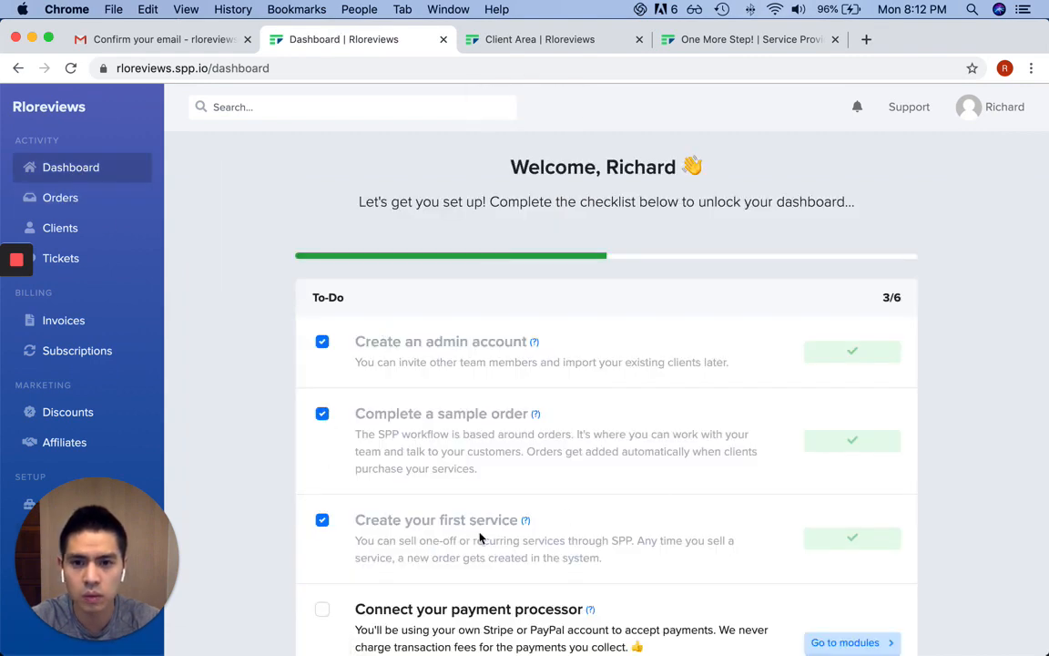
scroll(574, 499, down, 1)
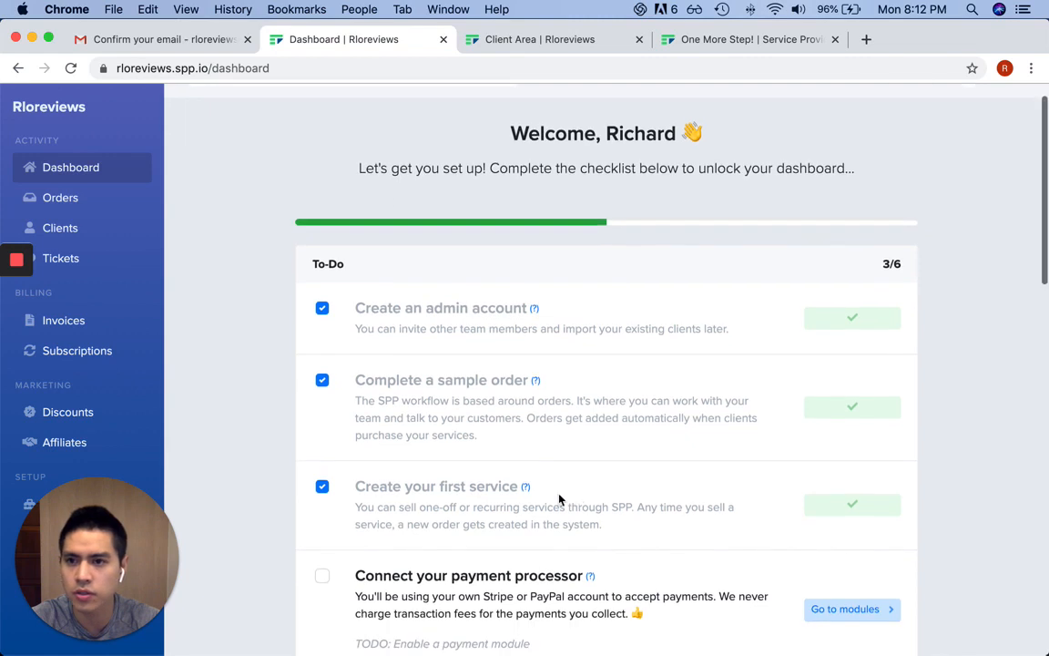
drag(73, 513, 909, 492)
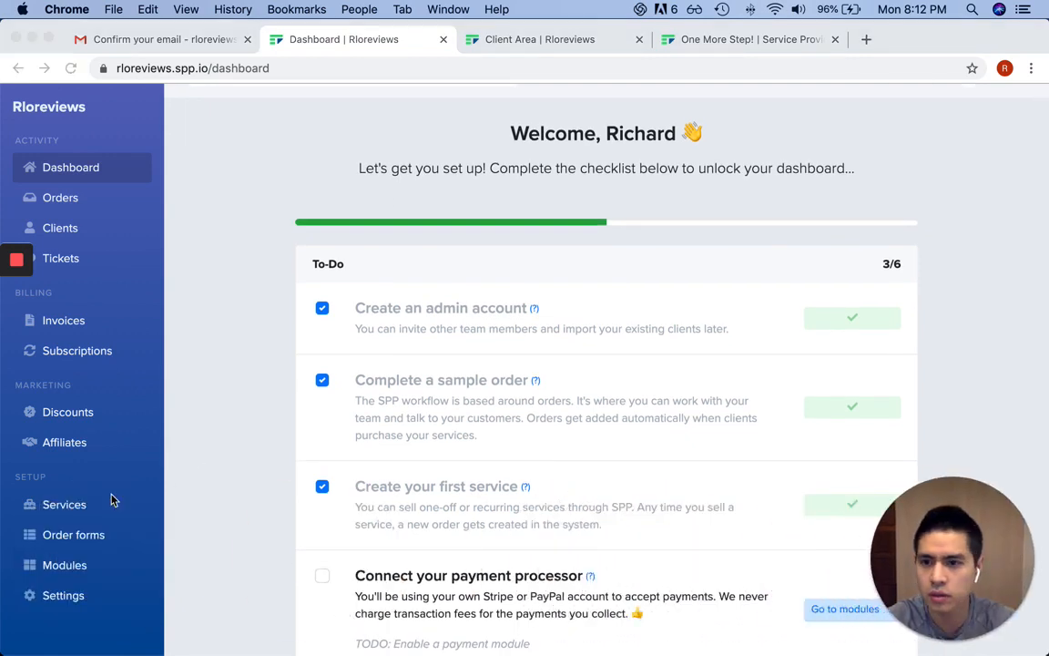
click(77, 505)
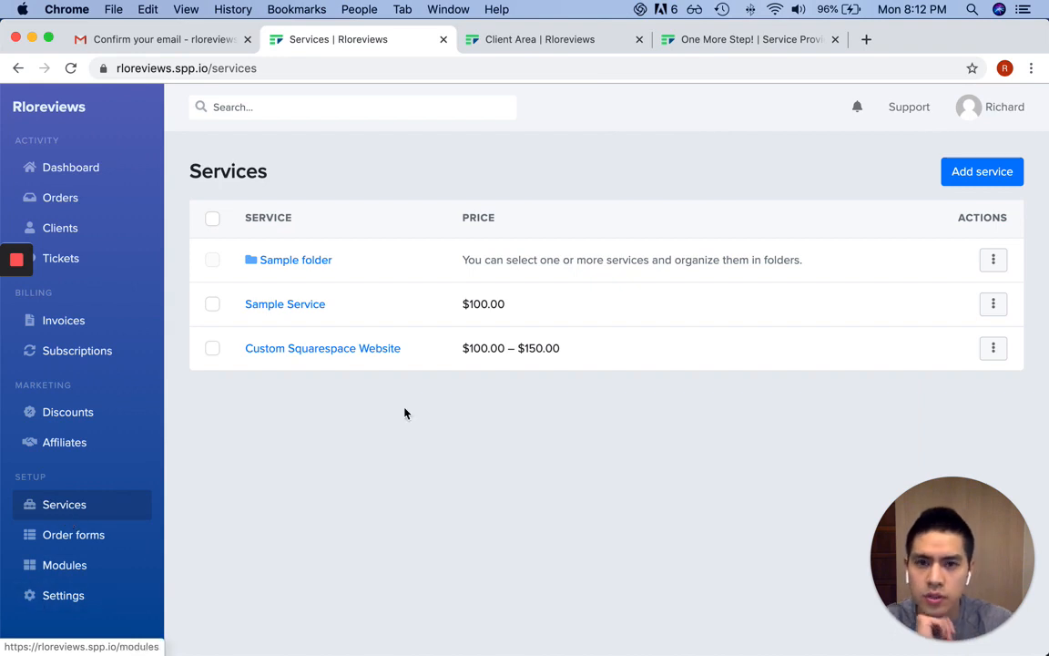
click(993, 347)
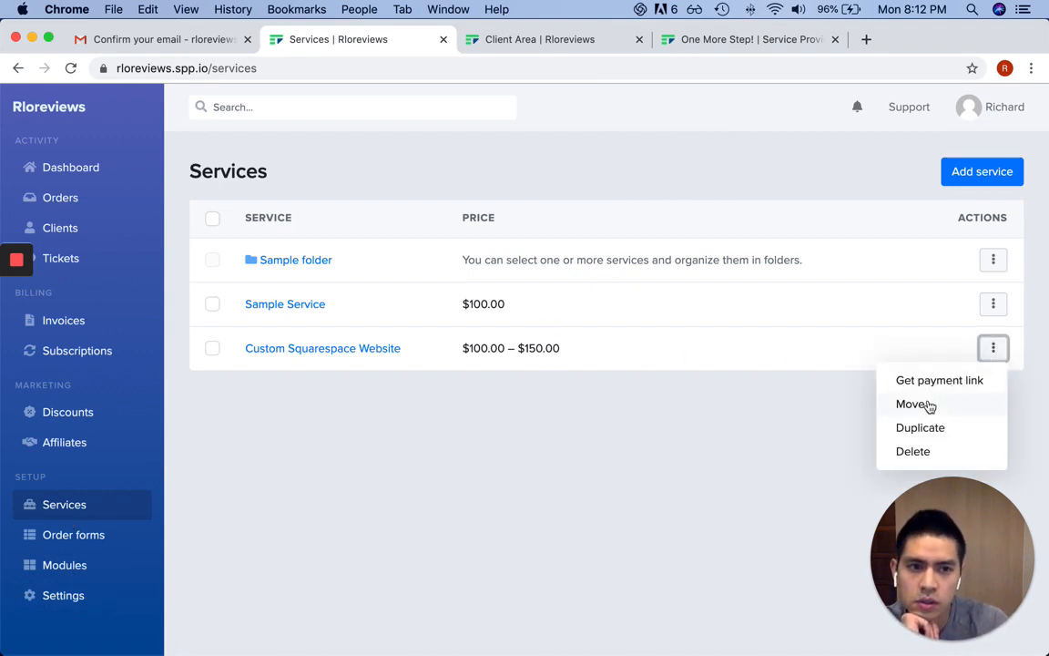
click(349, 347)
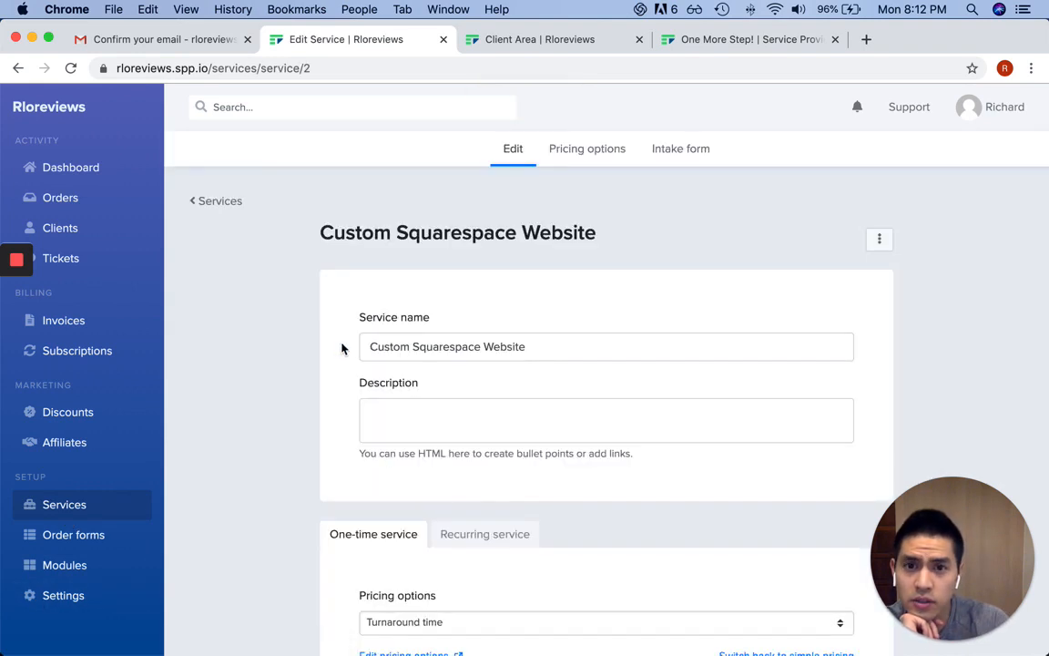
Switch to simple pricing with a one-time price of 150 and save the service
scroll(447, 328, down, 5)
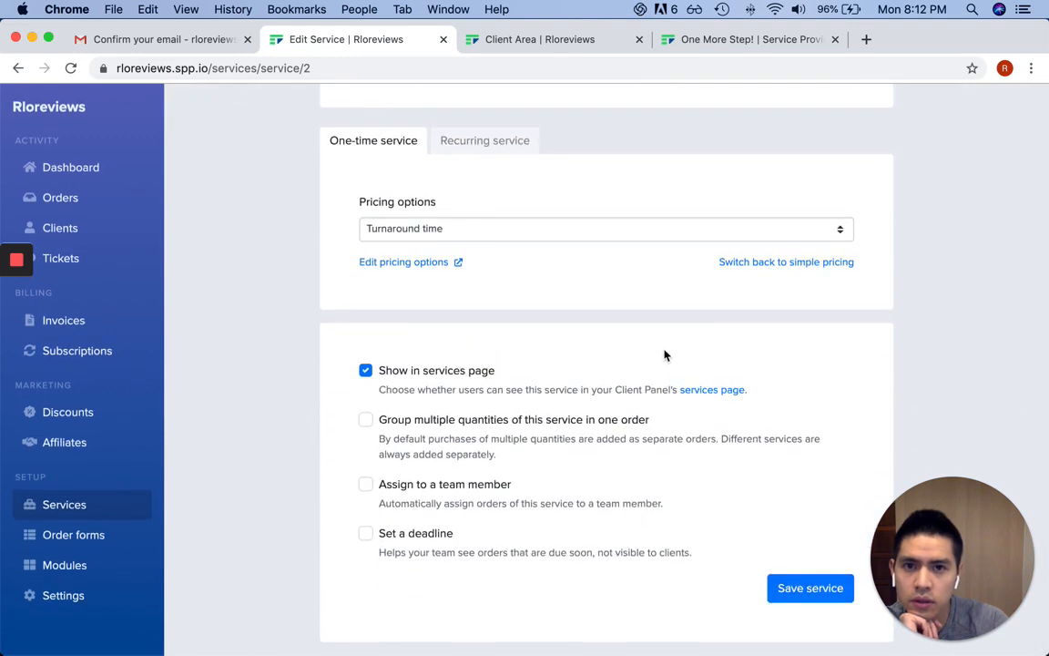
click(774, 262)
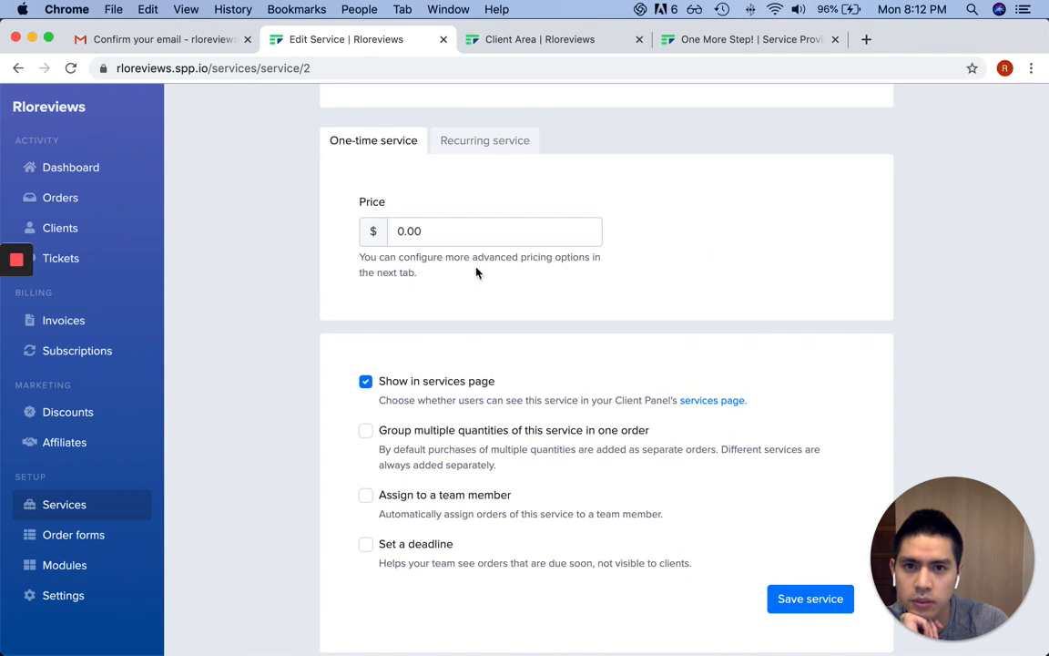
click(453, 233)
text(150)
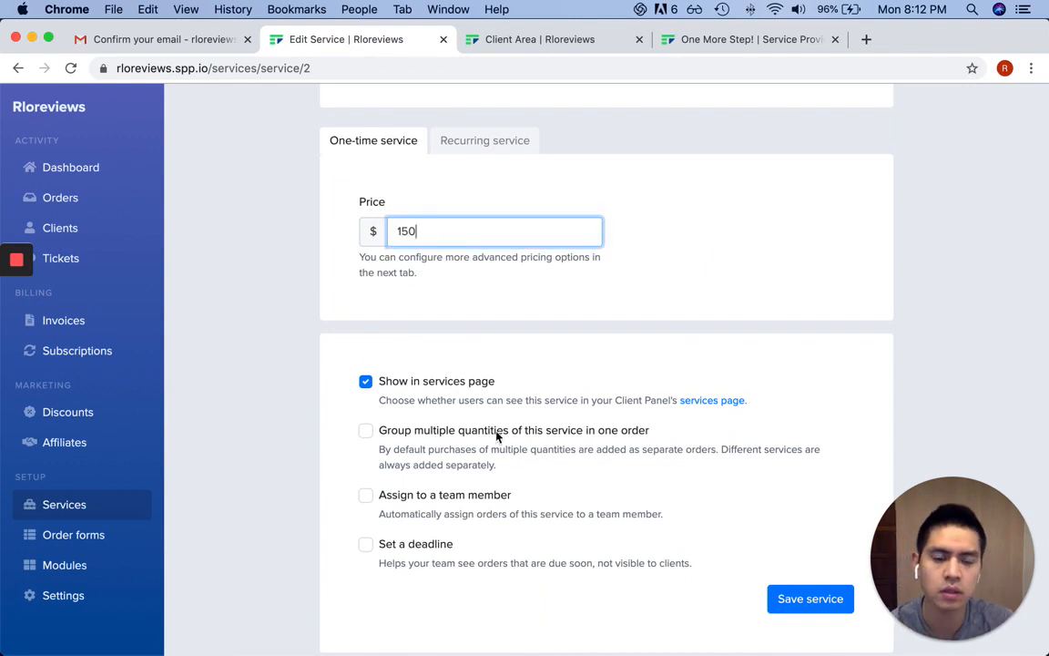
click(805, 599)
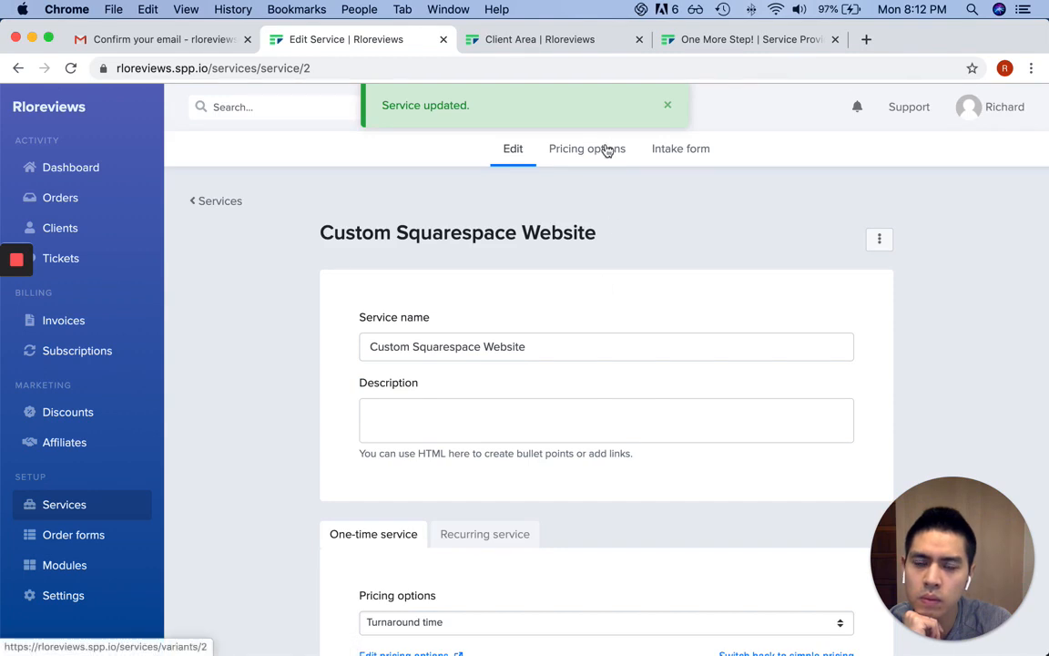
Delete the Turnaround time option, untick all its prices, save, and return to the Edit tab
click(587, 147)
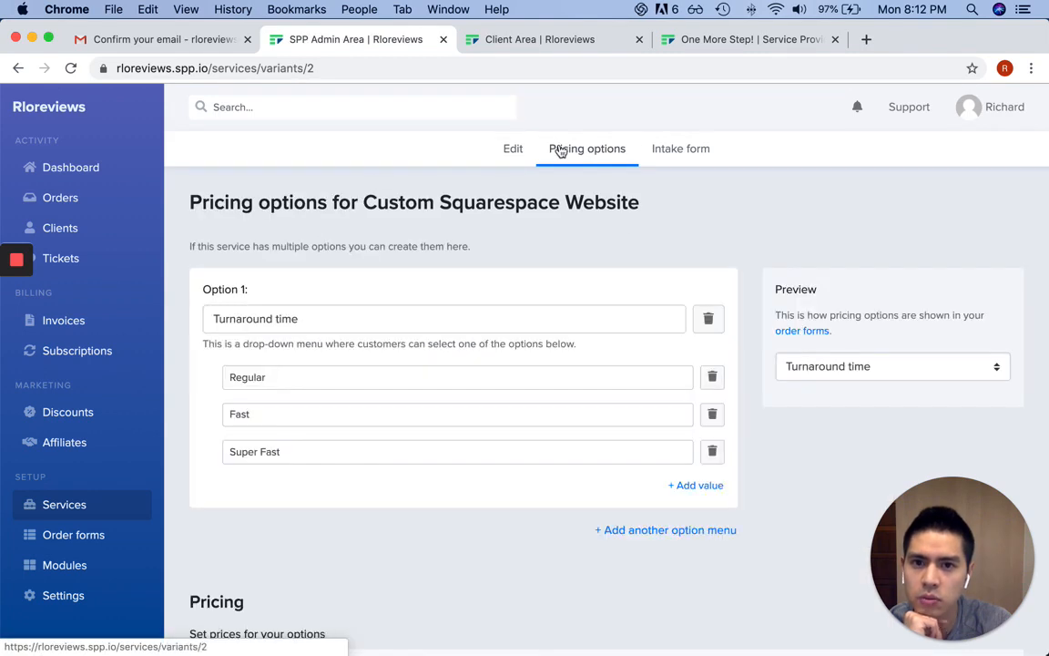
click(708, 318)
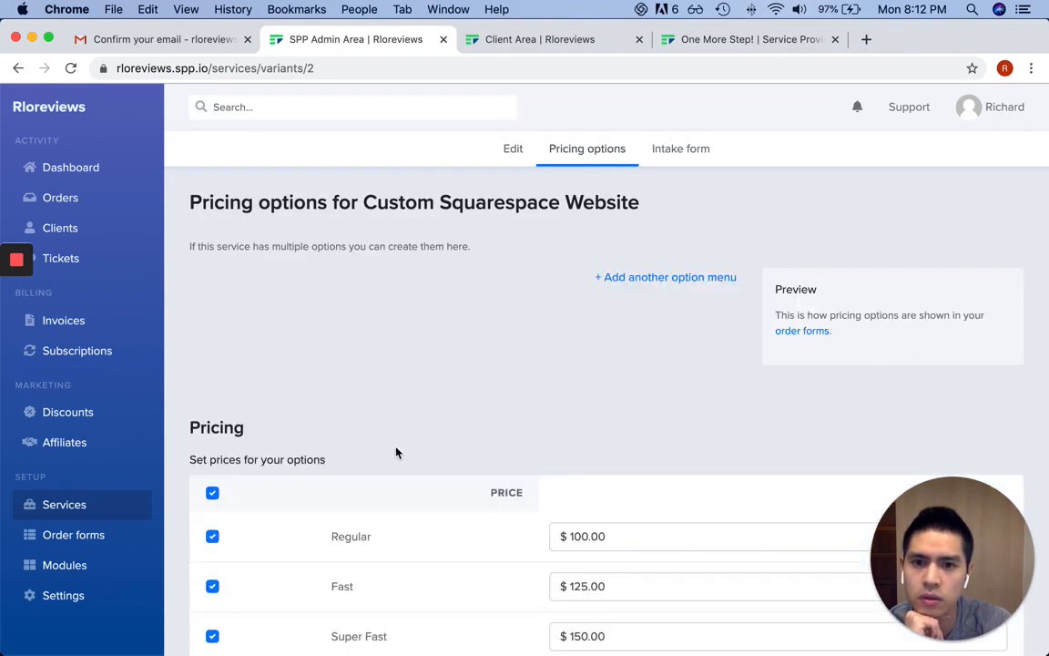
scroll(401, 451, down, 2)
drag(911, 556, 906, 270)
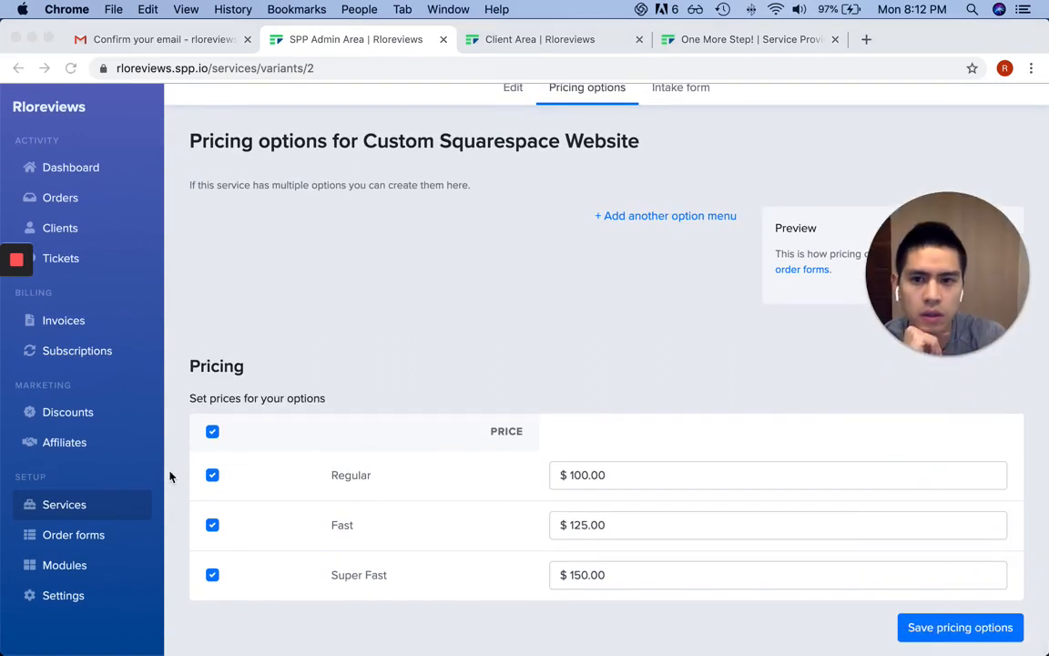
click(211, 434)
click(212, 433)
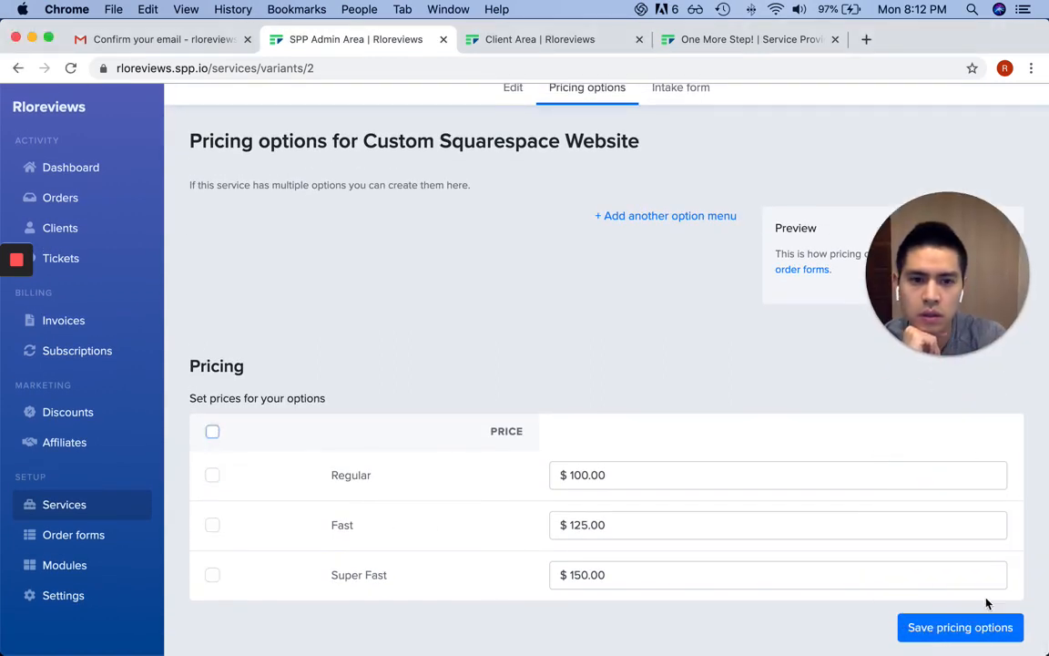
click(984, 628)
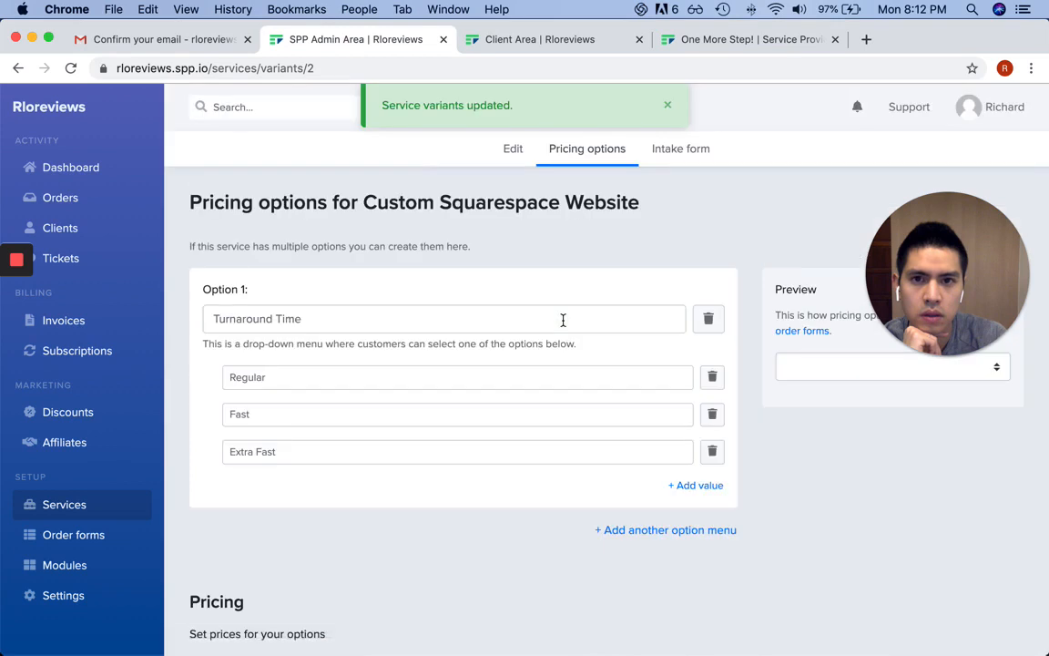
click(515, 149)
scroll(731, 271, down, 3)
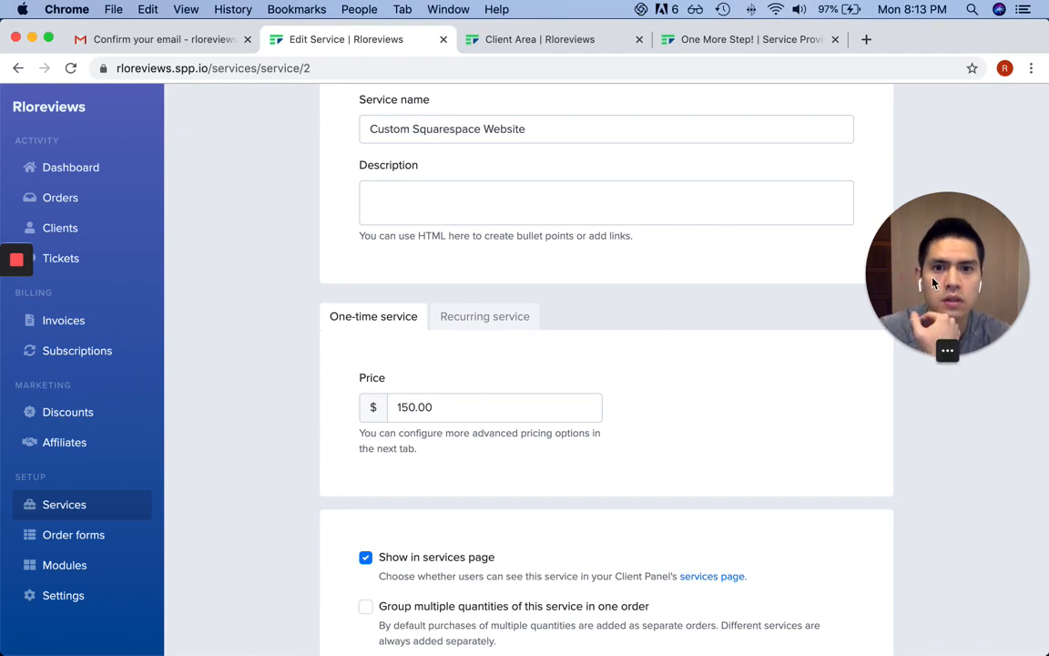
Change the service price from 150.00 to 100.00, save it, and view its intake form
drag(839, 249, 820, 527)
double_click(433, 409)
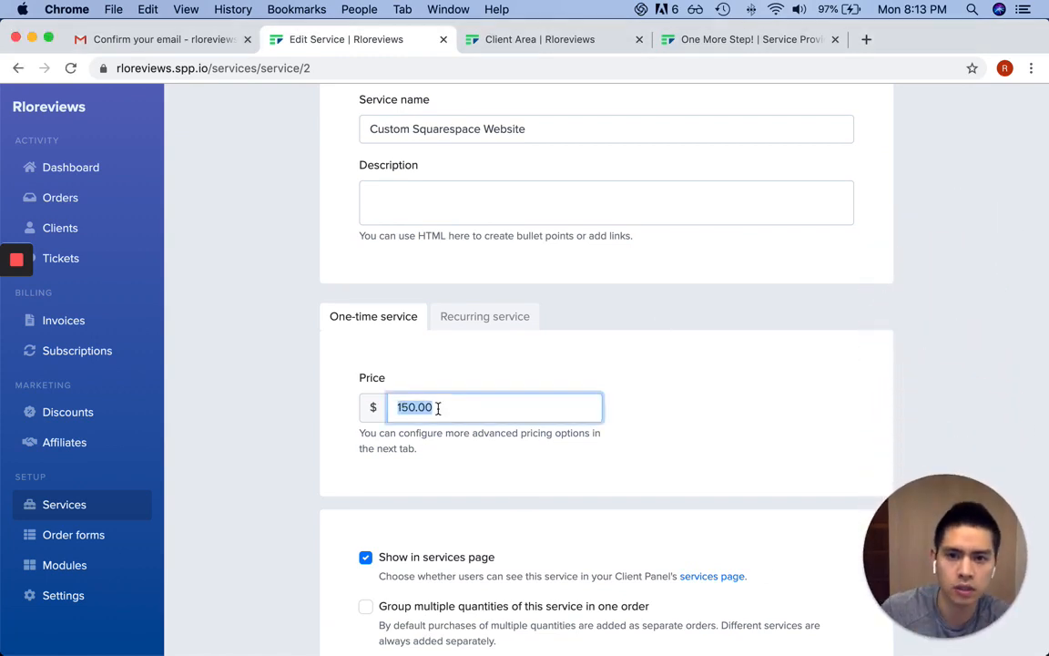
text(100)
scroll(504, 389, down, 3)
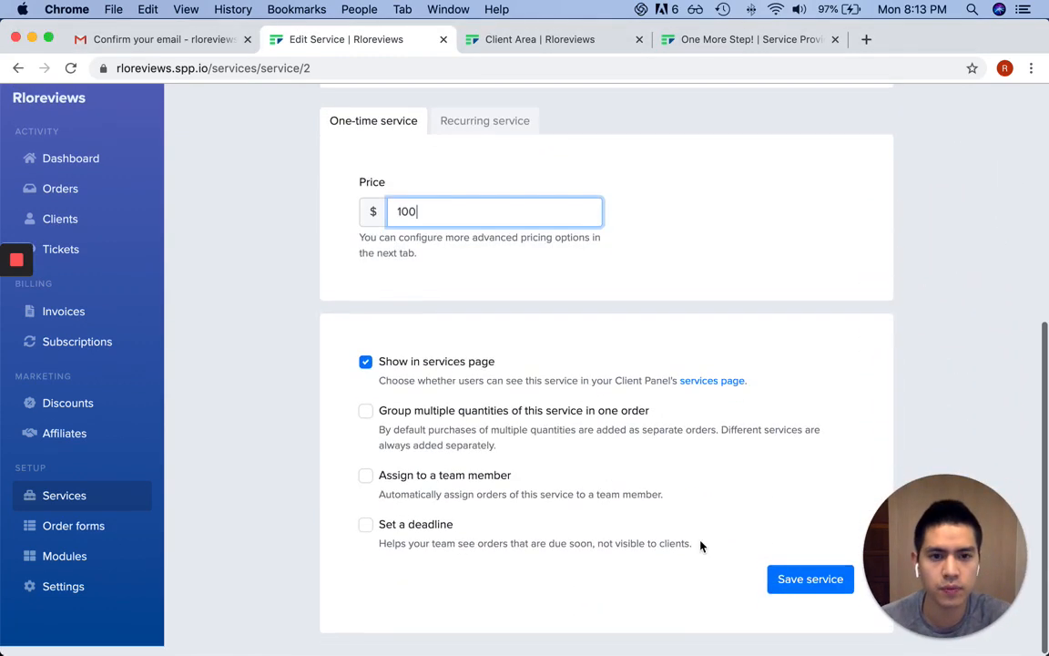
click(809, 590)
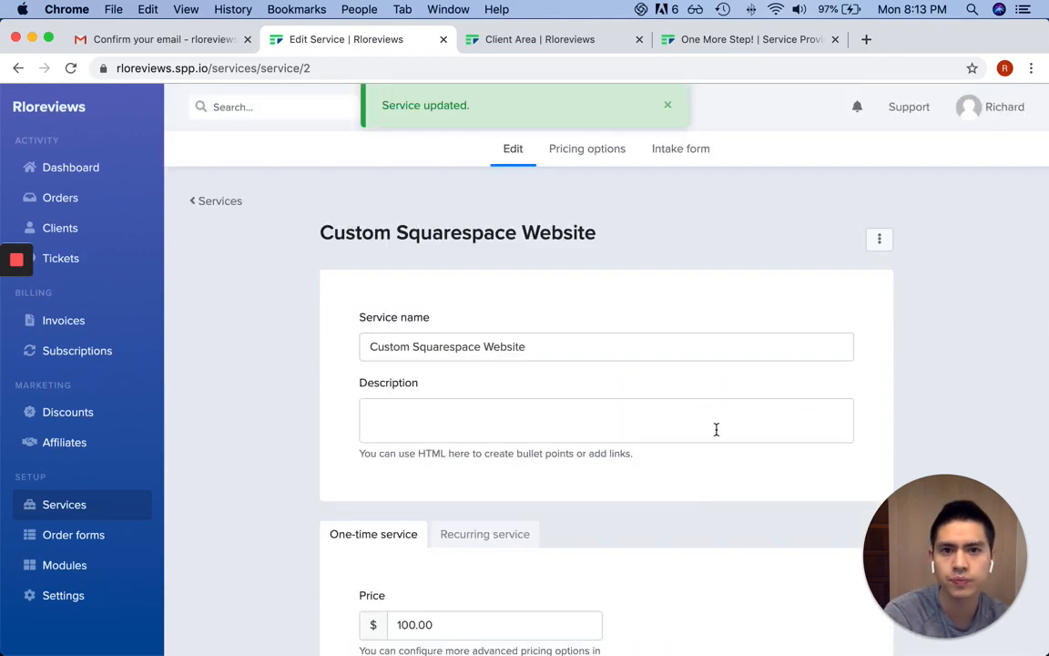
click(679, 152)
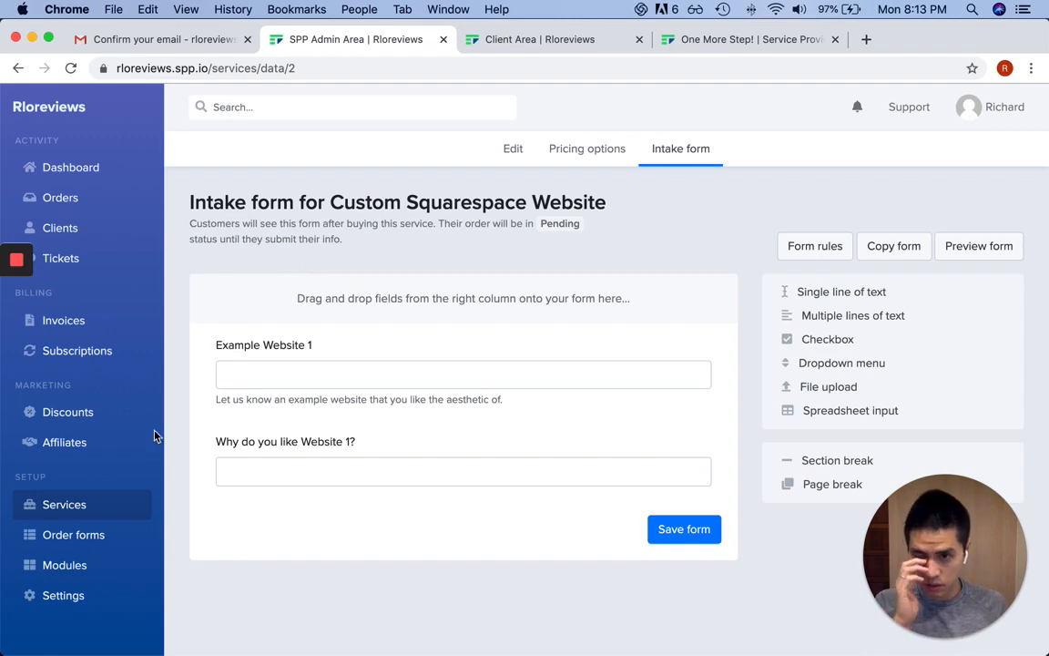
On the dashboard checklist, read the 'Creating an Order Form' help article, then close it
click(66, 170)
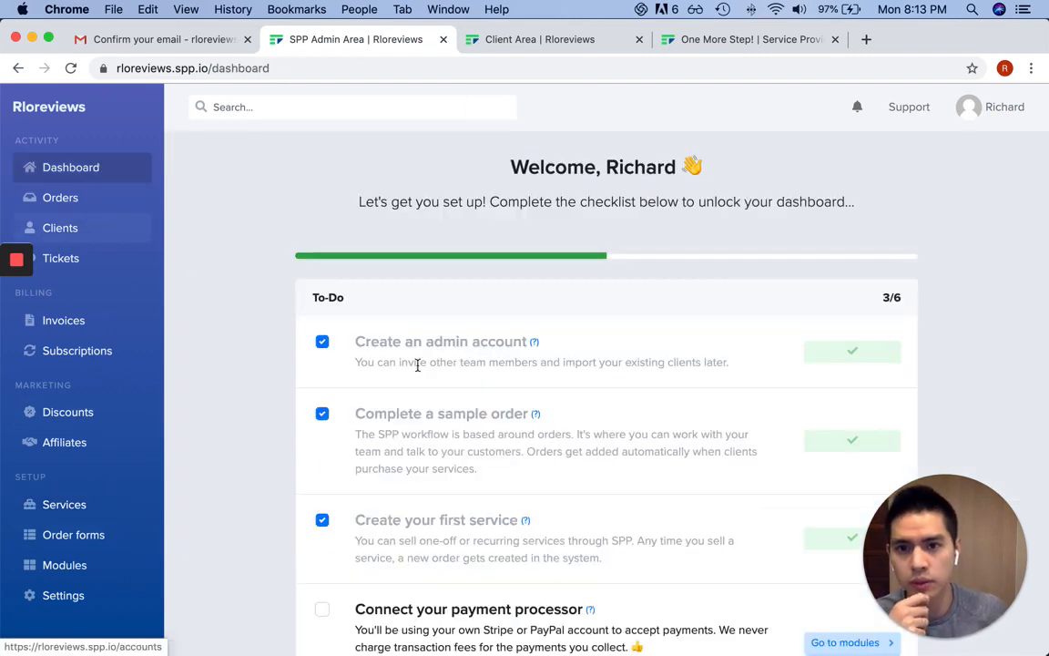
scroll(555, 376, down, 4)
scroll(555, 378, down, 5)
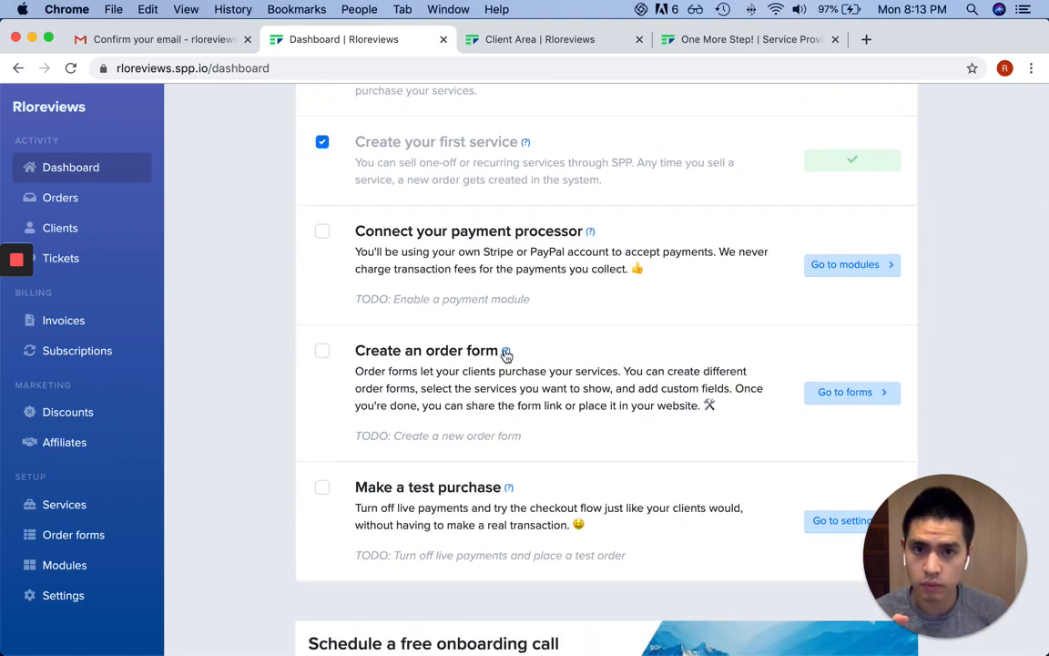
click(506, 355)
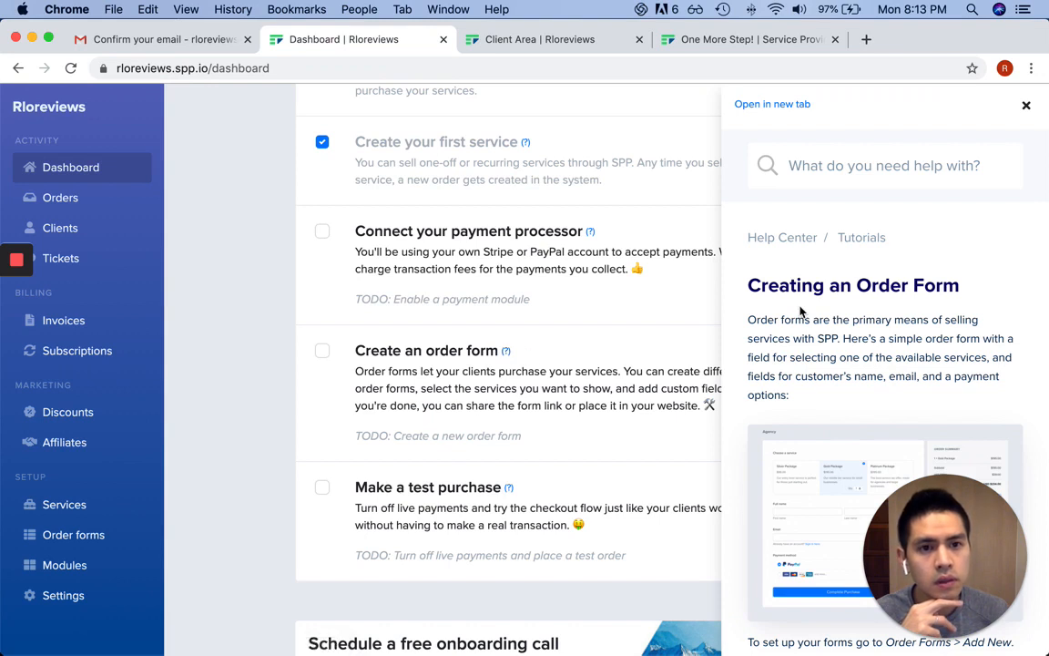
scroll(801, 312, down, 3)
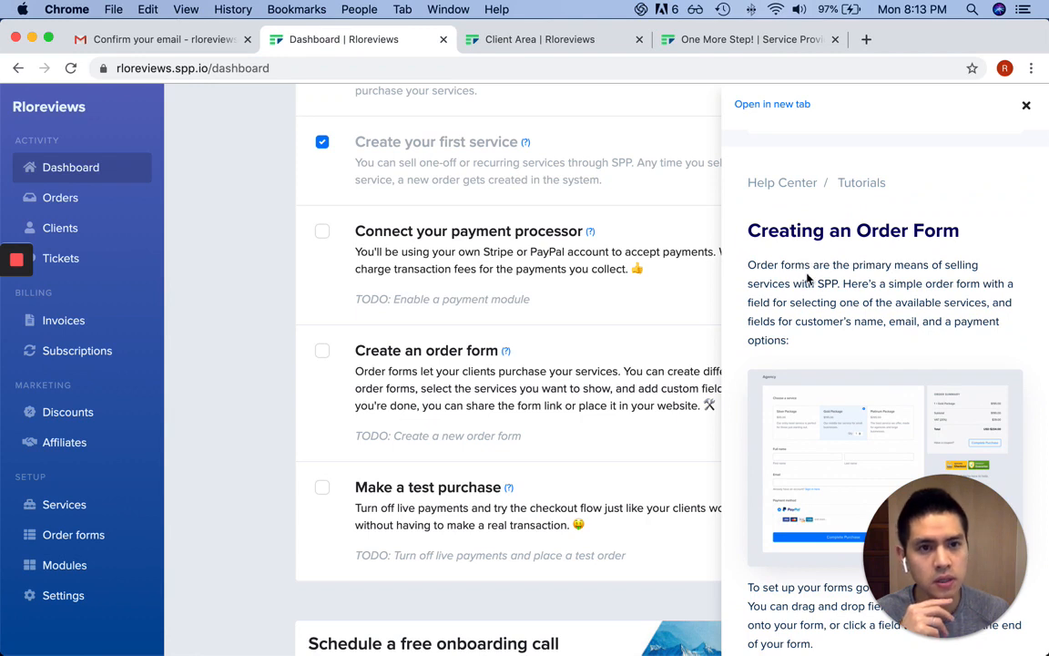
scroll(807, 278, down, 3)
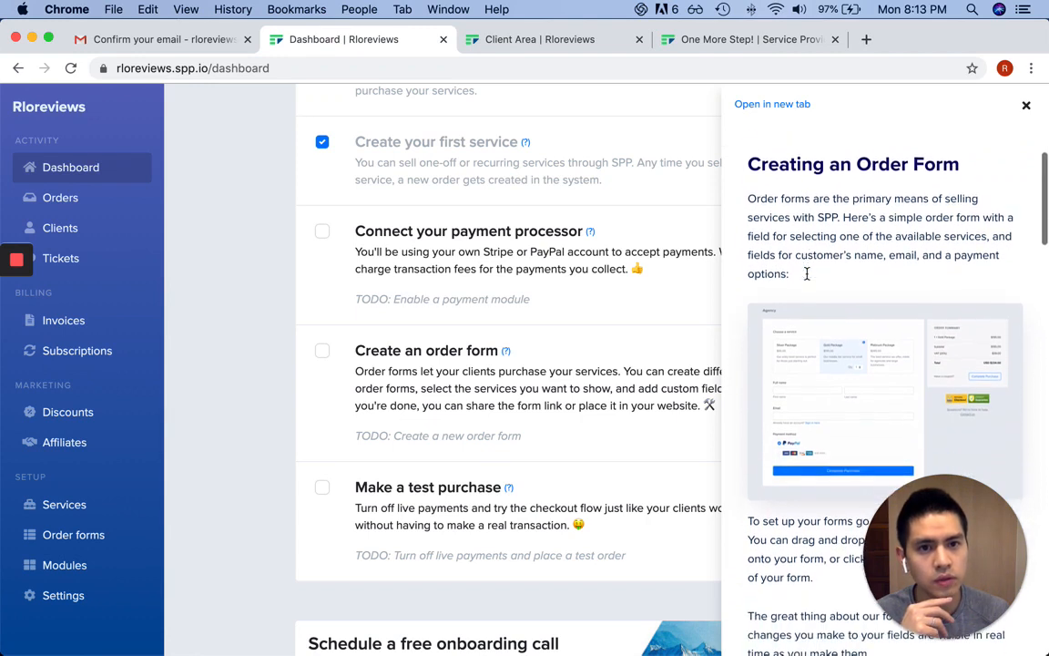
scroll(807, 274, down, 1)
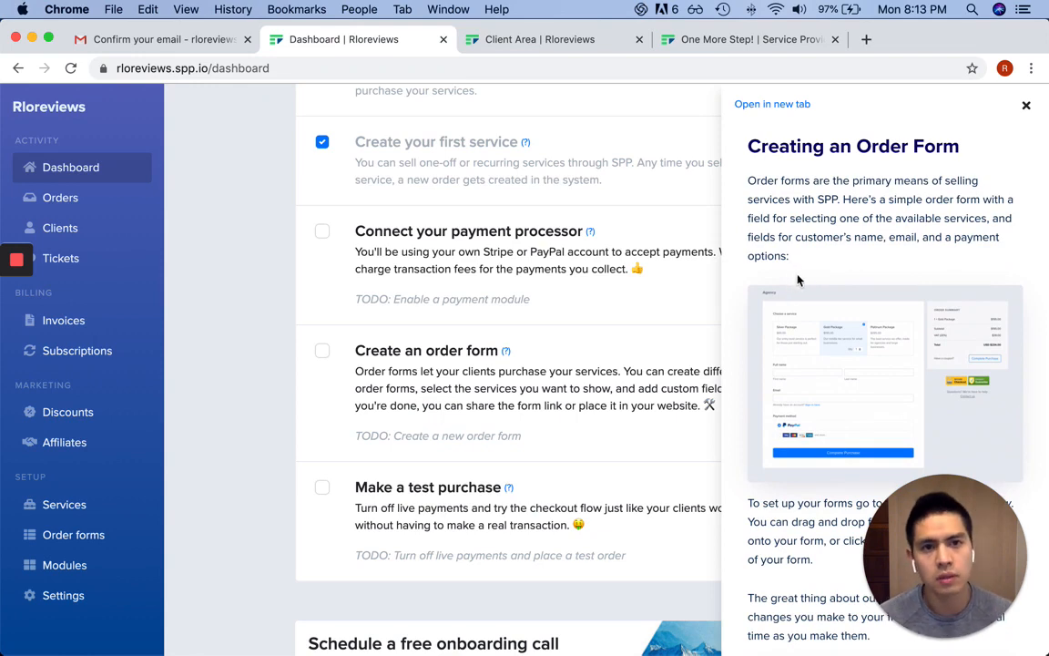
click(1026, 106)
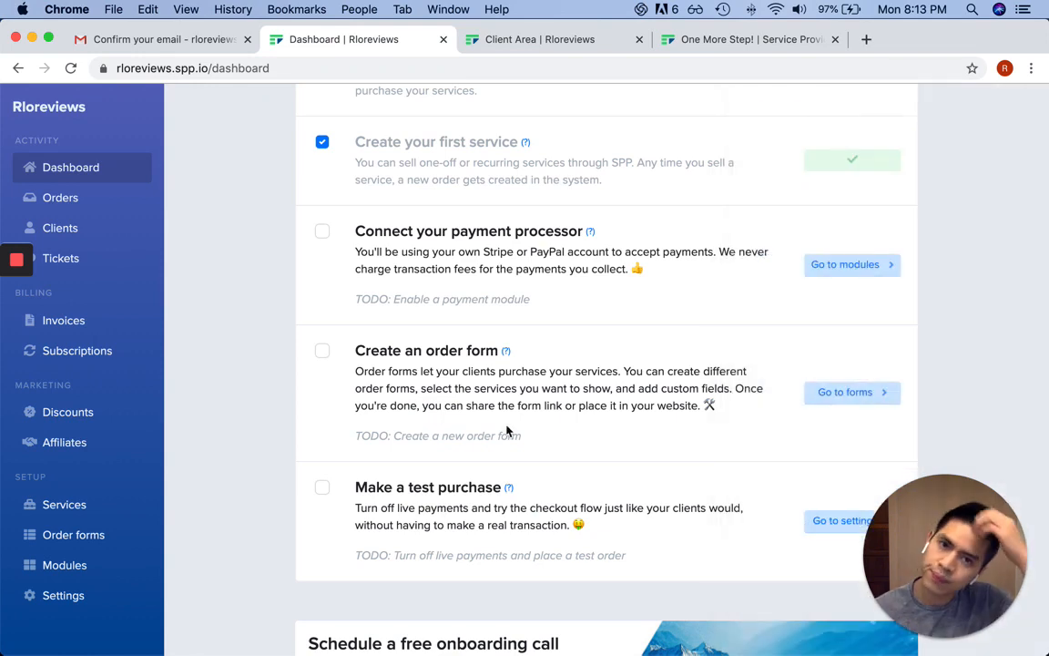
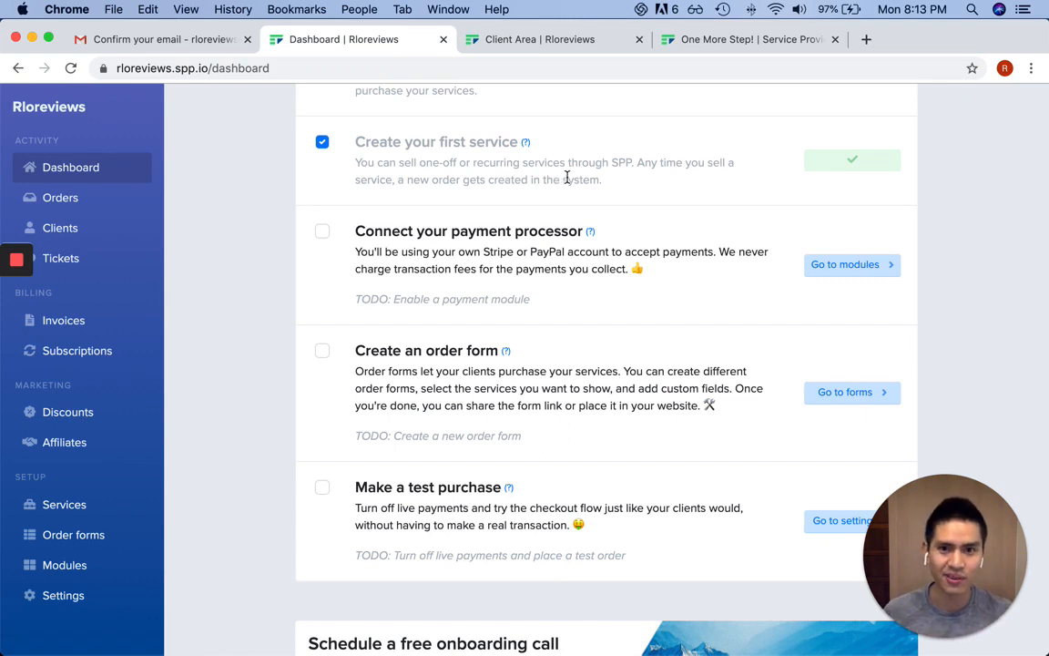
Start a new order form from the order forms list
click(812, 393)
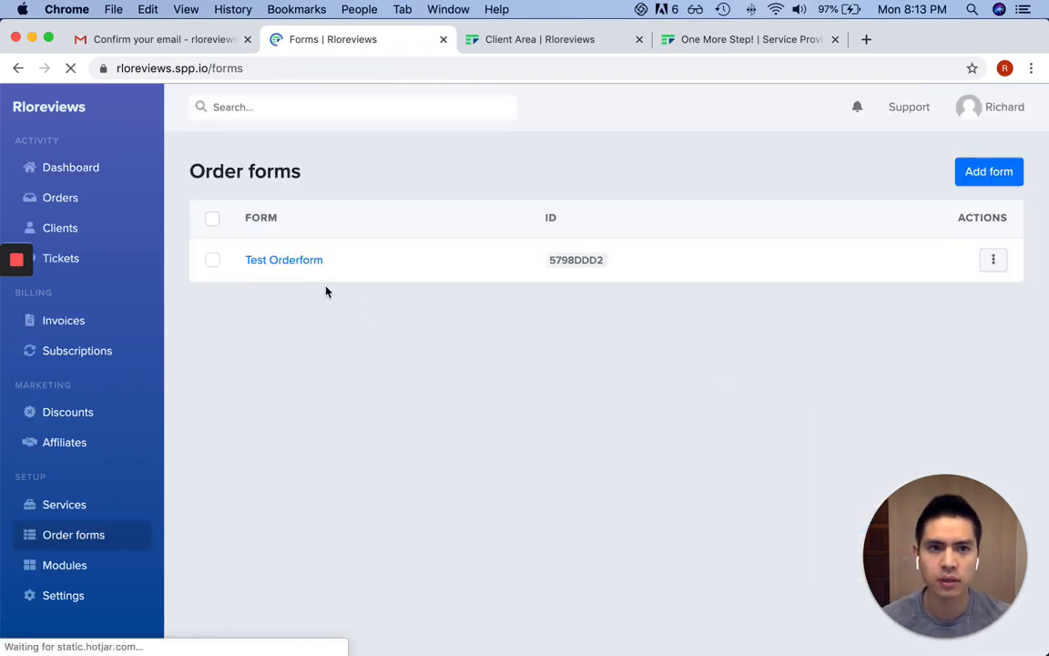
click(1011, 181)
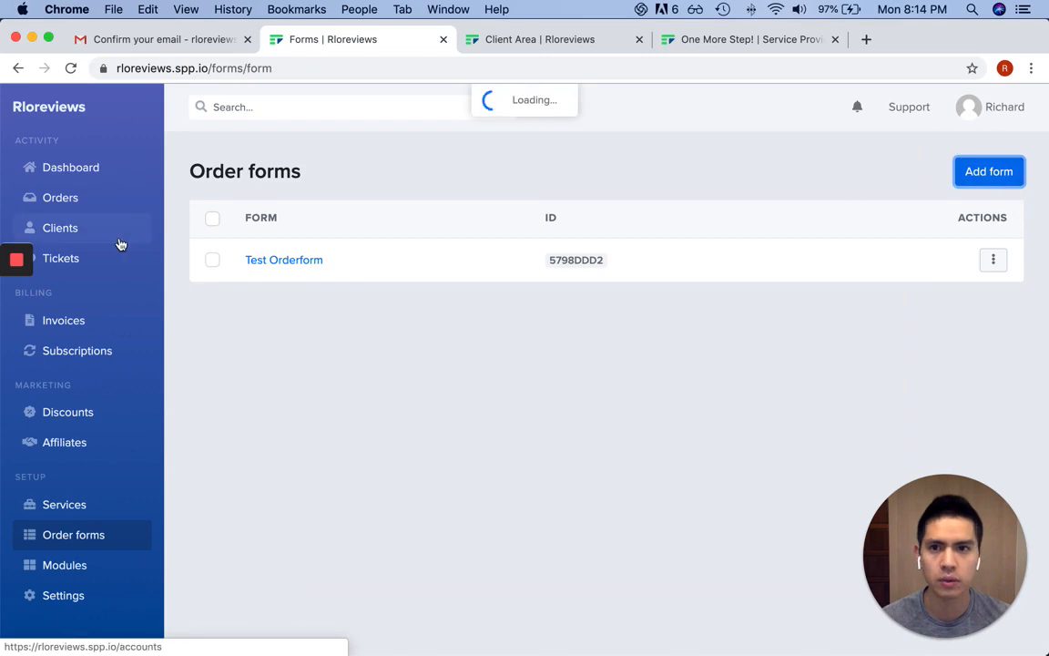
scroll(594, 269, down, 5)
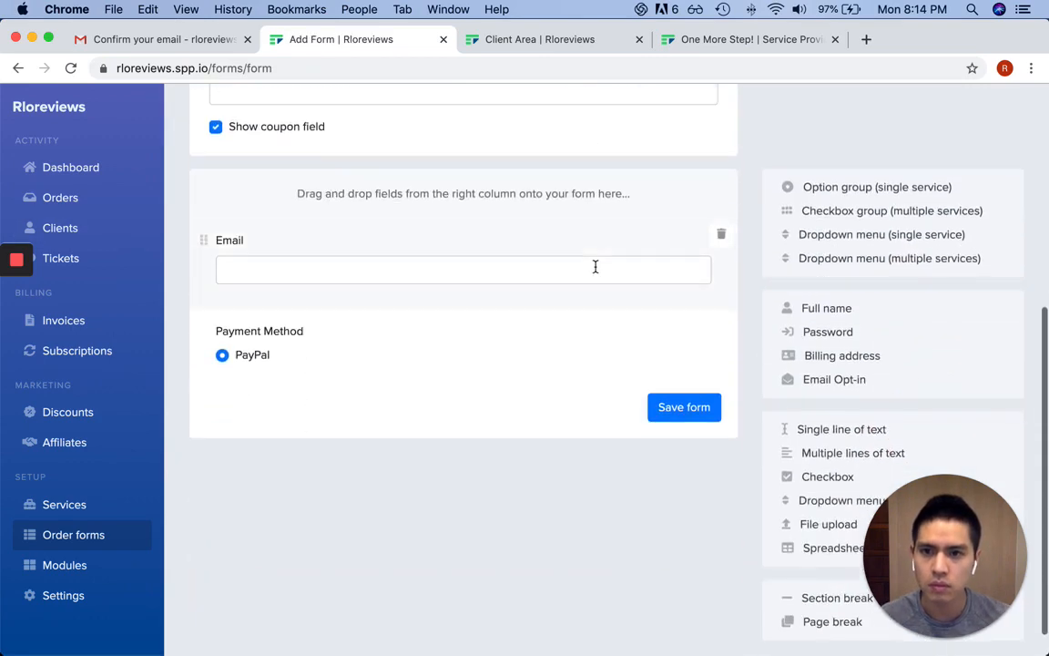
scroll(595, 265, up, 5)
Name the new form 'Custom Squarespace Website'
click(301, 311)
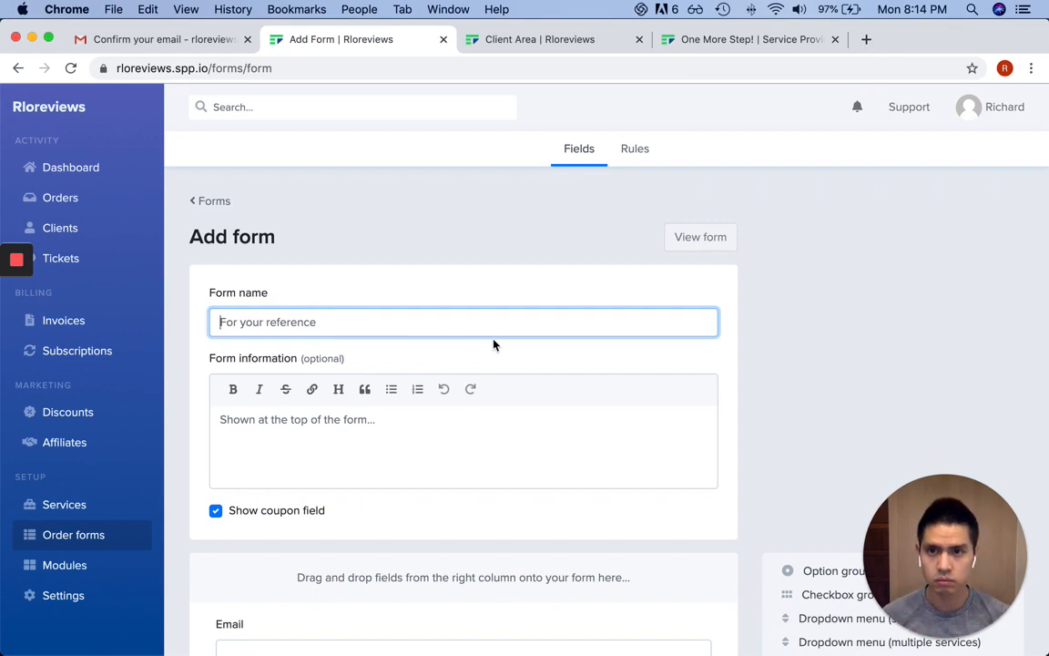
text(Web Design Services)
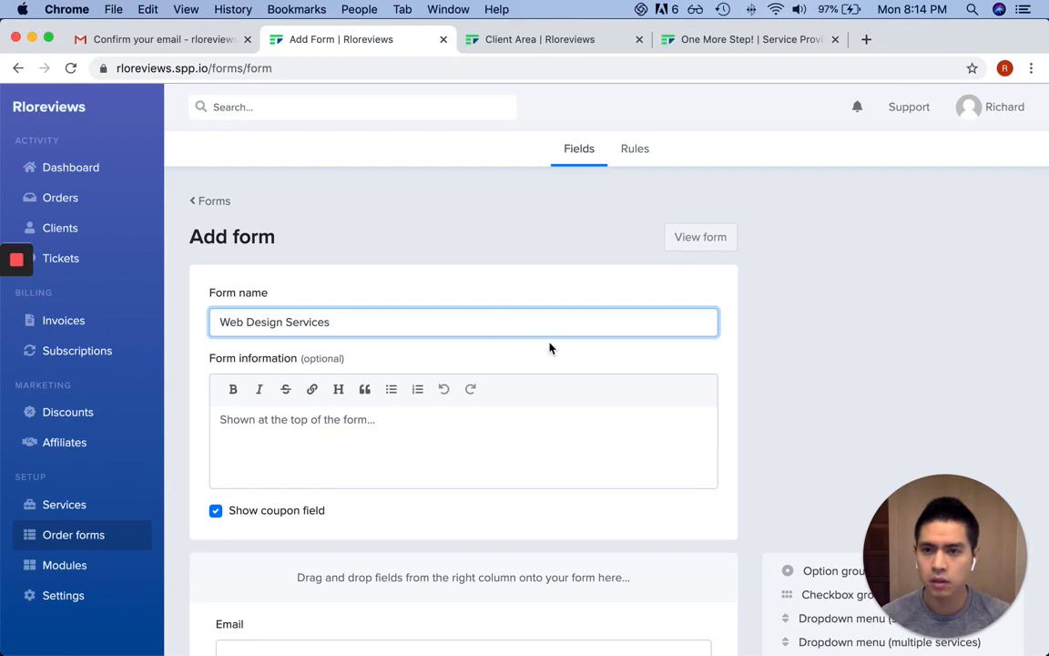
key(super+a)
scroll(466, 312, down, 1)
text(Custom)
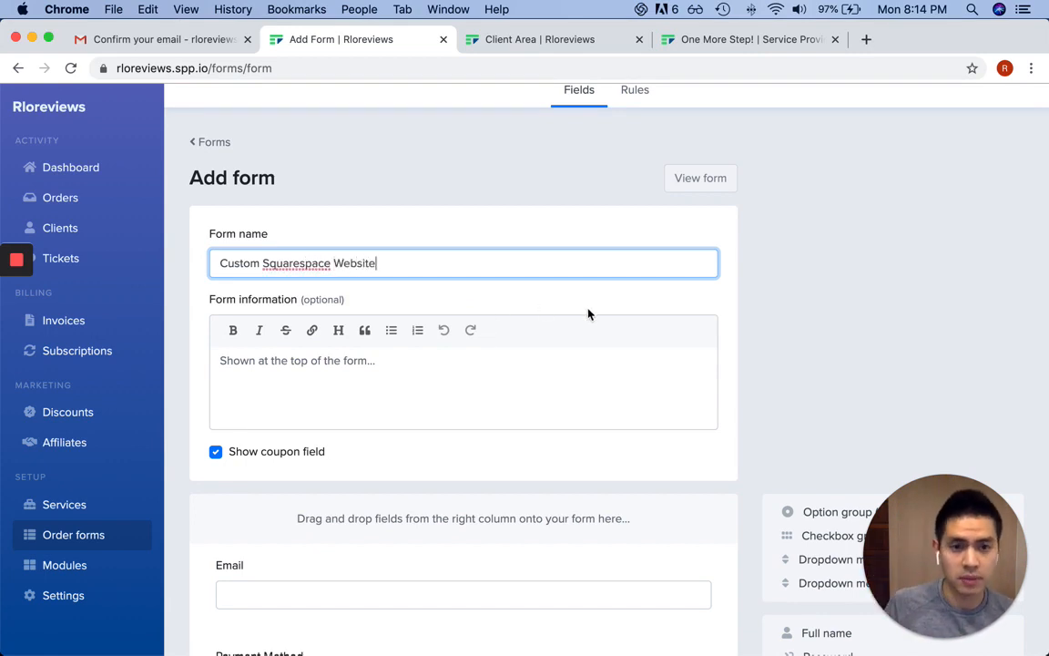
scroll(608, 302, down, 1)
scroll(606, 297, down, 3)
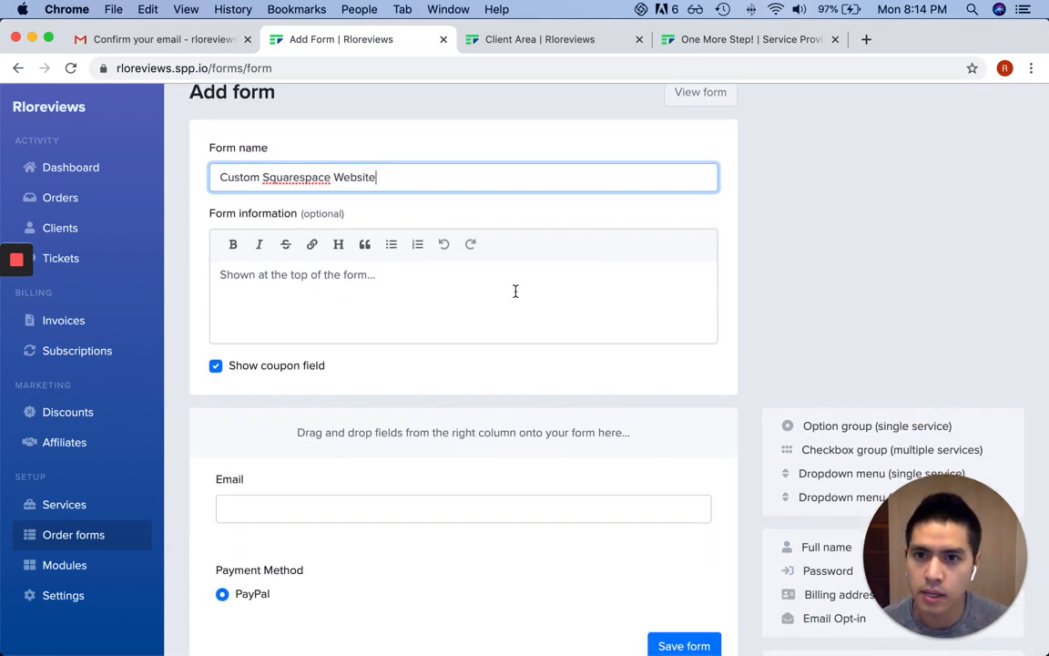
scroll(538, 268, down, 5)
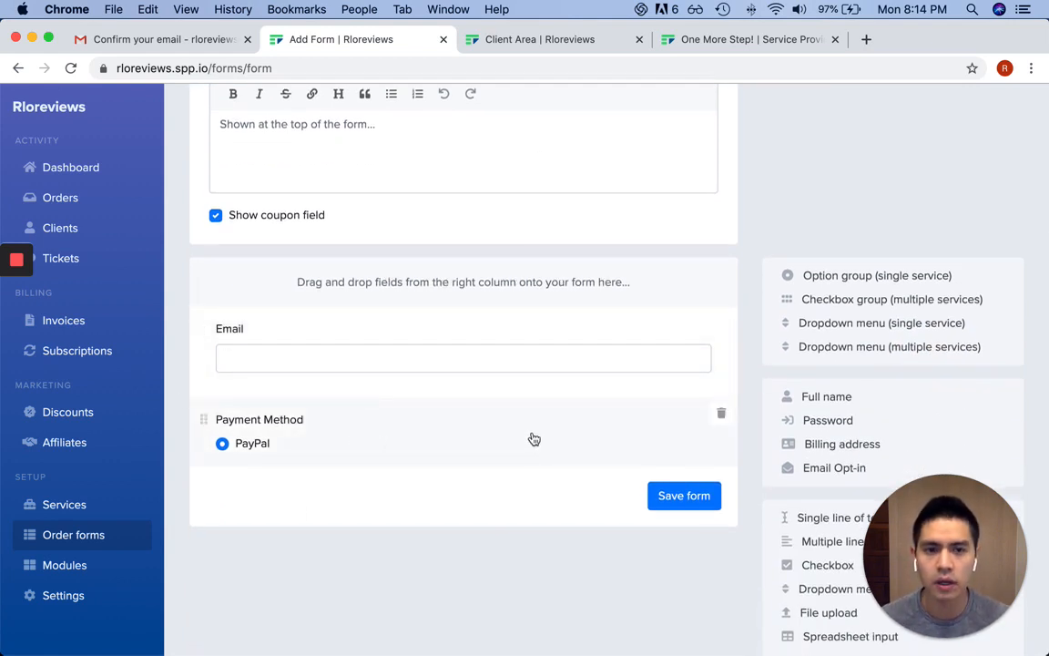
scroll(629, 383, down, 1)
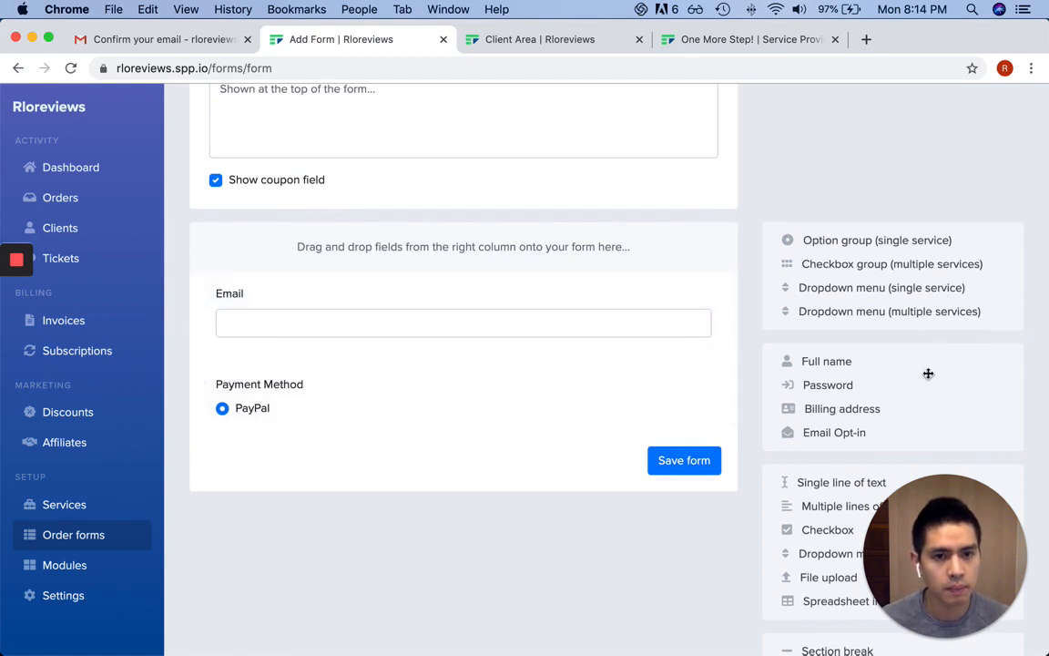
Add a Full name field above the Email field
scroll(928, 373, down, 1)
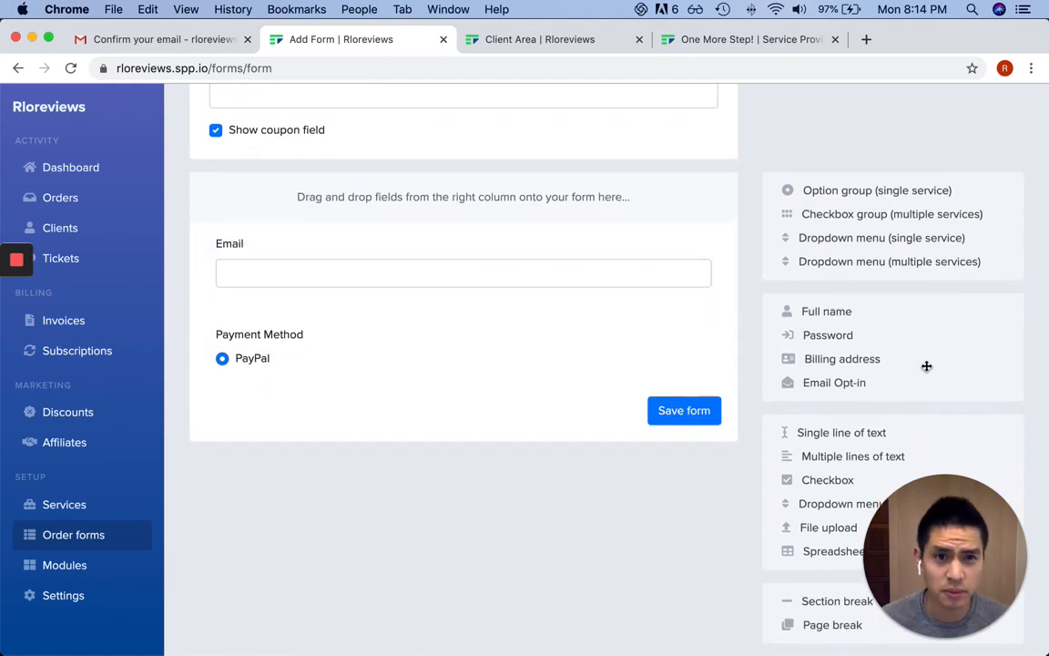
drag(855, 314, 321, 244)
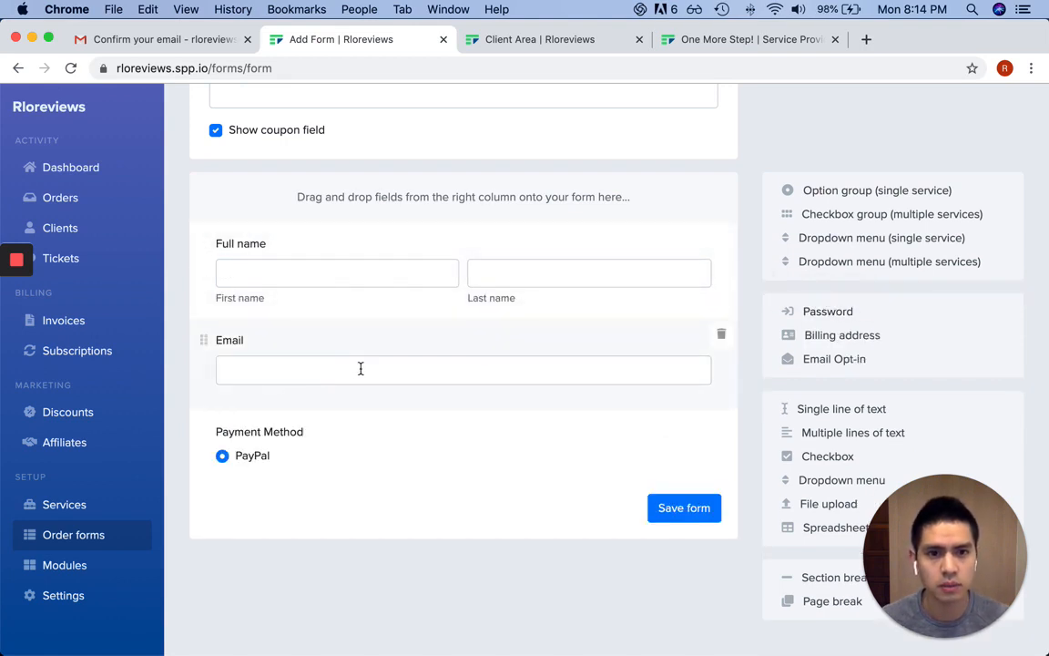
scroll(967, 366, down, 1)
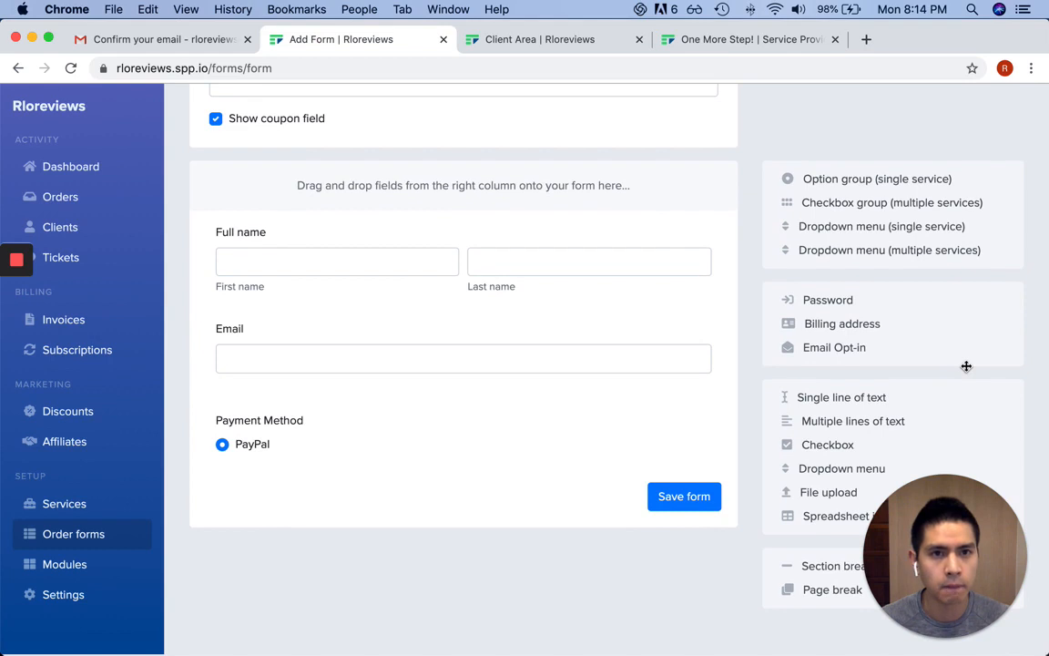
scroll(799, 206, up, 1)
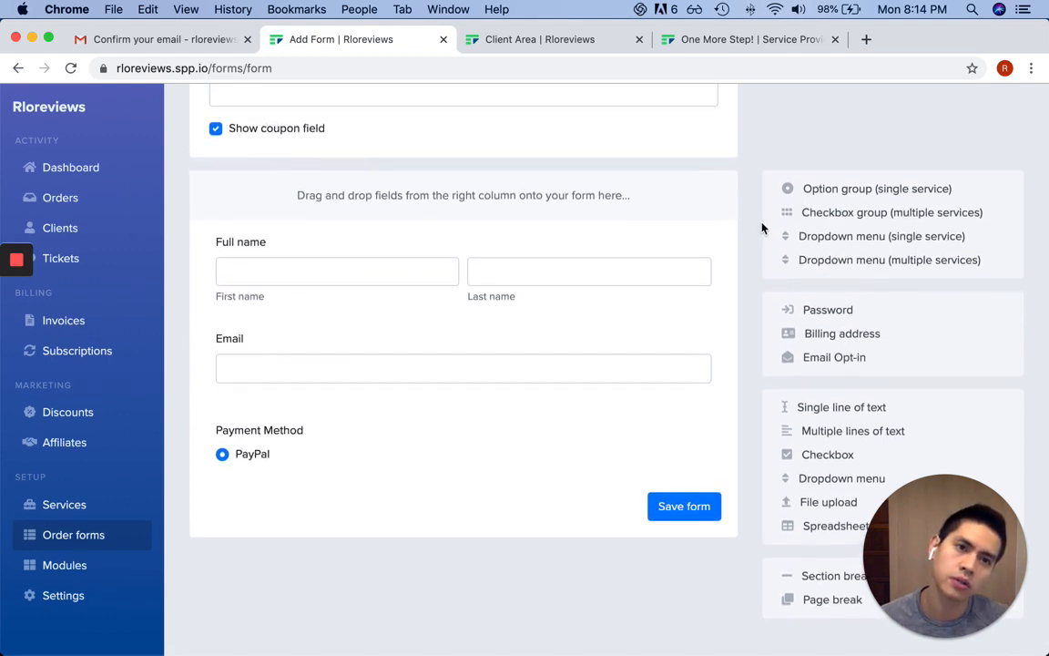
scroll(762, 228, up, 2)
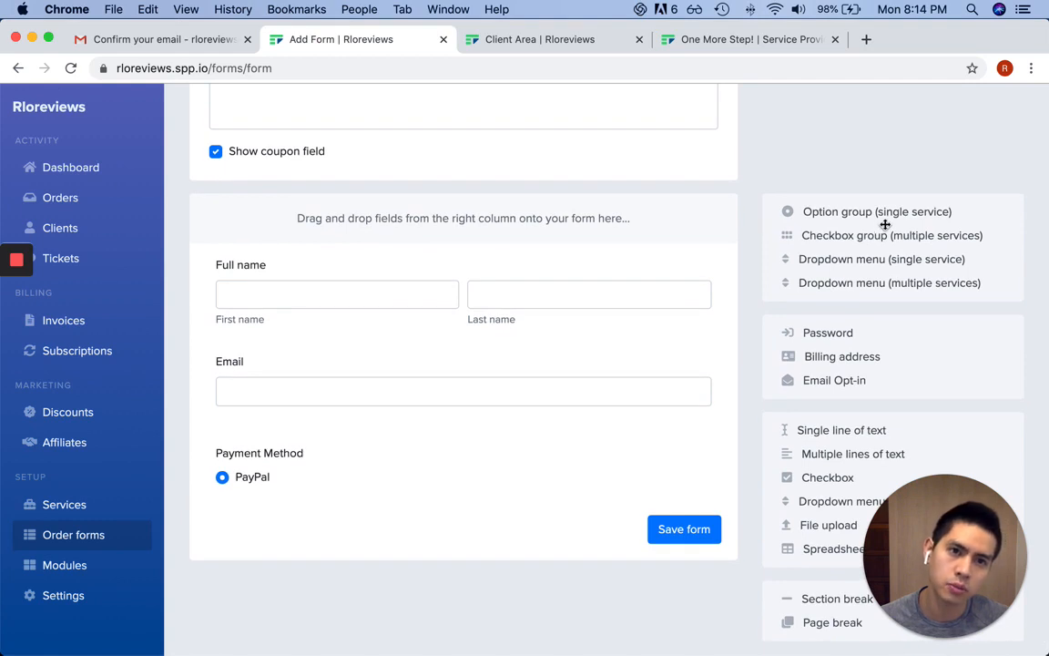
scroll(884, 224, up, 1)
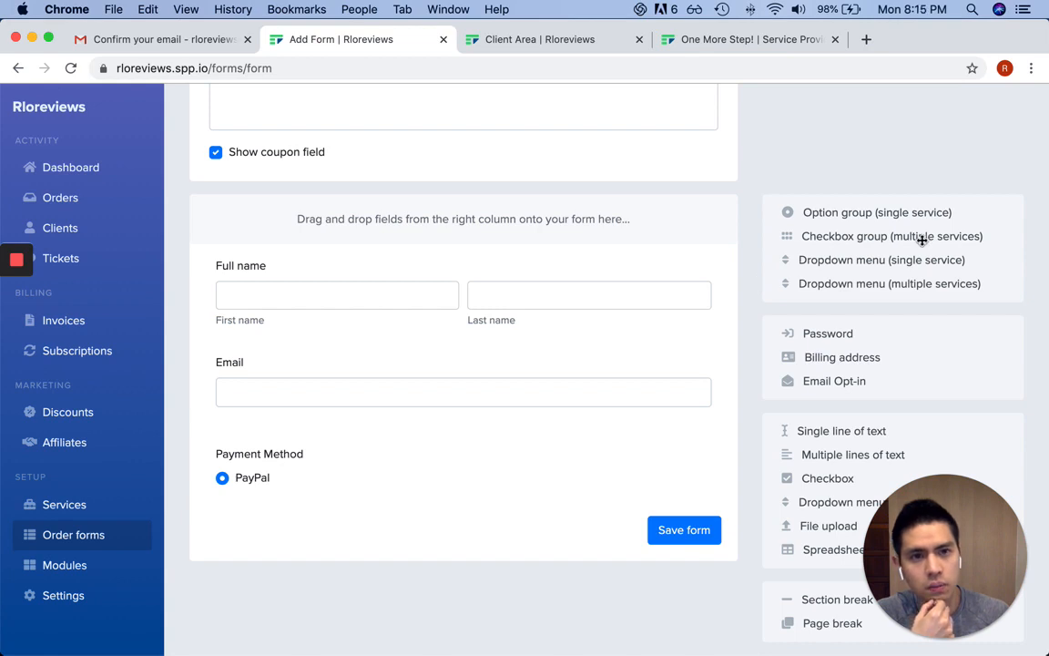
Add a multiple-services checkbox group above Payment Method, including Custom Squarespace Website
drag(920, 237, 474, 469)
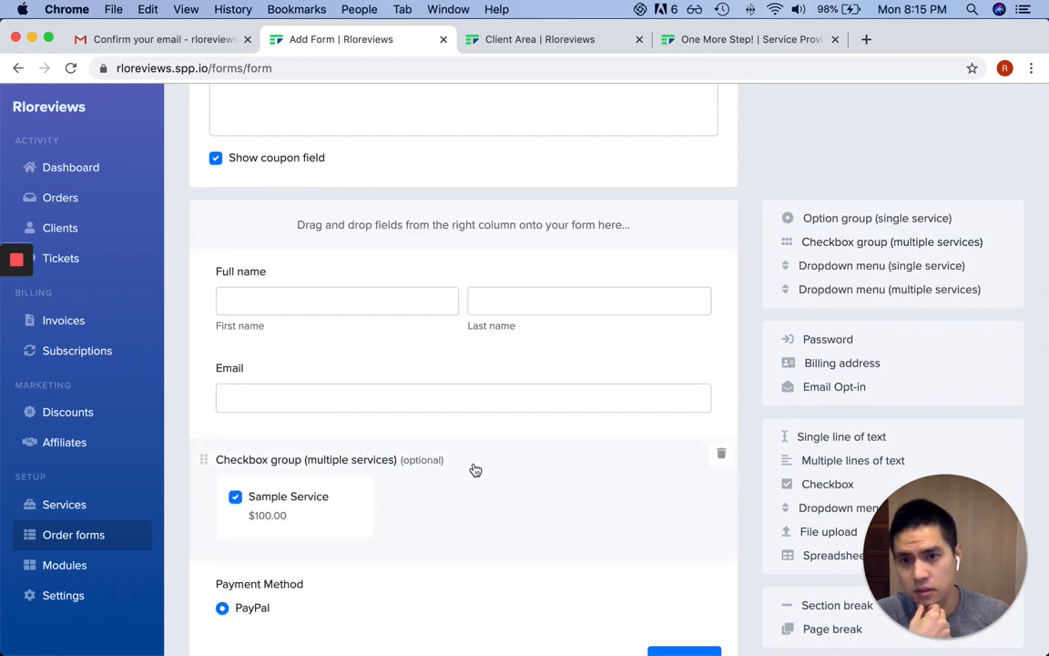
click(457, 505)
scroll(578, 501, down, 1)
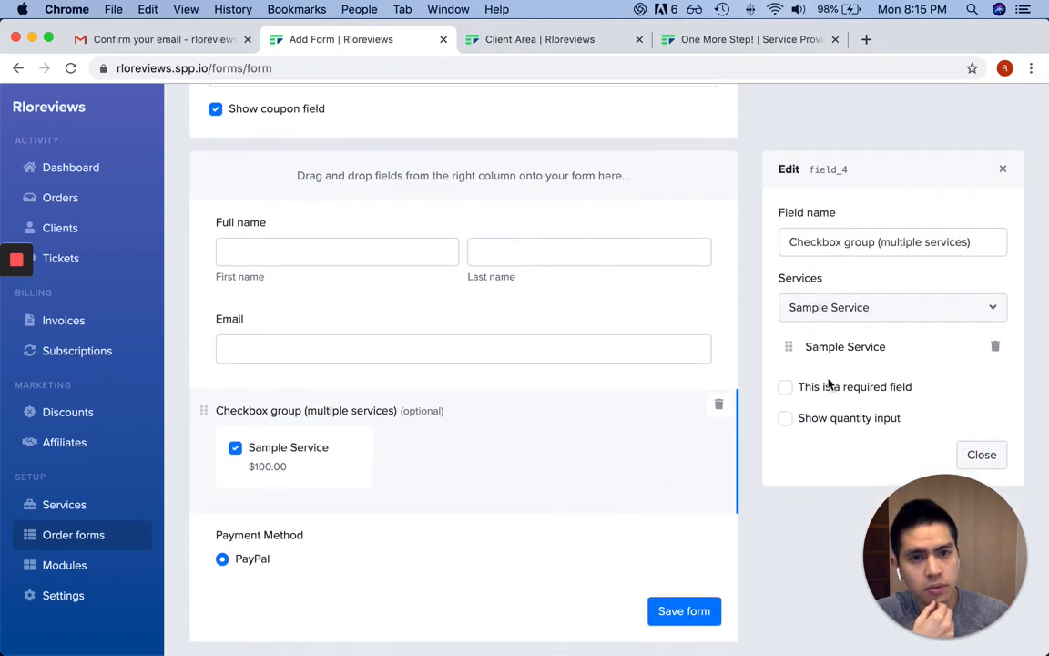
click(925, 311)
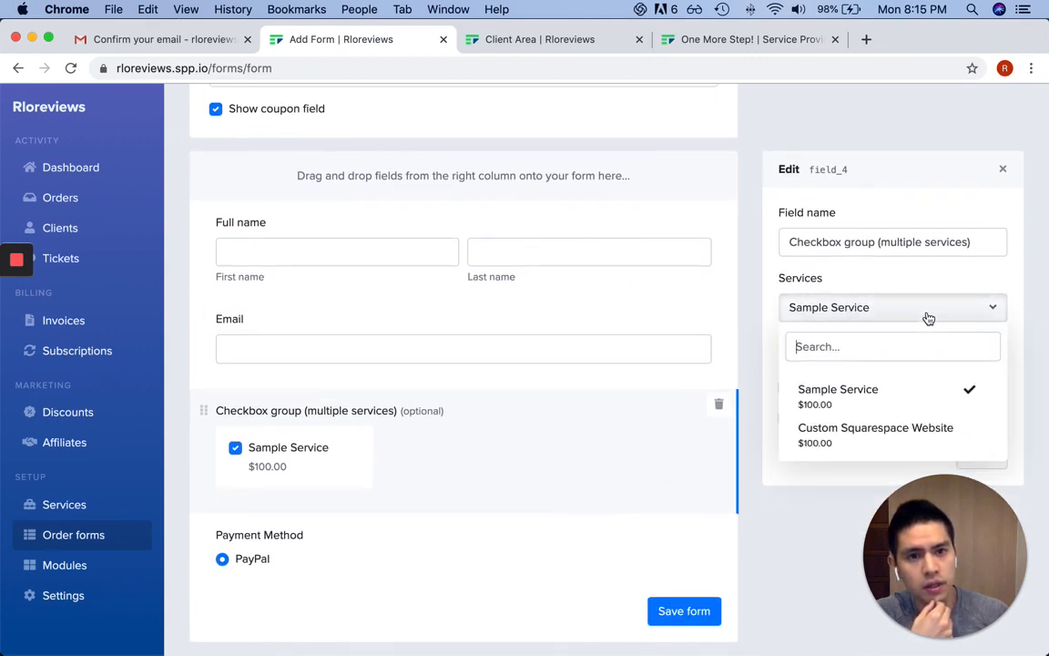
click(843, 430)
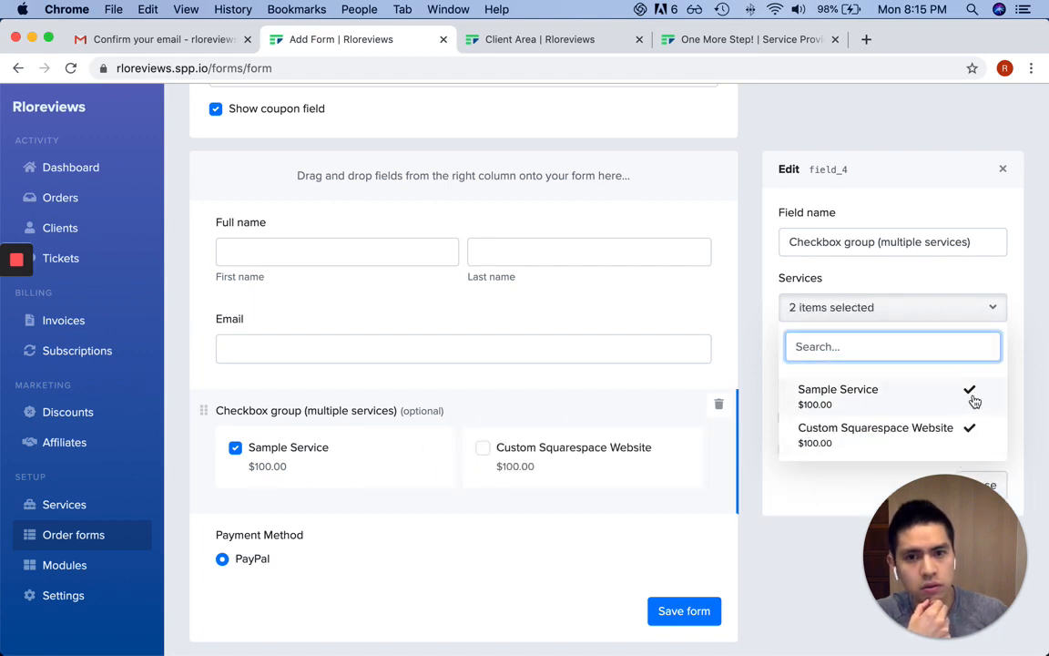
click(909, 307)
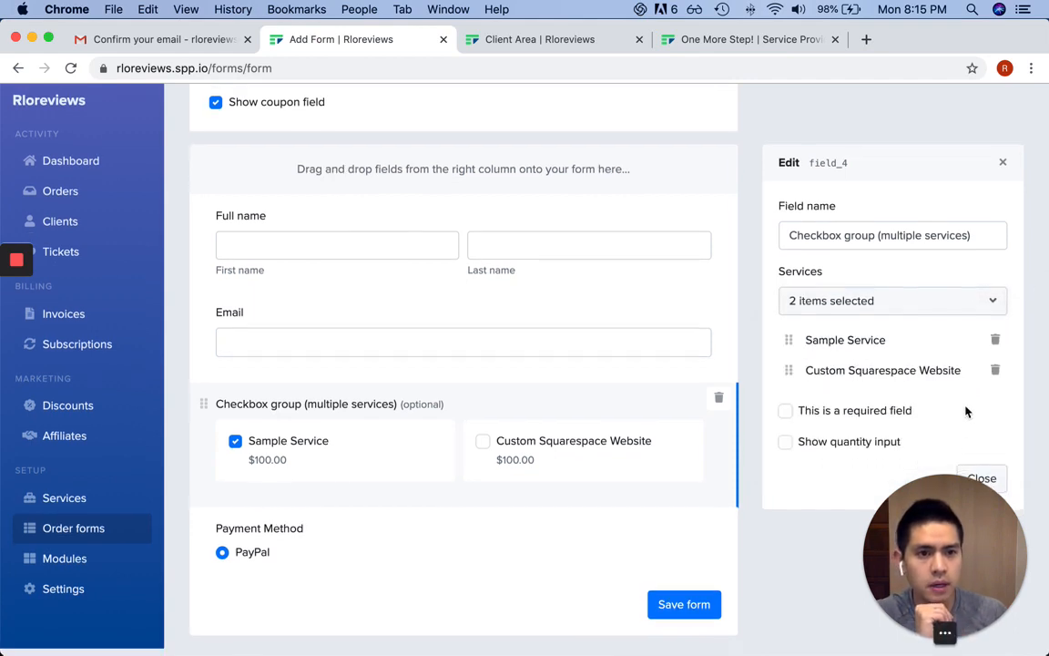
Adjust the checkbox group field's settings and close its editor
click(1004, 478)
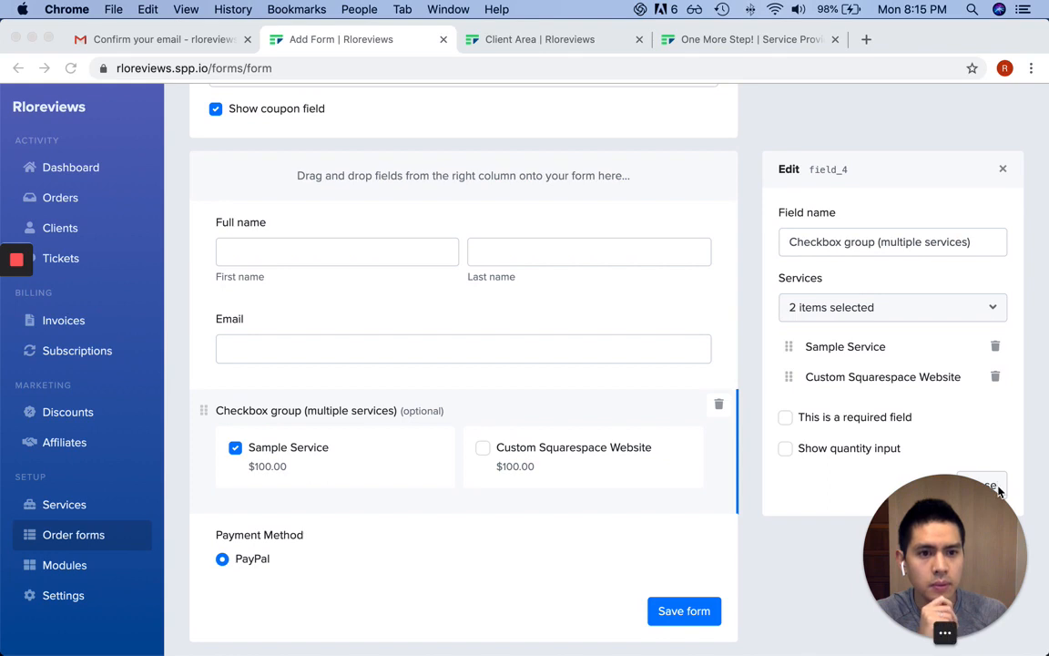
drag(977, 517, 899, 521)
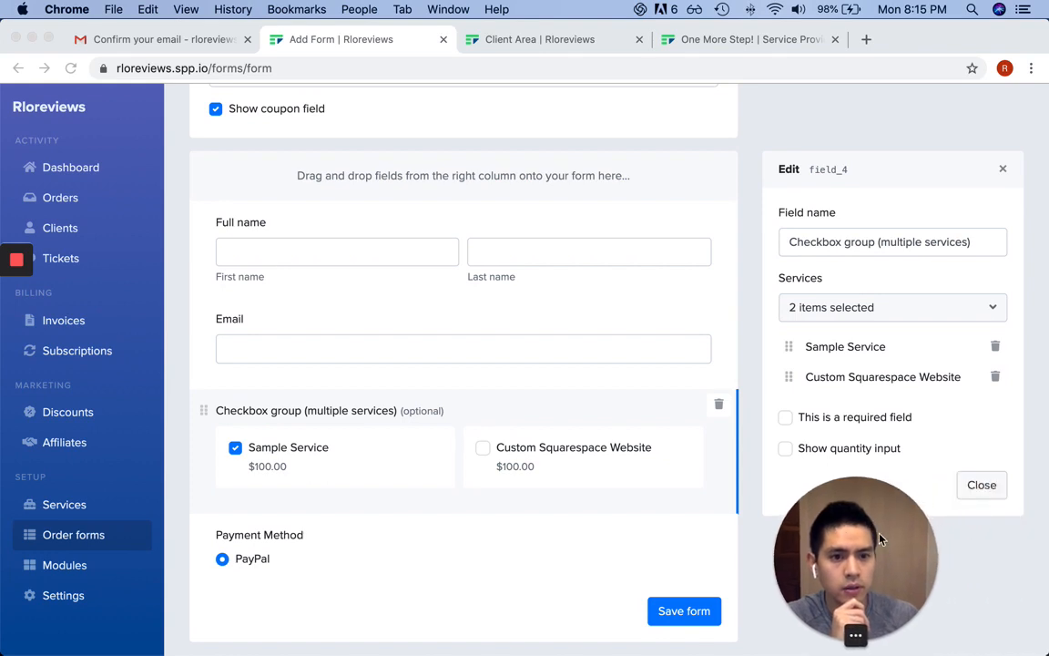
click(982, 490)
click(983, 489)
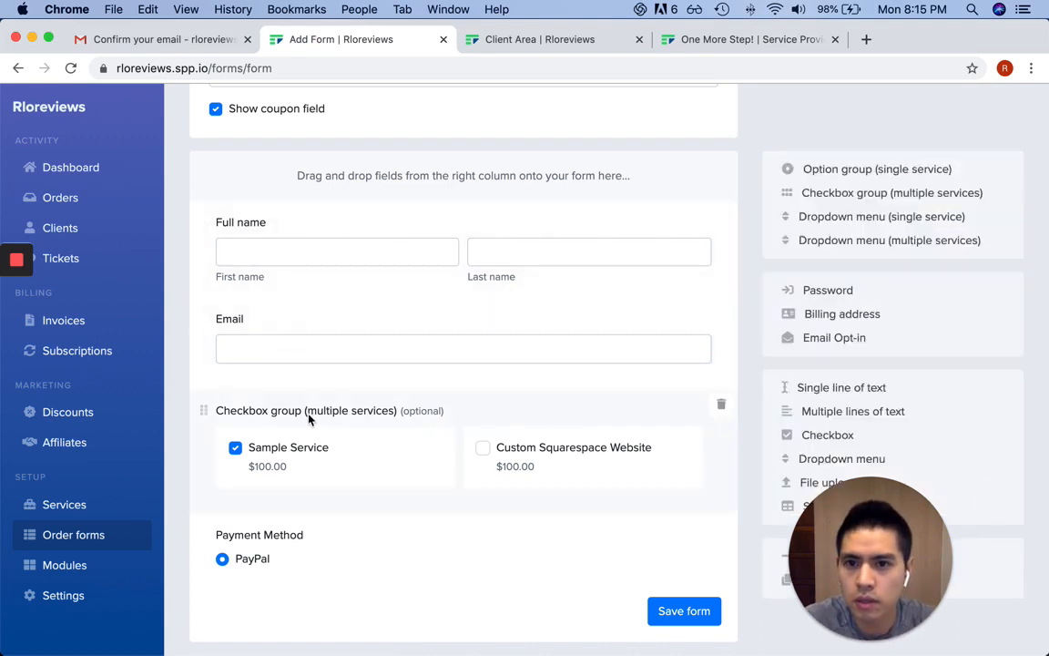
drag(891, 510, 973, 499)
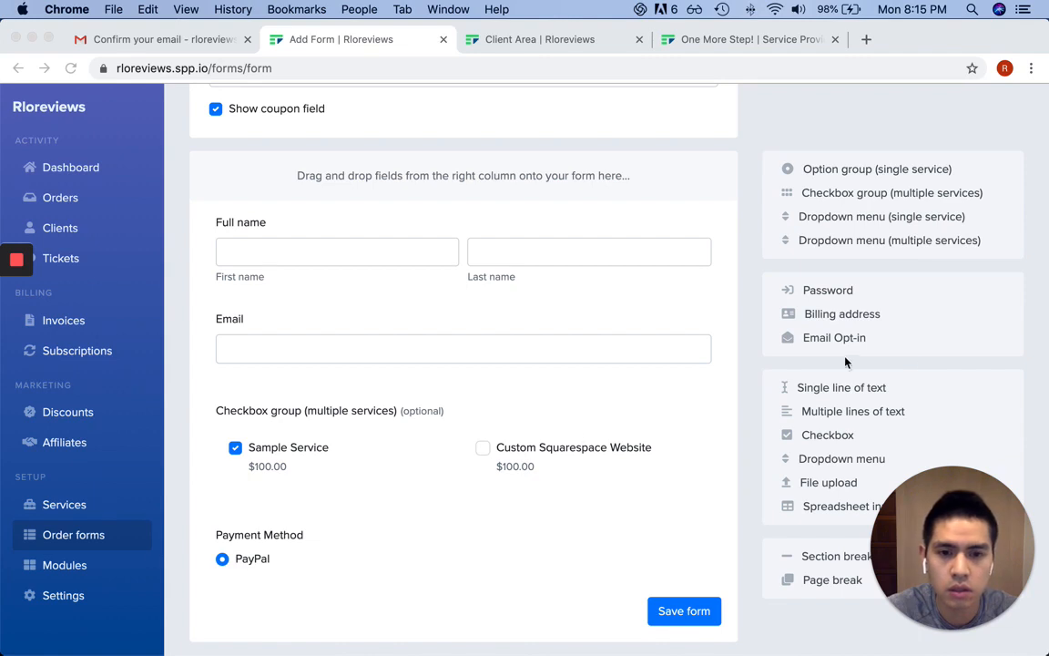
click(553, 564)
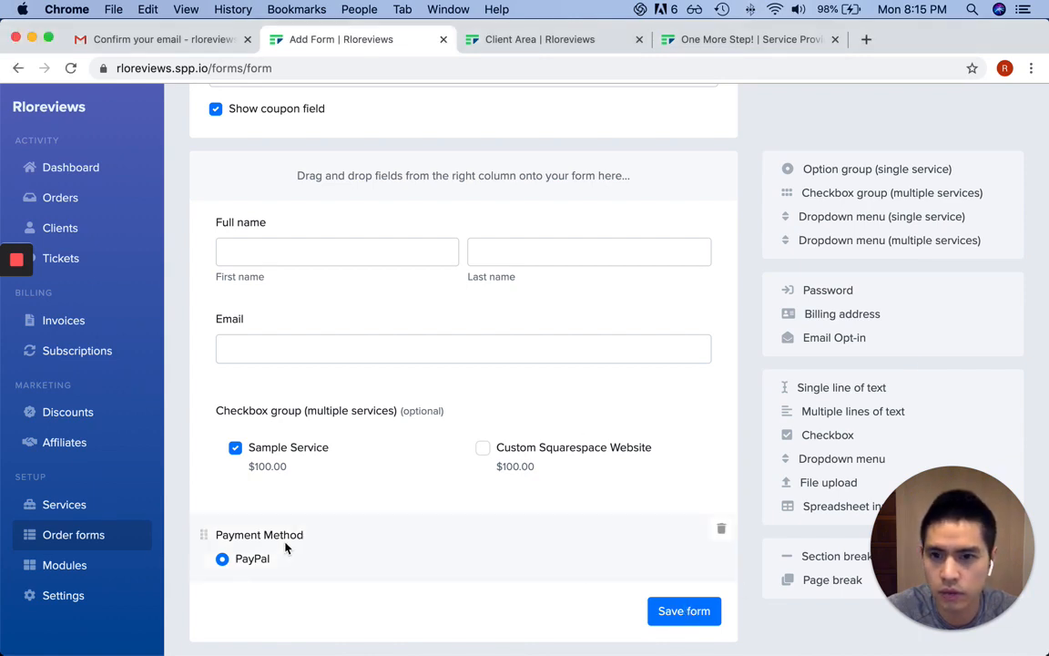
Save the form, open its order link in a new tab, and close the old client tab
click(674, 605)
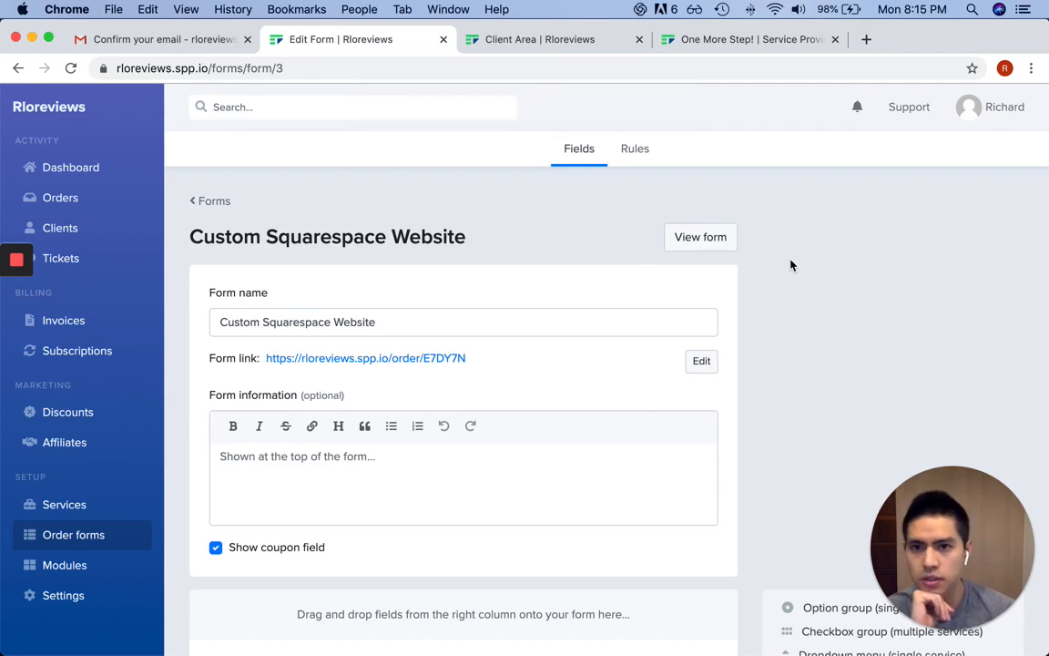
scroll(791, 264, down, 1)
scroll(791, 264, down, 2)
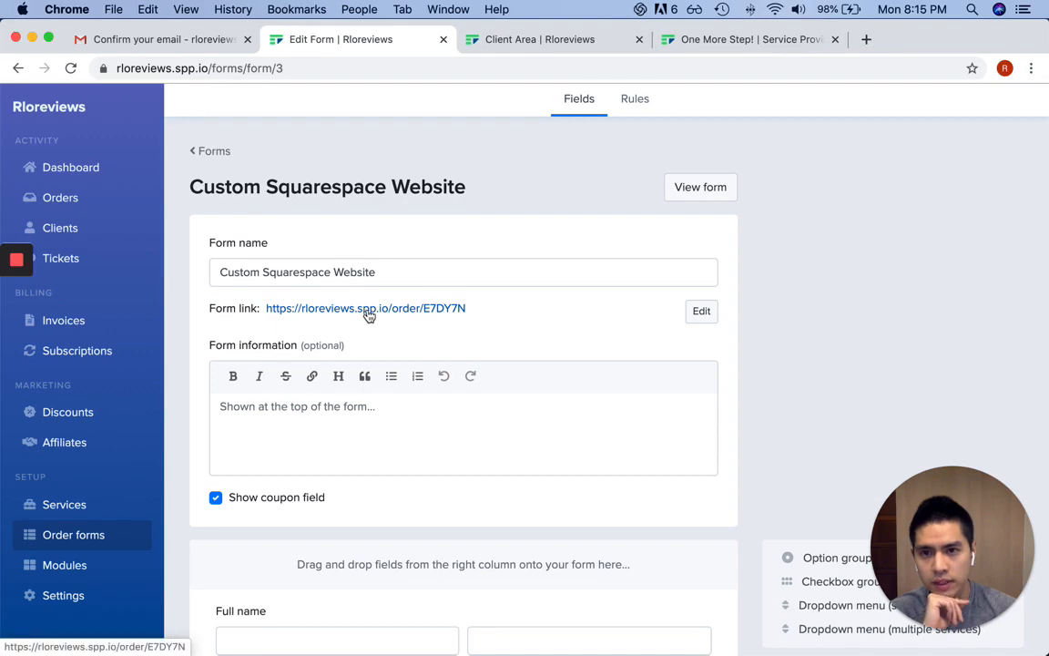
scroll(369, 314, down, 10)
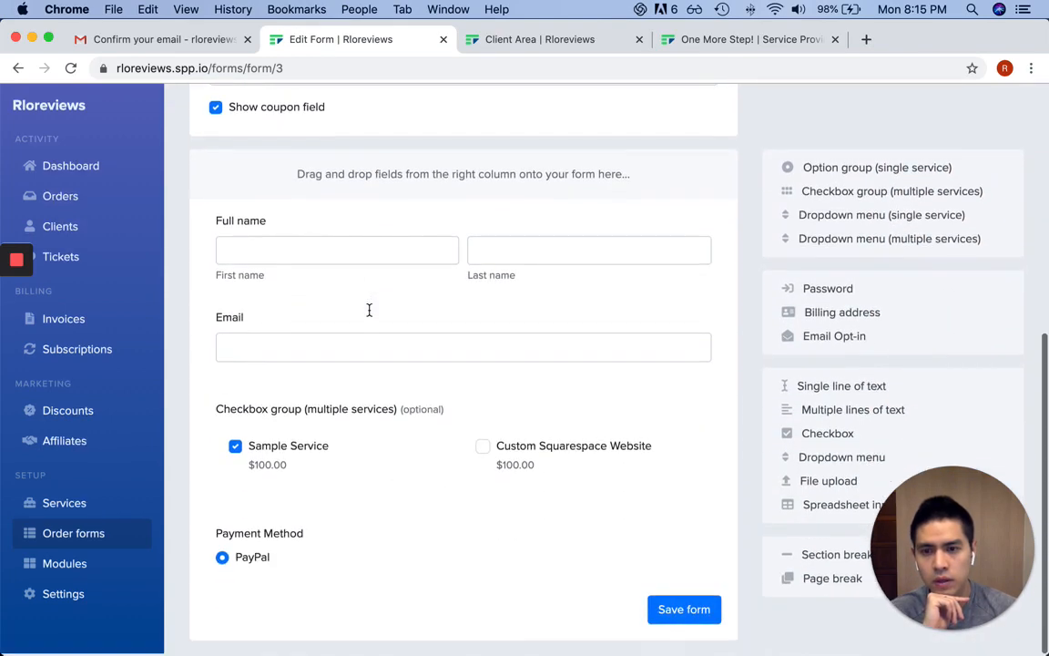
scroll(371, 316, up, 10)
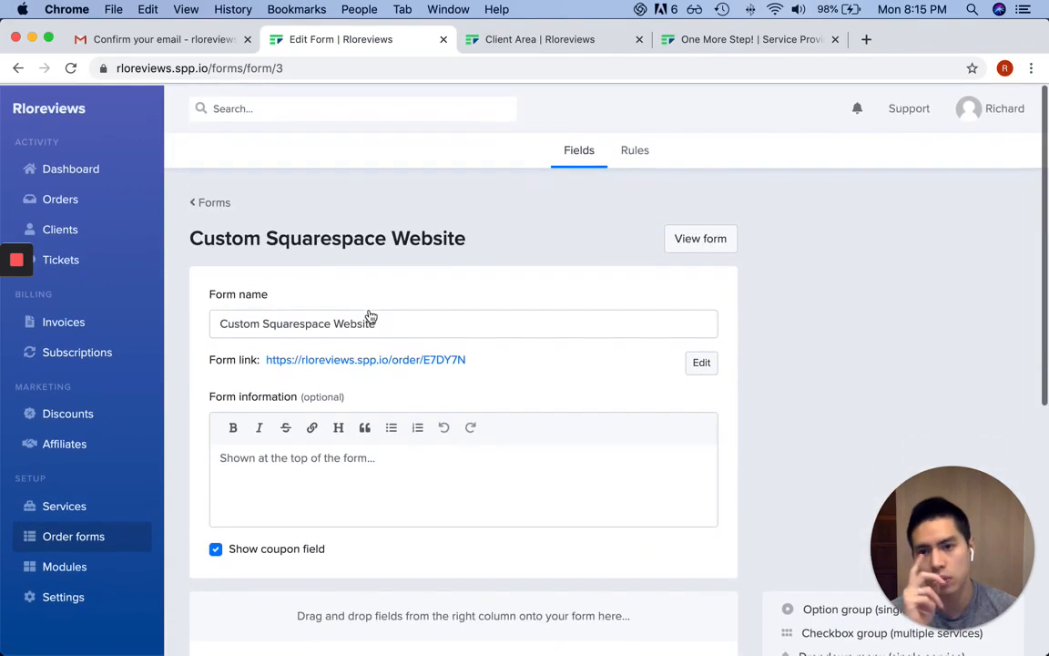
super+click(412, 357)
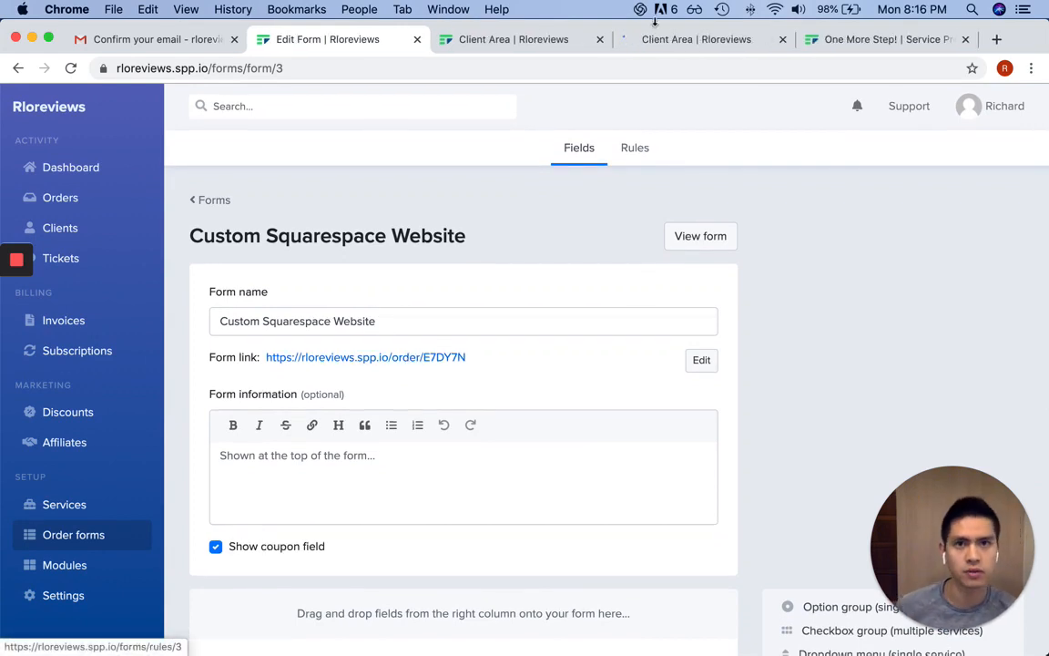
click(600, 39)
Tick Sample Service and Custom Squarespace Website on the order page for a USD $200.00 total
click(518, 45)
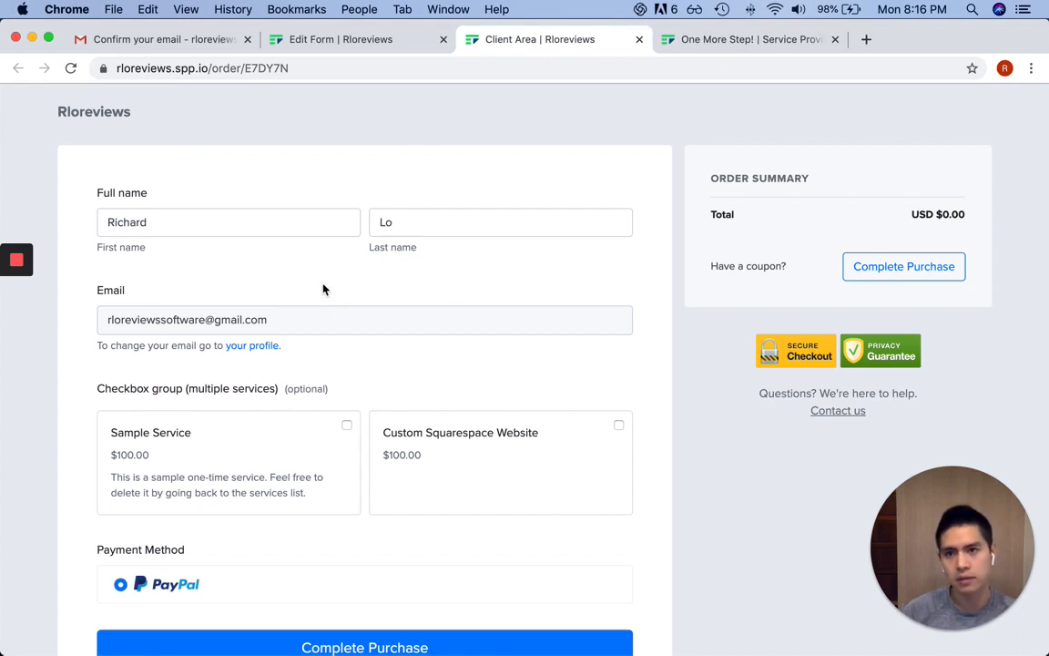
click(346, 427)
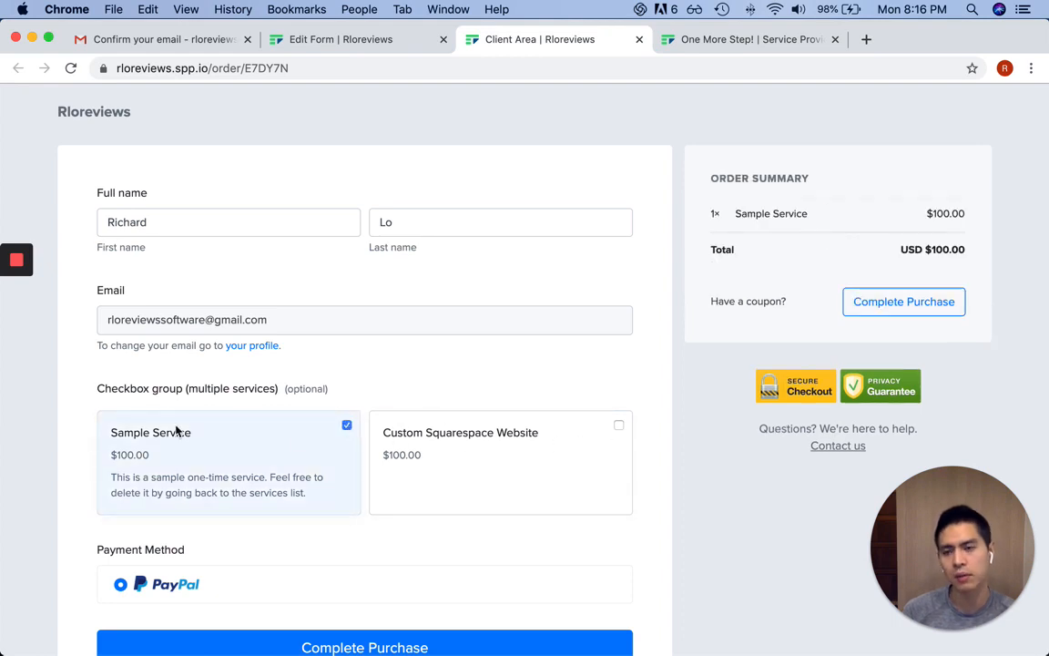
click(621, 428)
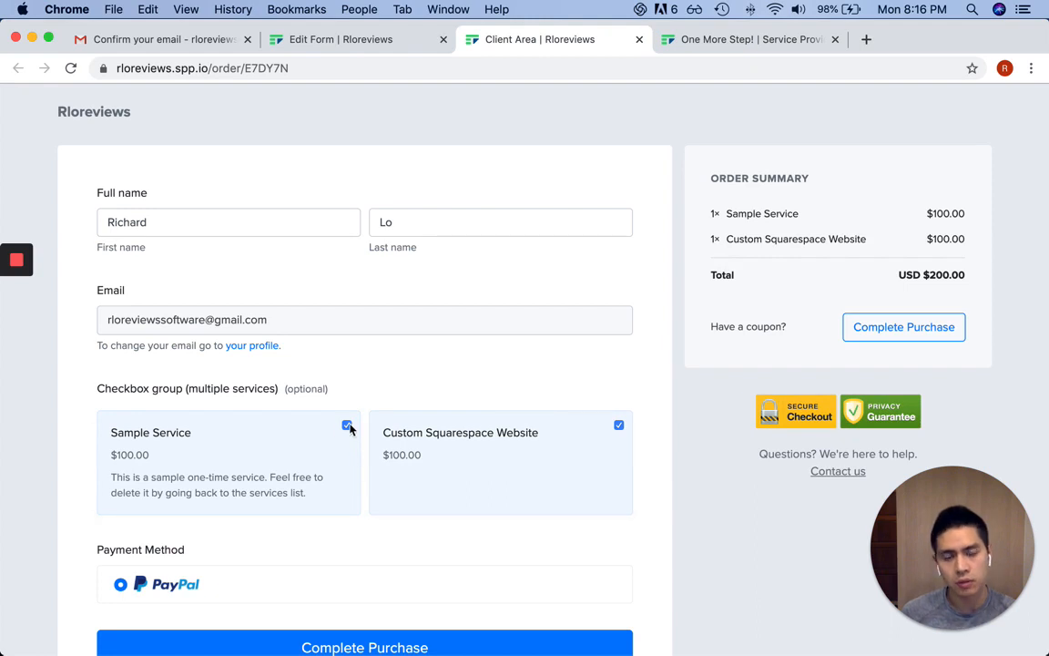
scroll(456, 482, down, 2)
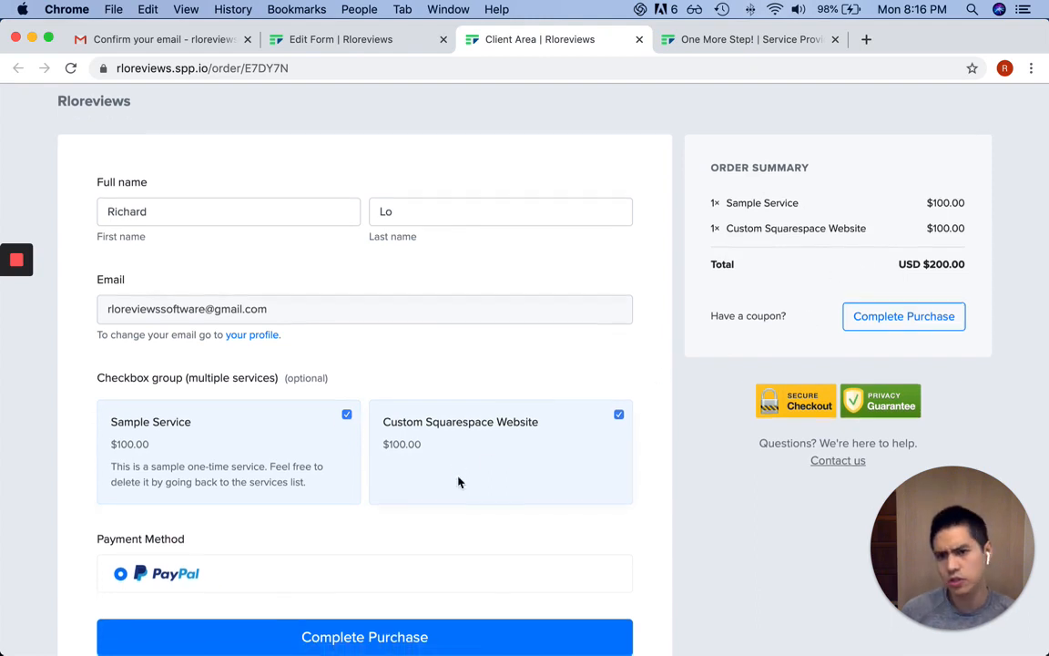
scroll(463, 480, up, 2)
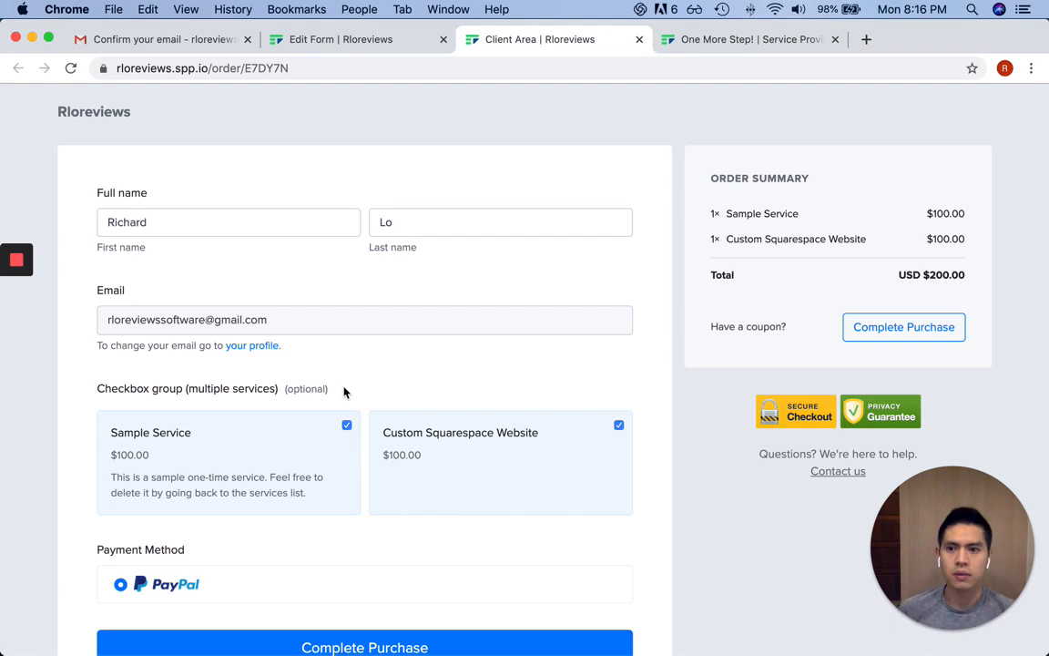
scroll(333, 348, down, 2)
scroll(326, 356, up, 2)
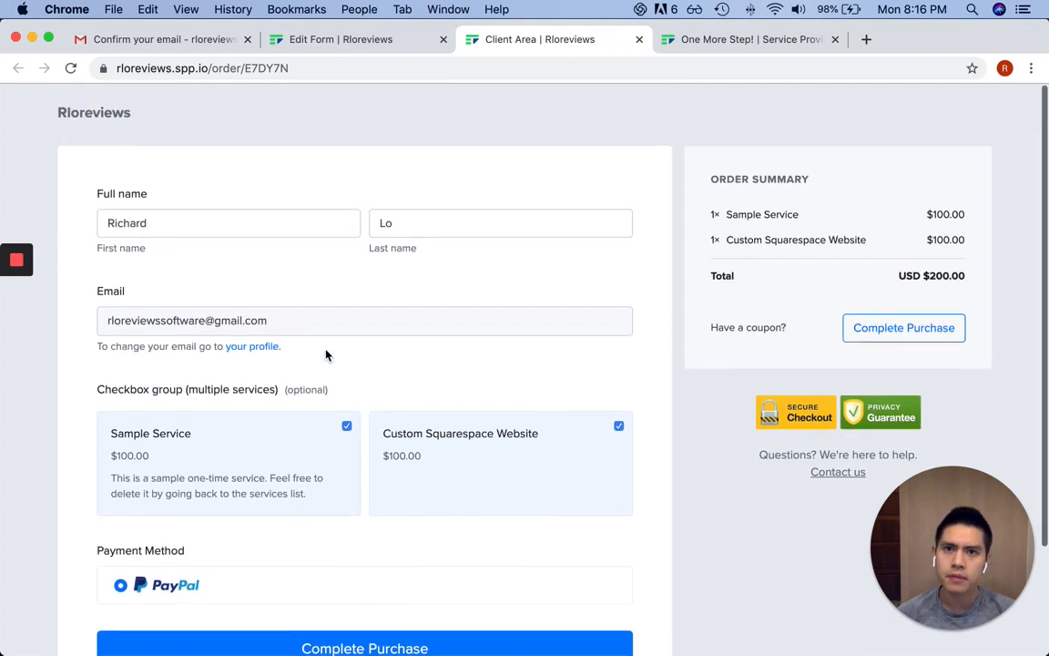
click(373, 43)
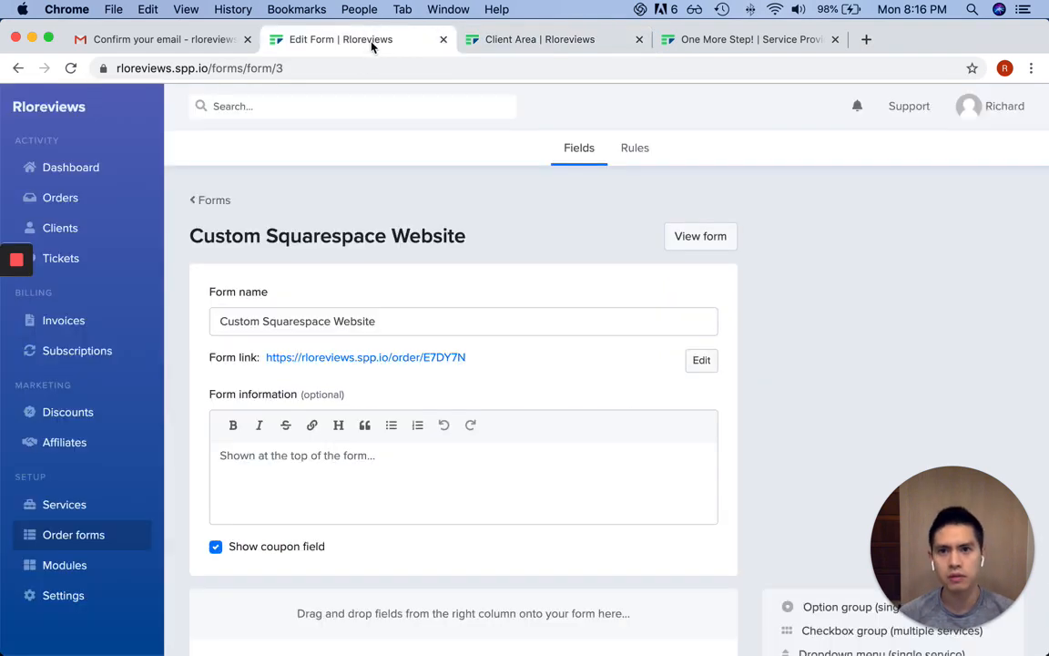
Recheck the order page, save the order form, and go to the dashboard checklist
click(570, 43)
drag(674, 263, 1046, 287)
click(300, 39)
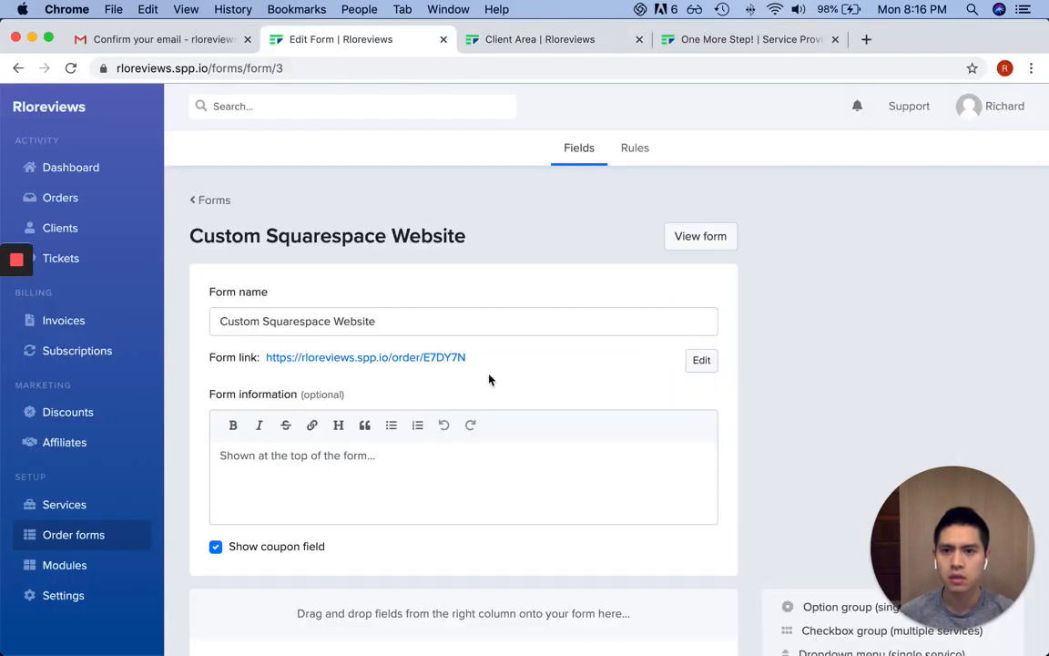
scroll(760, 368, down, 5)
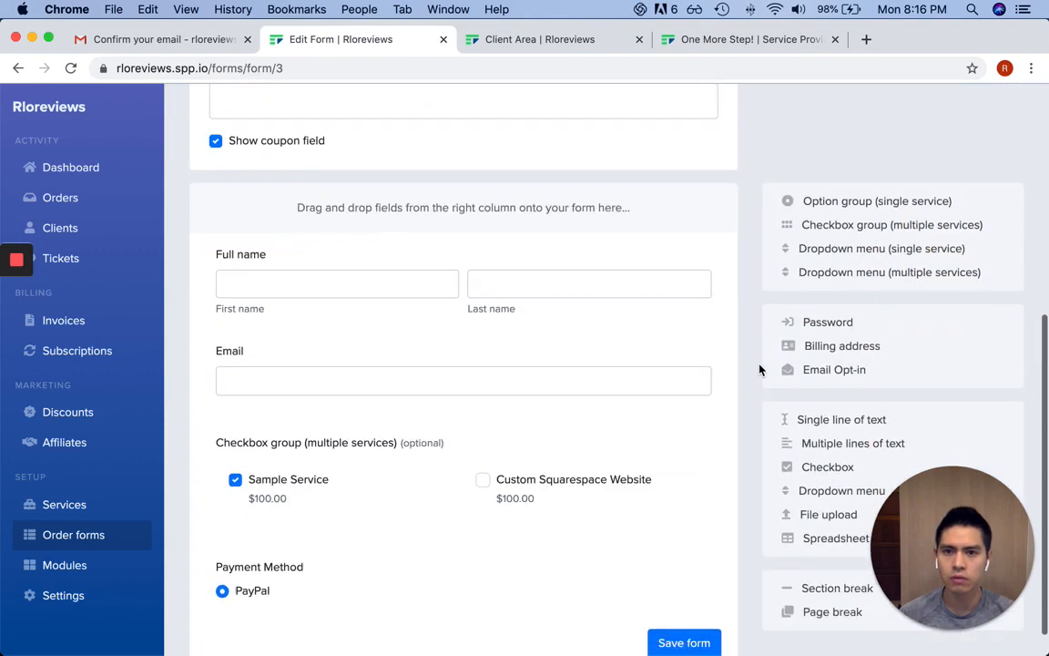
scroll(556, 264, down, 1)
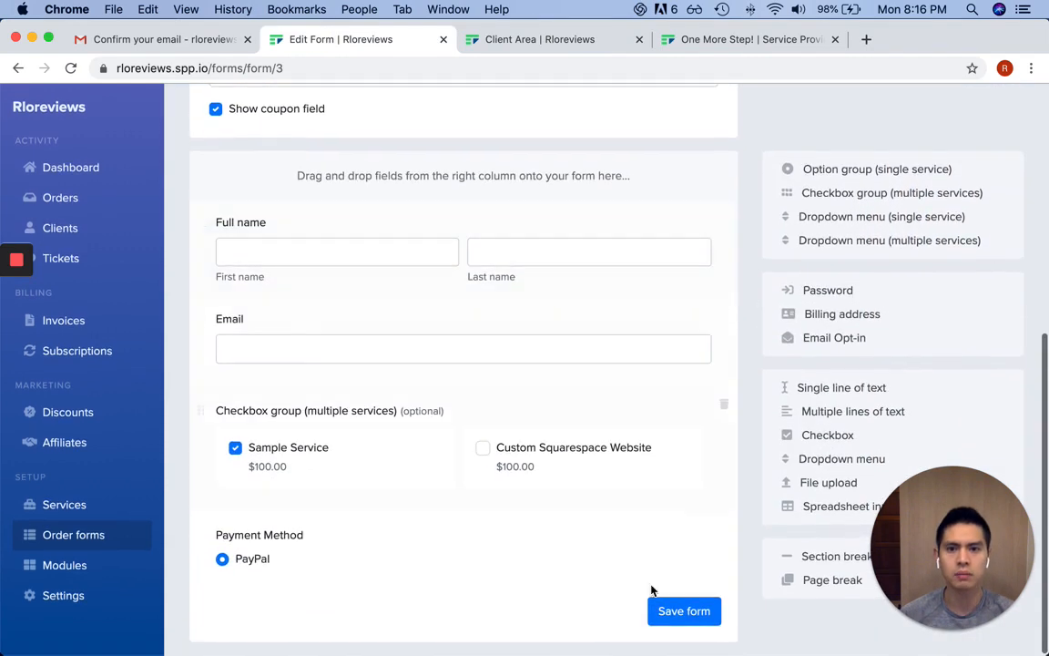
click(691, 611)
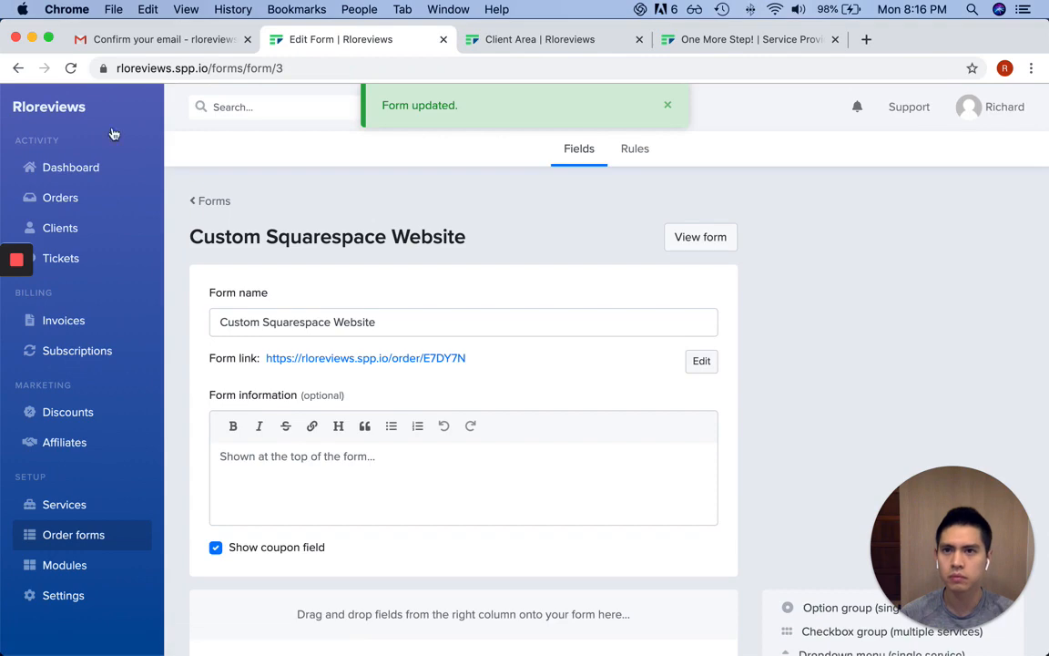
click(70, 170)
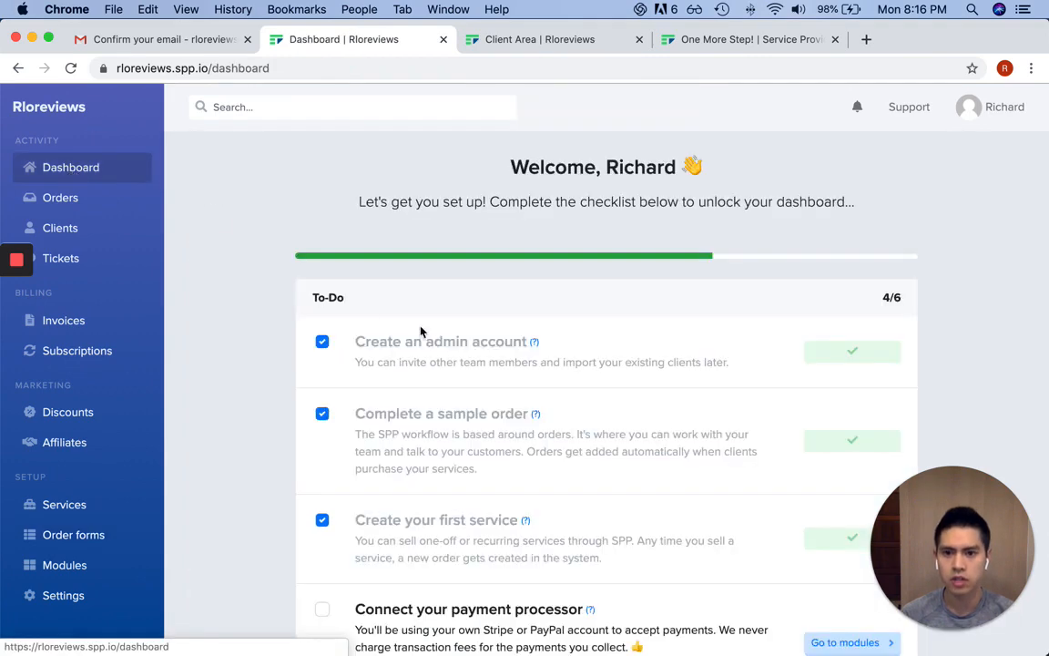
Enable Sandbox mode in the payment settings and save the change
scroll(443, 325, down, 10)
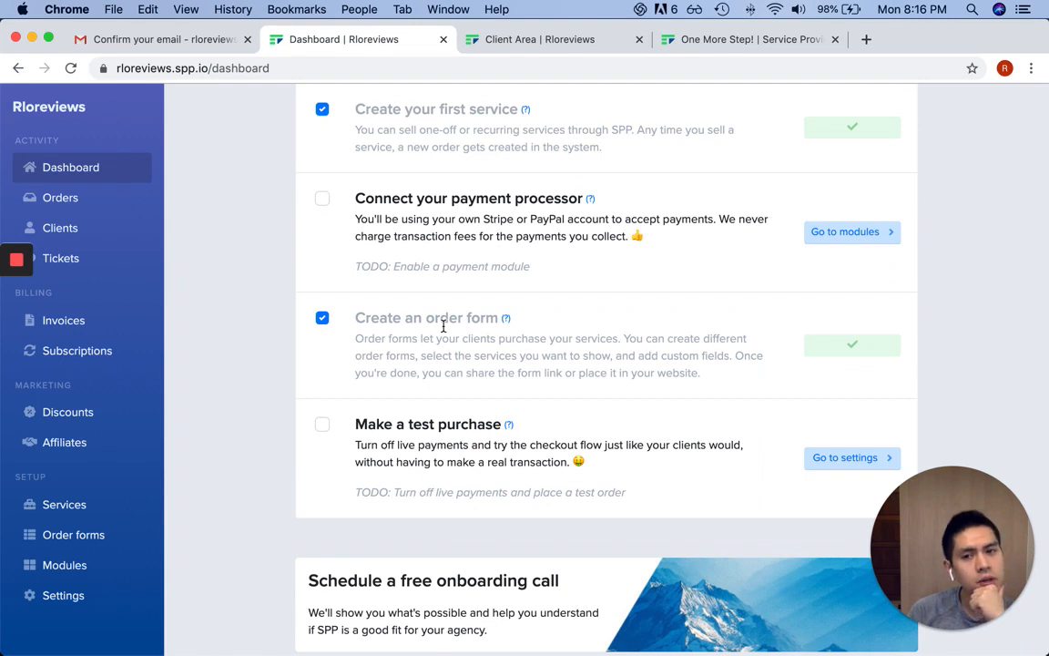
click(860, 461)
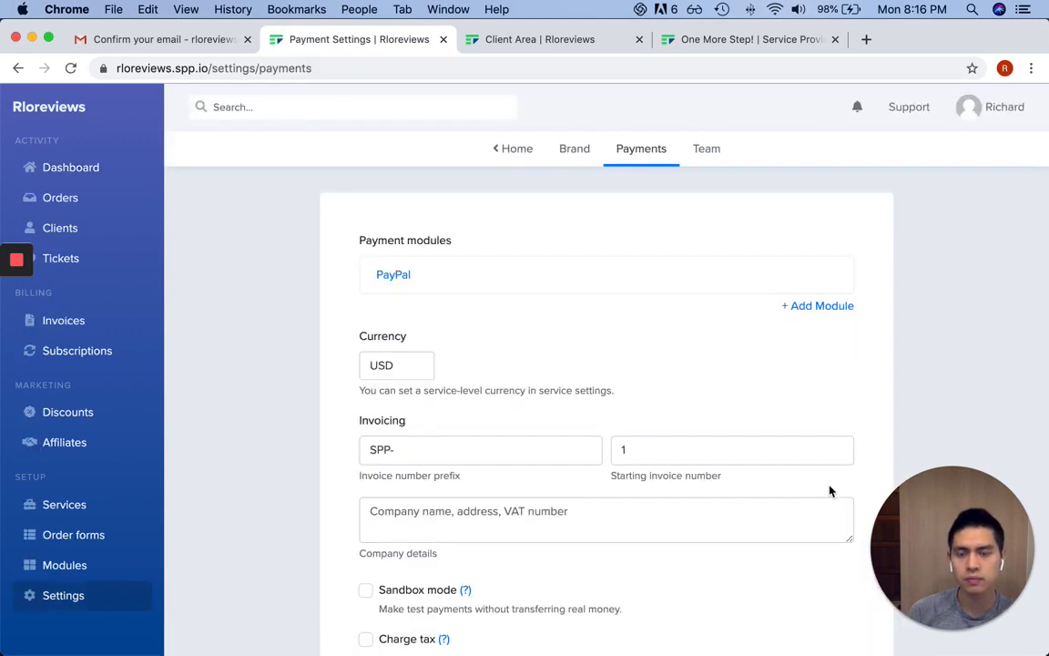
scroll(552, 352, down, 3)
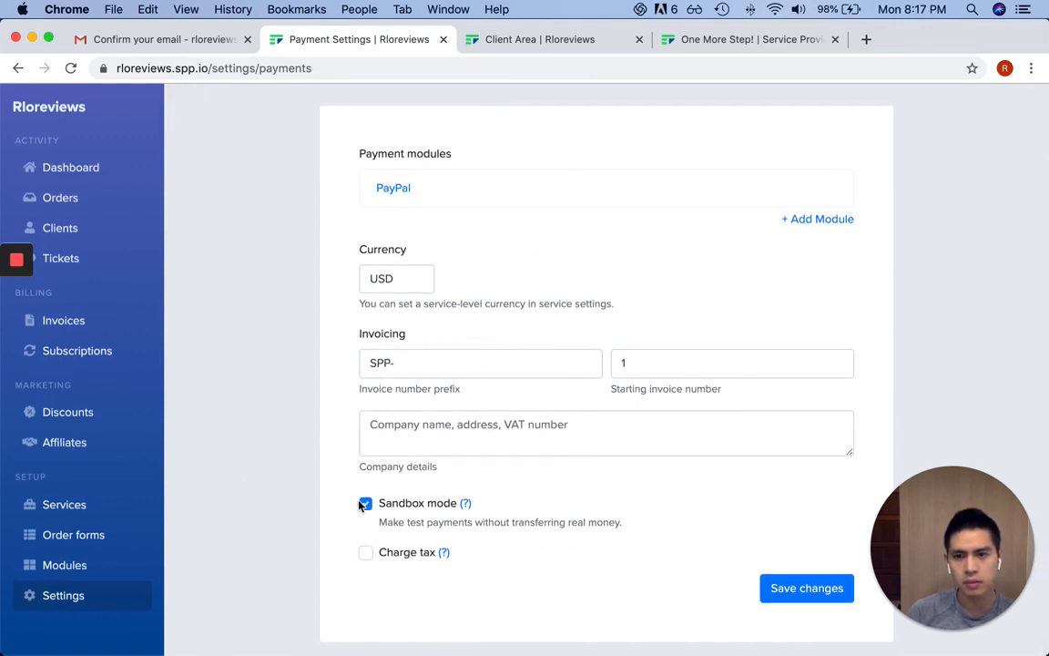
click(781, 586)
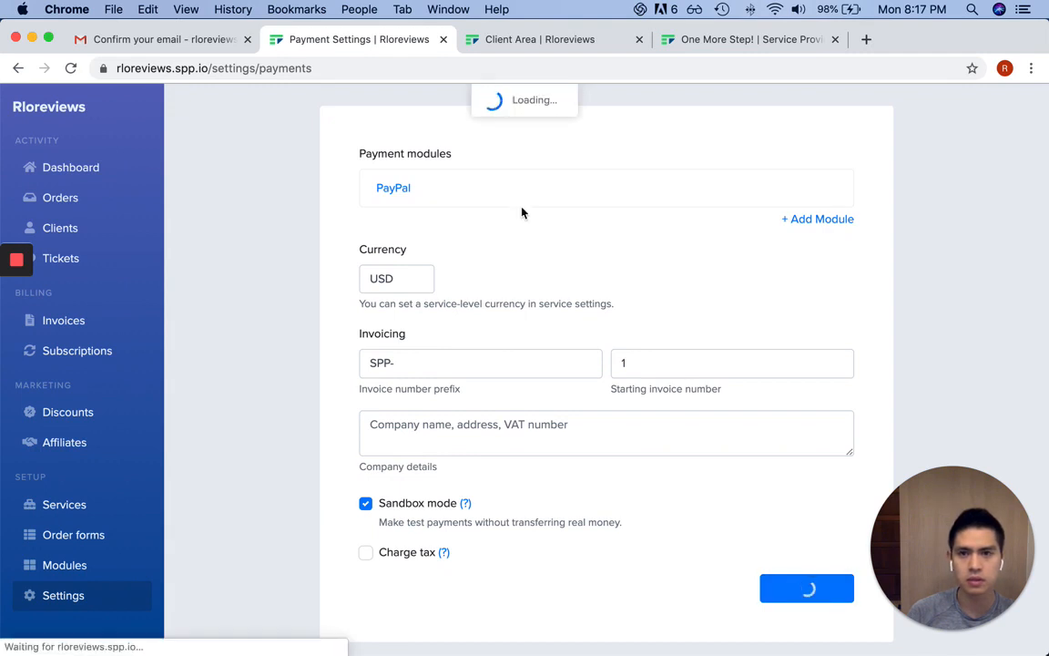
click(671, 107)
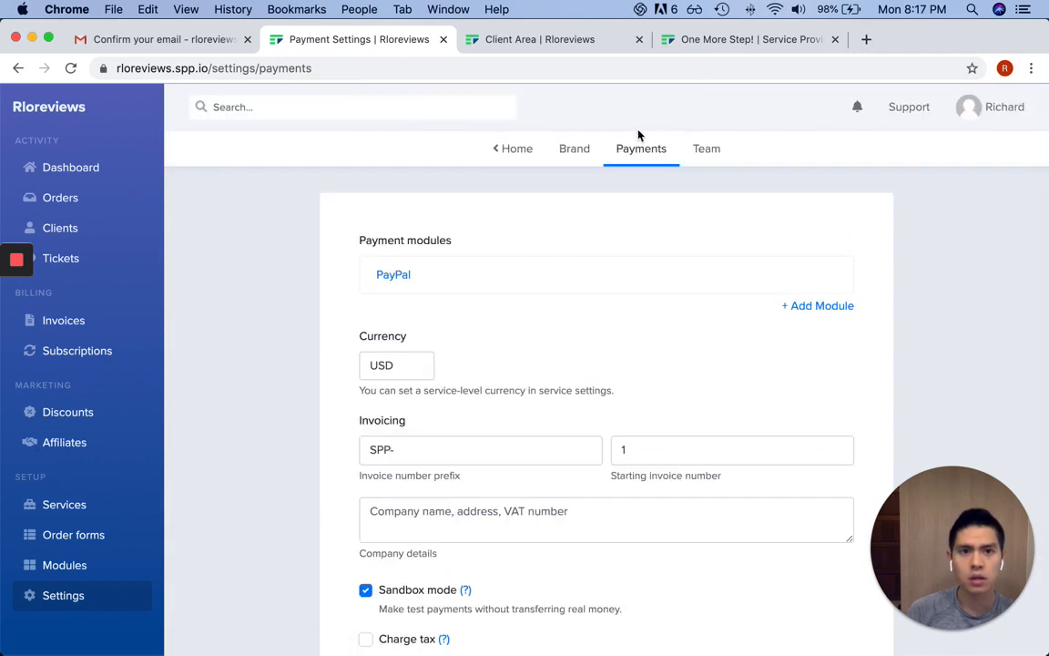
scroll(602, 326, down, 3)
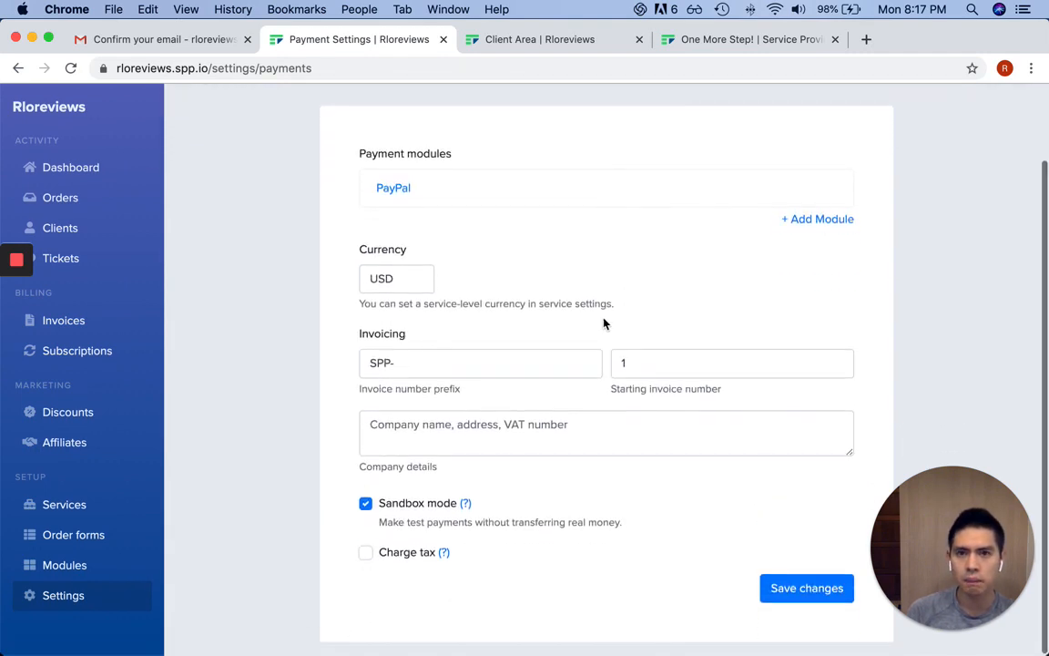
scroll(591, 311, up, 3)
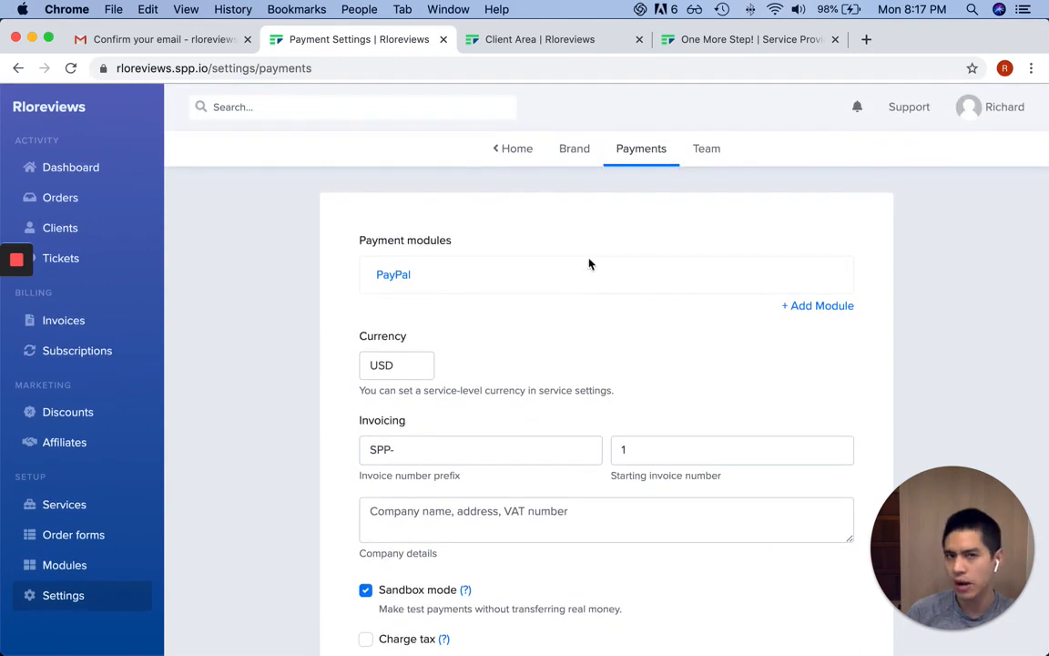
Return to the dashboard, reload the client's order page, and open the Order forms list
click(521, 147)
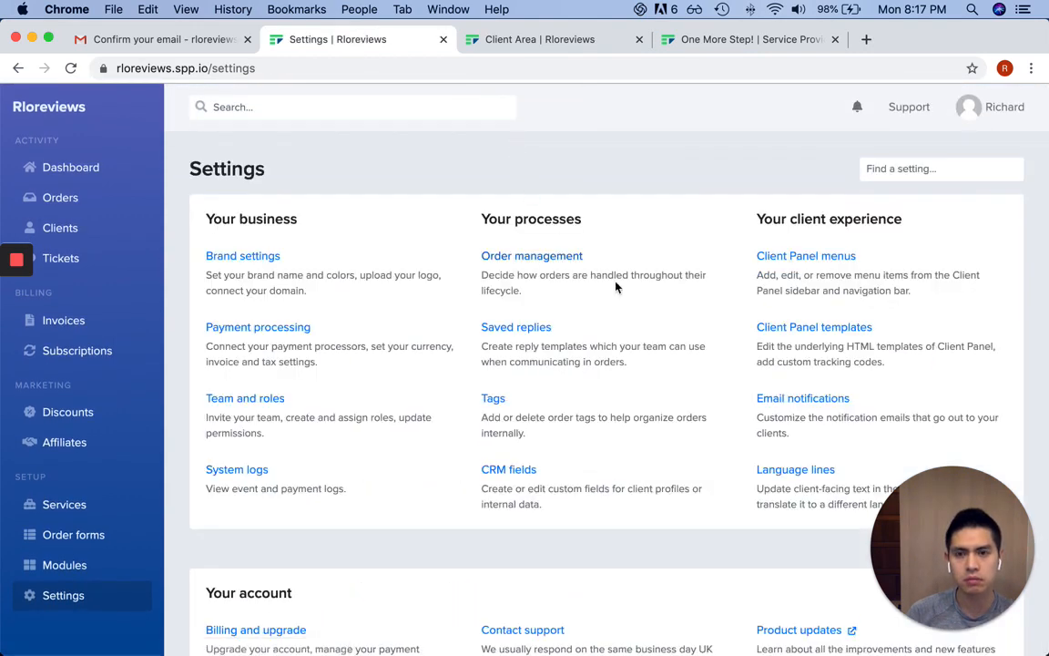
click(87, 168)
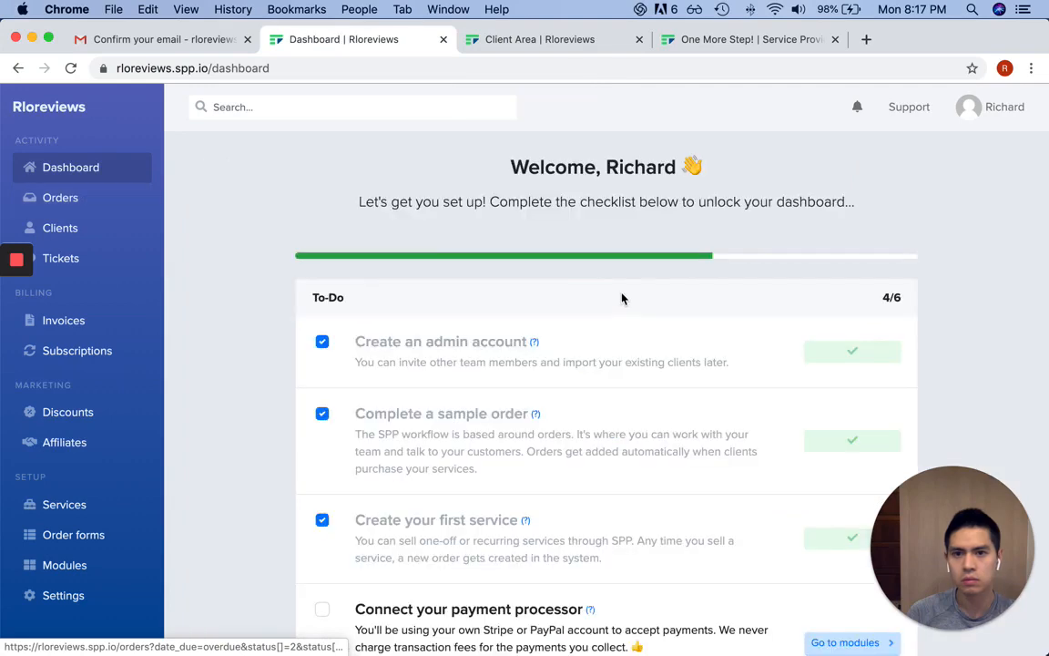
scroll(621, 301, down, 3)
scroll(620, 305, down, 3)
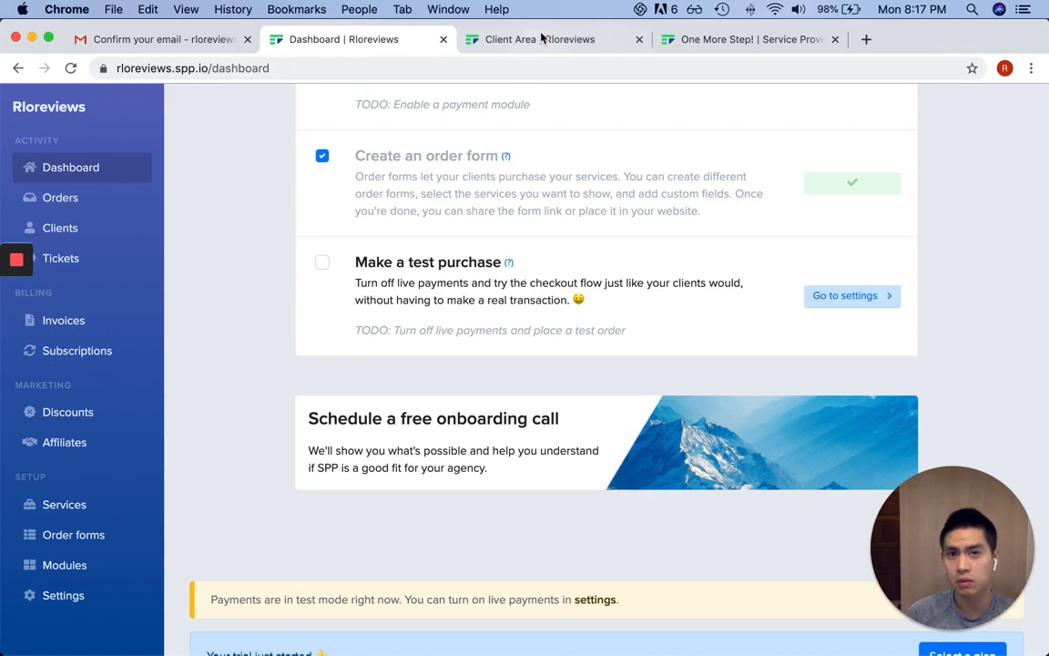
click(488, 39)
key(super+r)
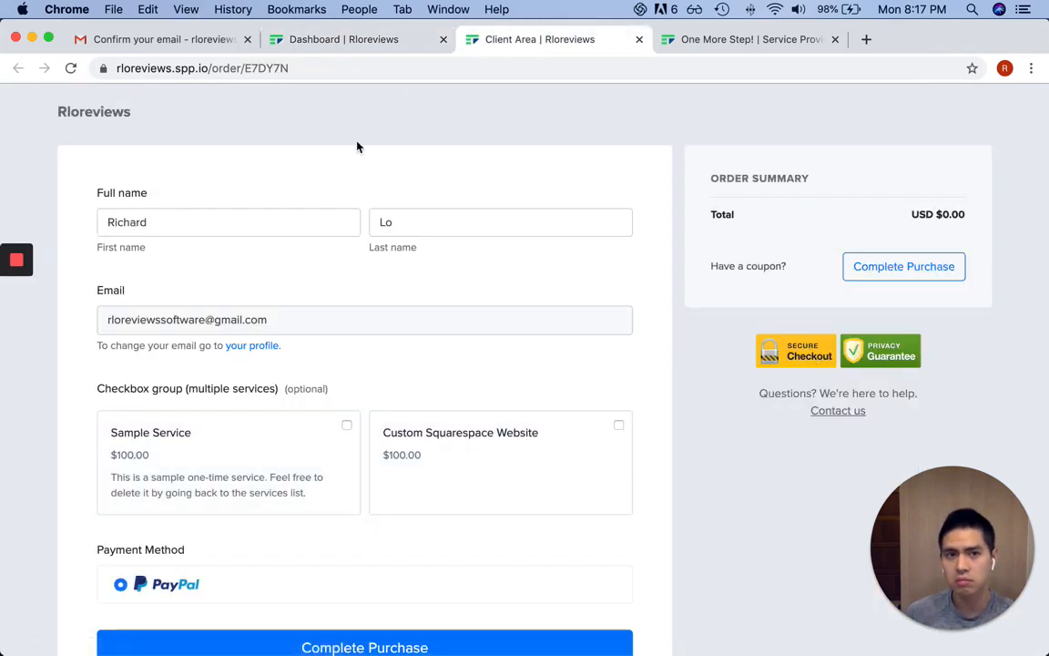
click(364, 39)
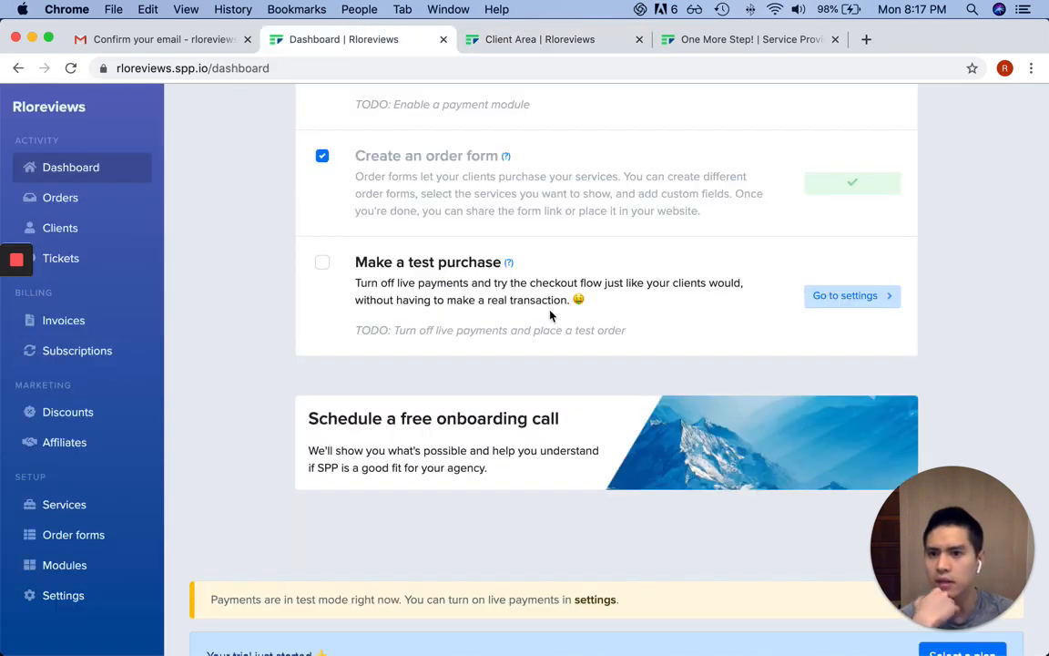
click(68, 536)
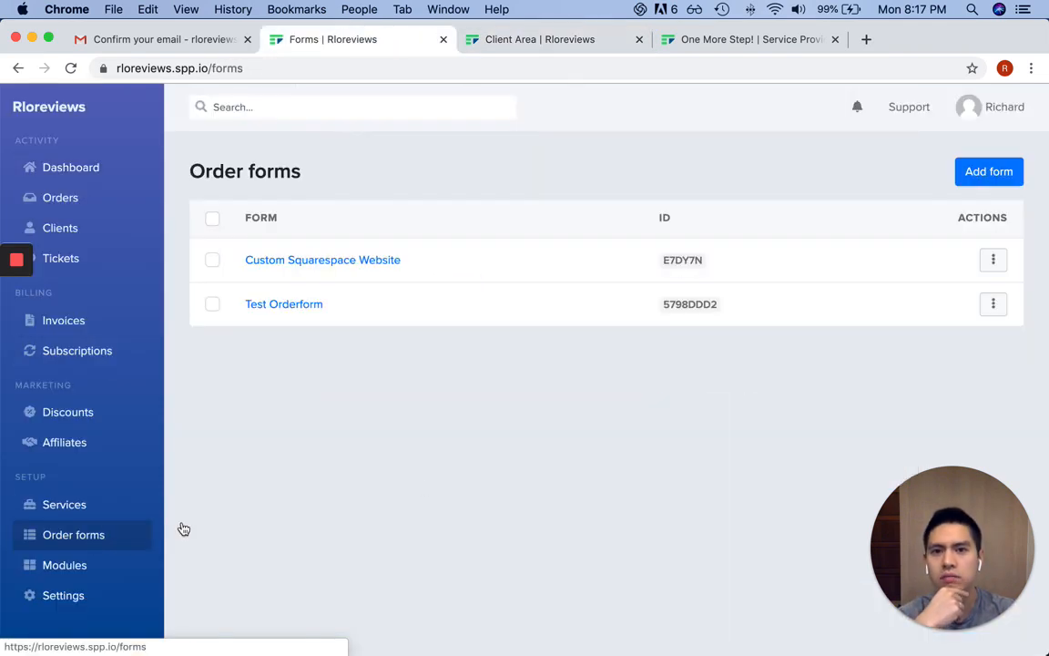
View the Custom Squarespace Website form and enter the client's first and last name
click(993, 261)
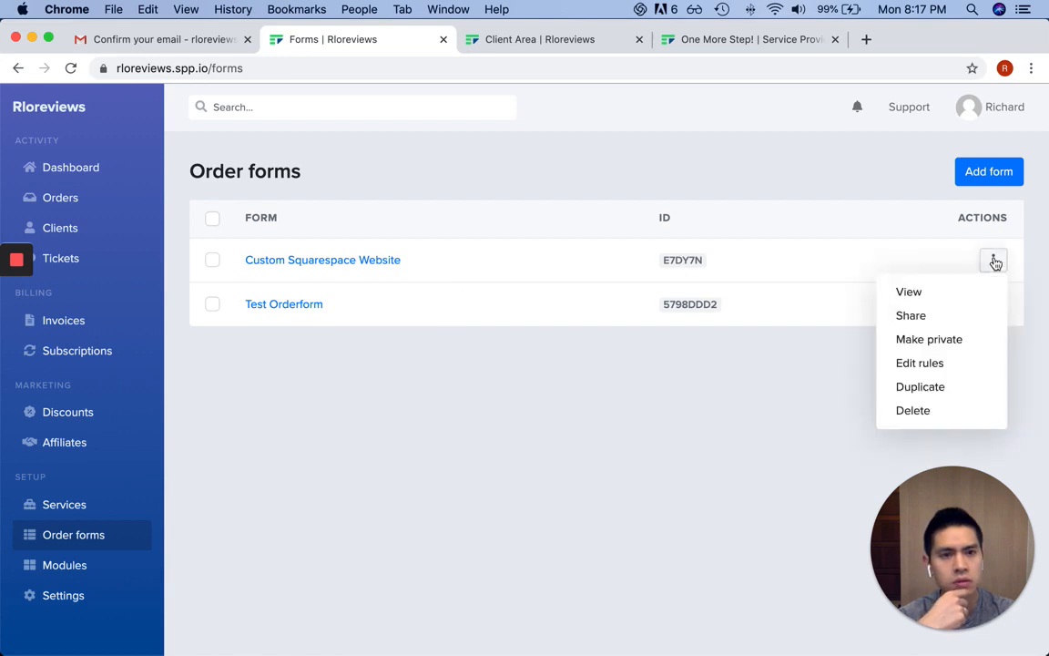
click(963, 297)
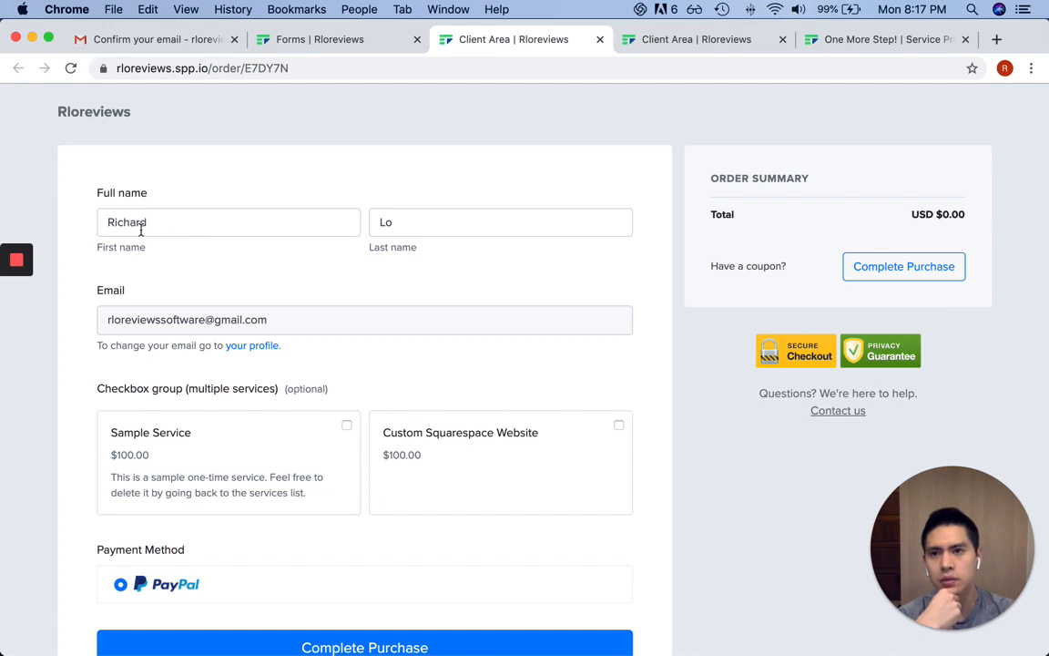
double_click(184, 221)
text(John)
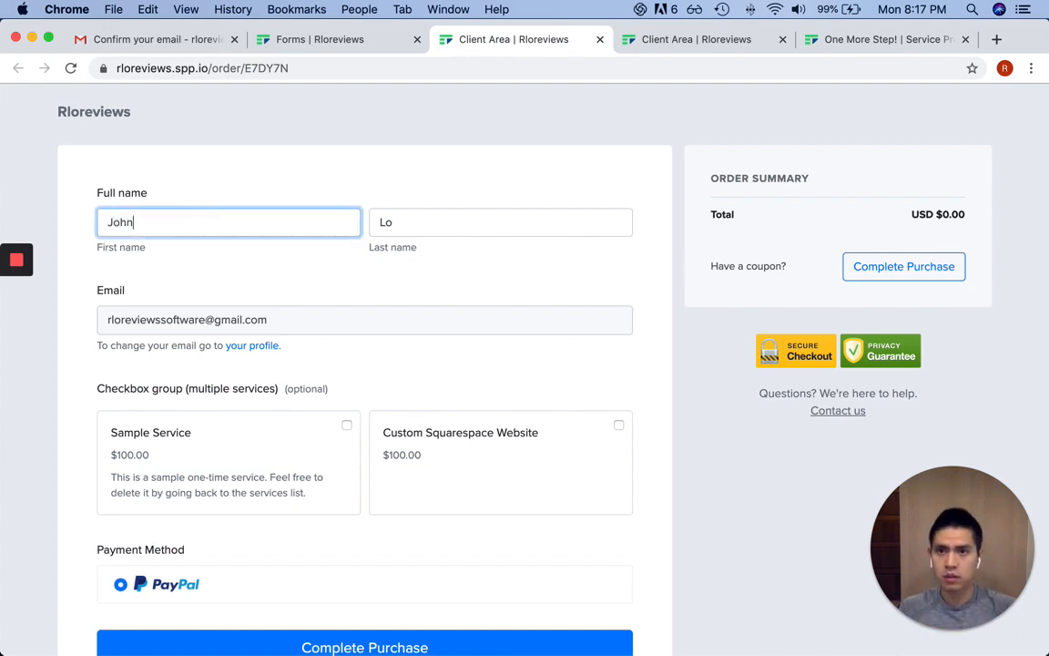
key(Tab)
text(Doe)
key(Tab)
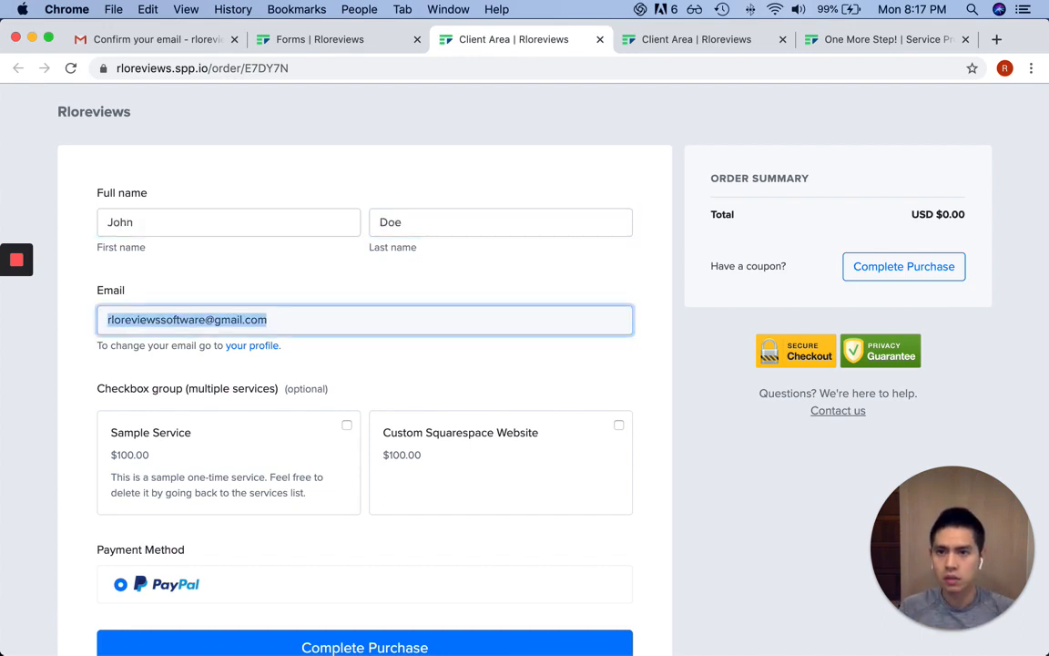
Review the prefilled email address and first name fields on the order form
click(219, 316)
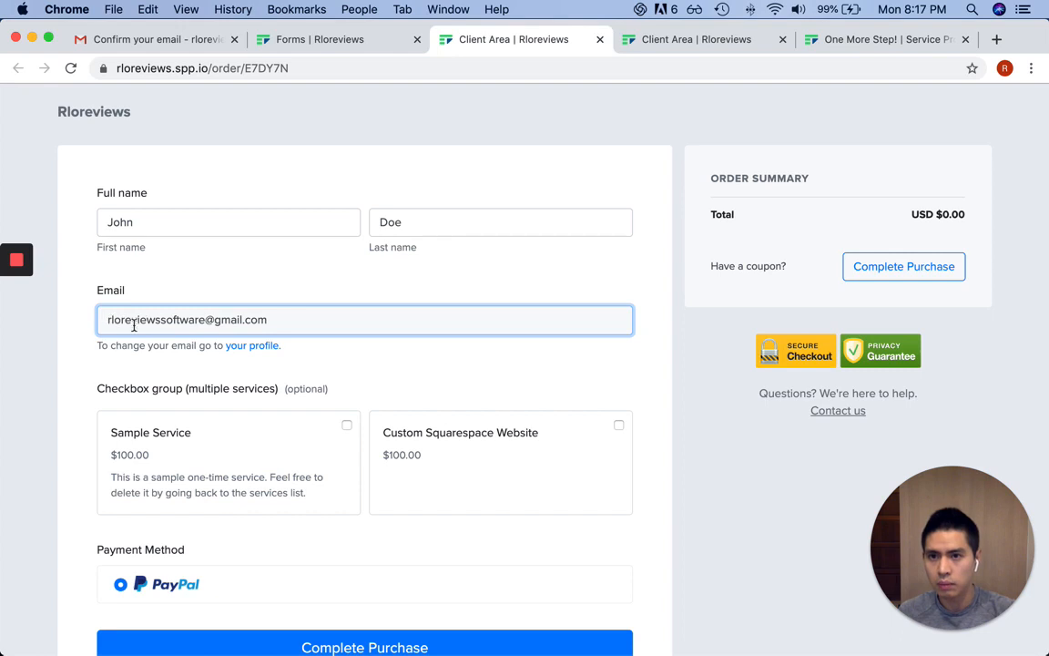
double_click(134, 324)
click(200, 321)
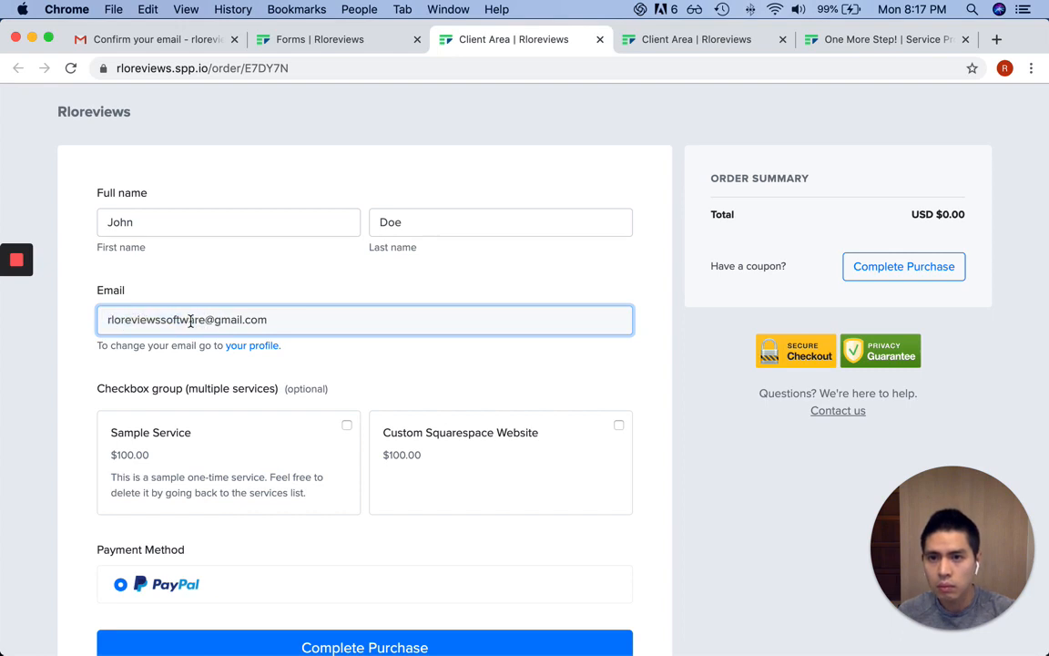
triple_click(191, 321)
click(182, 320)
click(248, 304)
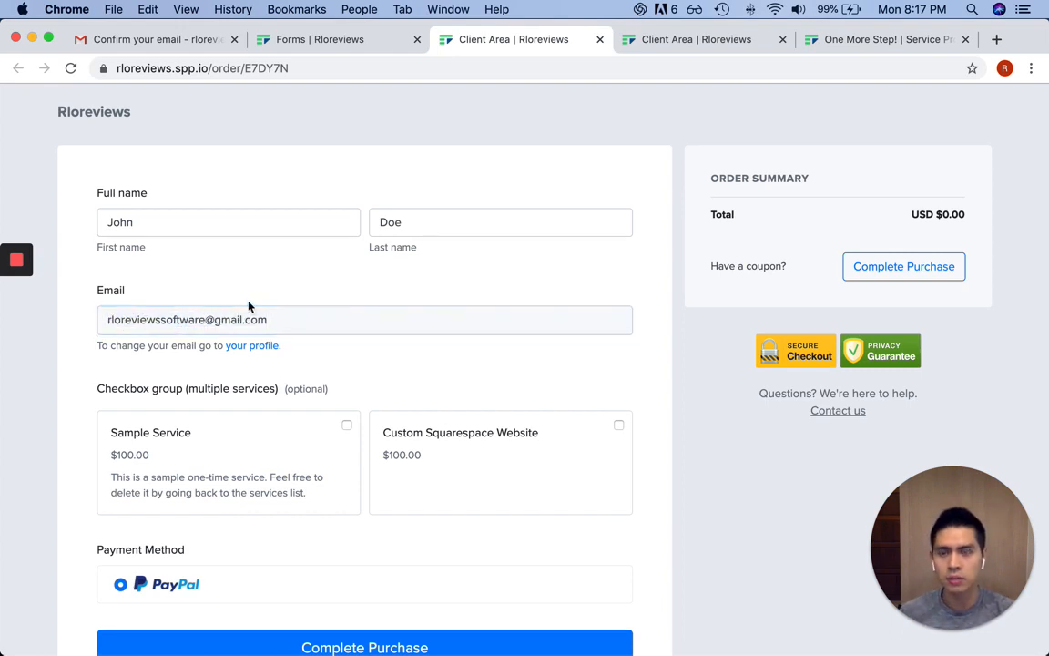
scroll(193, 346, down, 3)
scroll(192, 488, up, 3)
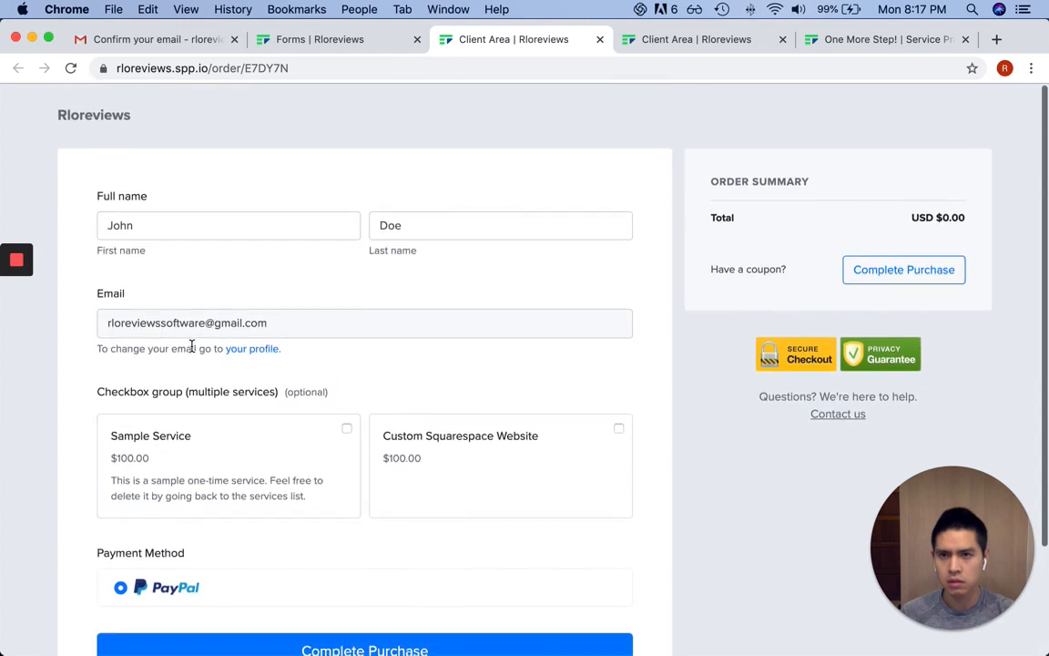
double_click(170, 229)
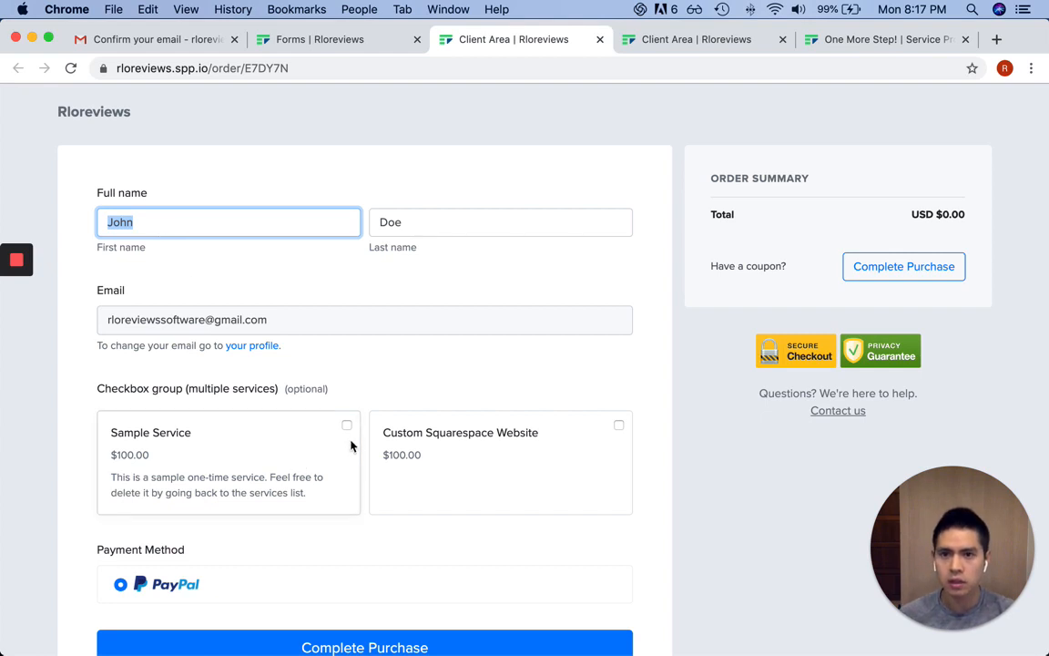
click(369, 419)
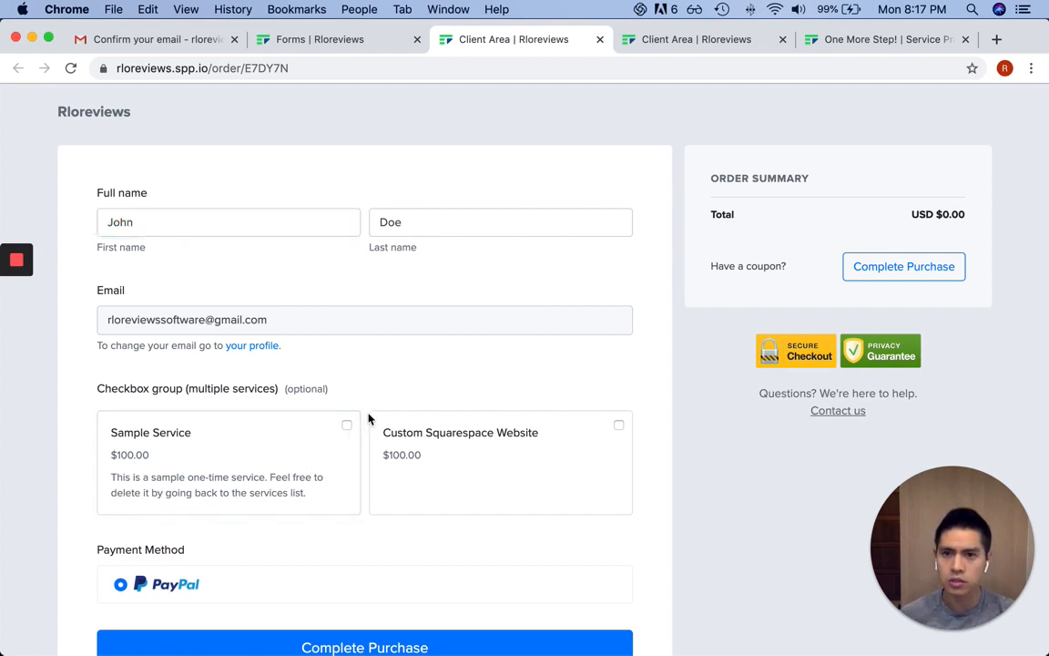
Tick both services and submit the $200.00 order, which triggers a sign-out-of-admin warning
click(615, 432)
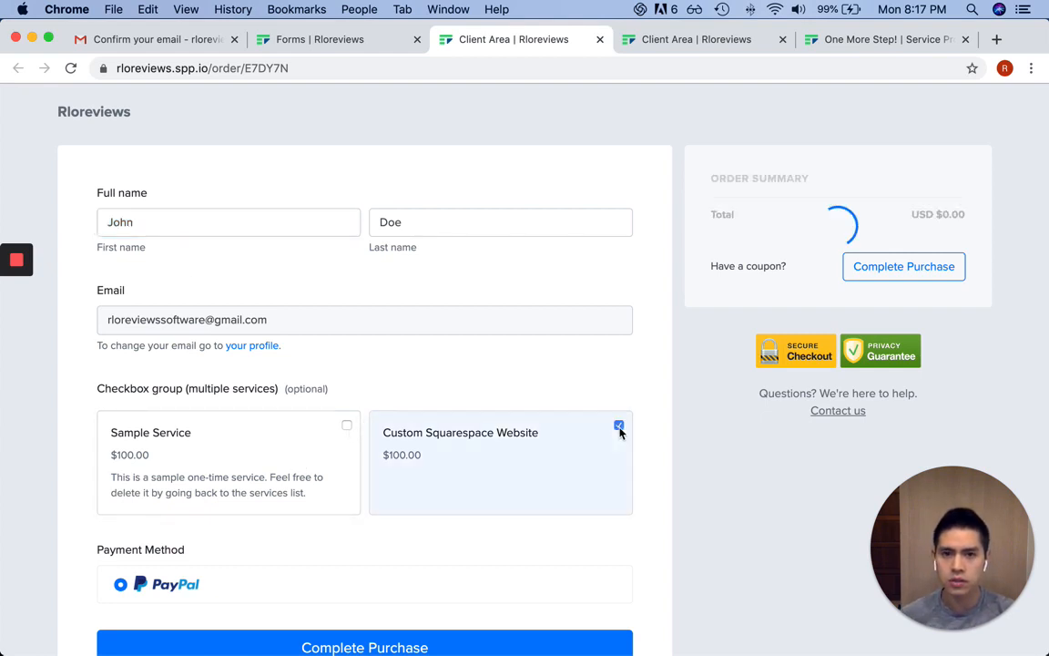
click(346, 427)
scroll(520, 434, down, 2)
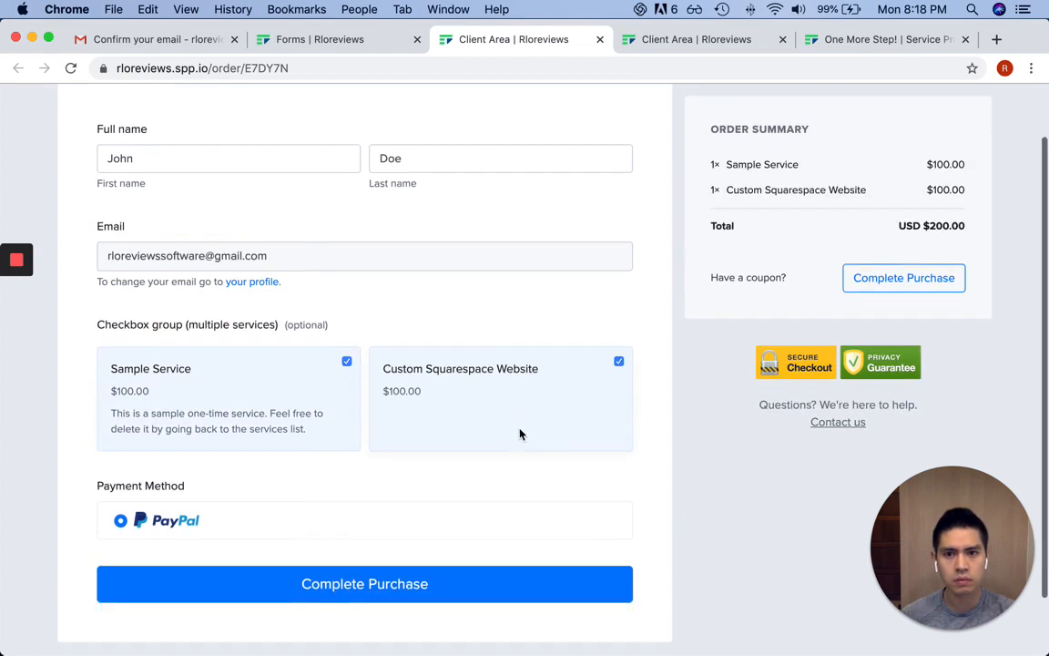
scroll(519, 434, down, 1)
click(398, 553)
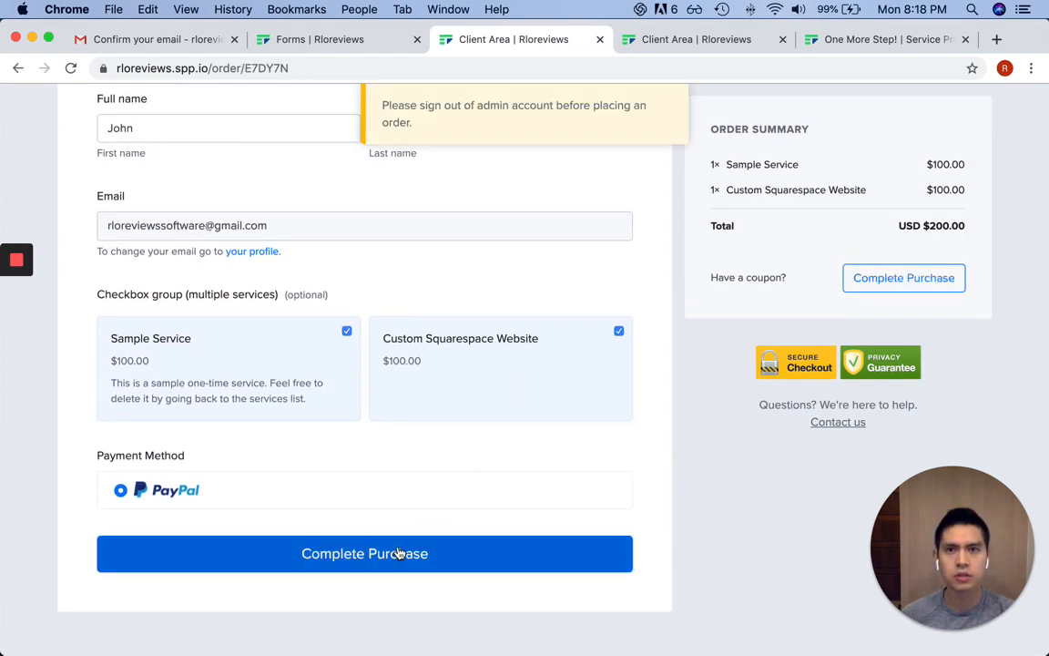
scroll(551, 365, up, 2)
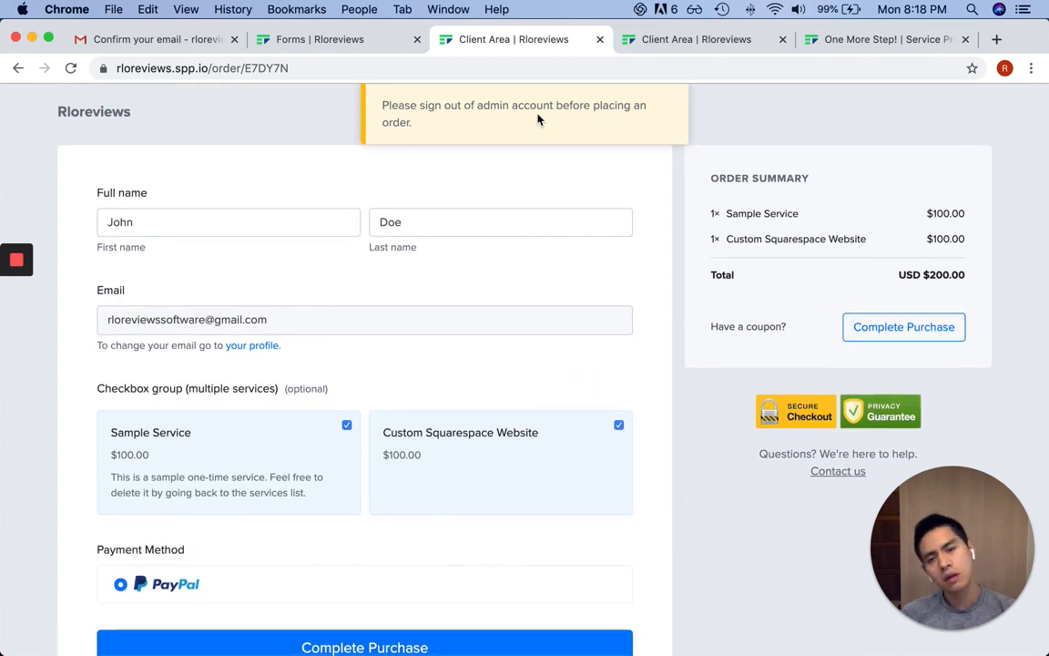
click(359, 42)
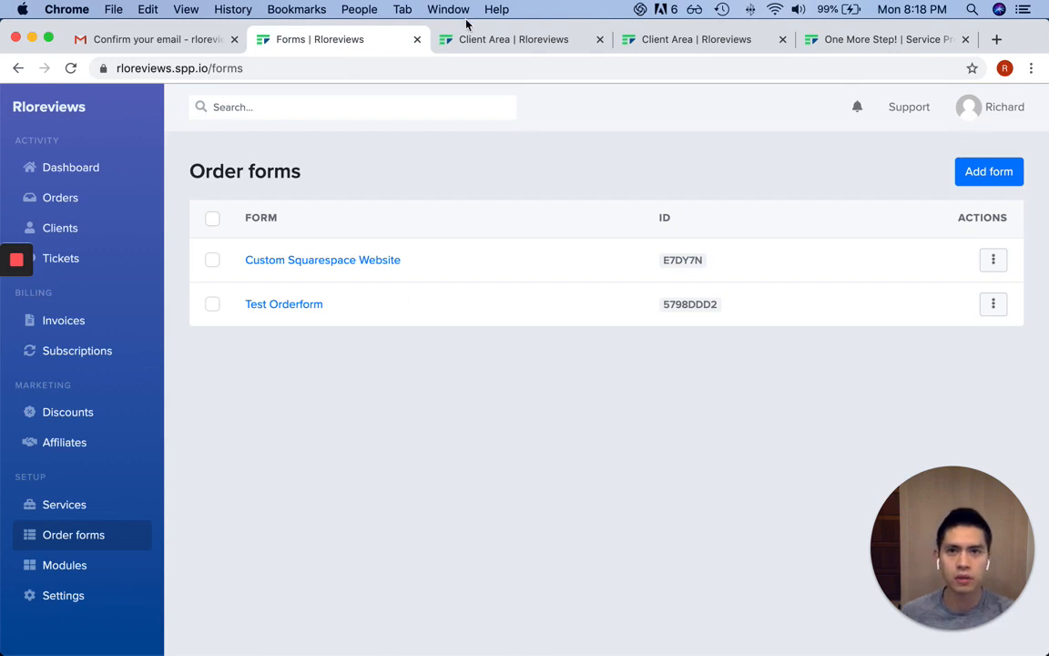
Copy the Custom Squarespace Website form's URL and load it in a private window
click(489, 40)
click(358, 42)
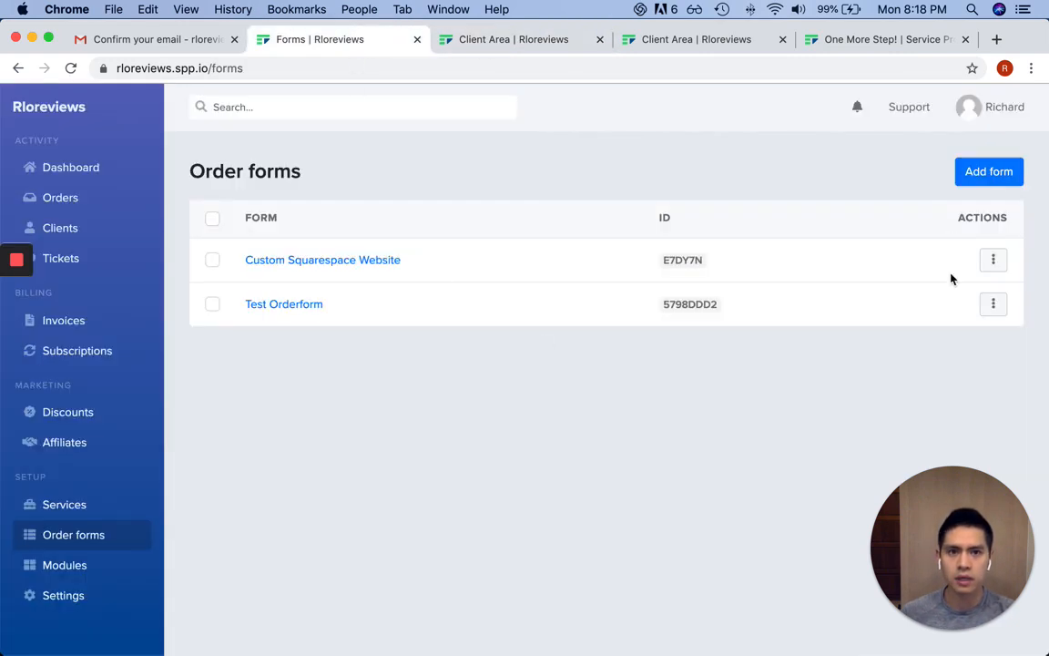
click(993, 259)
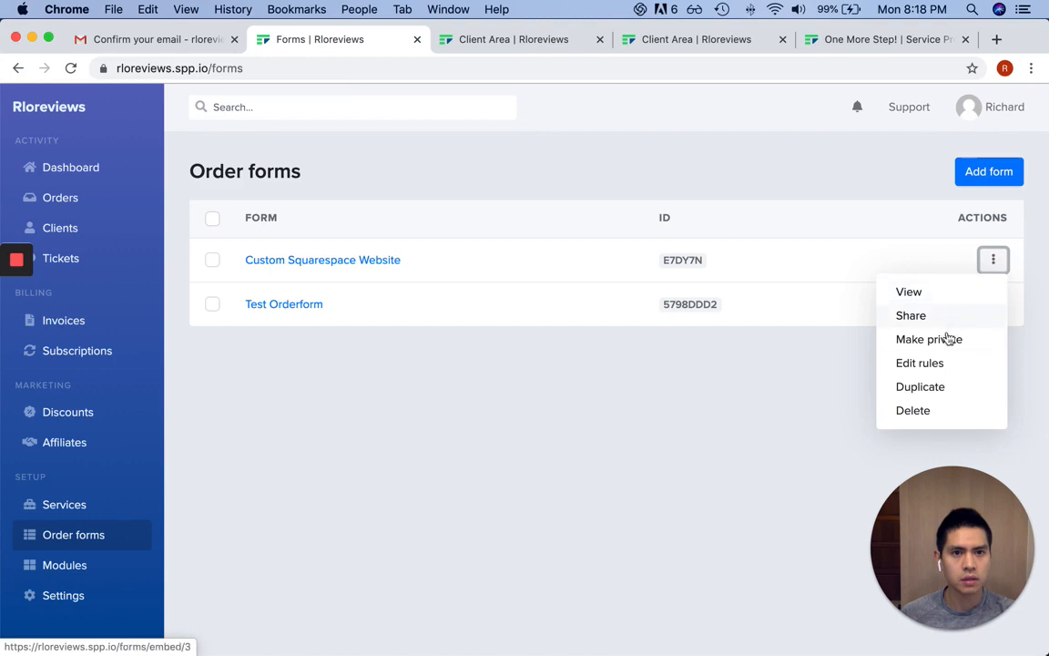
click(951, 297)
click(280, 71)
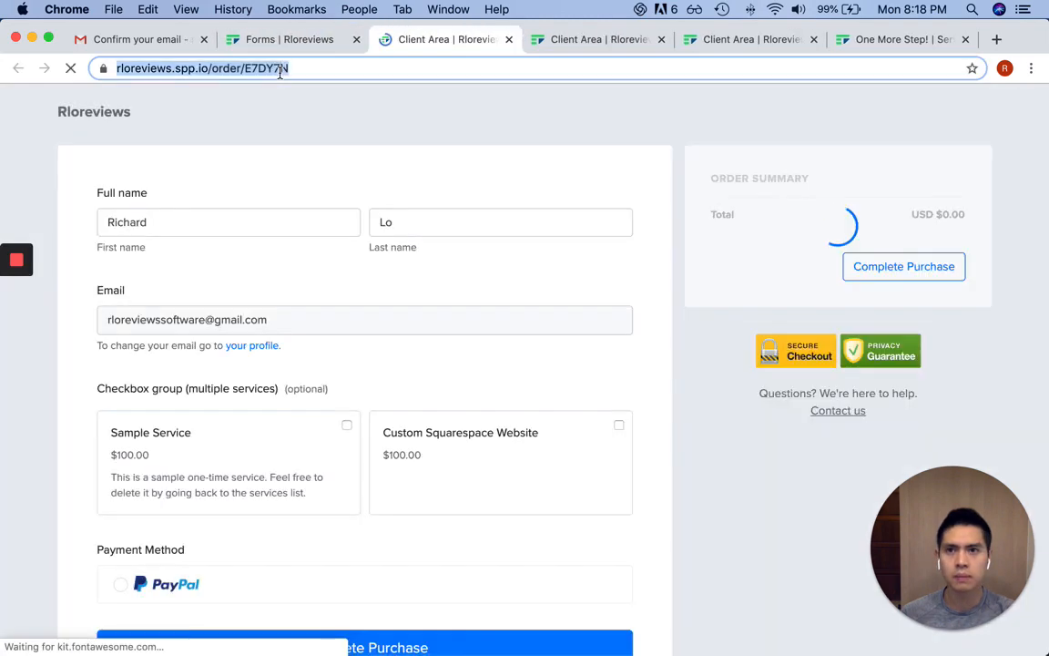
key(super+c)
key(super+shift+n)
key(super+v)
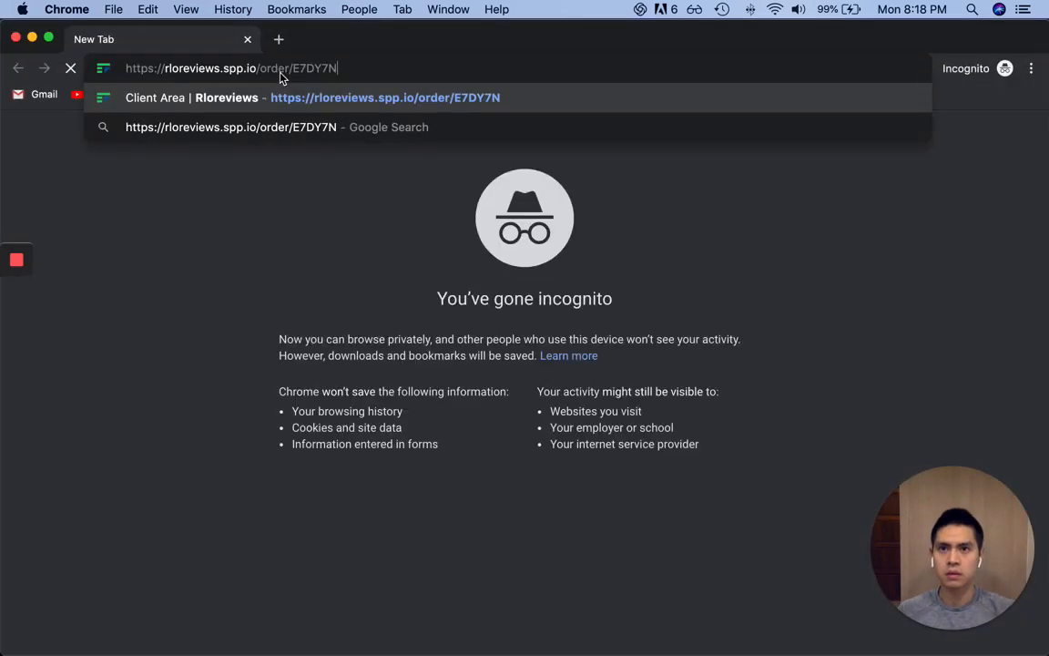
key(Return)
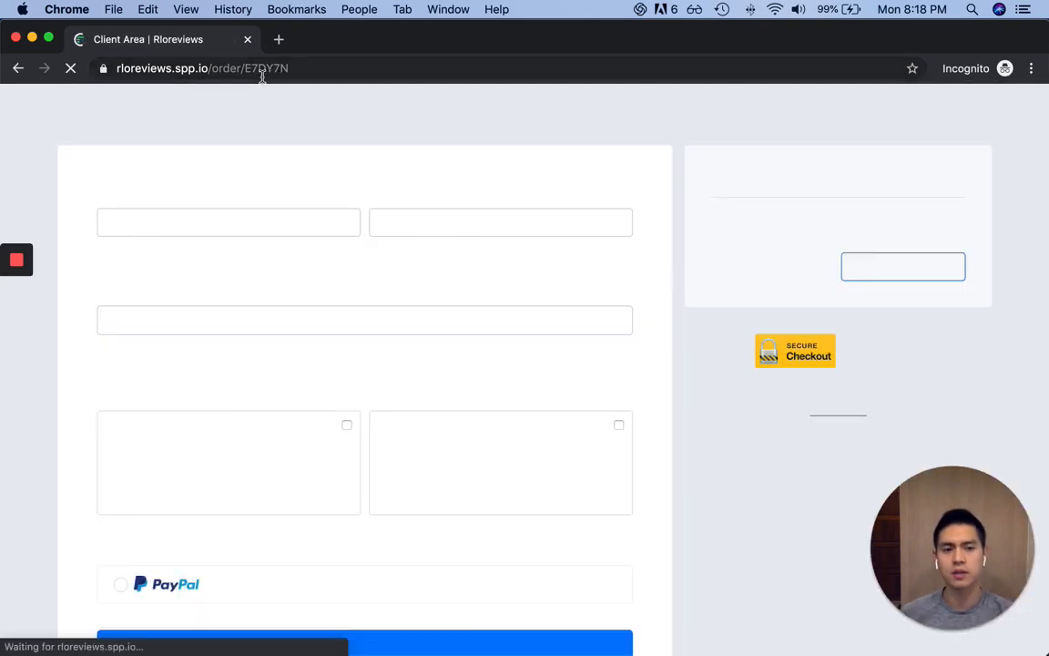
Fill in the client's name and email, tick both services, and complete the purchase
click(200, 222)
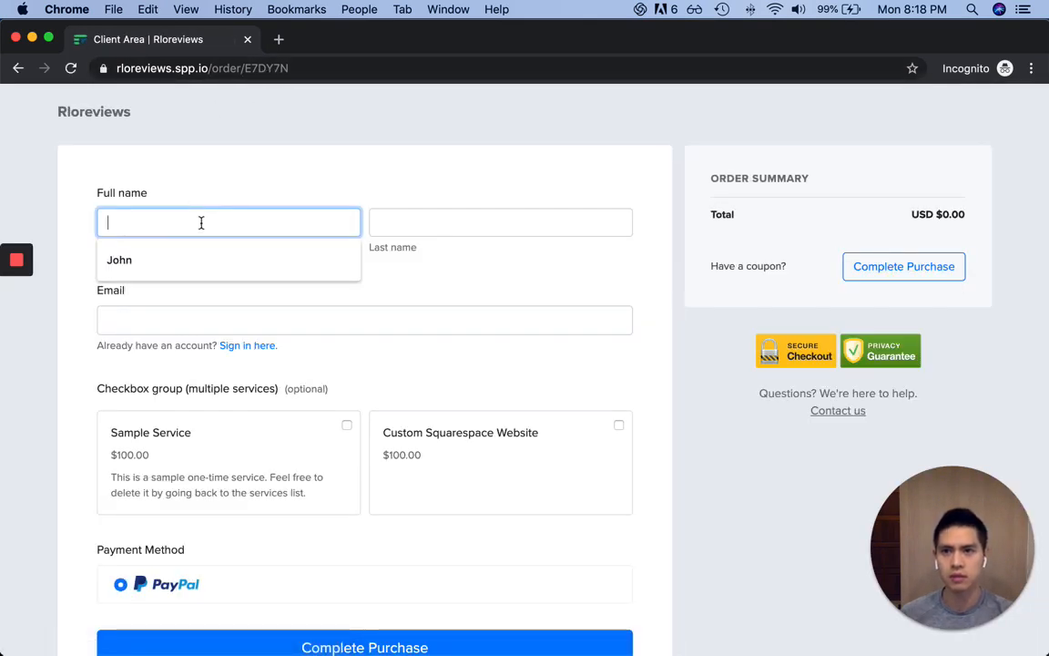
text(John)
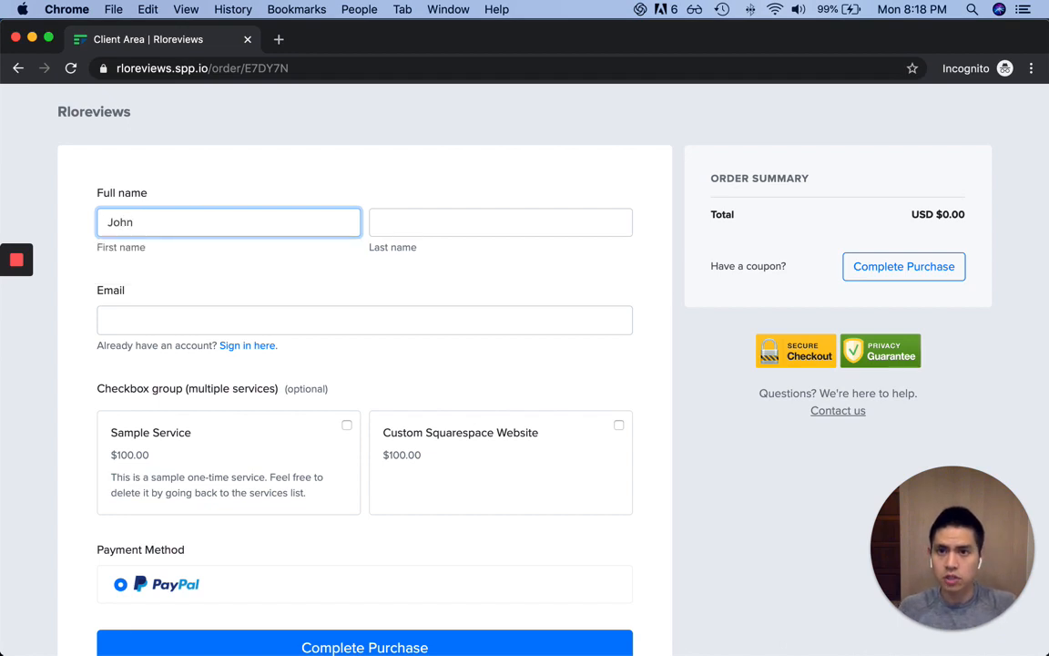
key(Tab)
text(Doe)
key(Tab)
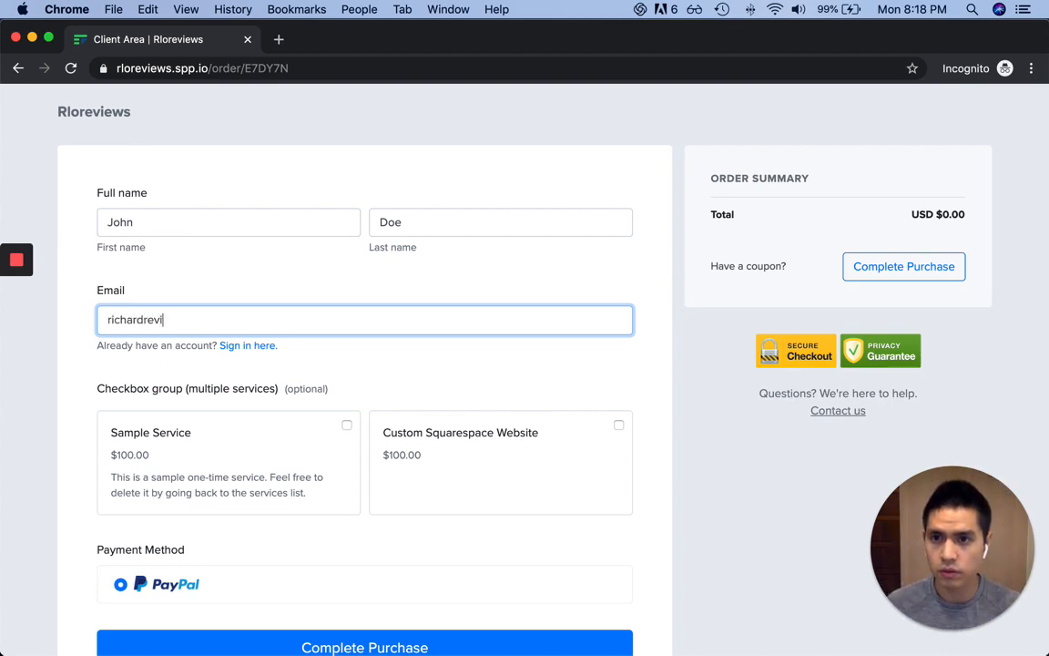
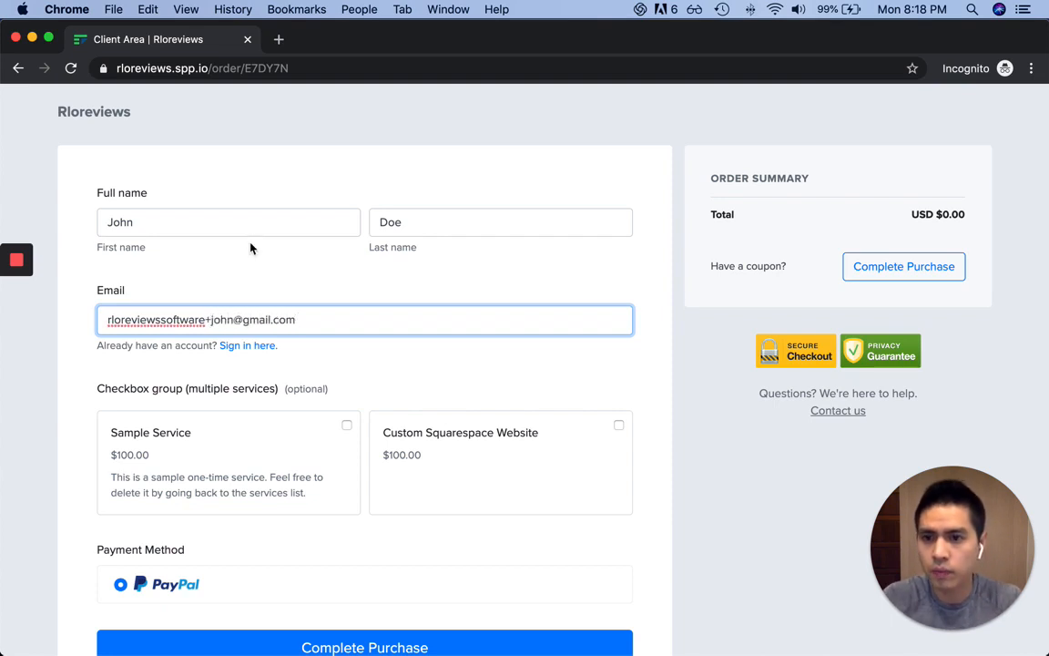
click(348, 430)
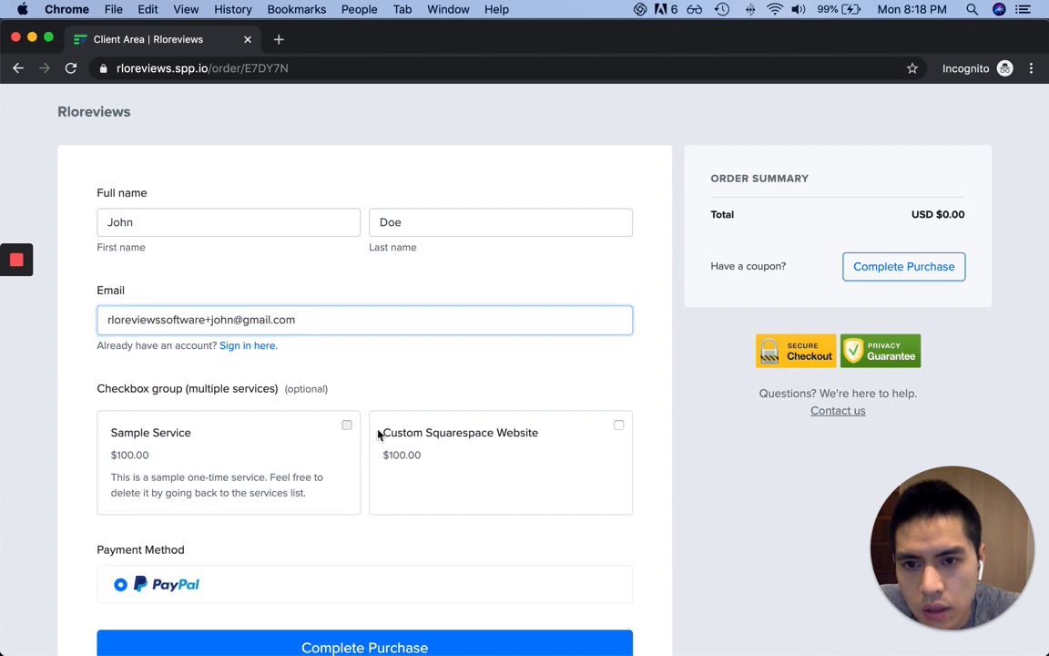
click(616, 433)
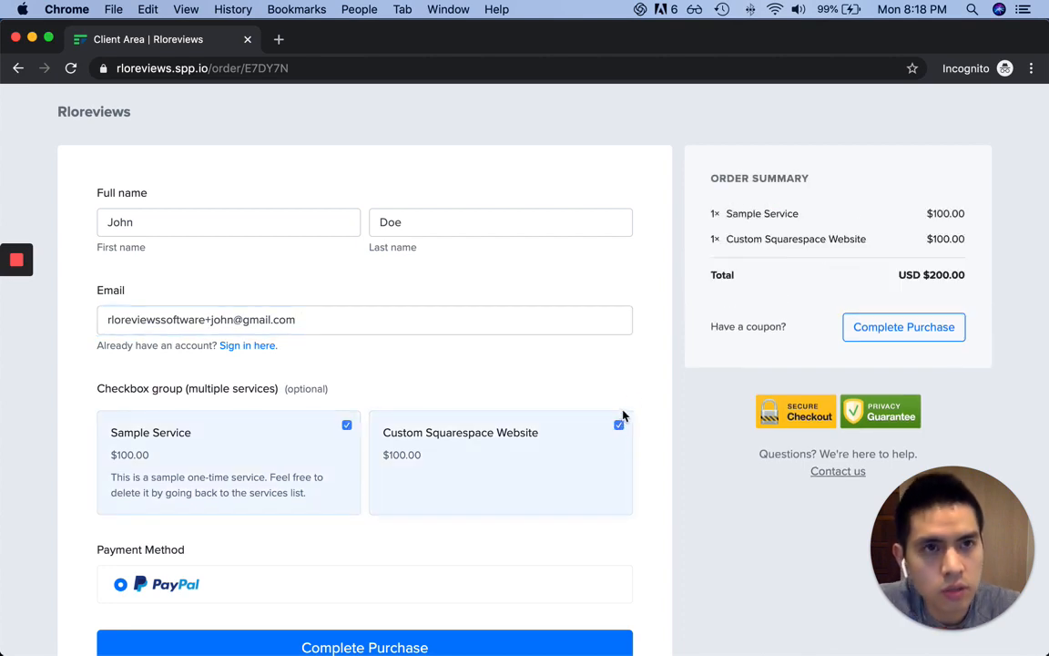
scroll(623, 416, down, 3)
click(927, 279)
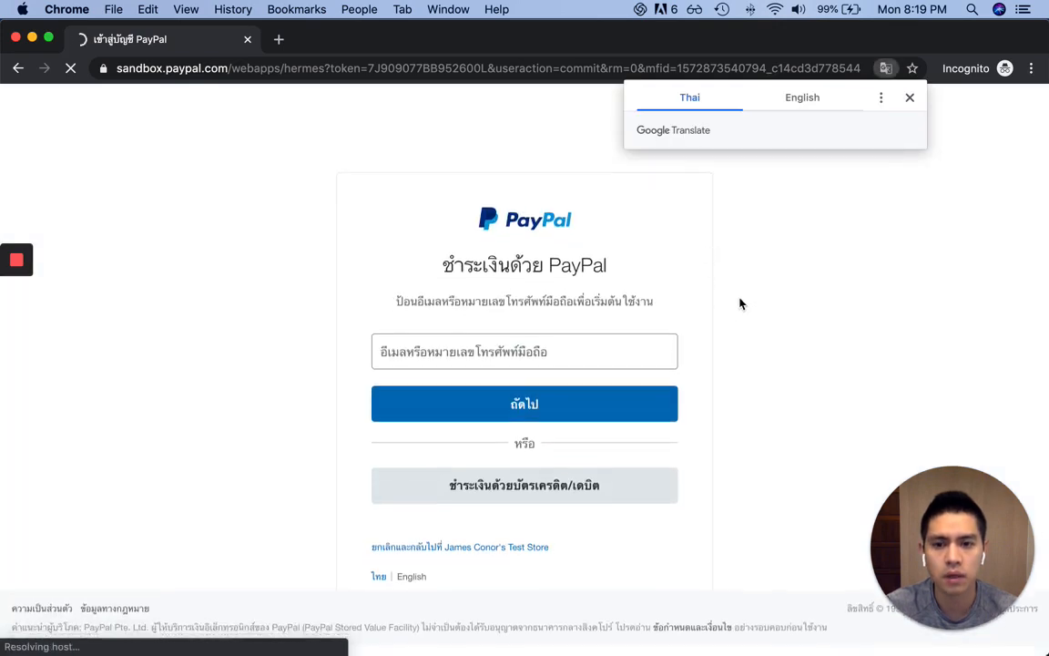
Switch the PayPal sandbox checkout to English, then cancel and return to the store
click(416, 586)
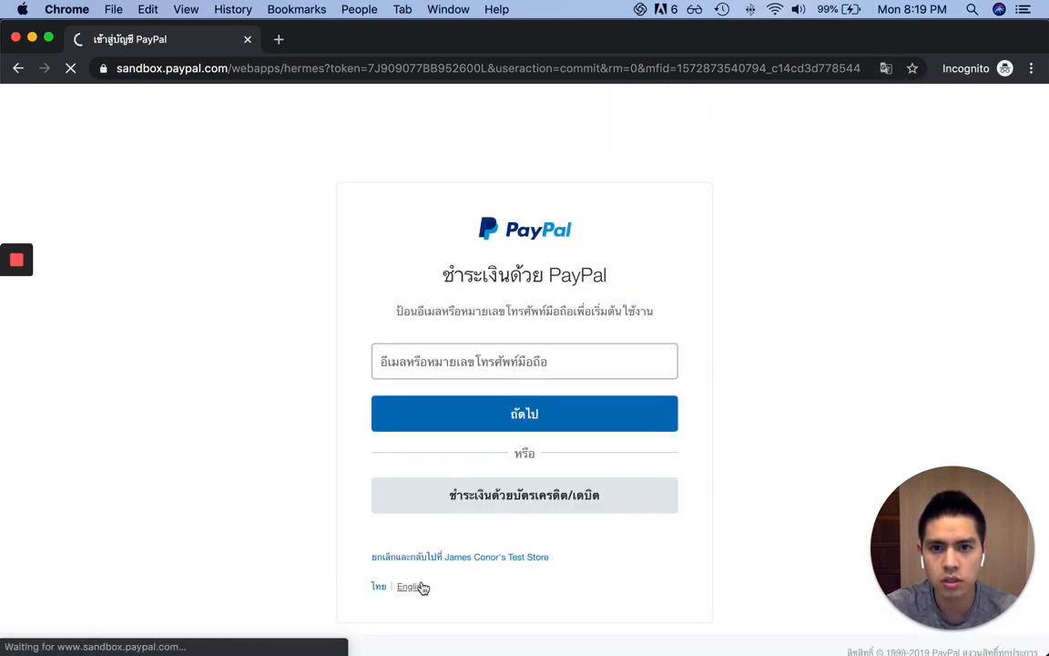
click(420, 343)
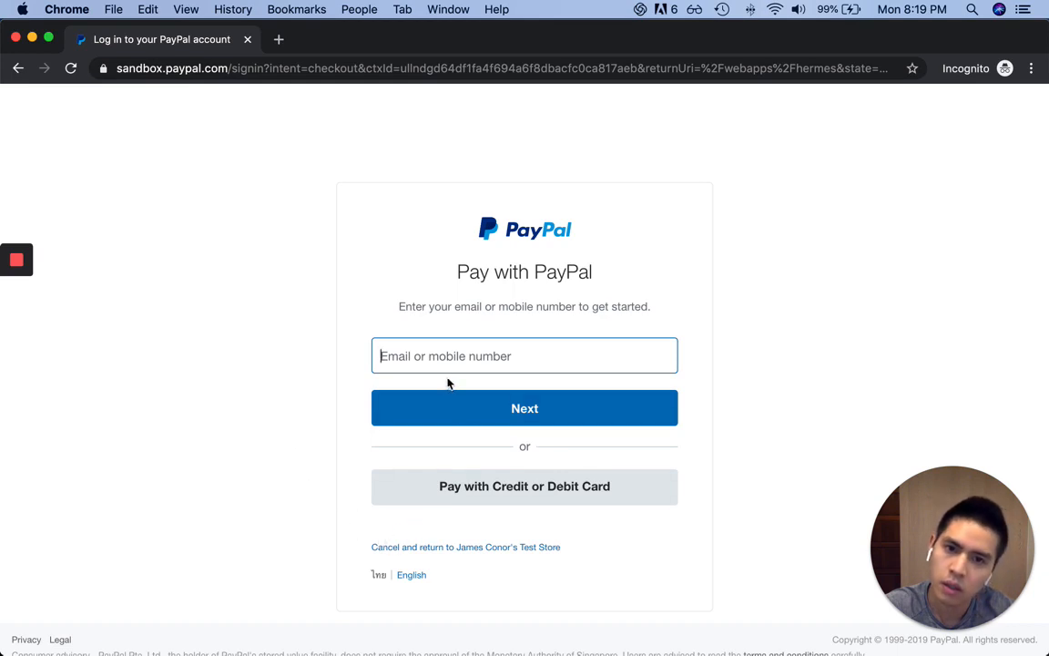
click(714, 415)
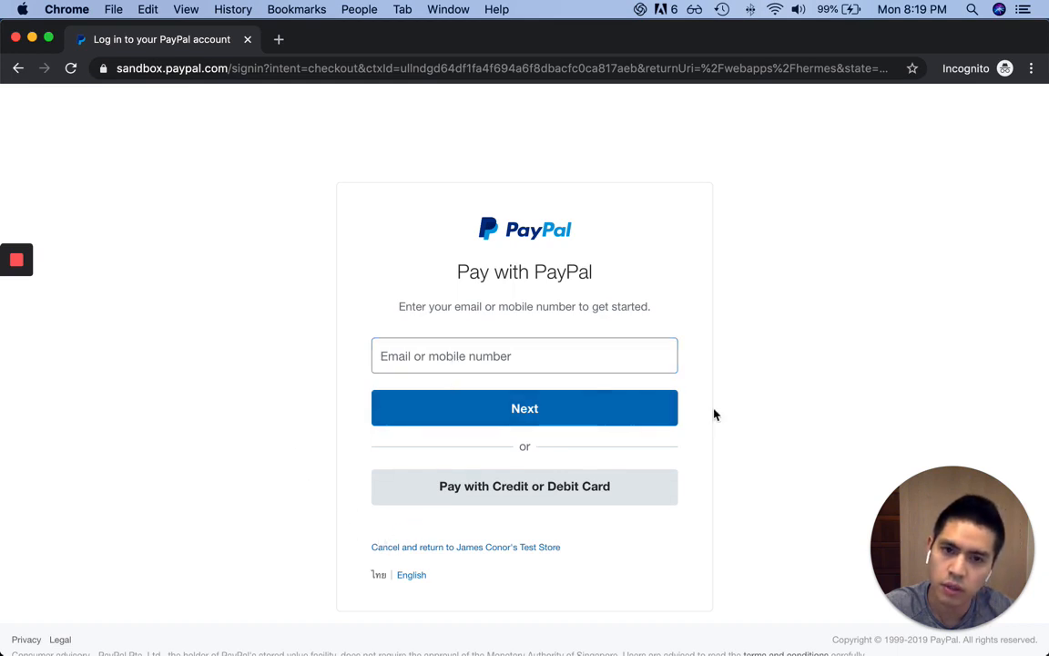
click(461, 550)
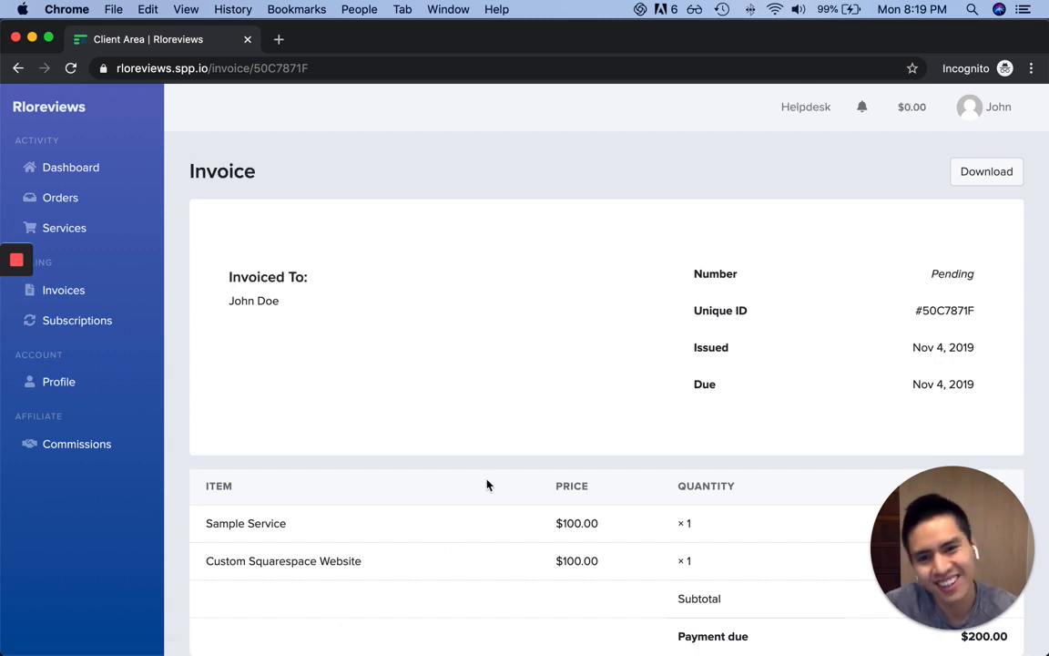
Try paying the $200 invoice through PayPal, then go back to the invoice page
scroll(583, 445, down, 1)
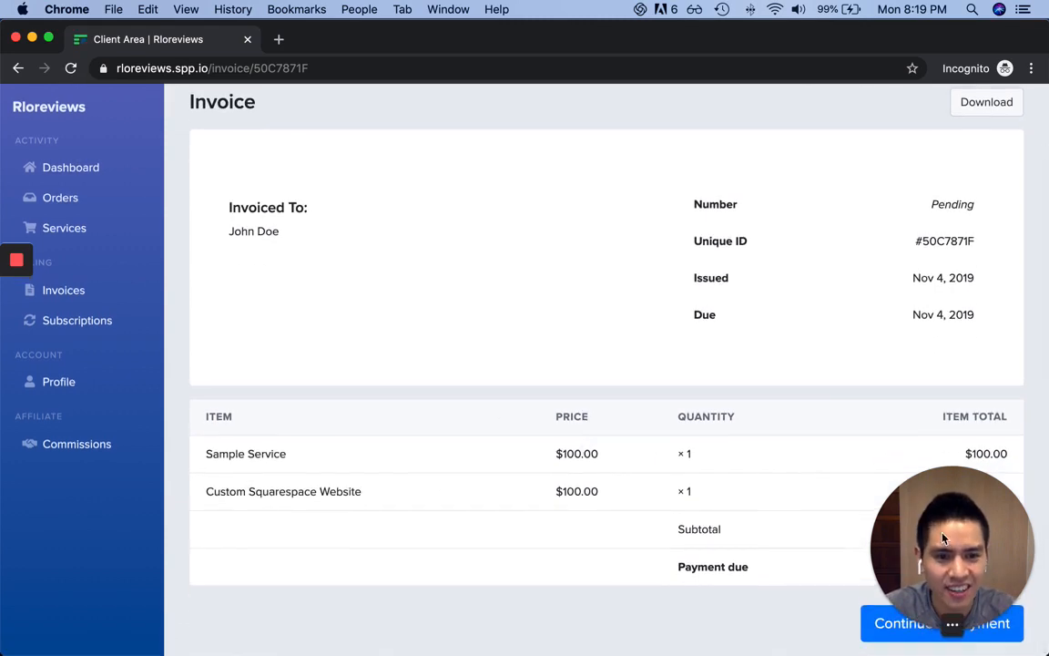
drag(944, 539, 938, 387)
scroll(812, 329, up, 1)
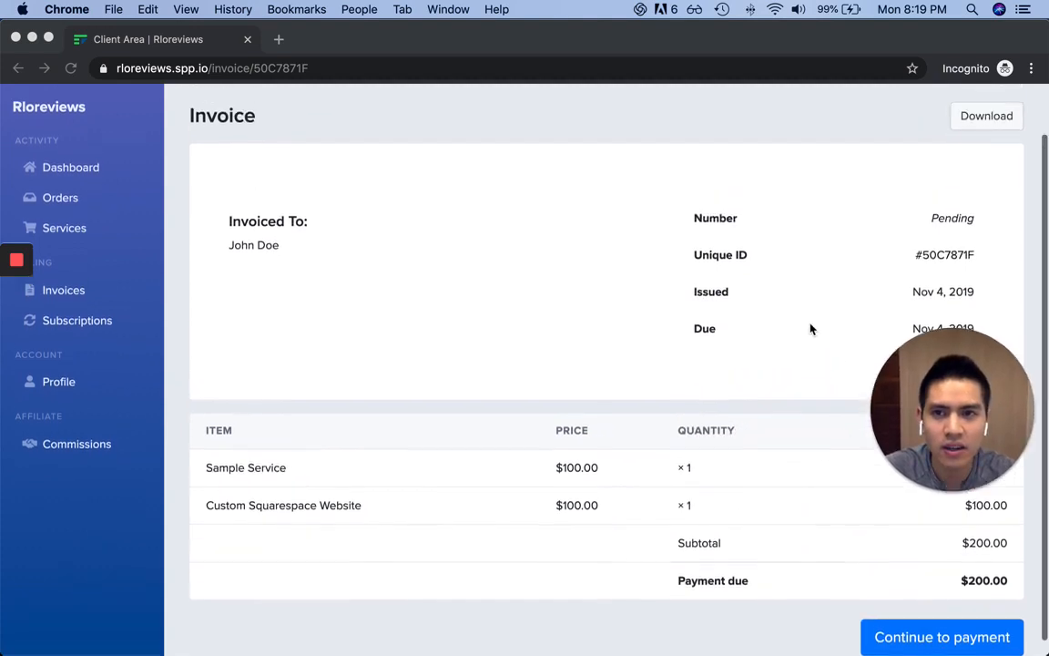
scroll(812, 328, up, 2)
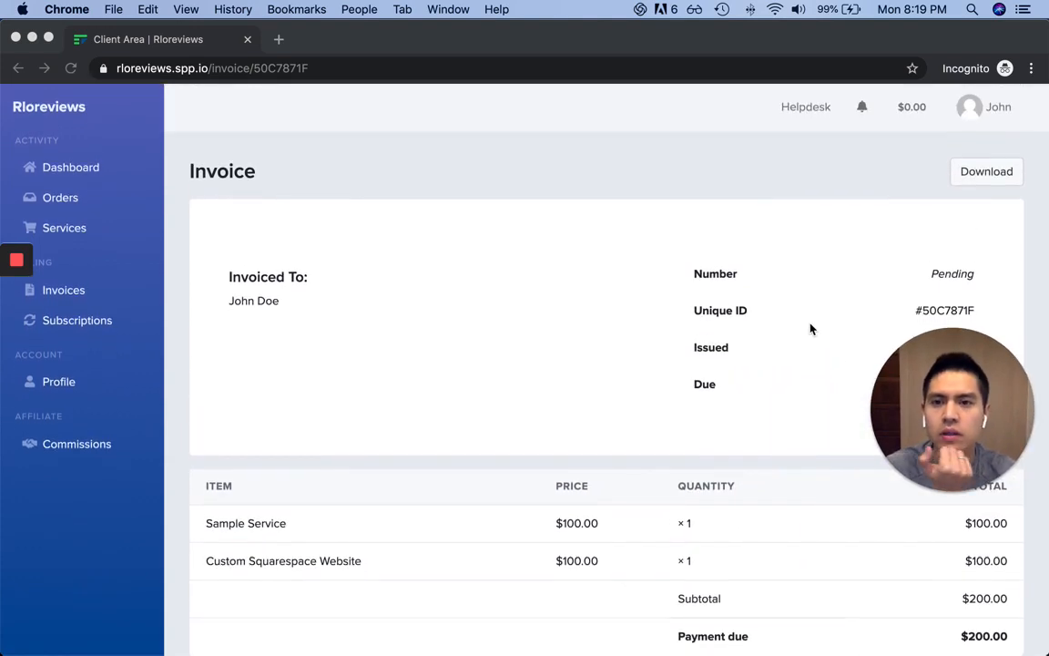
drag(905, 410, 51, 558)
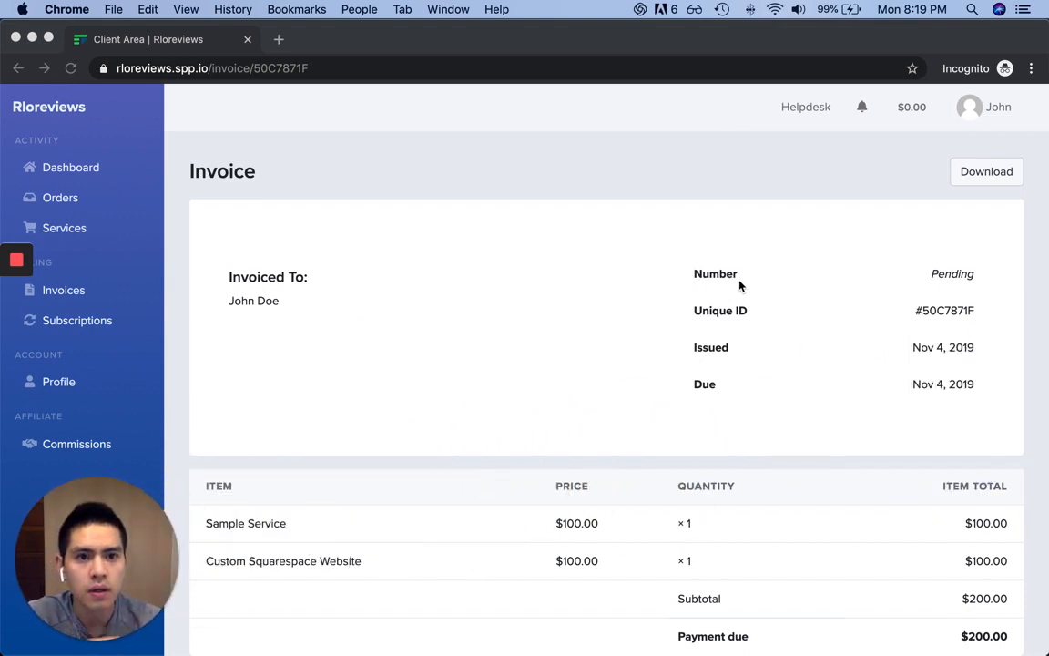
scroll(918, 312, down, 3)
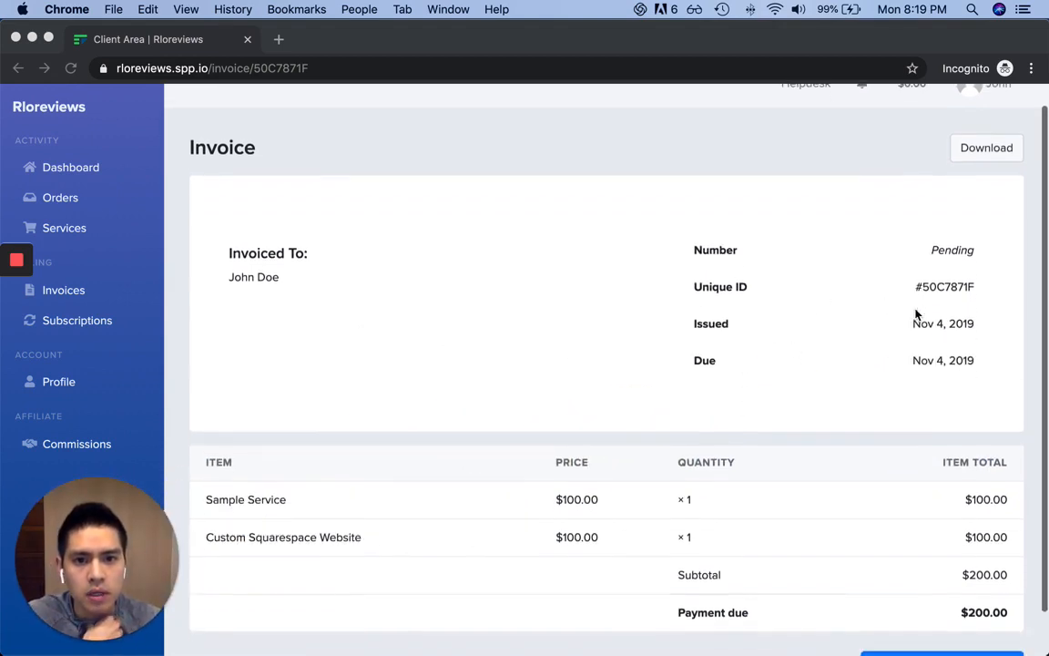
click(977, 626)
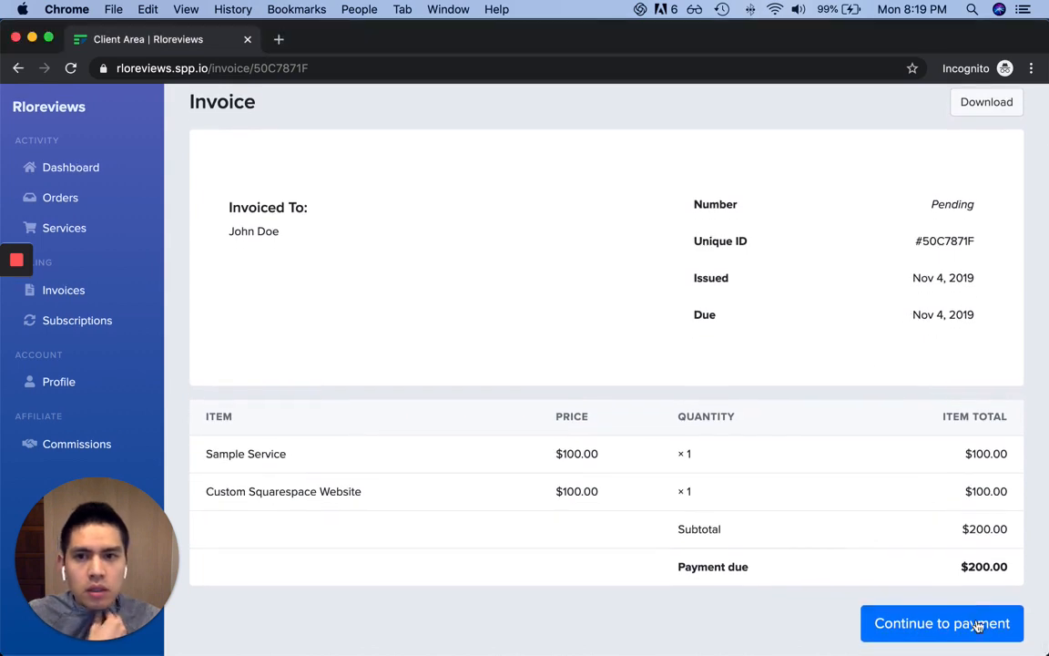
click(982, 623)
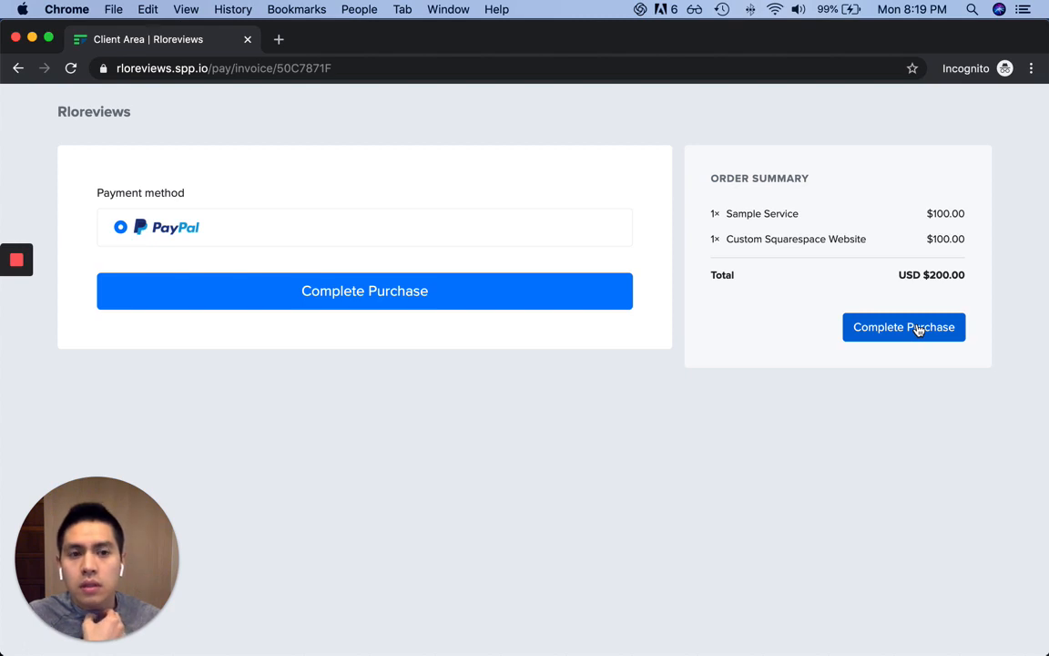
click(920, 330)
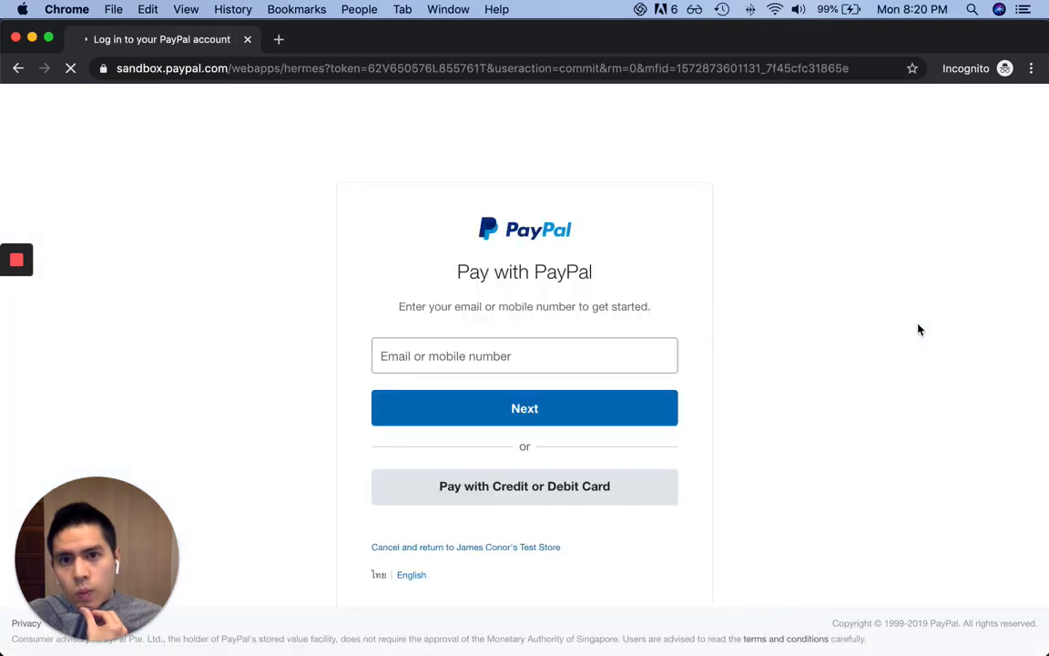
click(26, 74)
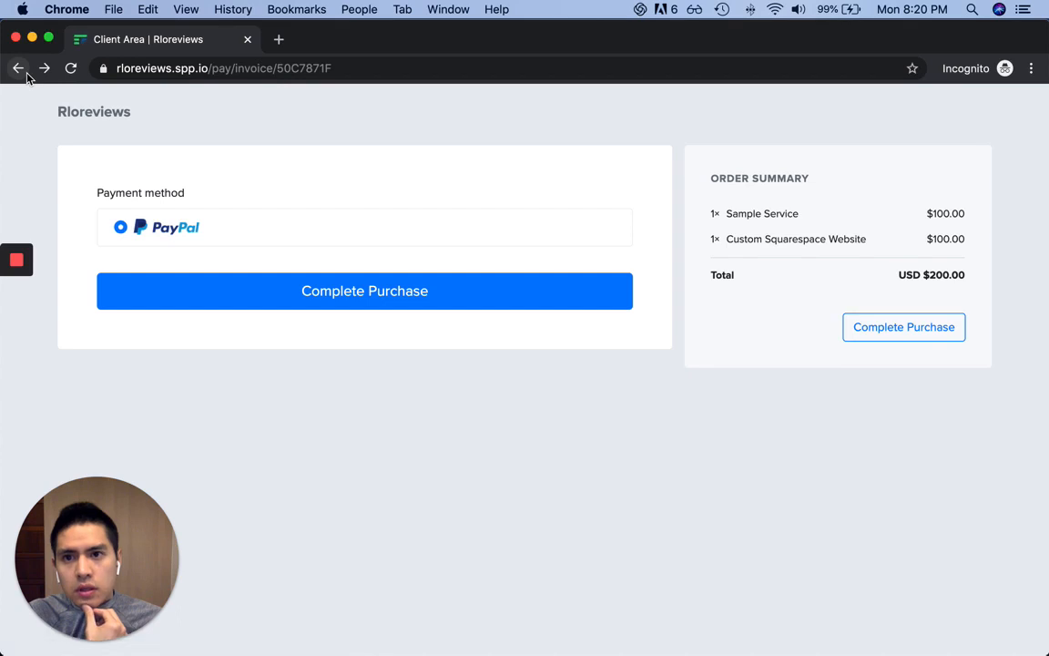
click(18, 69)
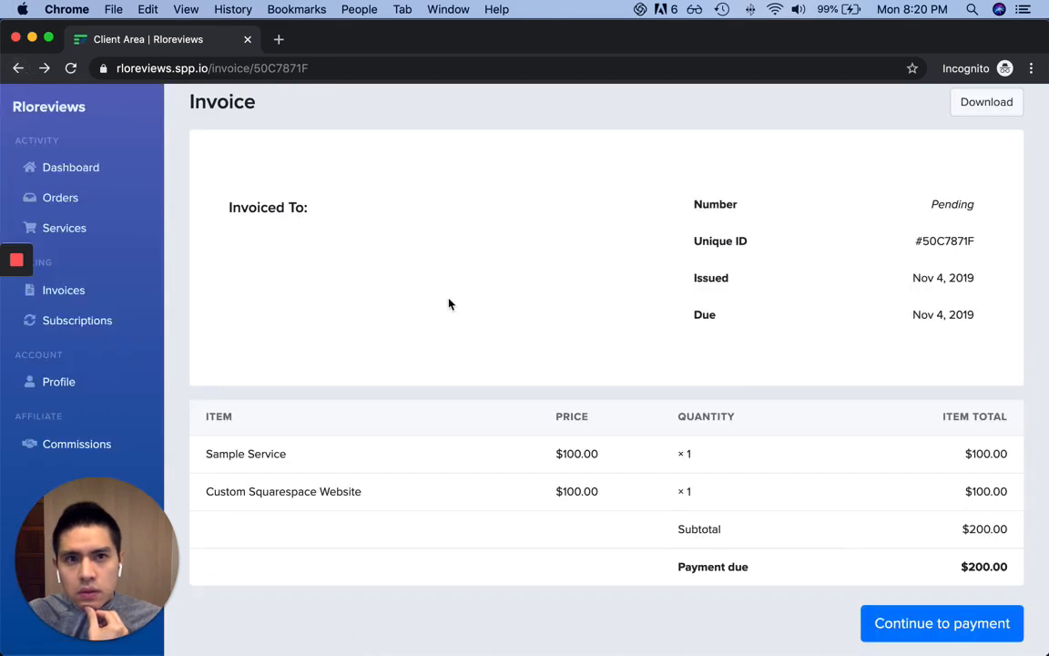
scroll(448, 307, down, 2)
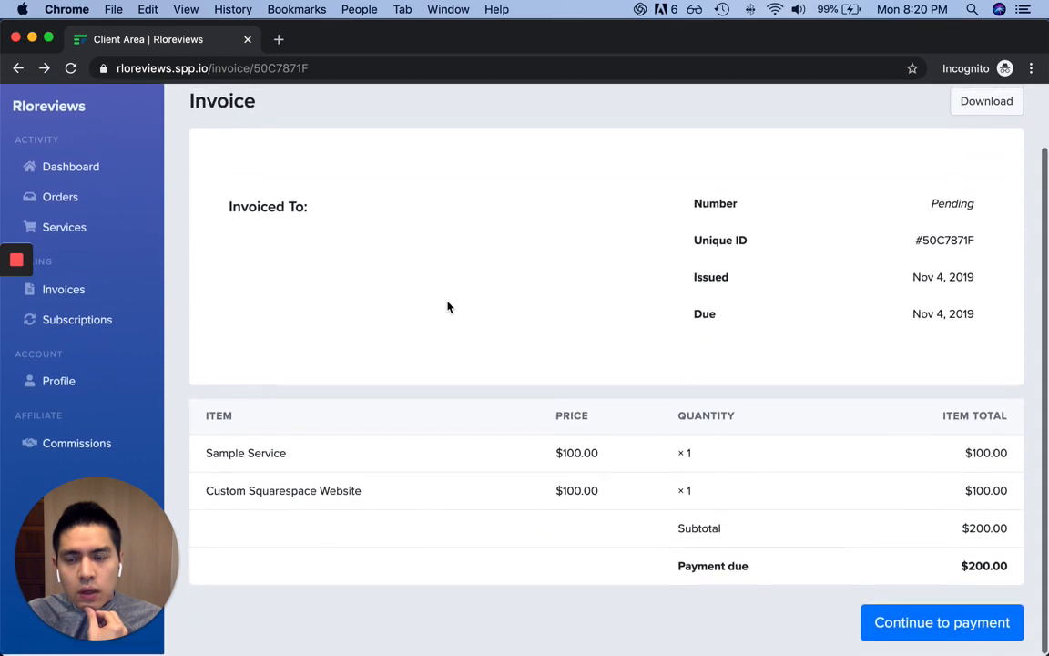
scroll(447, 307, up, 2)
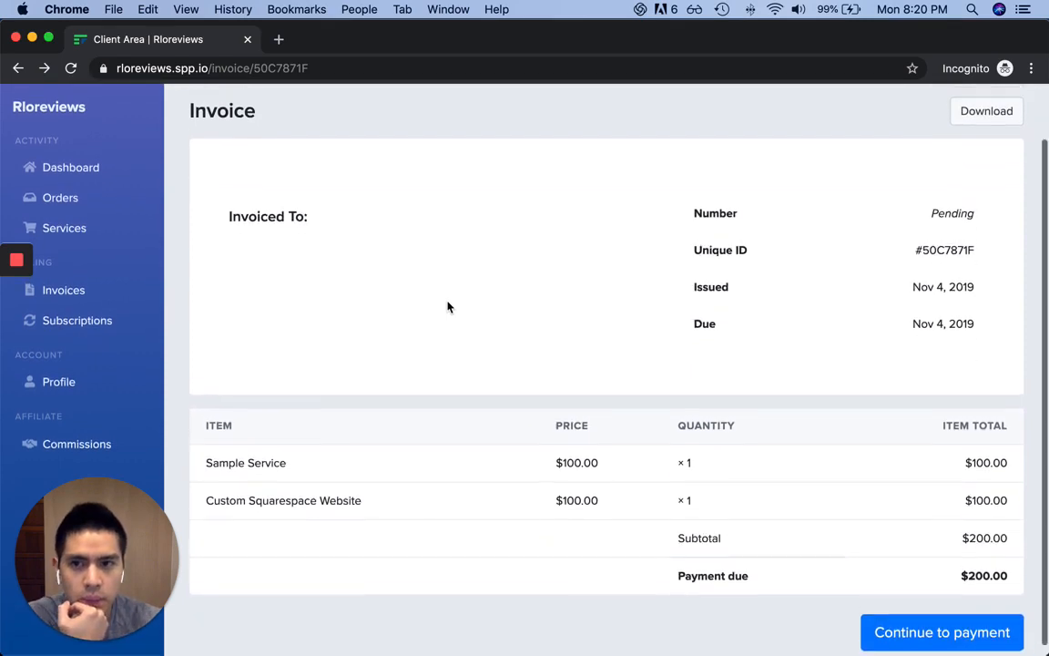
Browse the client's Dashboard, Orders and Services pages, then switch to the admin window
click(79, 169)
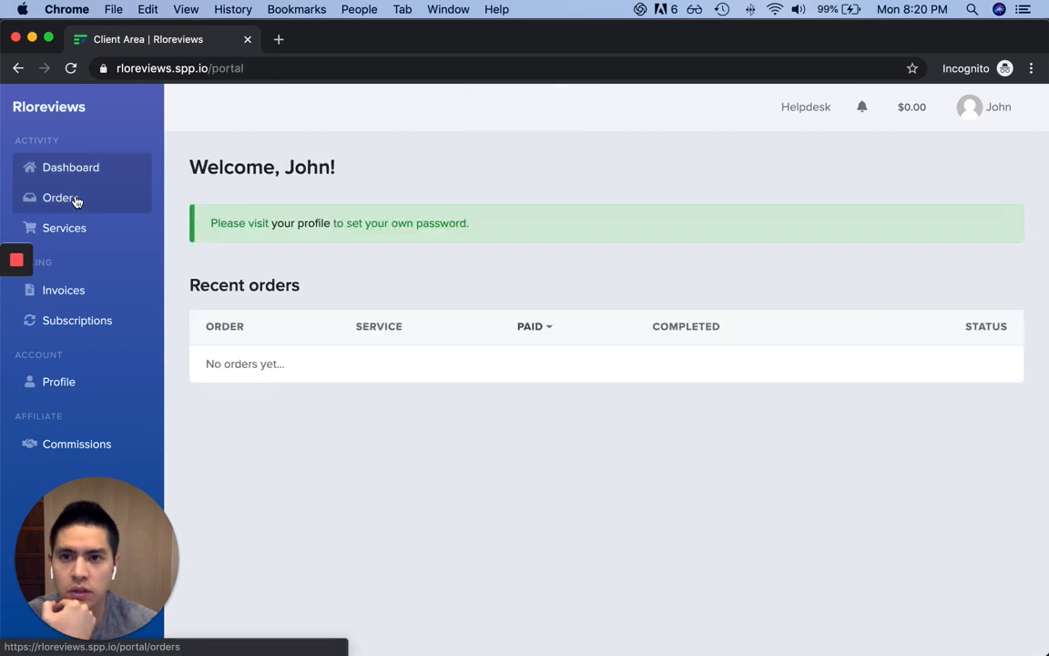
click(77, 201)
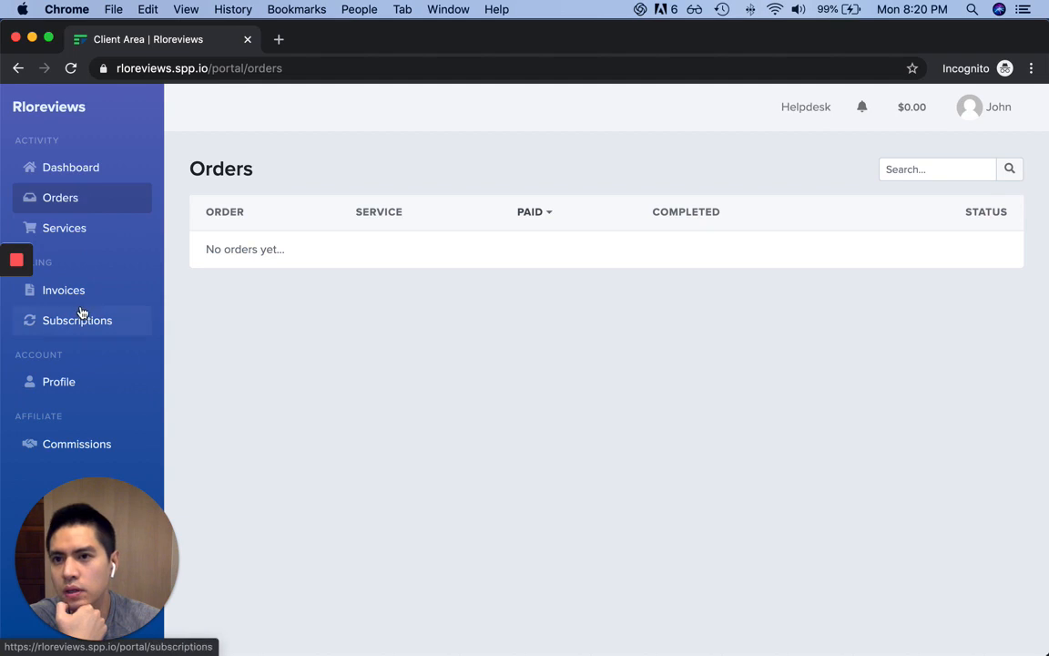
click(83, 239)
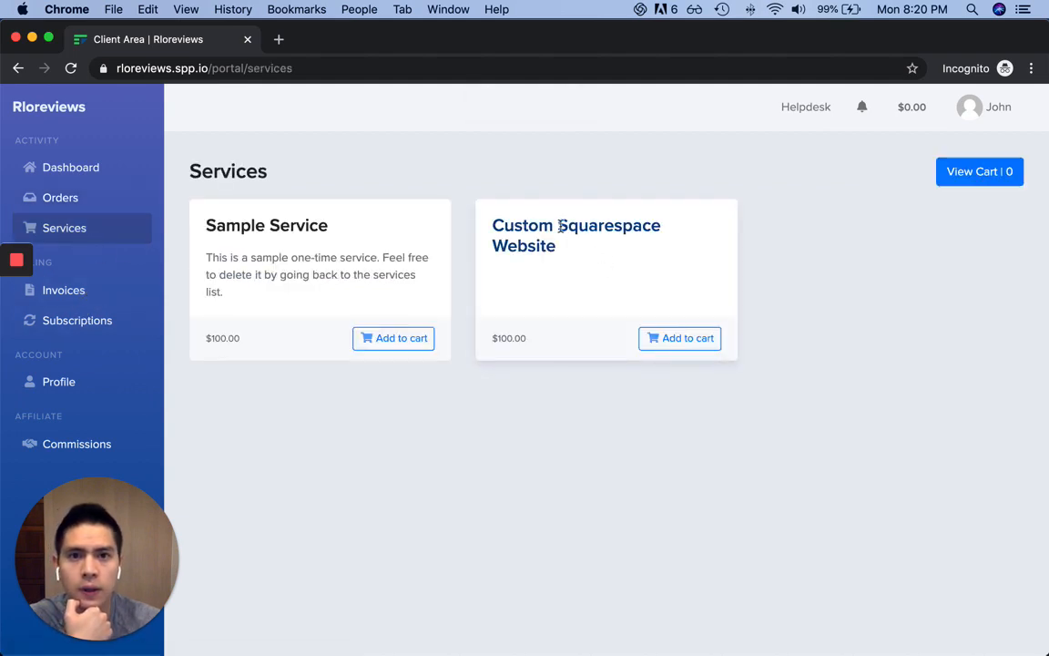
key(super+grave)
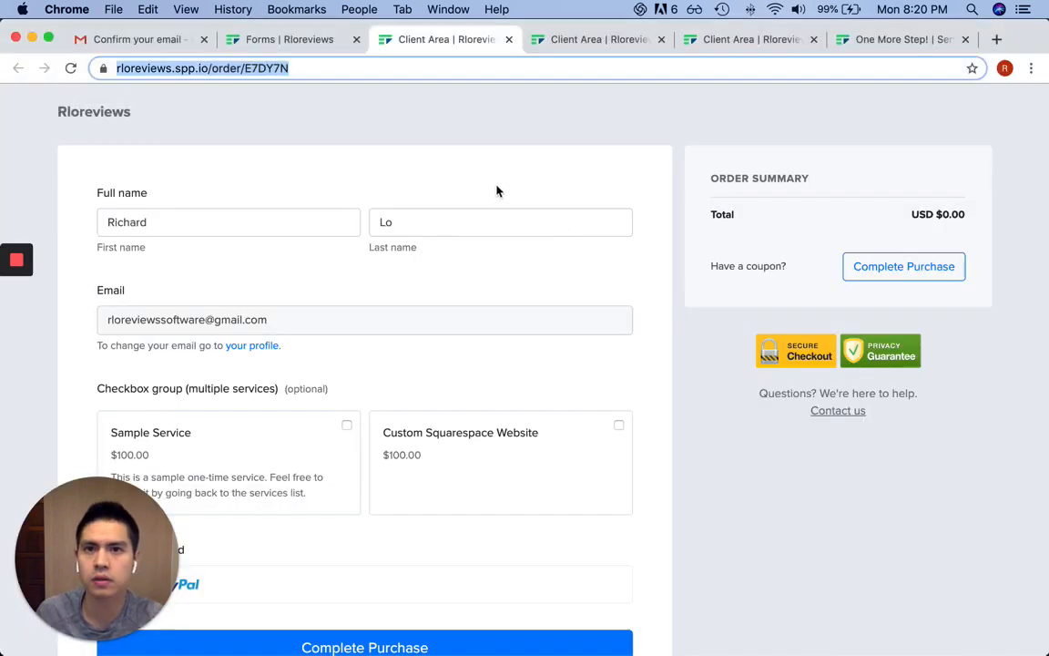
Preview the live Custom Squarespace Website order form from the Order forms list
key(ctrl+shift+Tab)
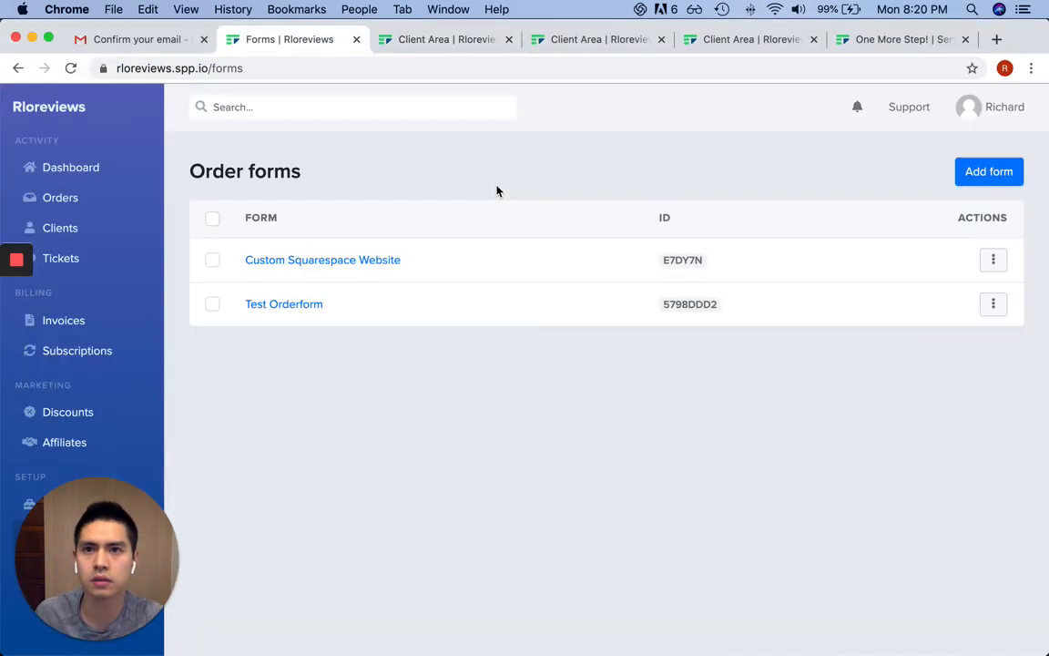
click(995, 260)
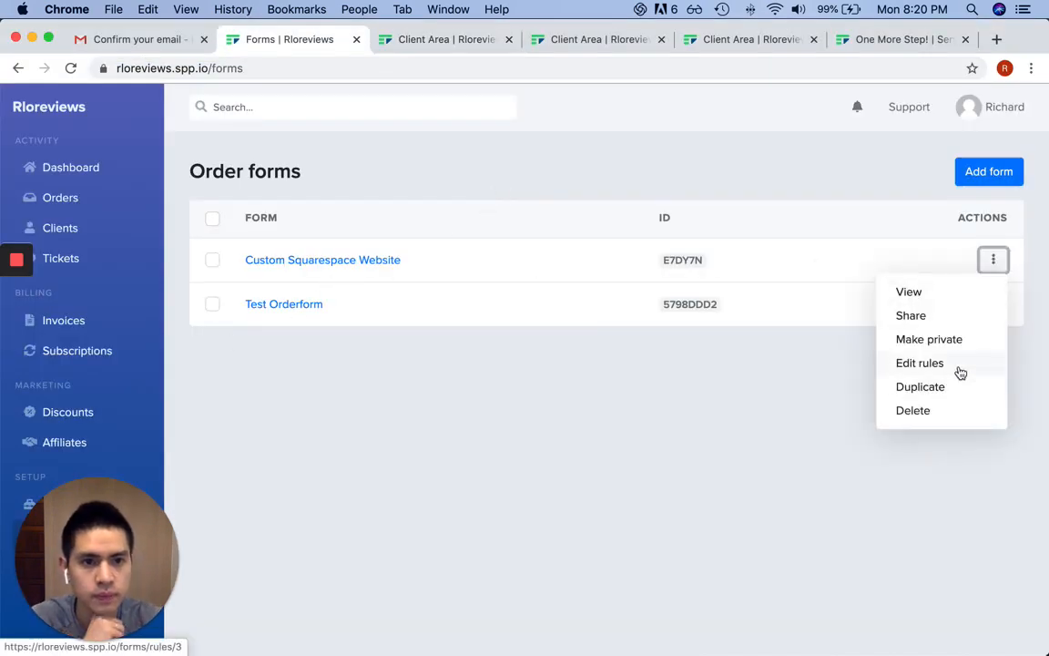
click(945, 301)
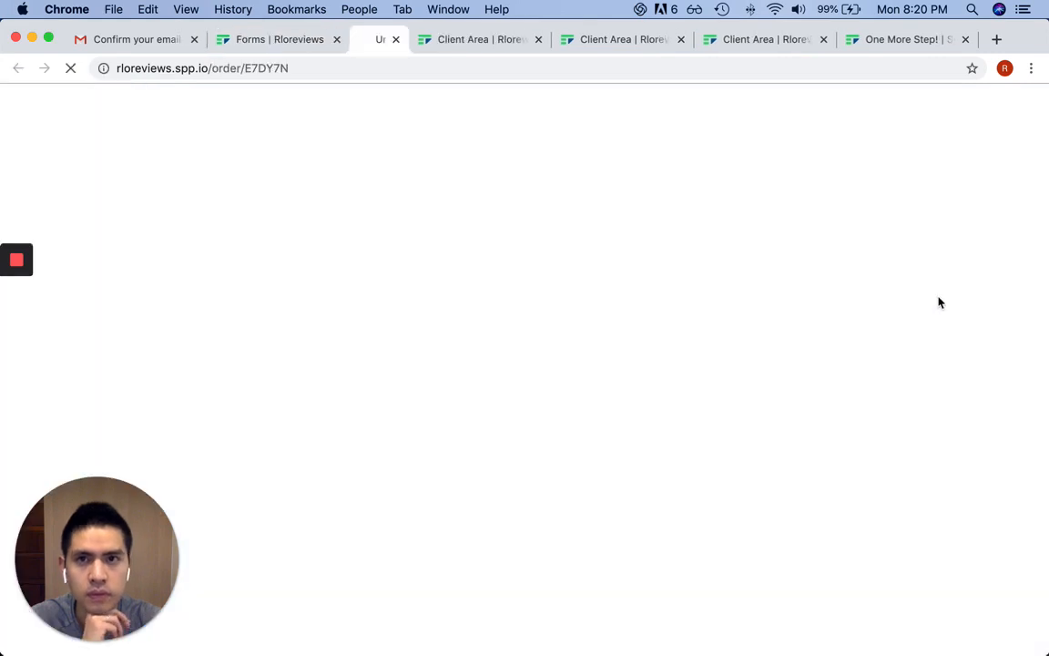
scroll(226, 363, down, 3)
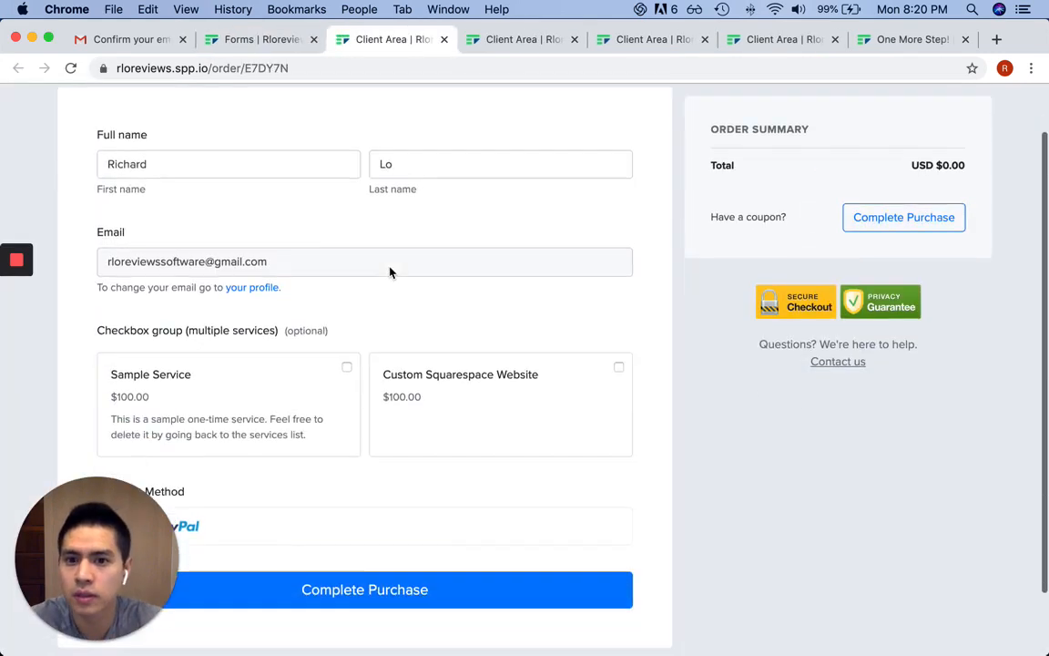
click(264, 41)
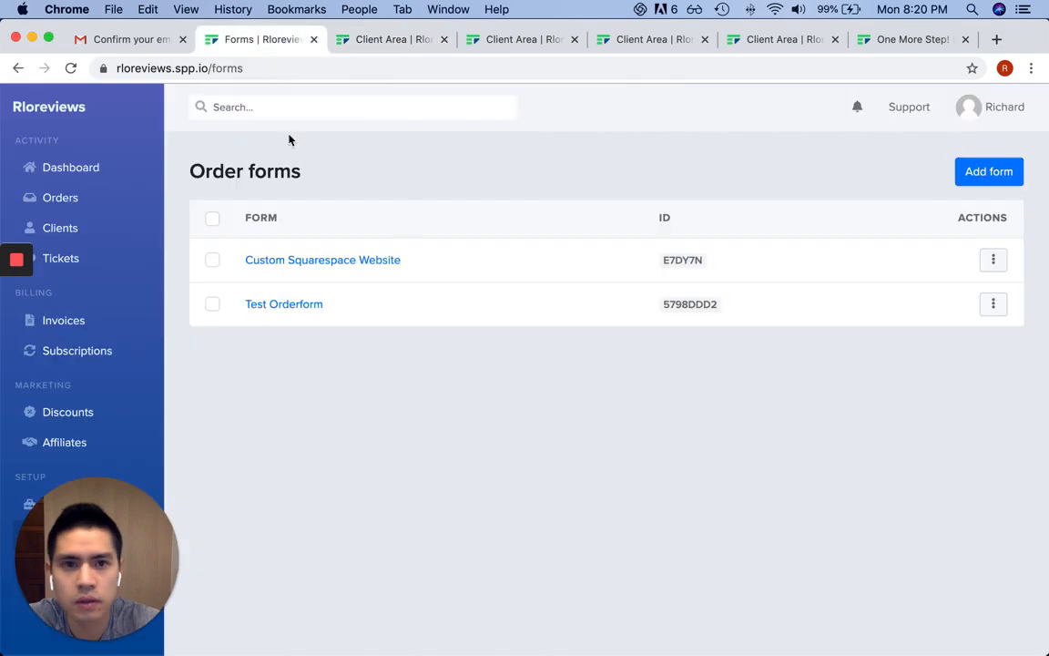
Delete the Payment Method field from the Custom Squarespace Website form and save it
click(341, 262)
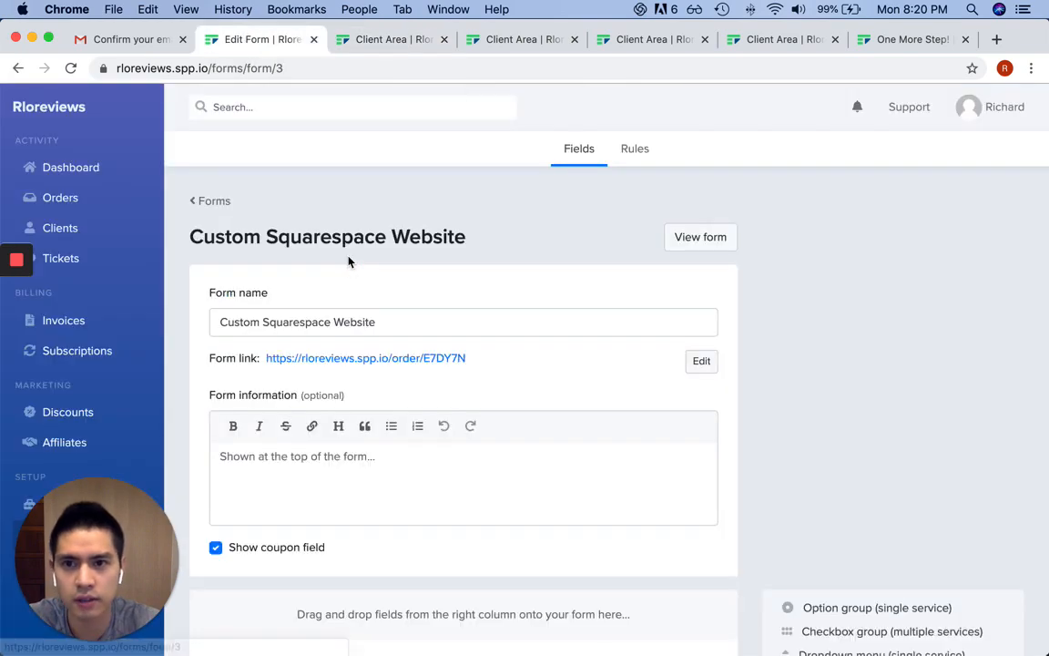
scroll(537, 364, down, 10)
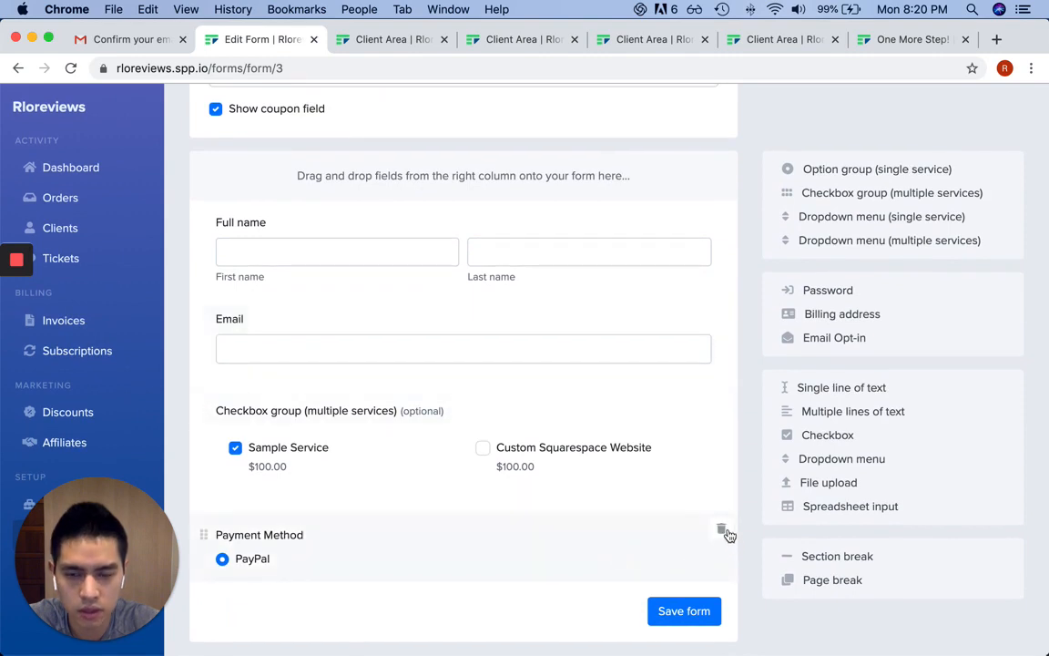
click(725, 532)
click(684, 547)
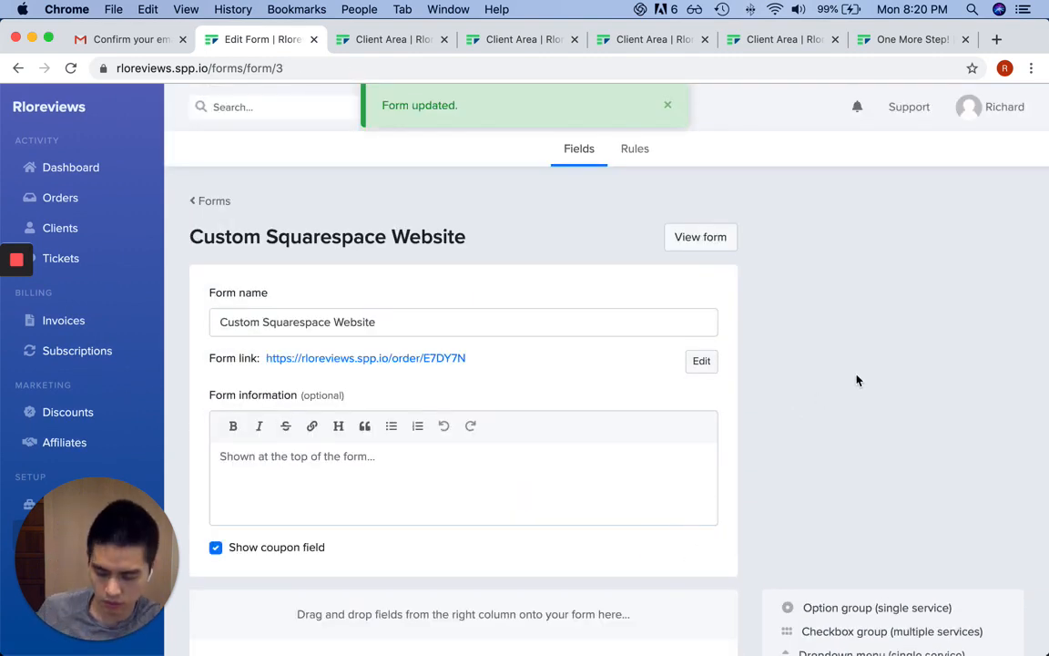
key(super+grave)
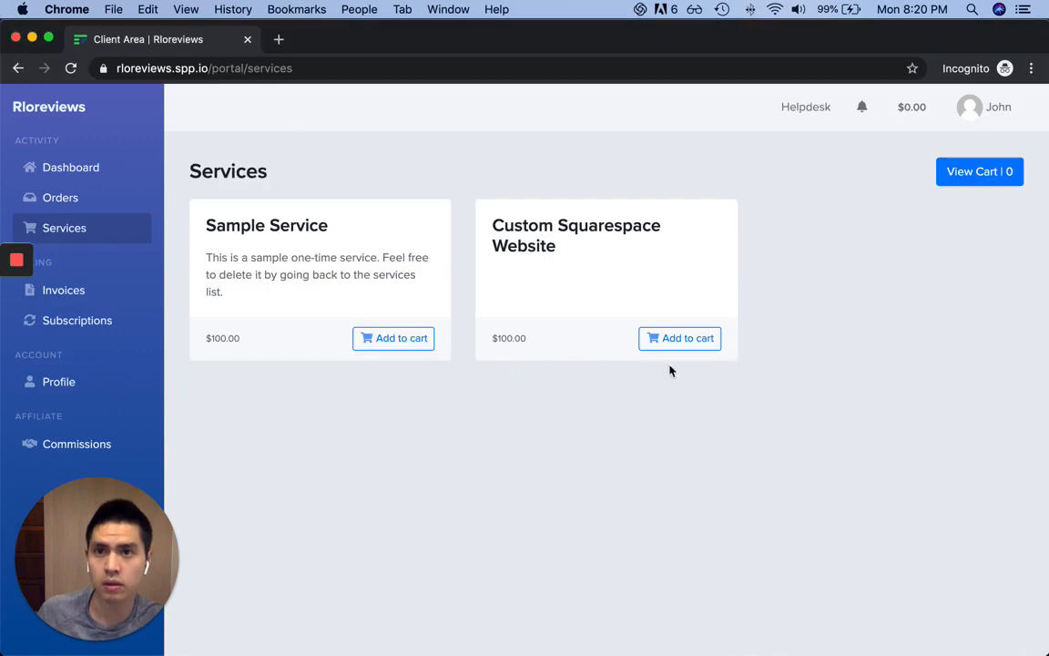
Reload the services page and add Custom Squarespace Website and Sample Service to the cart
click(214, 68)
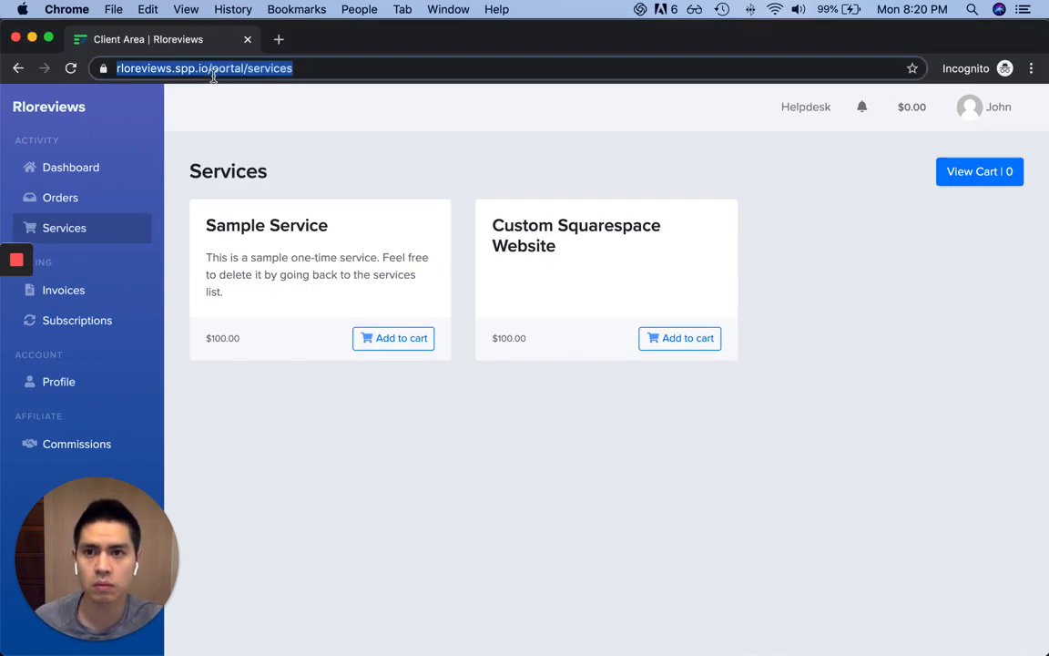
key(Return)
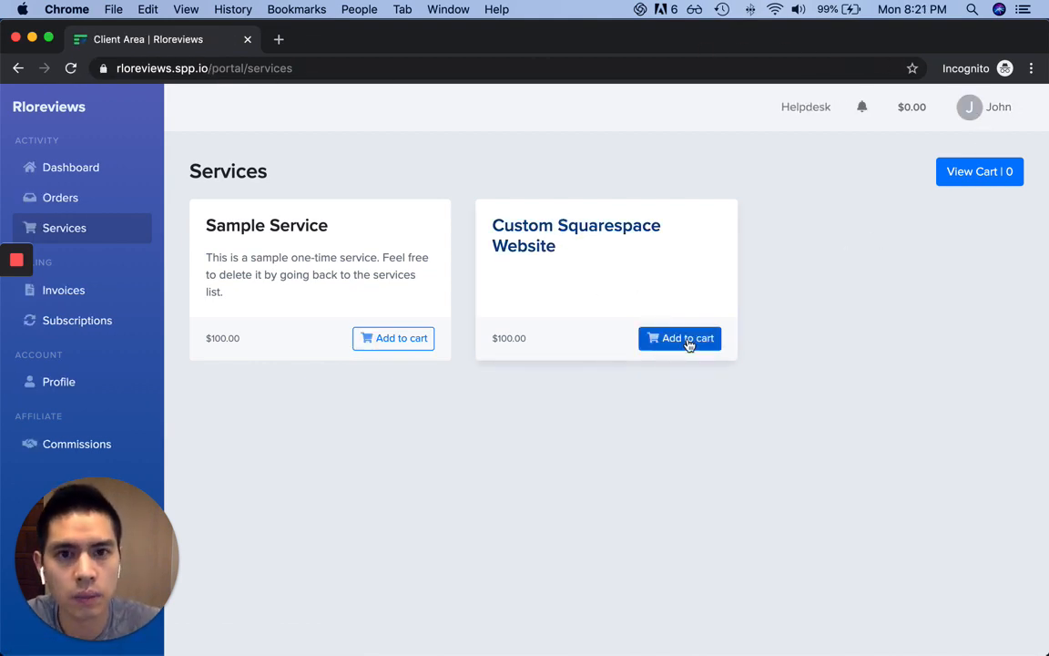
click(718, 343)
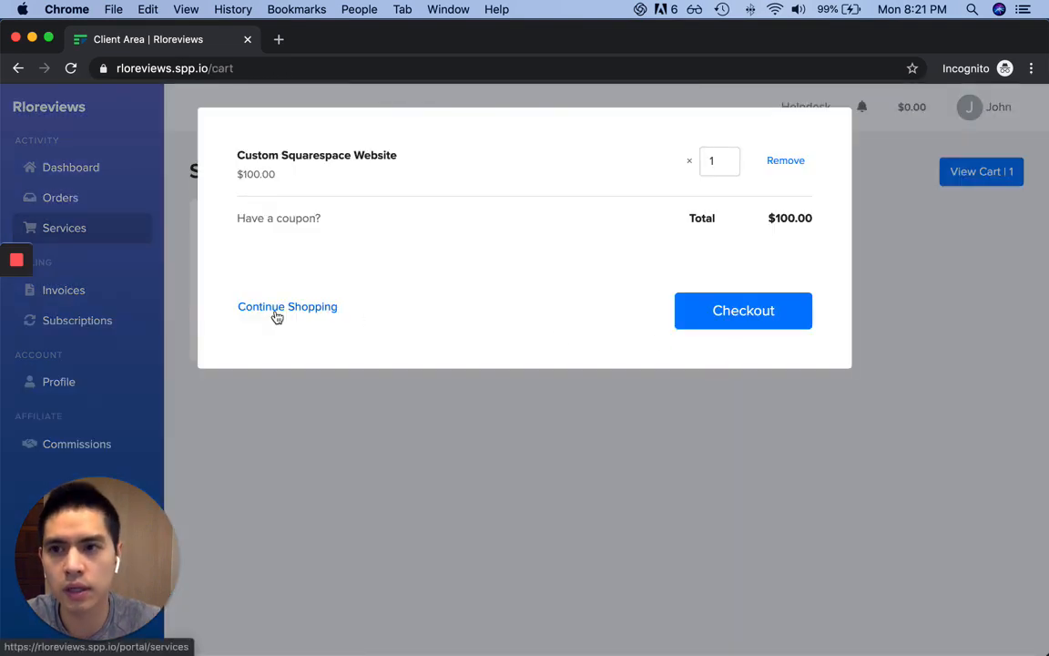
click(277, 310)
click(399, 342)
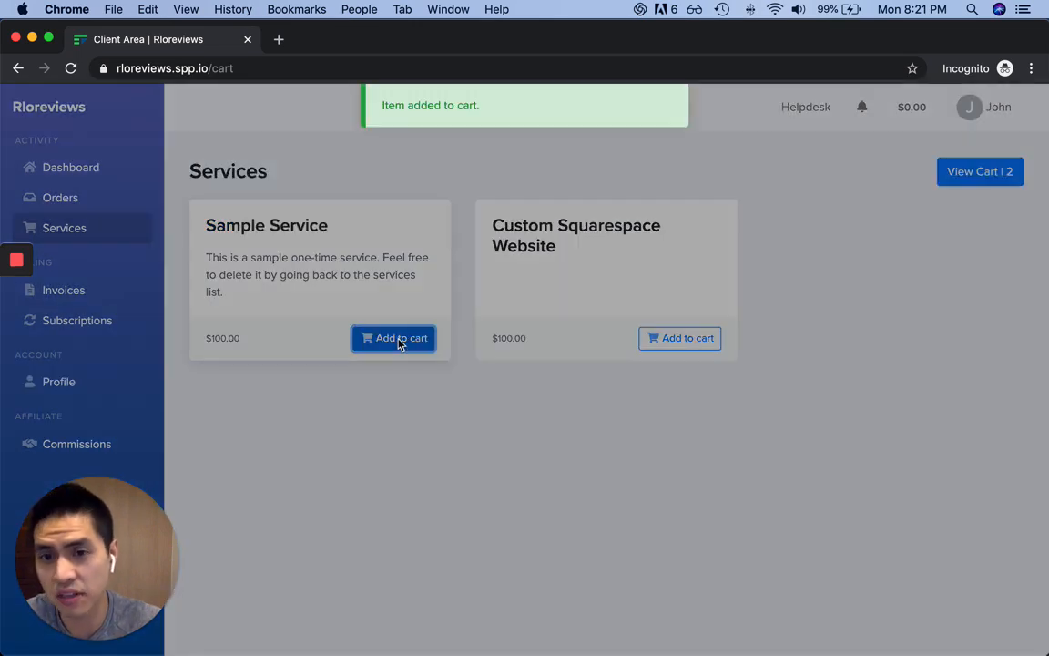
click(296, 363)
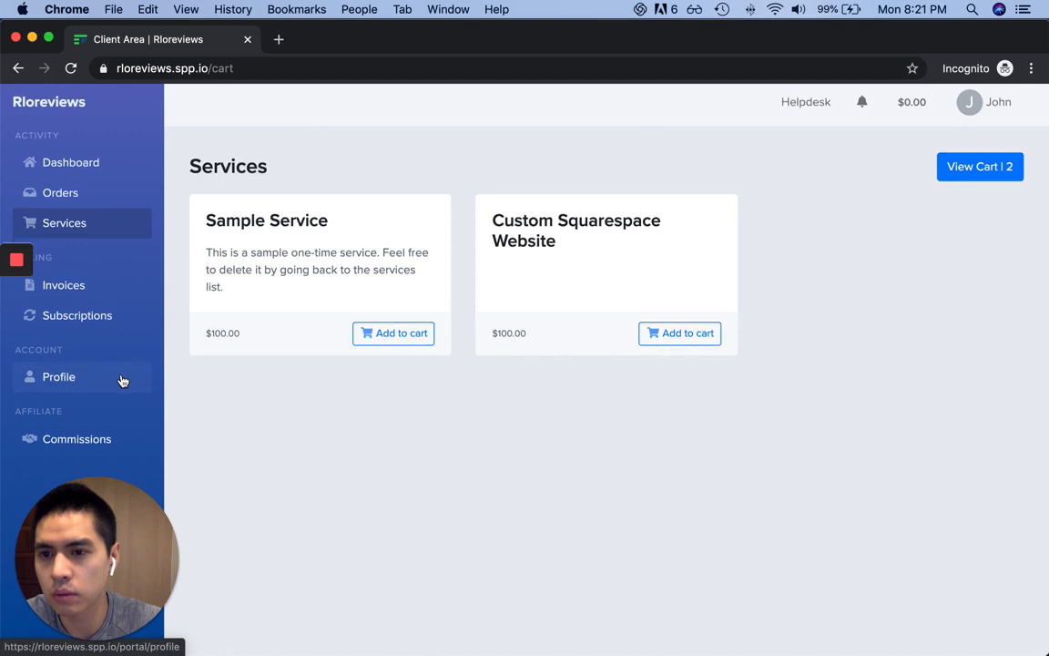
Open the two-item cart and check out to the $200.00 payment page
click(81, 196)
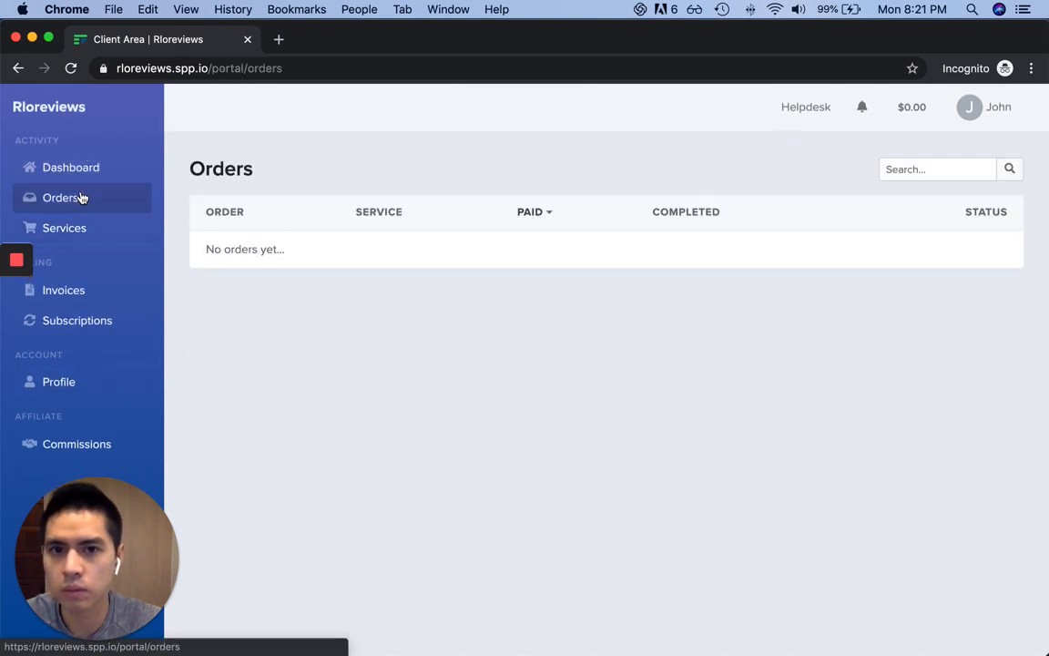
click(82, 171)
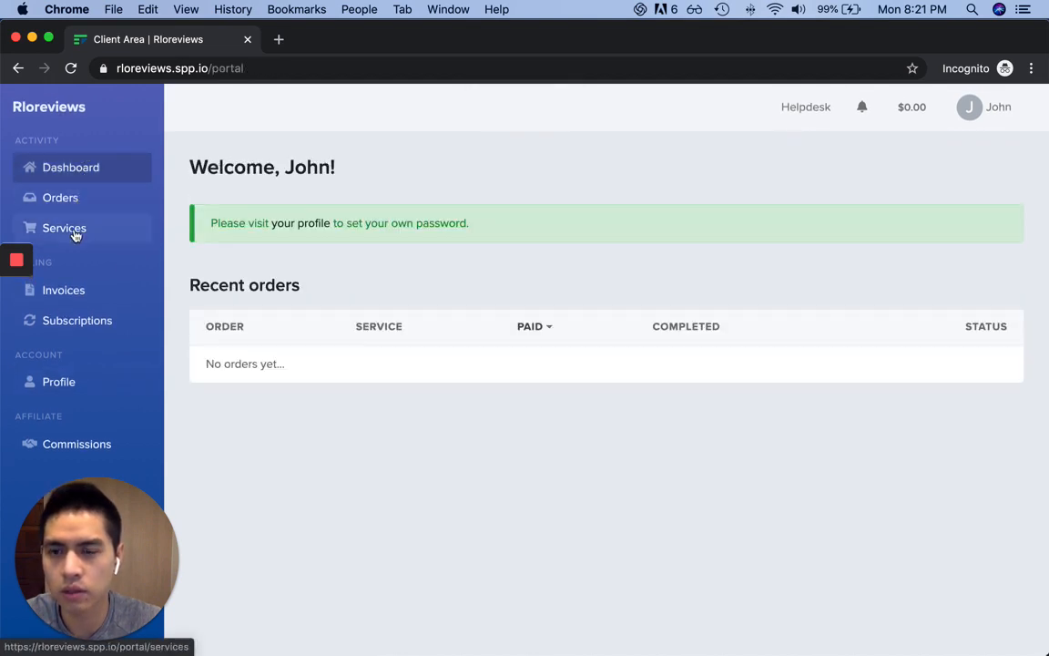
click(72, 231)
click(954, 187)
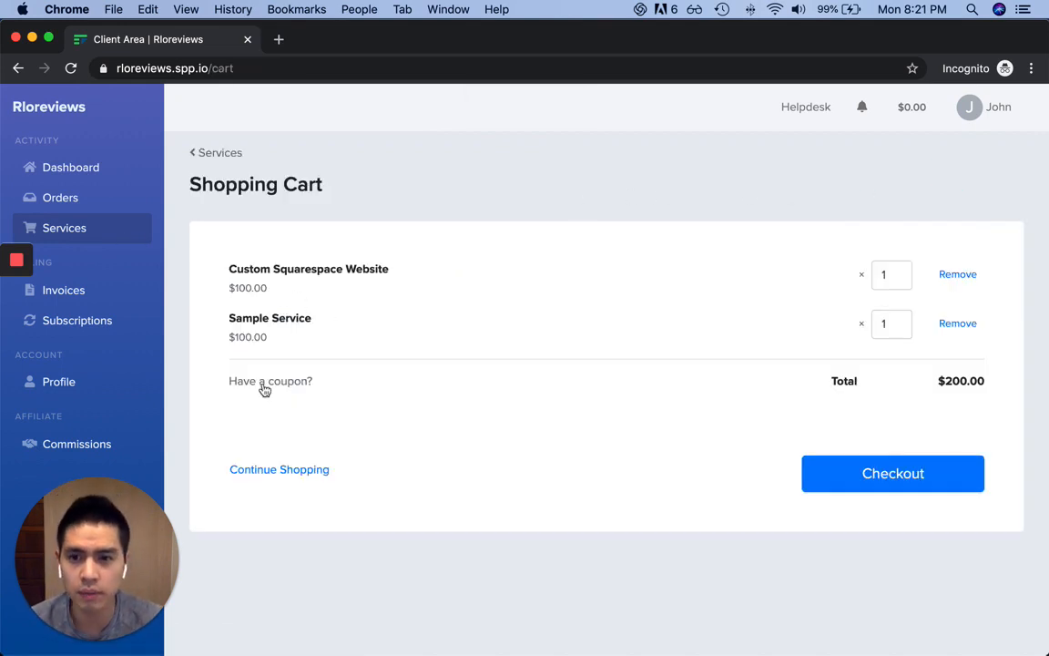
click(871, 480)
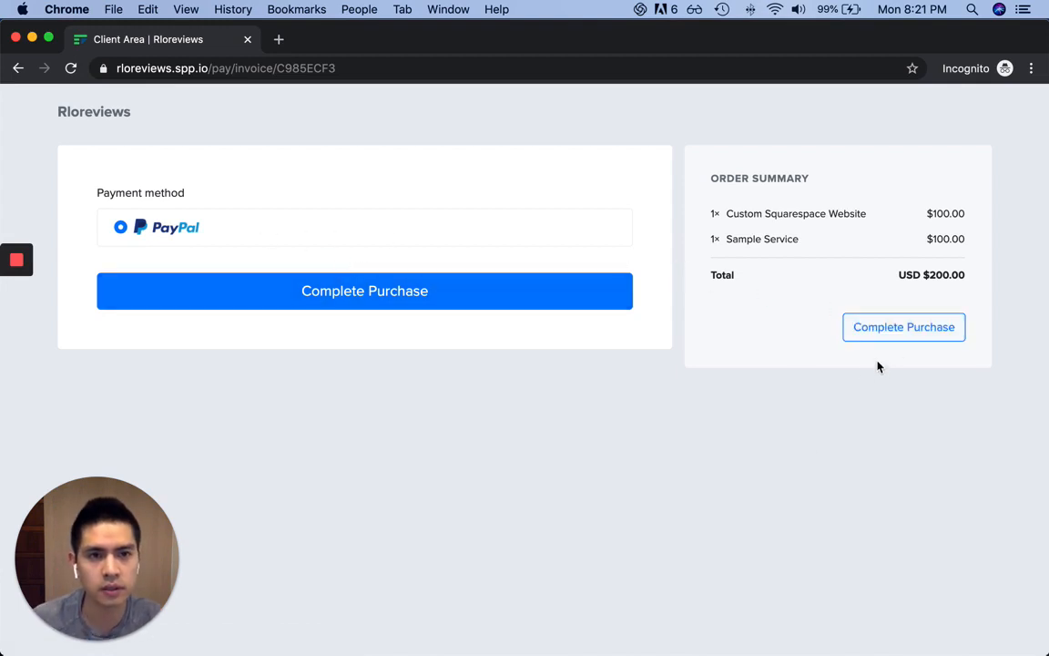
key(super+grave)
Set the Sample Service price to 0 and save it
scroll(388, 348, down, 1)
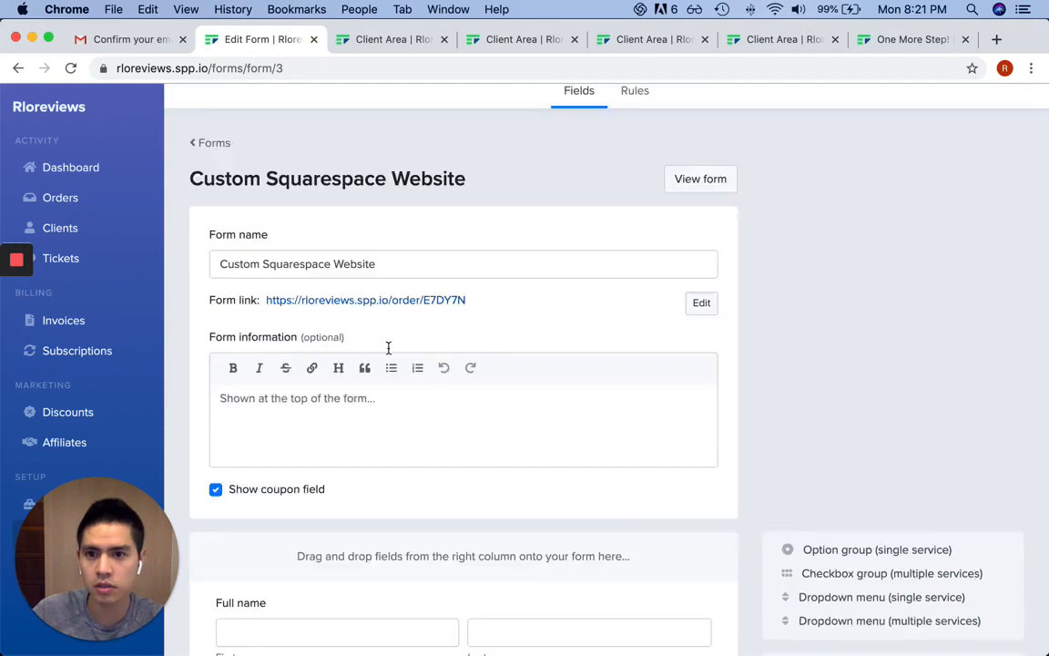
scroll(388, 348, down, 5)
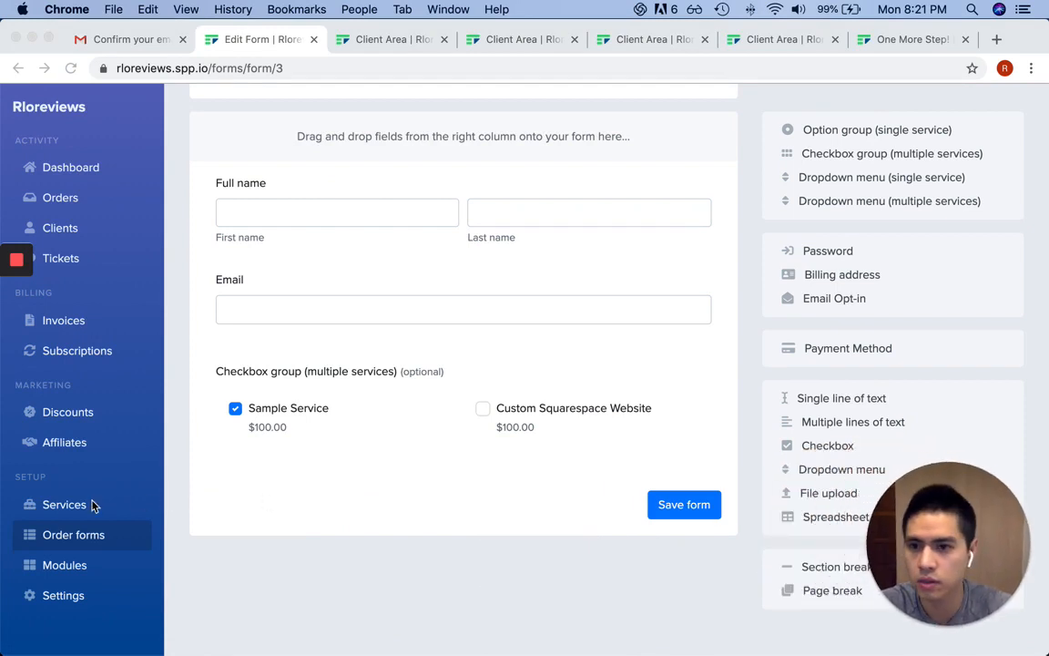
click(63, 504)
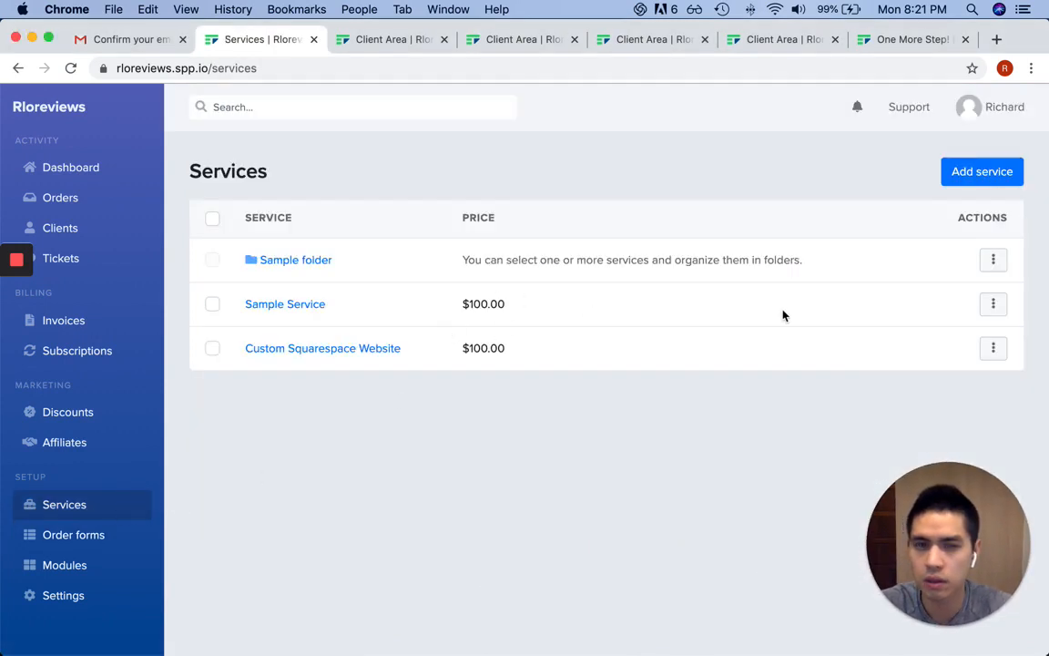
click(993, 304)
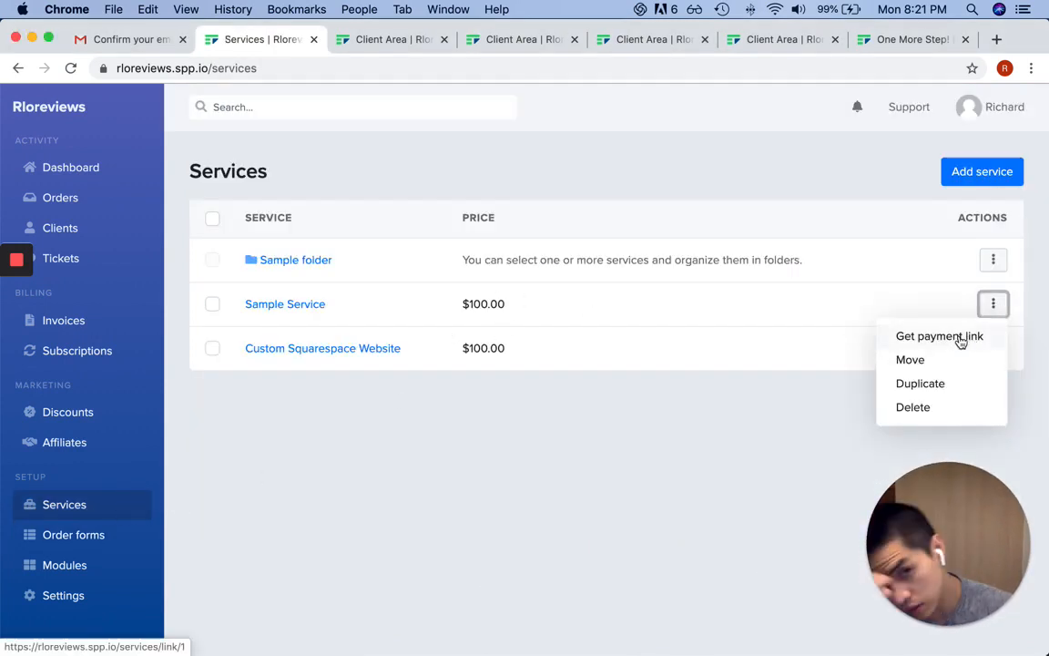
click(310, 305)
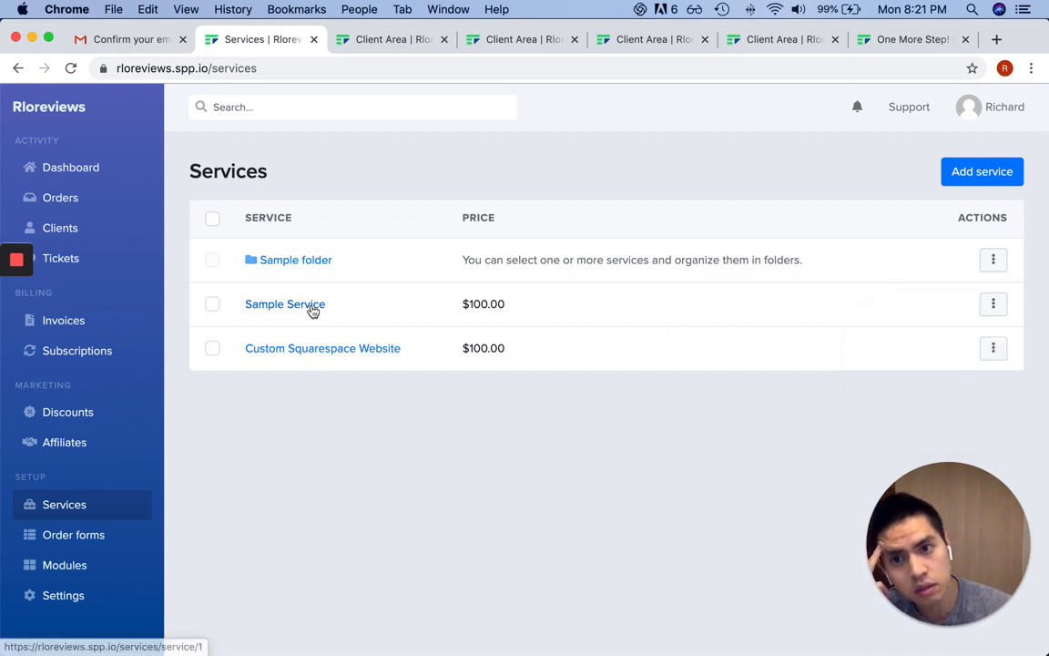
scroll(592, 320, down, 5)
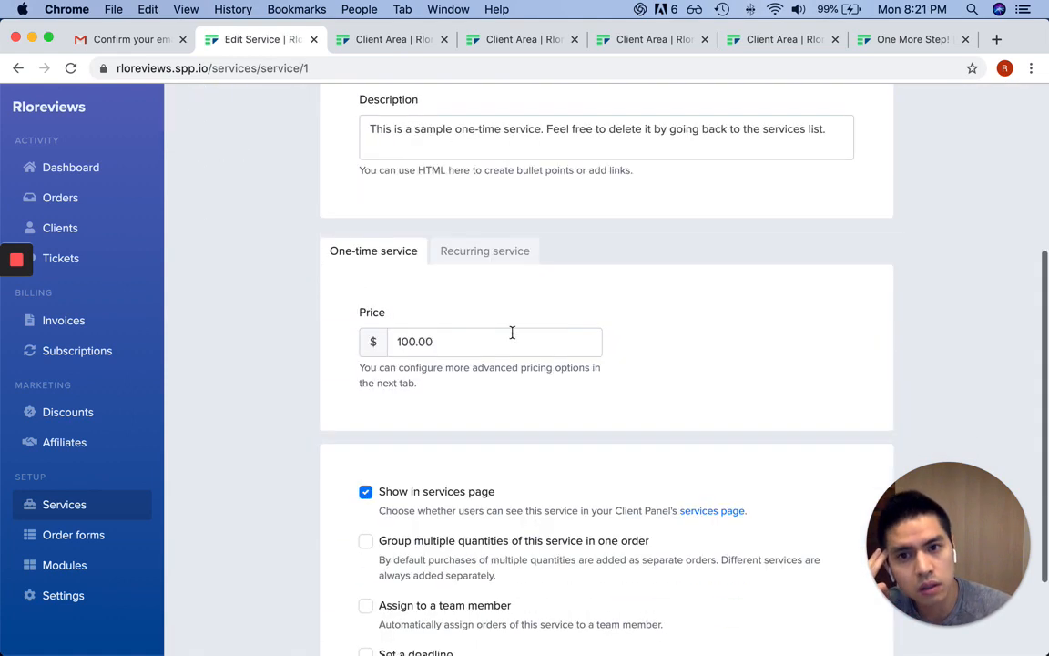
click(511, 337)
text(0)
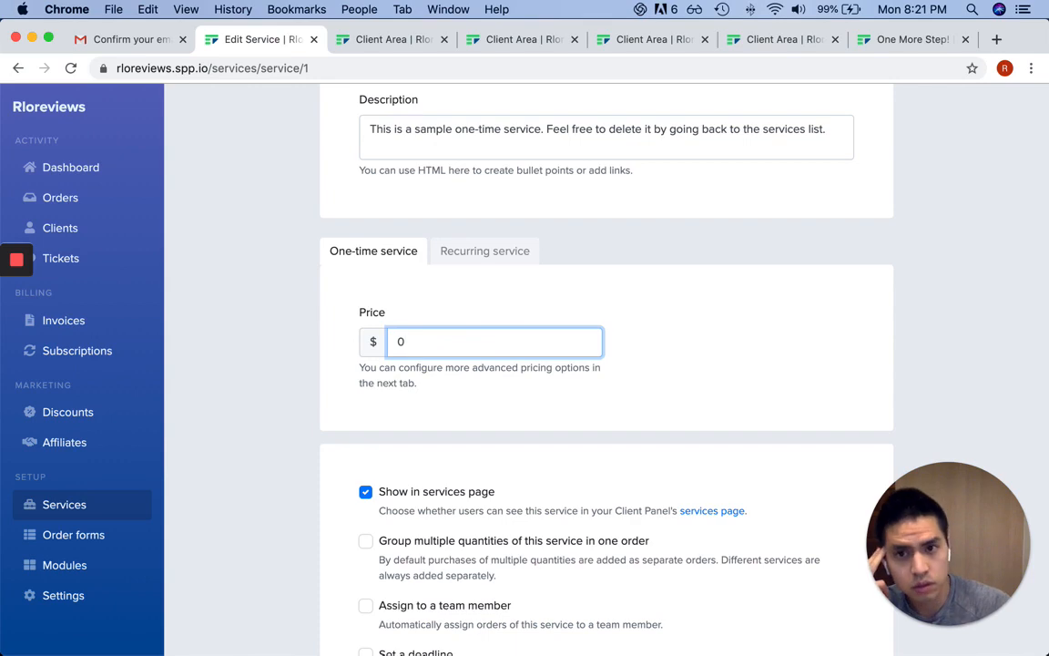
scroll(608, 392, down, 3)
click(830, 597)
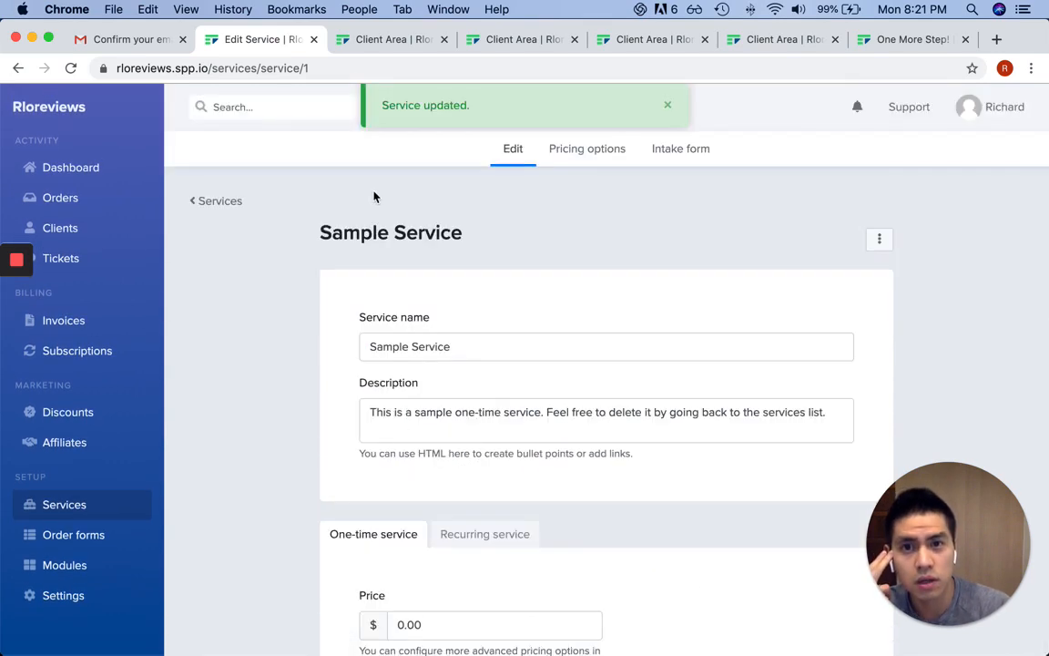
click(216, 201)
Change Custom Squarespace Website's price from 100.00 to 0, save, and reload the client's payment page
click(364, 347)
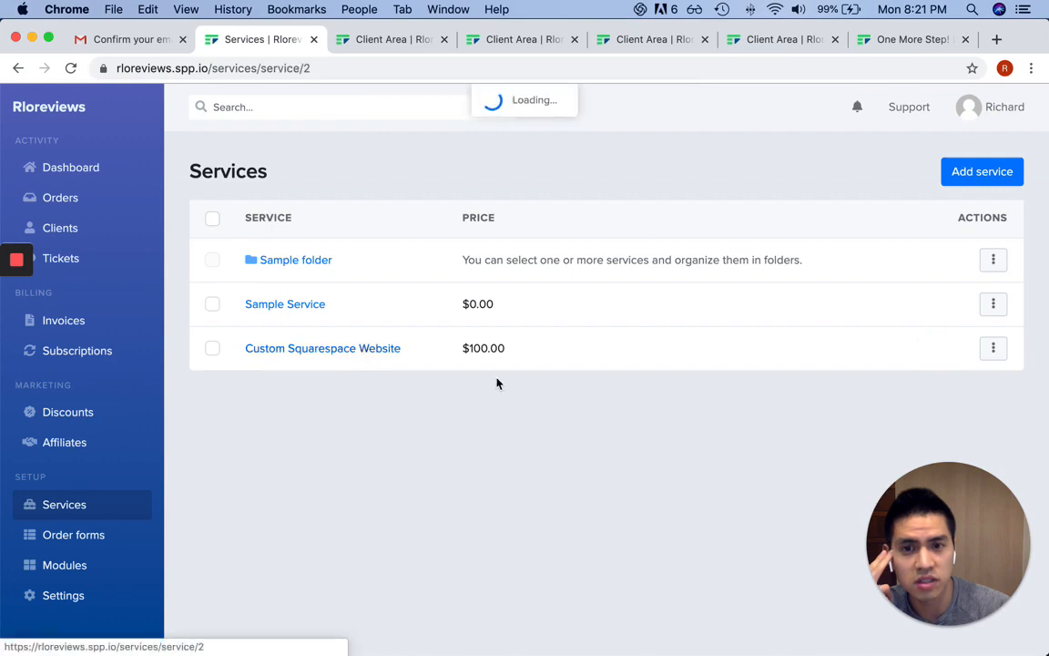
scroll(620, 414, down, 5)
double_click(467, 217)
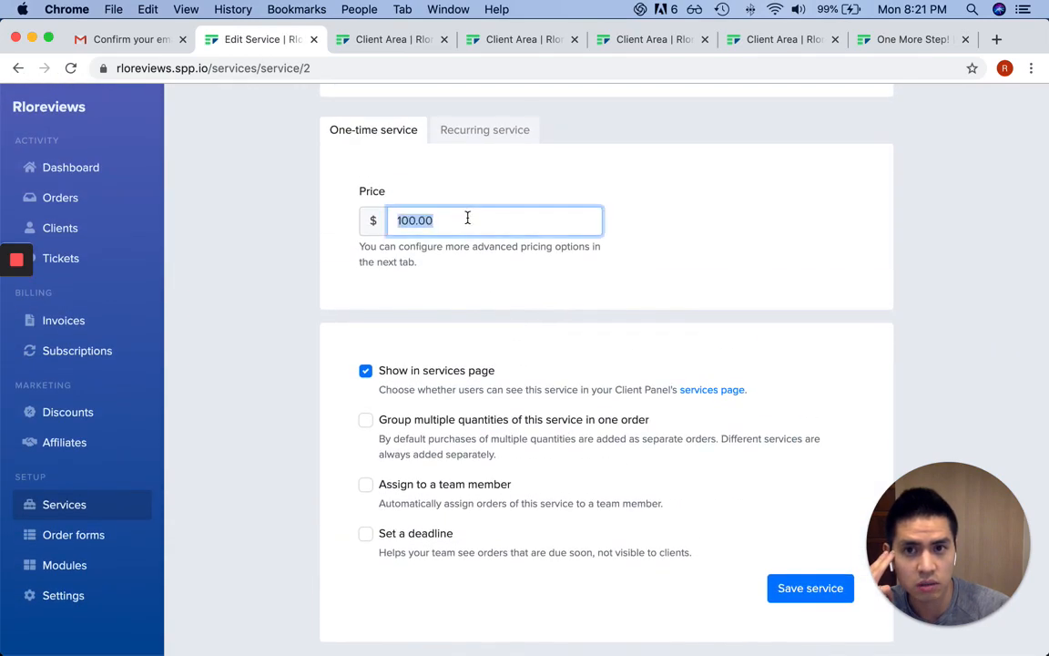
text(0)
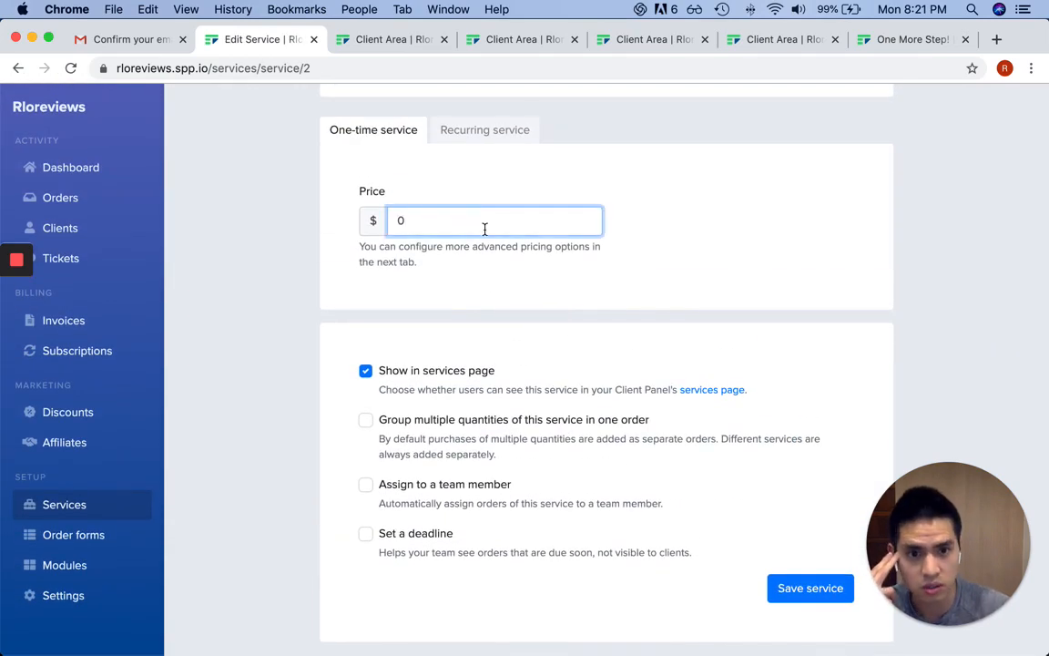
click(807, 588)
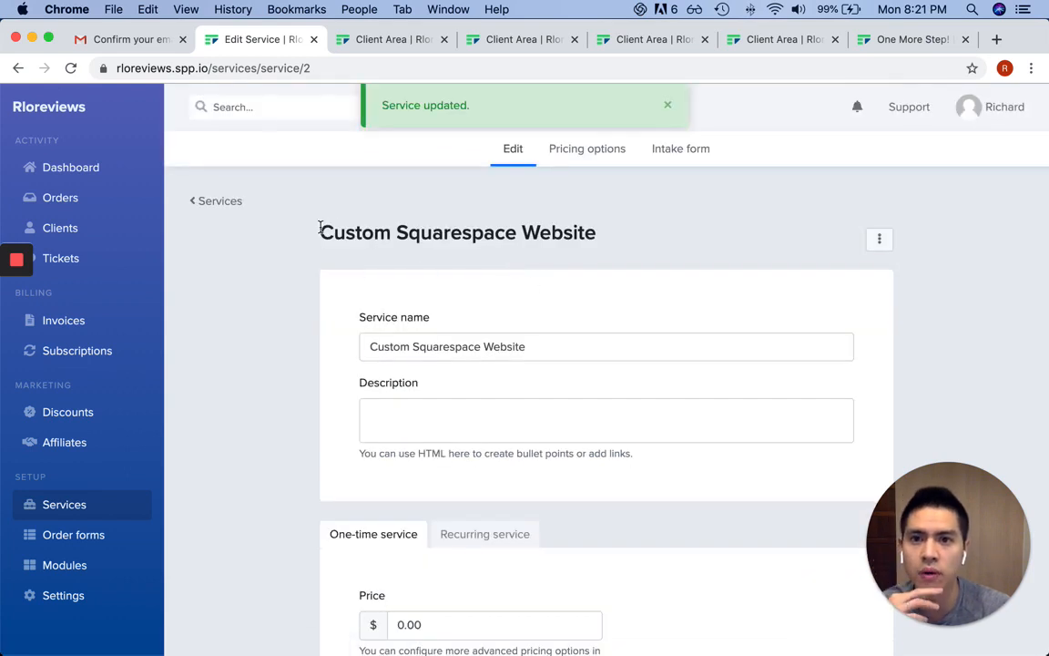
click(219, 202)
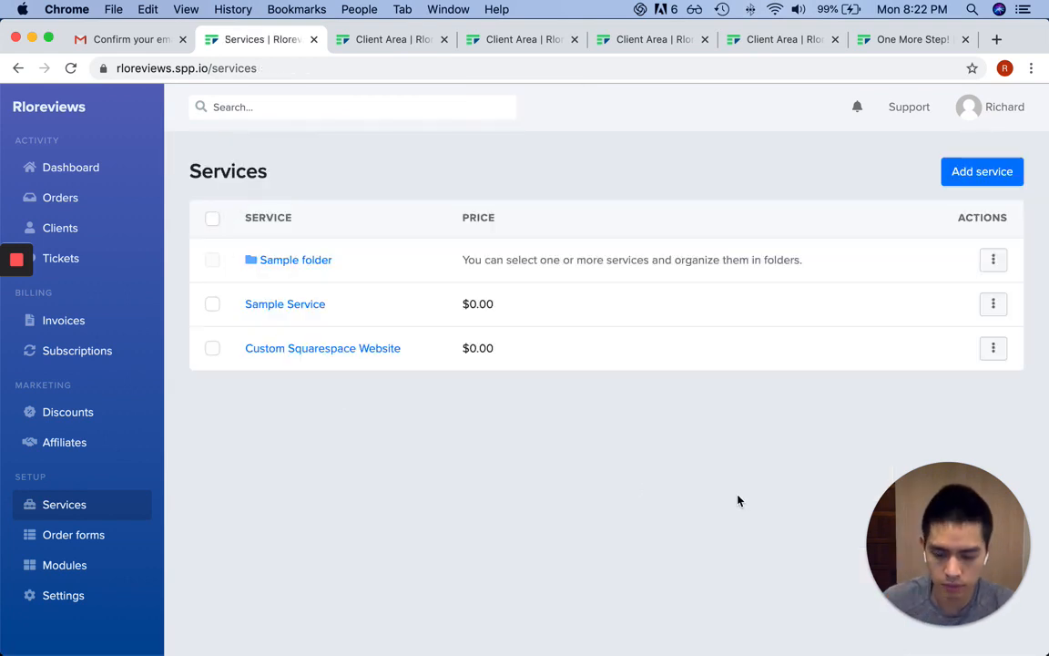
key(super+grave)
key(super+r)
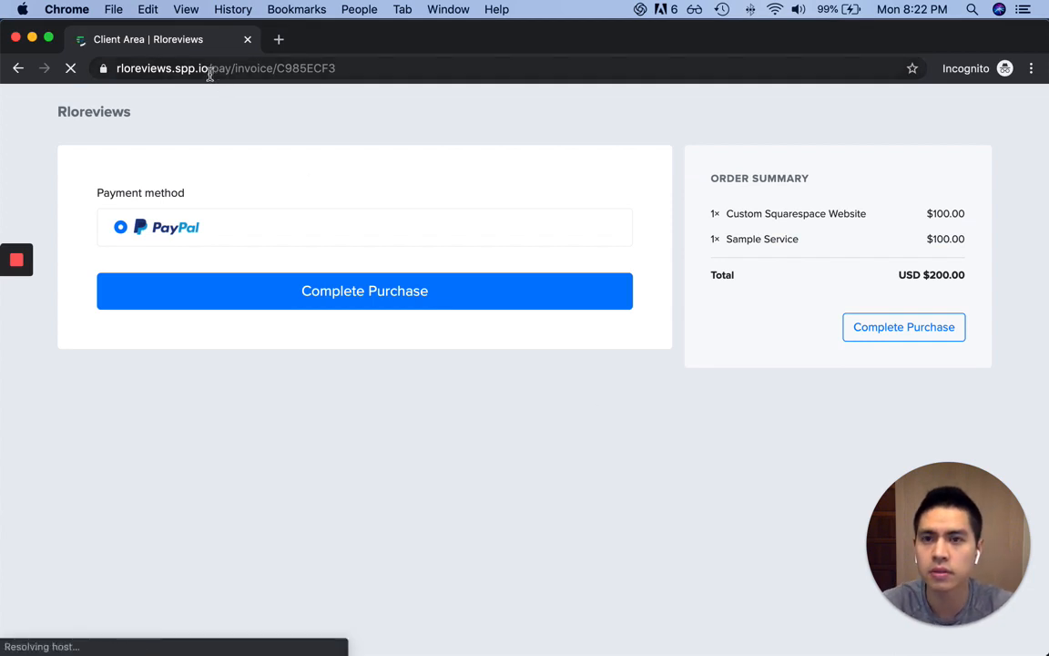
Load the client portal, add both services to the cart, and check out
drag(210, 72, 532, 82)
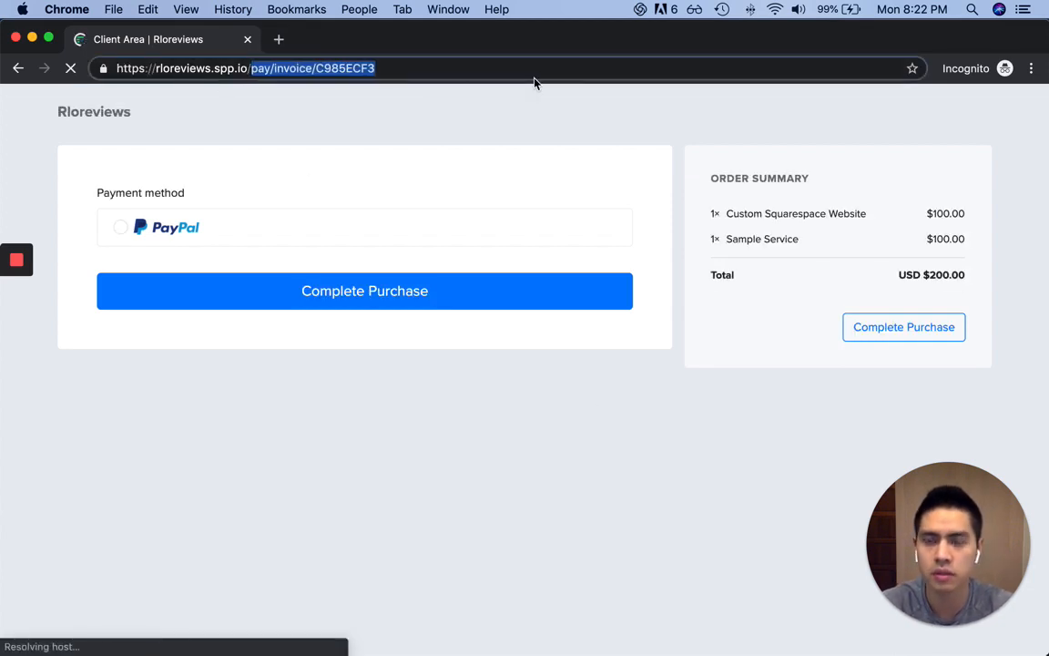
key(BackSpace)
key(Return)
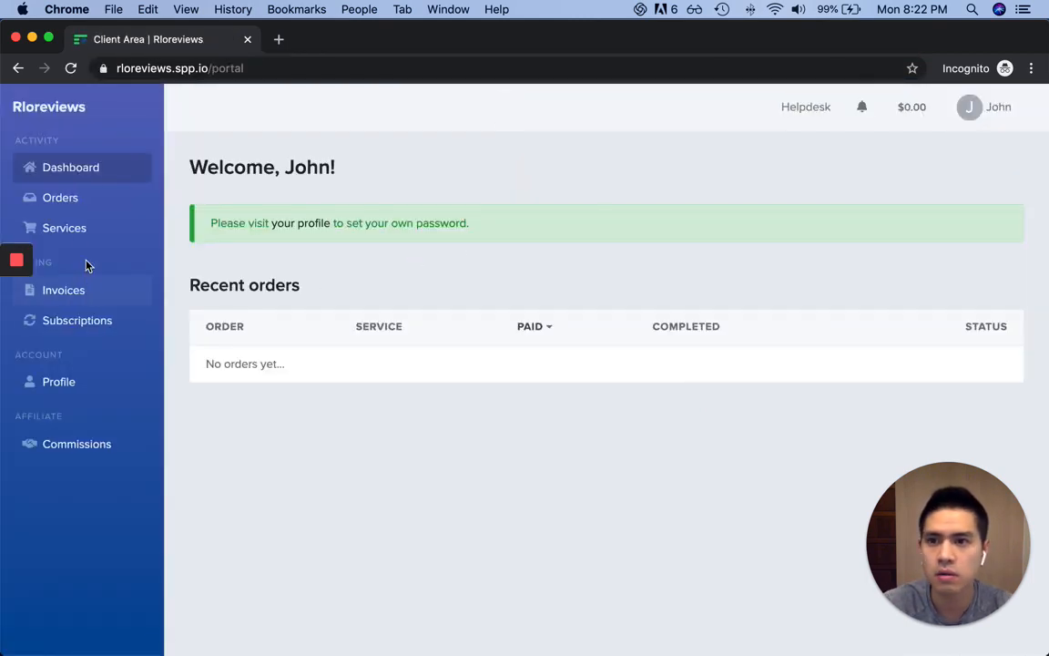
click(77, 232)
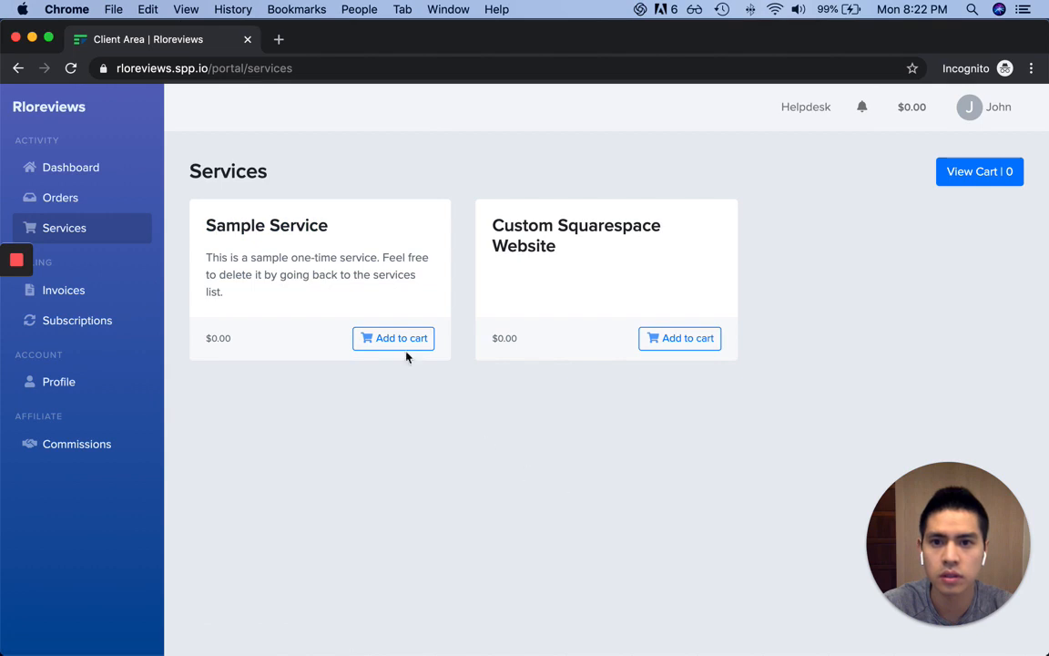
click(690, 338)
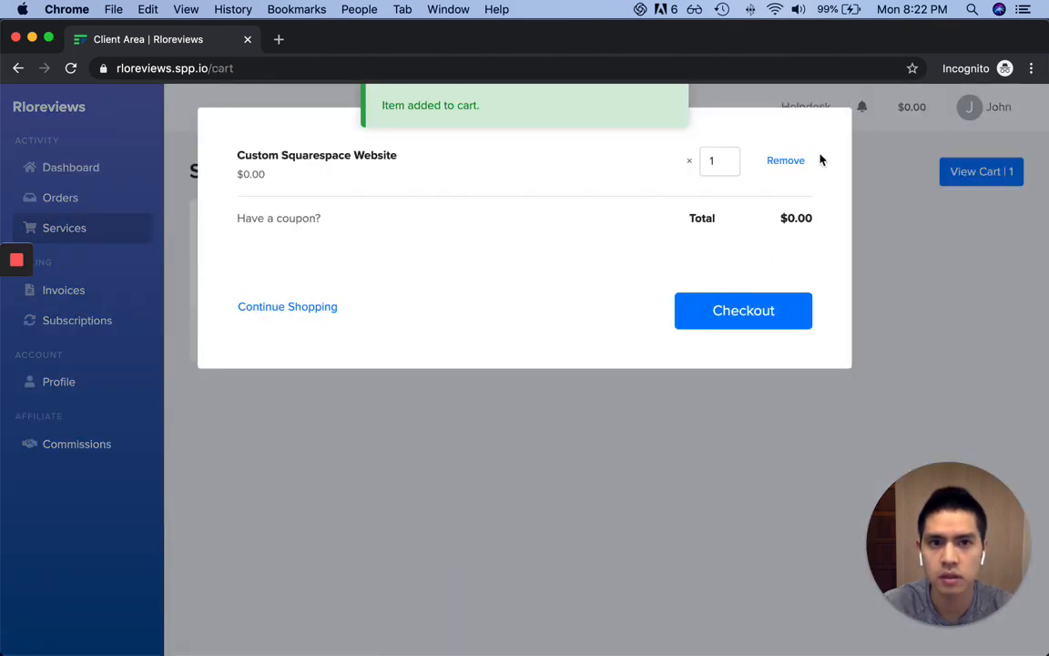
click(307, 308)
click(419, 338)
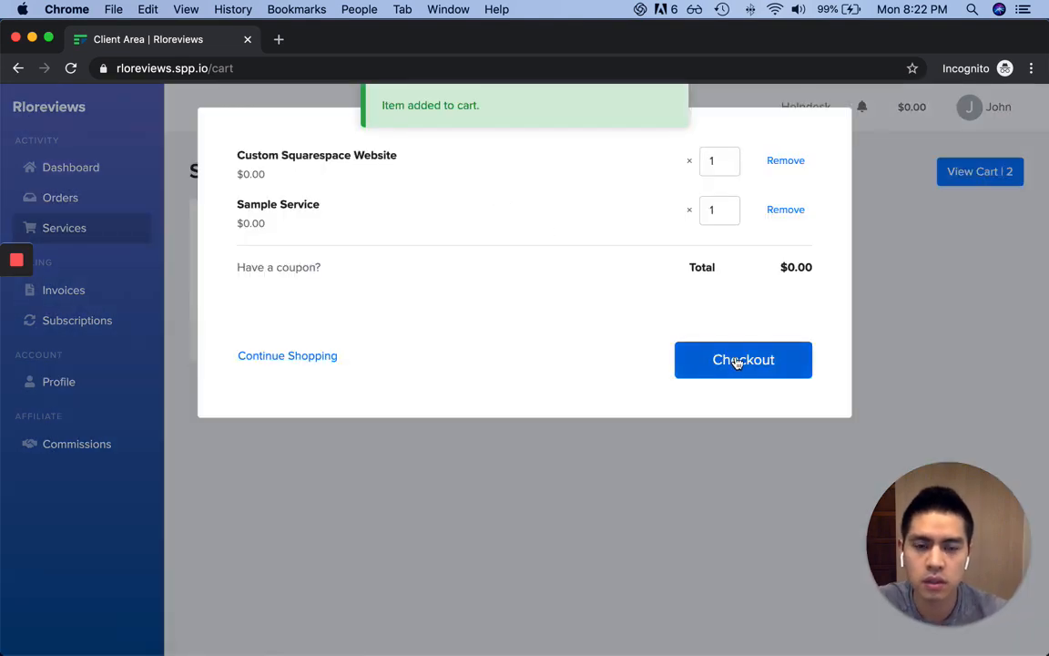
click(728, 363)
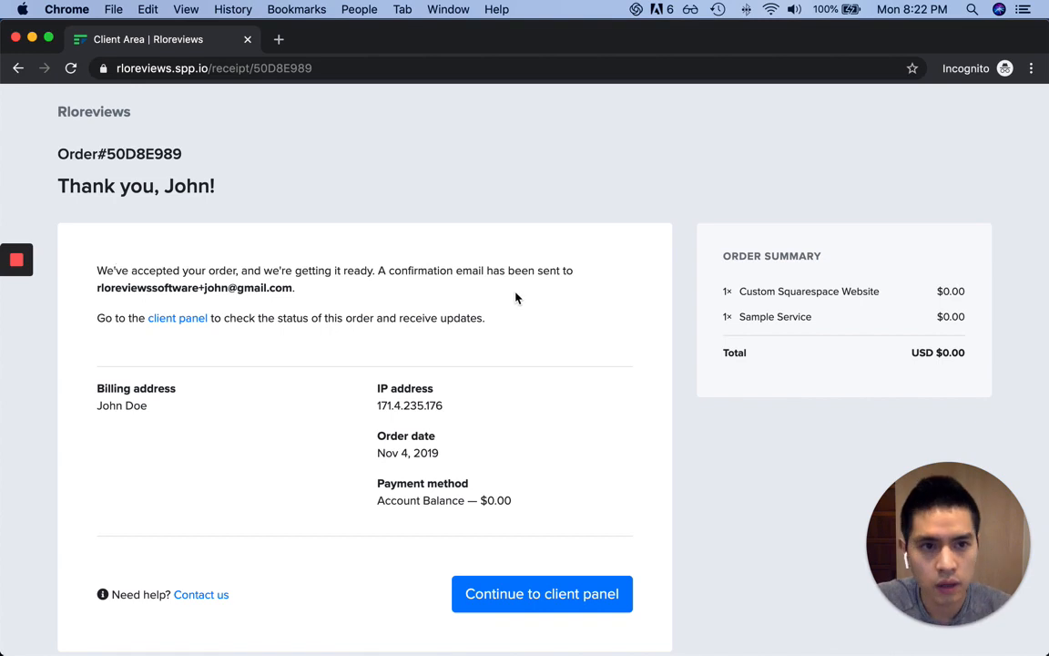
Read the order acceptance message and continue to the client panel
scroll(515, 298, down, 3)
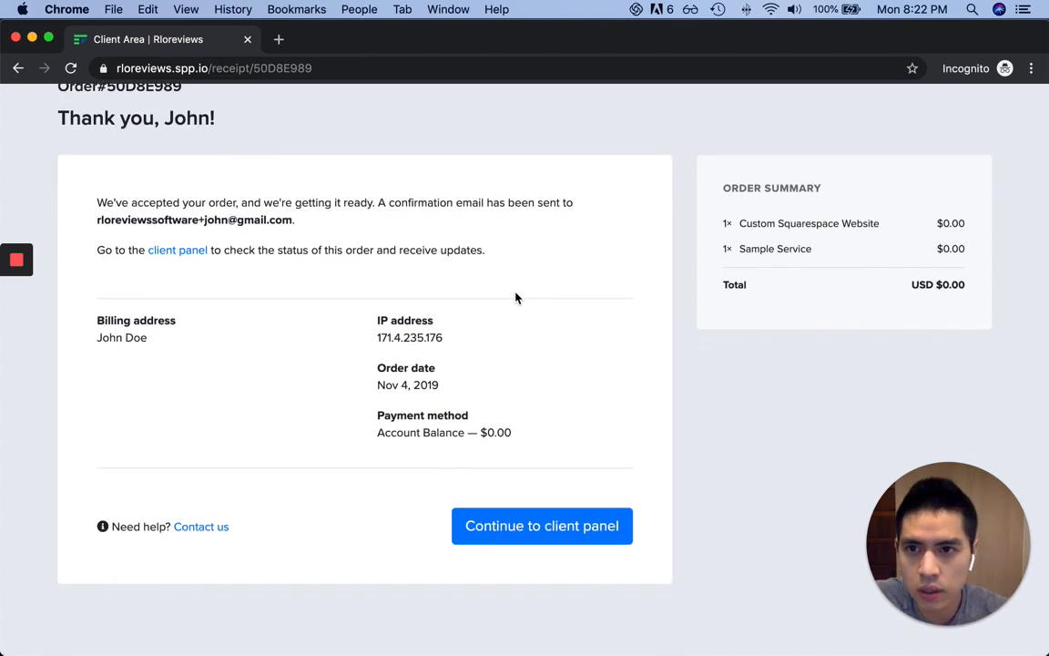
scroll(288, 216, up, 1)
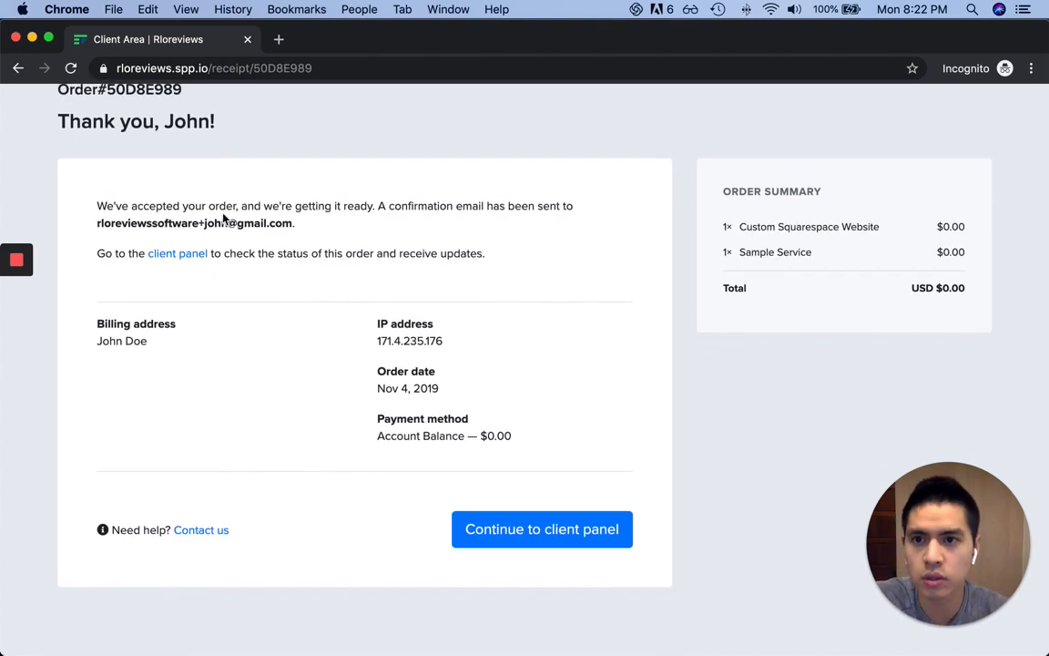
drag(228, 206, 440, 237)
click(439, 239)
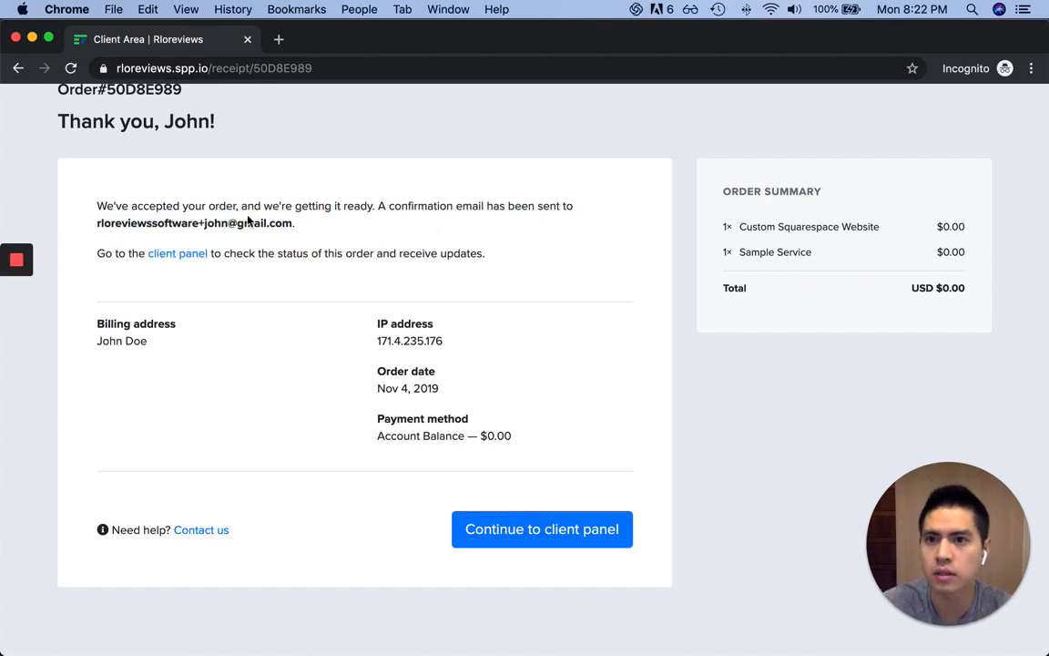
drag(133, 206, 288, 205)
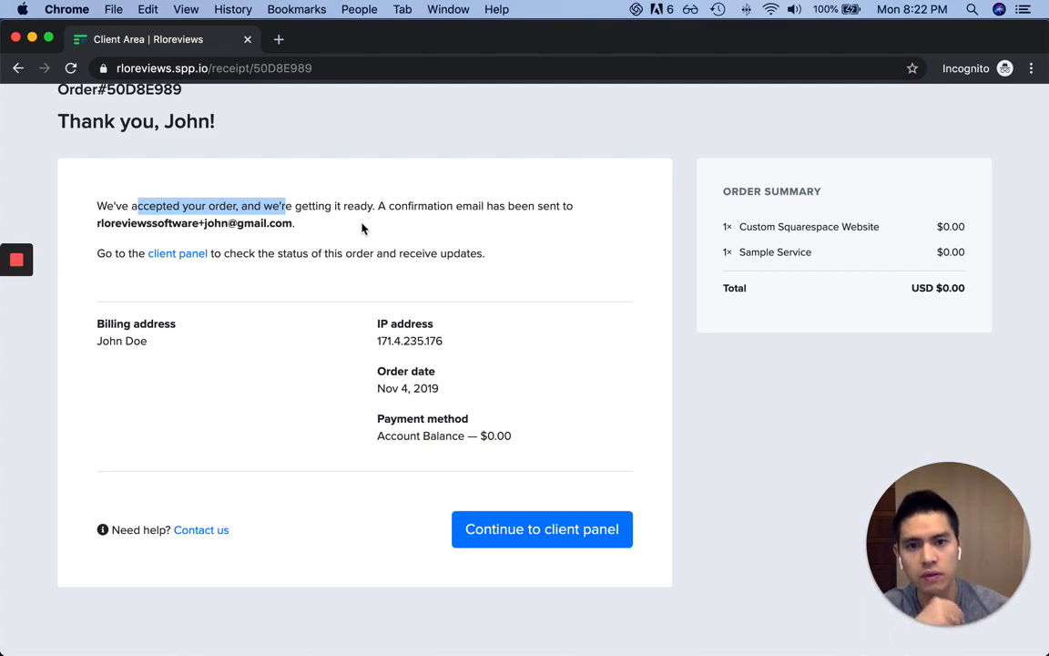
click(341, 239)
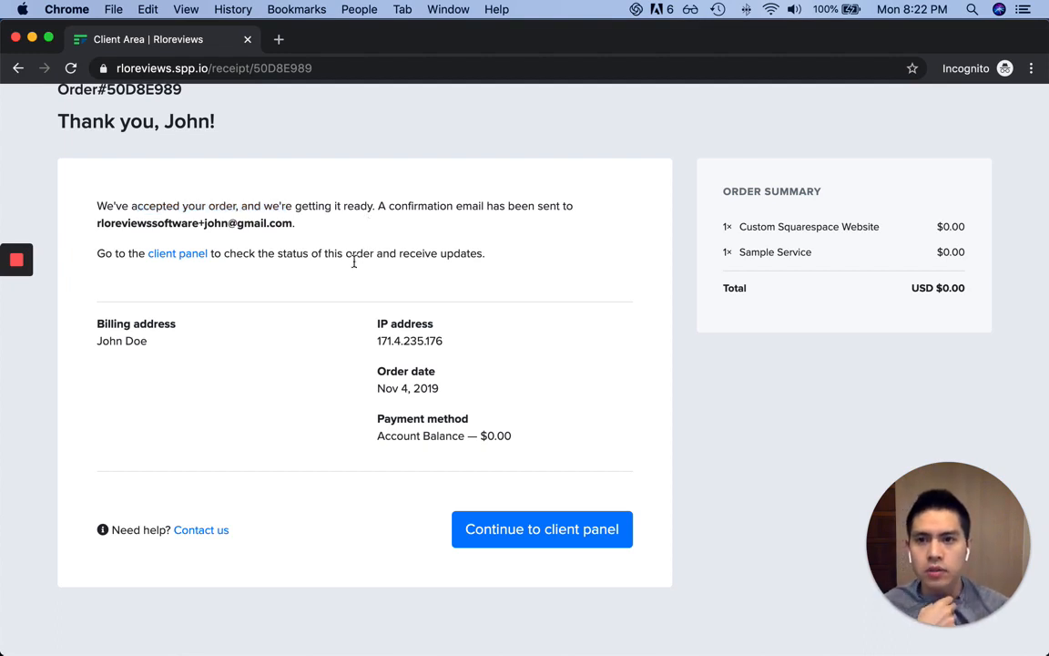
click(615, 541)
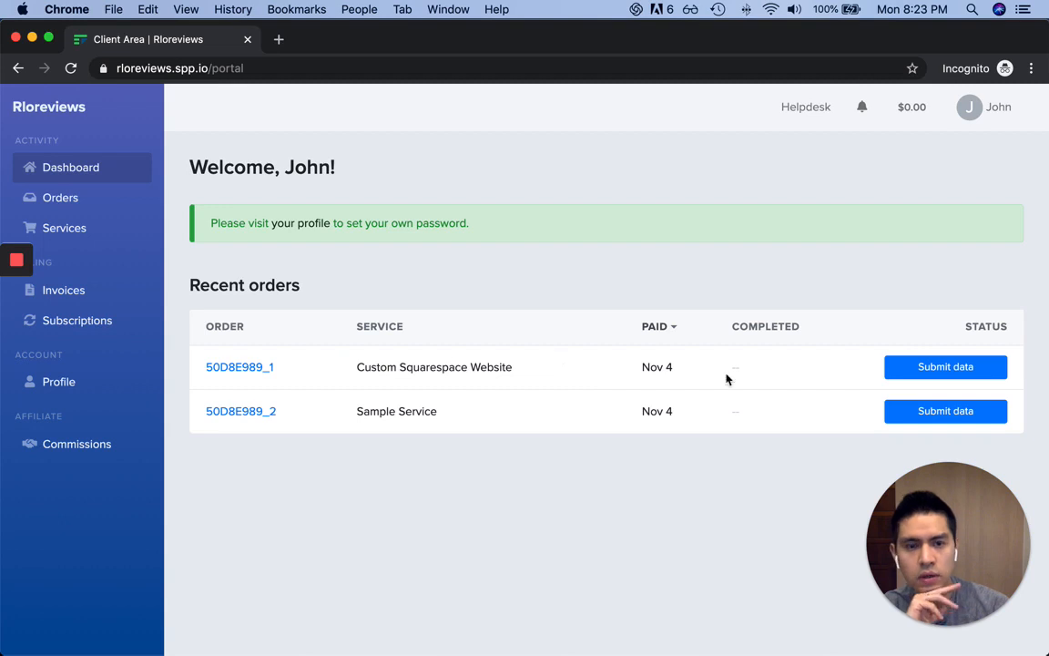
Enter apple.com and 'It's very clean and pretty.' in the Custom Squarespace Website project form
click(969, 377)
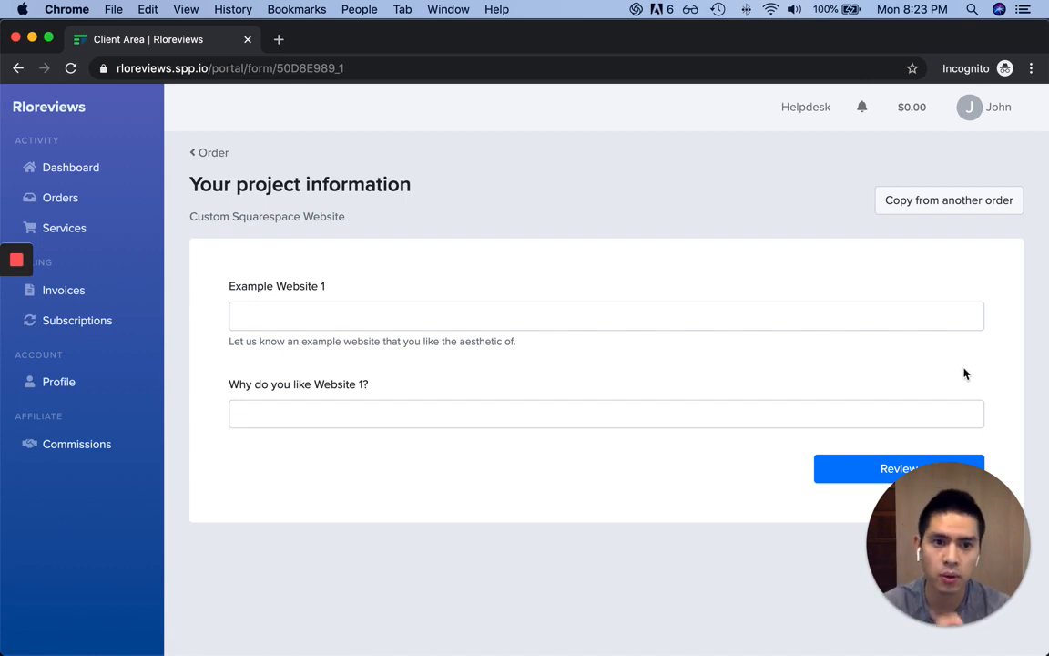
click(334, 314)
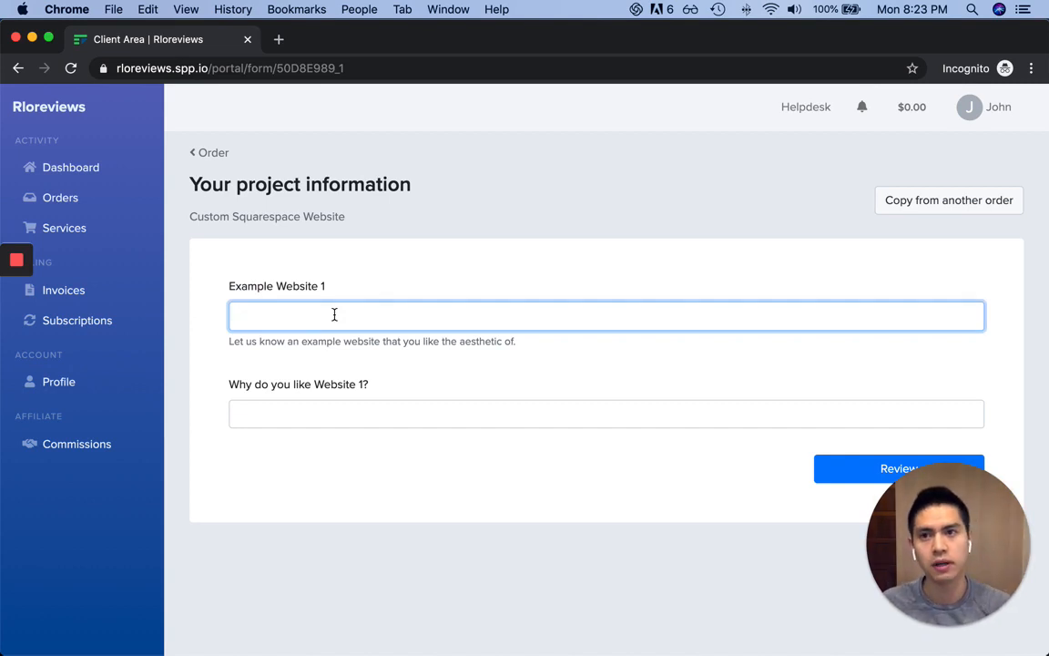
text(app)
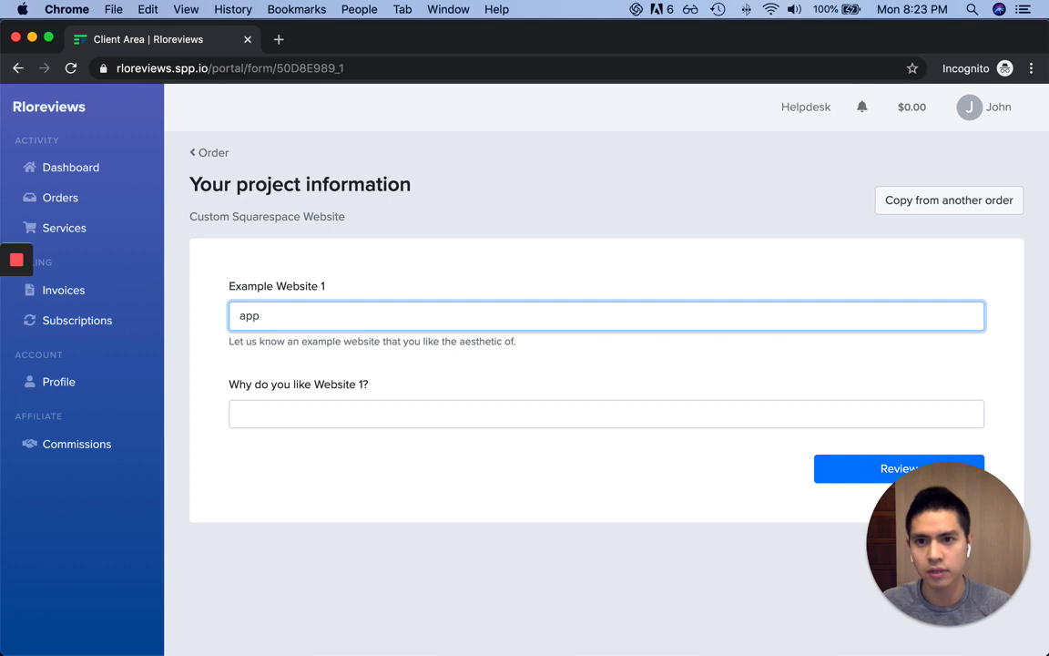
text(le.com)
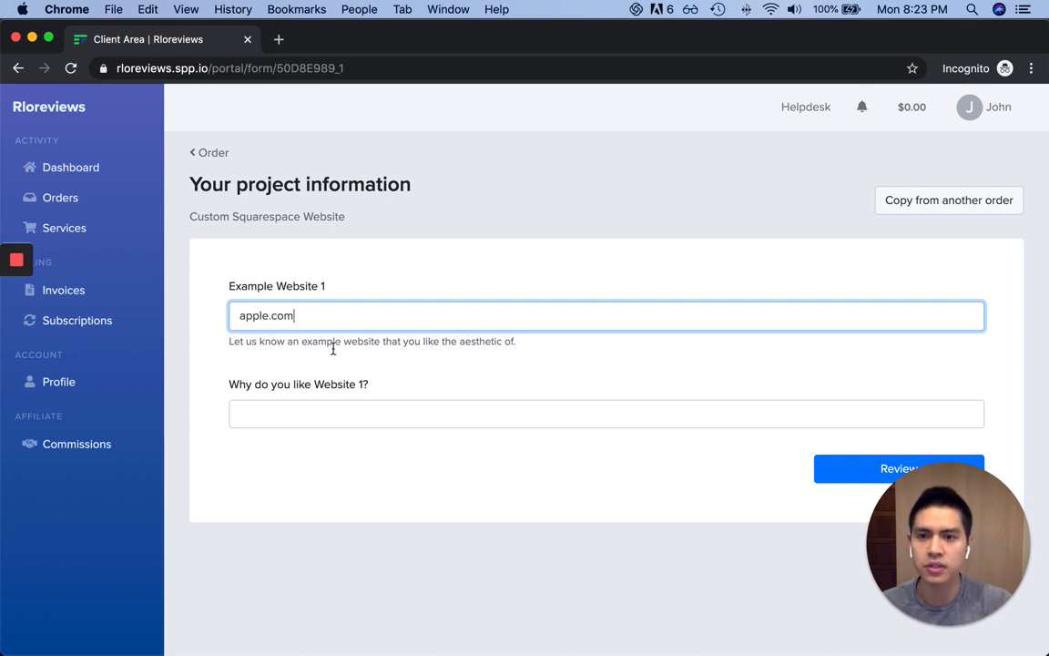
click(296, 402)
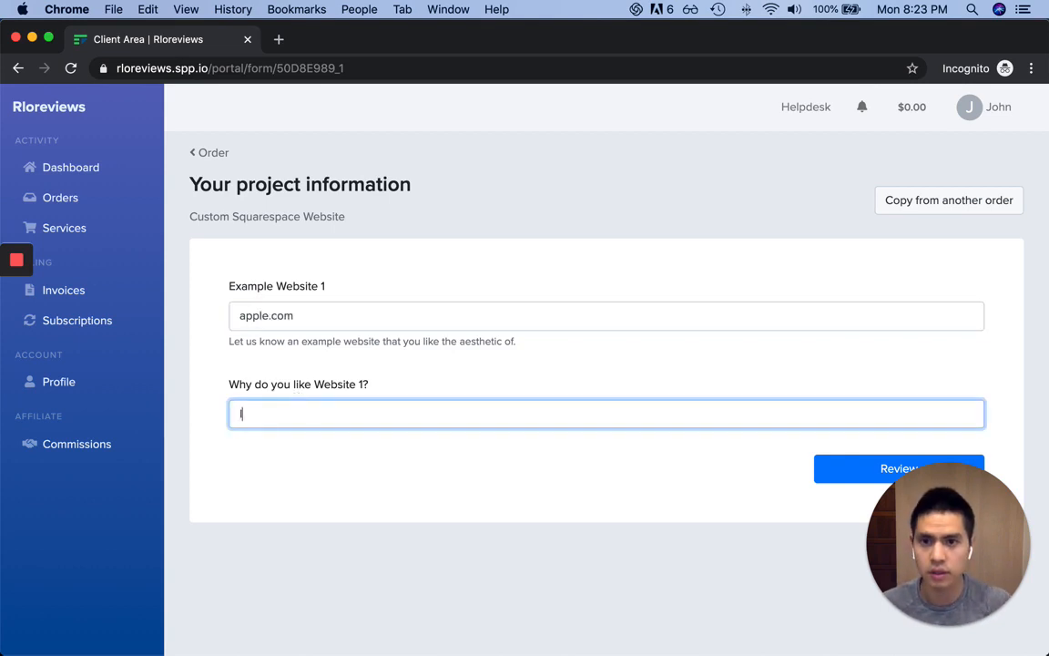
text(It's very clen)
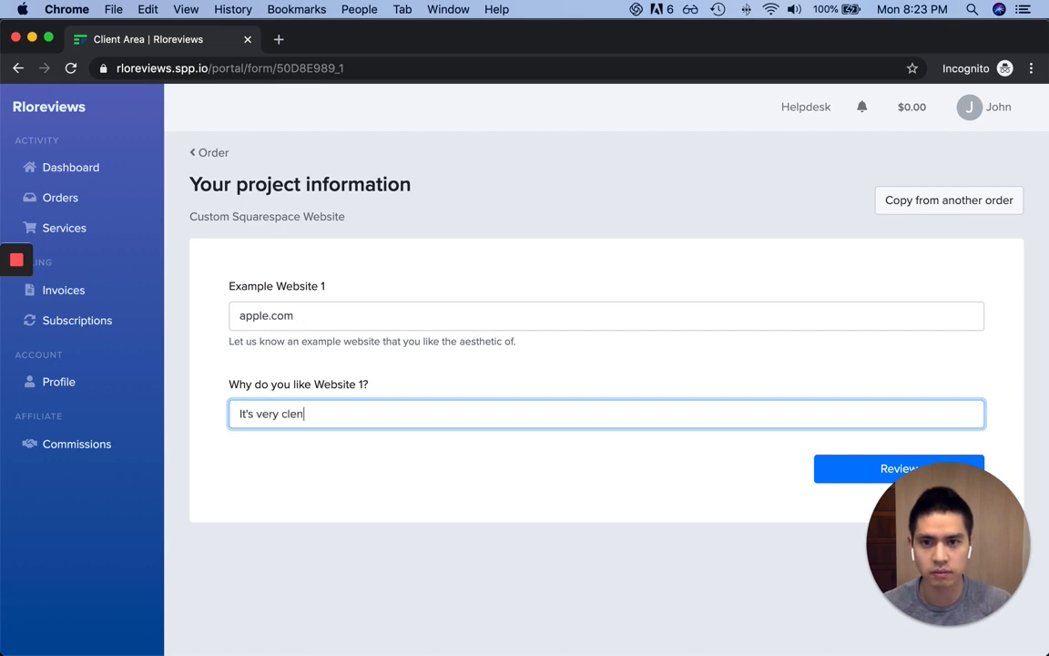
key(BackSpace)
text(an and pretty.)
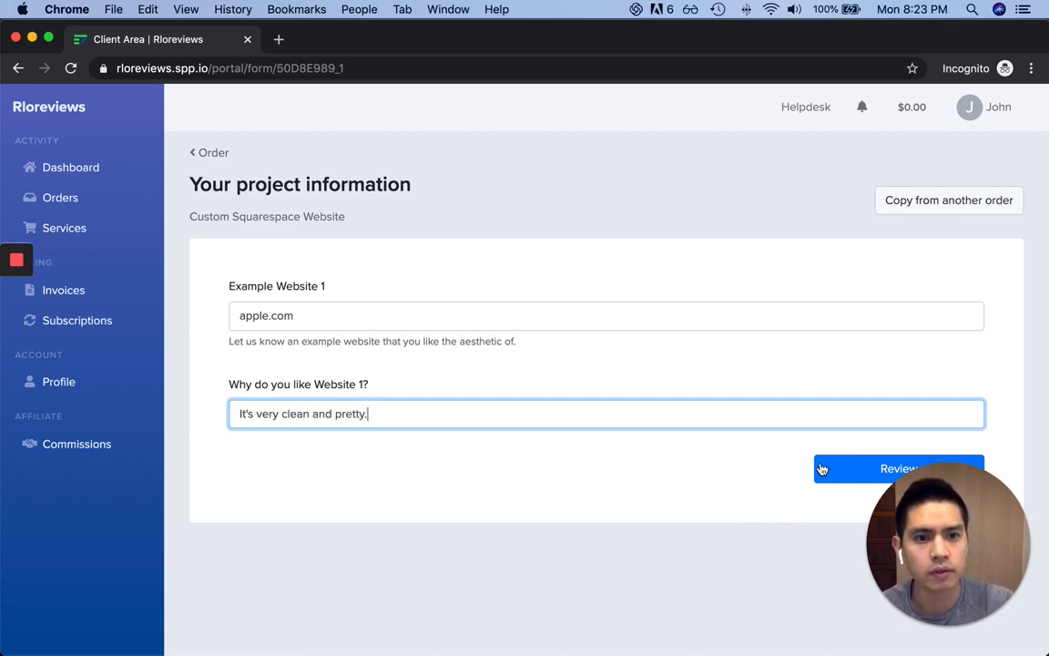
Send the answers to review and check the Example Website 1 row
drag(939, 524, 943, 539)
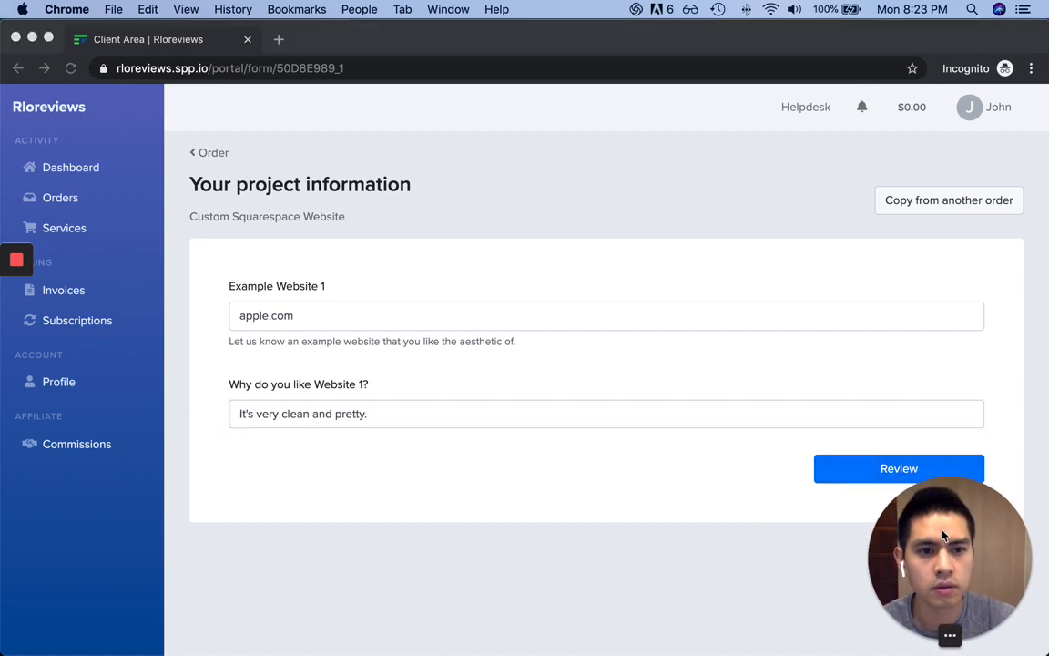
click(884, 475)
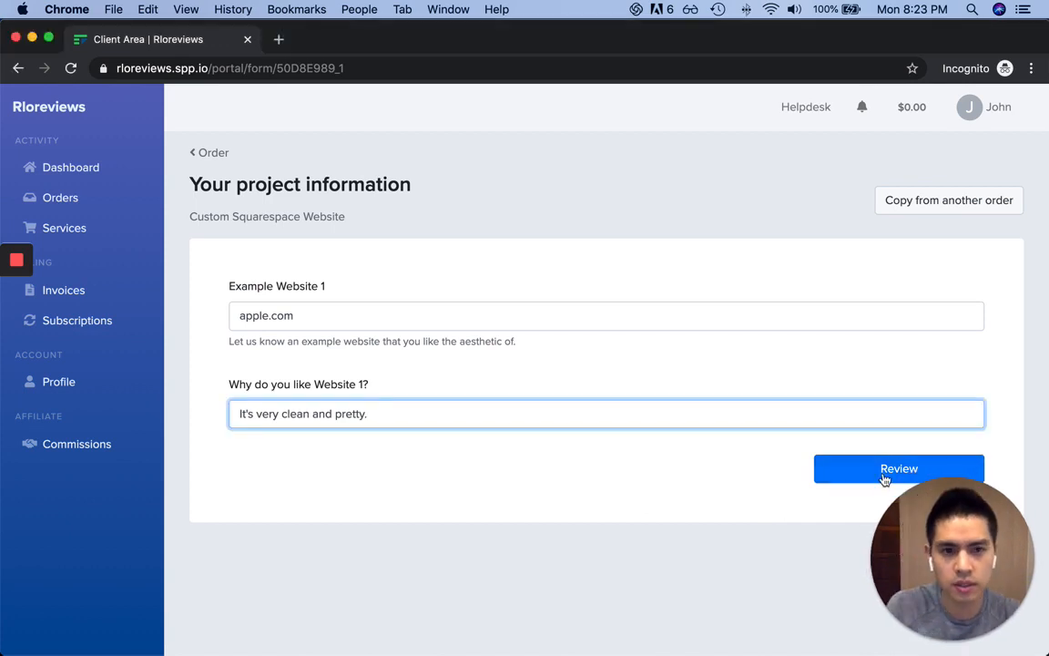
click(885, 470)
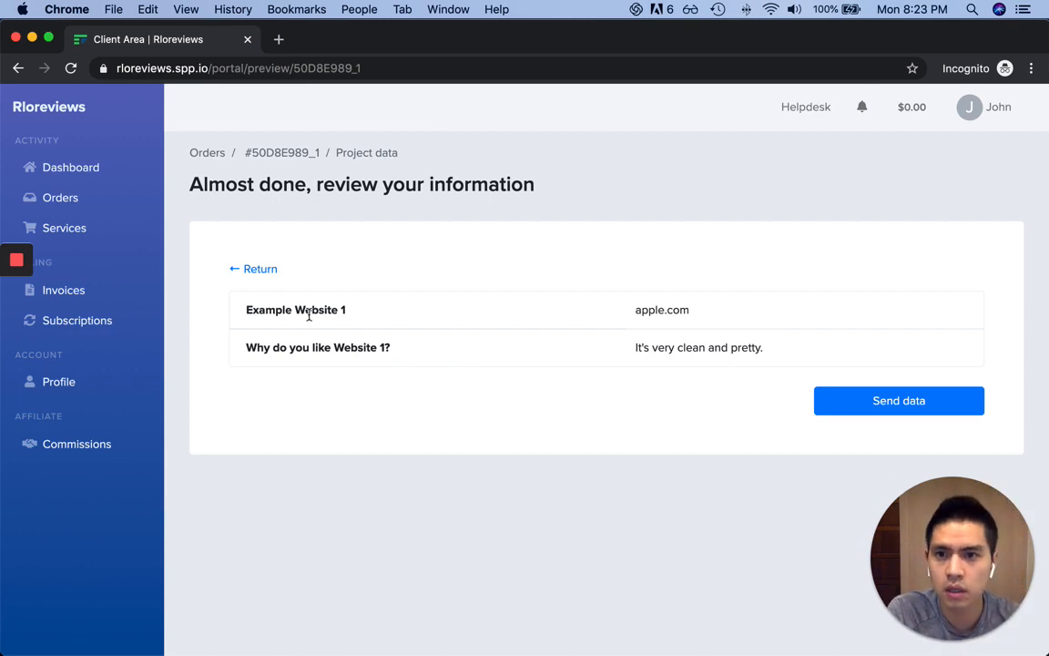
drag(275, 309, 822, 334)
click(826, 332)
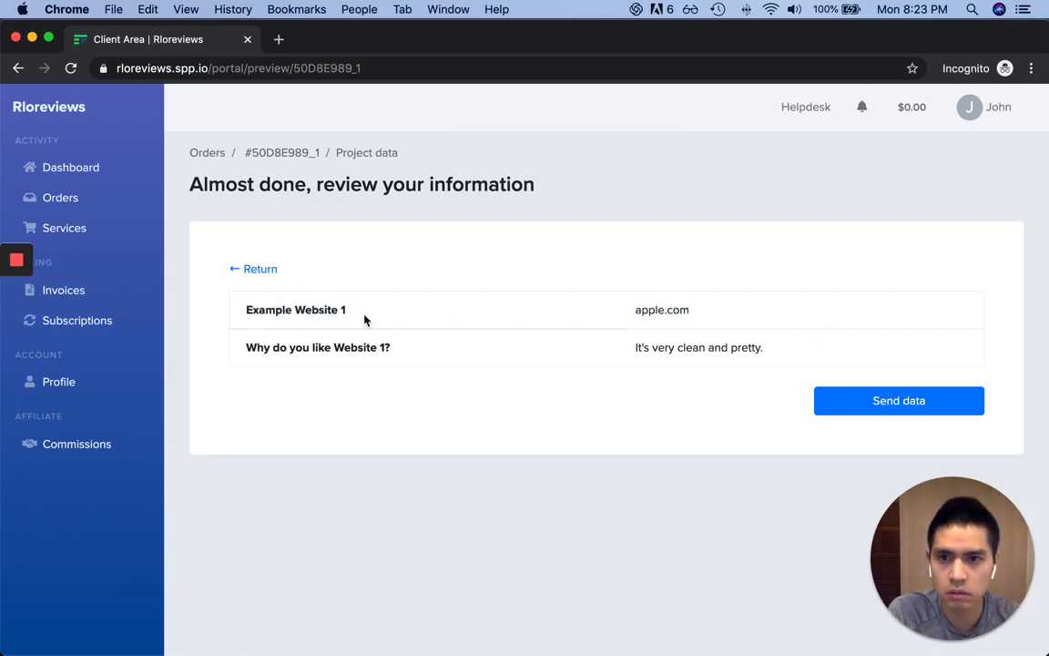
Send the Custom Squarespace Website project data to the provider
click(886, 403)
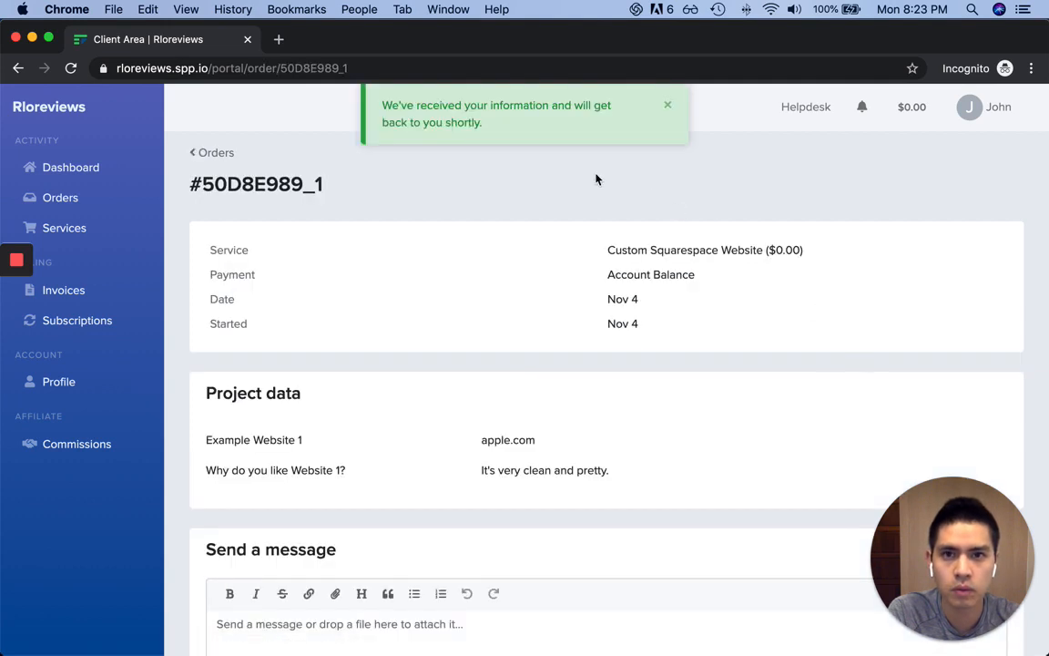
scroll(512, 306, down, 3)
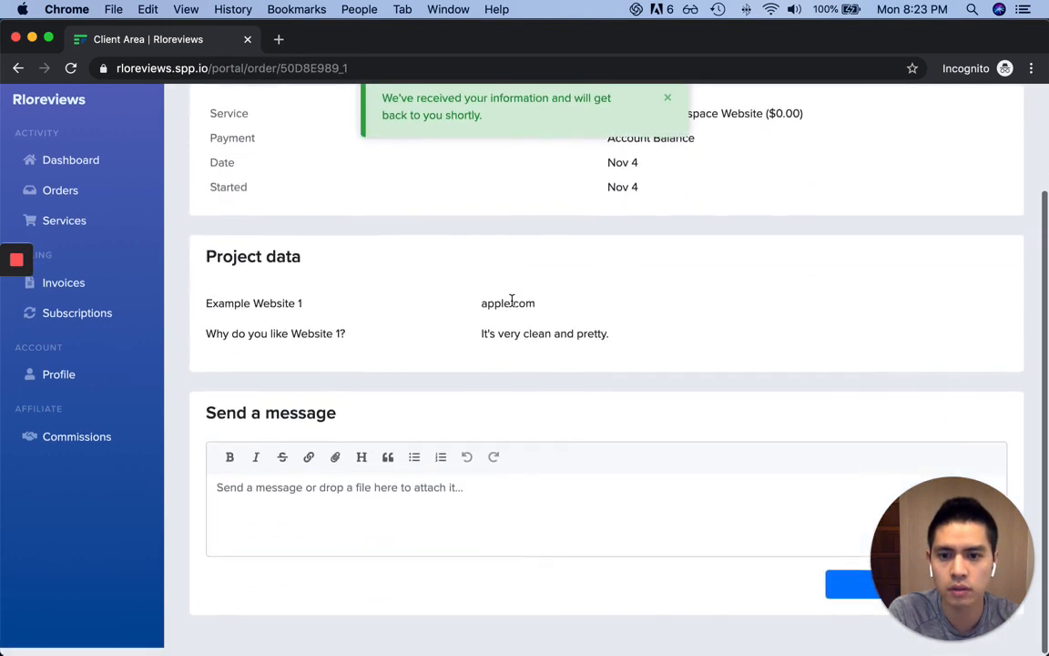
scroll(512, 306, up, 3)
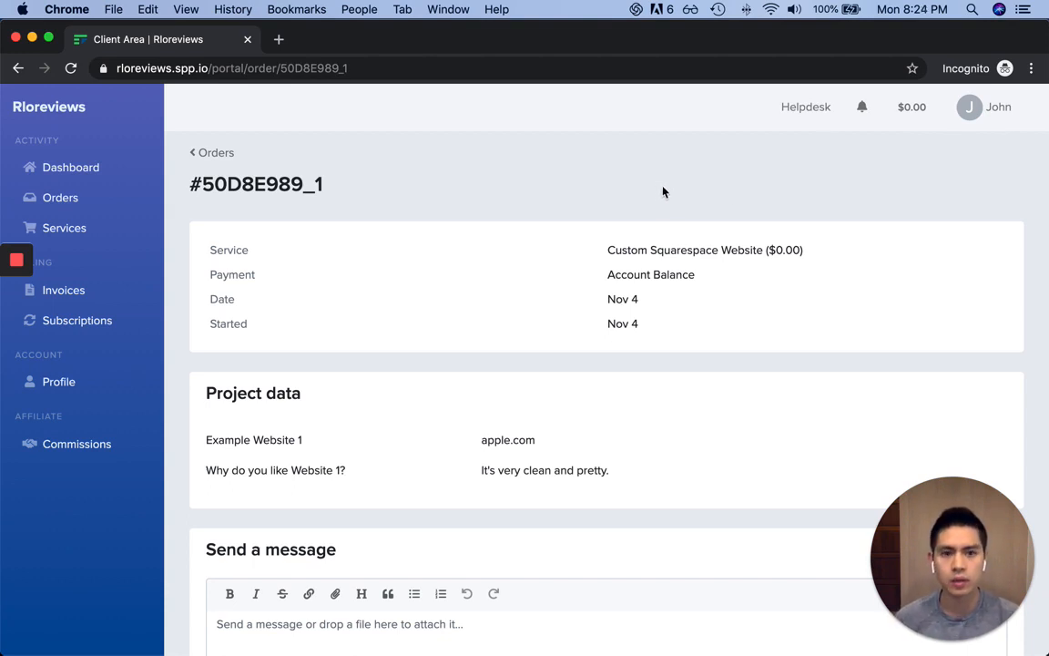
Switch between the client Dashboard and Orders pages, ending on Orders
click(112, 168)
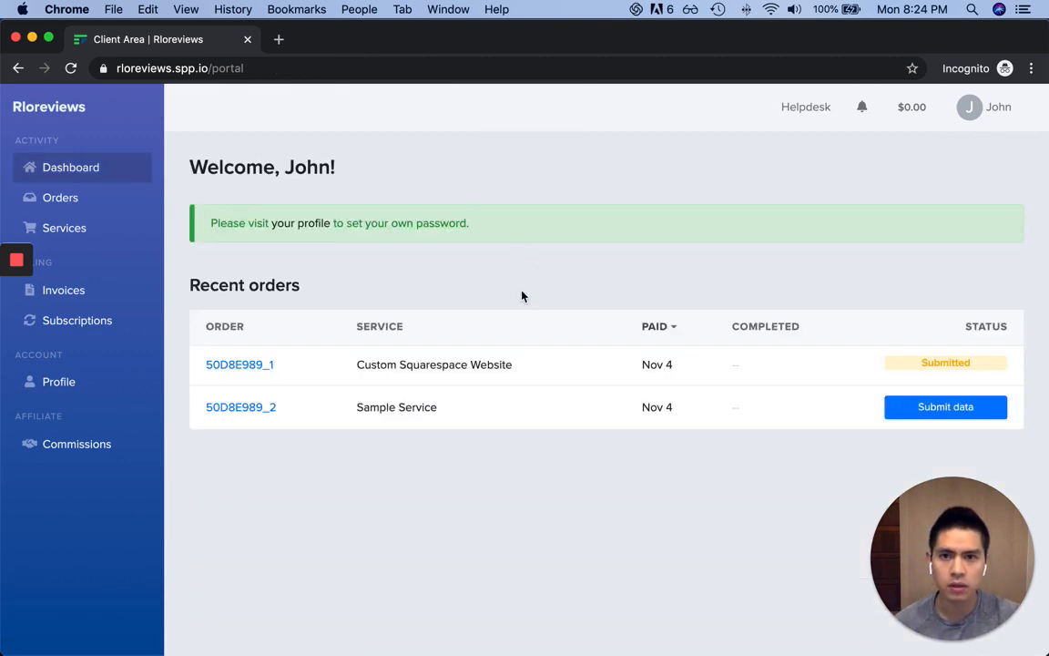
click(105, 201)
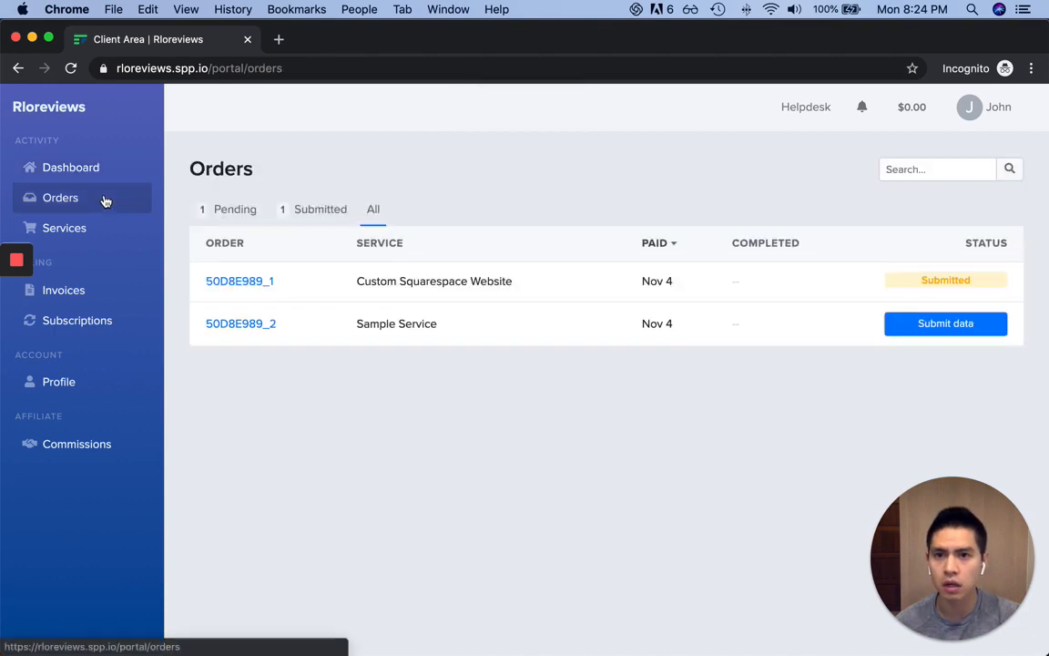
click(93, 172)
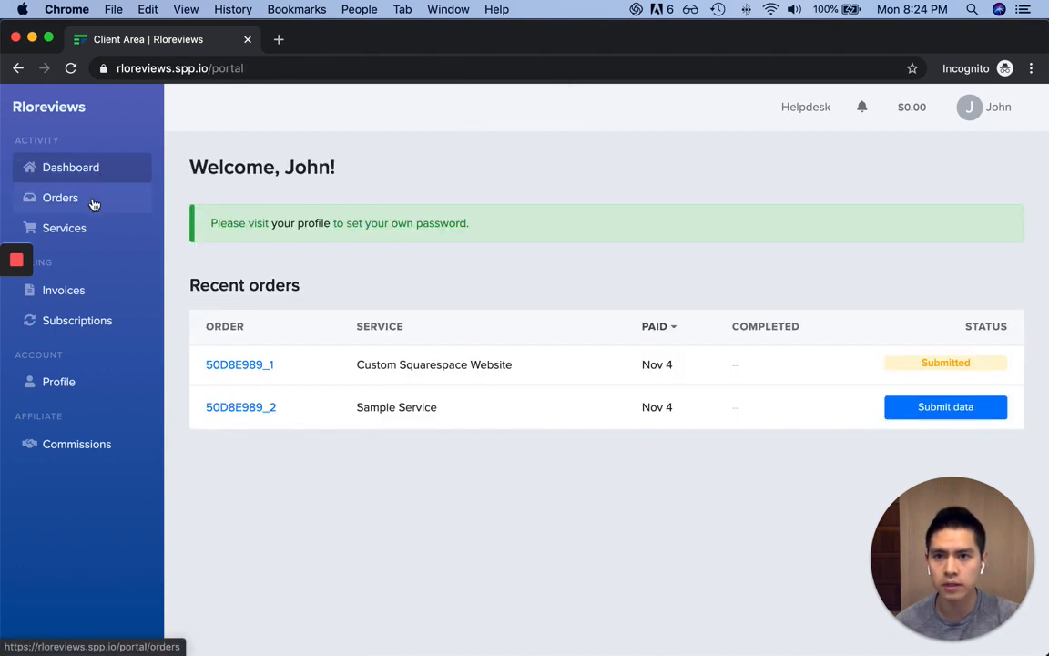
click(93, 204)
click(100, 169)
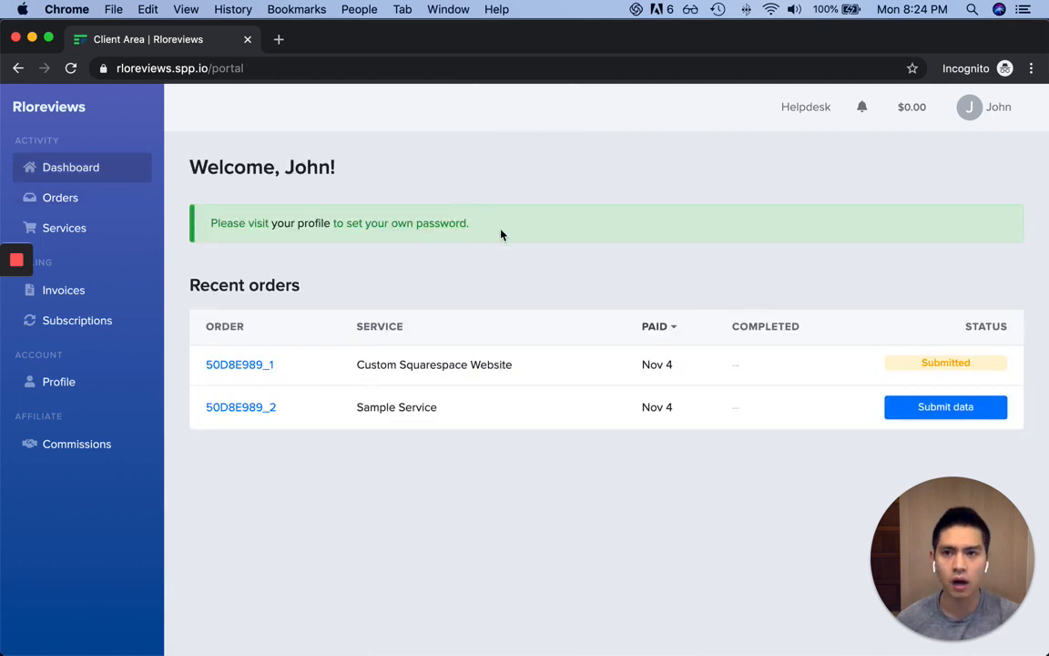
click(97, 202)
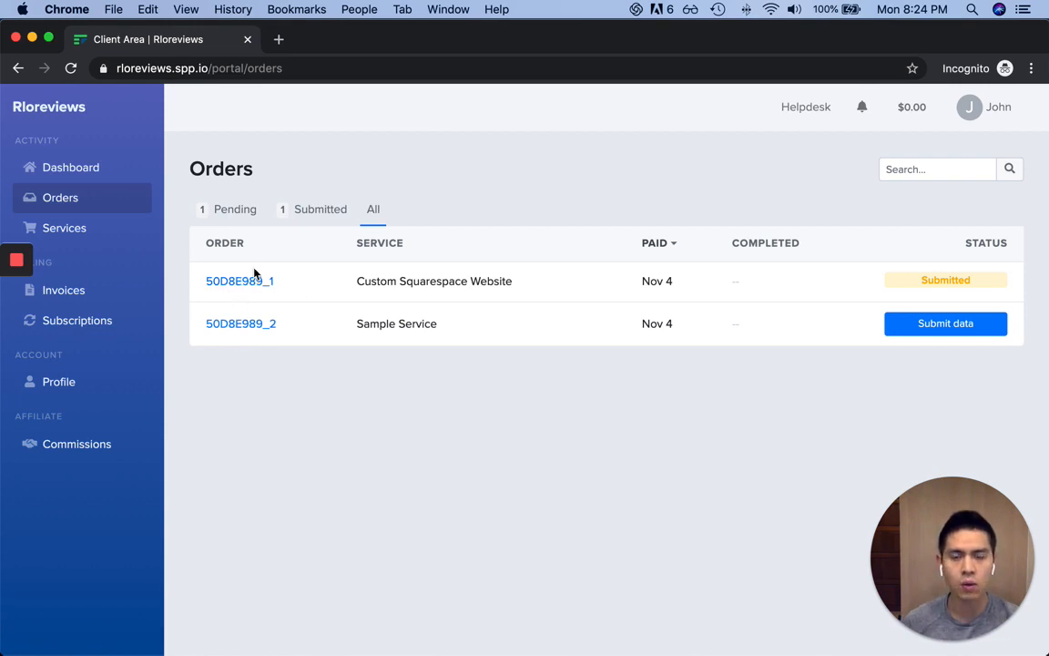
Browse the client's Services and Invoices, inspecting the Abandoned Checkout rows
click(101, 229)
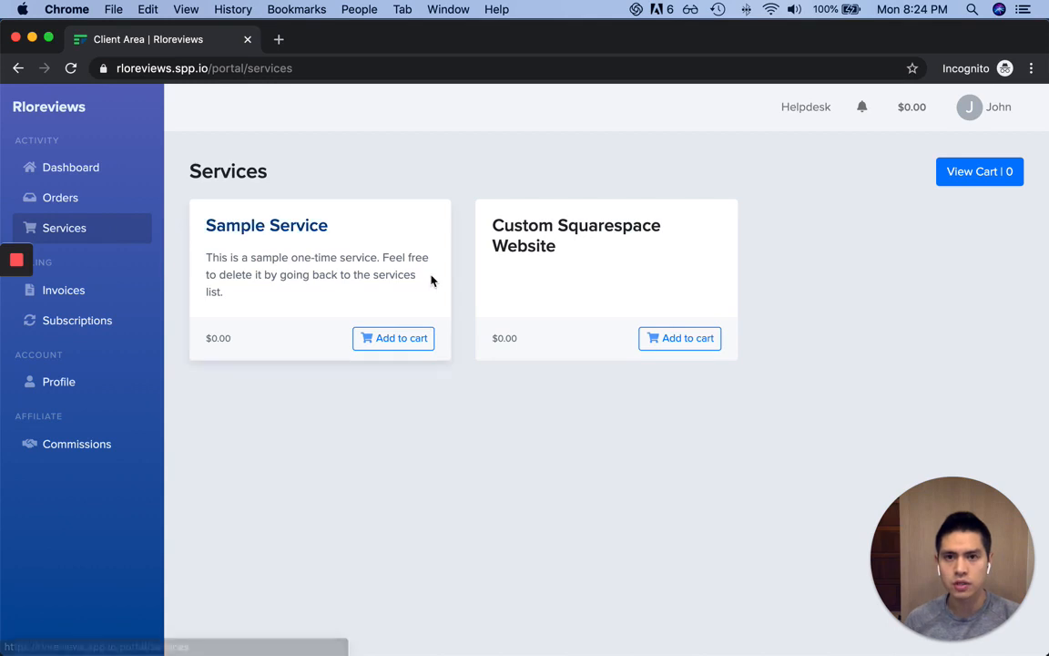
click(64, 290)
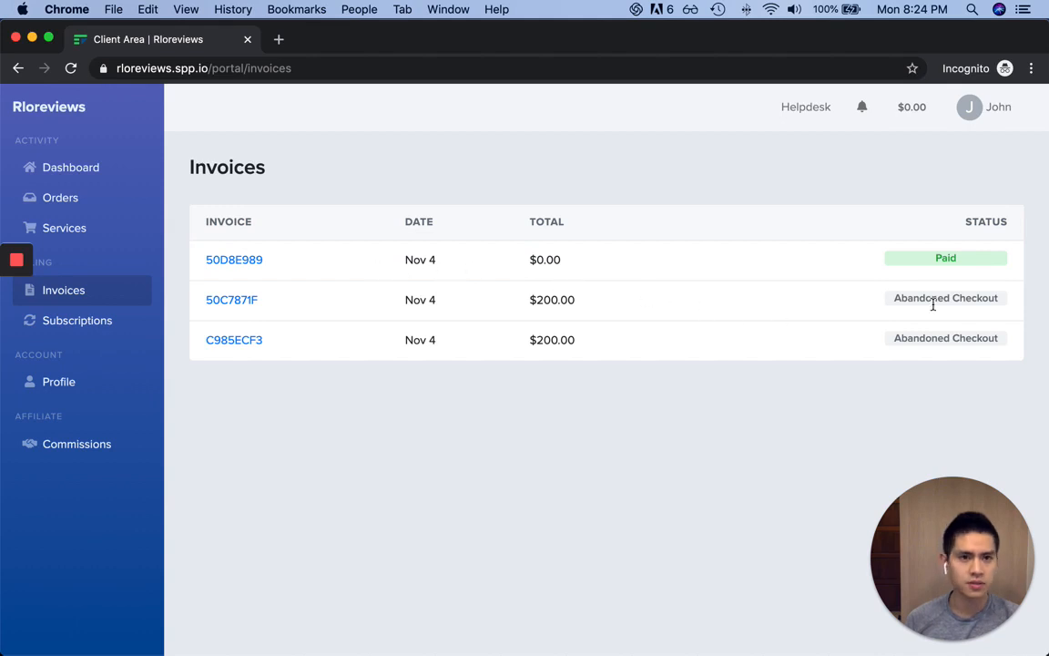
drag(932, 300, 996, 347)
click(996, 346)
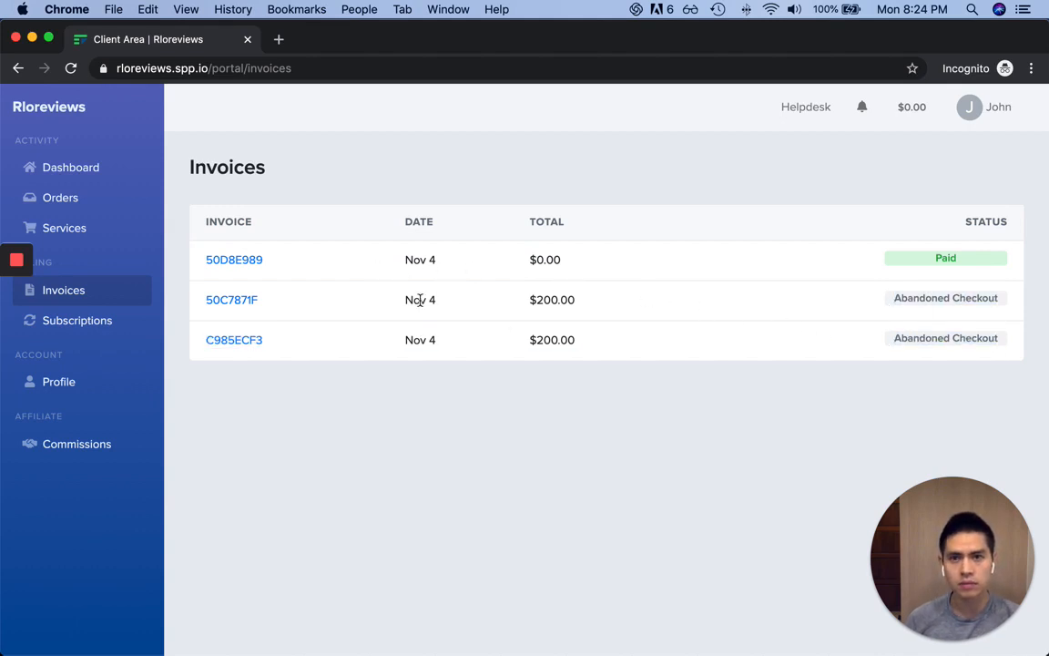
drag(368, 300, 971, 361)
click(970, 360)
drag(866, 306, 977, 350)
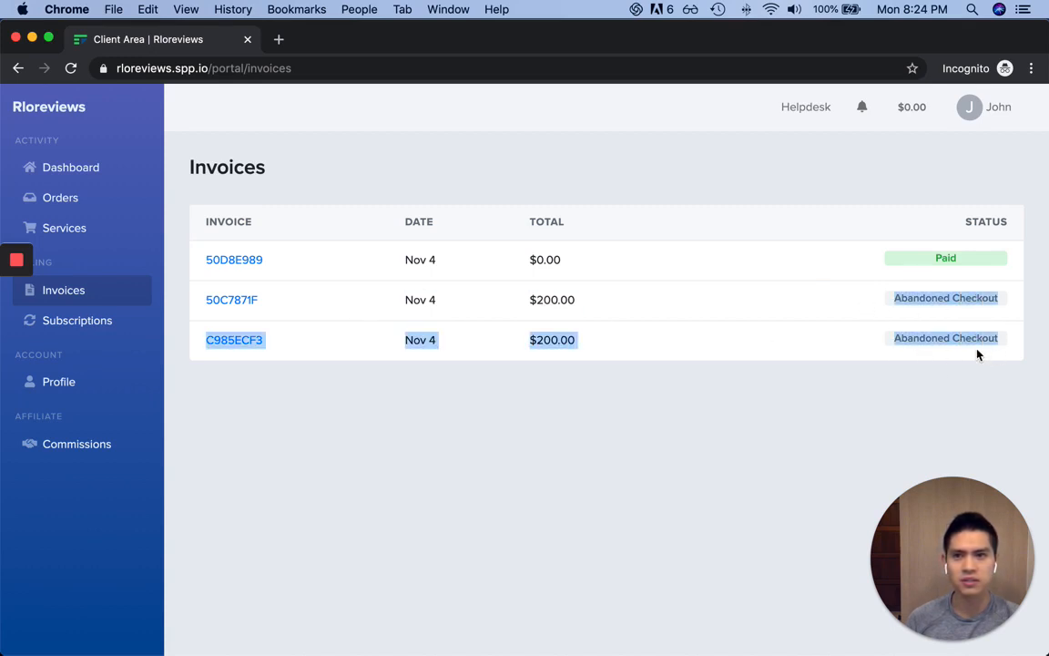
click(978, 349)
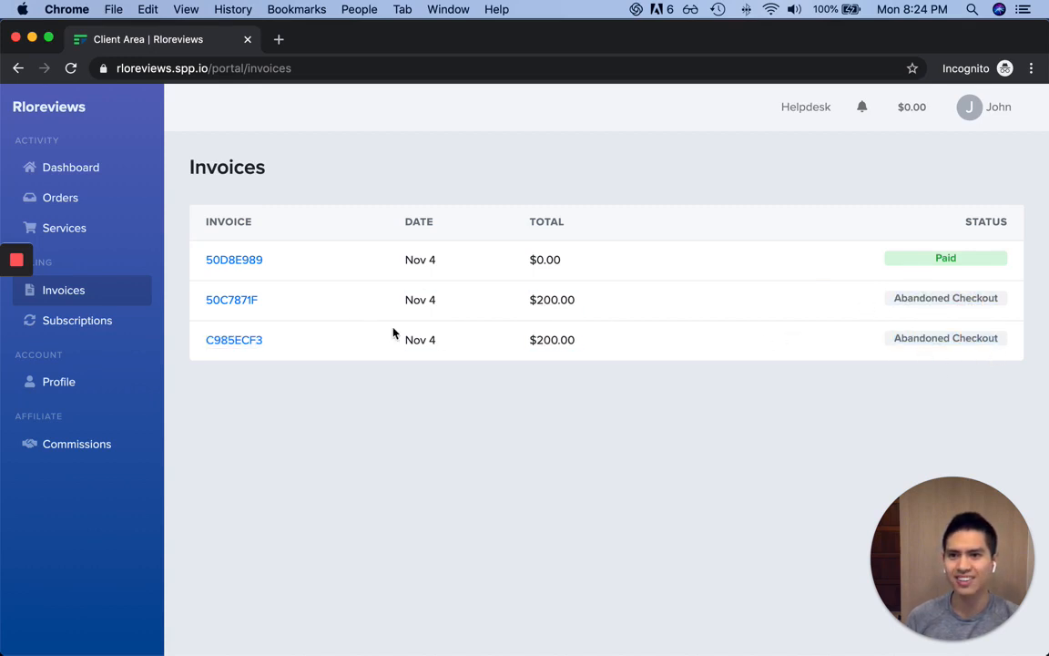
View Subscriptions and the Profile, then open the Commissions affiliate page
click(94, 328)
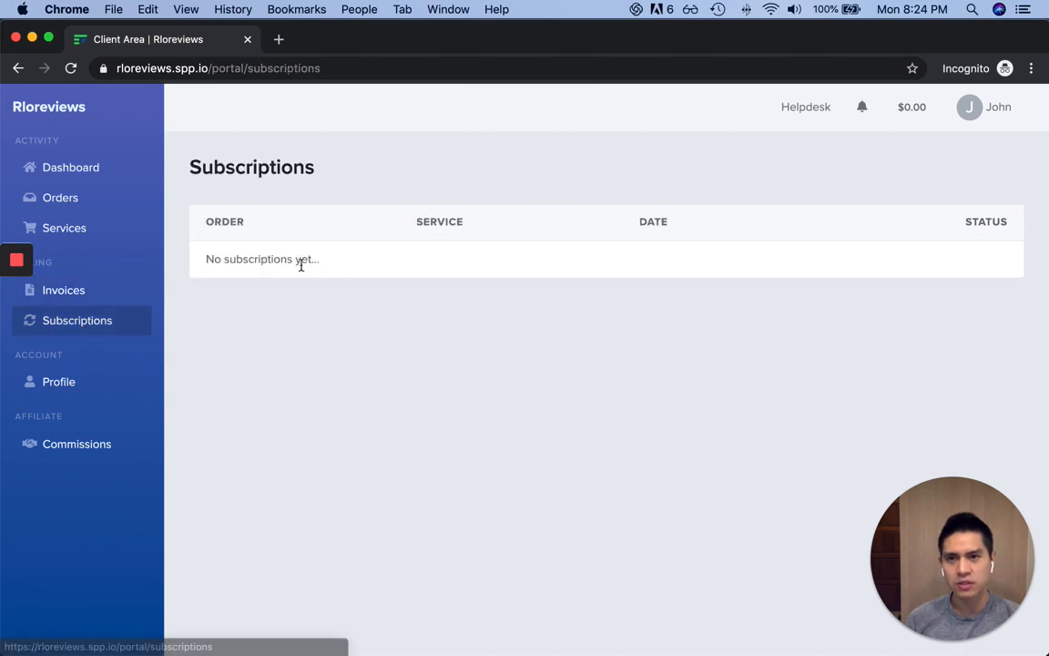
click(68, 381)
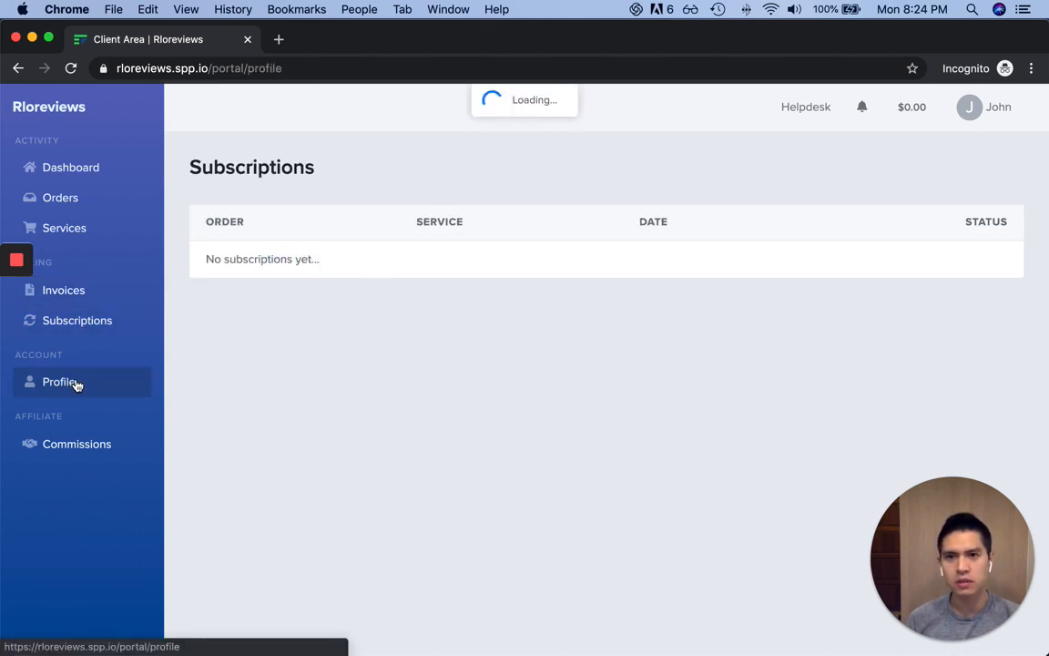
scroll(730, 303, down, 5)
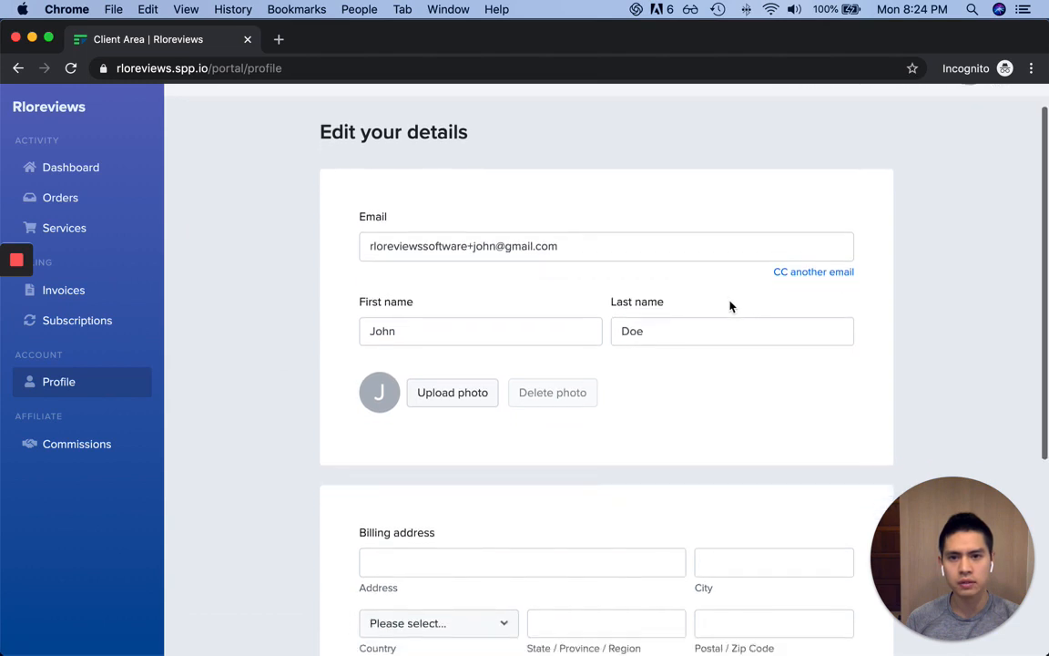
scroll(729, 301, up, 5)
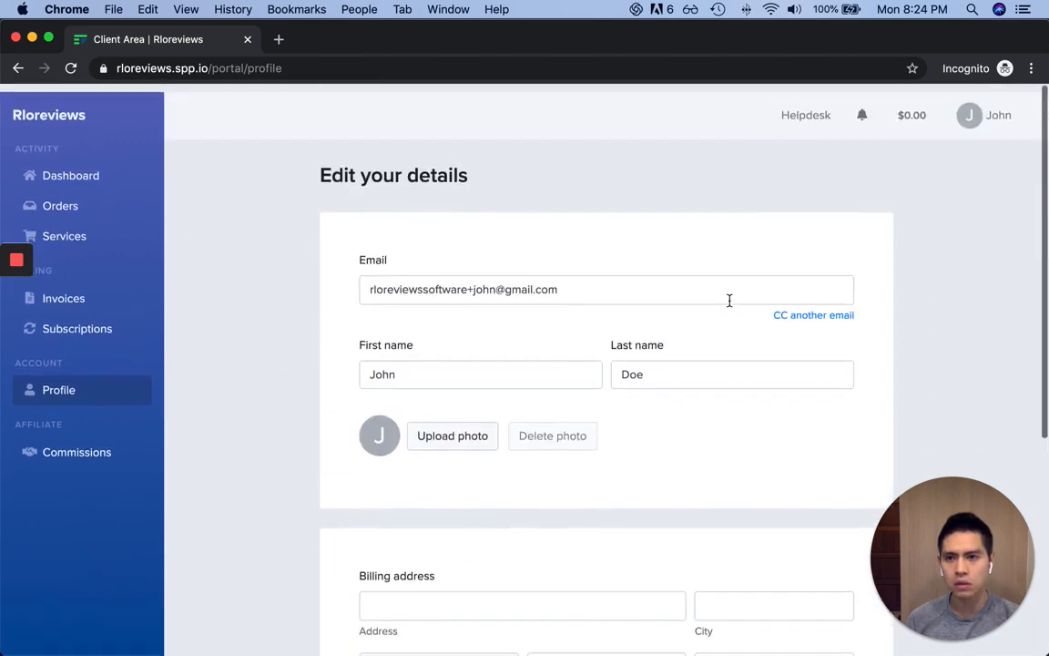
click(92, 453)
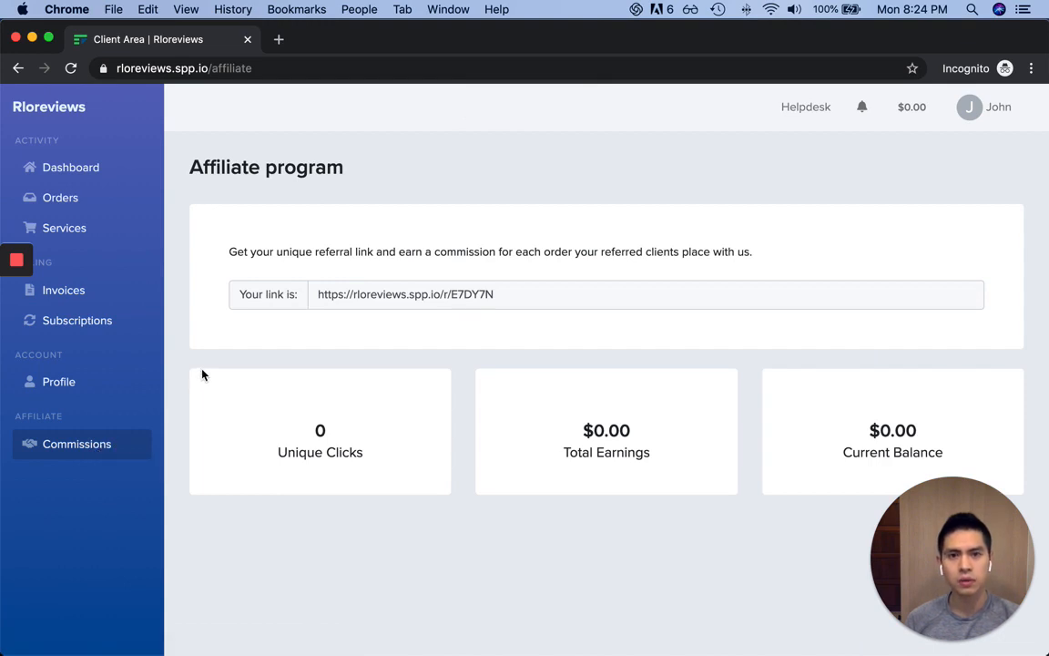
Select the referral link, then check the dashboard's No tickets message
drag(497, 294, 211, 290)
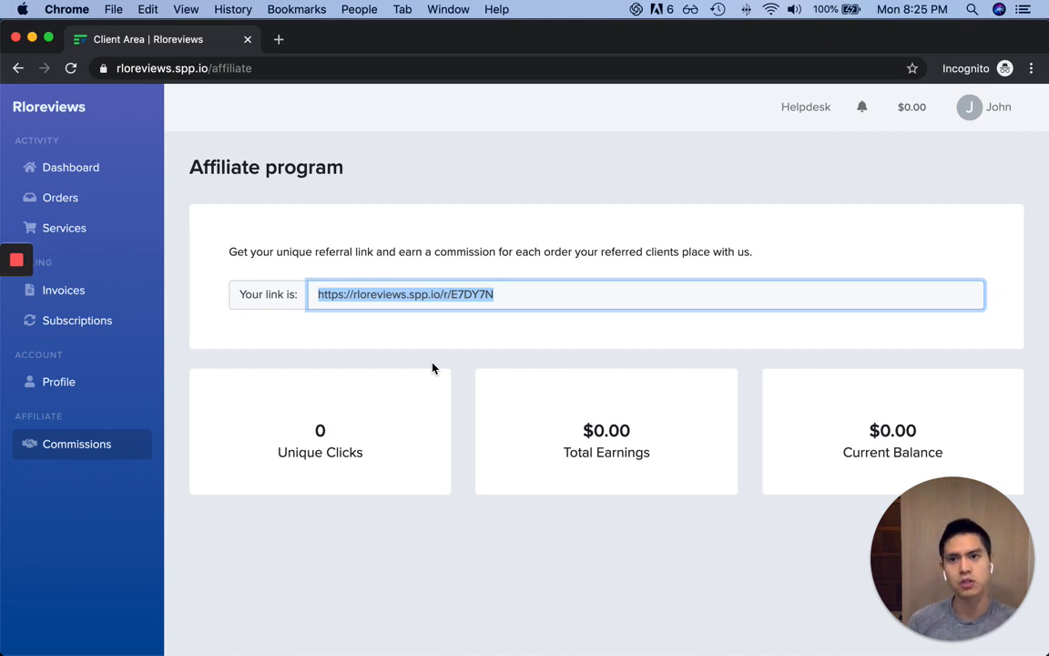
click(111, 166)
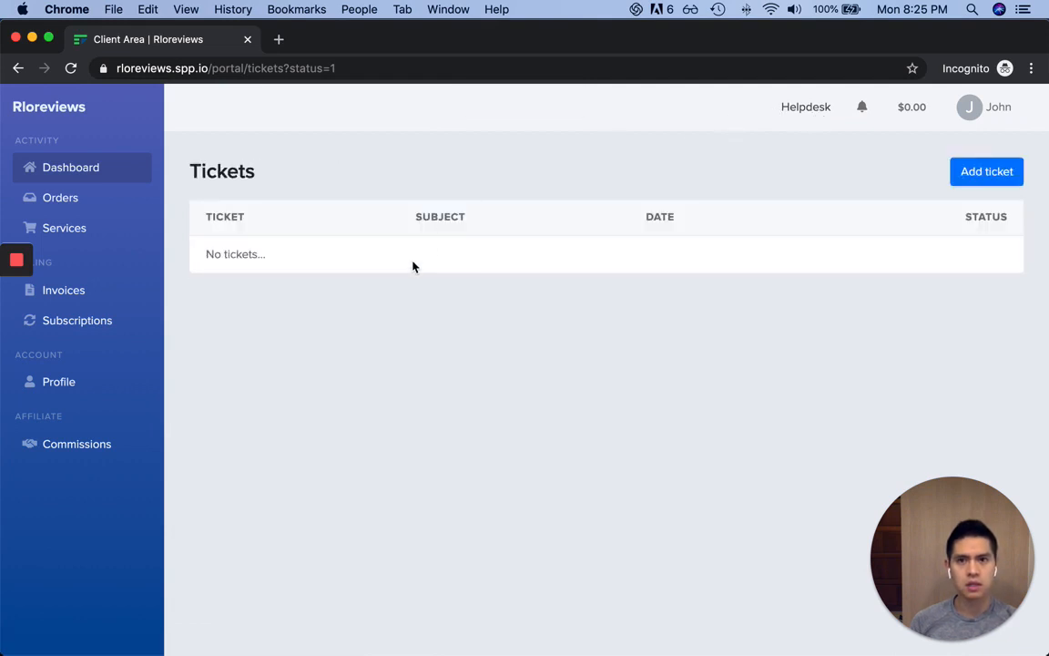
triple_click(220, 253)
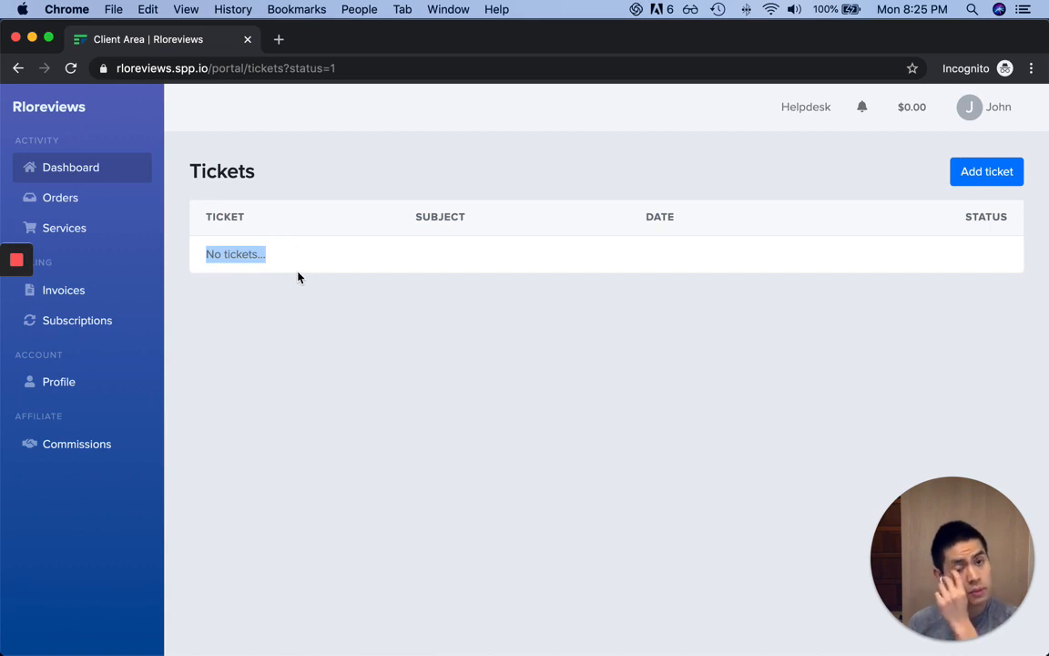
Check notifications and the add-funds page without adding funds, then return to the admin window
click(862, 109)
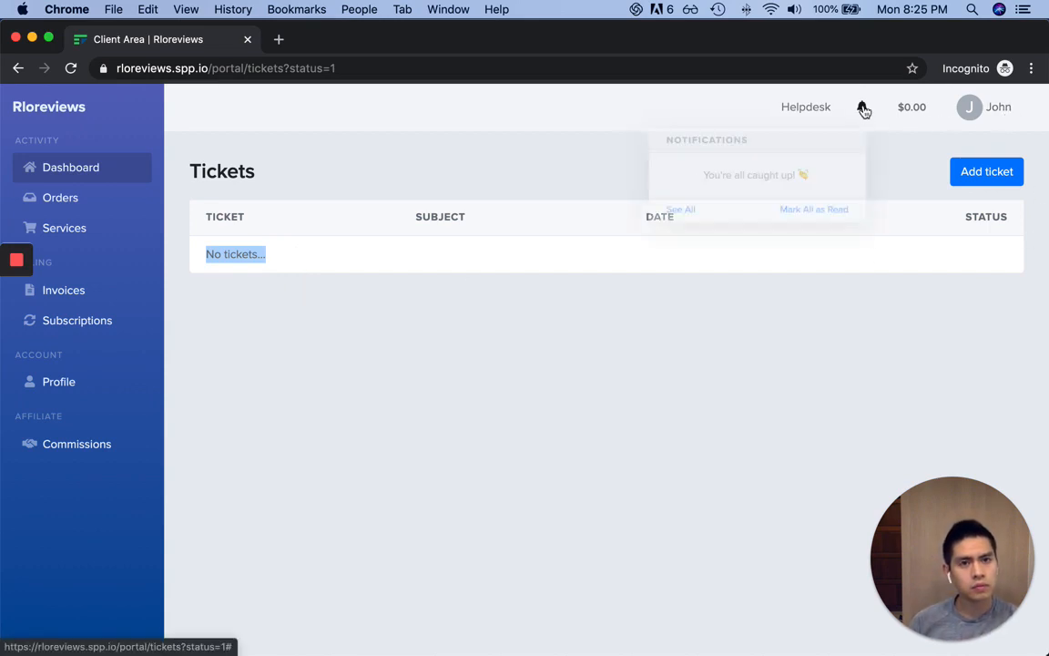
click(911, 109)
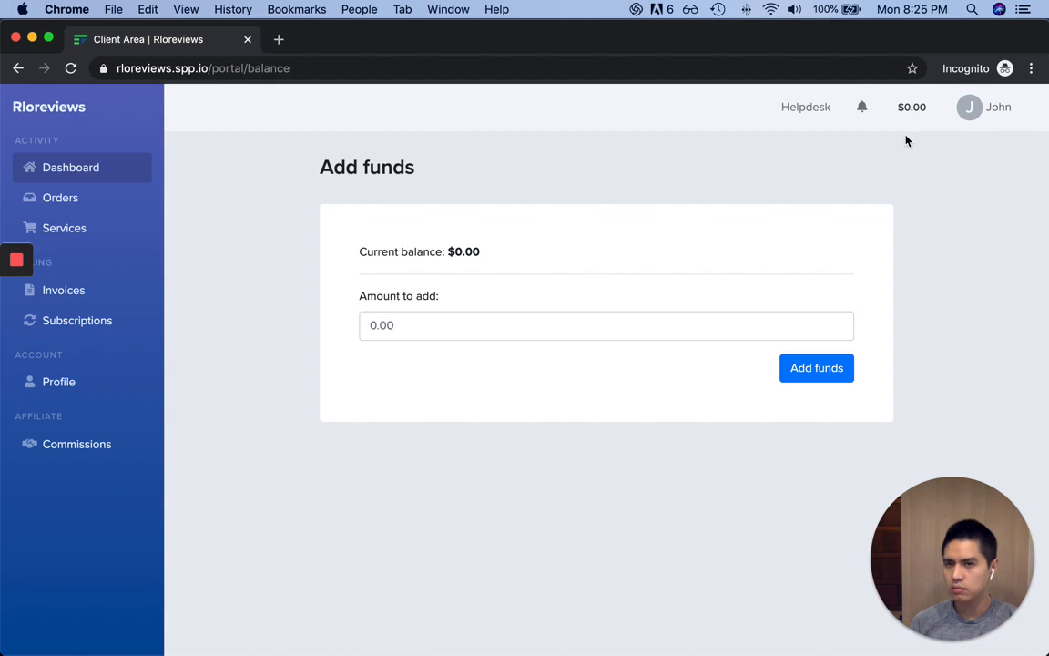
click(547, 325)
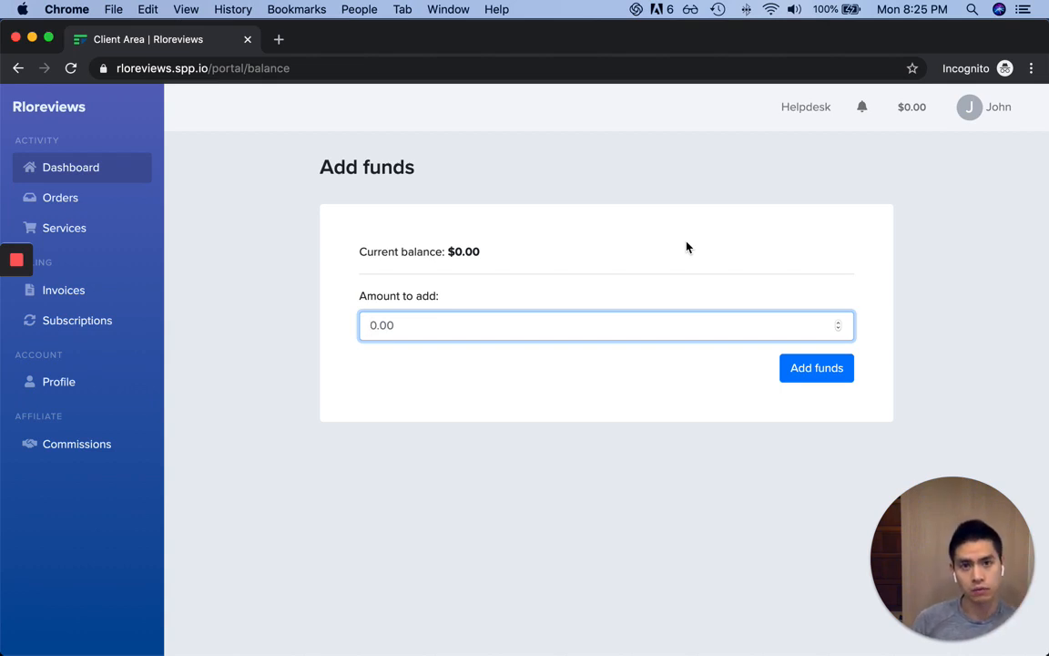
click(987, 166)
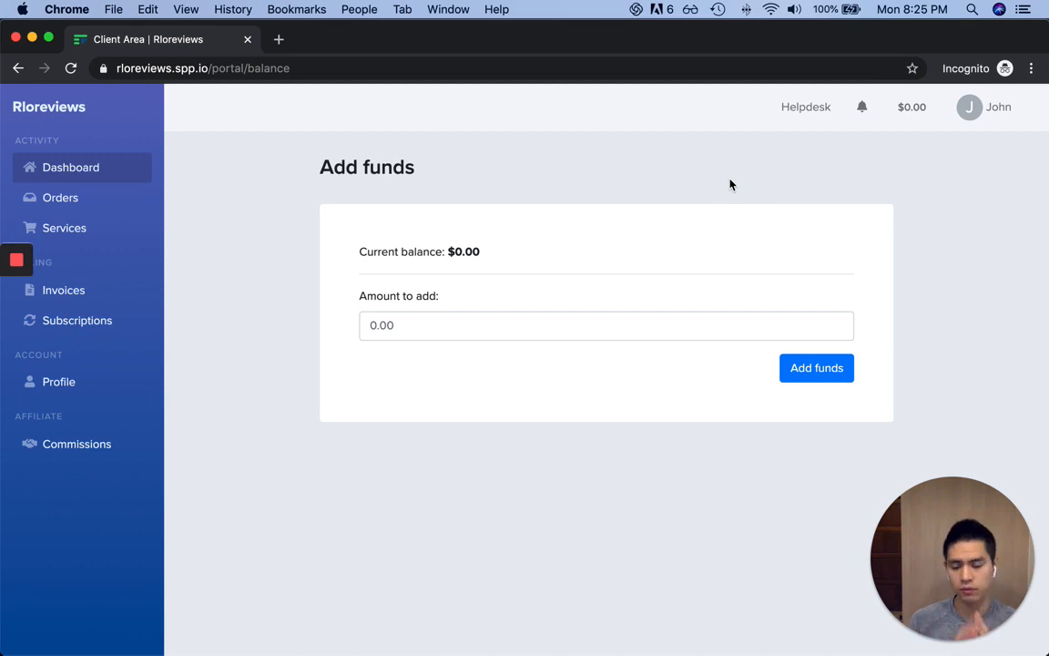
key(super+grave)
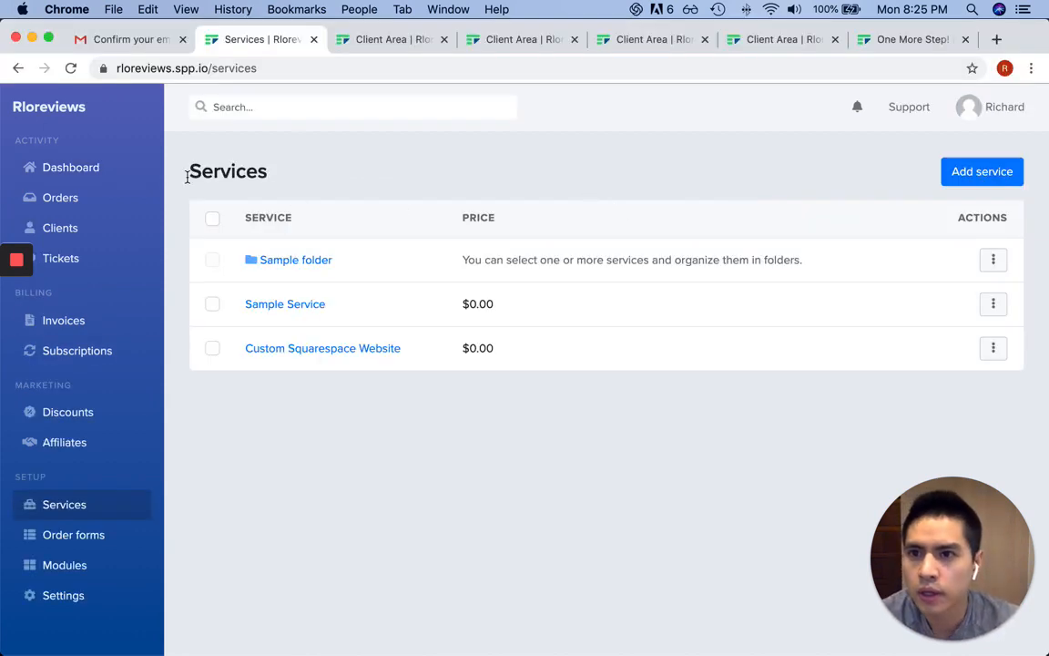
Filter admin orders by Submitted, Pending and All, then reopen the client's Orders page
click(94, 203)
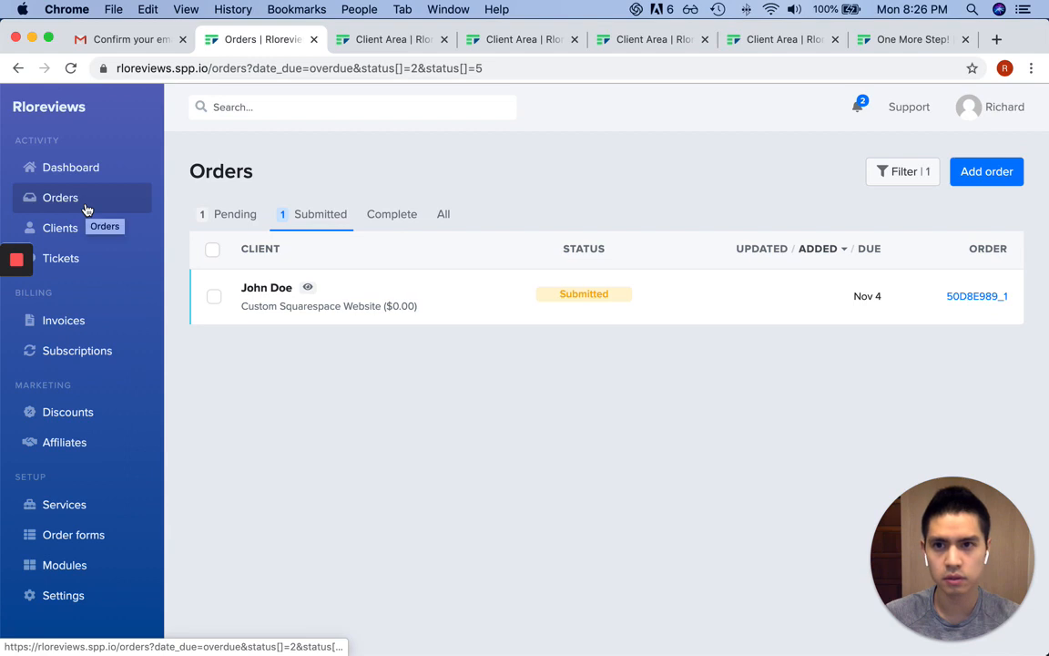
click(307, 219)
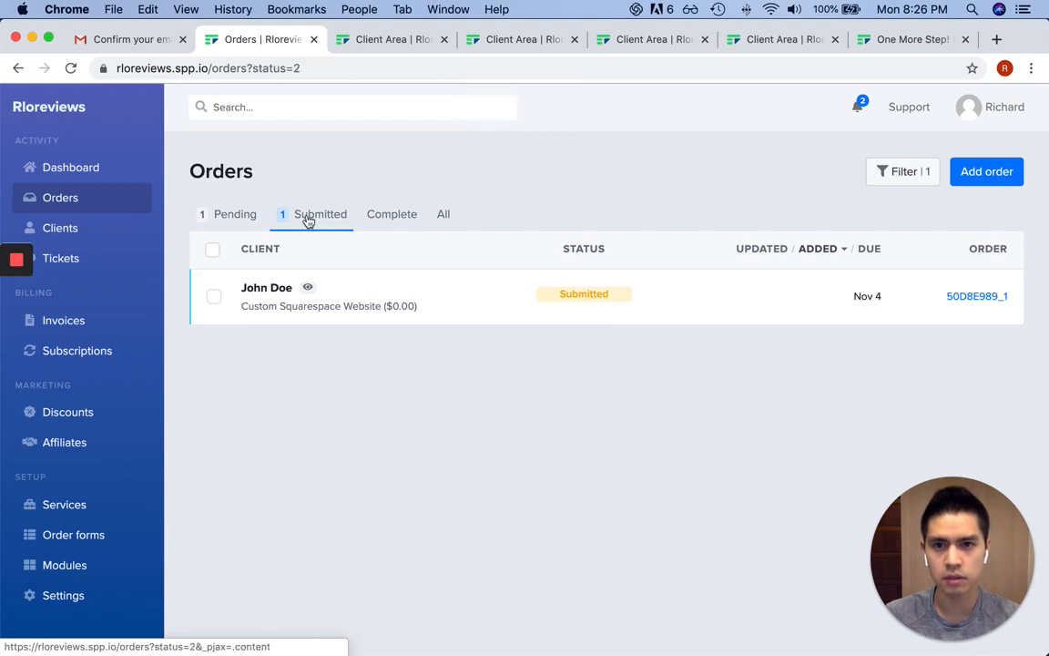
click(222, 215)
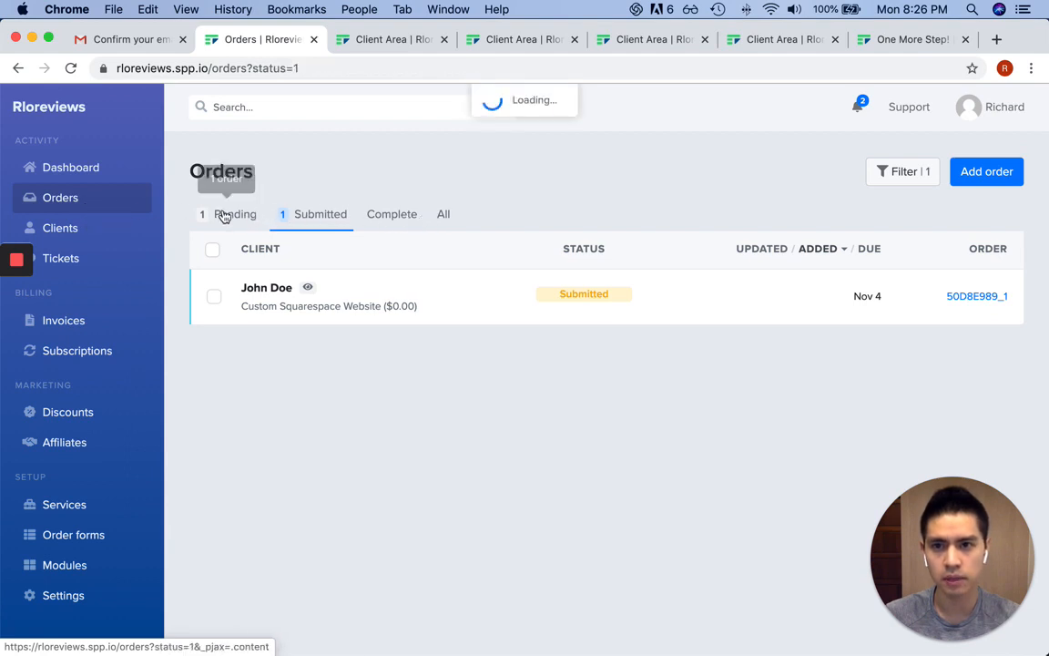
click(446, 216)
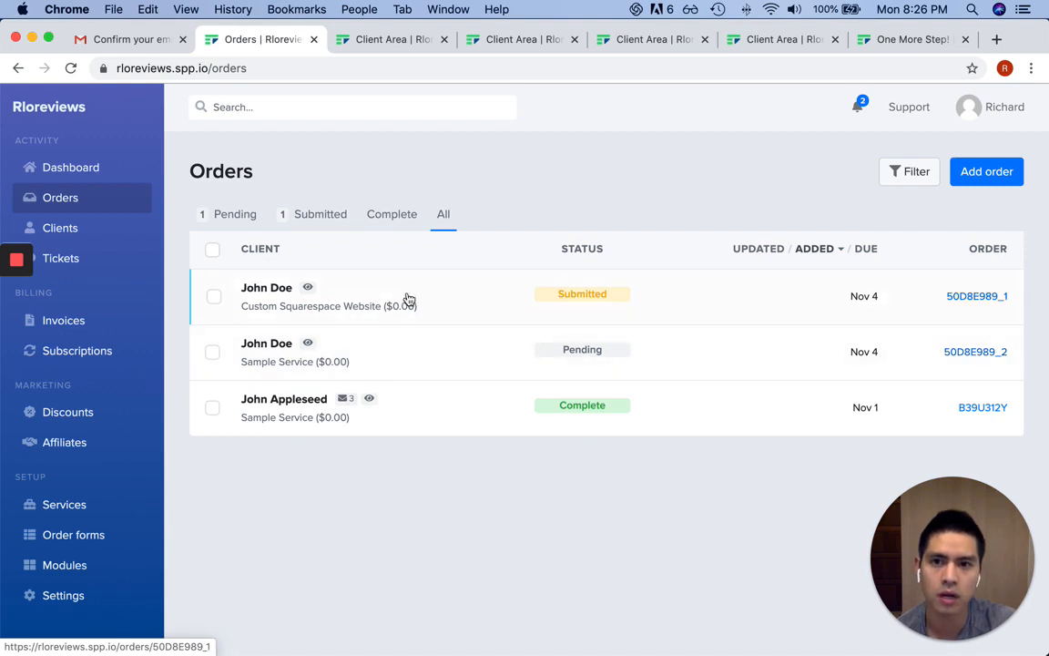
key(super+grave)
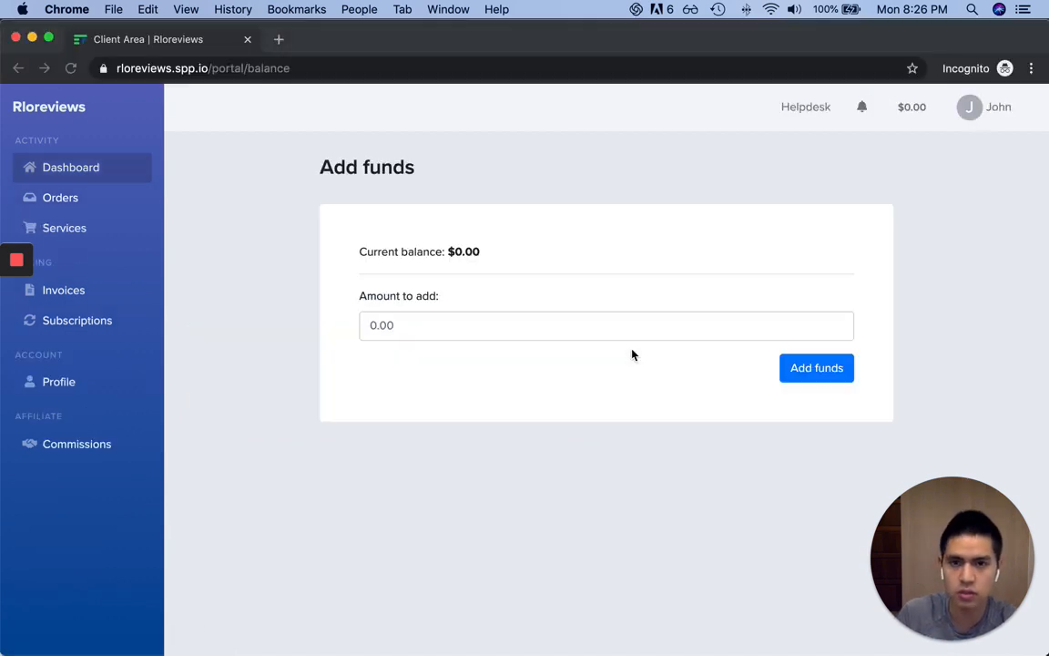
click(61, 197)
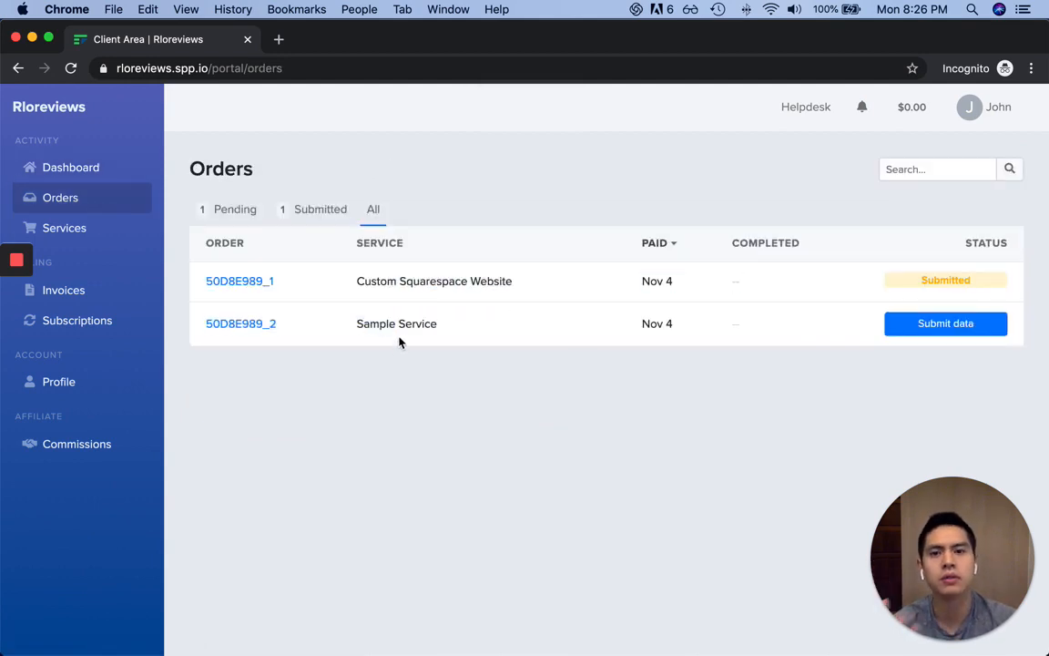
Enter lala.com and 'here's a description' in the Sample Service project form
drag(357, 325, 384, 339)
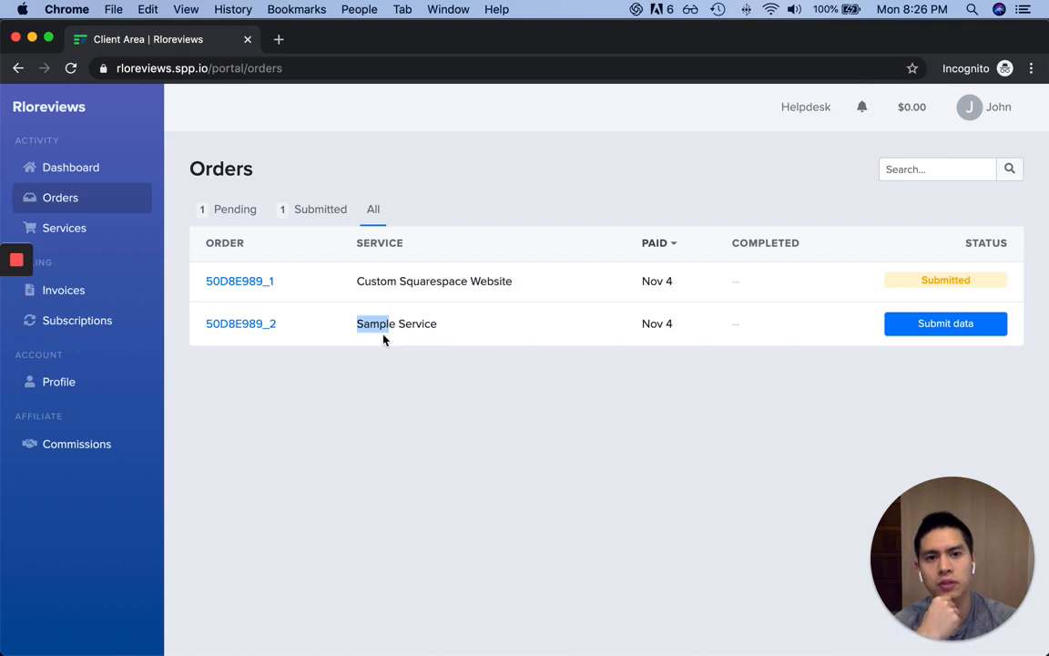
click(929, 324)
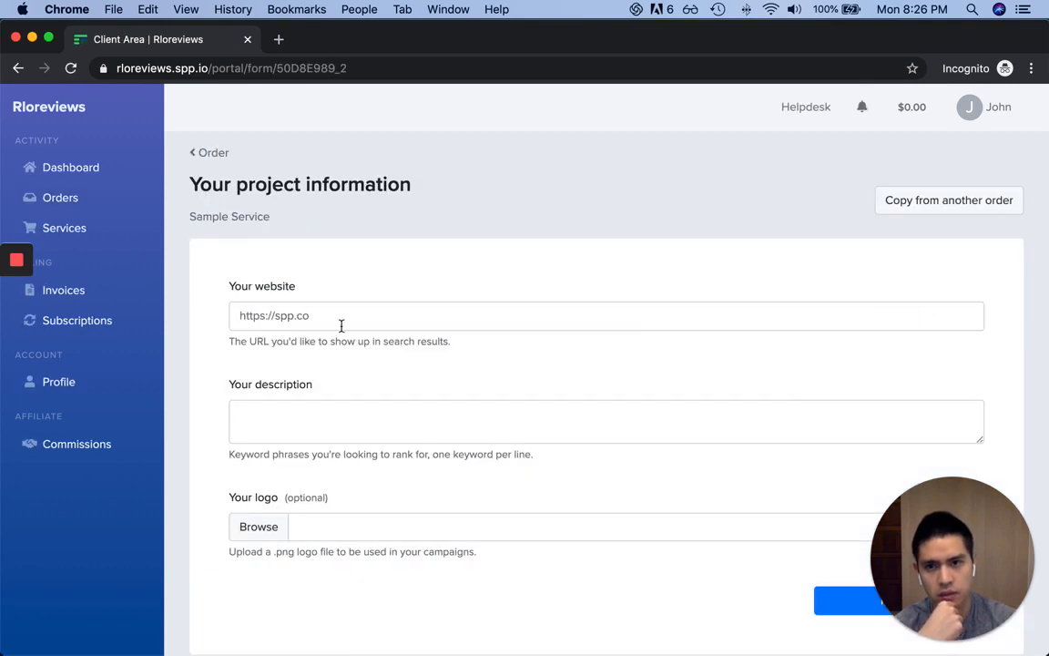
click(367, 321)
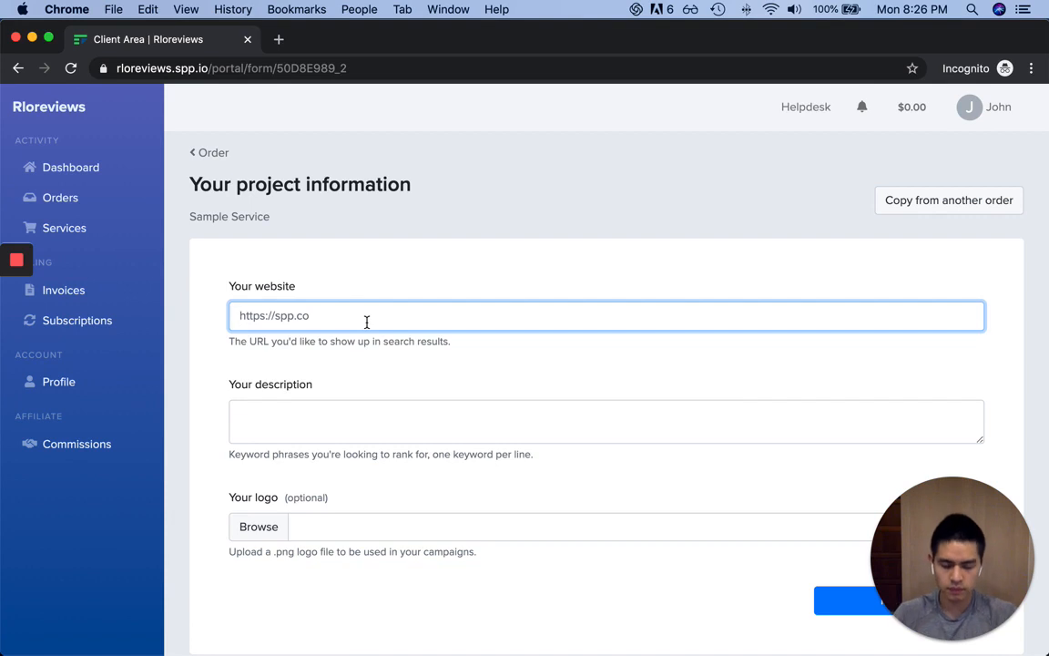
text(lala.com)
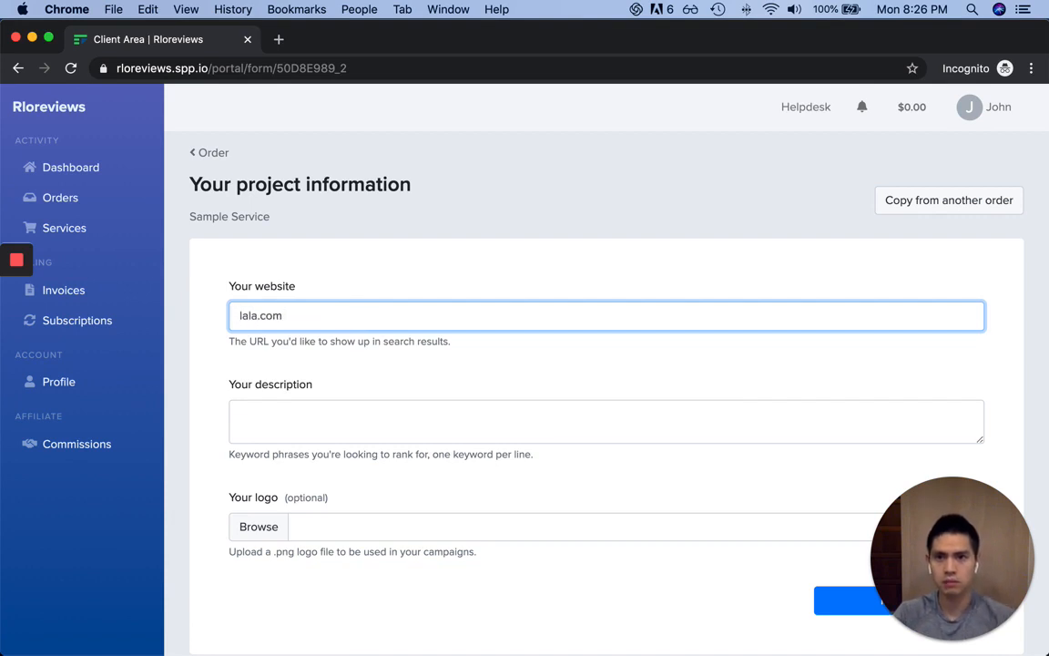
click(352, 407)
text(here's)
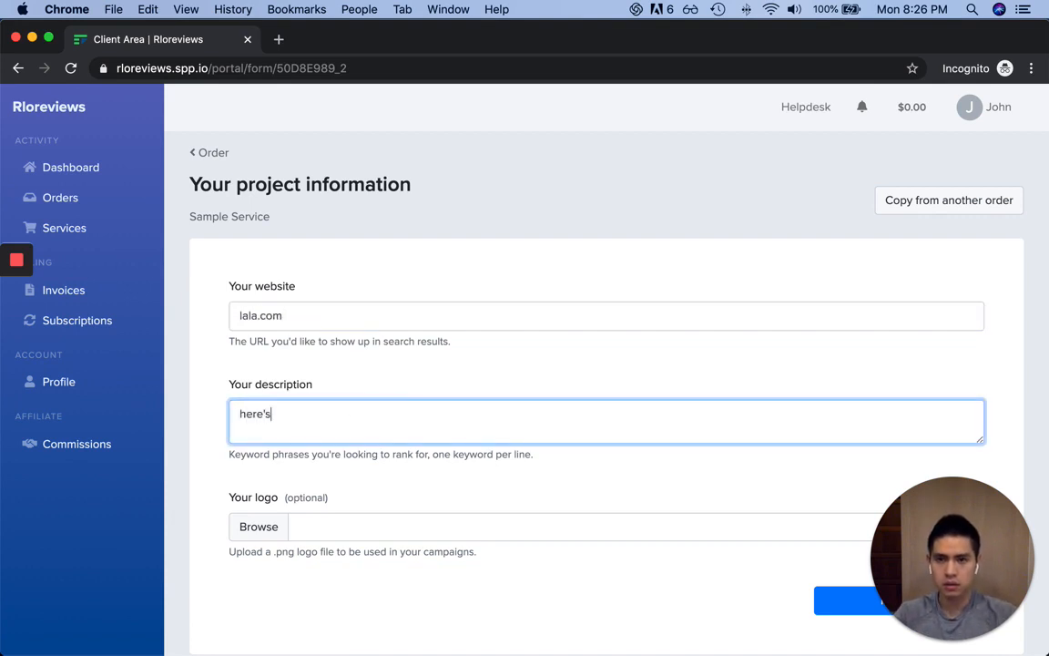
text( a description)
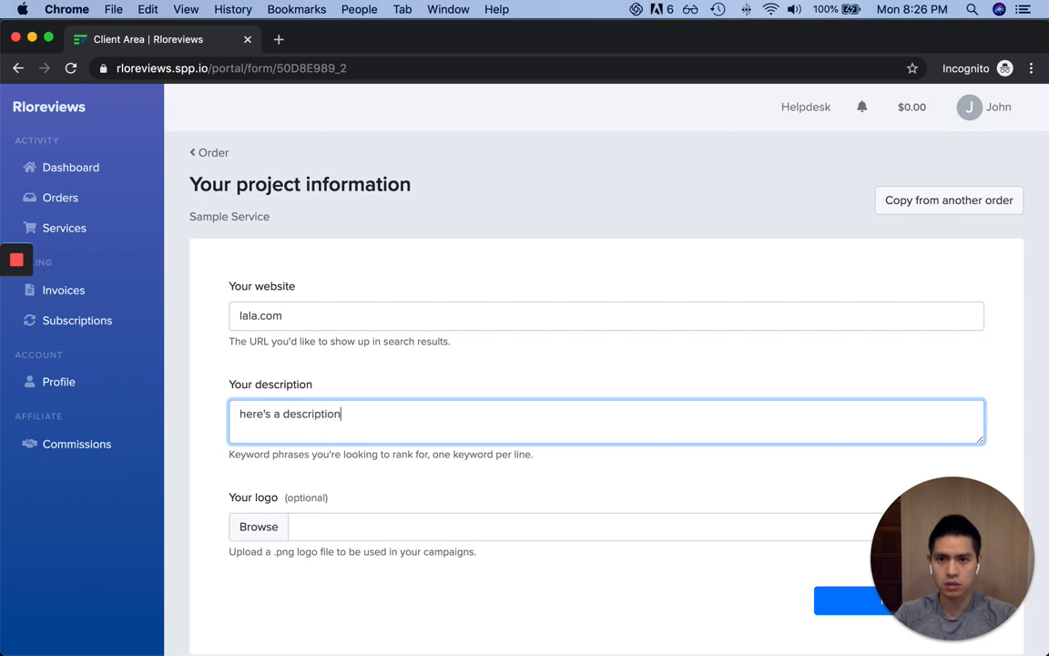
Review and send the Sample Service project data, then return to the Orders list
scroll(476, 514, down, 2)
drag(953, 581, 953, 452)
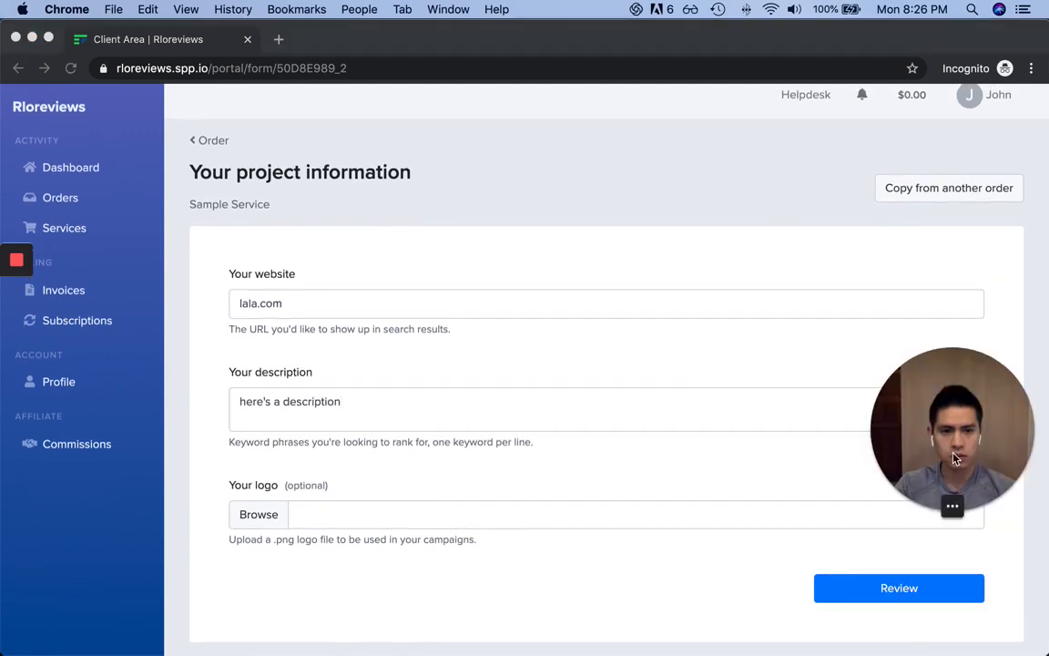
click(912, 588)
click(907, 590)
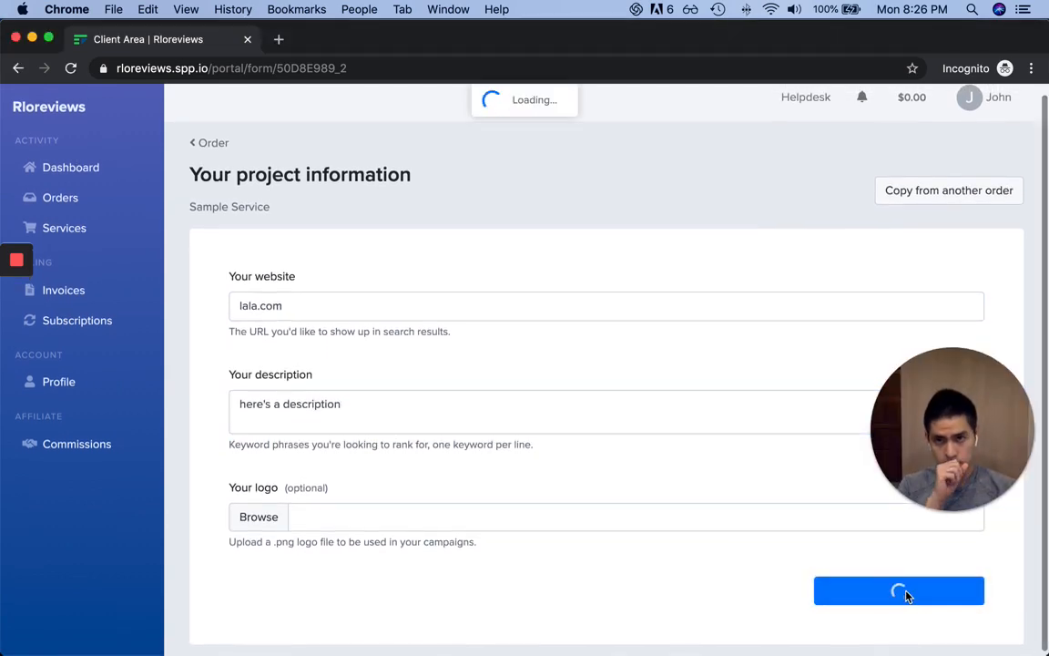
drag(953, 501, 927, 627)
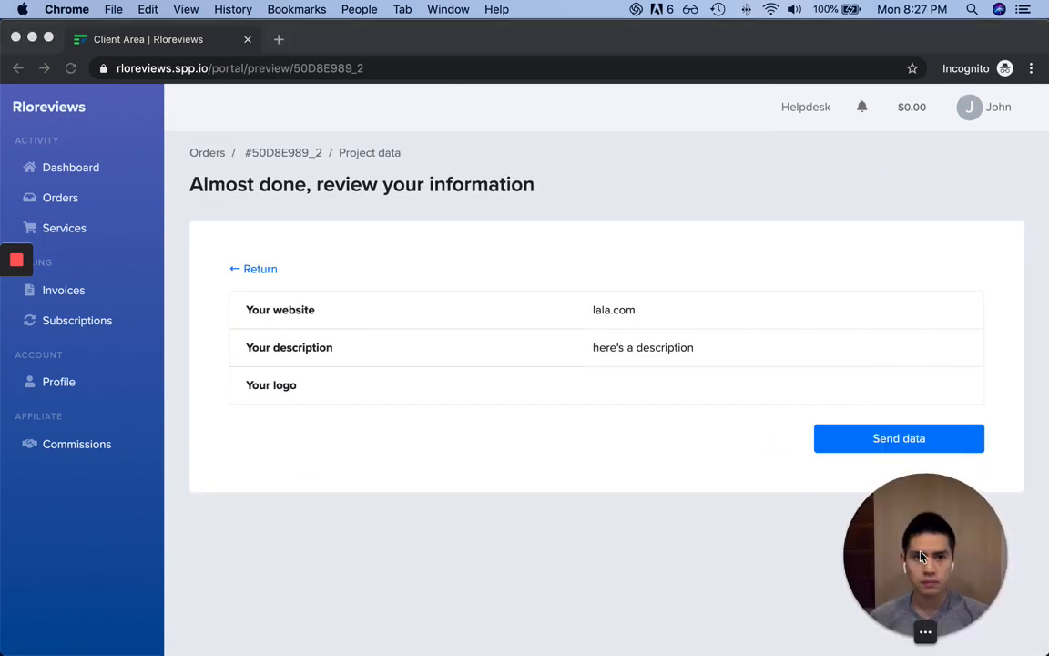
click(936, 447)
click(897, 440)
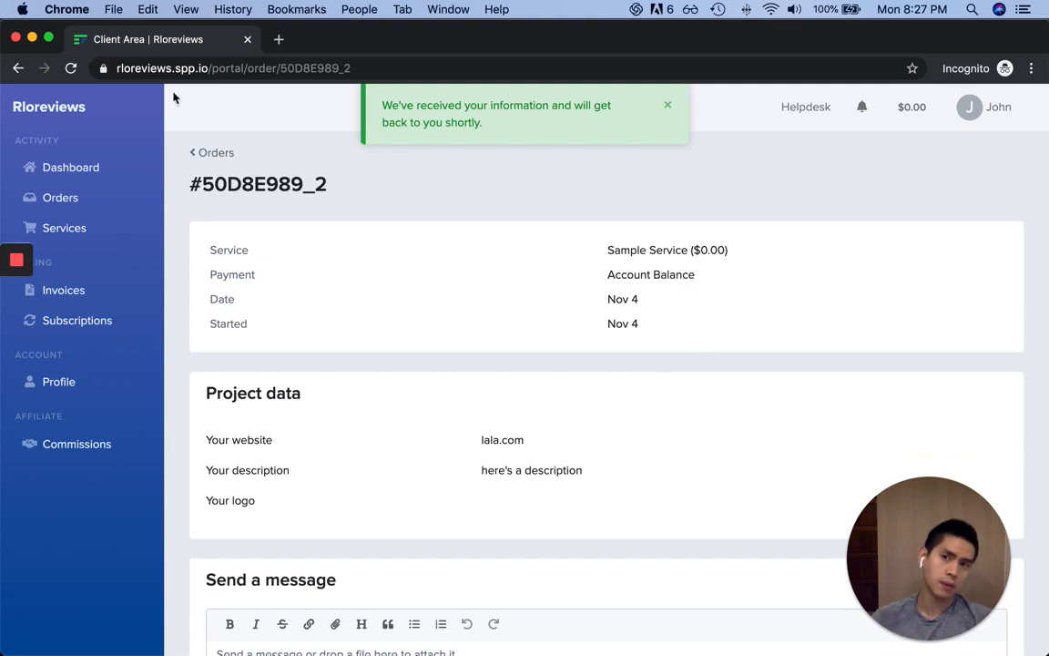
click(211, 154)
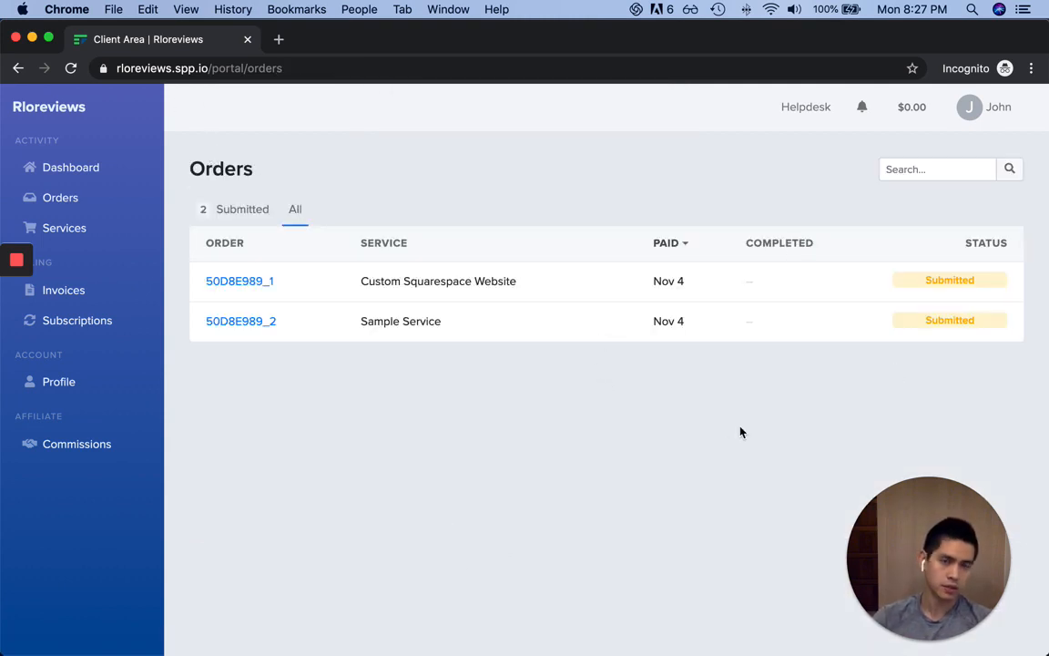
key(super+grave)
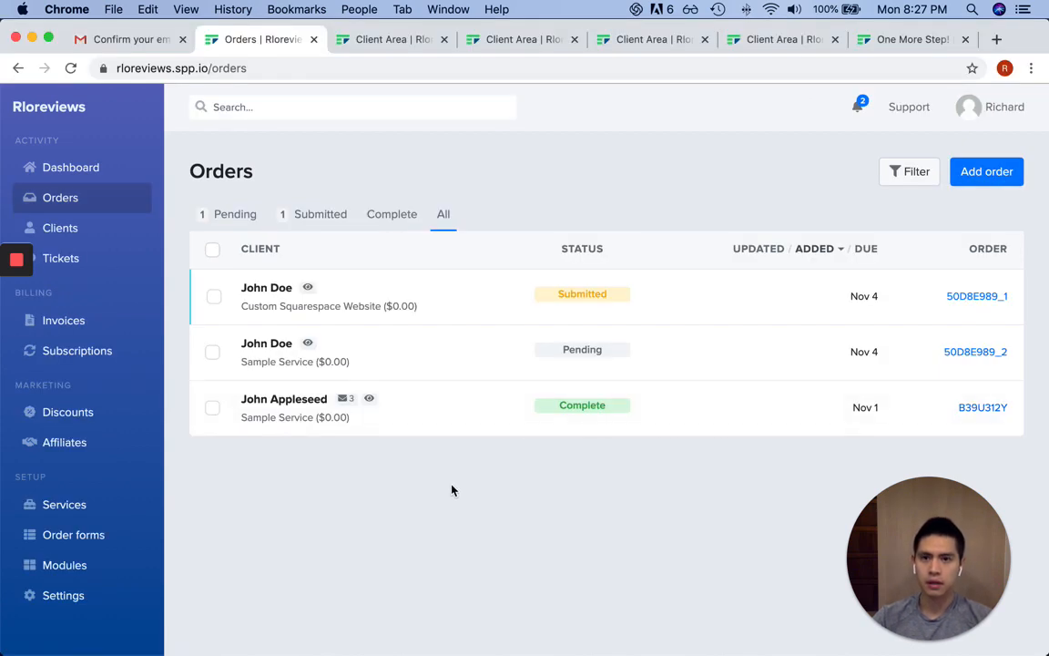
Refresh the Orders list and open order 50D8E989_1 to scroll through its details
key(super+r)
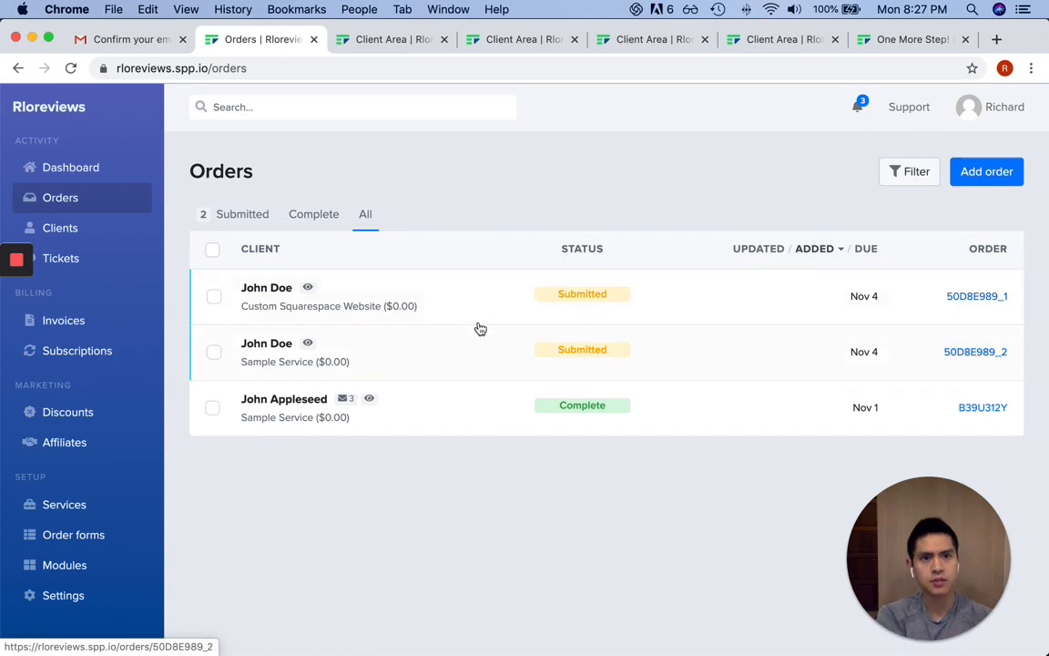
click(990, 298)
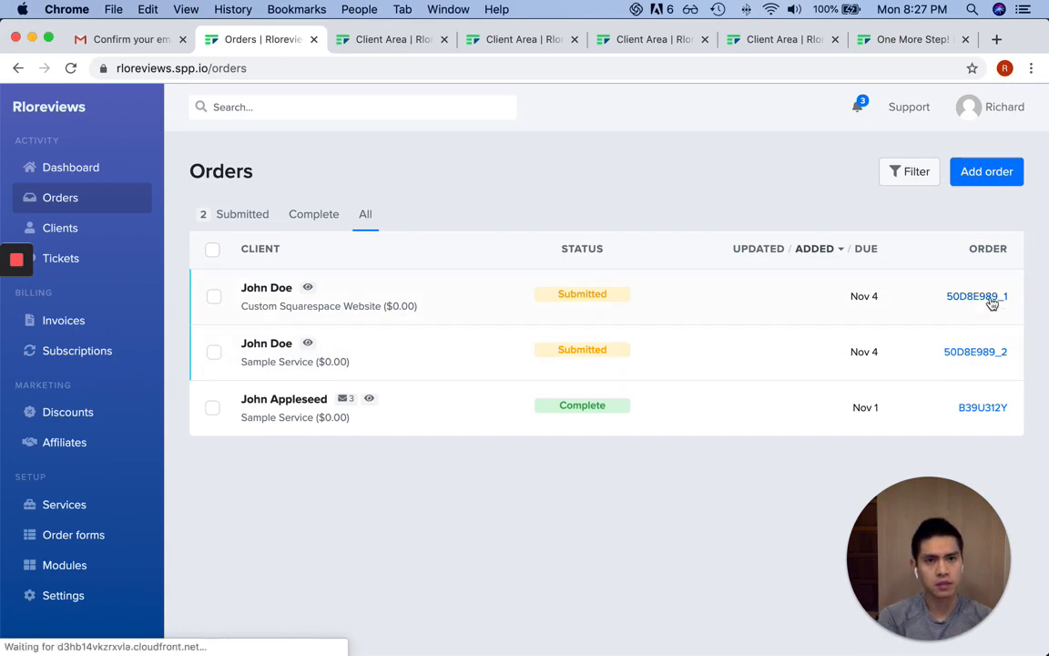
scroll(619, 328, down, 3)
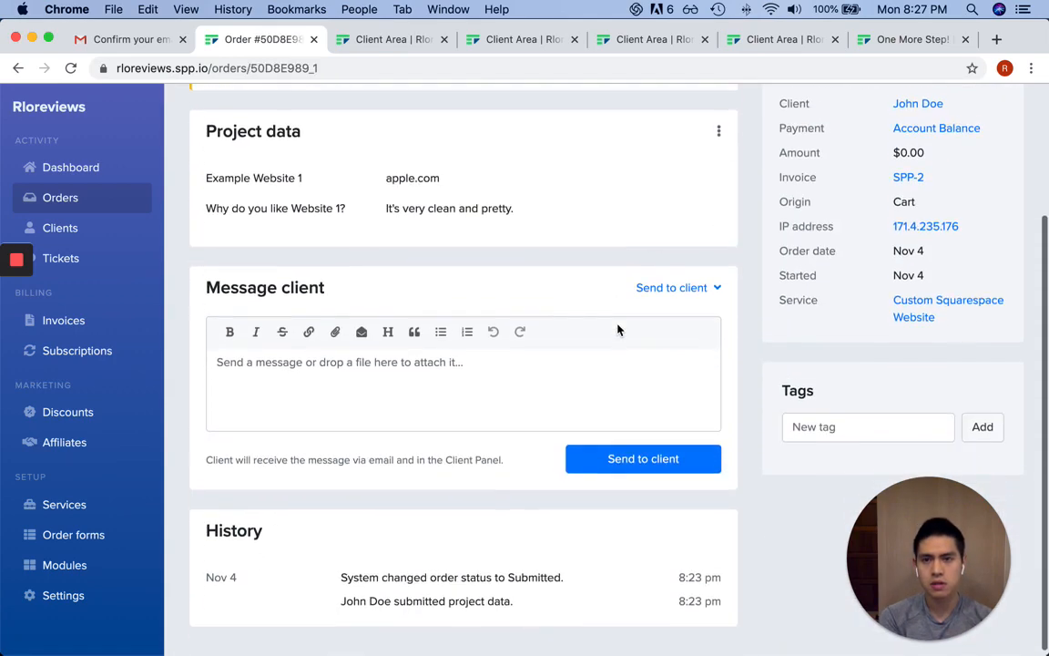
scroll(612, 327, up, 4)
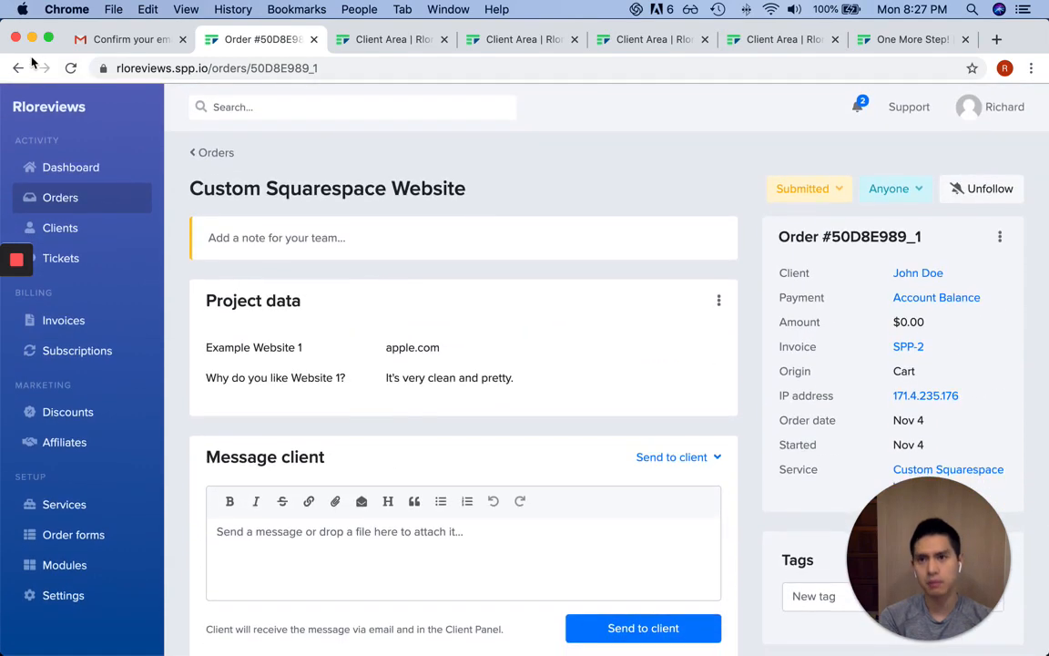
scroll(529, 319, down, 3)
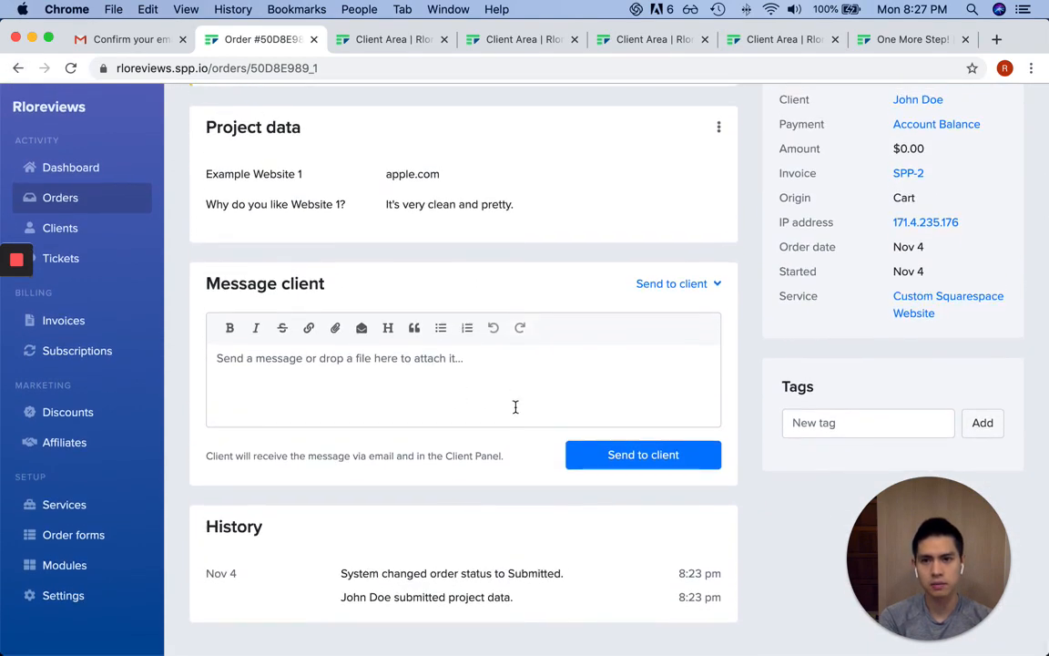
scroll(516, 407, up, 4)
scroll(532, 393, down, 3)
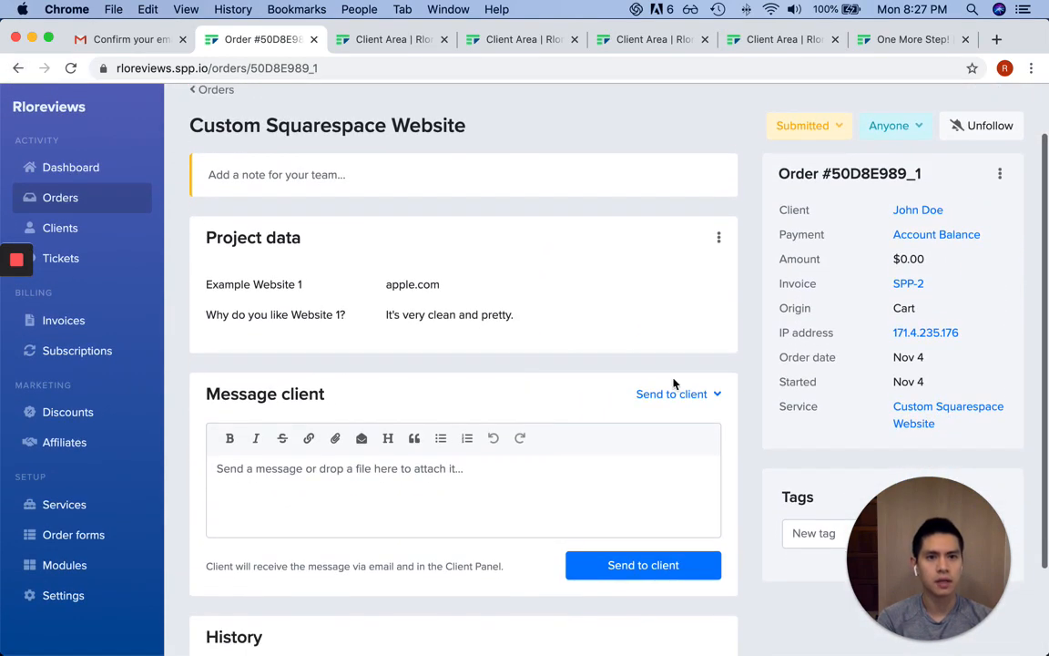
scroll(674, 382, up, 2)
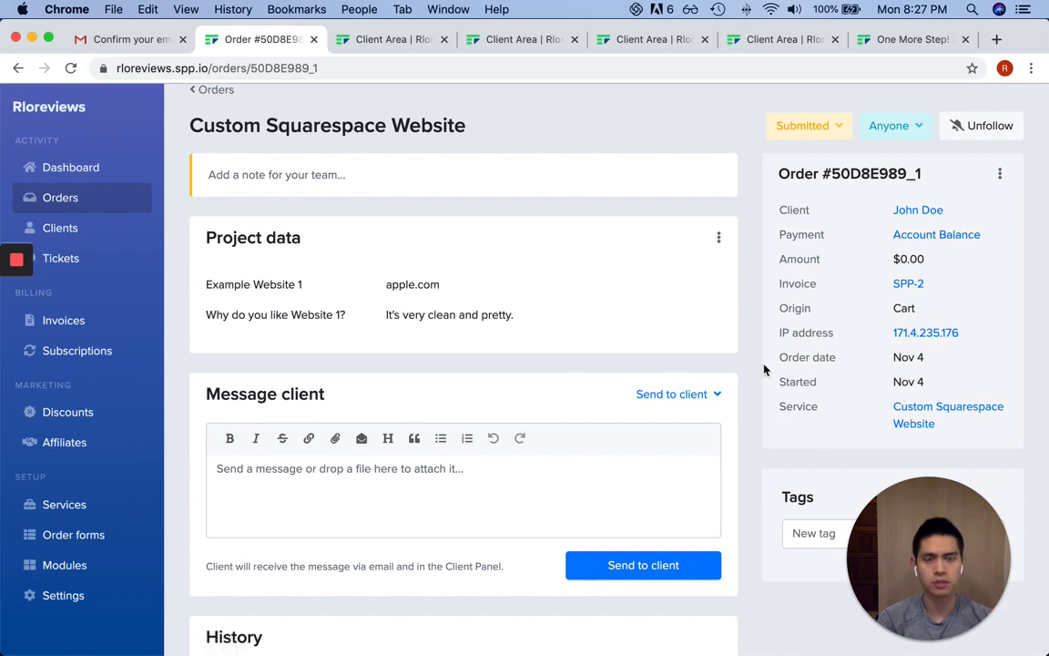
Return to Orders and reopen the Custom Squarespace Website order 50D8E989_1
click(18, 68)
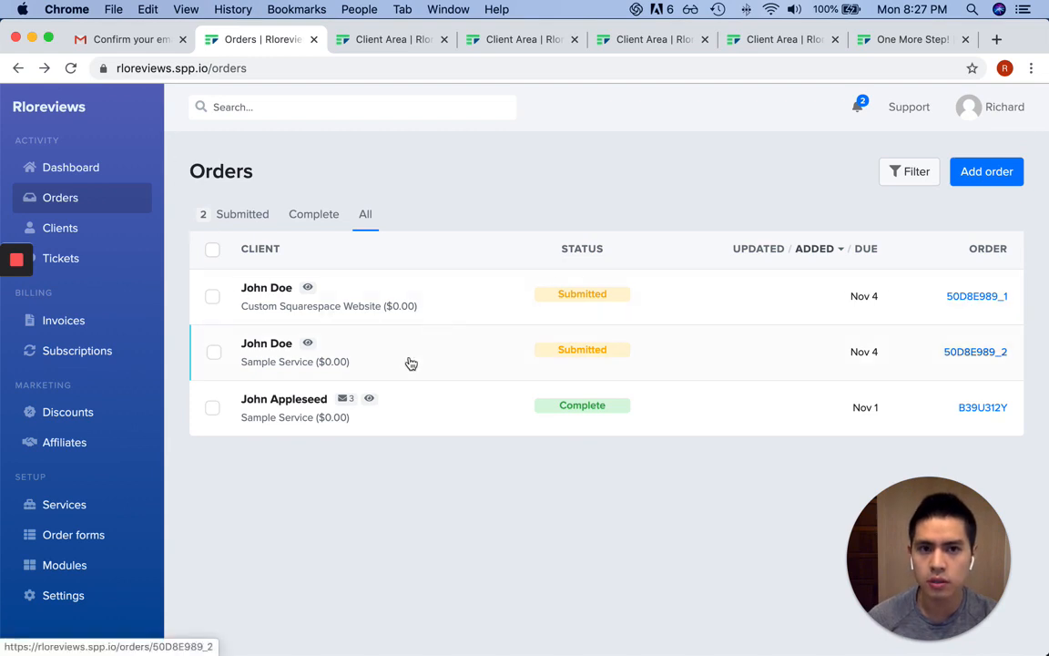
click(447, 318)
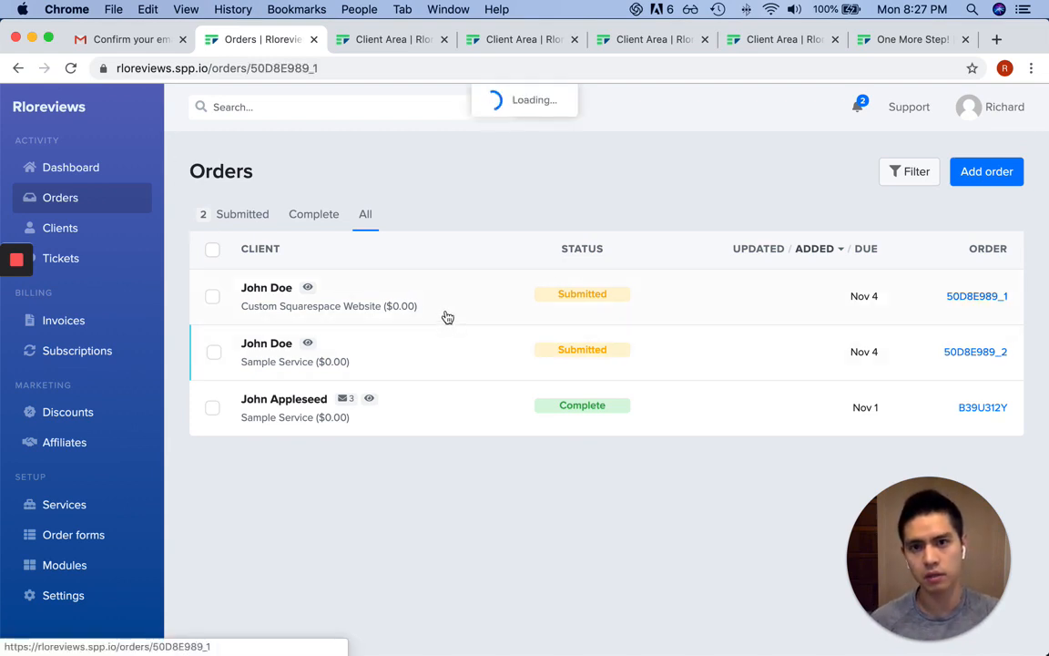
scroll(670, 361, down, 4)
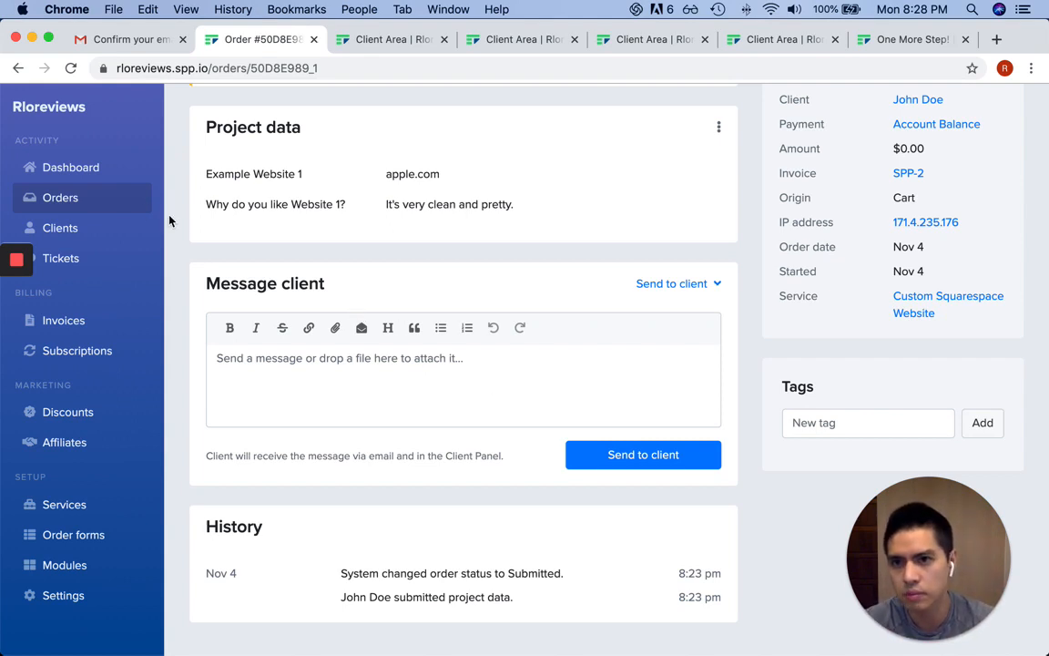
Go to Clients and open the client's account details page
click(96, 227)
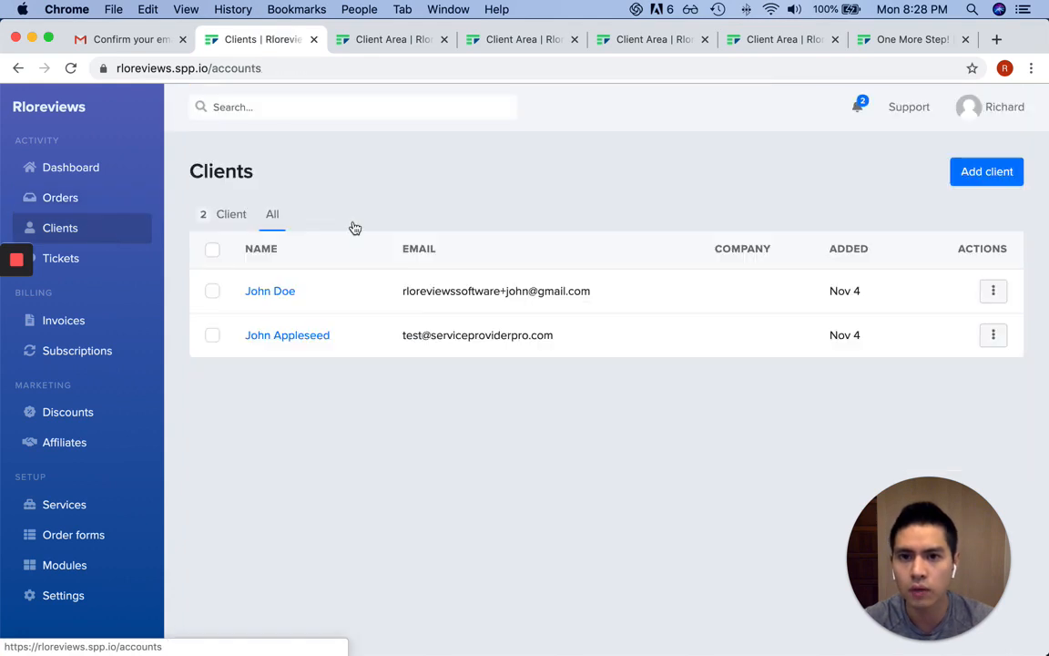
drag(500, 291, 303, 289)
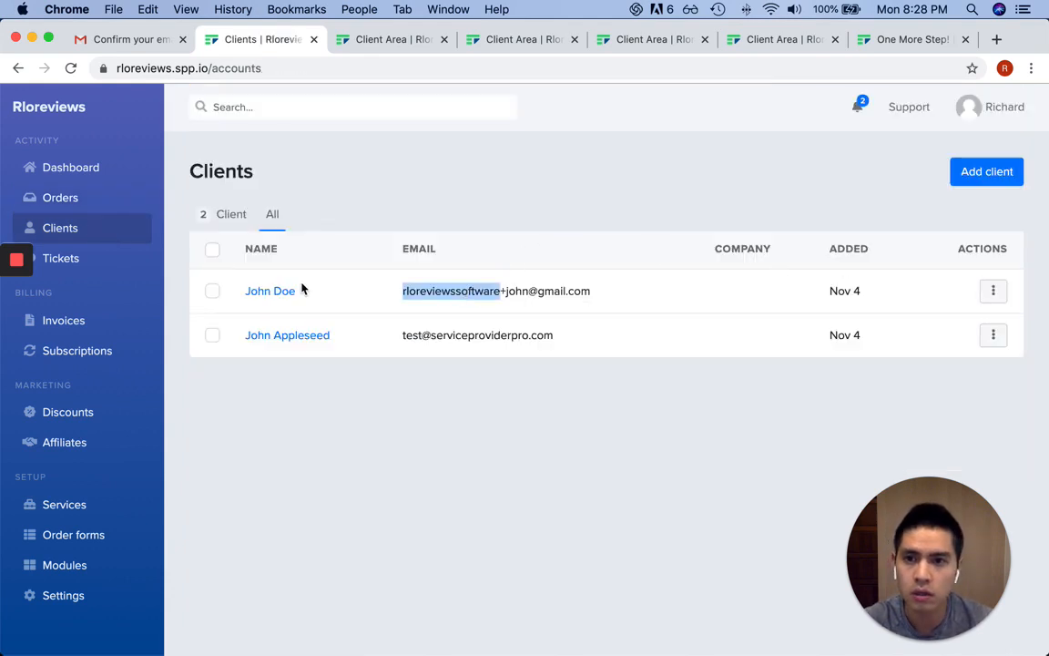
click(270, 293)
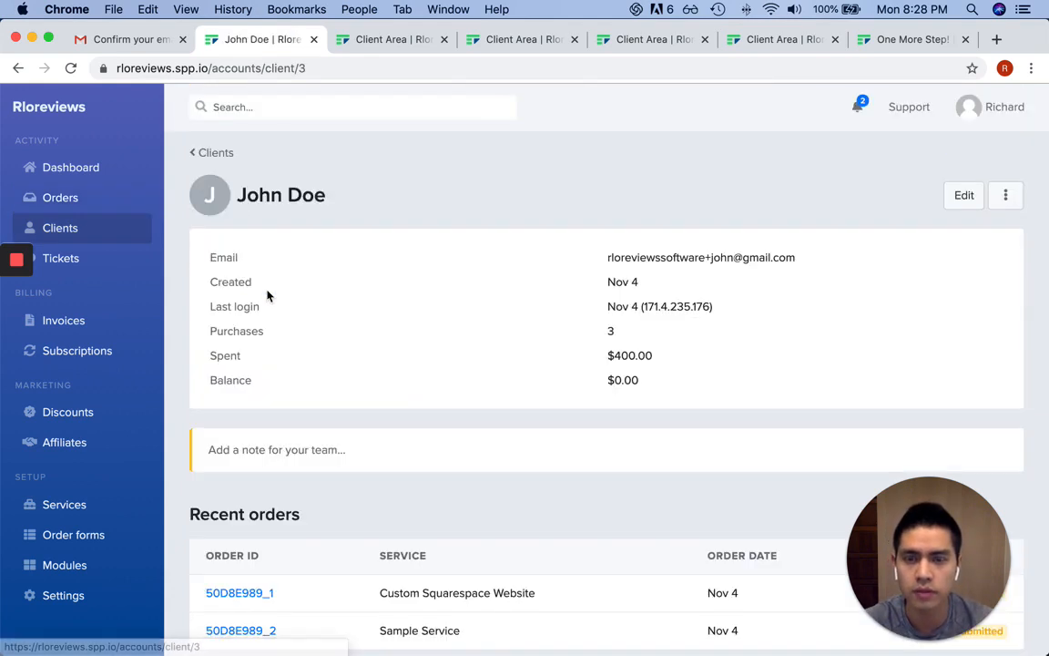
drag(210, 332, 233, 331)
scroll(685, 323, down, 1)
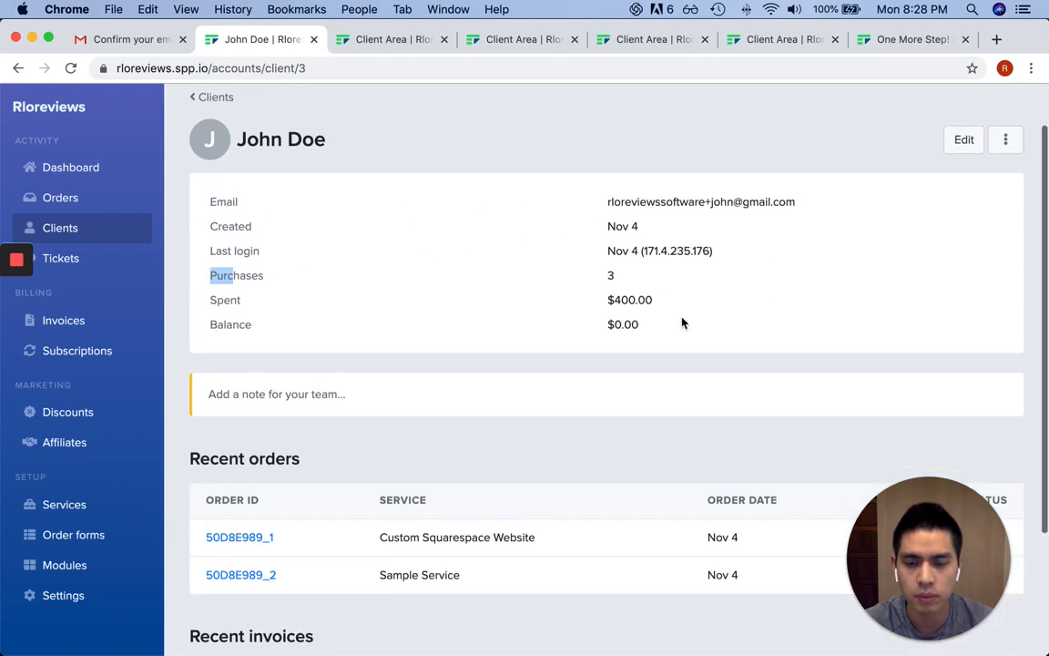
scroll(682, 324, down, 3)
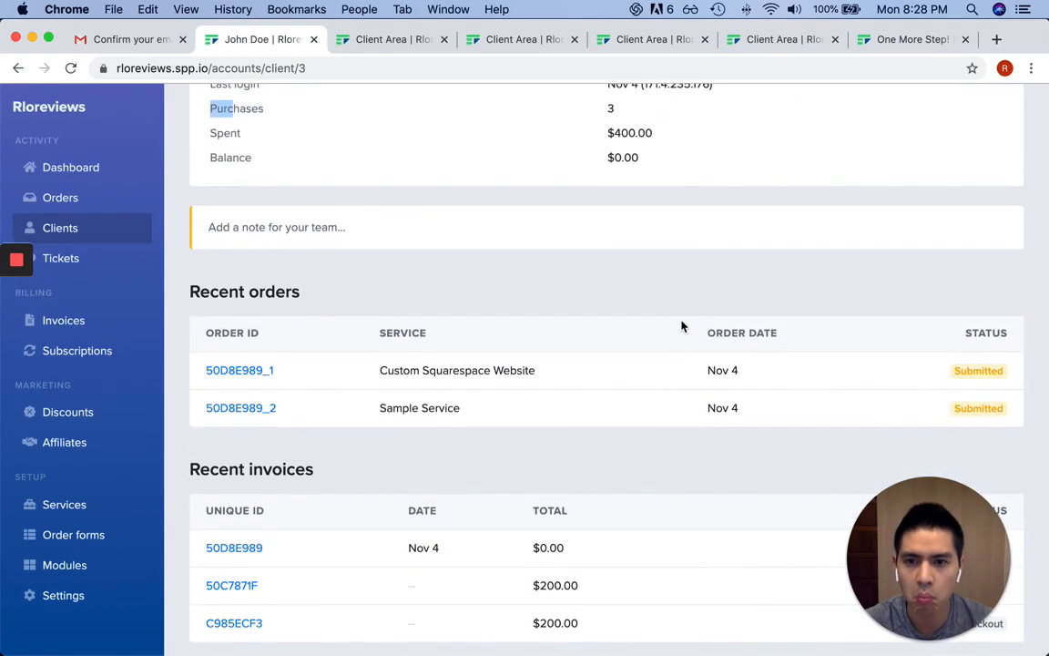
drag(922, 534, 945, 346)
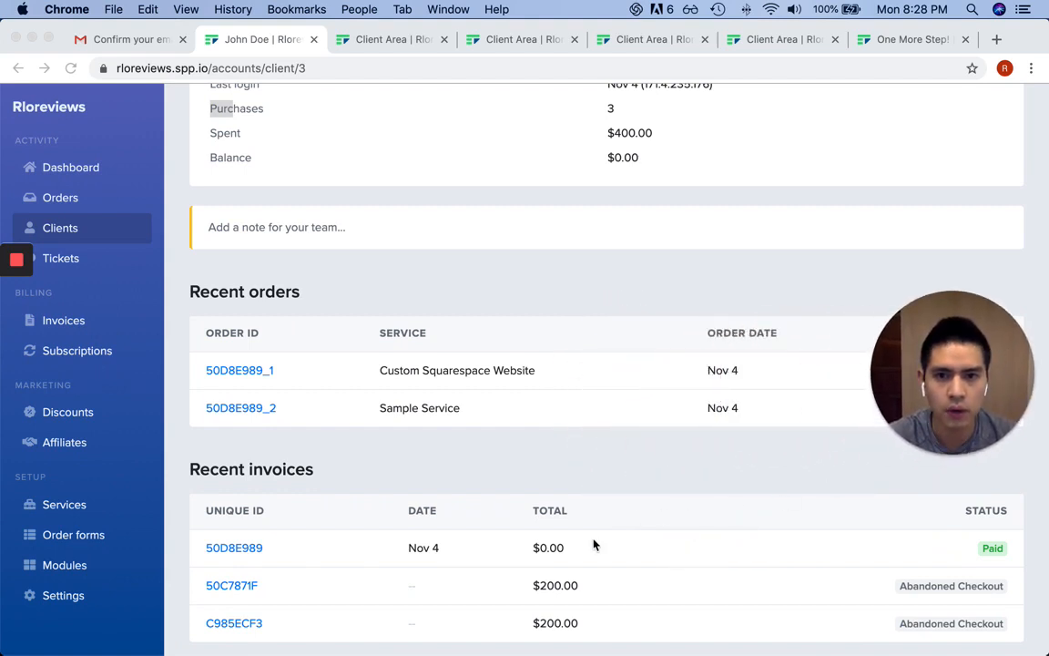
Review abandoned-checkout invoice 50C7871F, then return to the client's account page
click(628, 558)
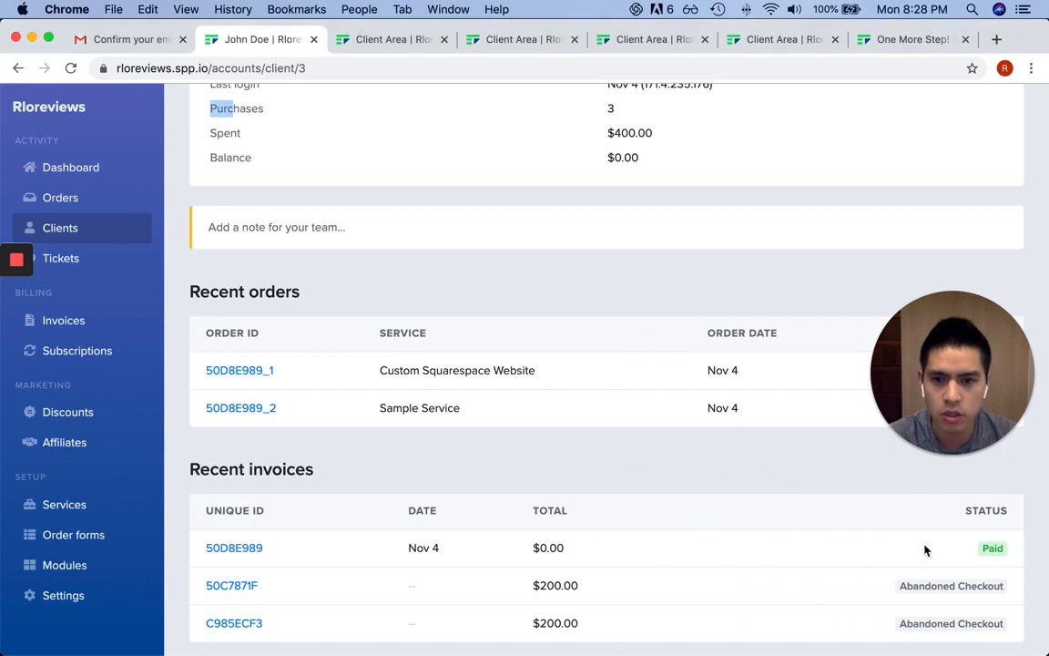
click(228, 586)
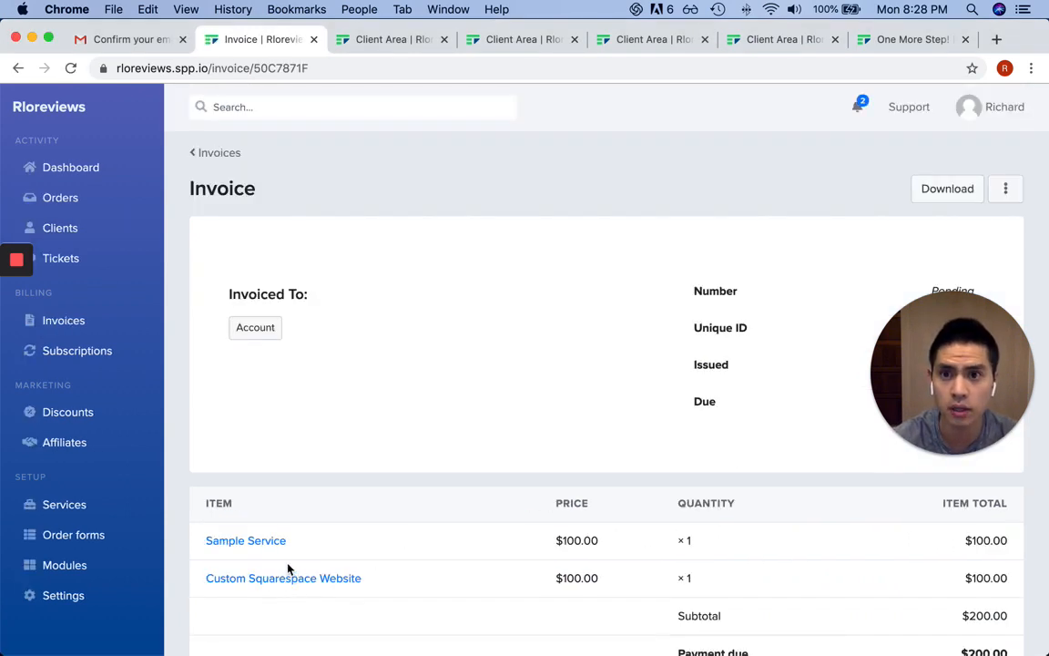
scroll(488, 446, down, 1)
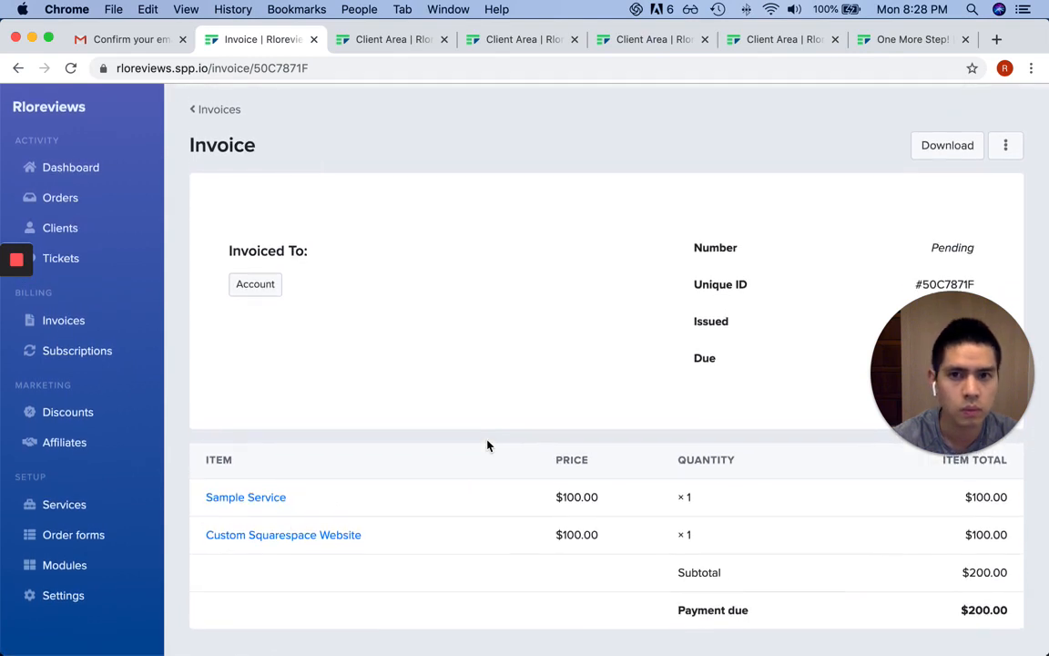
scroll(488, 445, up, 1)
drag(957, 428, 943, 575)
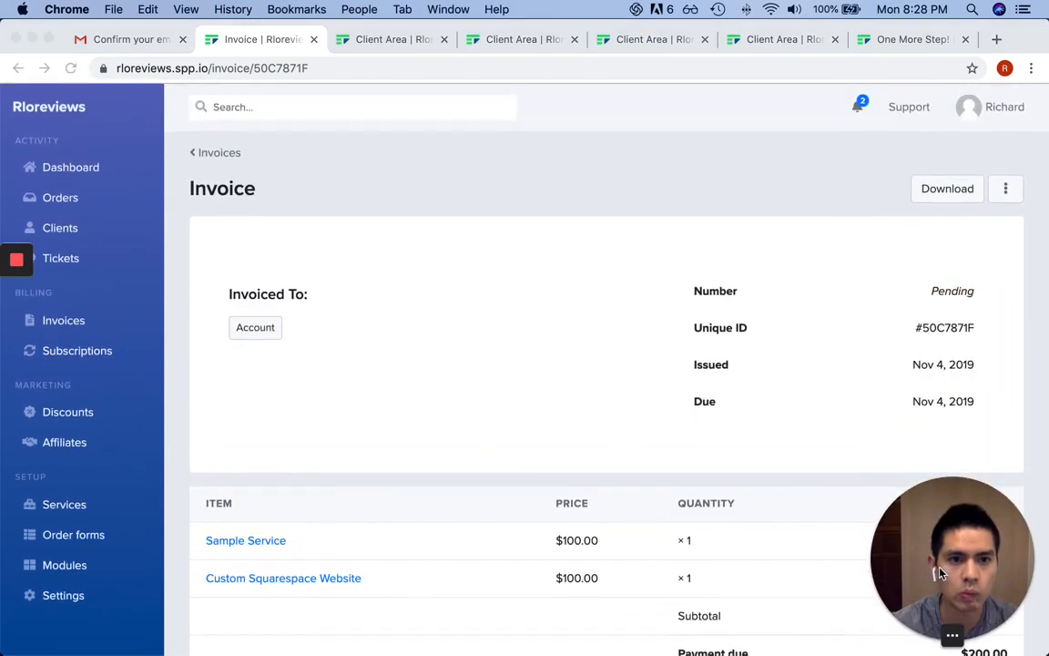
click(513, 349)
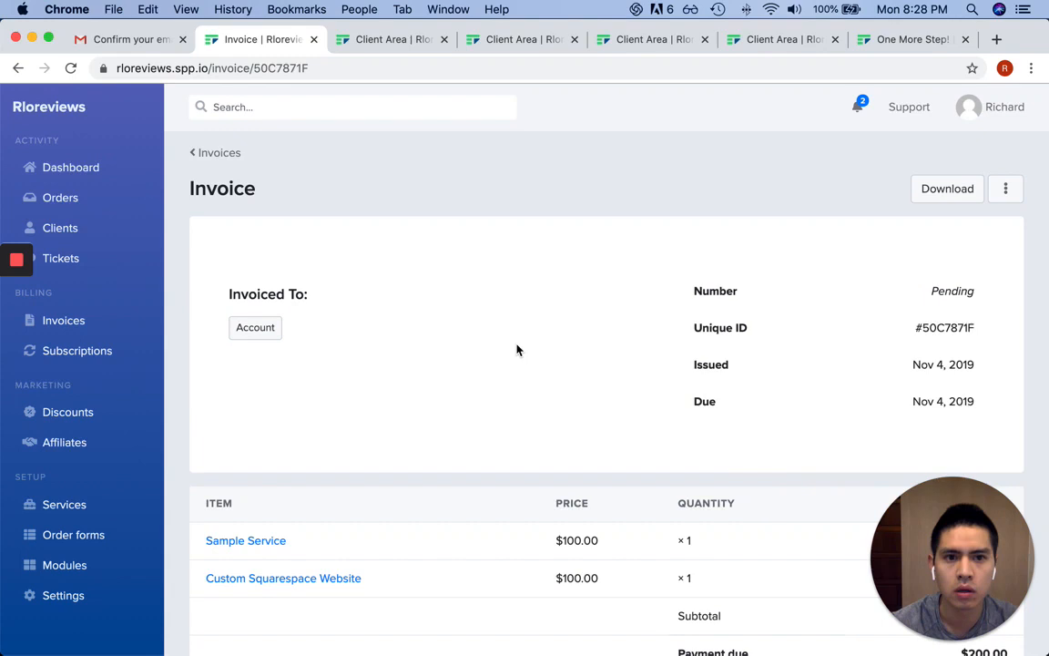
click(17, 68)
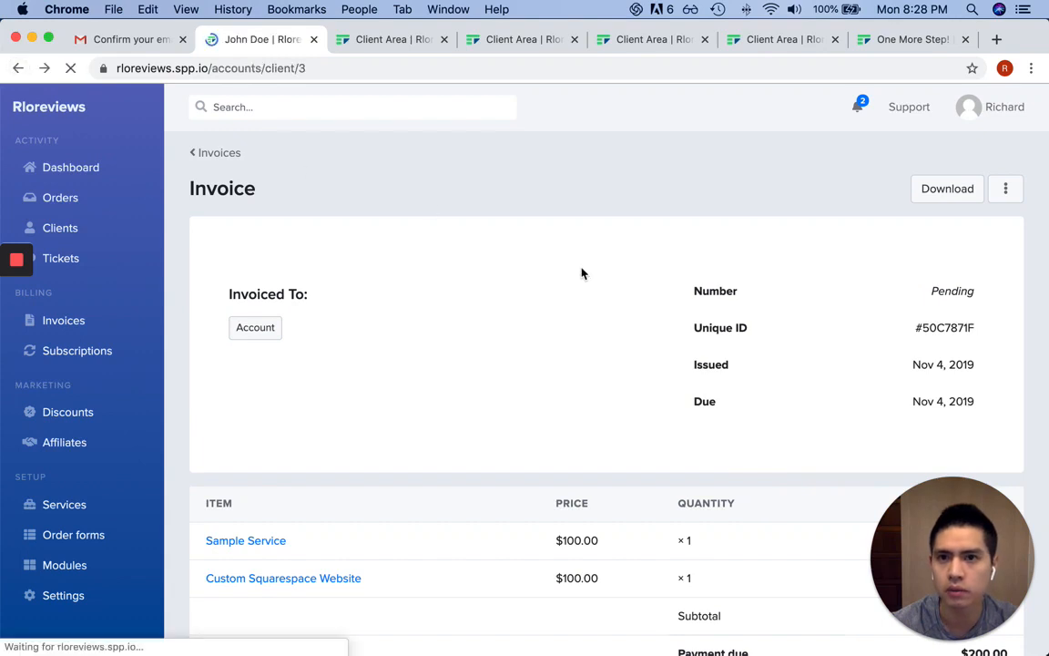
scroll(592, 356, up, 3)
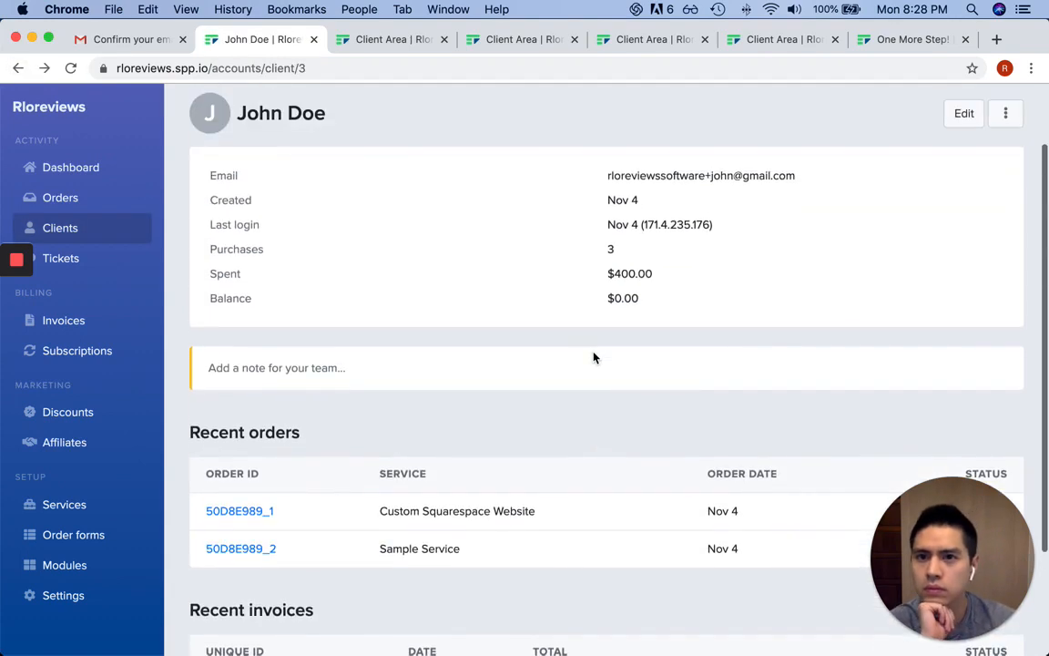
scroll(593, 357, up, 2)
Save a note on the client record saying the client is a great client
click(374, 411)
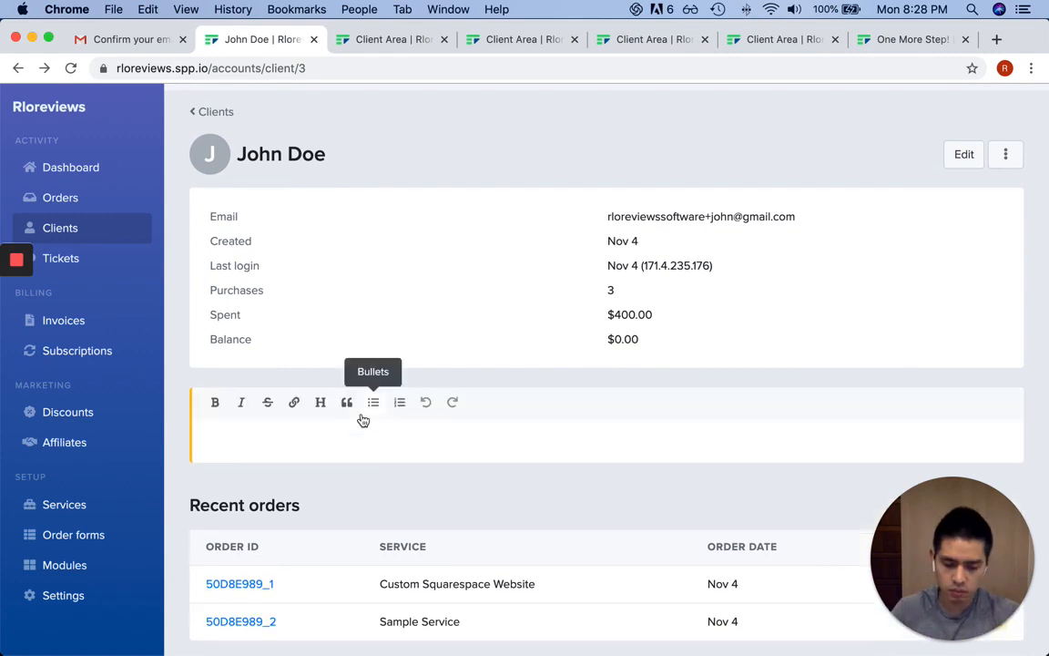
text(John is)
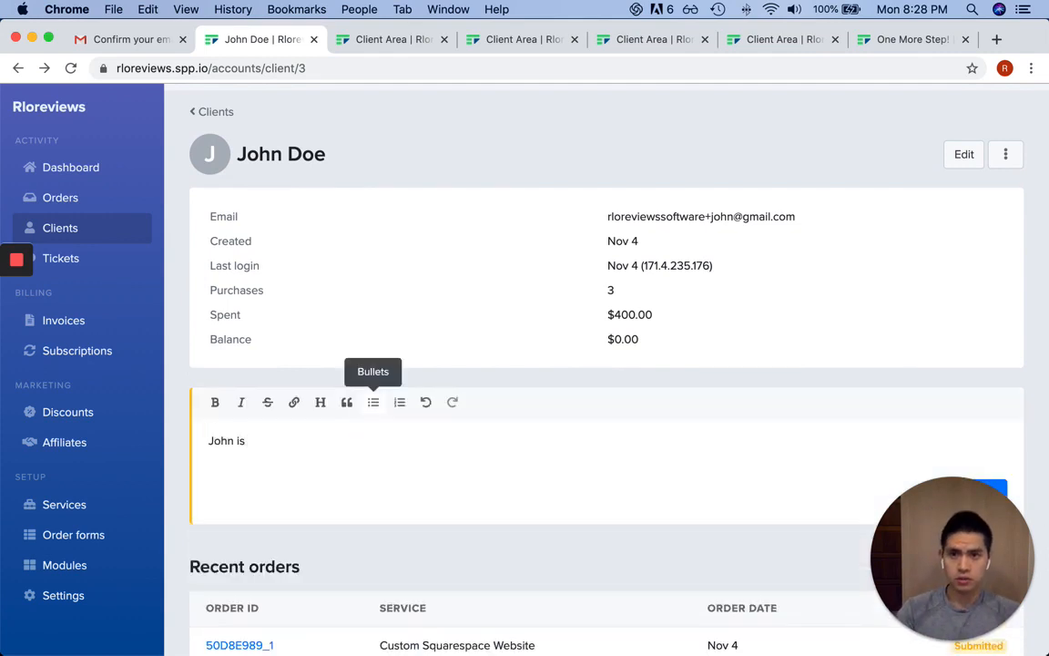
text( a great client)
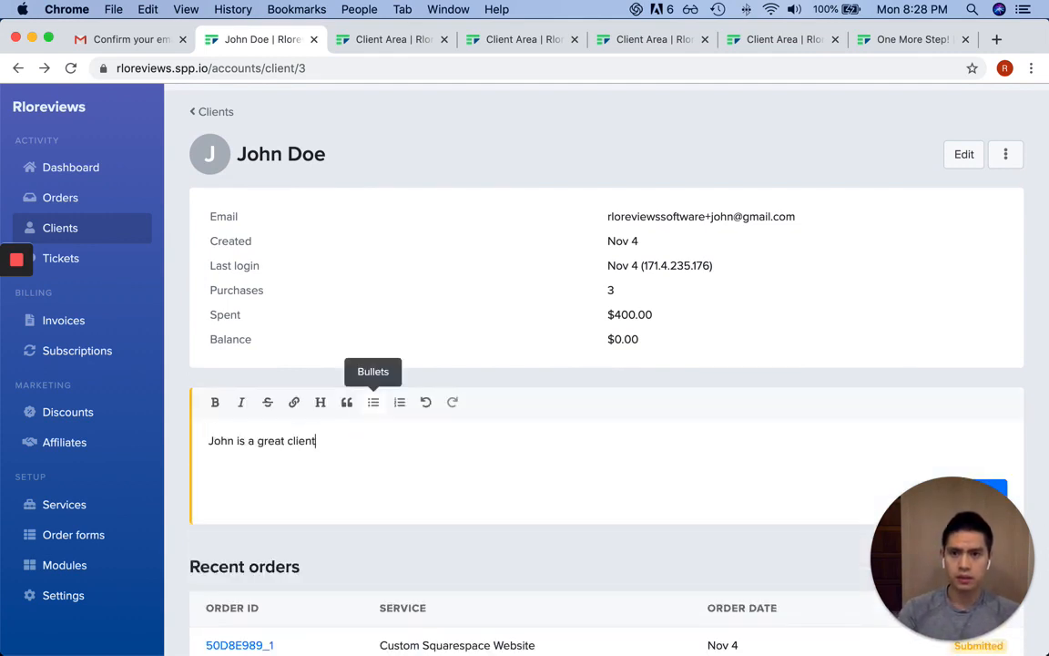
text(!)
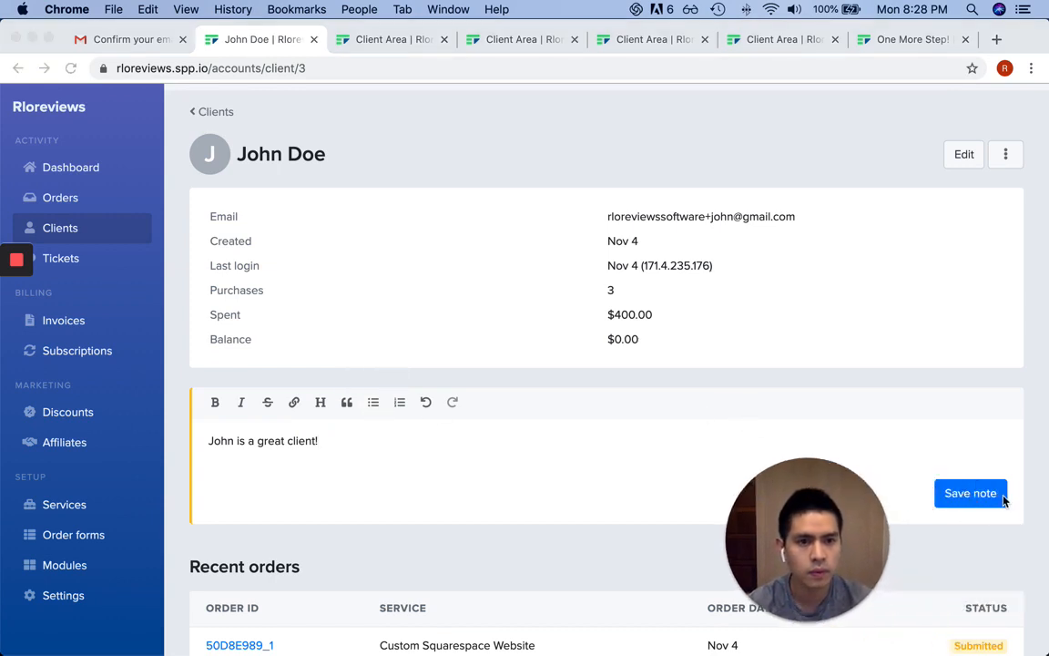
click(1002, 498)
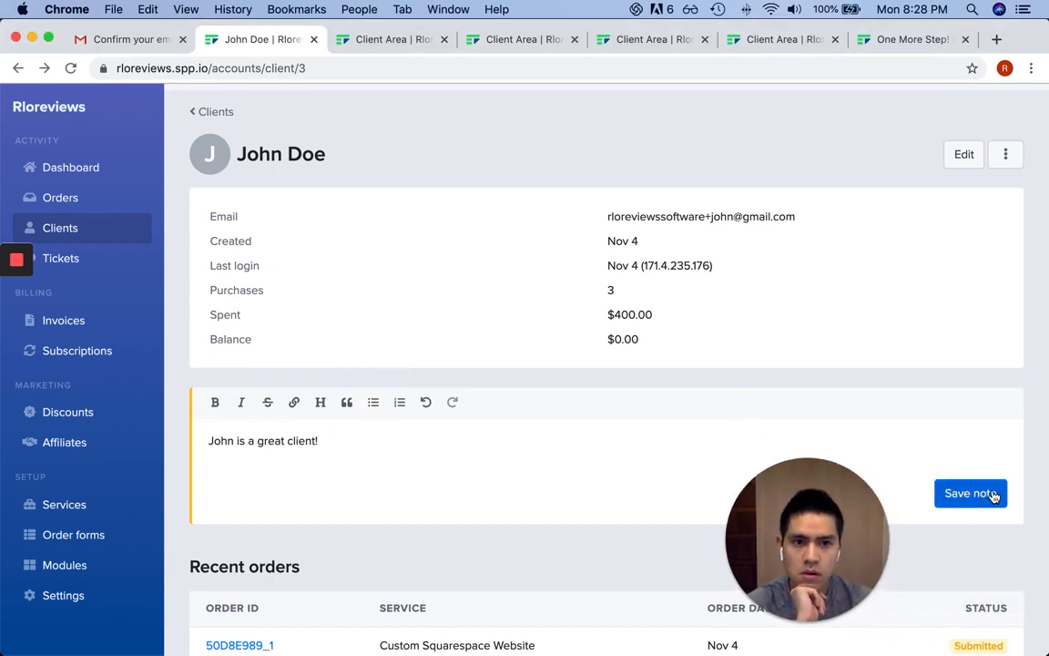
click(994, 495)
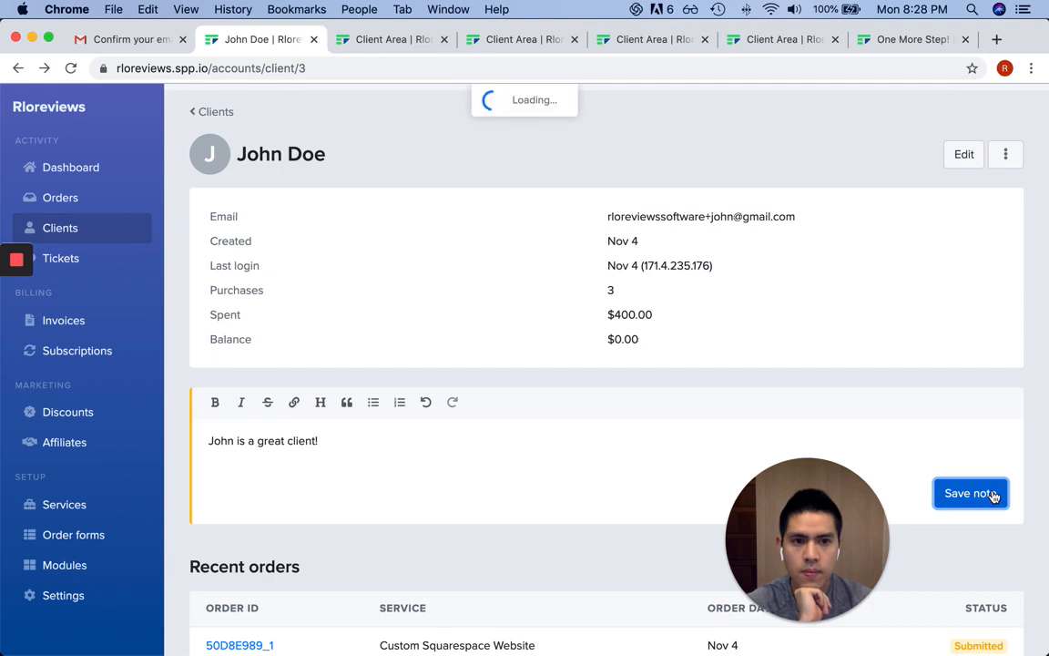
drag(758, 477, 897, 478)
scroll(740, 472, down, 3)
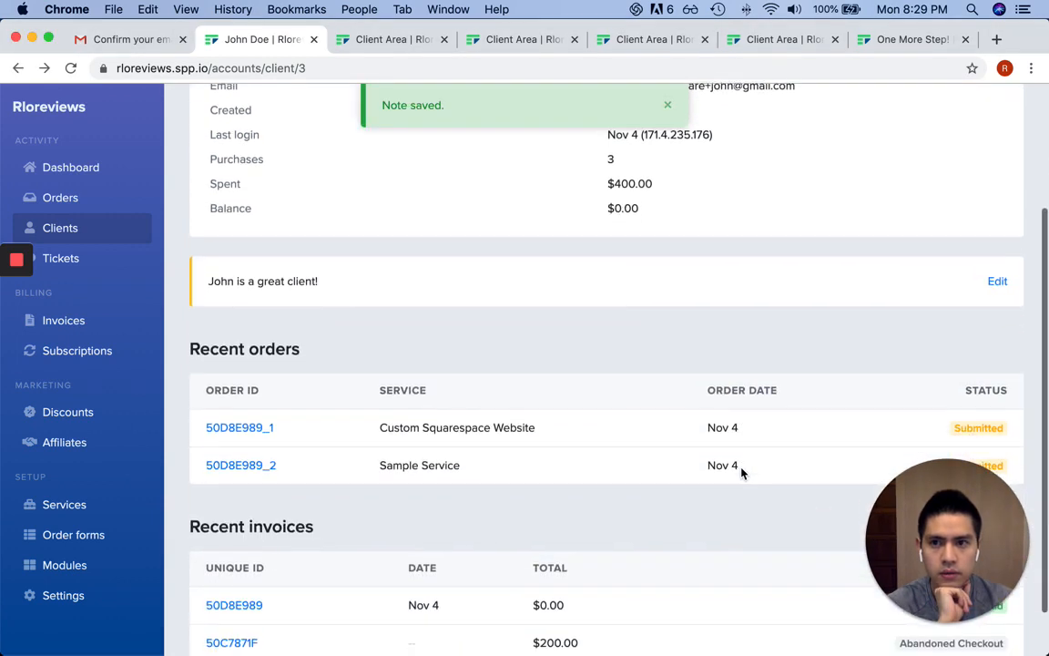
scroll(741, 472, down, 2)
scroll(740, 472, up, 5)
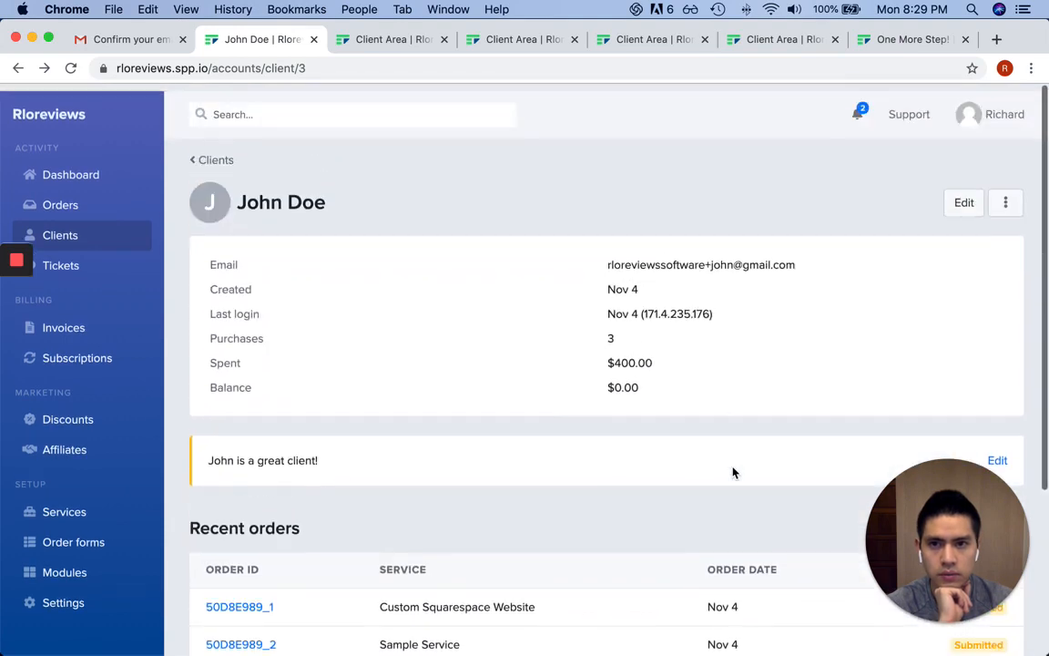
Look over the Add client form, then return to the Clients list without adding anyone
click(219, 153)
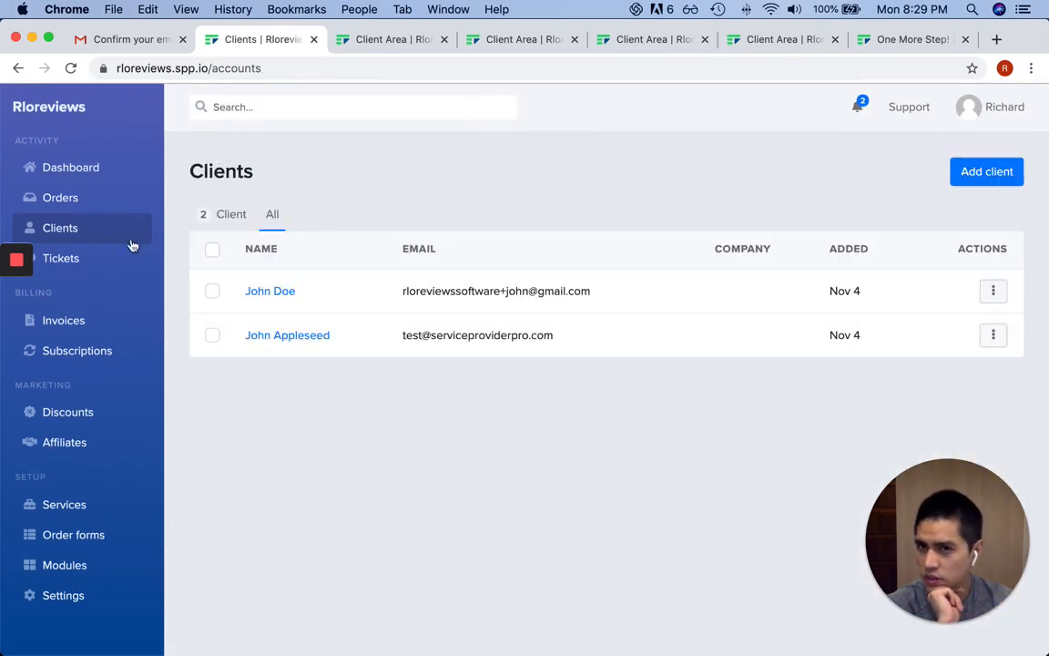
click(984, 173)
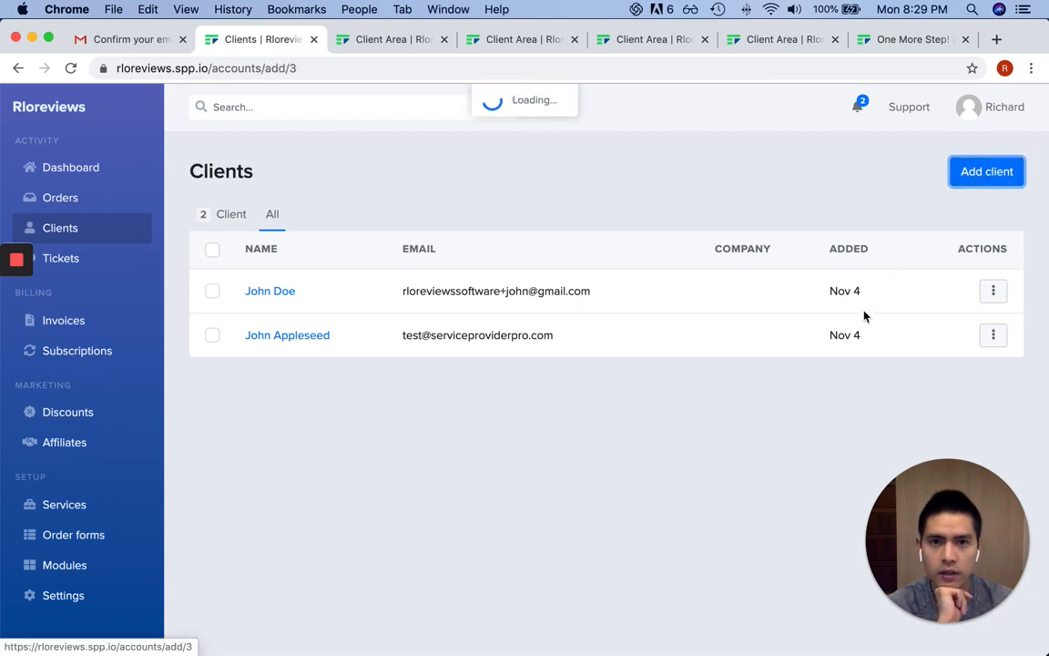
scroll(544, 325, down, 5)
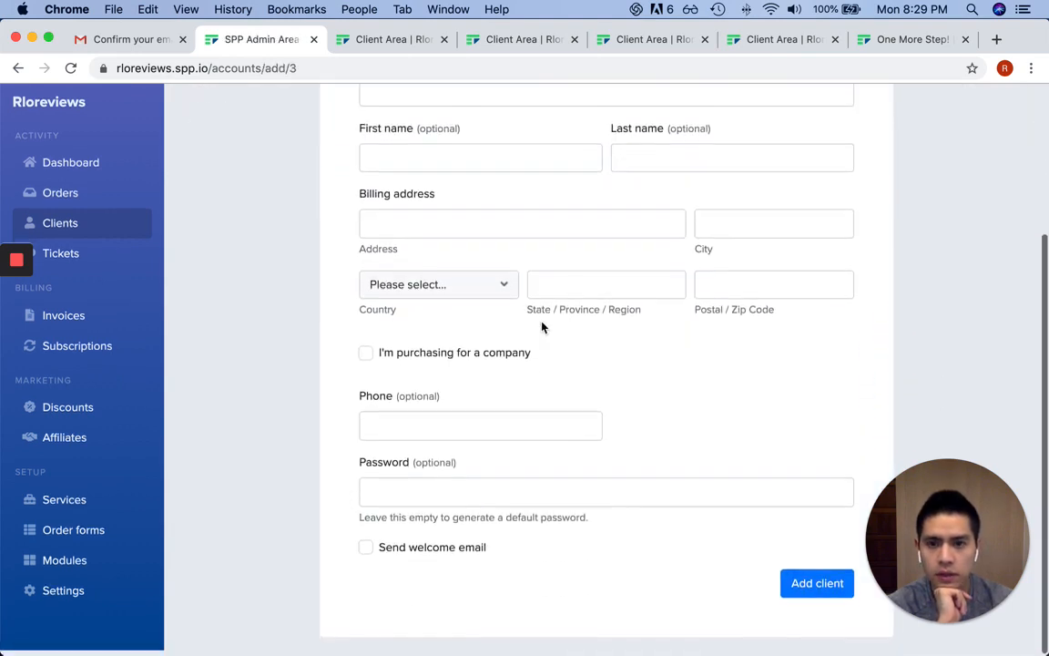
scroll(483, 296, up, 5)
click(223, 156)
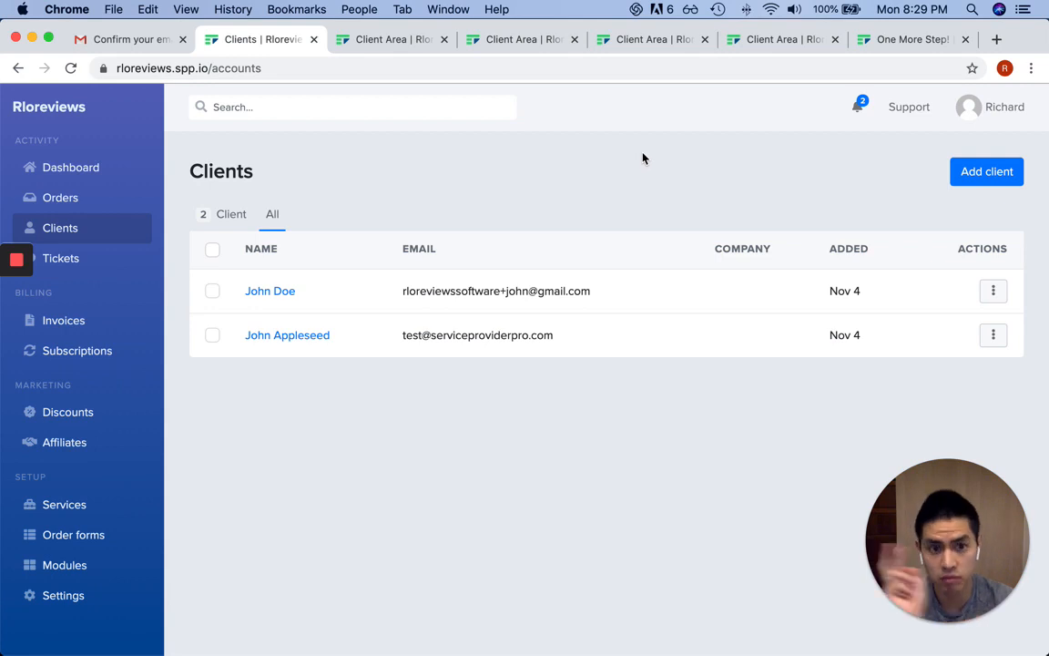
Open the Tickets page showing the single open sample ticket X71VP3
click(90, 267)
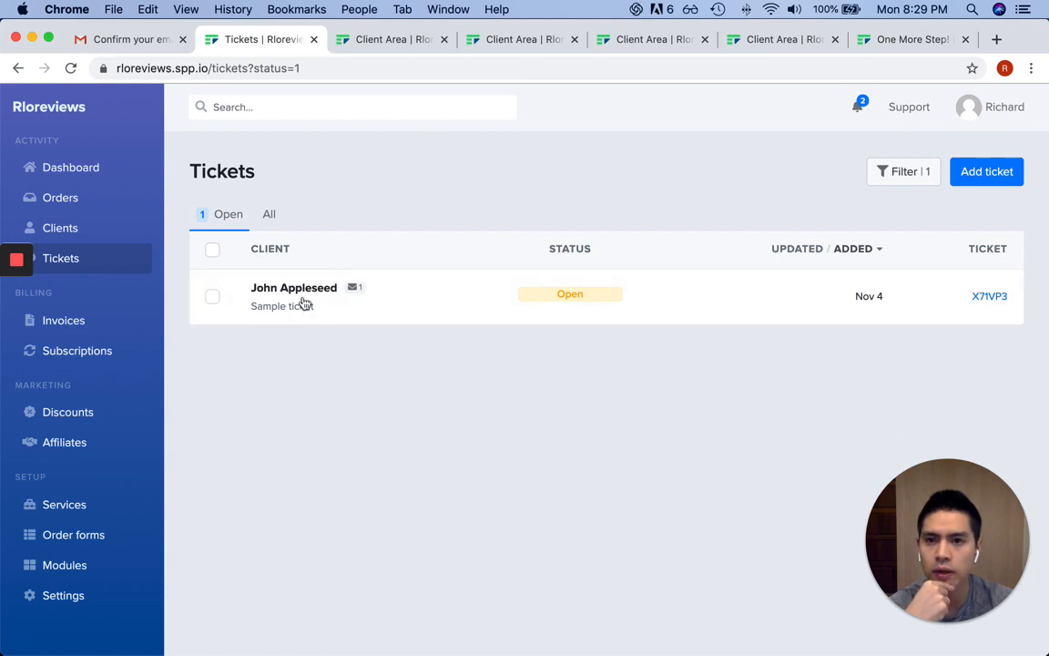
From the client portal helpdesk, send ticket 'Help!!!1' with message 'What do I do now?'
key(super+grave)
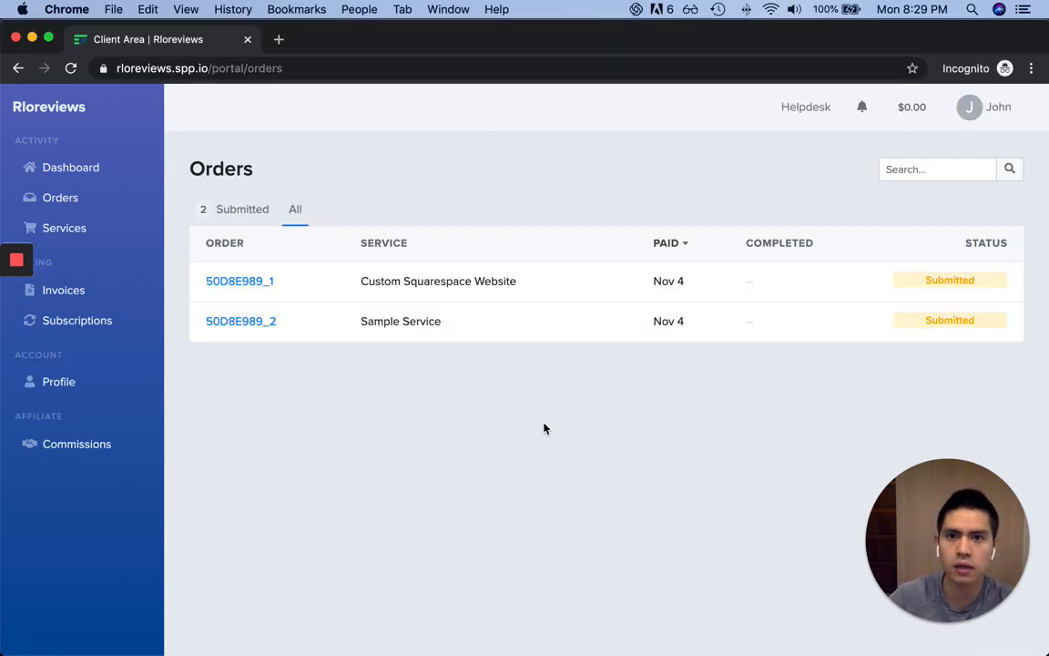
click(809, 110)
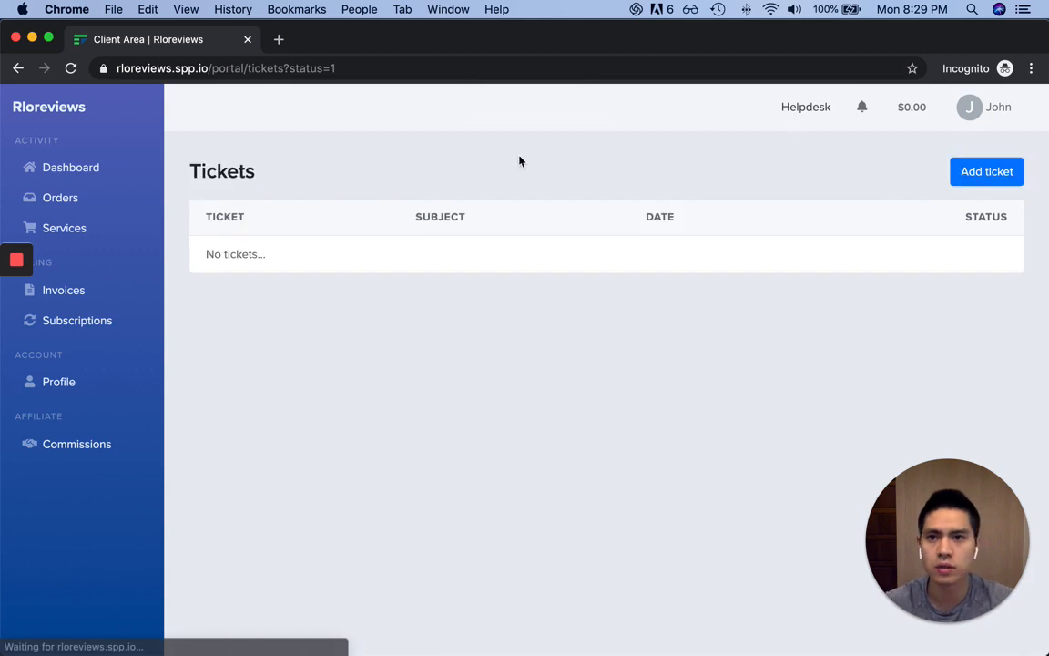
click(966, 180)
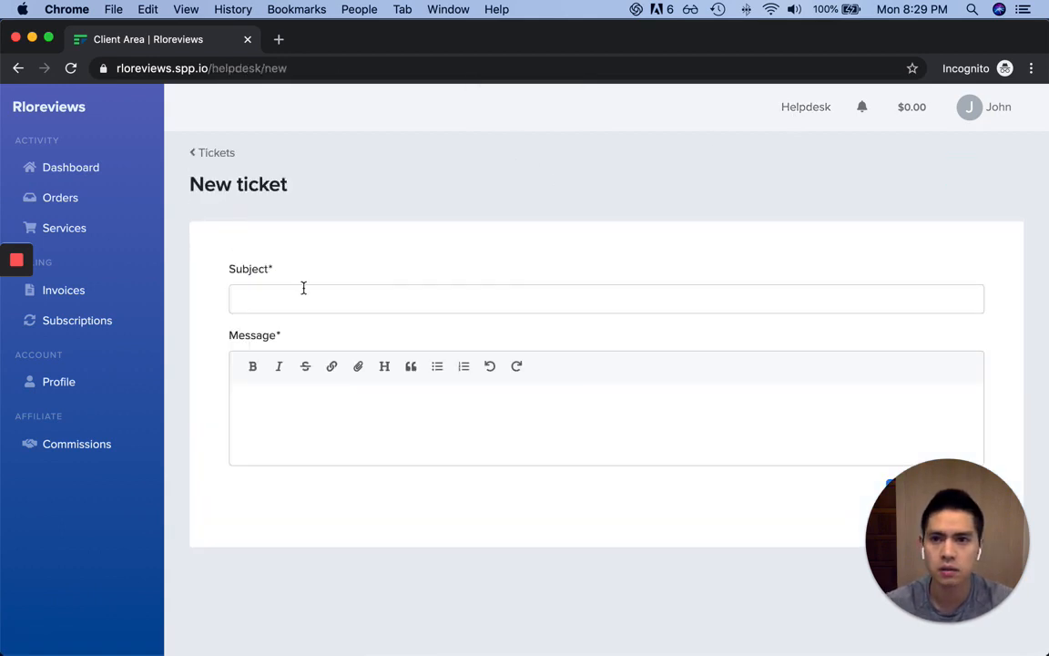
click(304, 295)
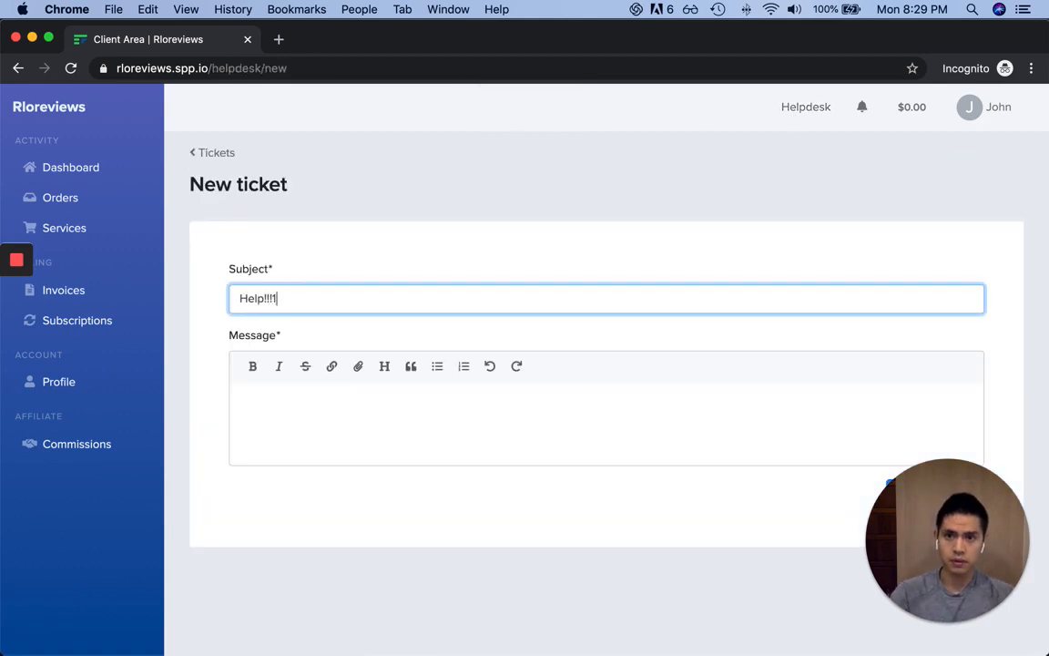
key(Tab)
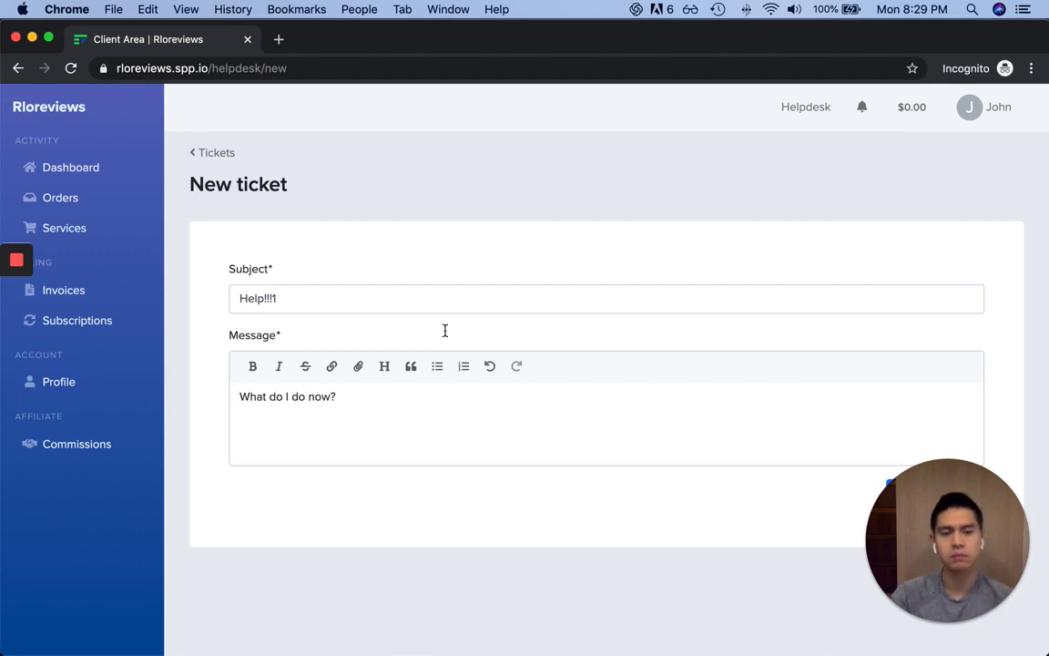
drag(923, 529, 71, 531)
click(825, 456)
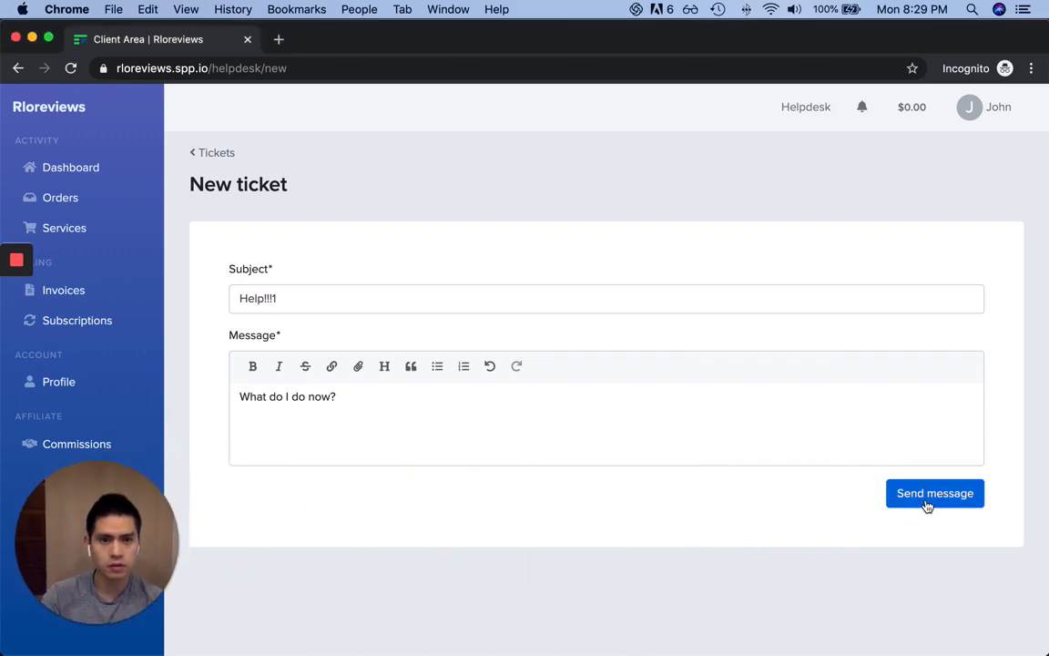
click(927, 504)
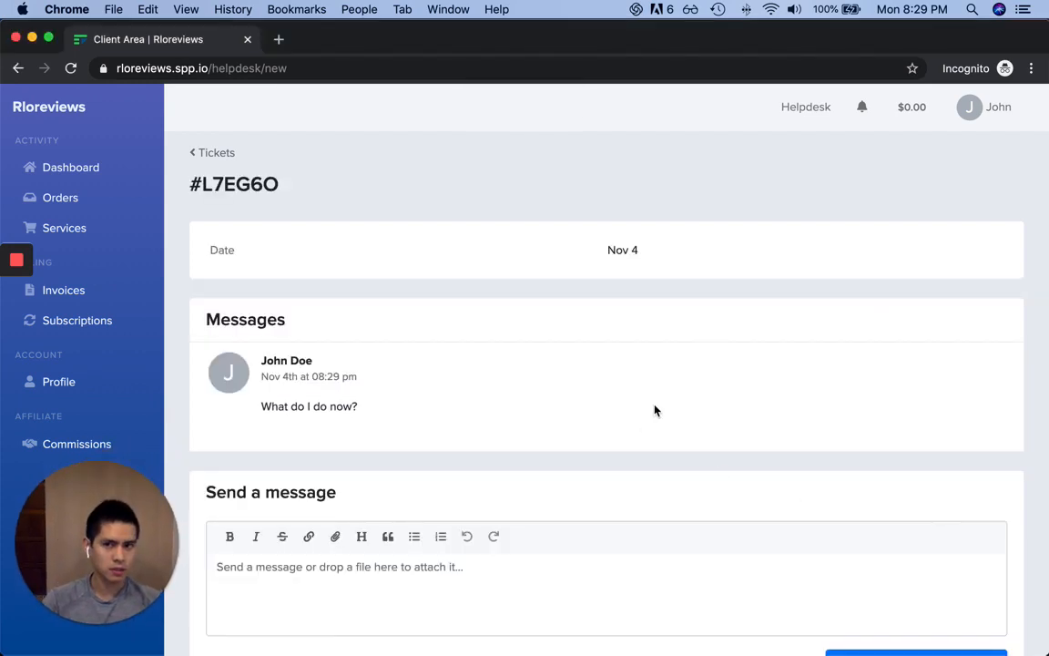
key(super+grave)
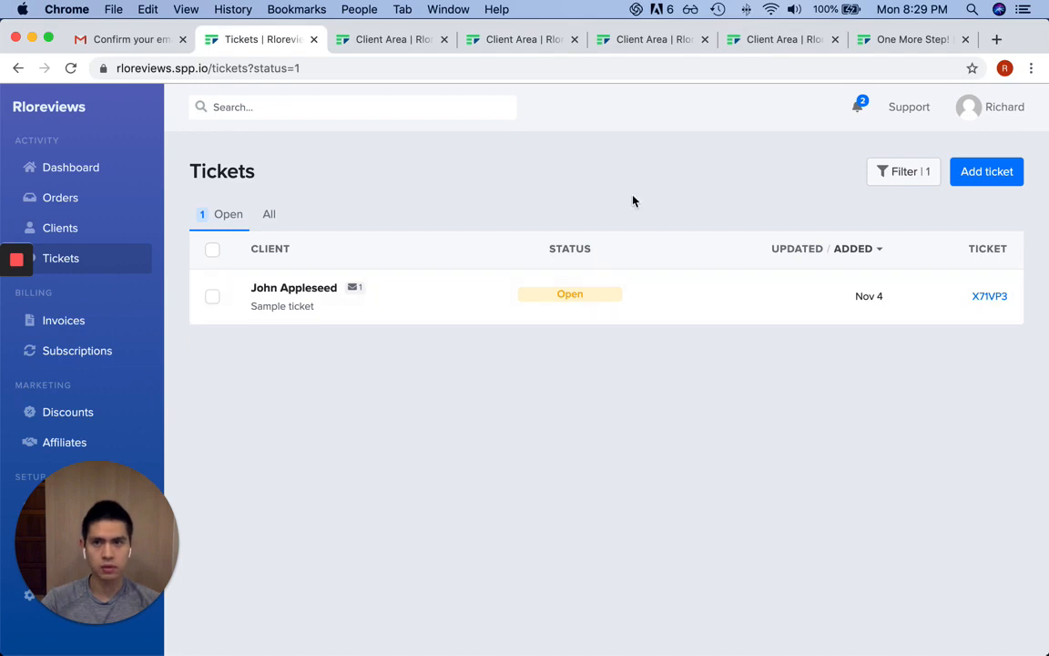
Reply to Help!!!1 with 'Hey there, hold on a minute. I'll fix your problem asap!' and refresh the client portal
key(super+r)
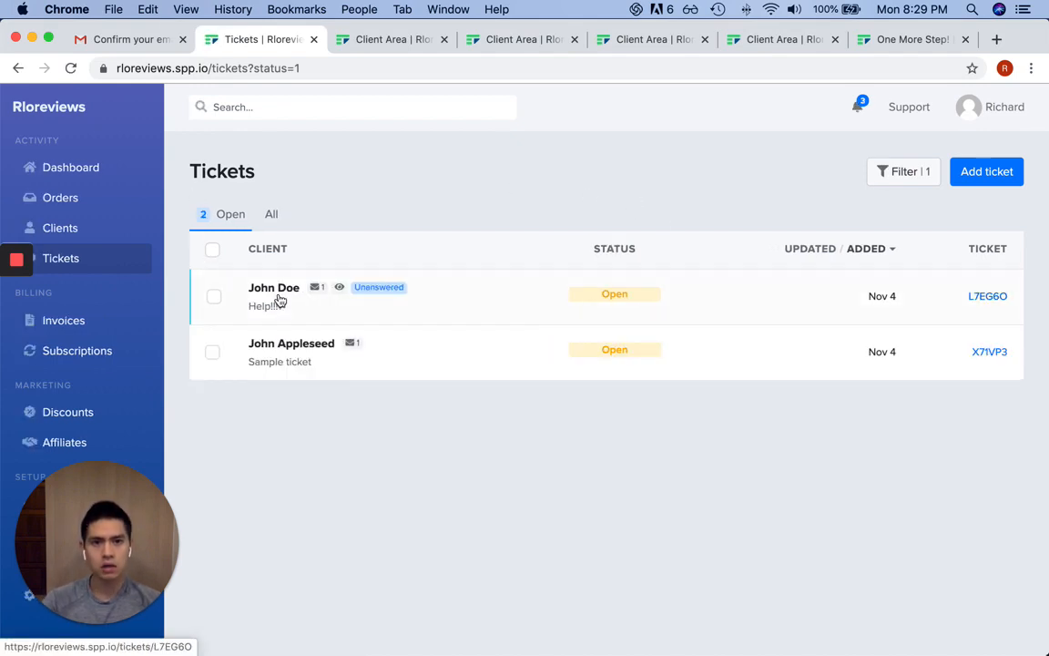
click(281, 301)
scroll(393, 328, down, 1)
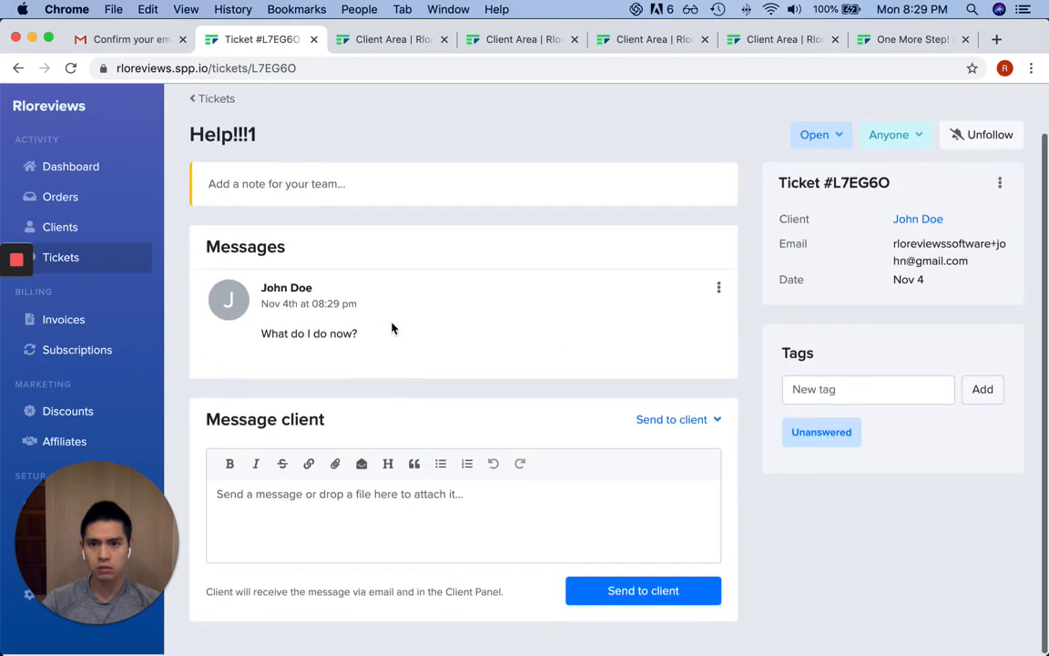
click(443, 503)
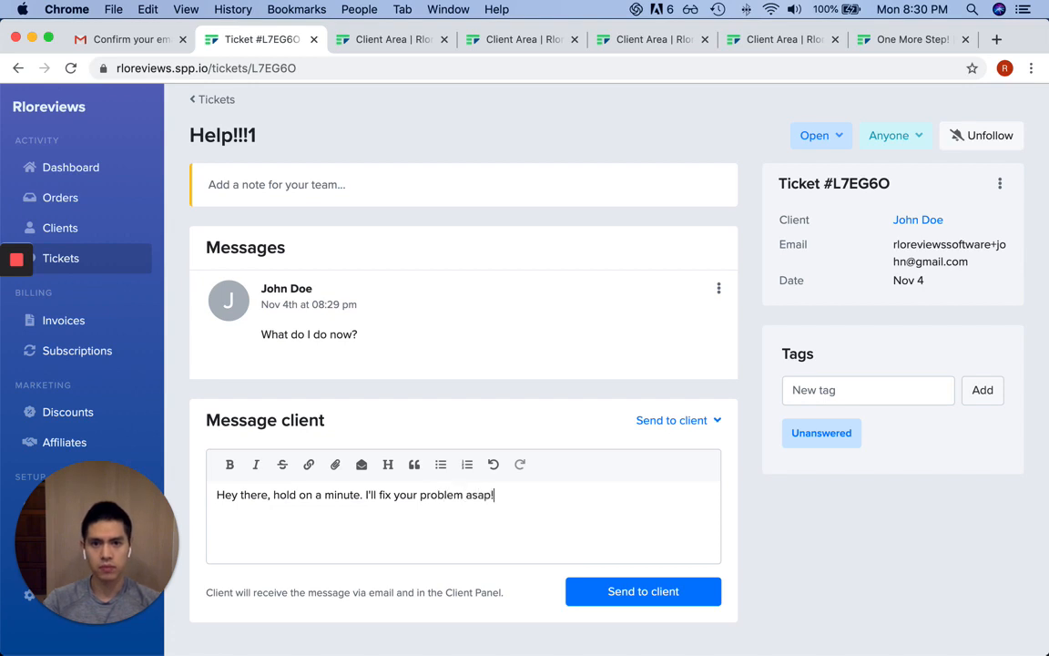
click(649, 592)
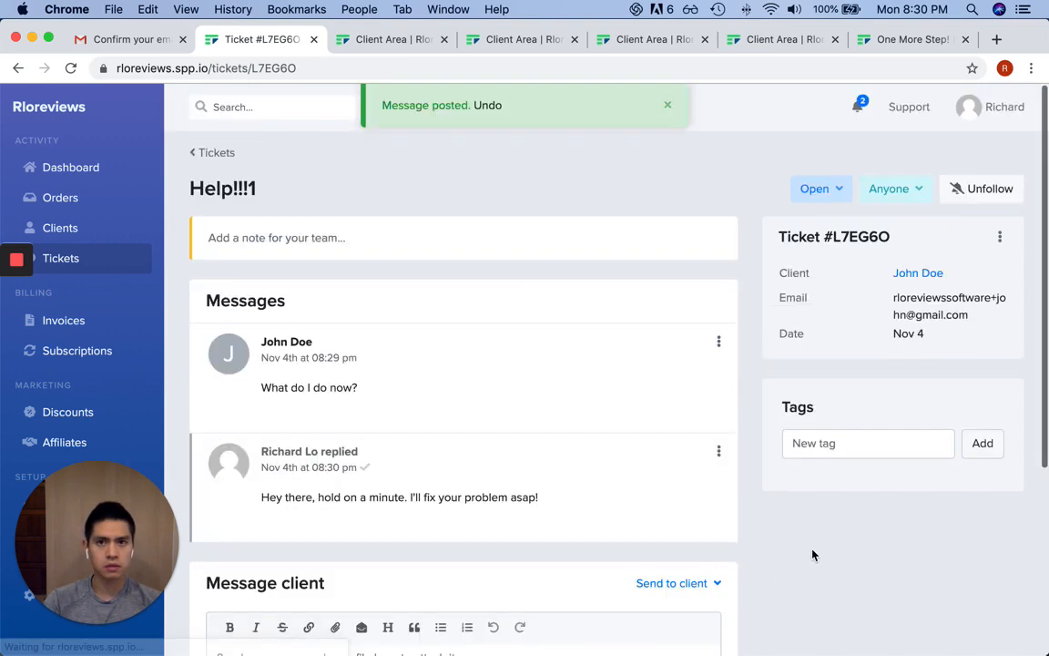
key(super+grave)
key(super+r)
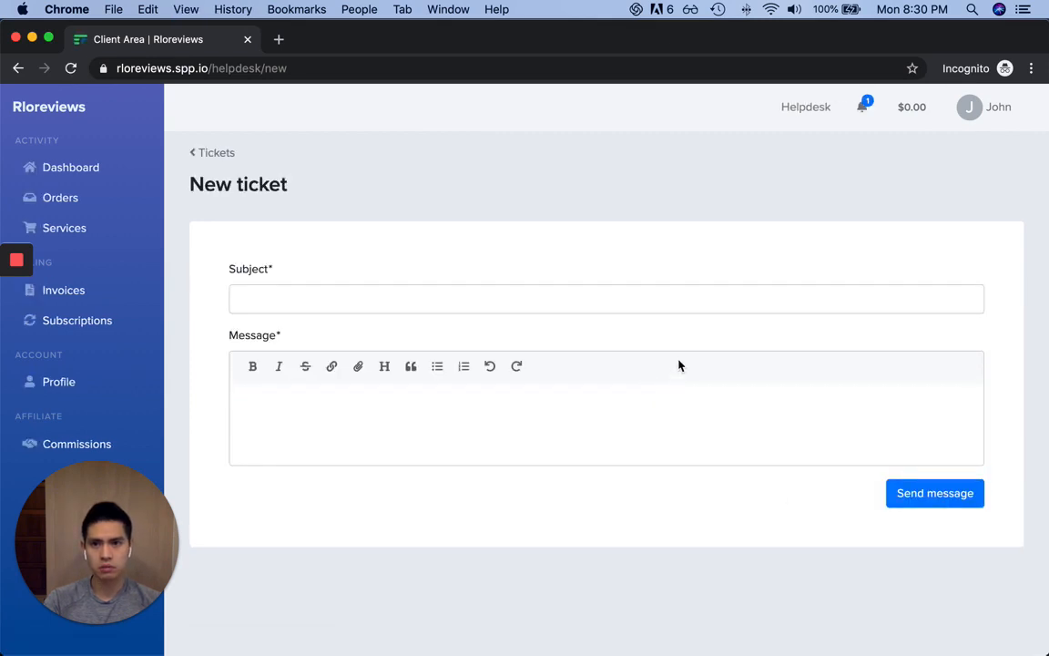
Reopen Help!!!1 in the client portal to see the admin's reply, then go to Gmail
click(216, 153)
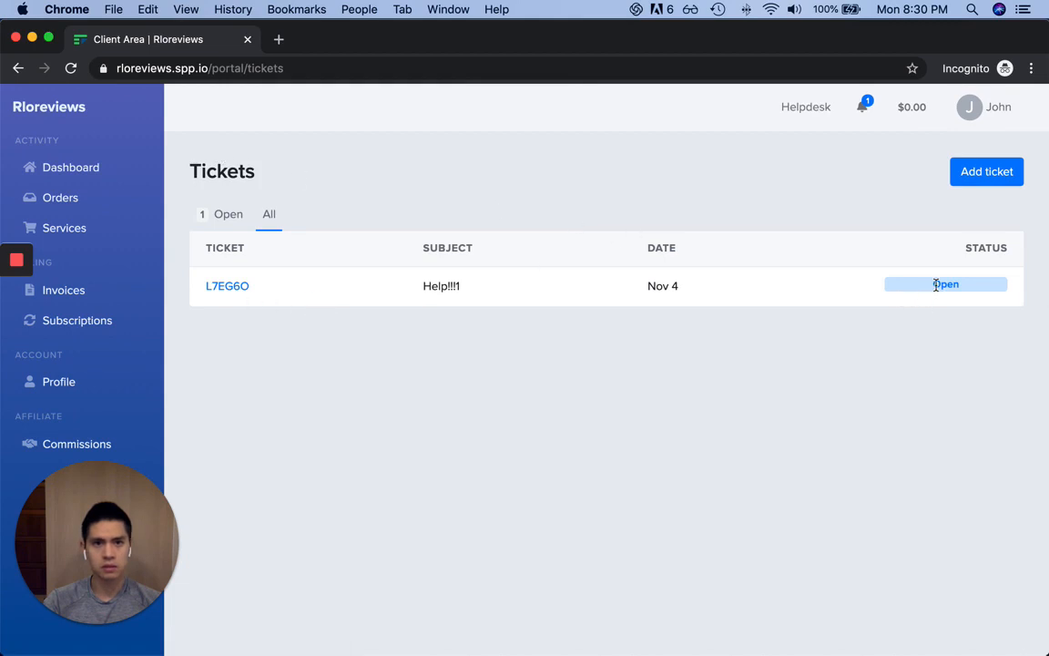
click(227, 288)
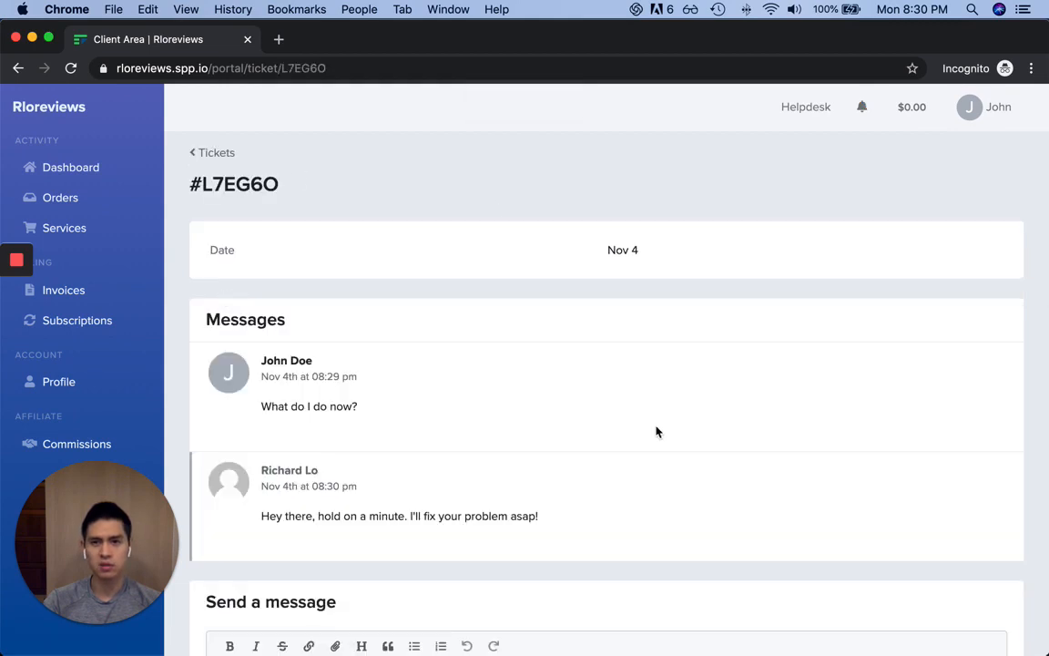
scroll(480, 457, down, 3)
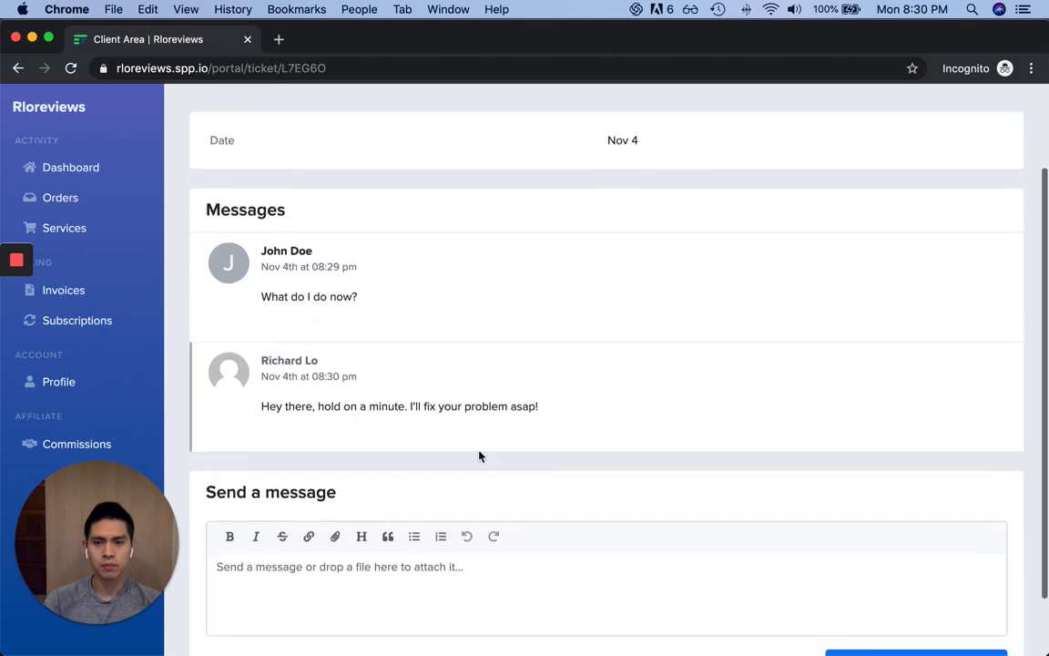
key(super+grave)
key(ctrl+shift+Tab)
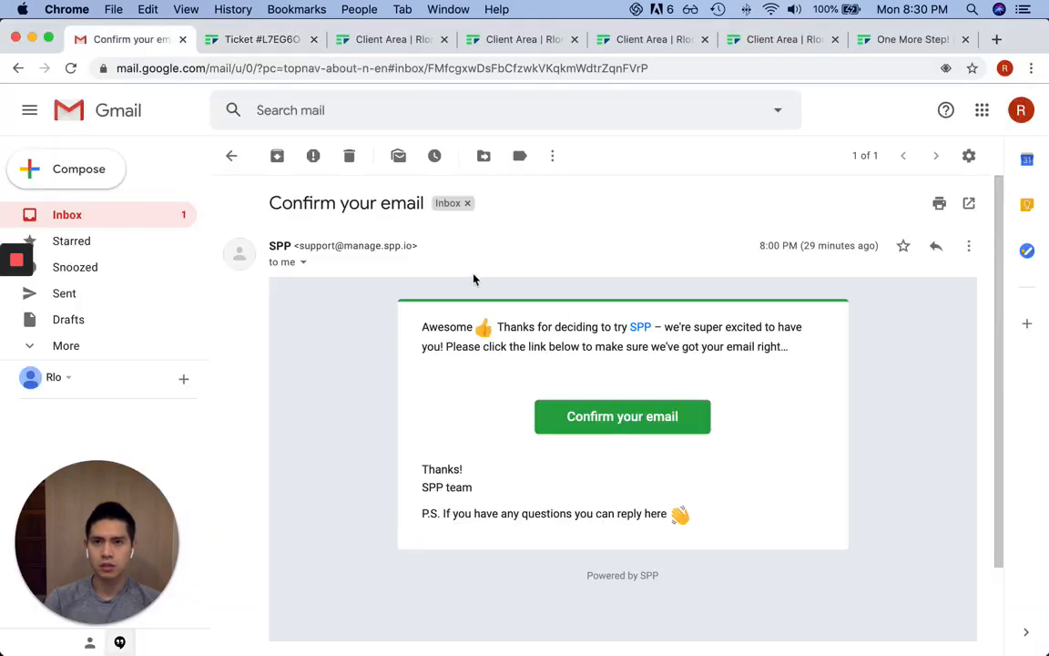
Read the Data submitted and Order confirmation emails in Gmail, then return to the Help!!!1 ticket
key(u)
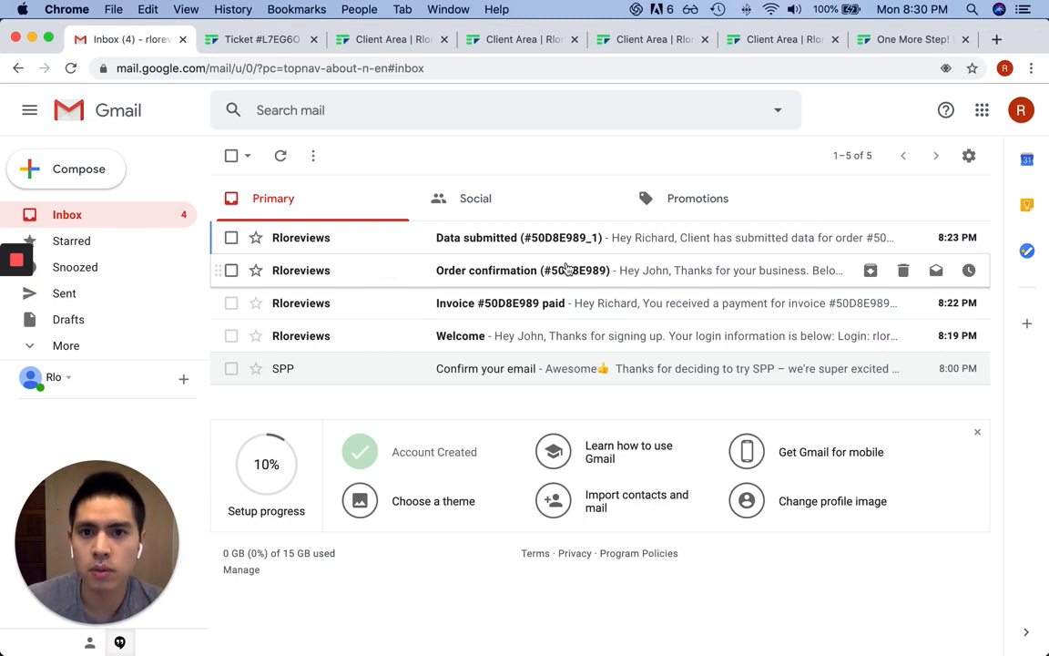
key(Return)
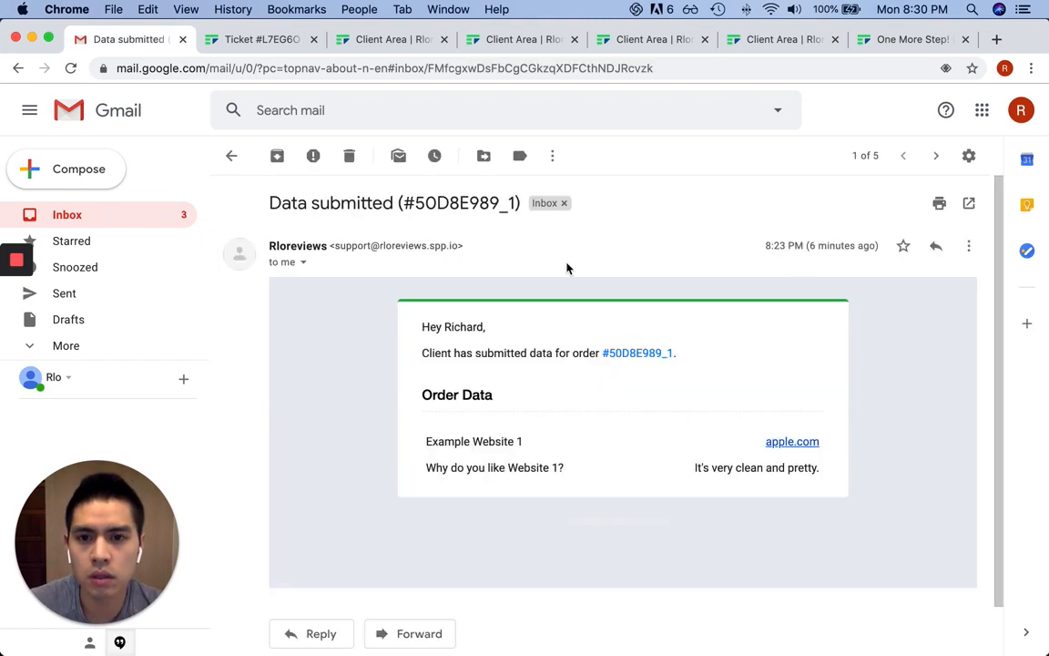
key(u)
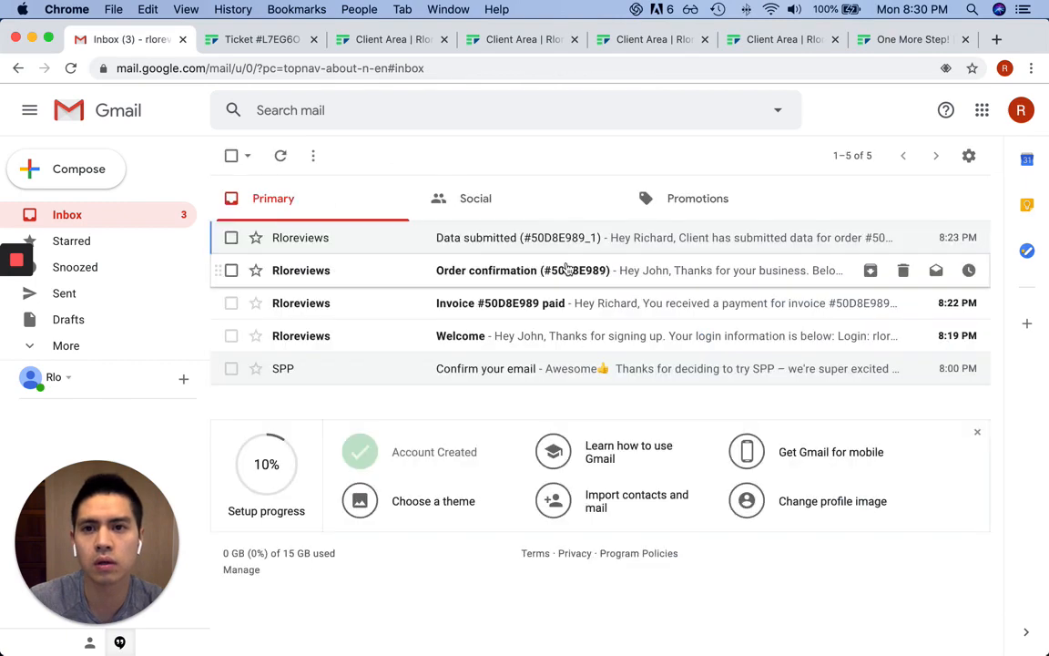
key(j)
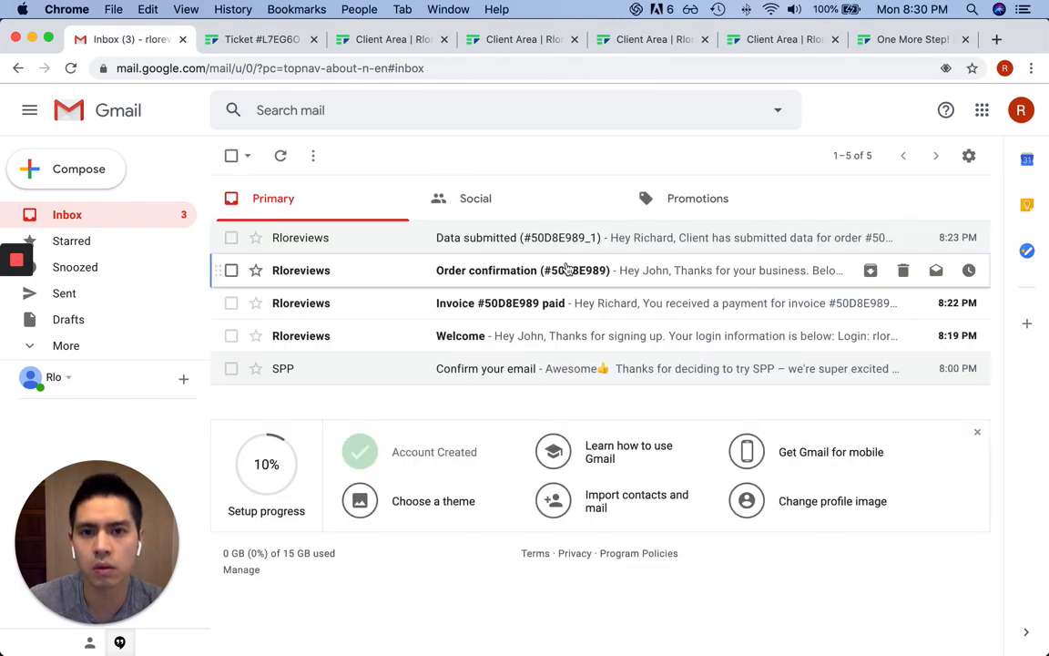
key(Return)
key(u)
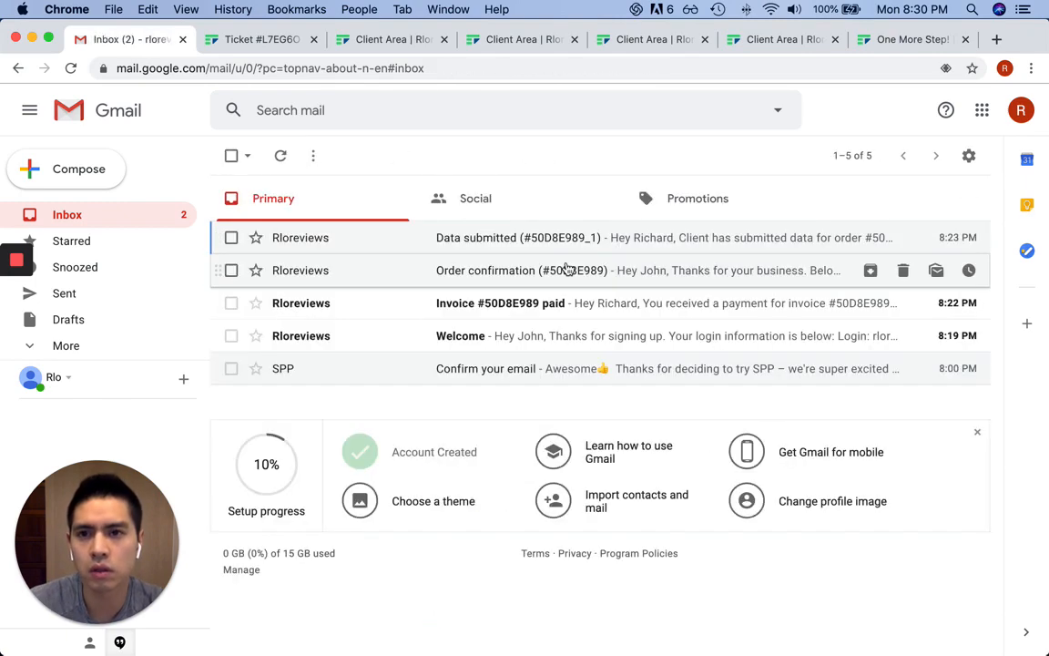
key(k)
key(Return)
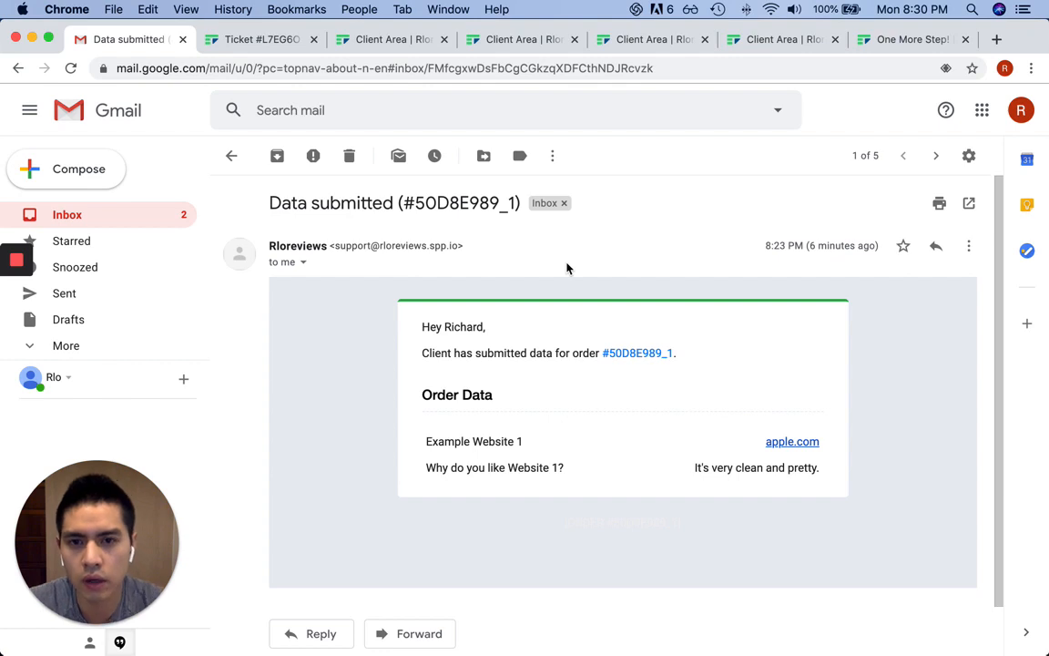
key(u)
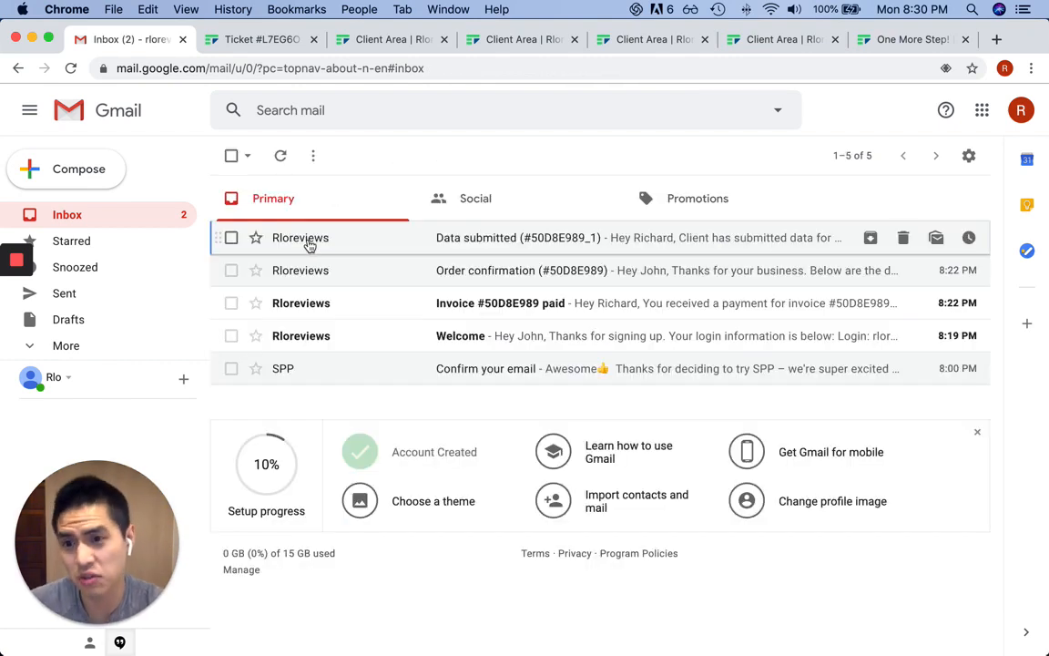
mouse_move(309, 246)
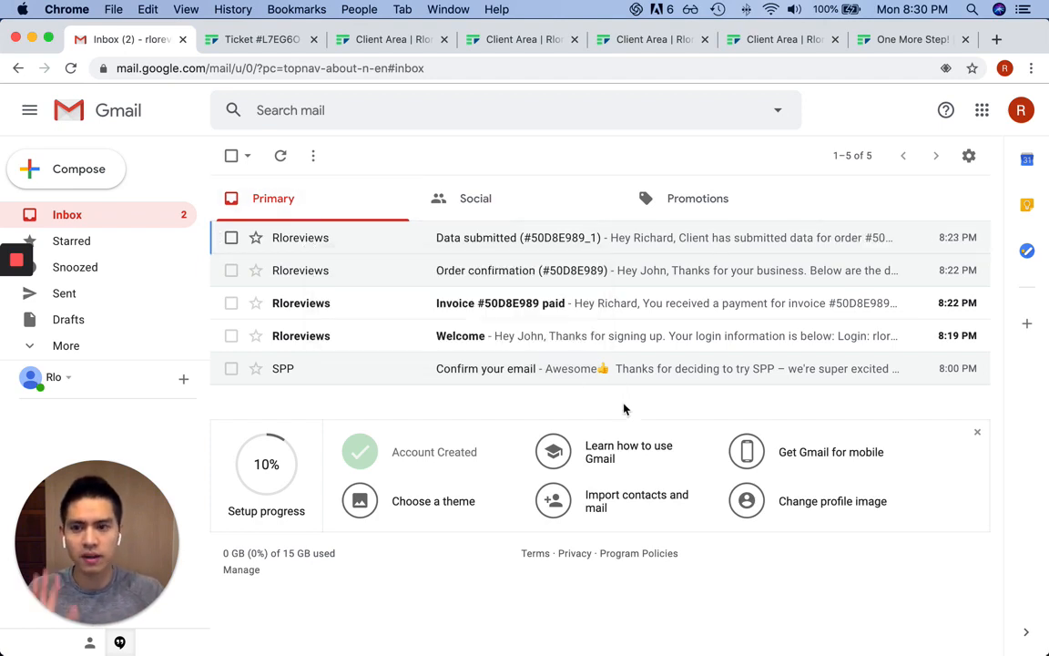
key(ctrl+Tab)
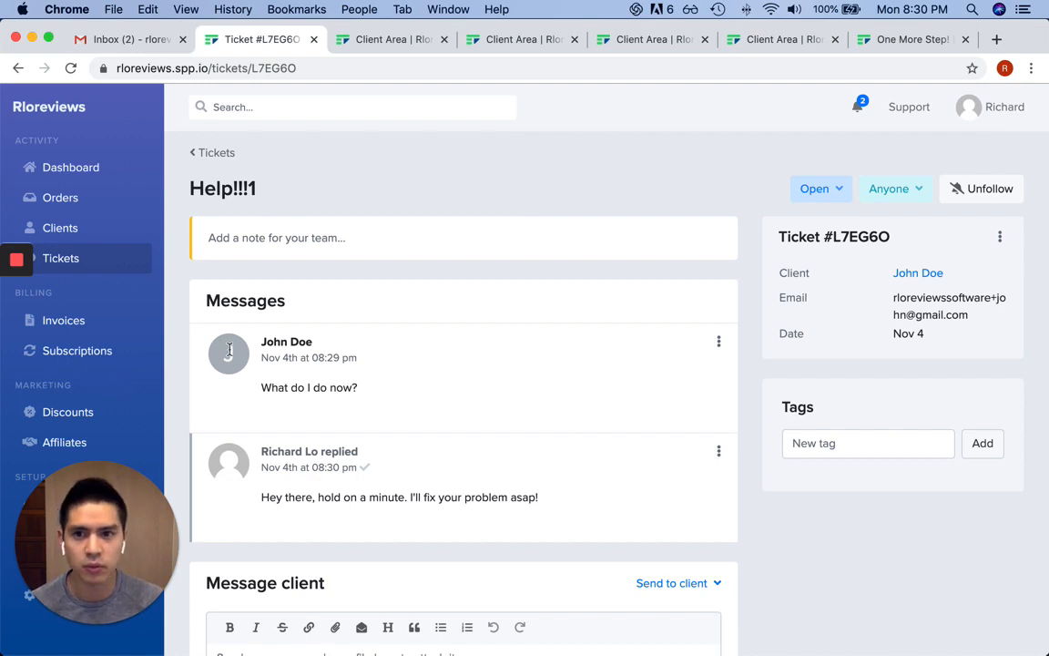
Check the ticket's assignee and status options without changing them, then go to Invoices
click(917, 190)
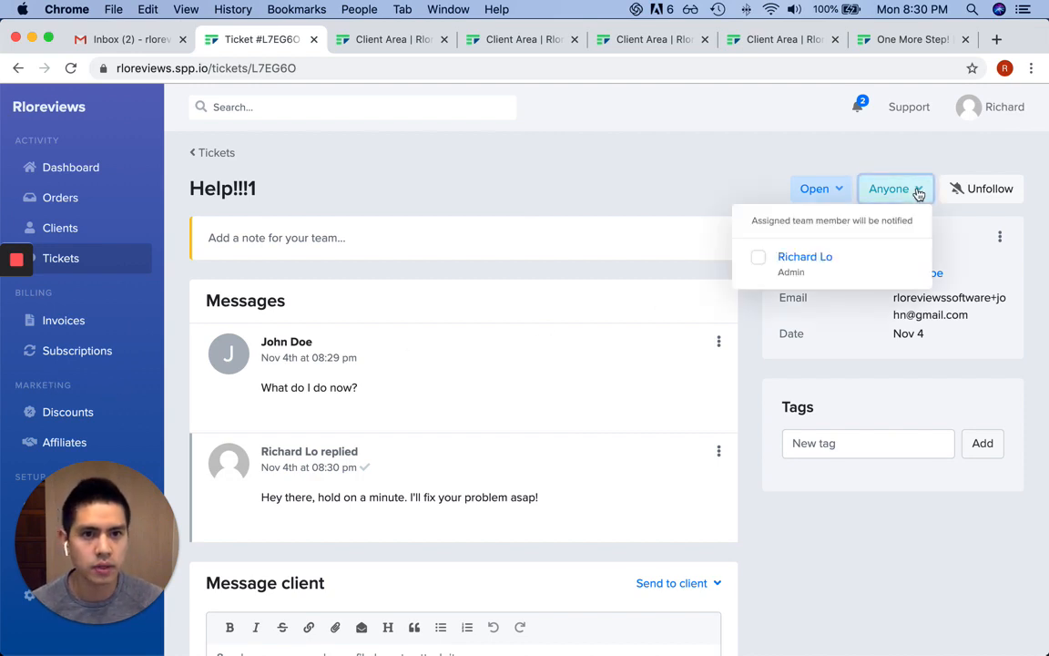
click(898, 169)
click(834, 192)
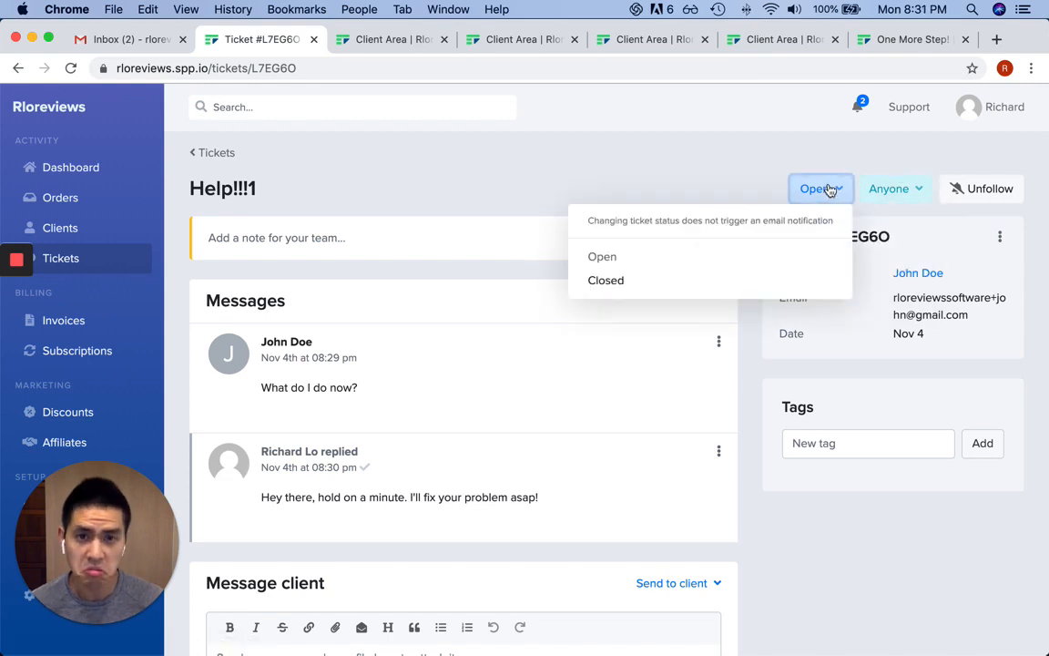
click(713, 166)
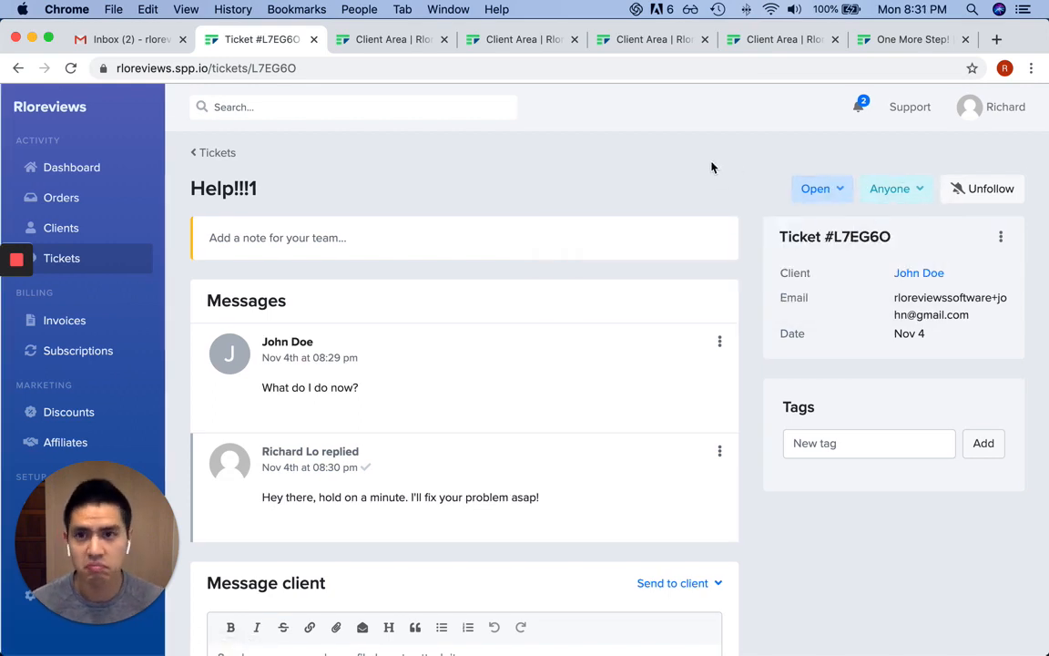
click(206, 154)
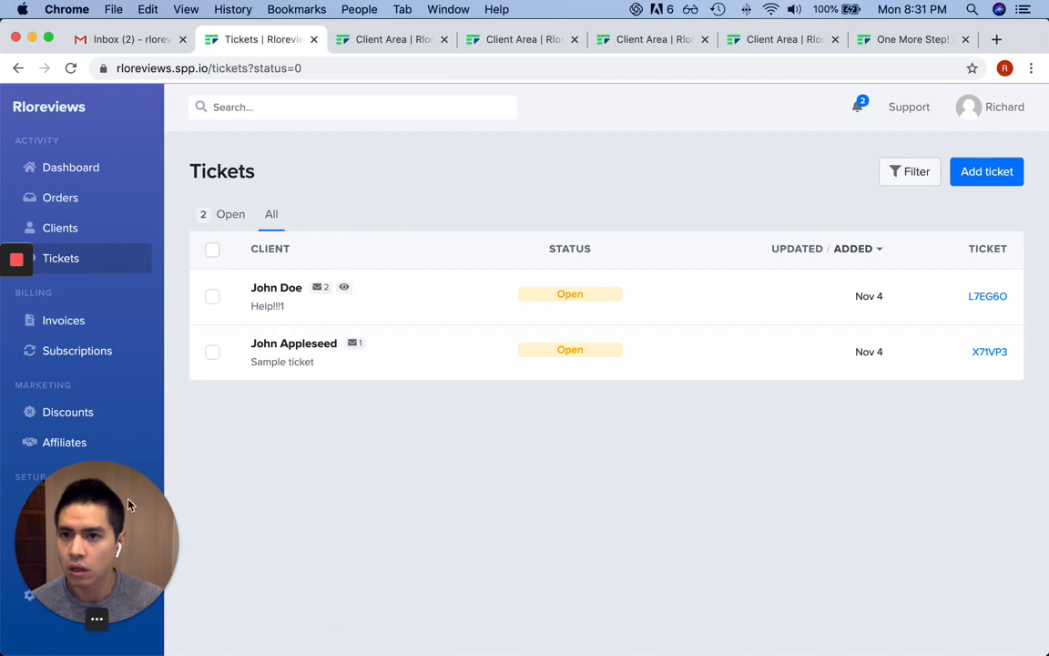
drag(130, 502, 986, 518)
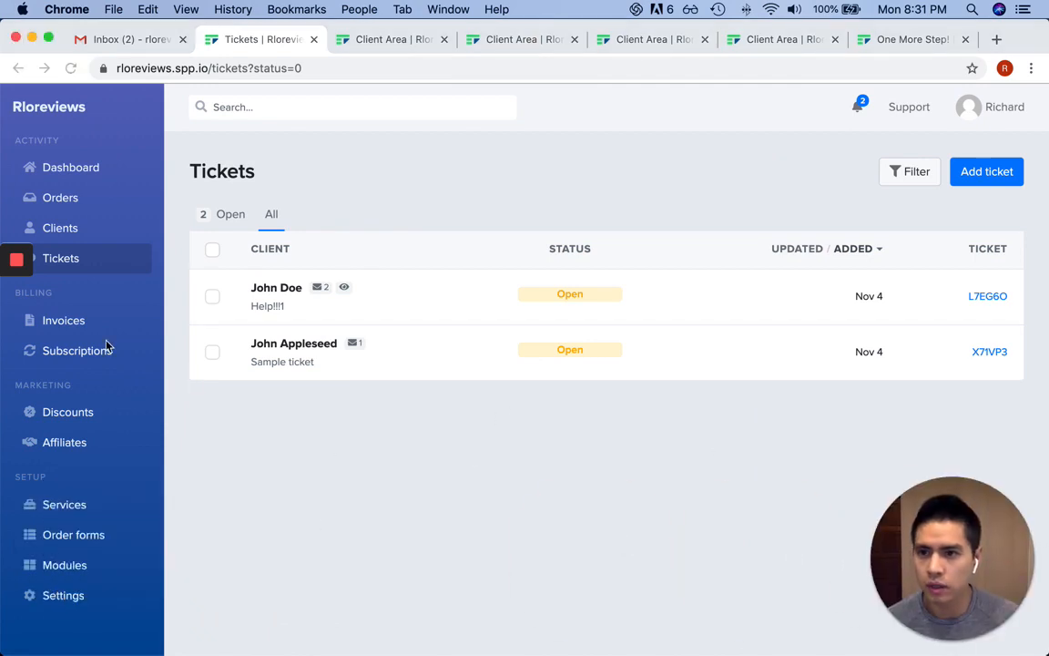
click(70, 328)
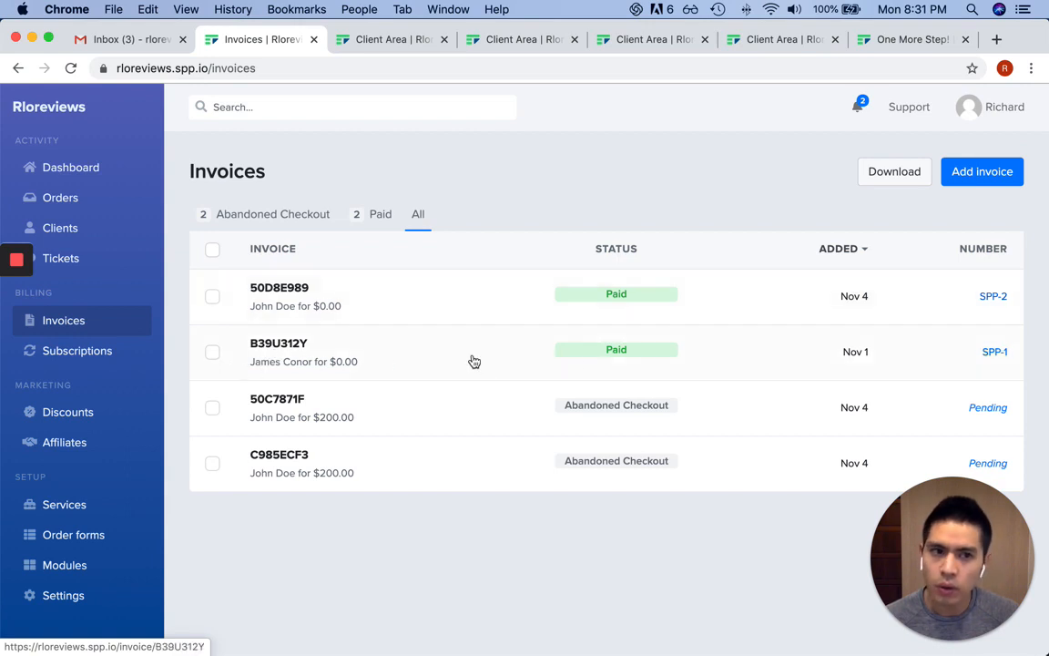
Browse Subscriptions, Discounts, Affiliates and Services, ending on Orders with two Submitted orders
click(65, 354)
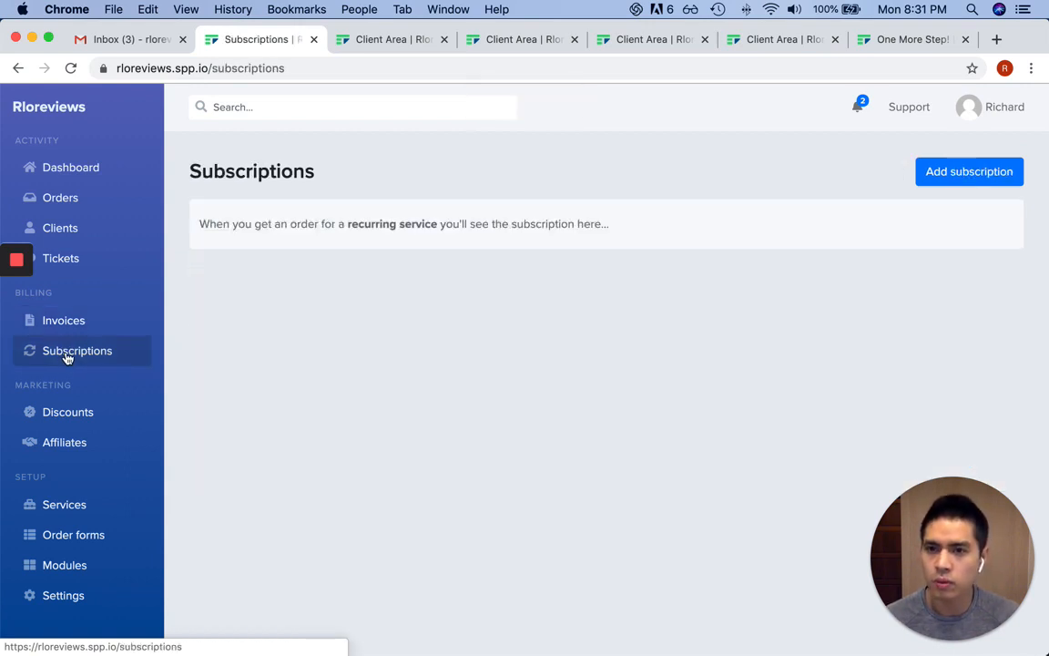
click(84, 412)
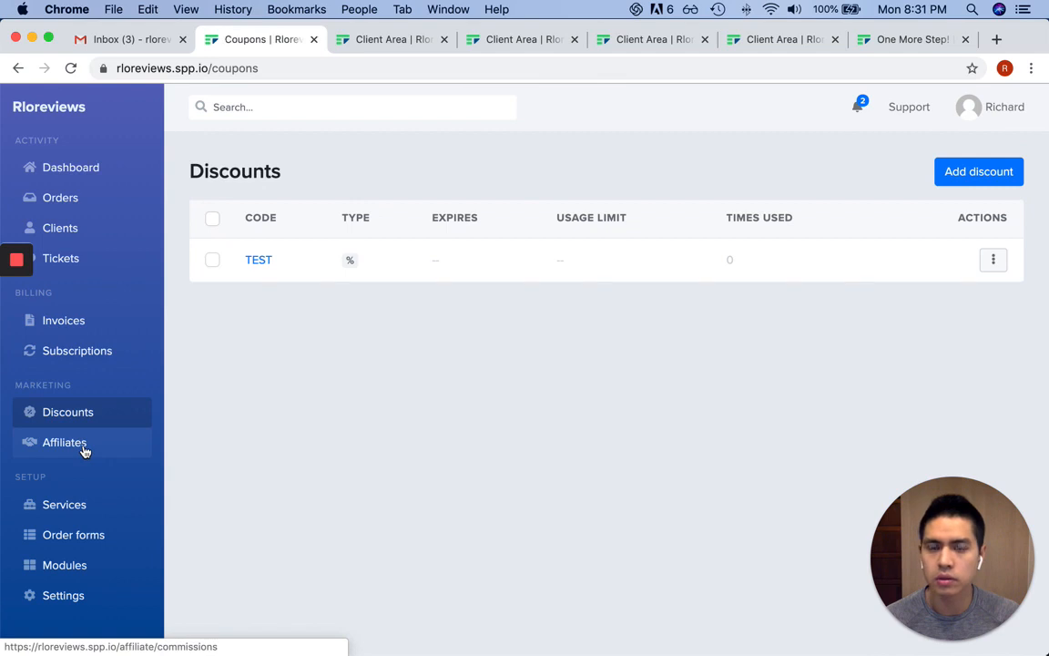
click(84, 452)
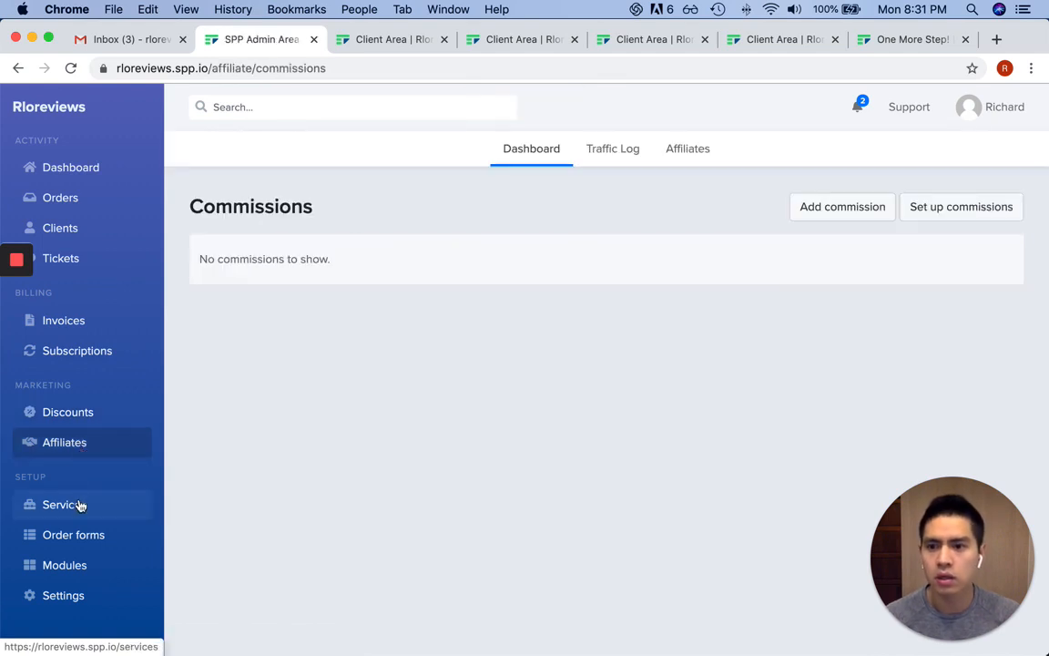
click(80, 506)
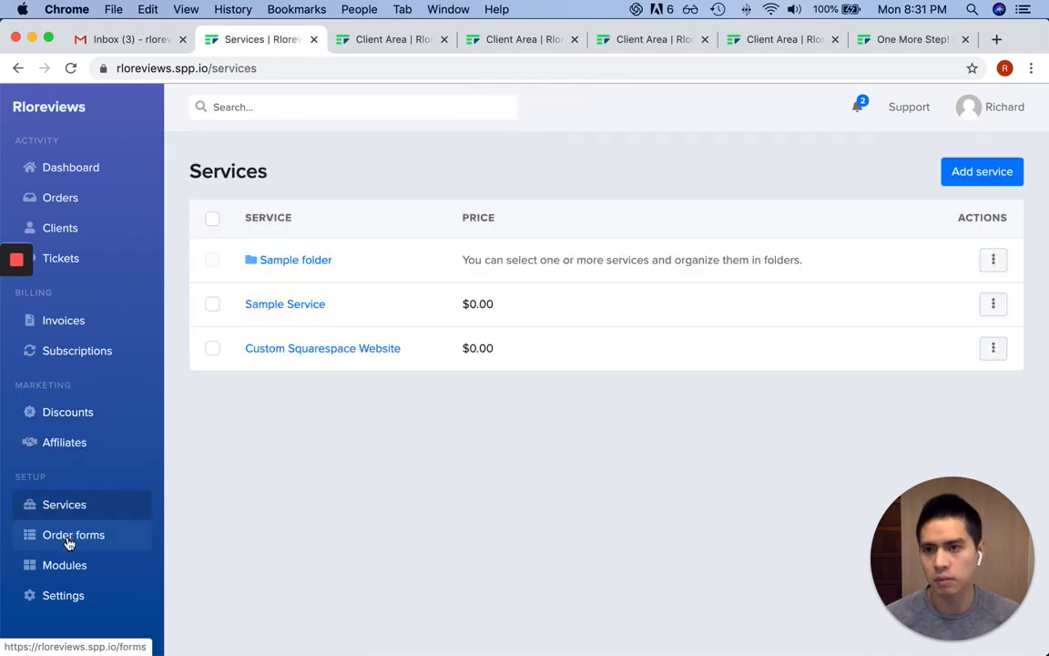
click(74, 198)
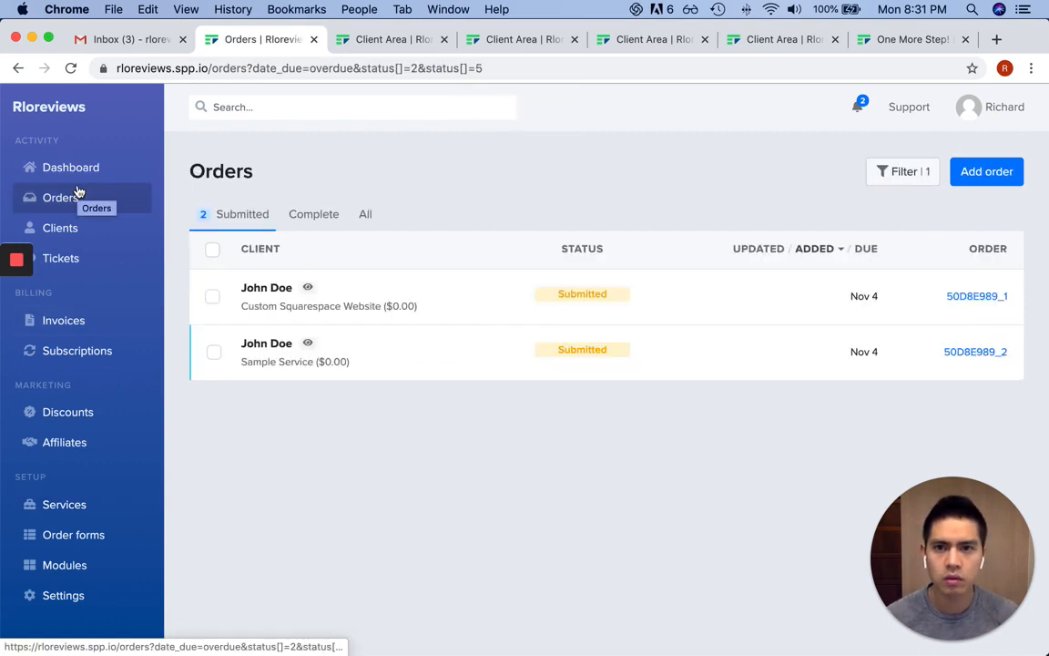
Open the Custom Squarespace Website order and review its status options without changing anything
click(614, 290)
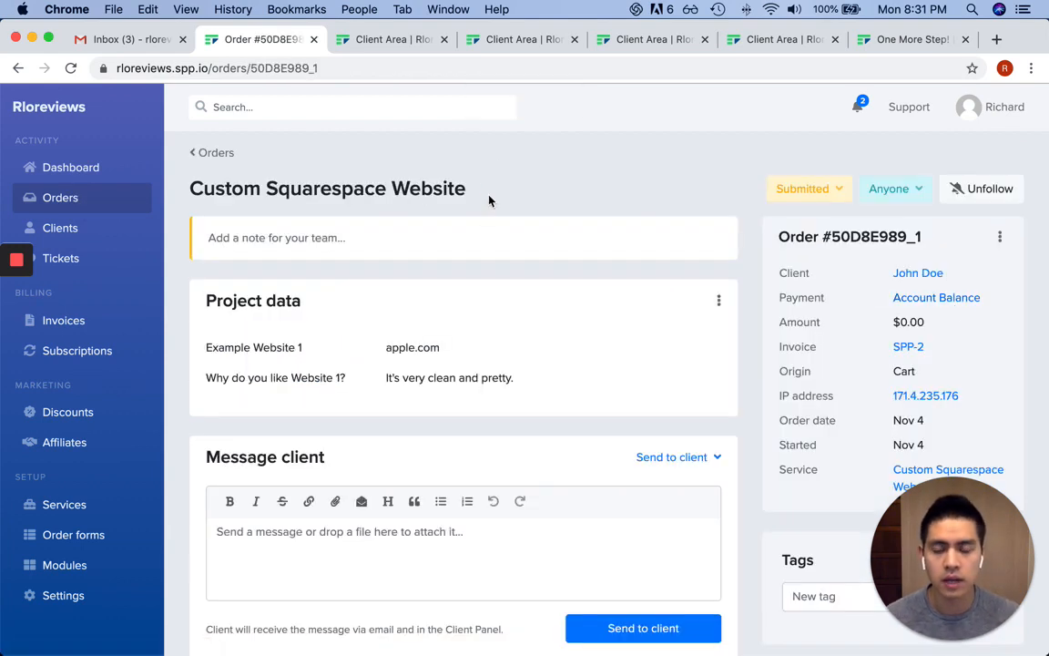
click(830, 187)
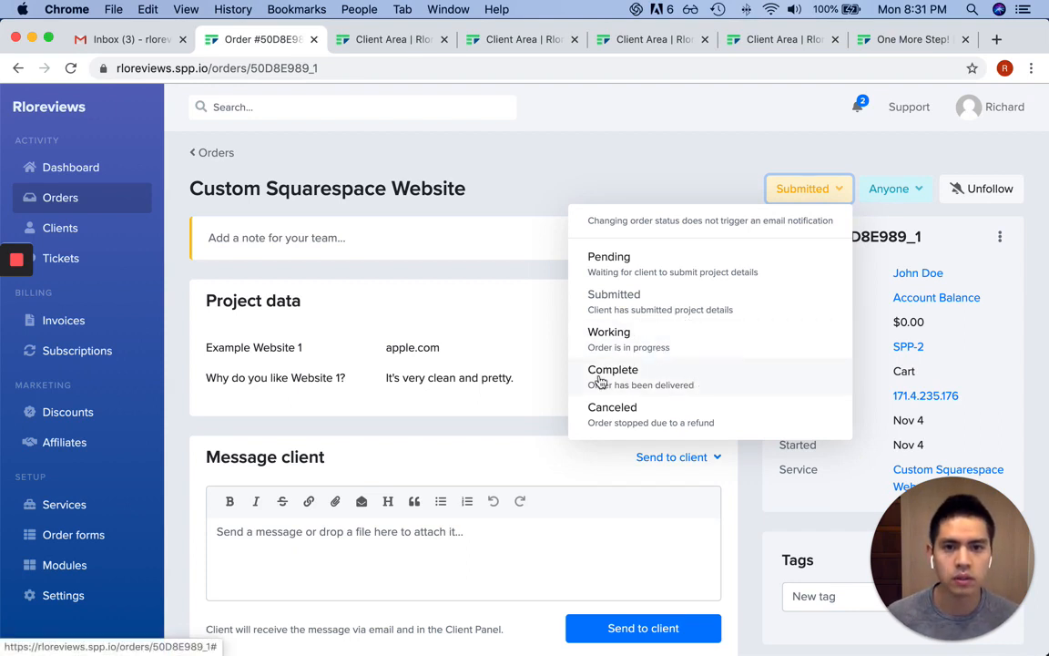
click(601, 178)
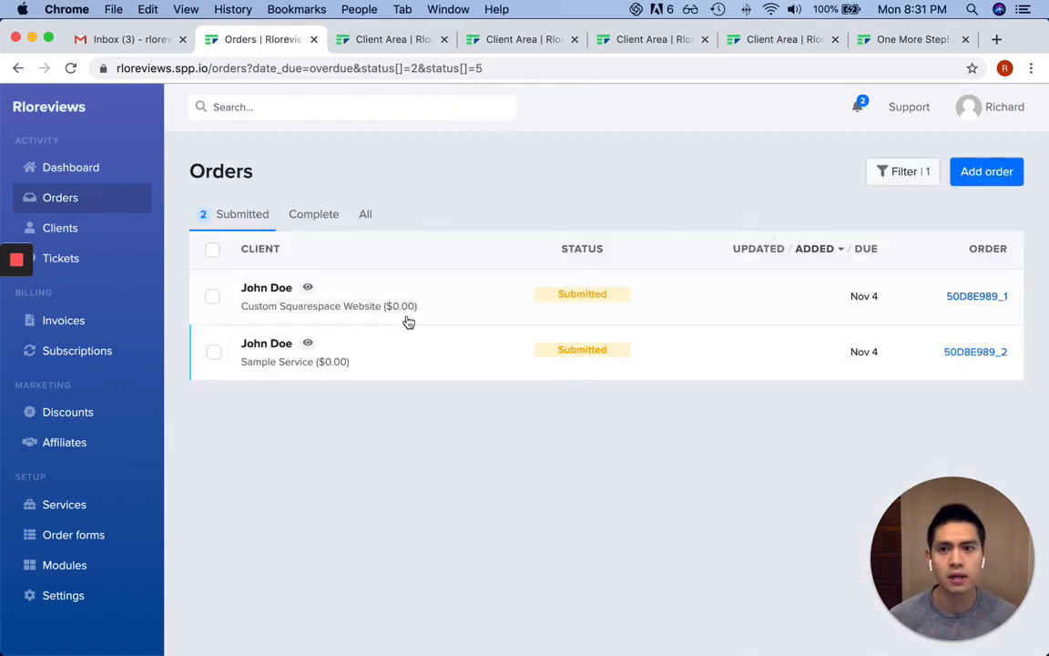
Change order 50D8E989_1's status from Submitted to Working
click(494, 310)
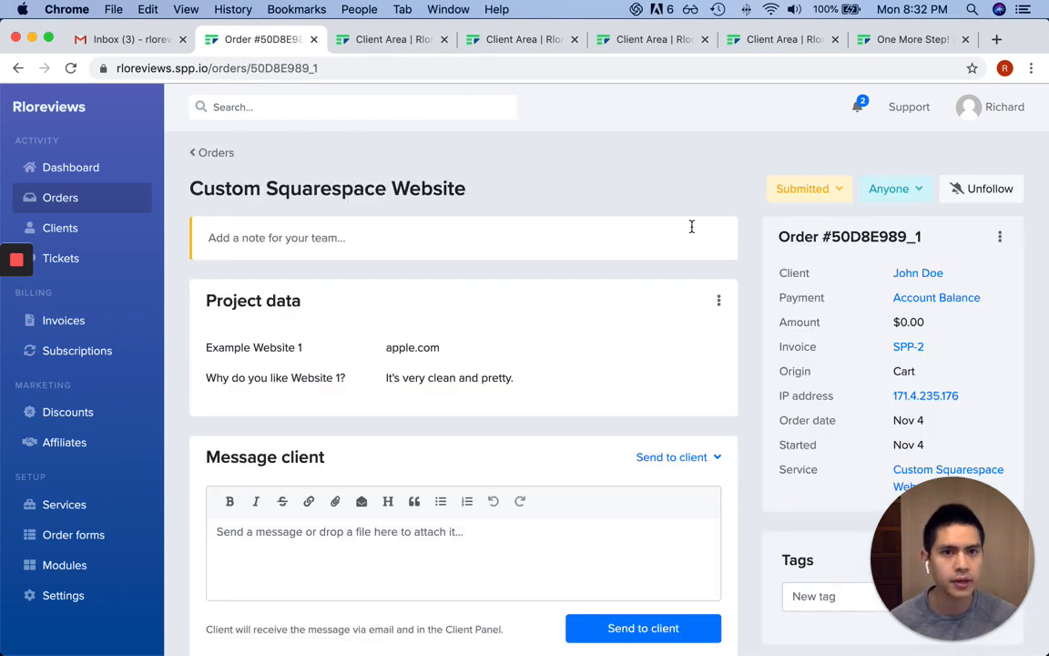
click(834, 192)
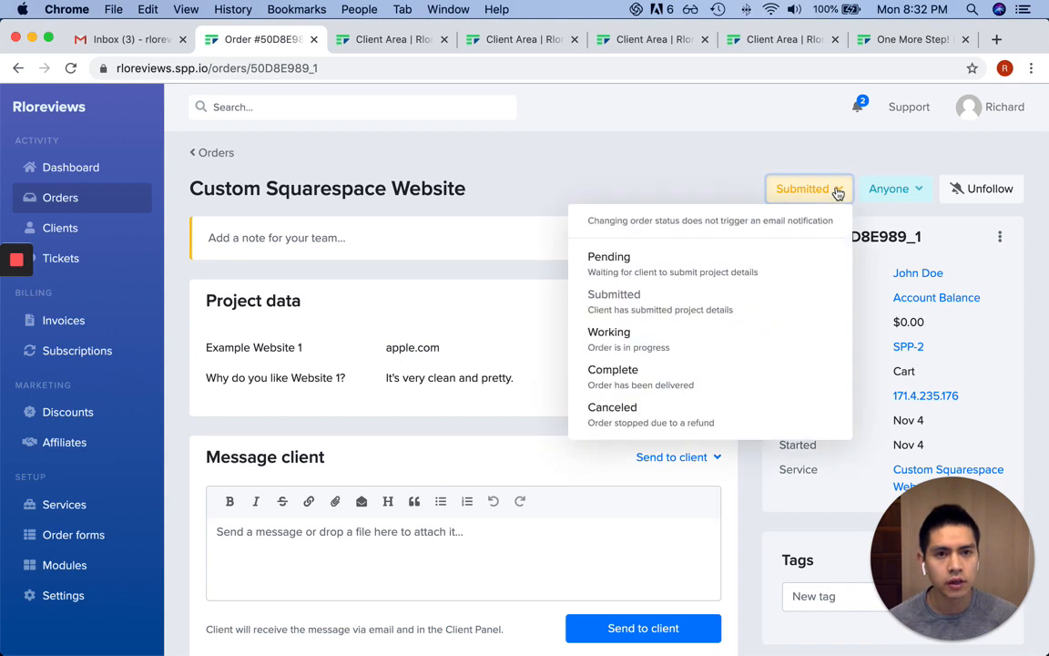
click(691, 338)
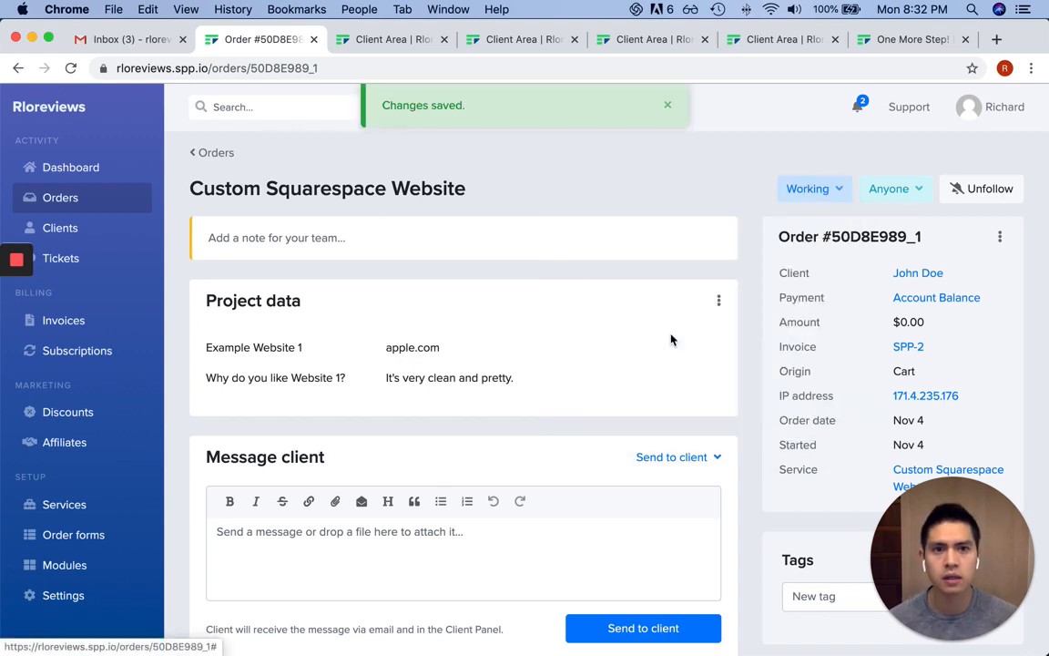
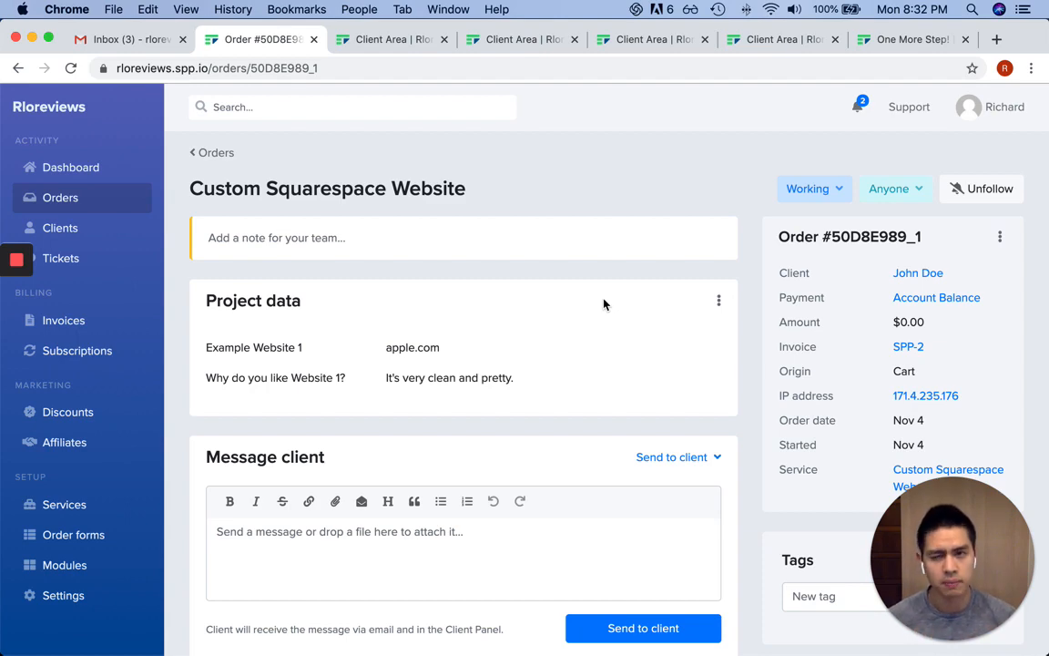
Change the Custom Squarespace Website order's status from Working to Complete
scroll(577, 458, down, 4)
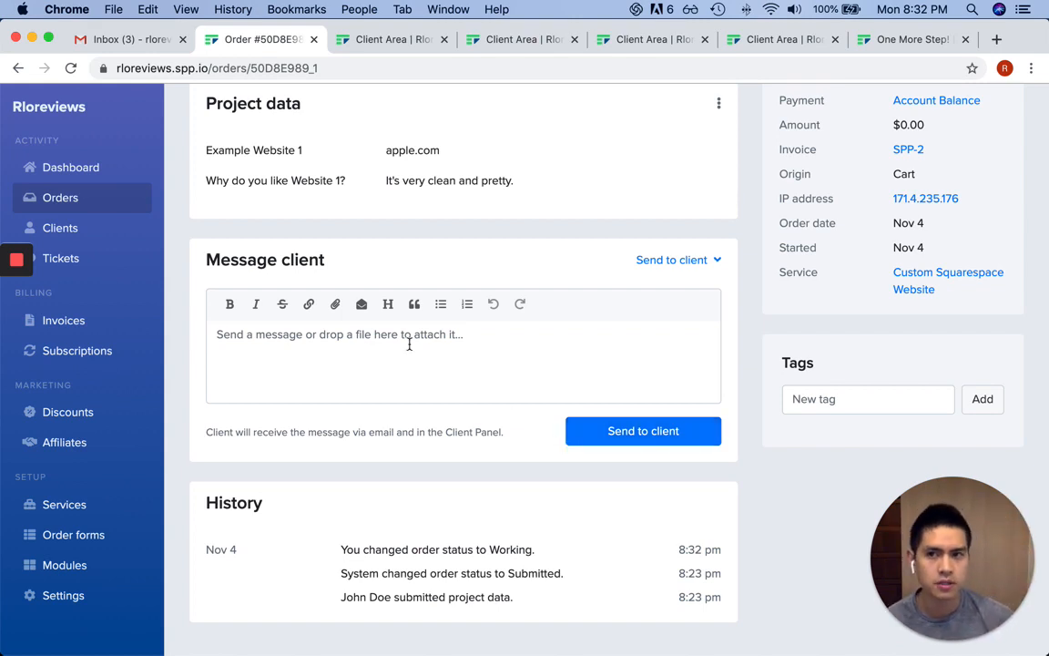
scroll(492, 342, up, 5)
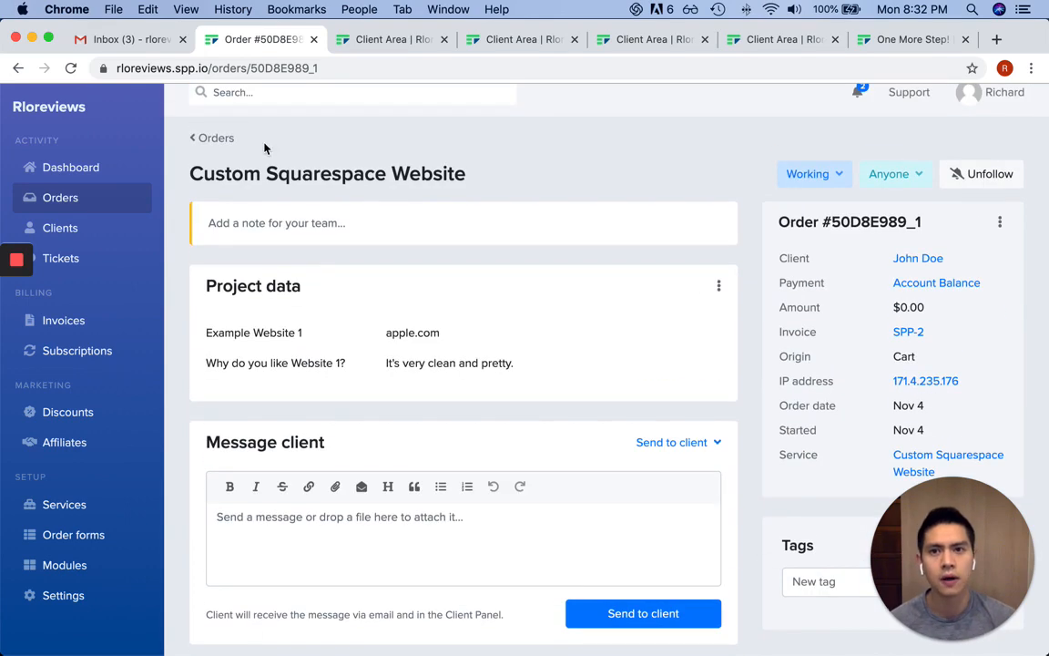
scroll(540, 296, down, 3)
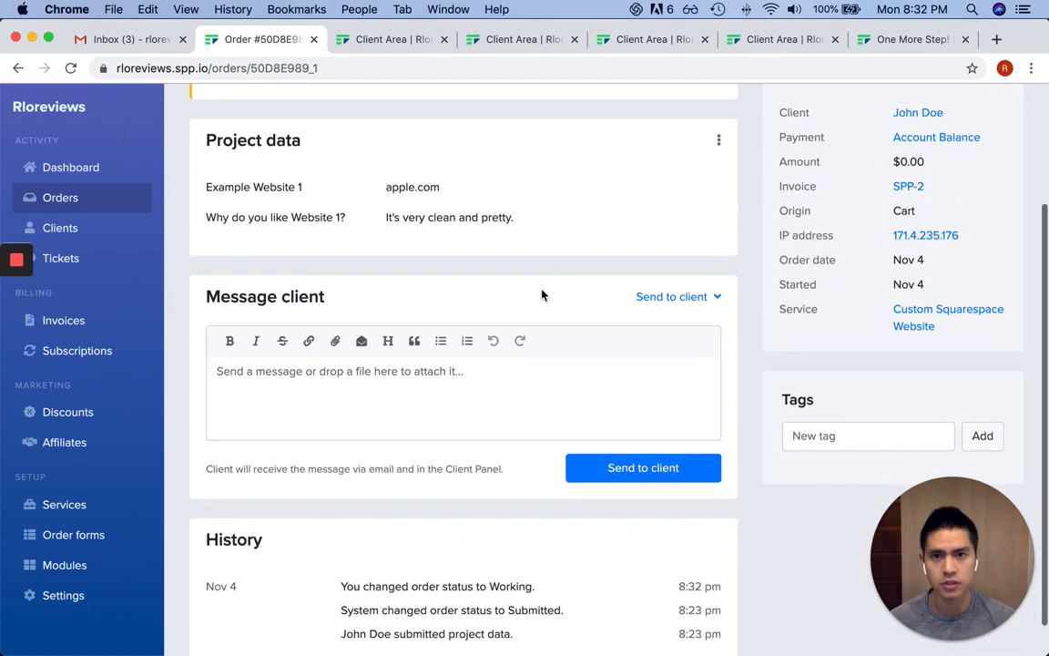
scroll(541, 295, up, 3)
scroll(539, 291, down, 1)
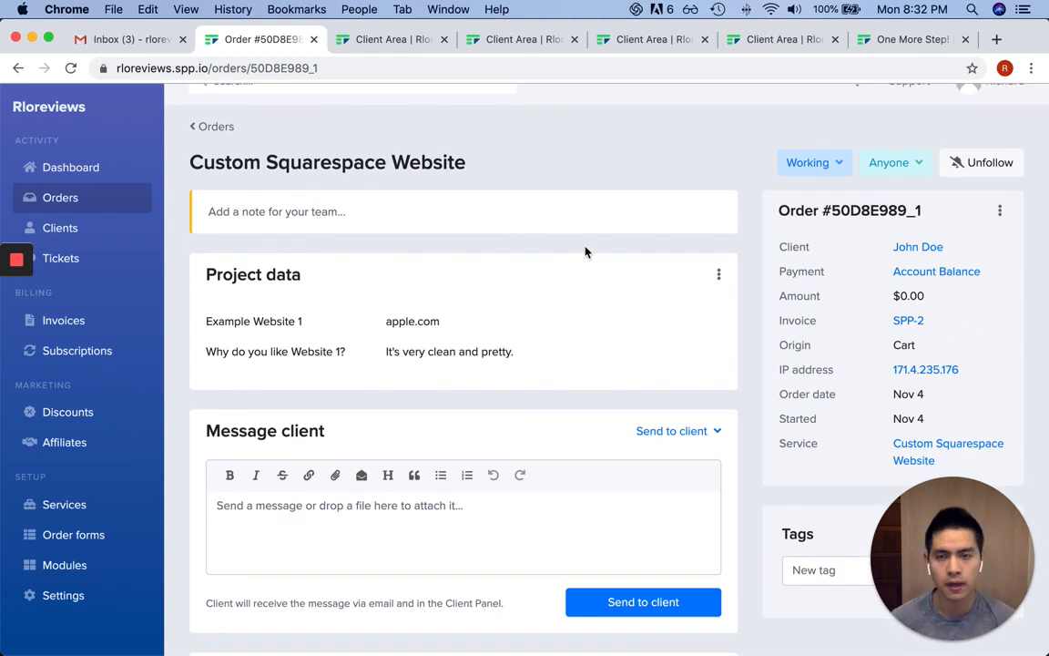
click(839, 167)
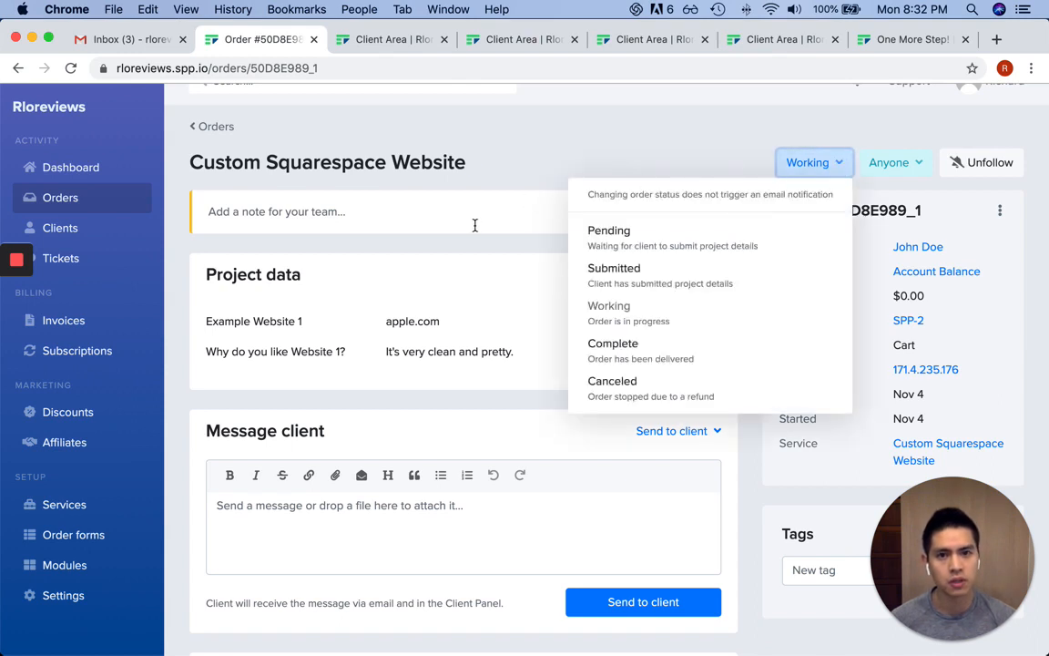
click(650, 354)
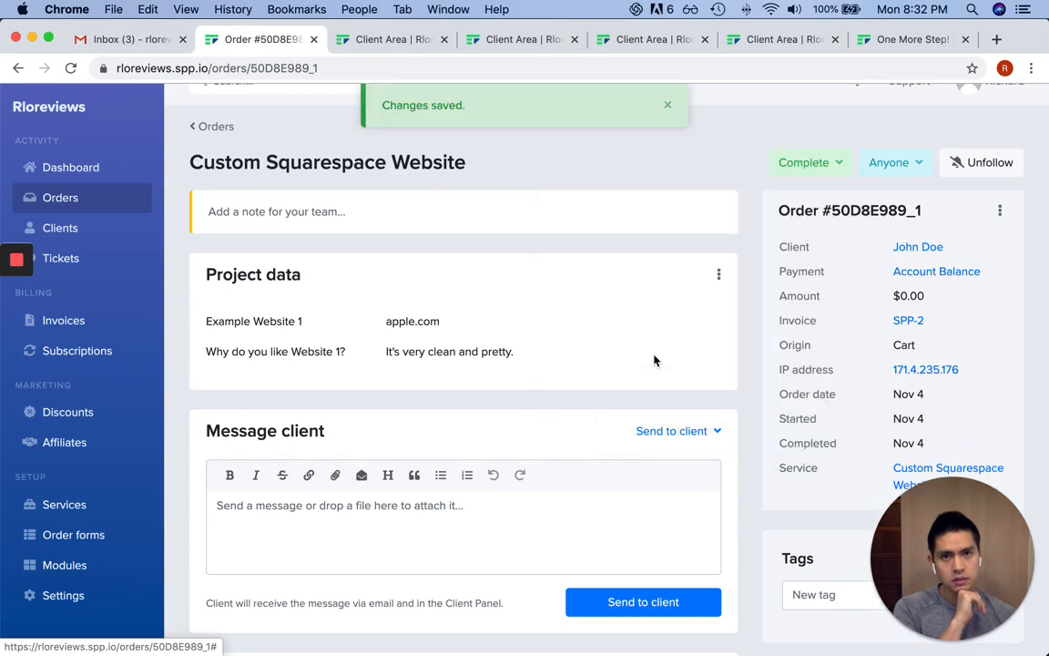
Return to Orders and show all three orders under the All tab
scroll(705, 361, down, 3)
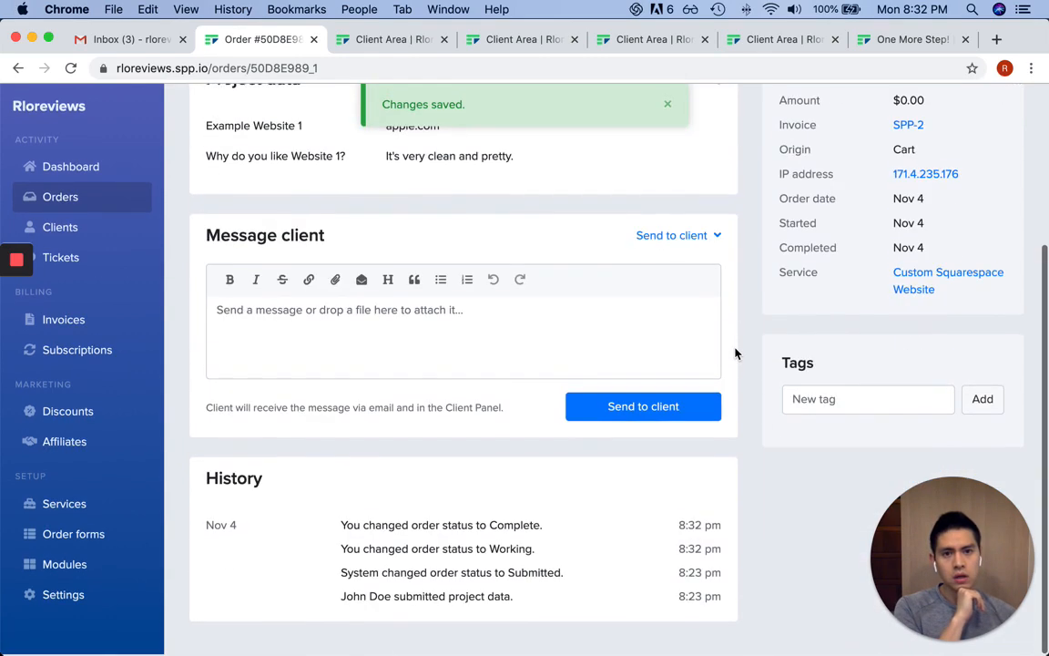
scroll(736, 353, up, 2)
scroll(736, 354, up, 2)
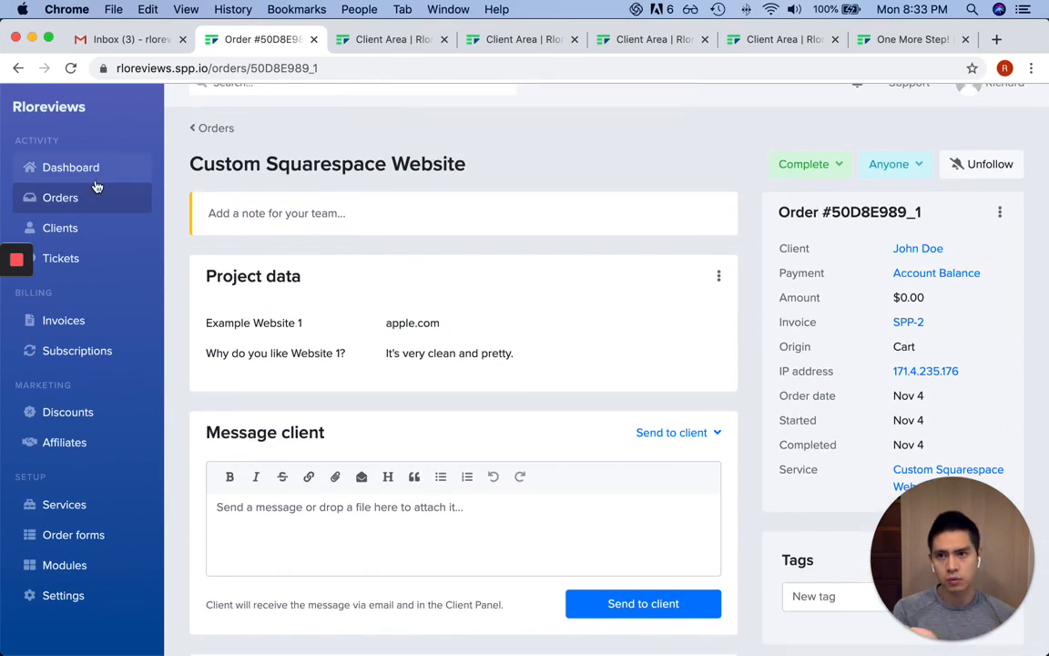
click(92, 198)
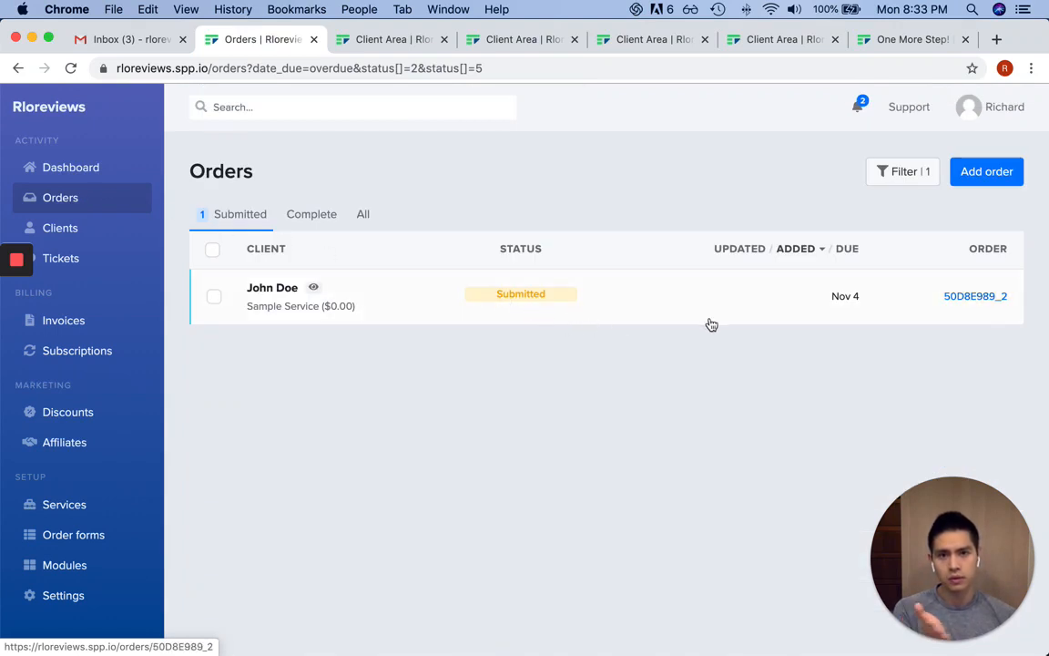
click(358, 214)
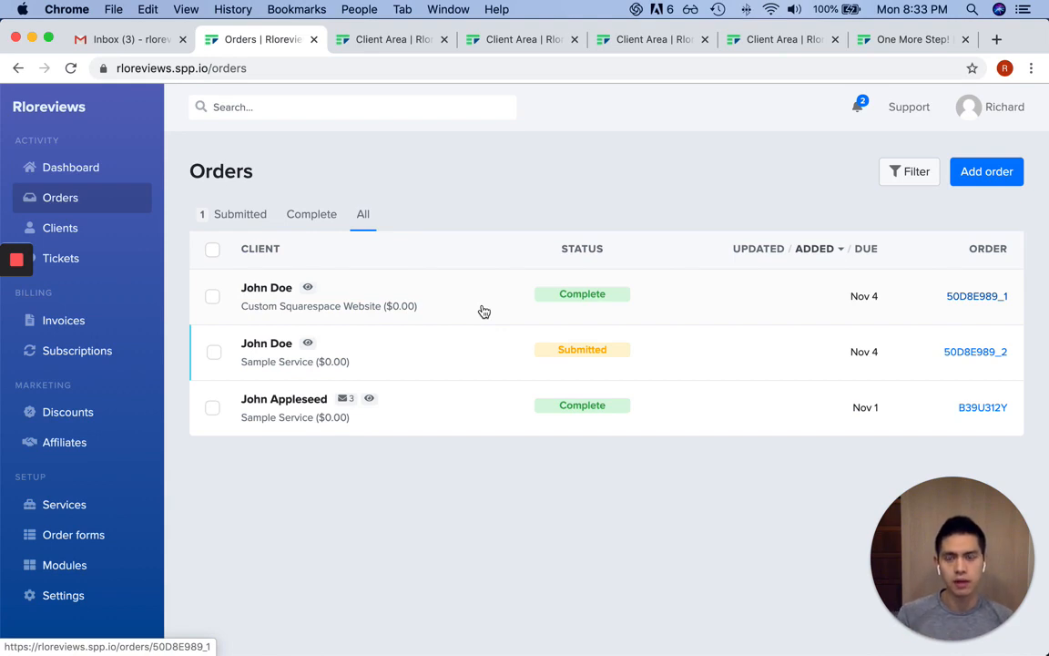
Set the Sample Service order 50D8E989_2's status to Canceled
click(438, 351)
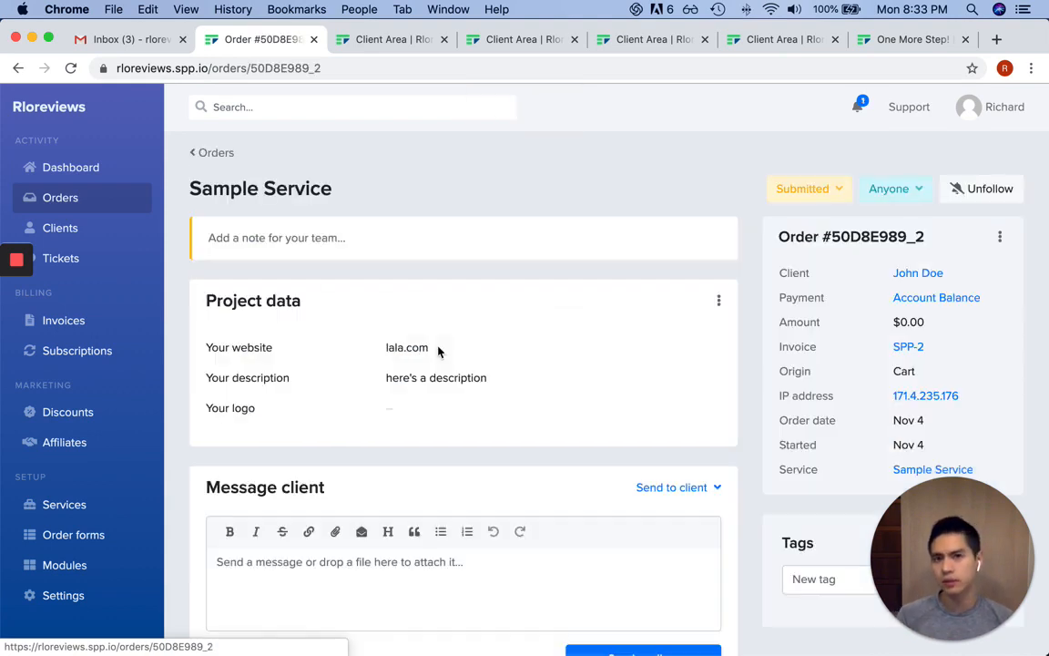
click(815, 189)
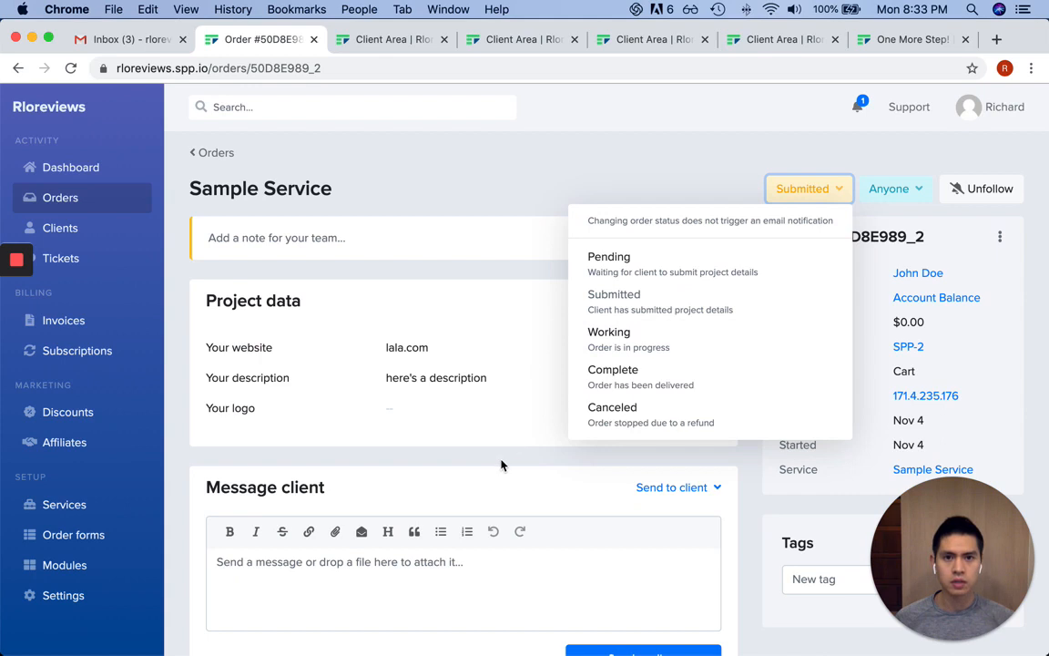
click(748, 433)
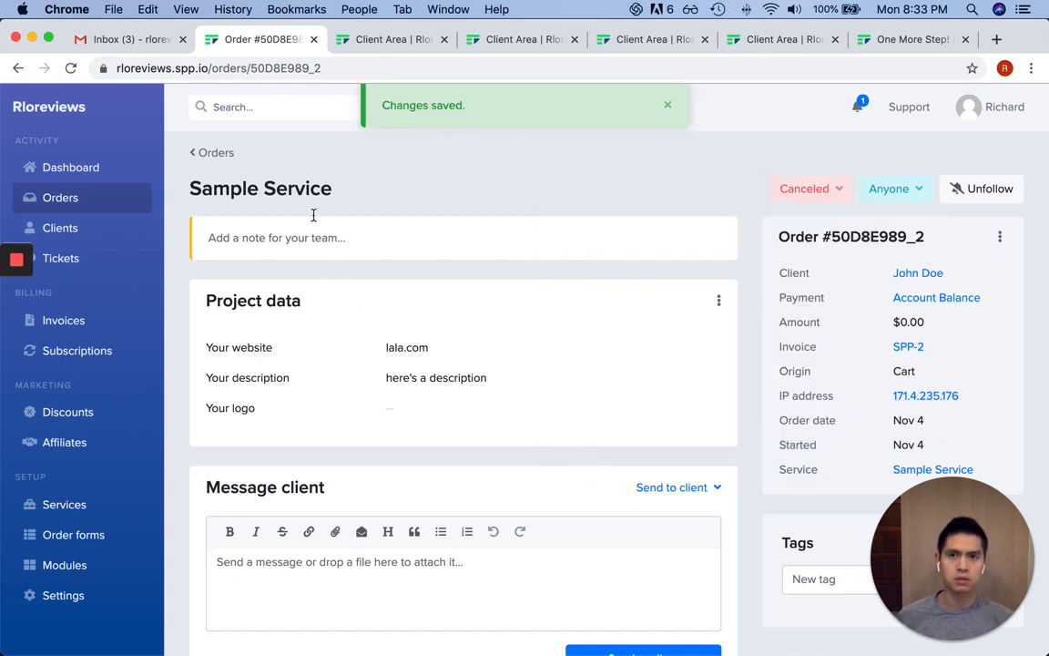
Back in Orders, check the Canceled tab, then view orders of every status
click(208, 152)
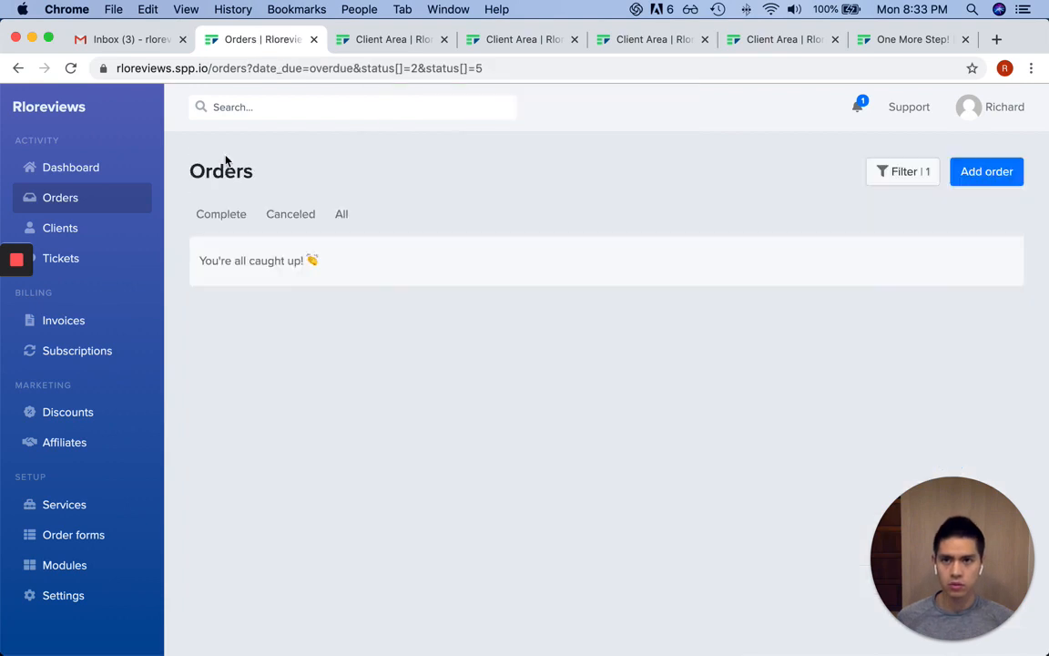
click(300, 218)
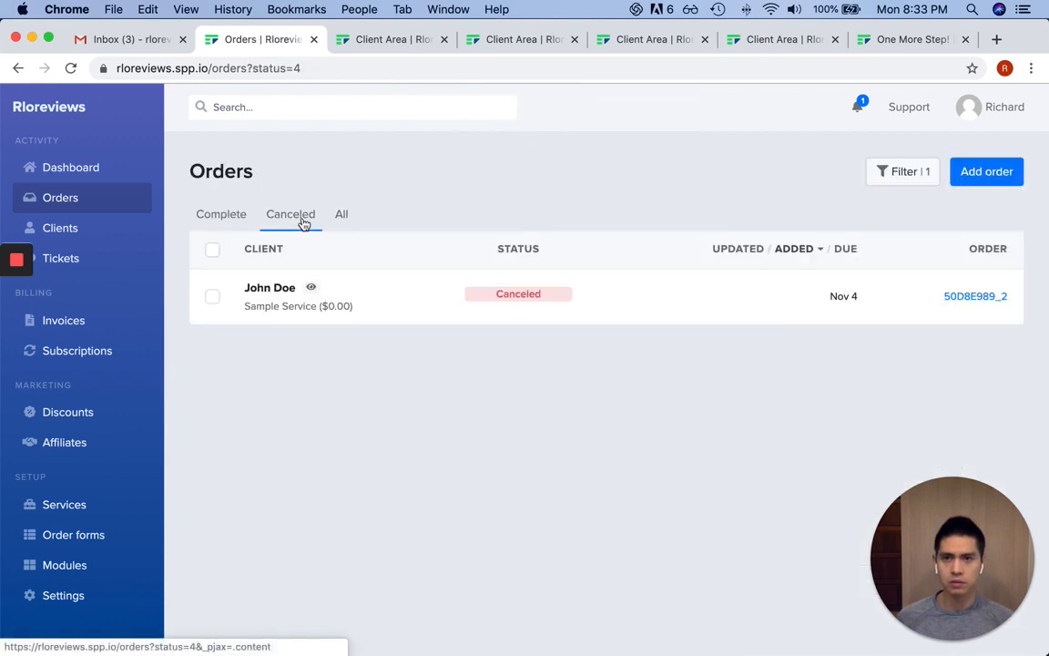
click(339, 215)
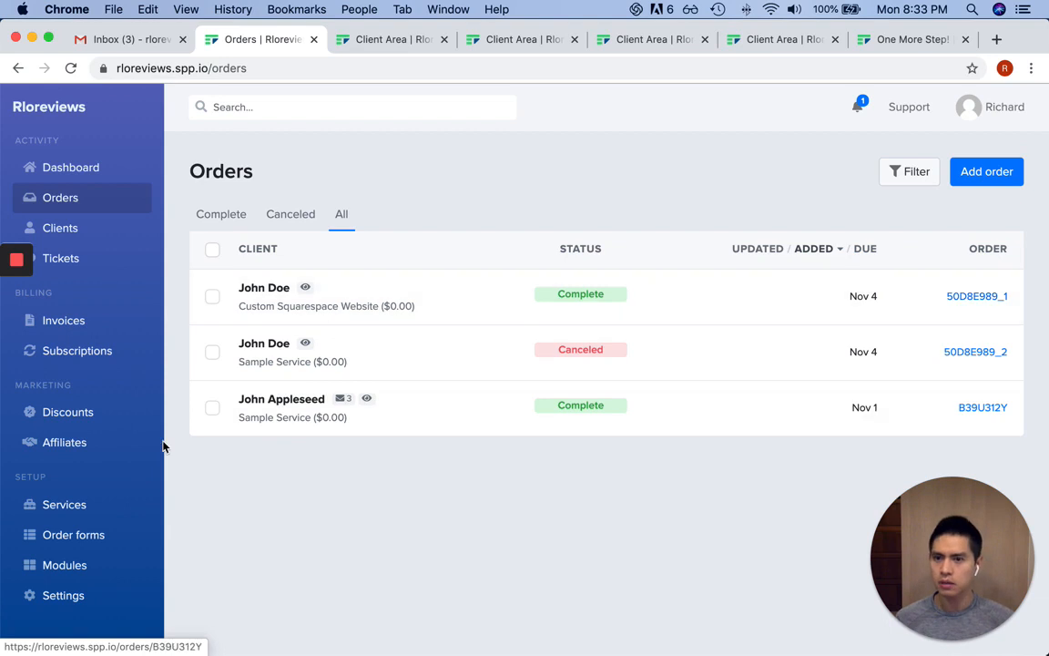
scroll(86, 519, down, 1)
Open the Client Panel menu editor in Settings and view the Orders and Dashboard link settings
click(79, 563)
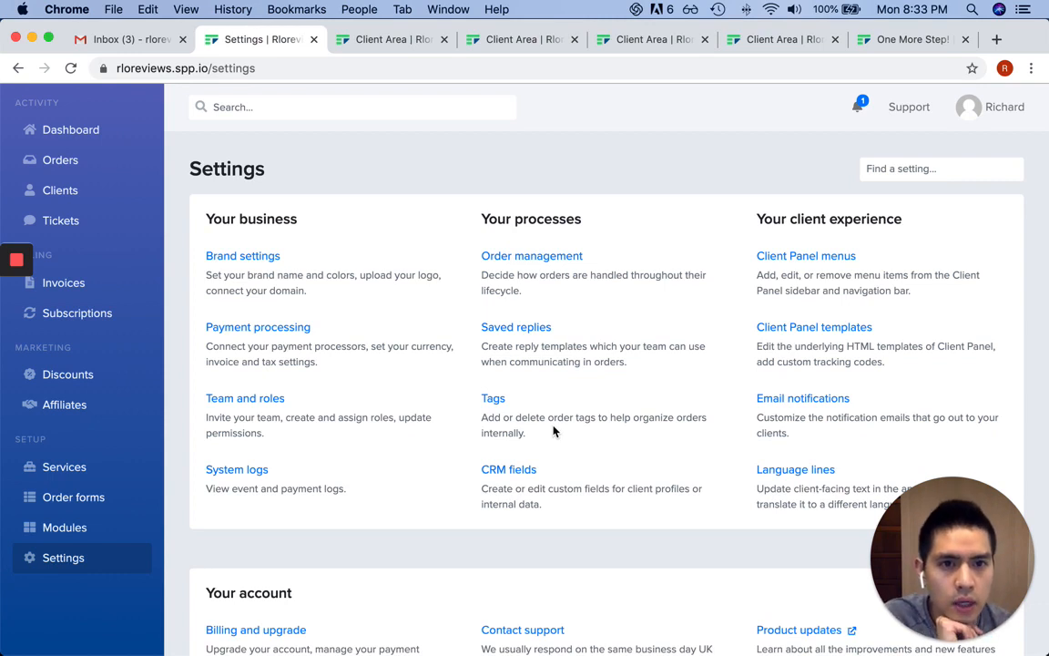
click(810, 260)
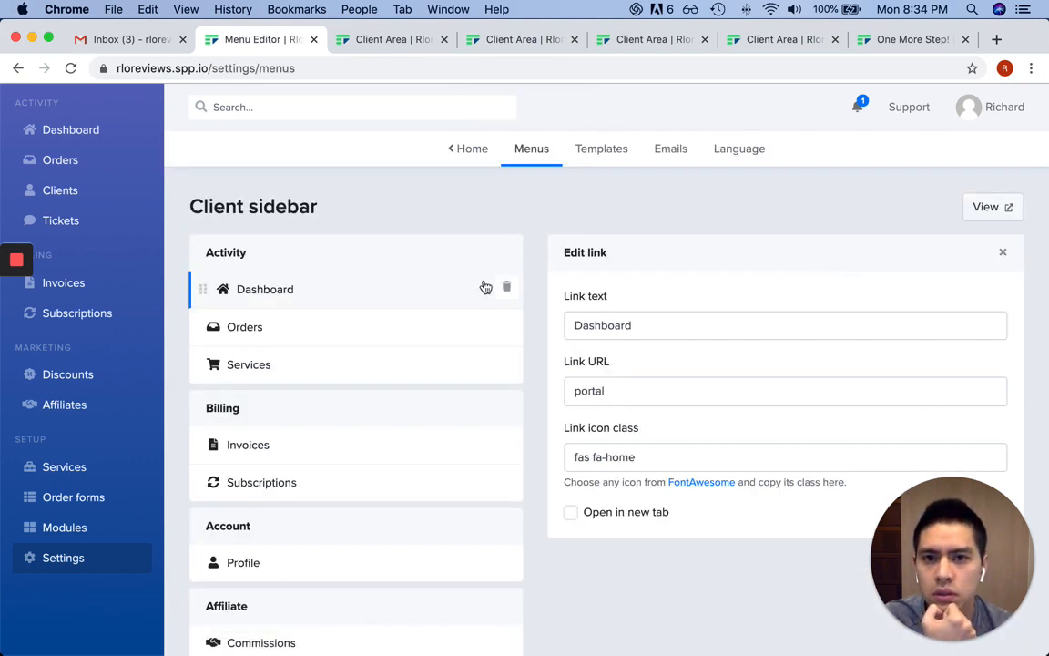
scroll(480, 287, down, 2)
click(384, 297)
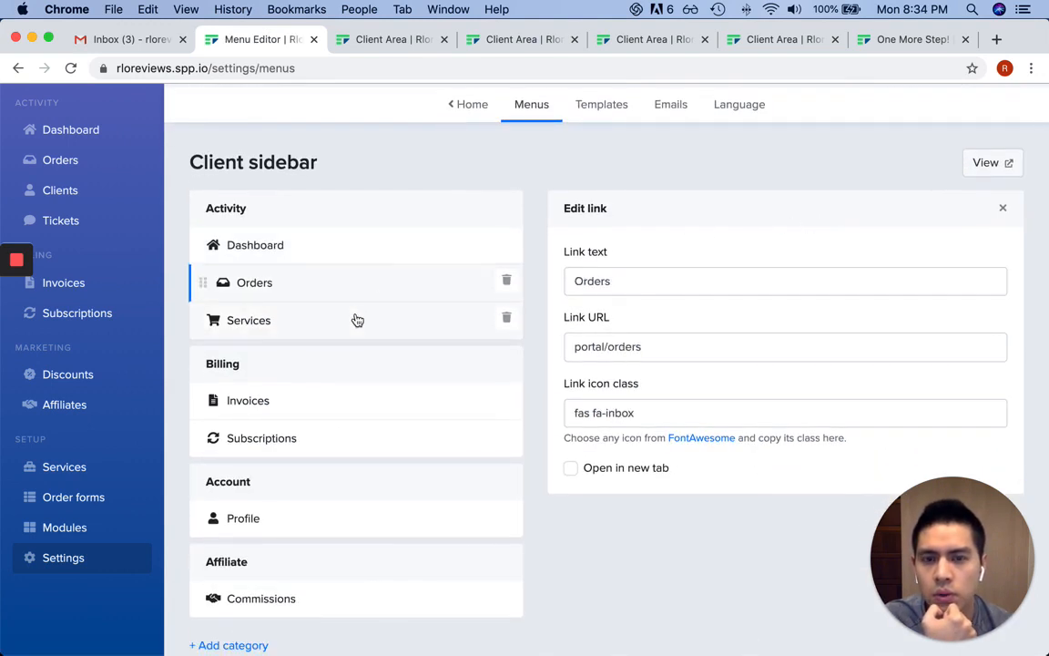
click(349, 261)
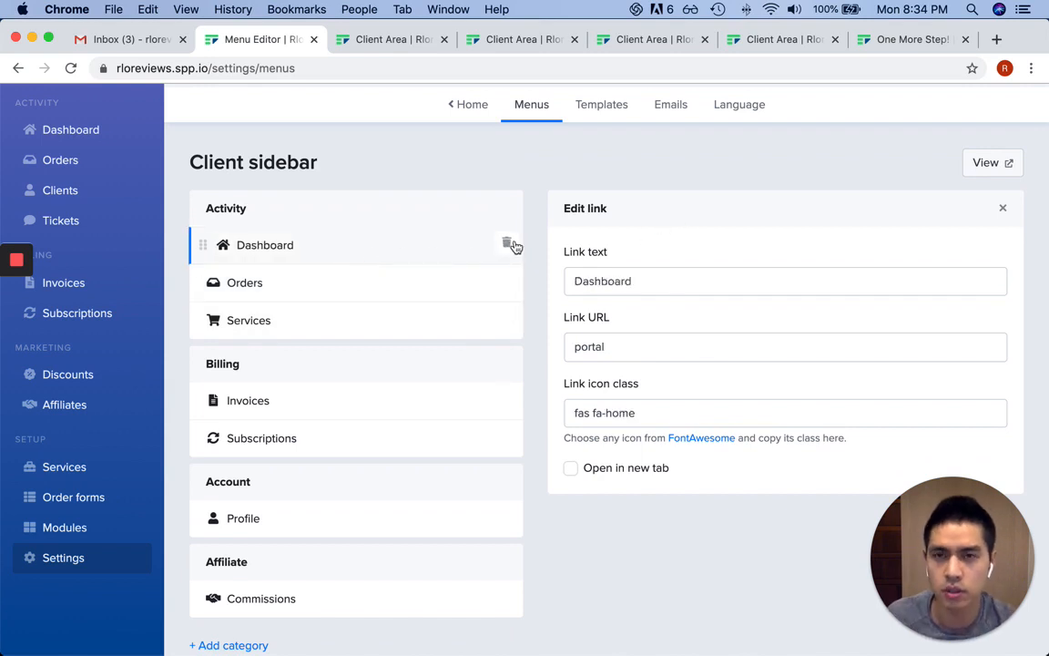
Place the incognito client portal window beside the editor to compare sidebars, then return
key(super+grave)
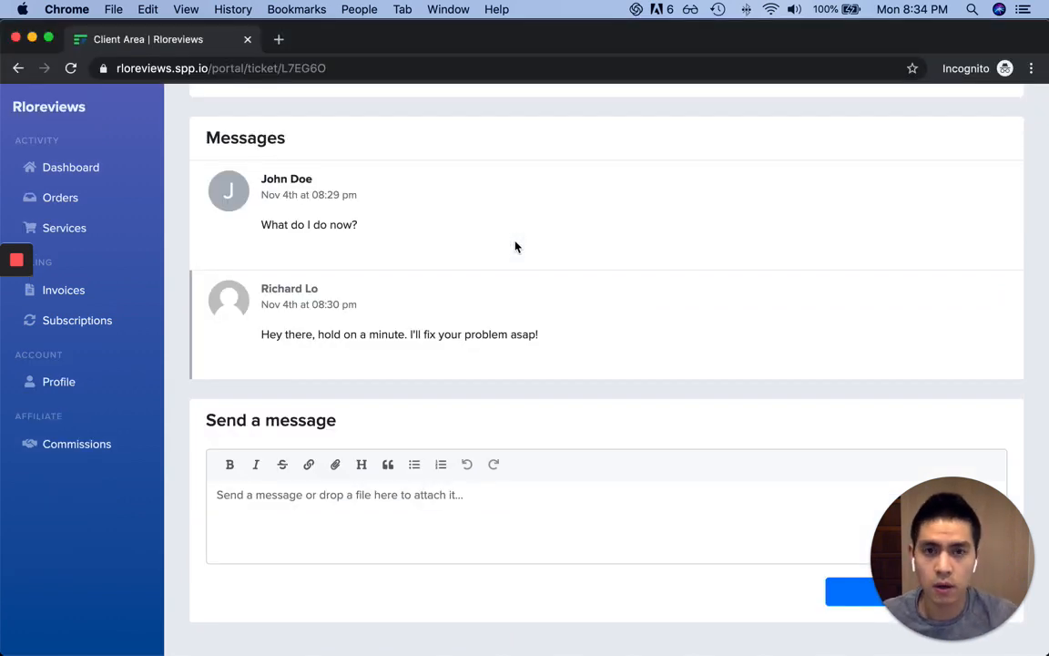
key(alt+super+Right)
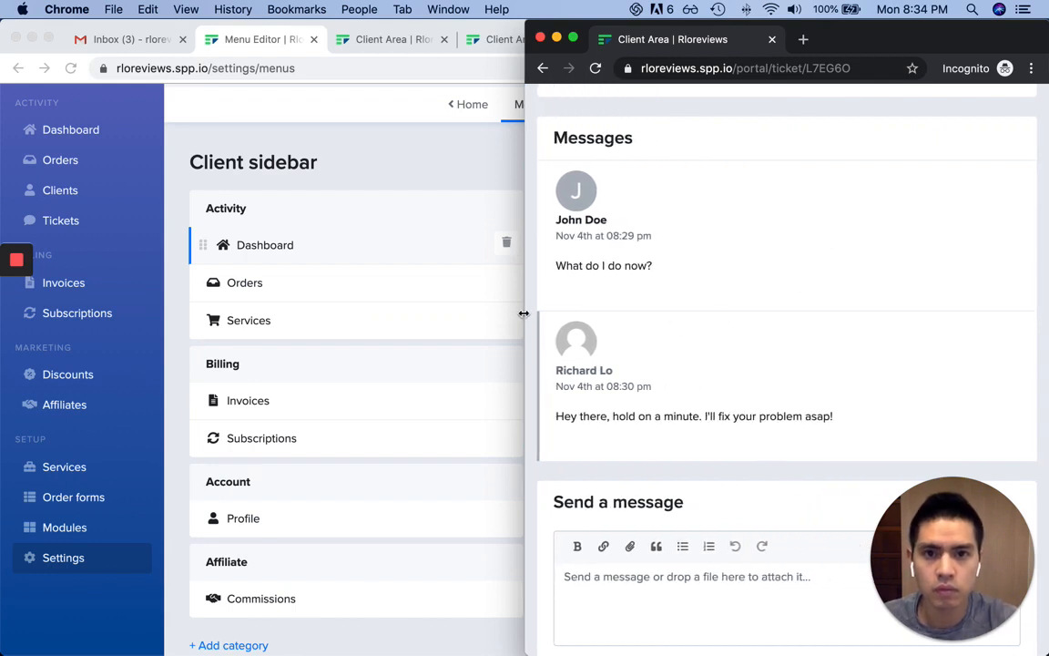
drag(524, 313, 155, 290)
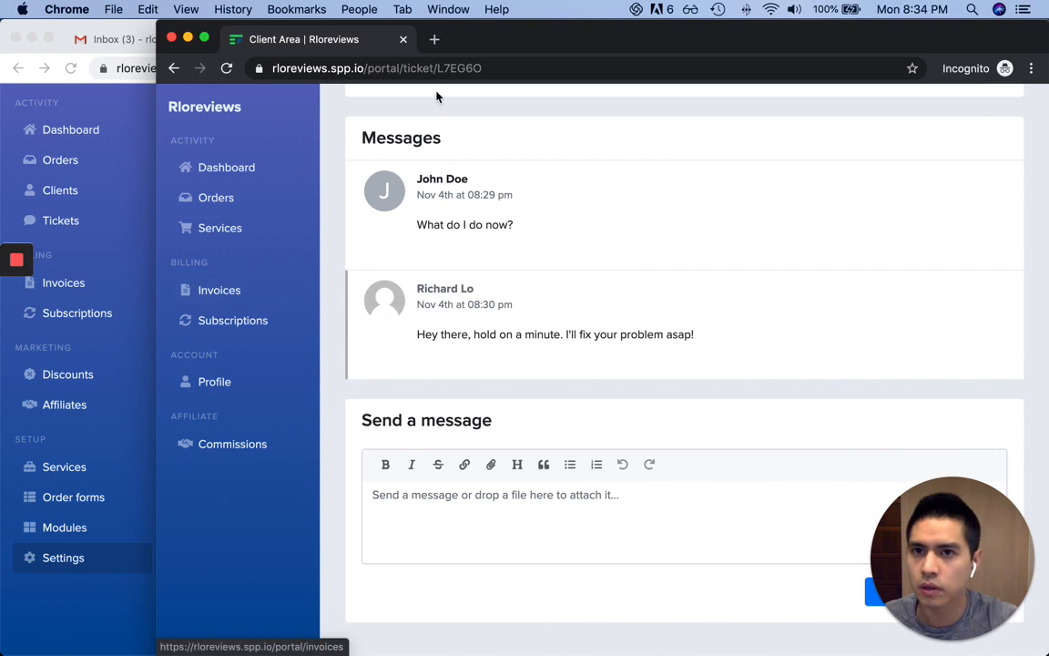
drag(483, 37, 702, 24)
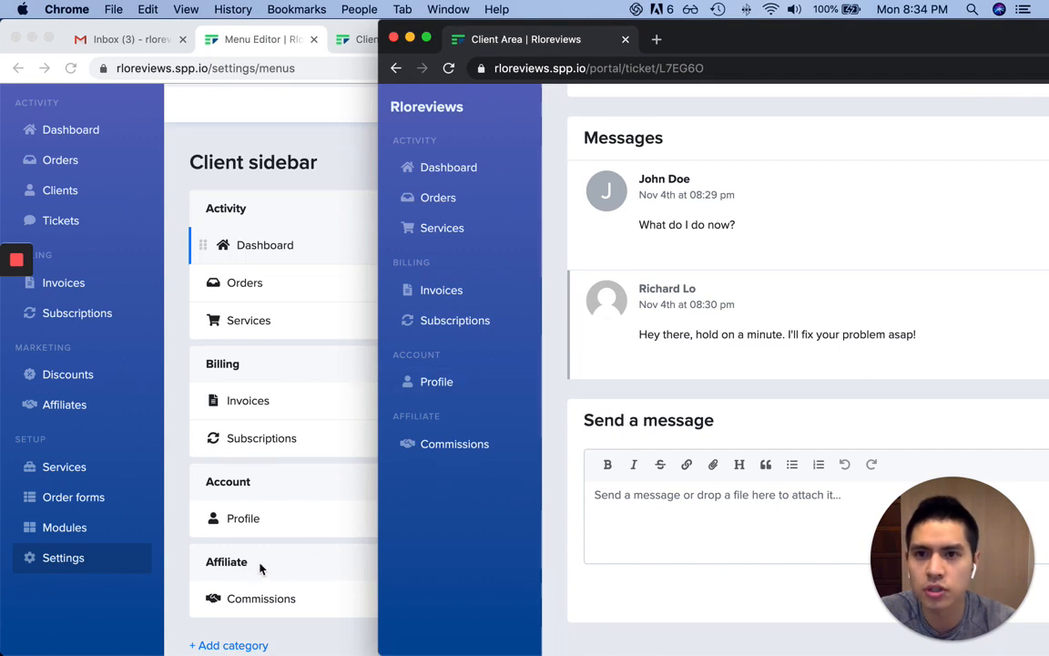
click(351, 167)
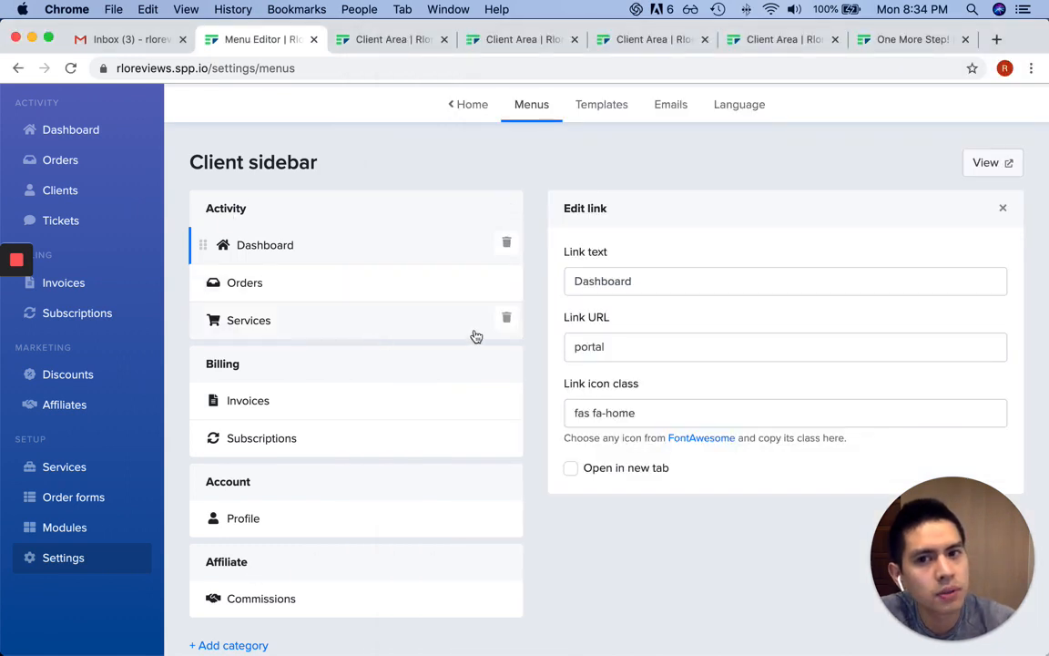
Delete the Services link from the client sidebar menu and save the menus
click(503, 321)
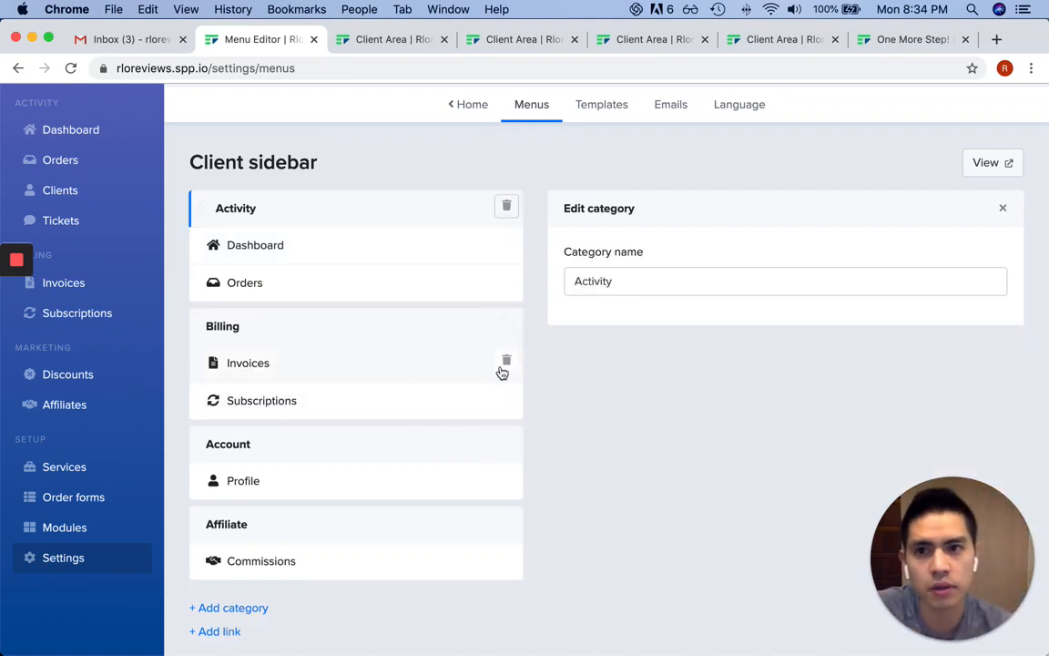
key(super+s)
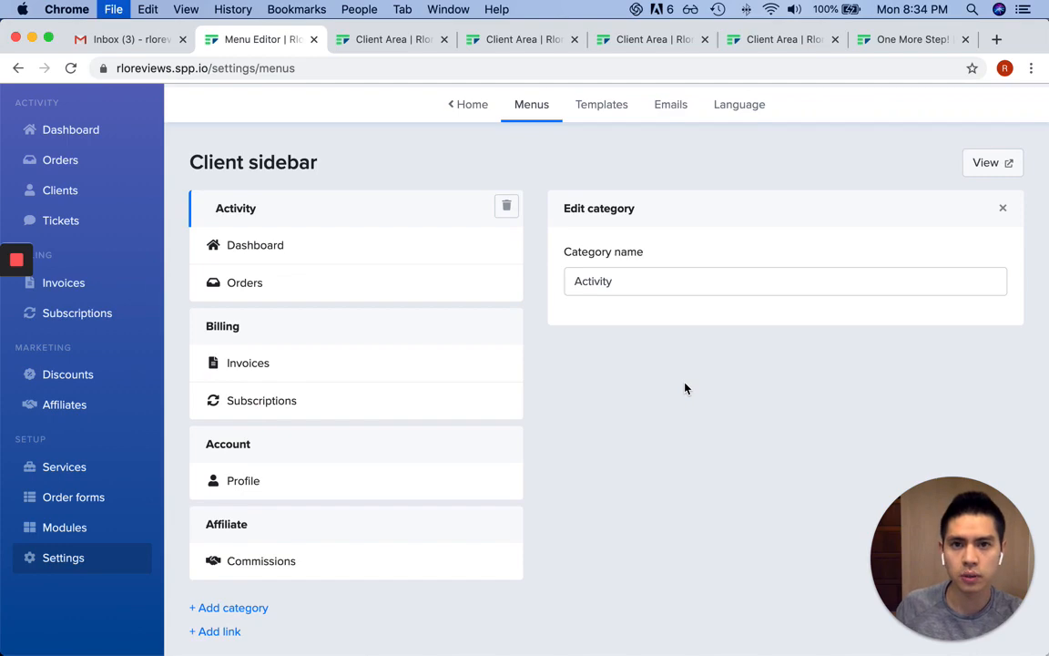
click(759, 604)
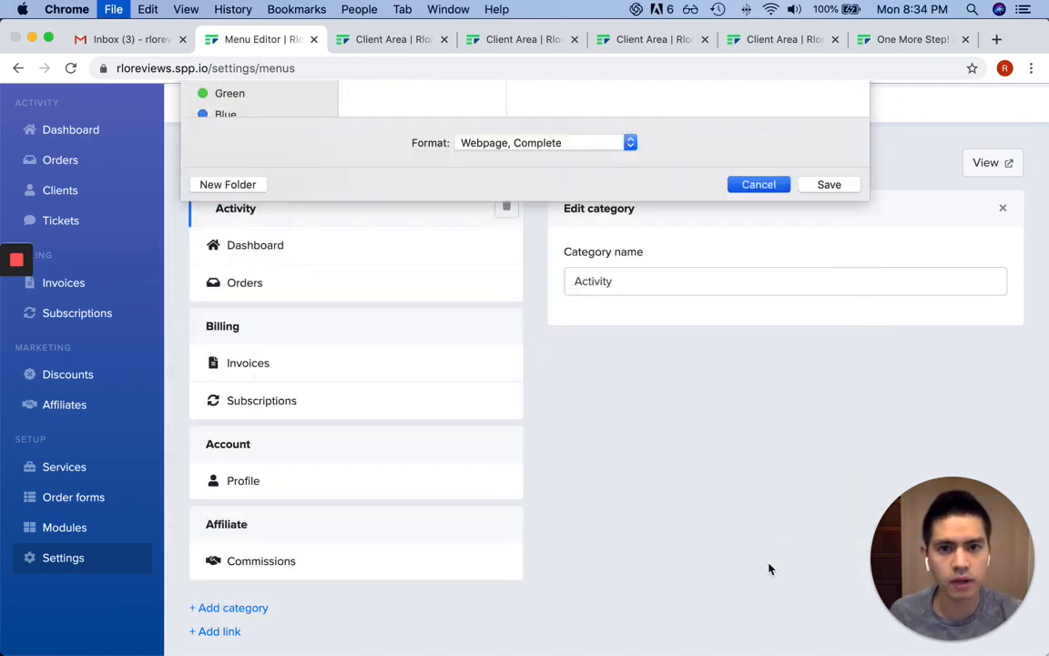
scroll(783, 450, down, 5)
drag(933, 520, 929, 207)
click(984, 636)
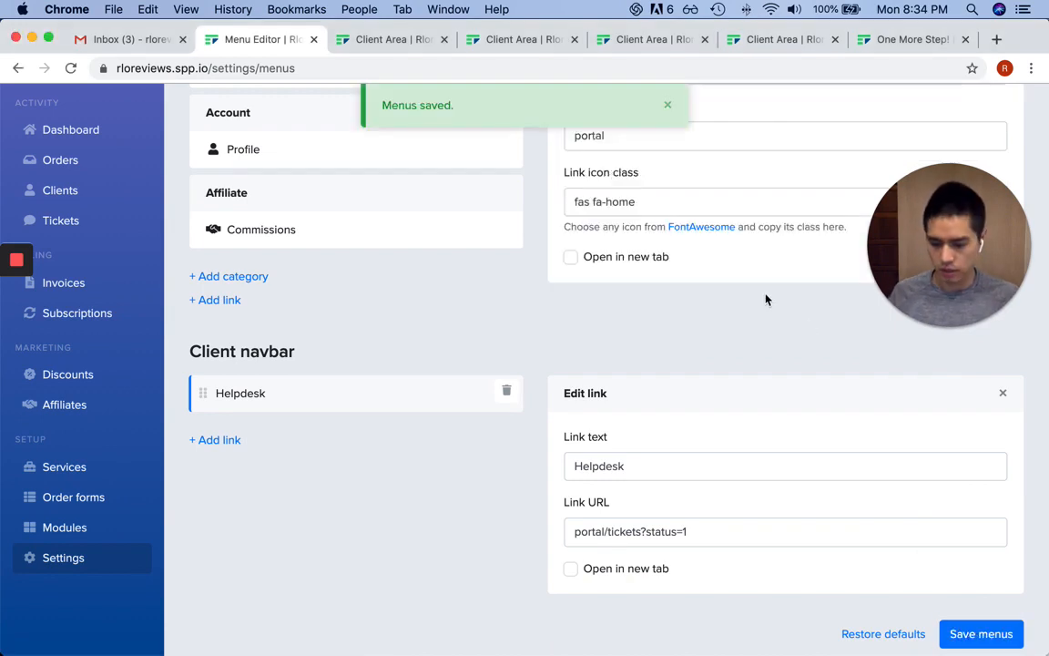
Reload the client portal ticket page to confirm Services is gone, then return to the editor
key(super+grave)
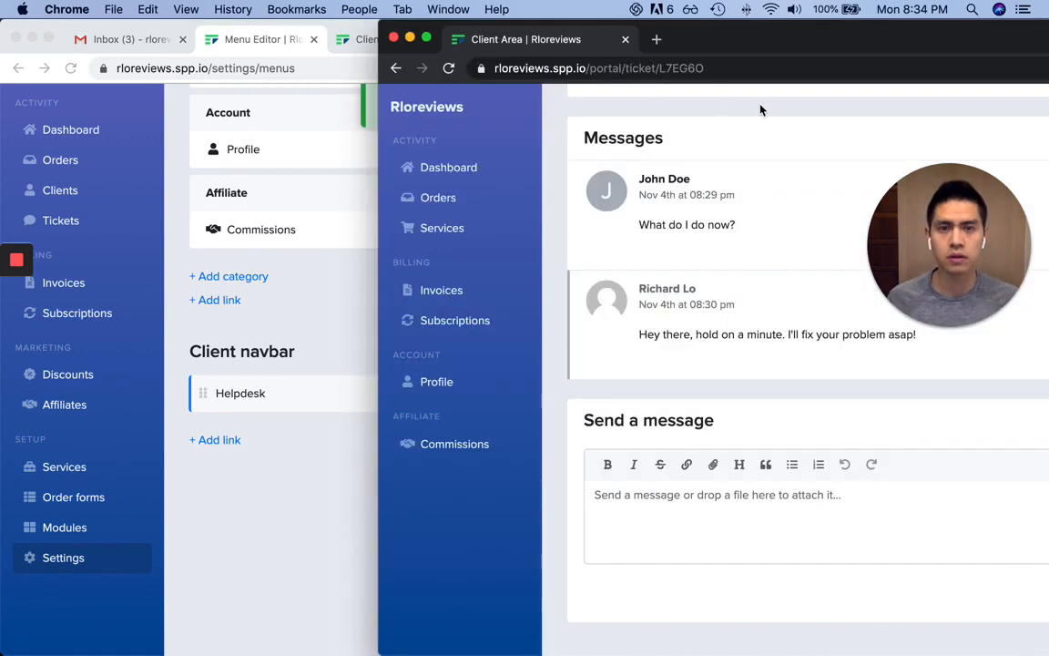
key(super+r)
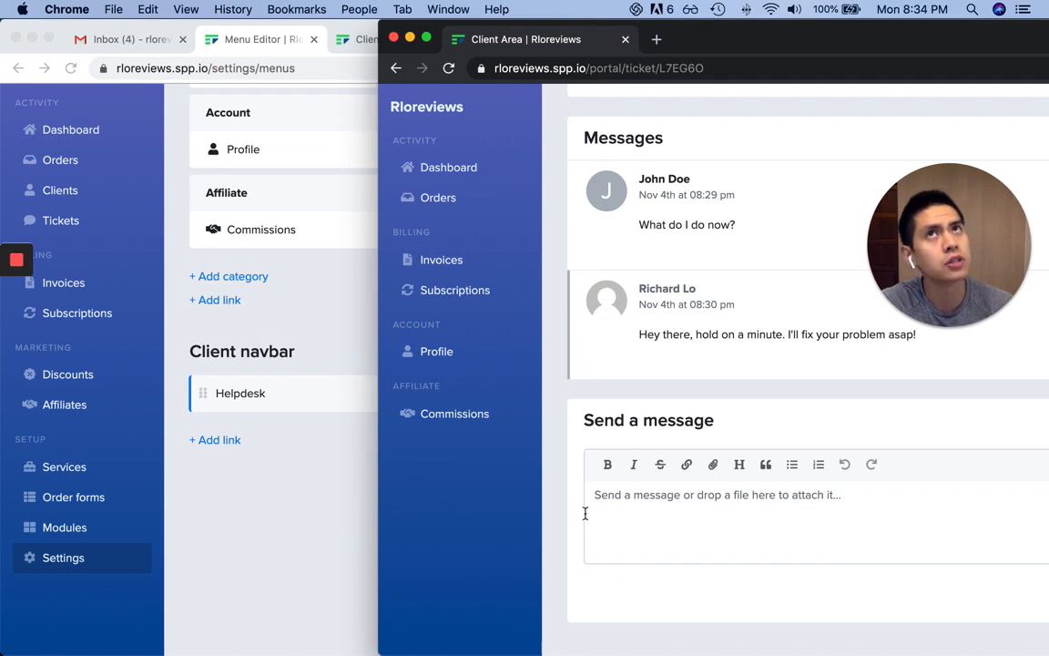
click(330, 304)
scroll(364, 332, up, 3)
scroll(365, 332, up, 3)
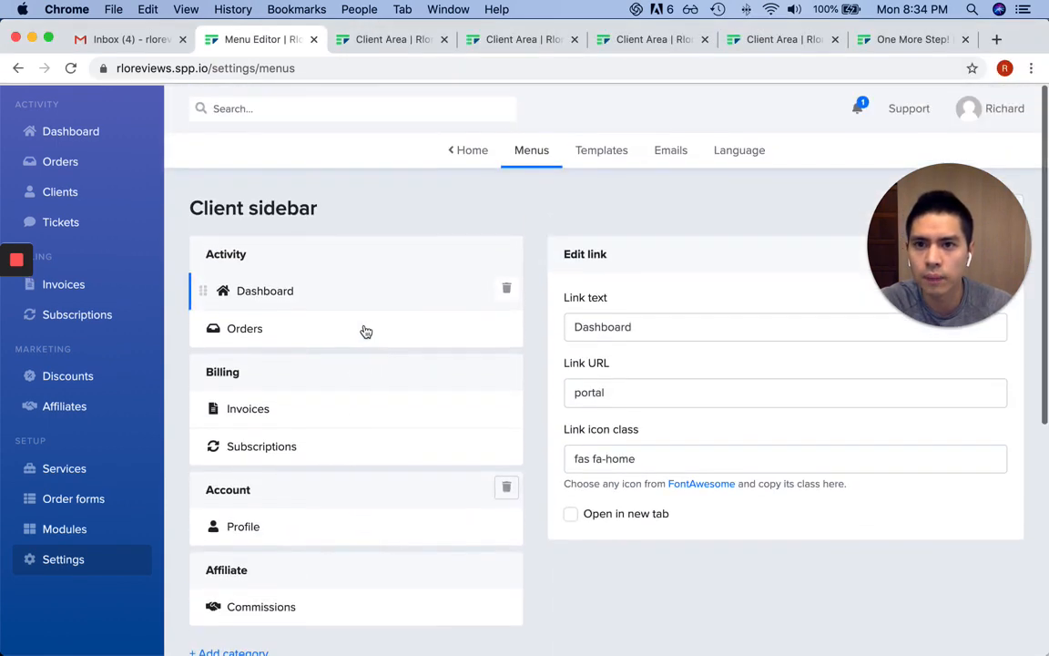
scroll(374, 335, down, 2)
click(246, 519)
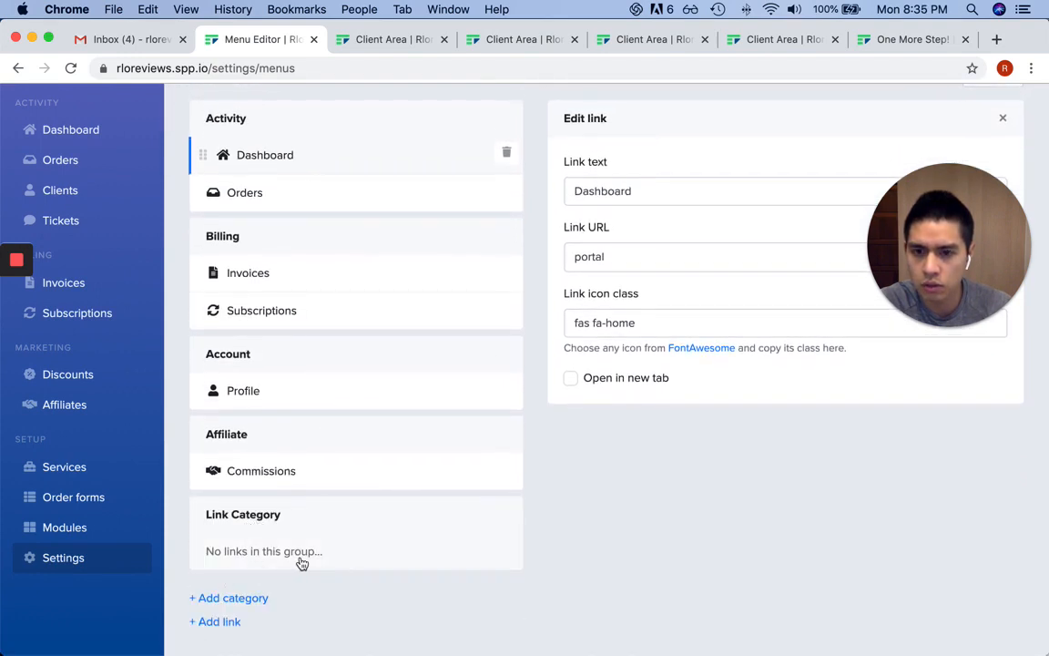
click(274, 541)
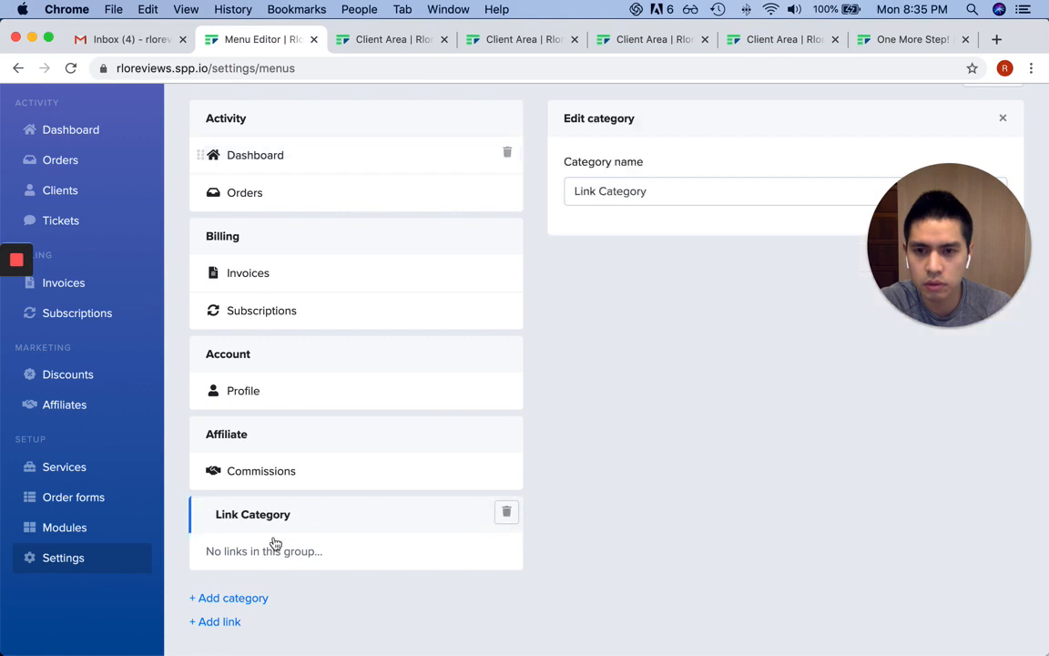
drag(948, 321, 948, 581)
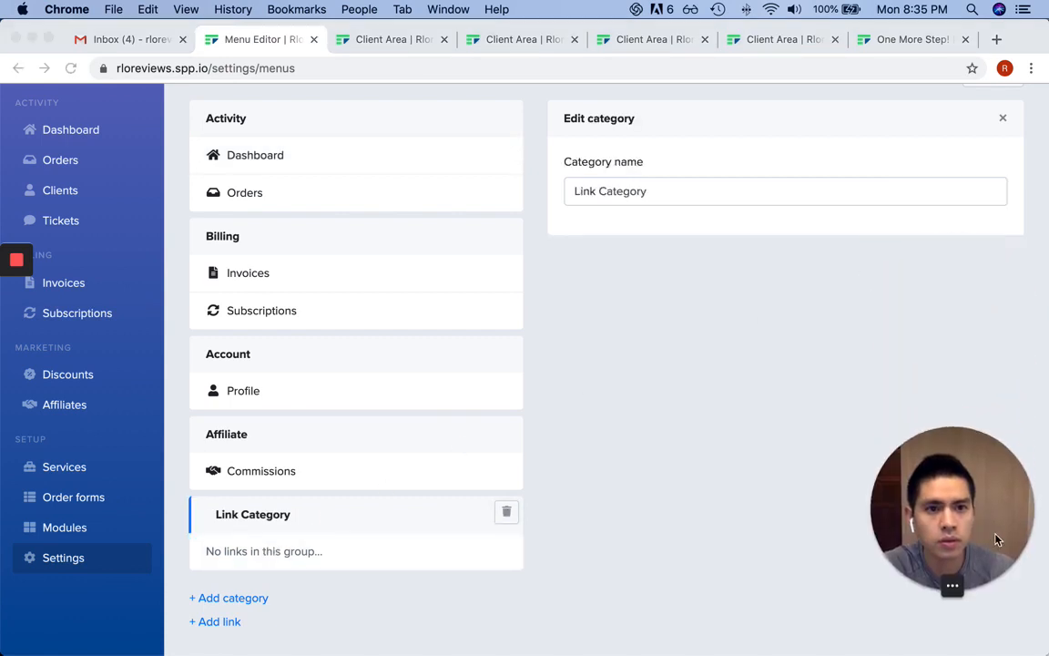
click(751, 196)
key(super+a)
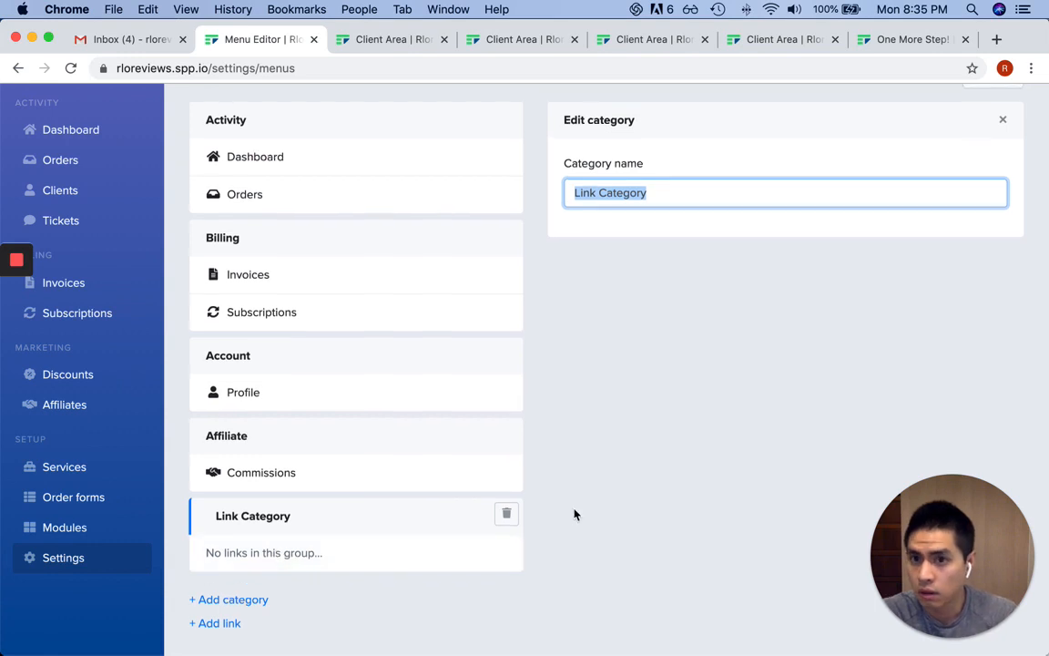
scroll(575, 514, up, 2)
scroll(575, 514, up, 1)
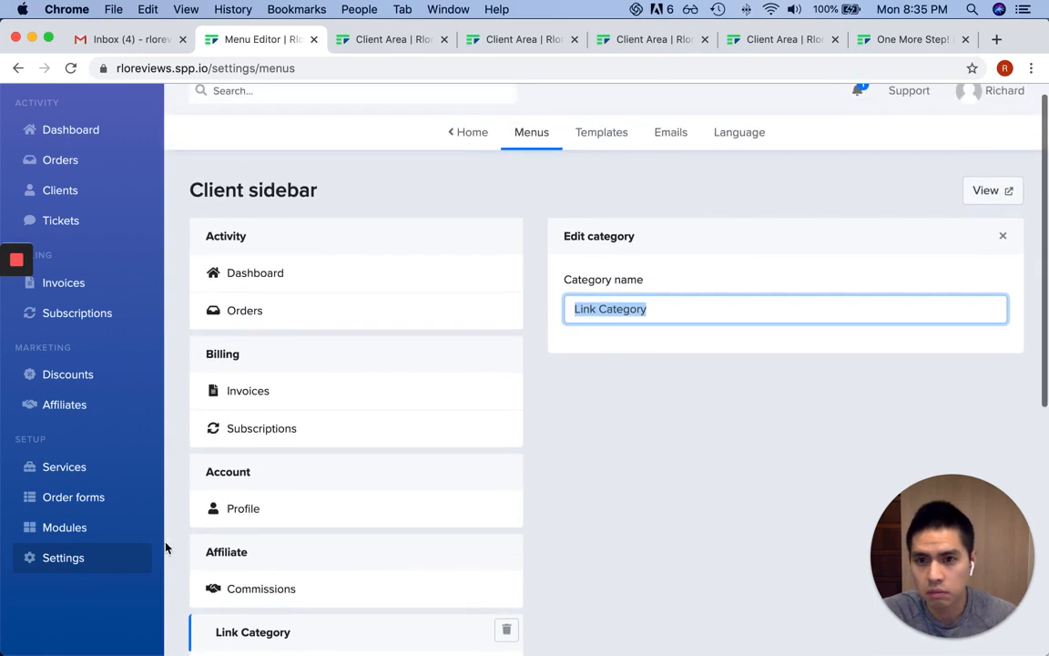
scroll(745, 432, down, 5)
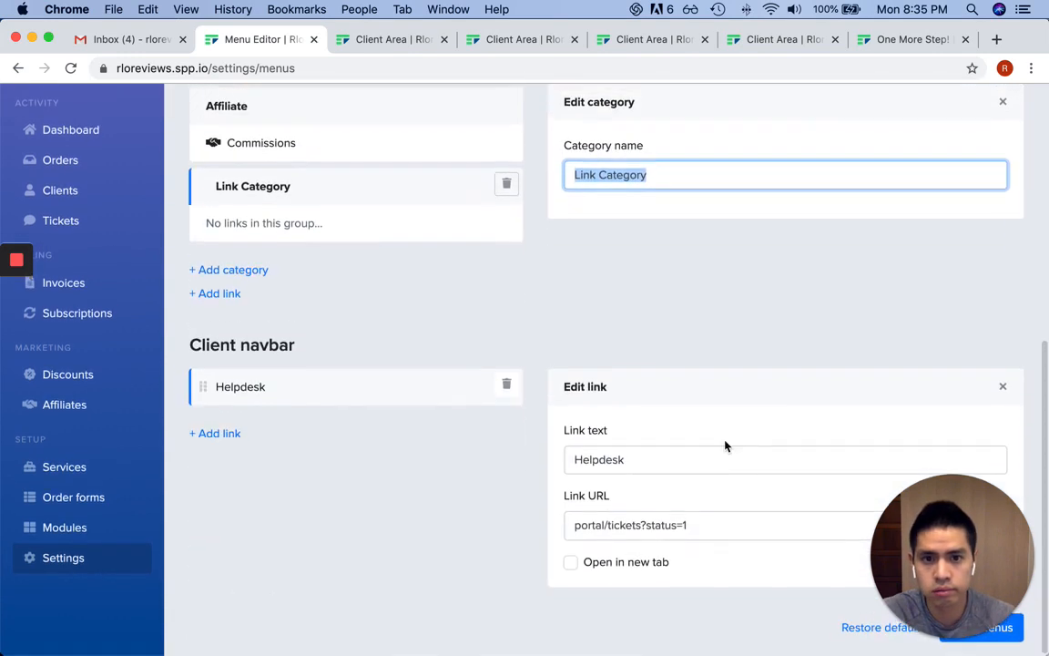
scroll(227, 299, up, 1)
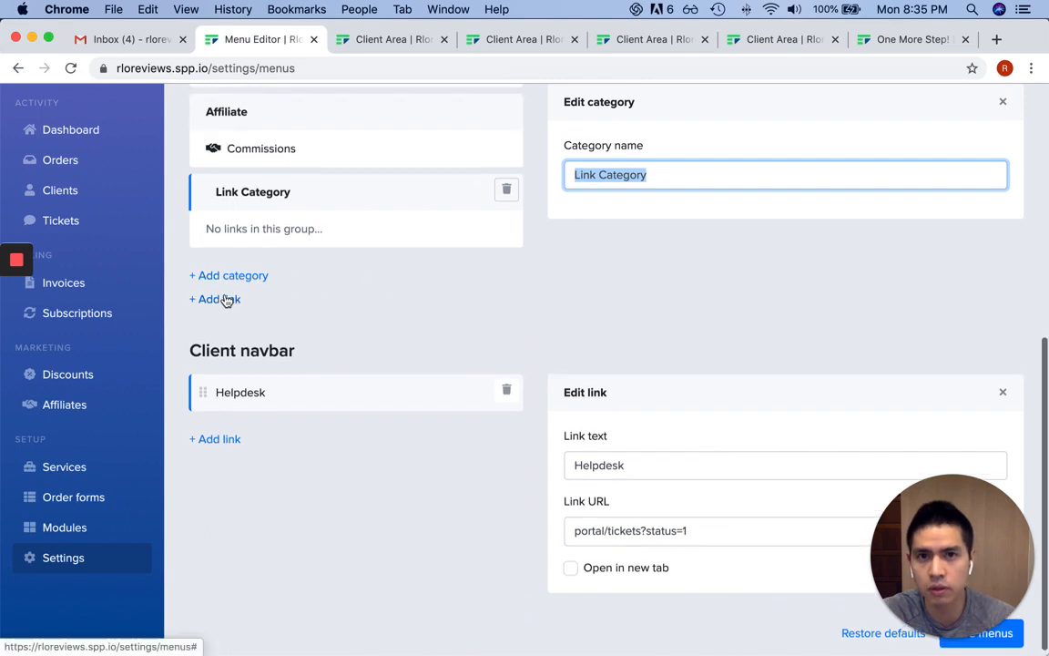
scroll(657, 340, up, 2)
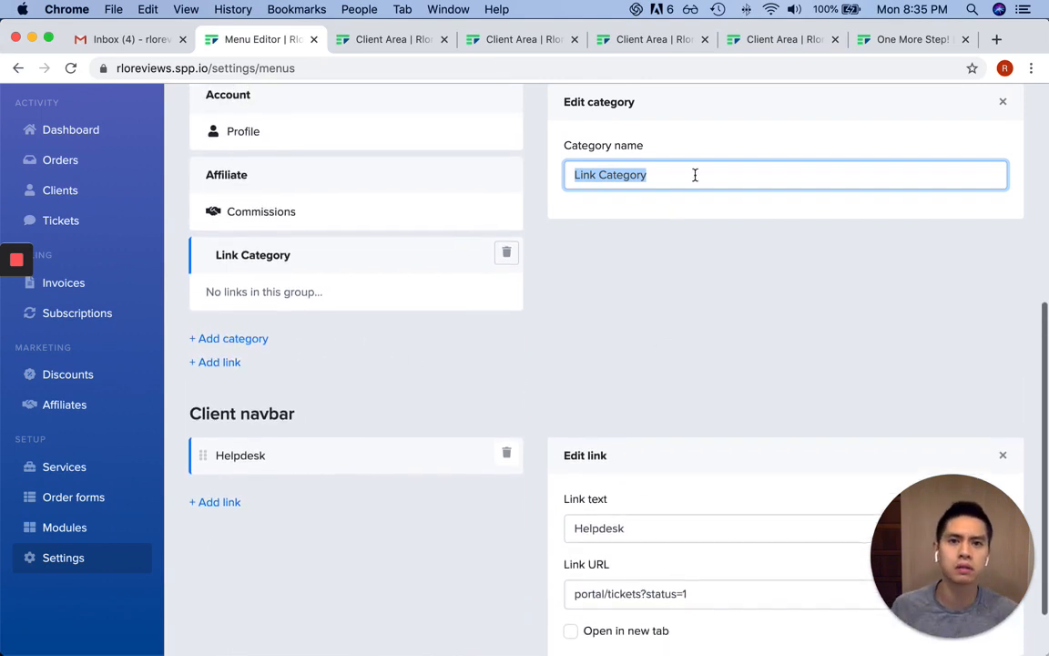
key(BackSpace)
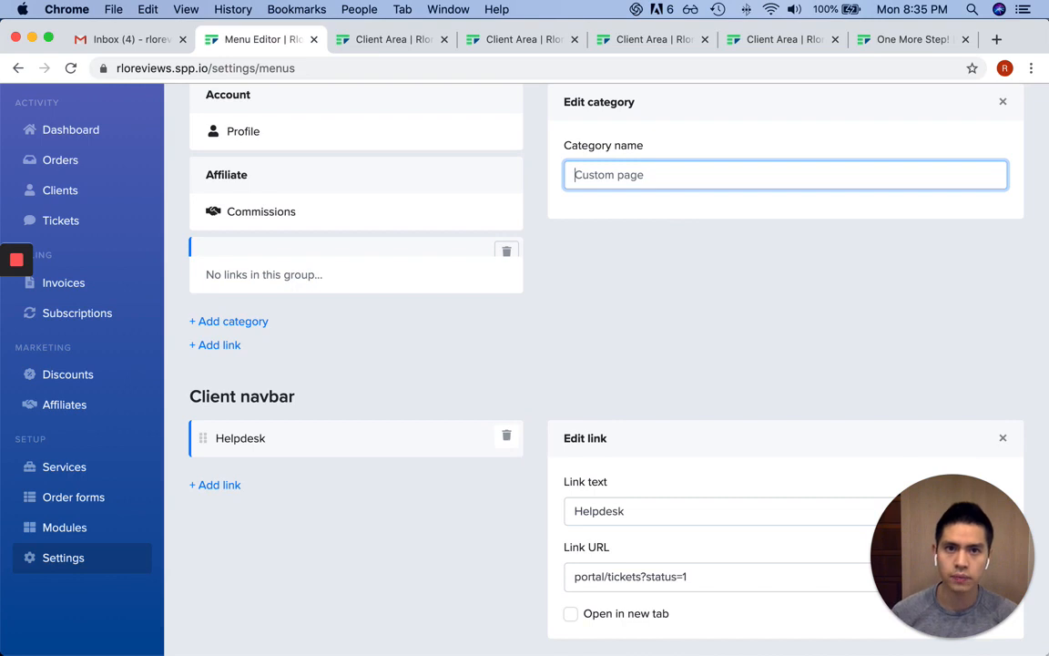
text(New Category)
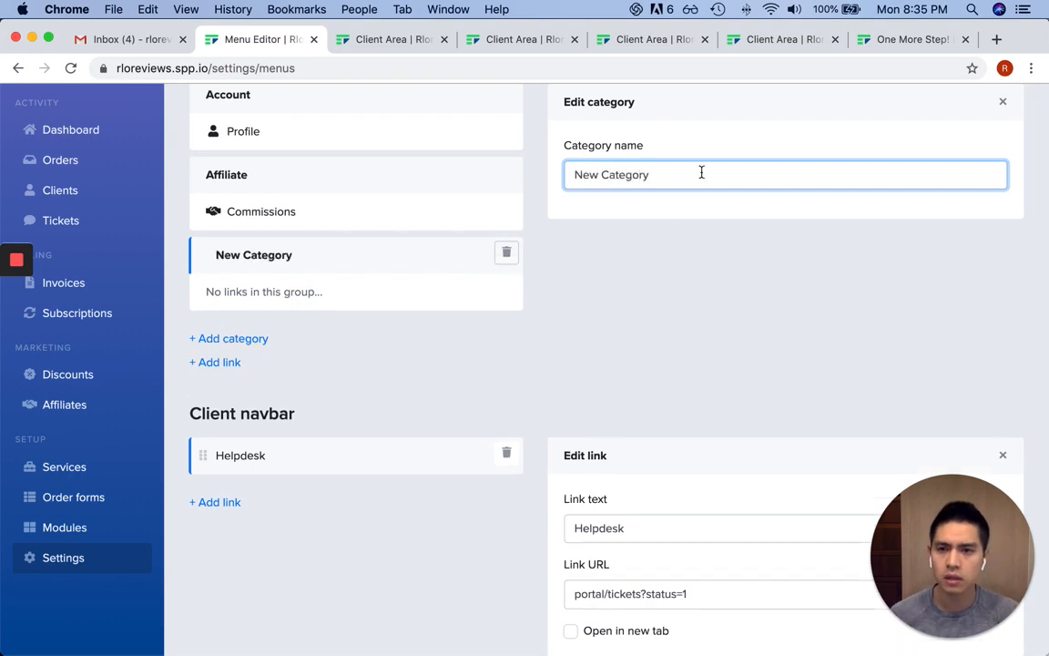
click(224, 362)
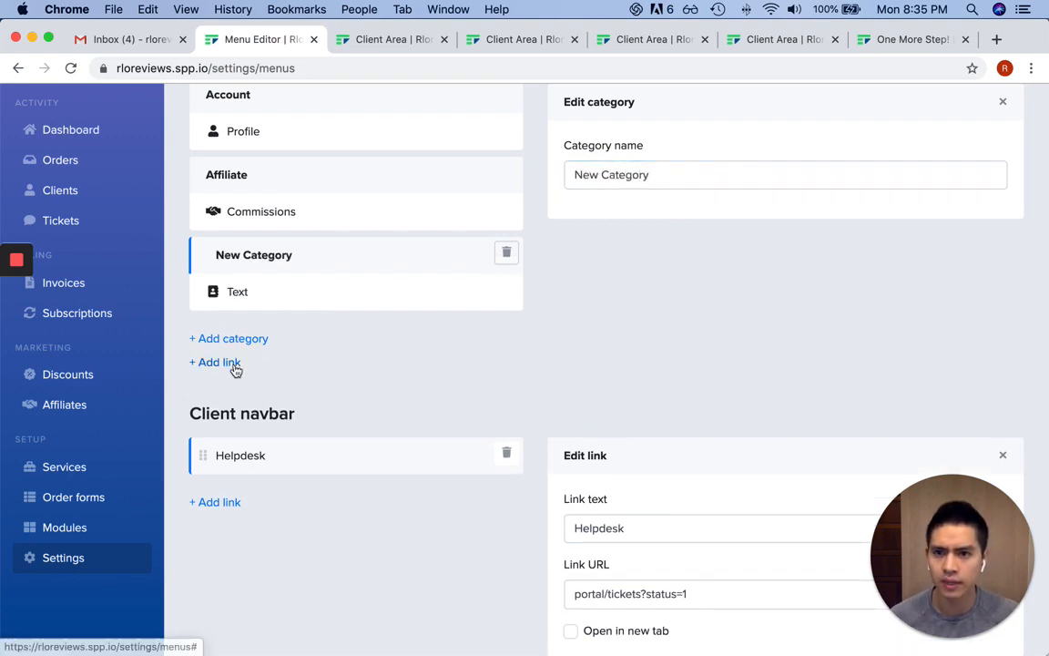
click(331, 300)
scroll(848, 345, up, 2)
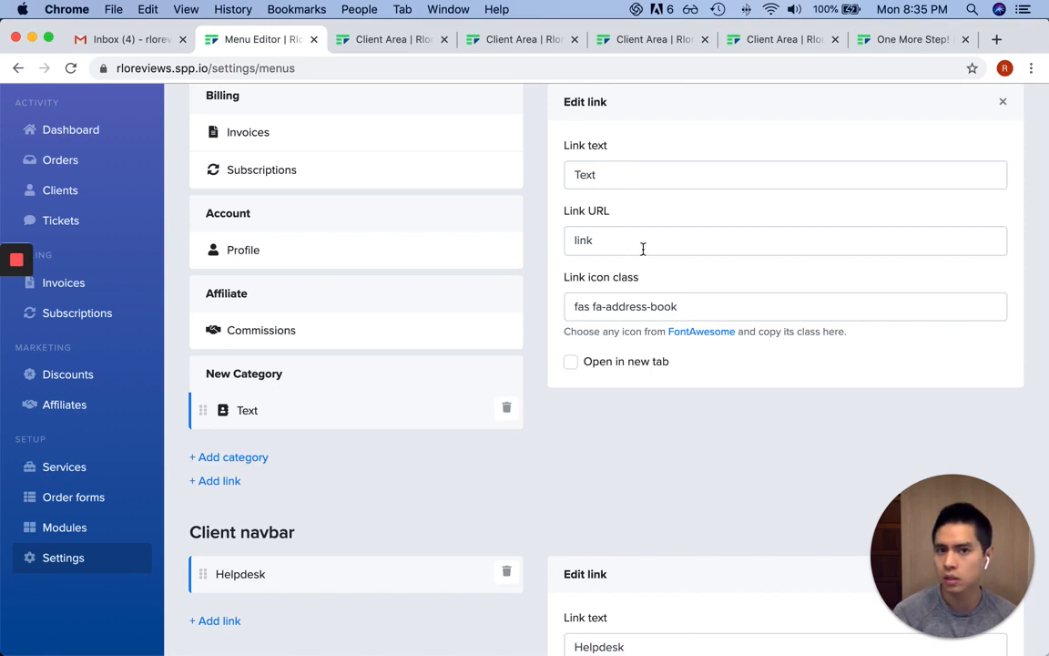
click(280, 334)
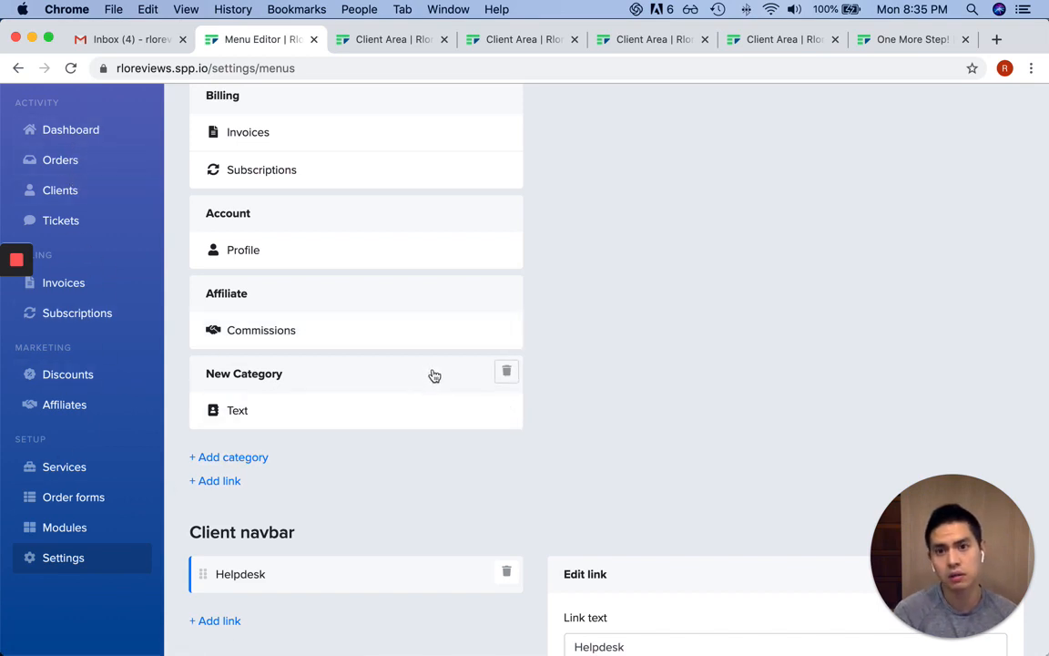
click(325, 412)
double_click(670, 173)
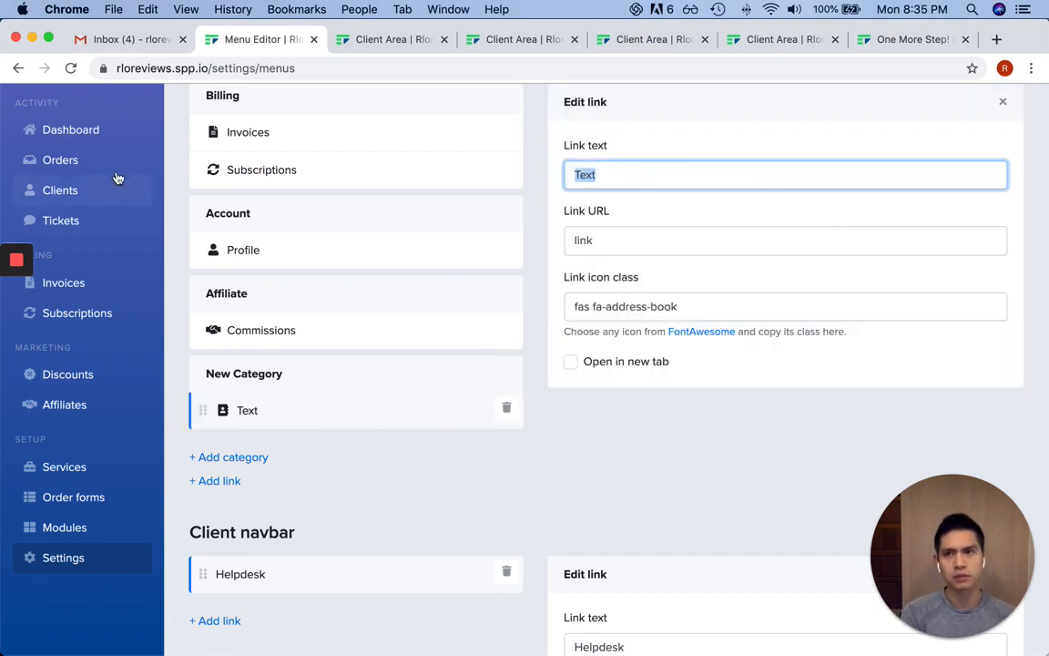
click(507, 408)
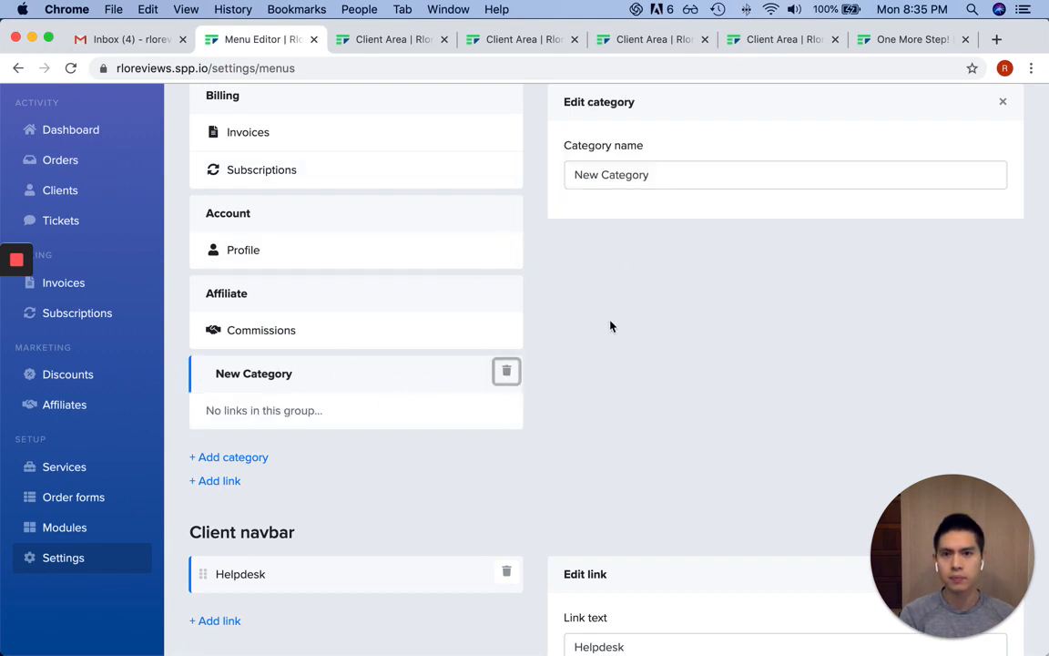
scroll(800, 368, down, 5)
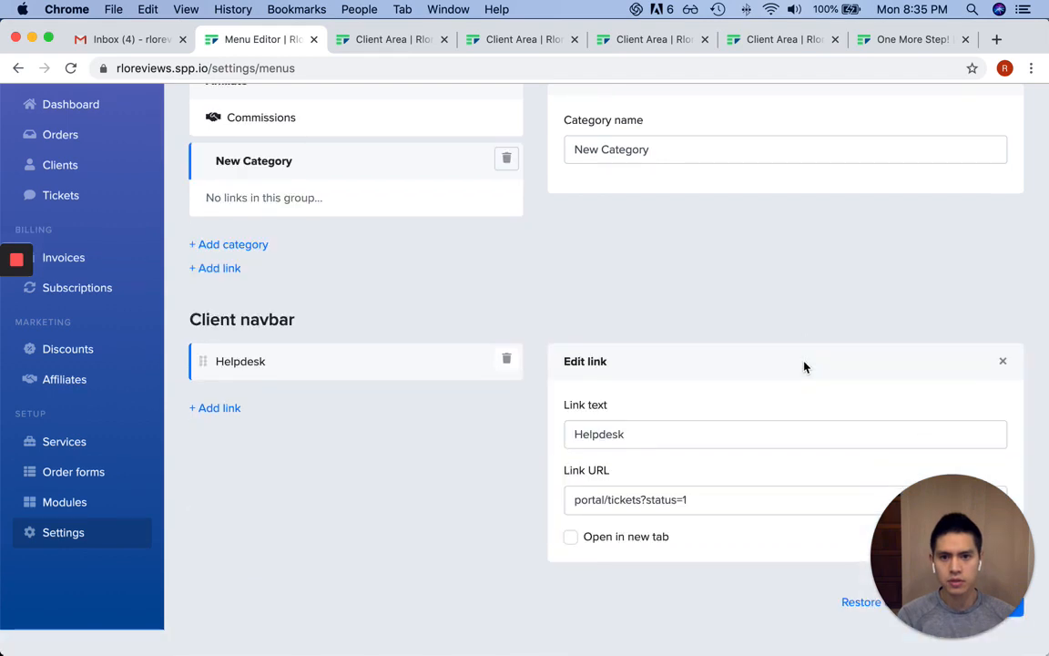
scroll(382, 511, up, 5)
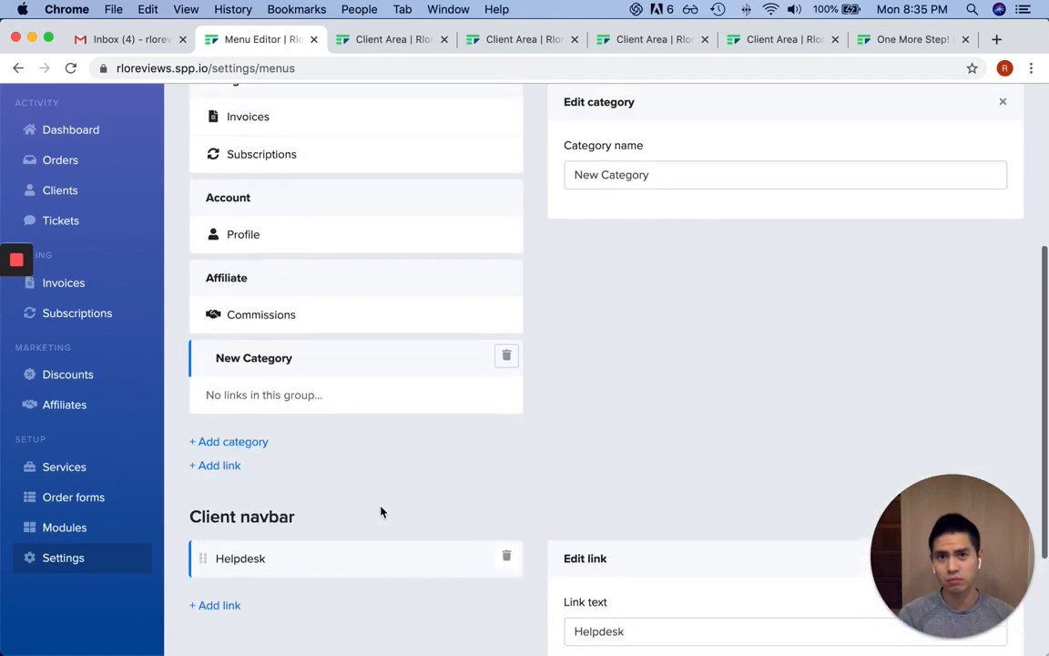
scroll(391, 513, down, 3)
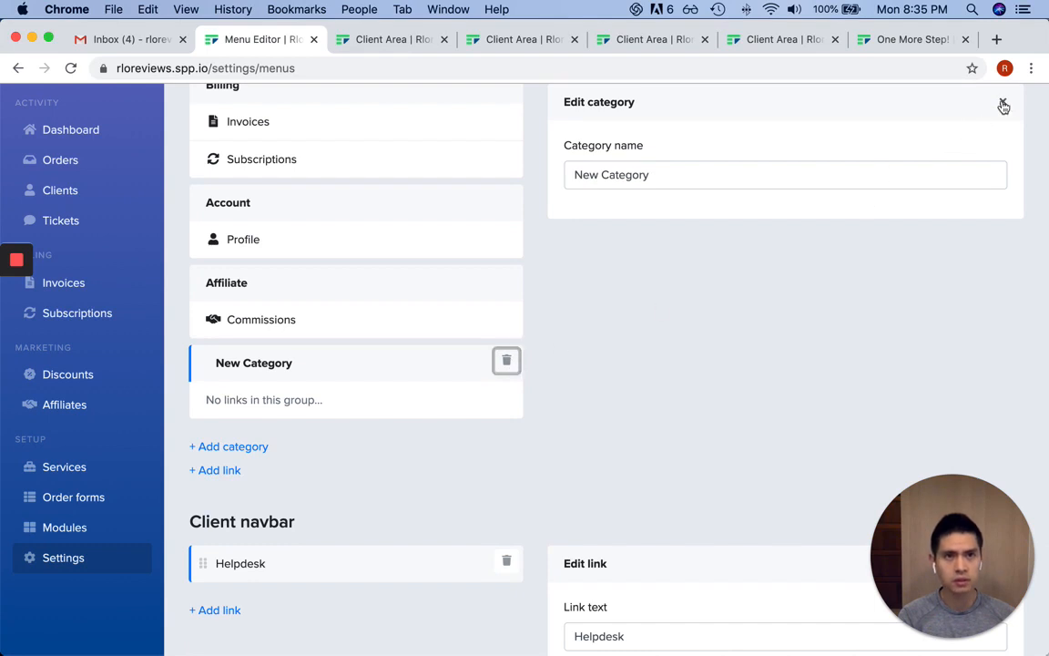
click(1003, 102)
In Templates, view the clients folder's form.html code, collapse the folder, and go to Emails
scroll(732, 324, down, 2)
scroll(733, 324, up, 5)
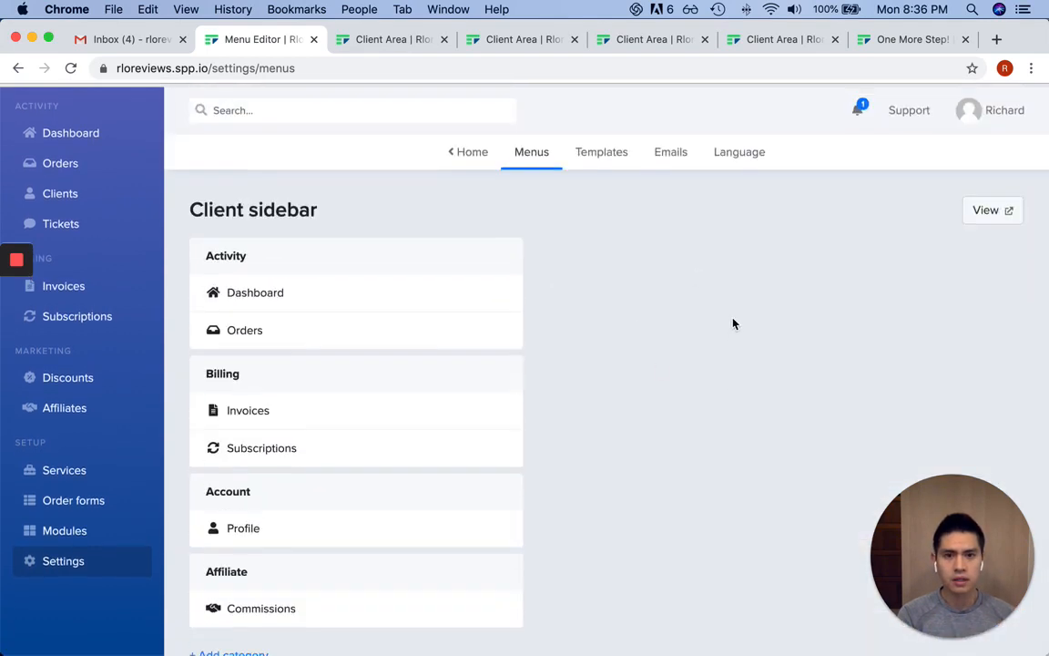
click(598, 152)
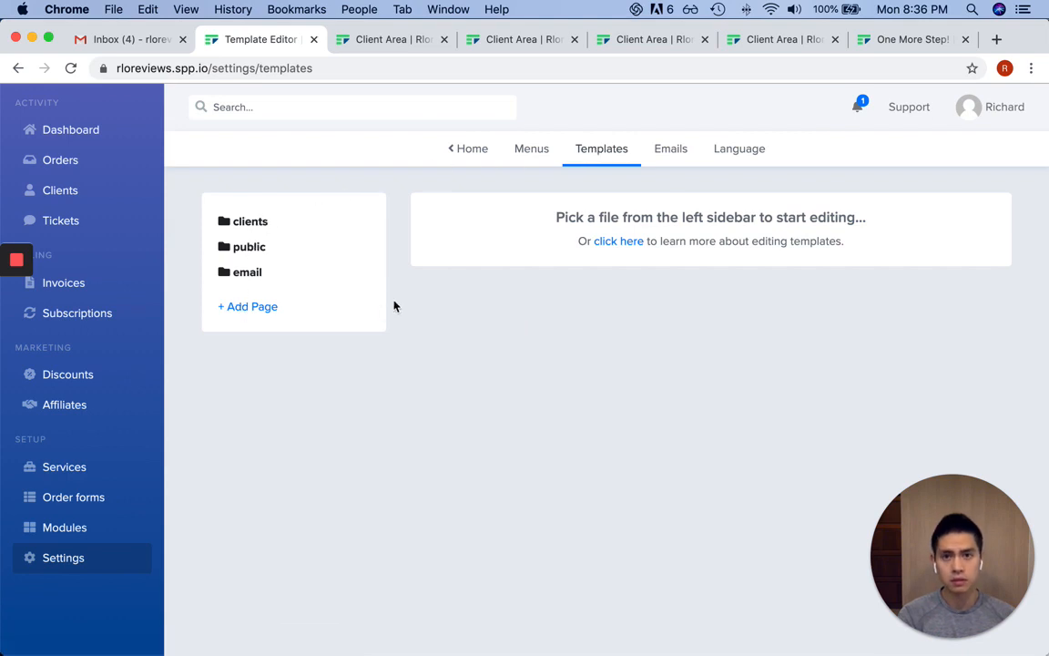
click(252, 222)
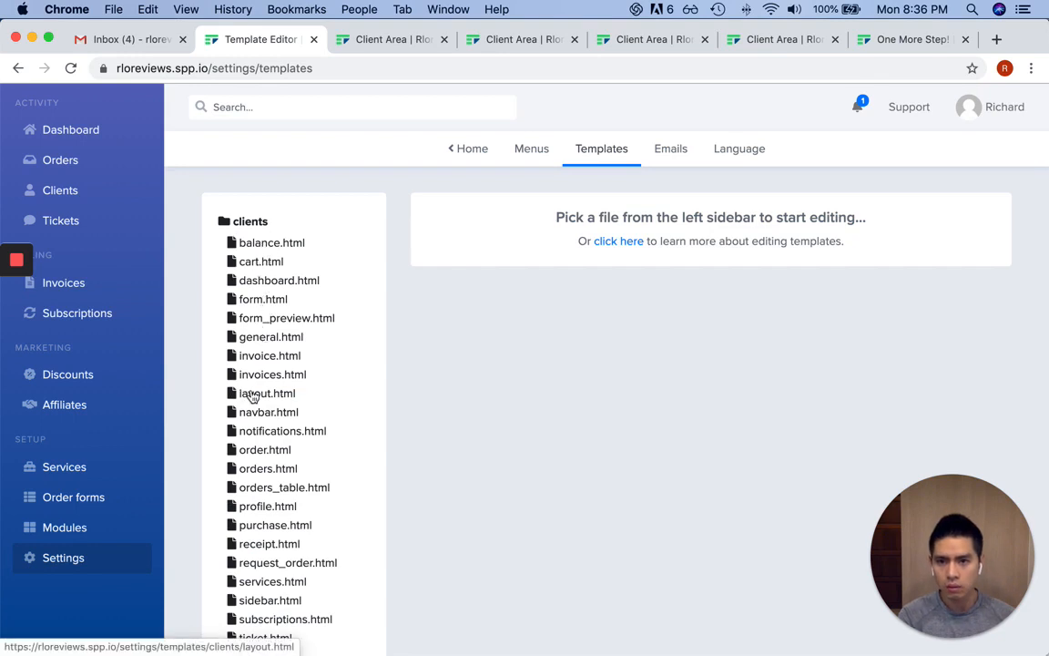
scroll(252, 396, down, 2)
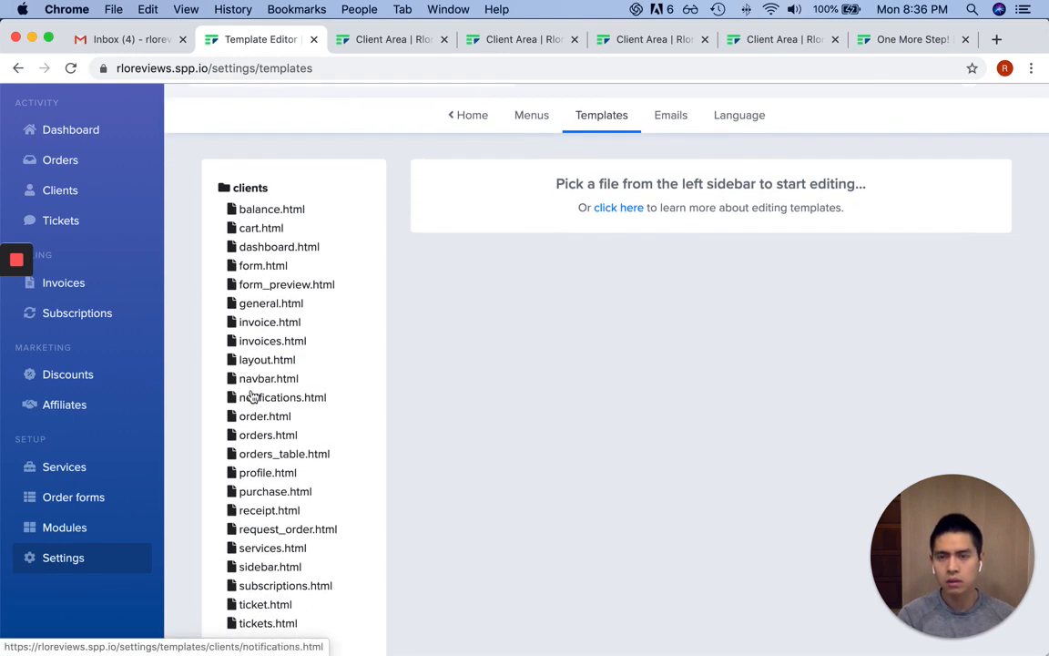
click(264, 267)
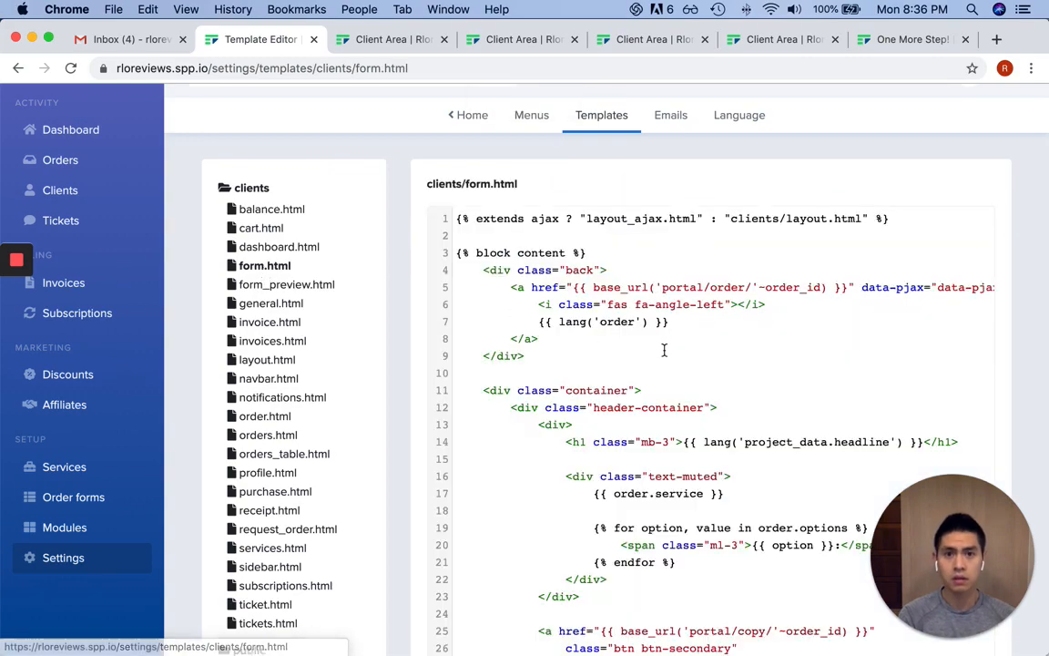
scroll(663, 346, down, 5)
scroll(665, 351, up, 5)
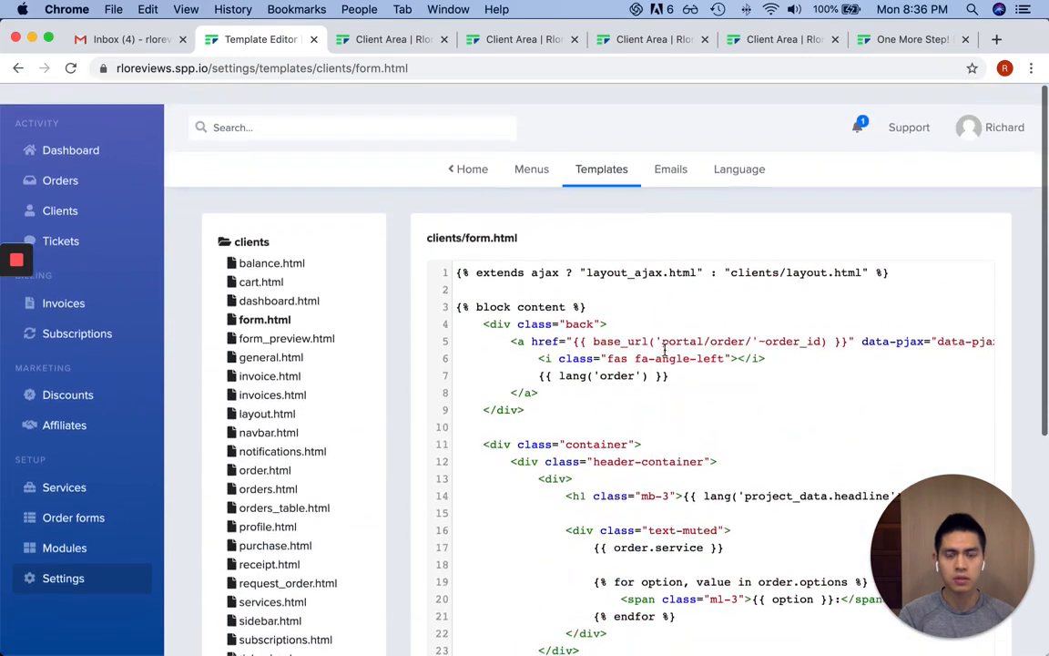
click(235, 224)
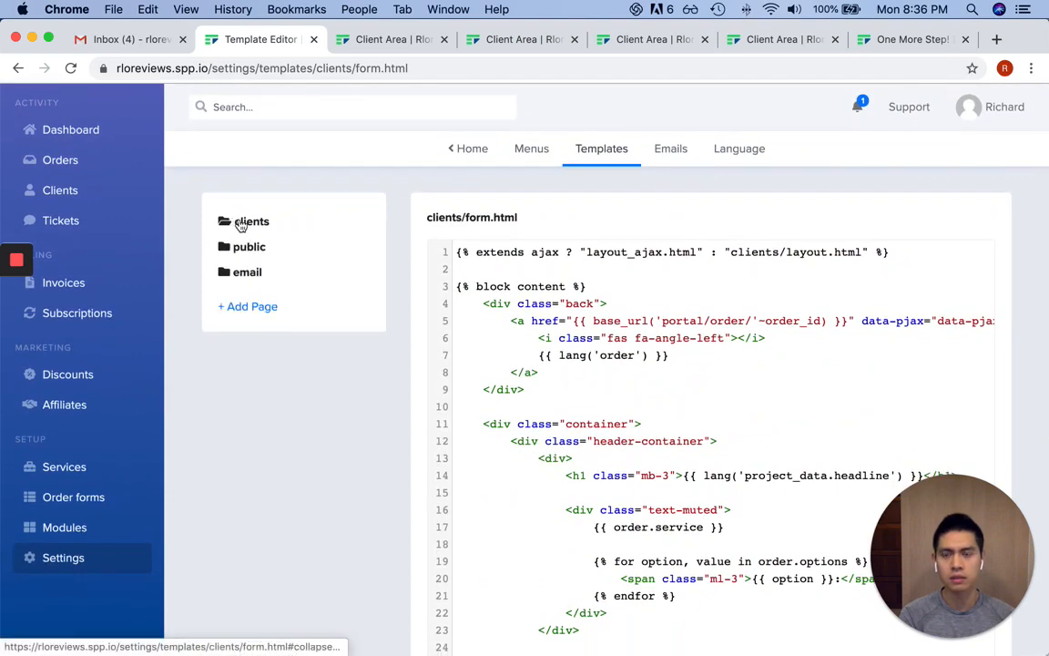
click(680, 155)
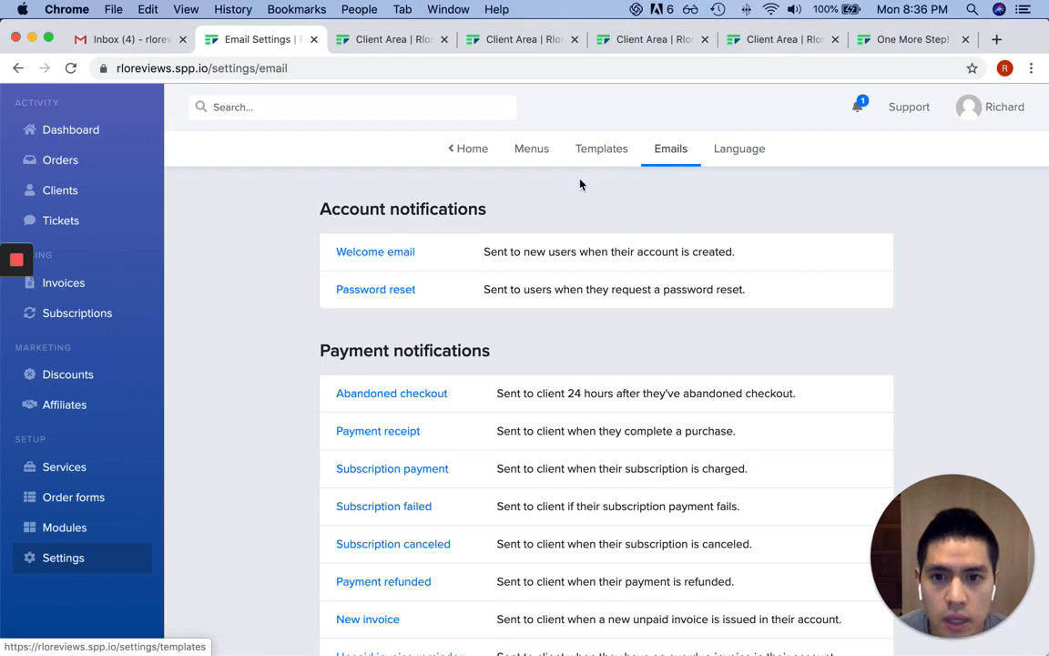
Scroll through the email notifications, then browse the Language lines for auth and validation messages
scroll(568, 214, down, 5)
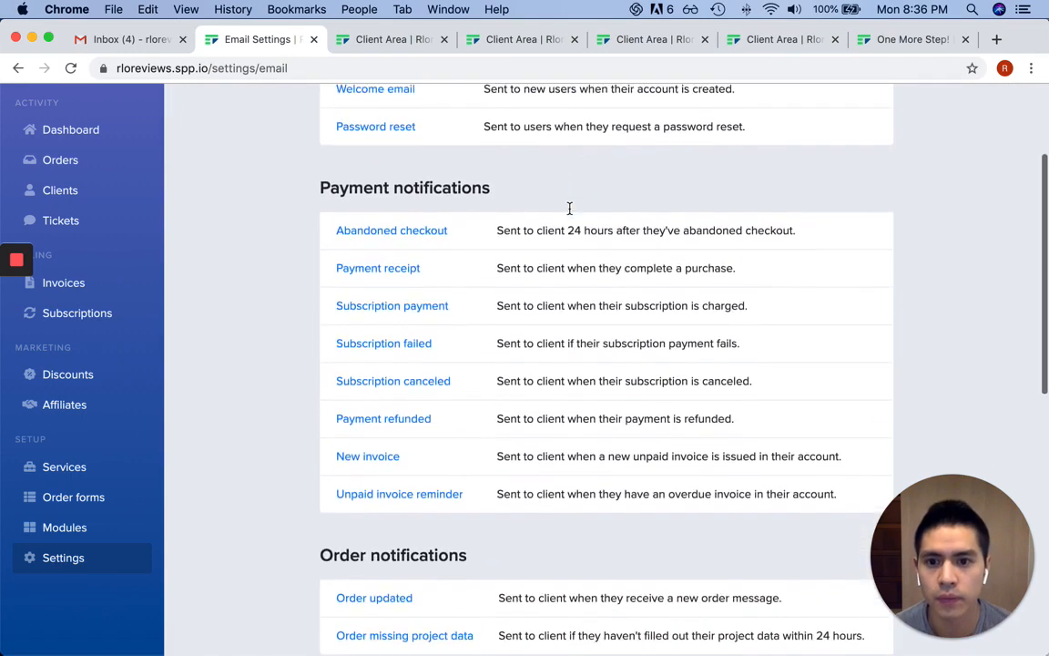
scroll(571, 213, down, 8)
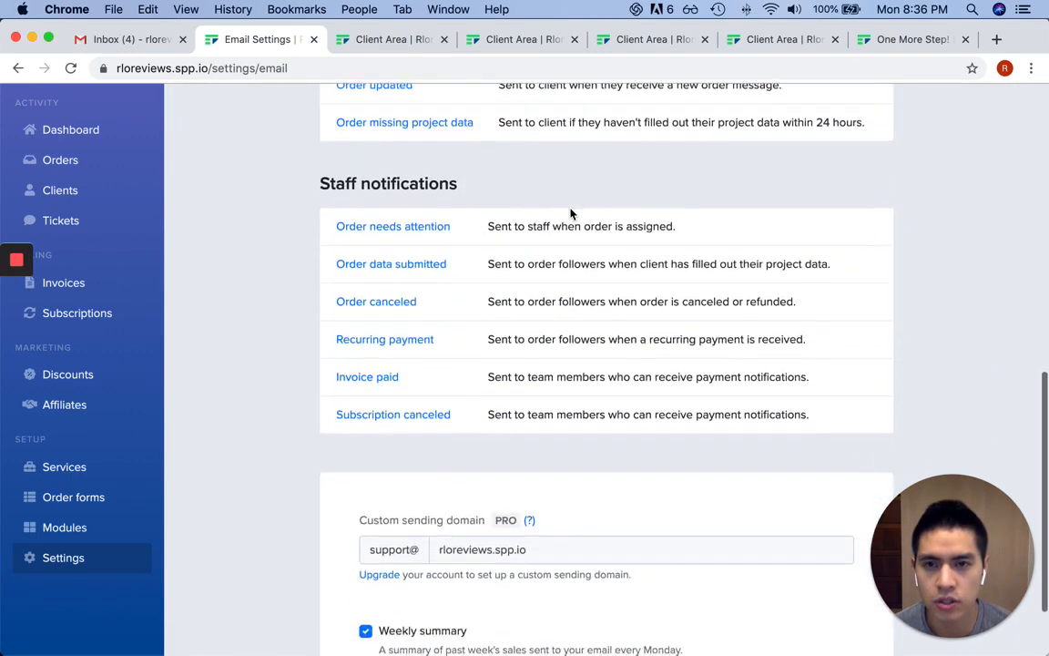
scroll(571, 213, up, 10)
click(736, 150)
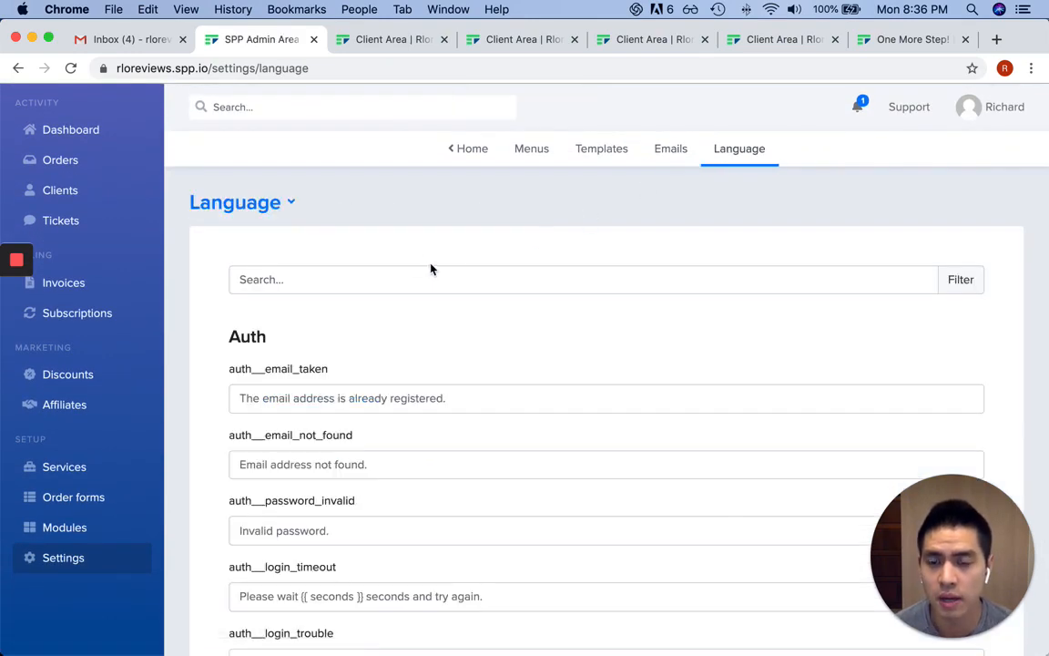
scroll(457, 261, down, 3)
scroll(458, 262, down, 20)
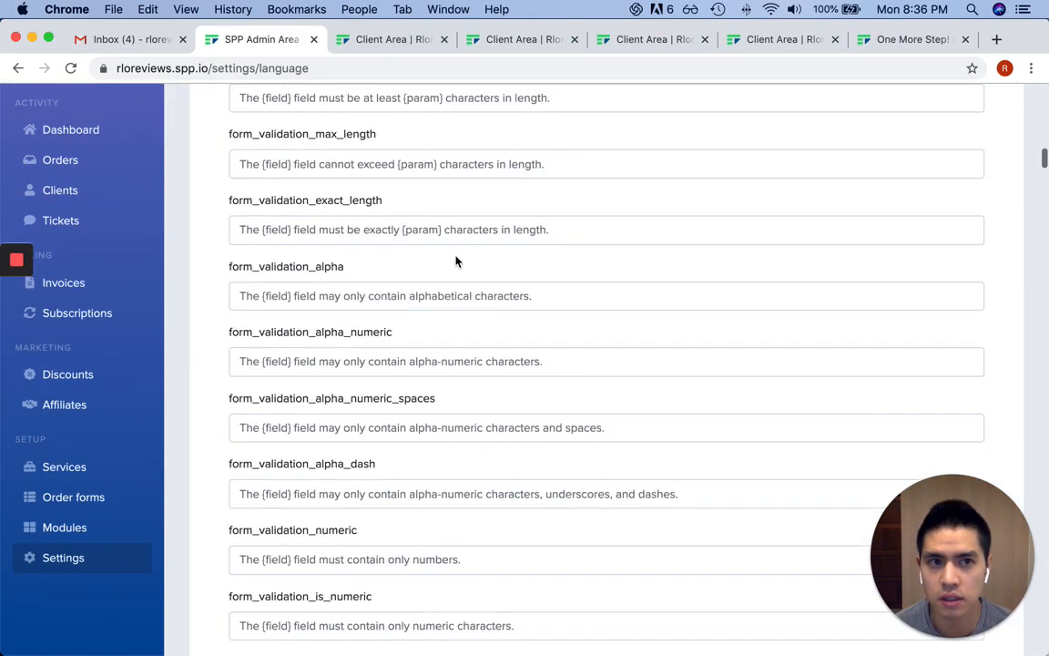
scroll(456, 263, down, 5)
scroll(457, 262, up, 20)
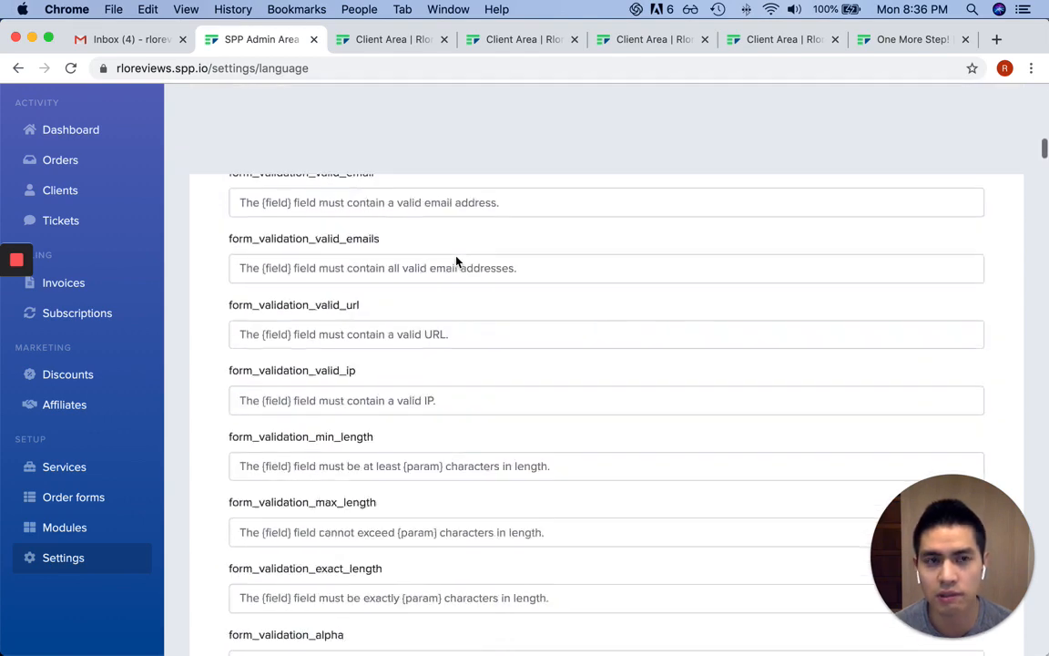
Search the settings for 'zapier', find no results, and return to the Dashboard
click(467, 148)
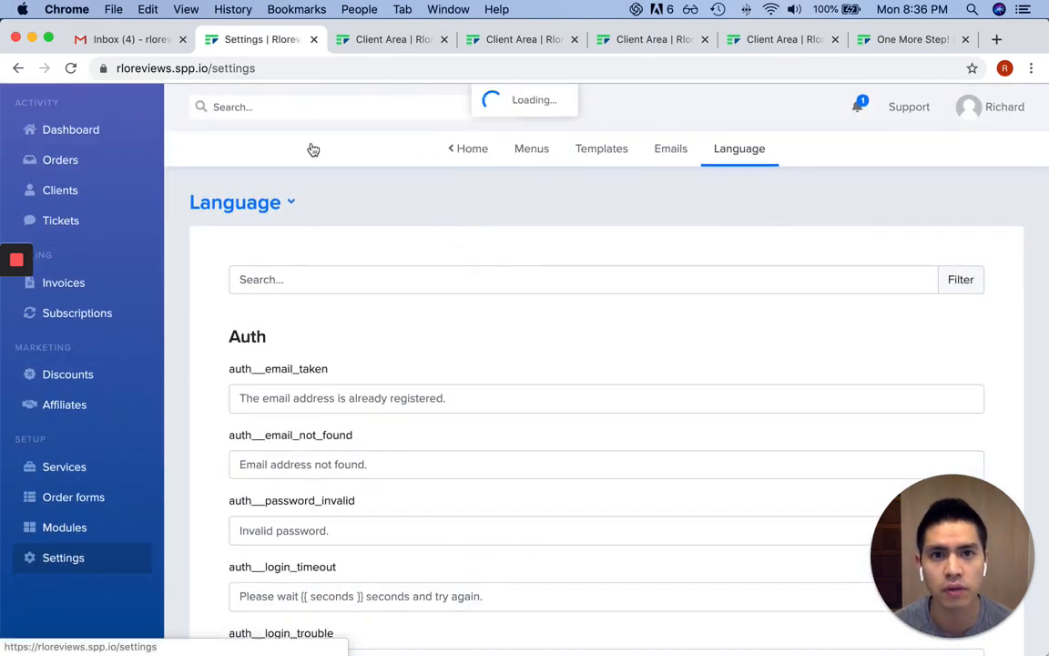
scroll(764, 209, down, 2)
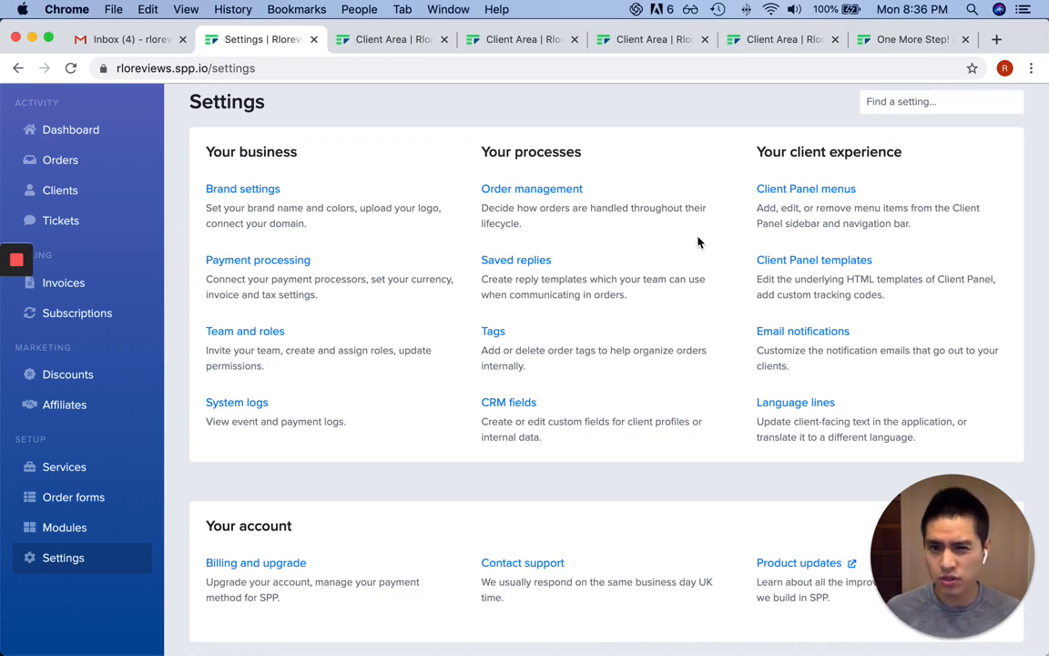
click(911, 101)
text(z)
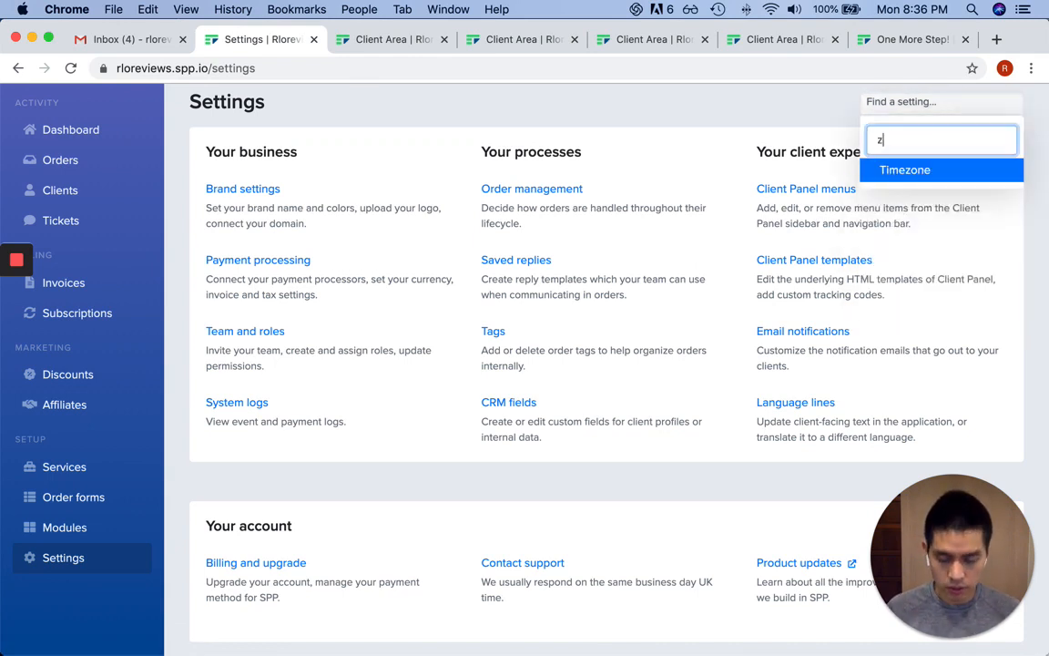
text(apier)
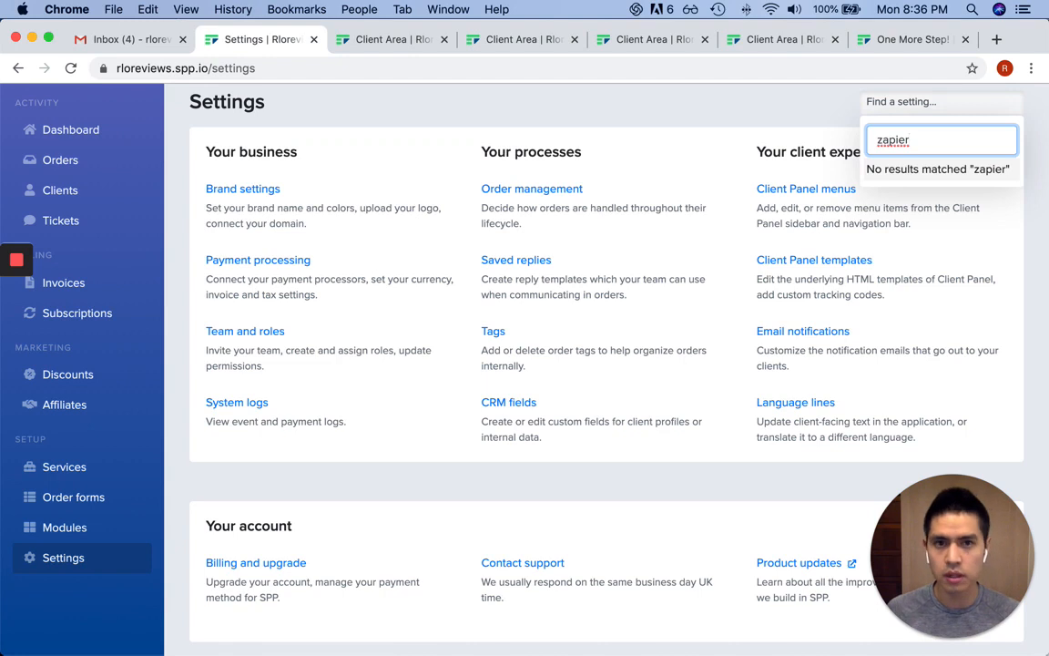
click(658, 110)
click(91, 137)
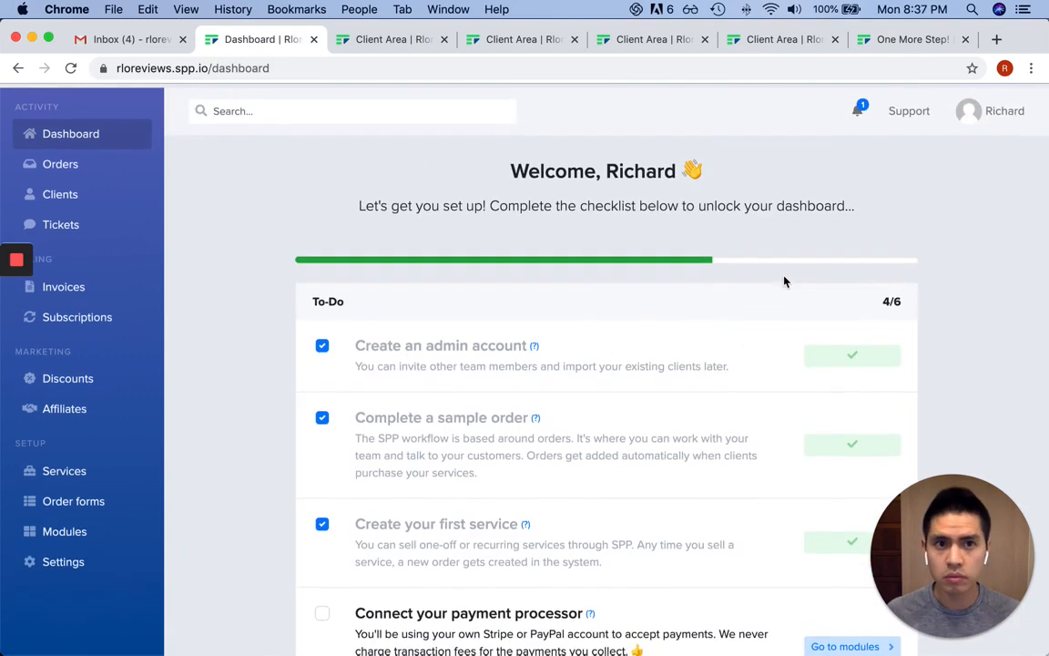
Search the Documentation help center for 'zapier' and open the article on connecting SPP with Zapier
click(913, 117)
click(874, 151)
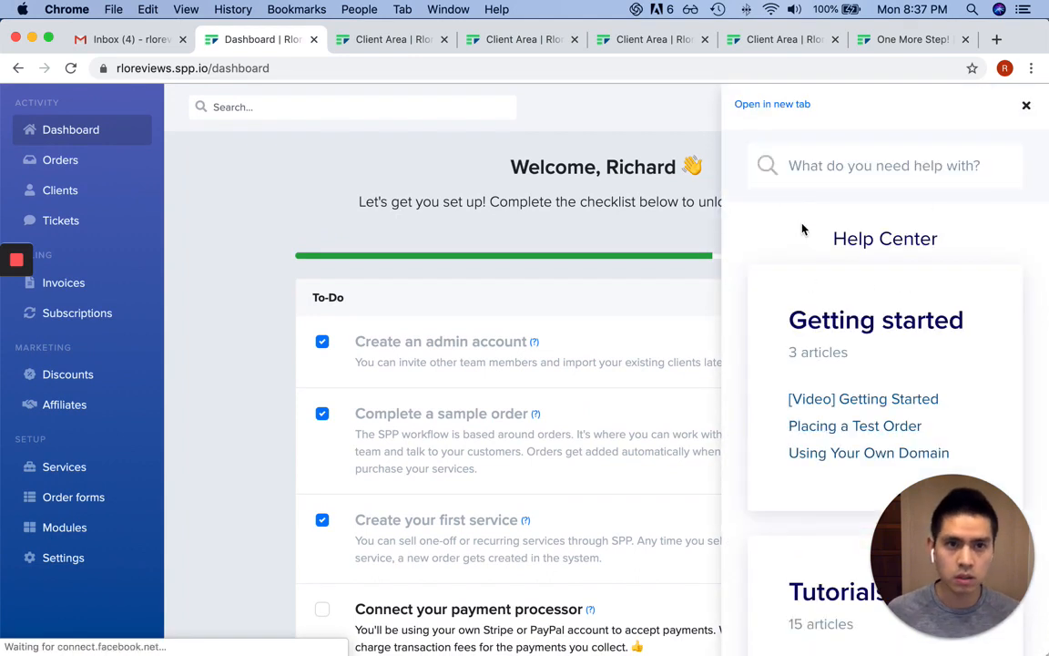
click(838, 168)
text(zapier)
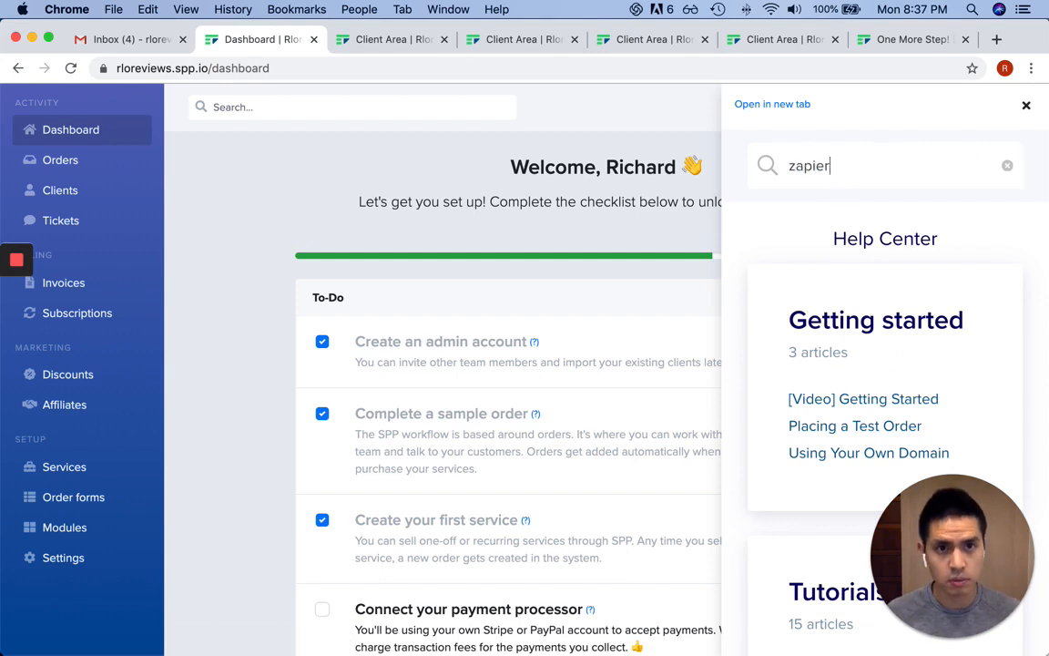
key(Return)
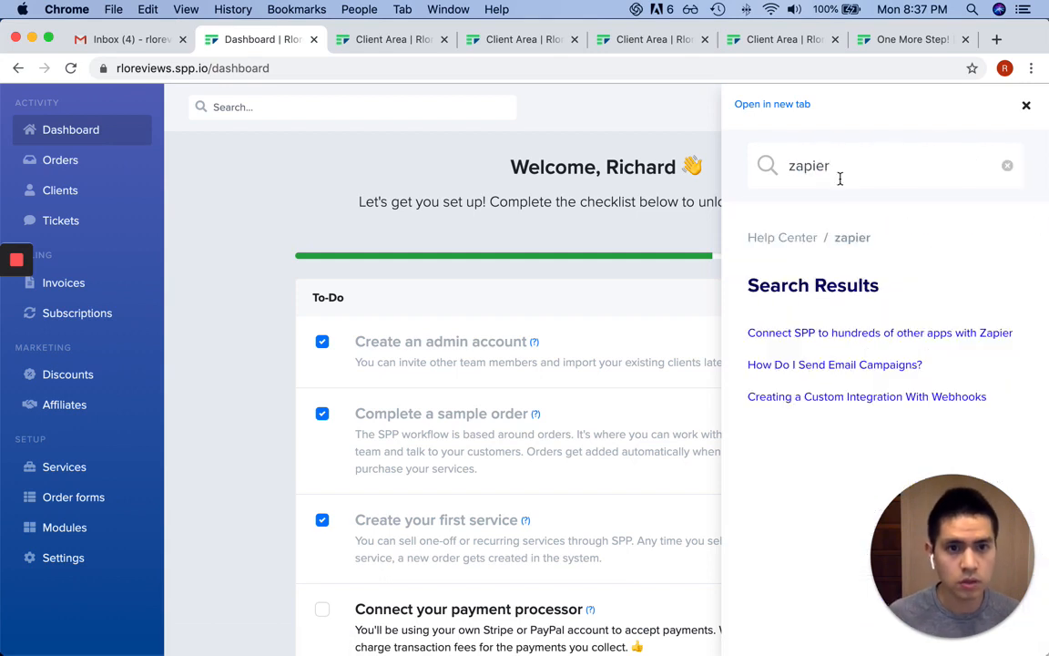
click(881, 334)
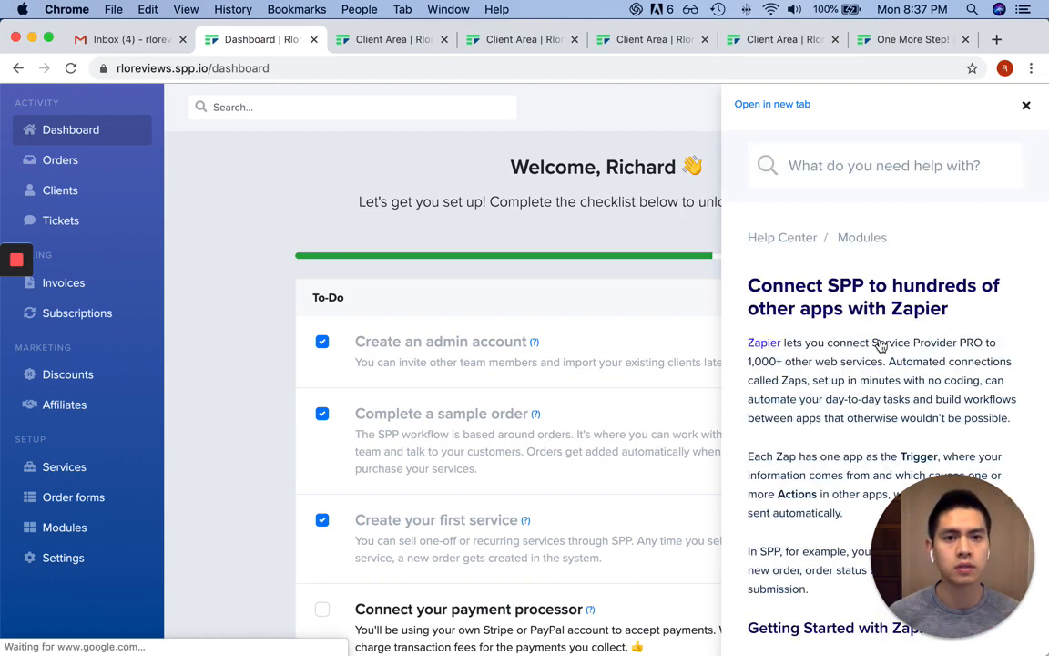
Read the article, highlighting the triggers-and-actions sentence, then follow the Service Provider PRO integrations link
scroll(880, 345, down, 1)
scroll(881, 345, down, 1)
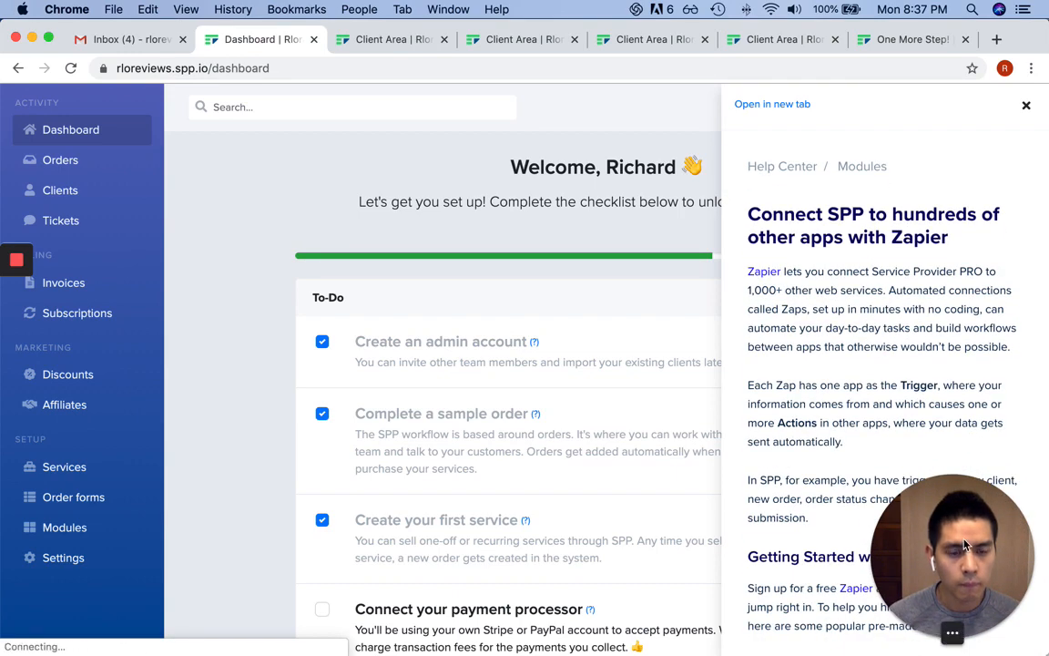
drag(936, 545, 80, 501)
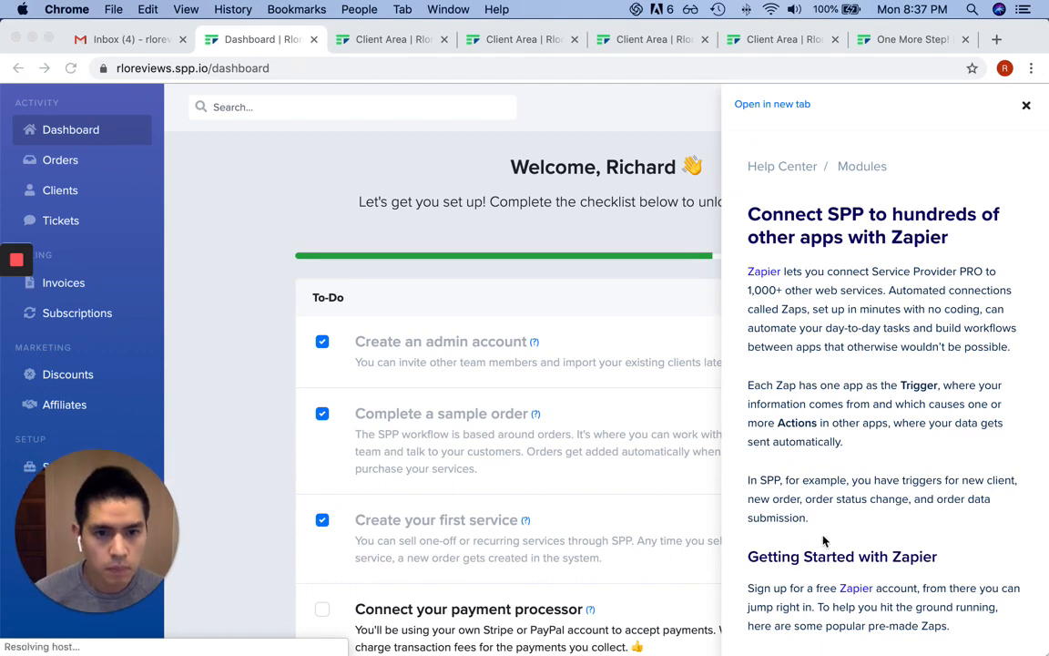
click(844, 485)
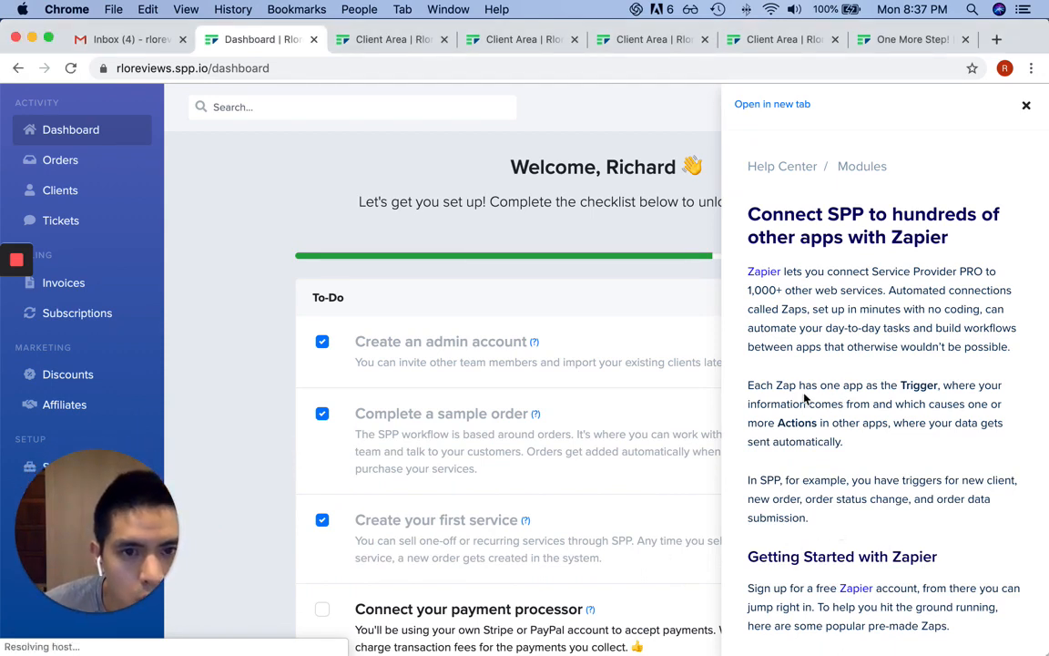
drag(790, 386, 793, 422)
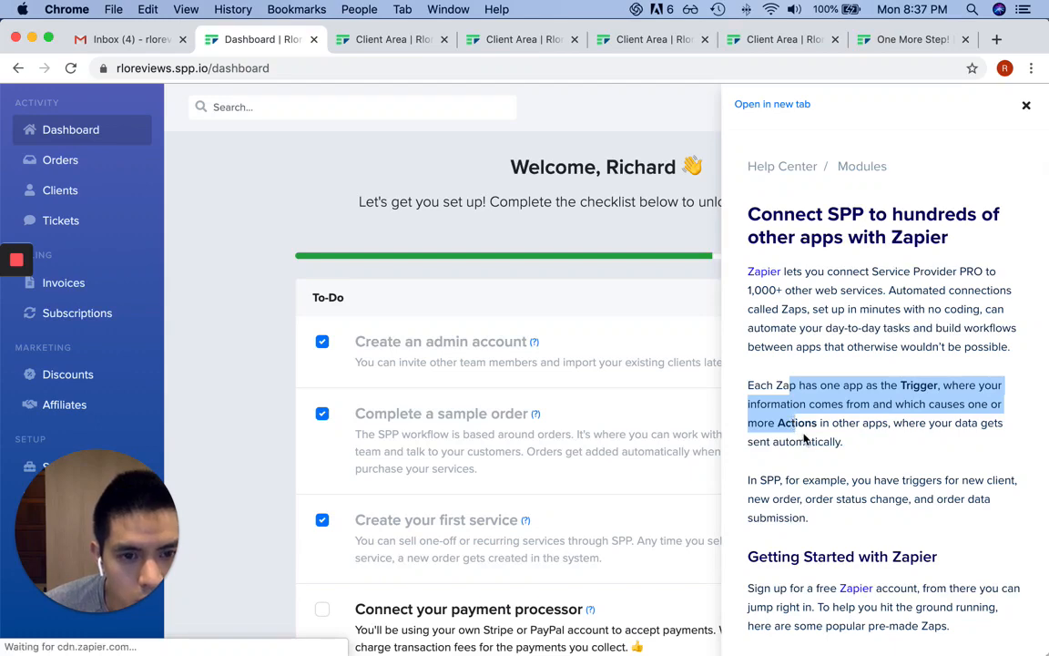
scroll(804, 439, down, 10)
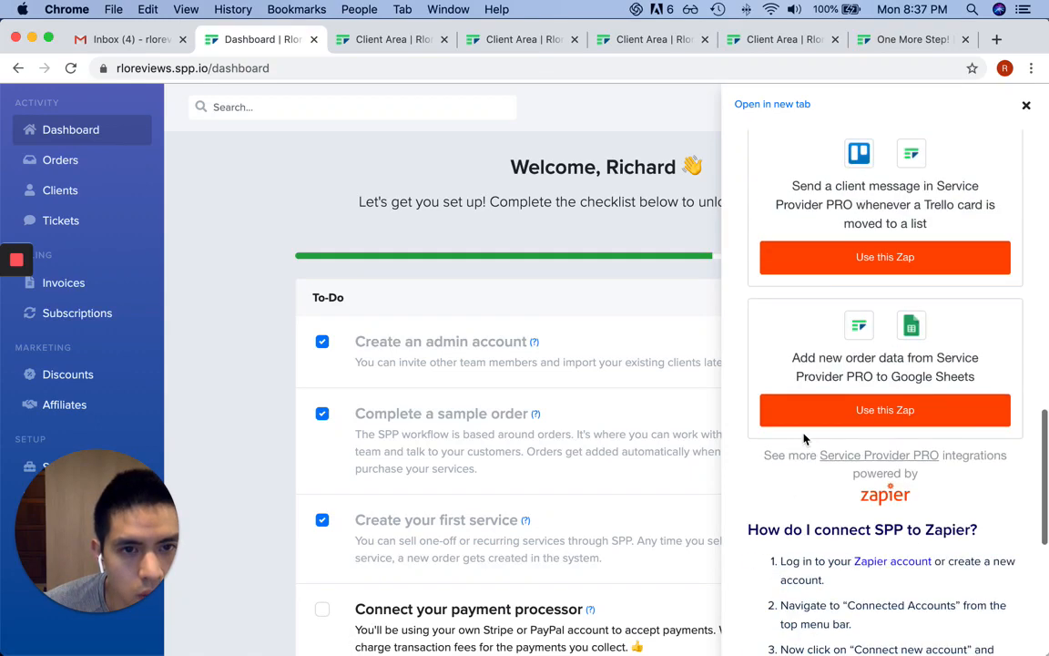
scroll(804, 440, down, 5)
scroll(804, 439, down, 3)
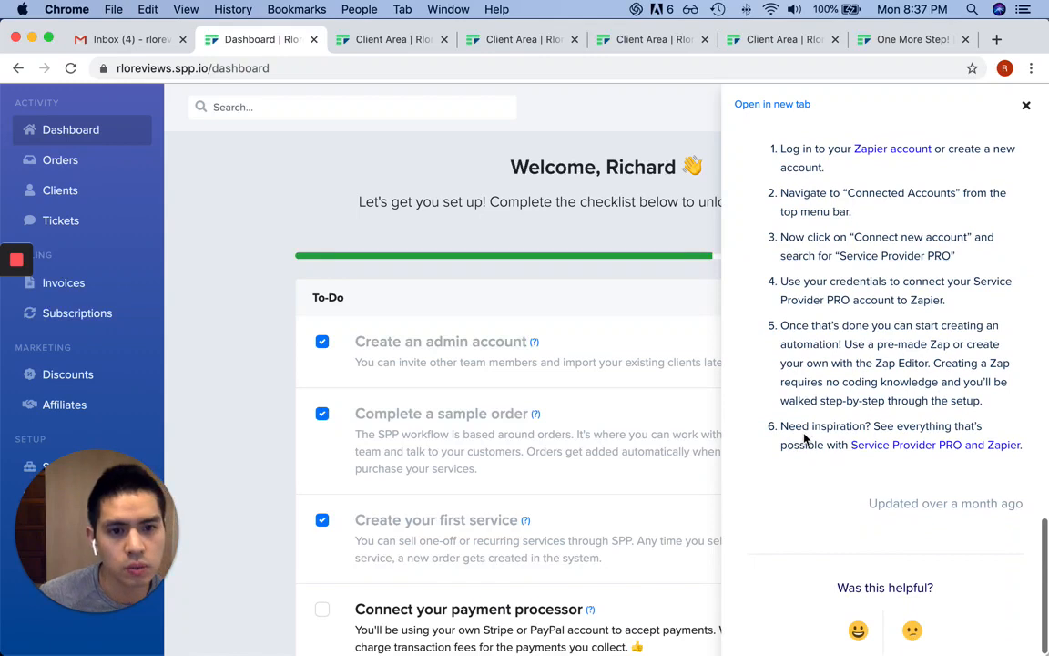
scroll(803, 439, down, 1)
scroll(804, 439, up, 3)
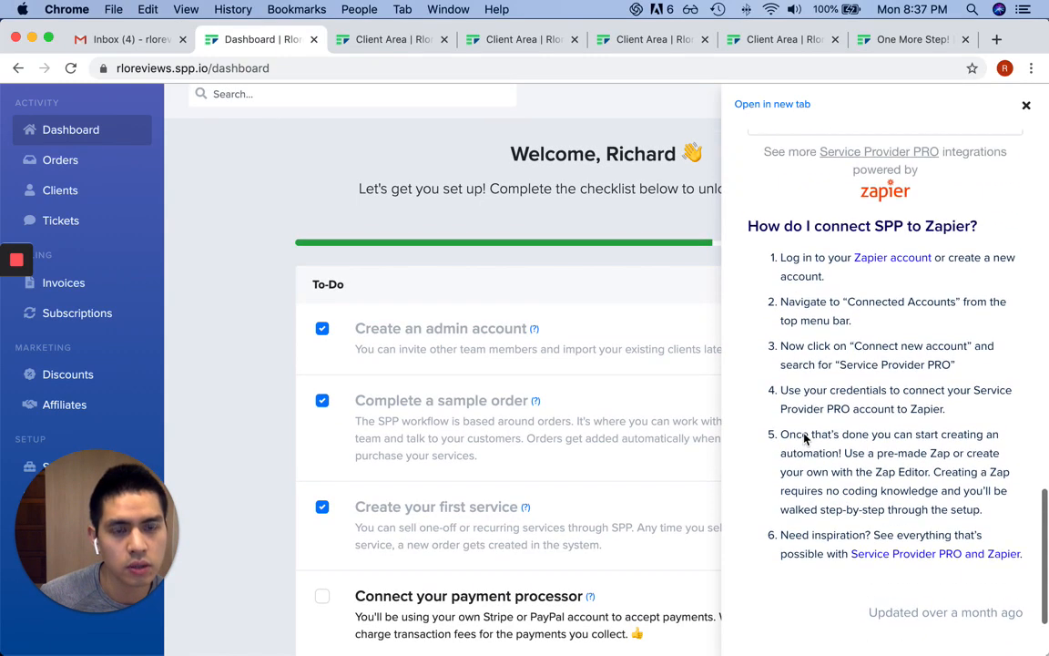
scroll(803, 439, up, 5)
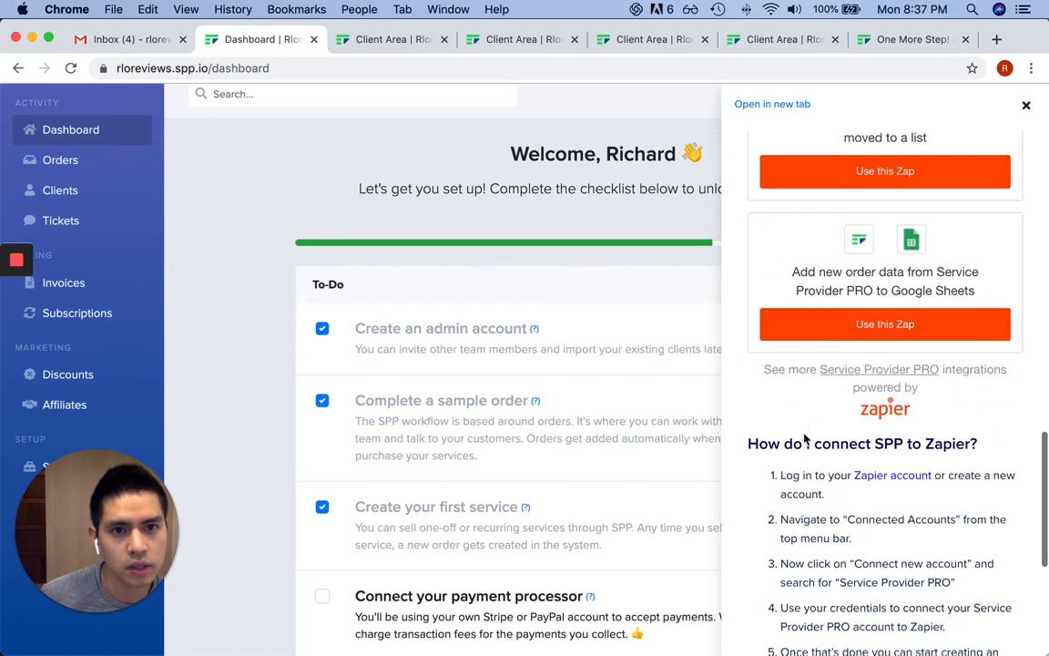
click(913, 376)
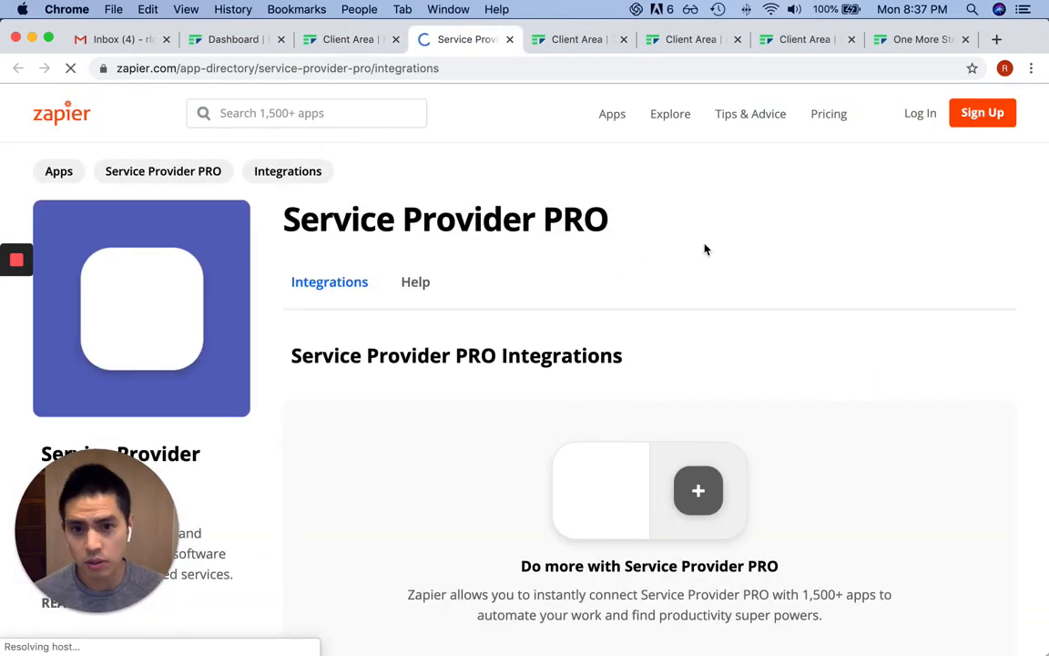
scroll(706, 248, down, 10)
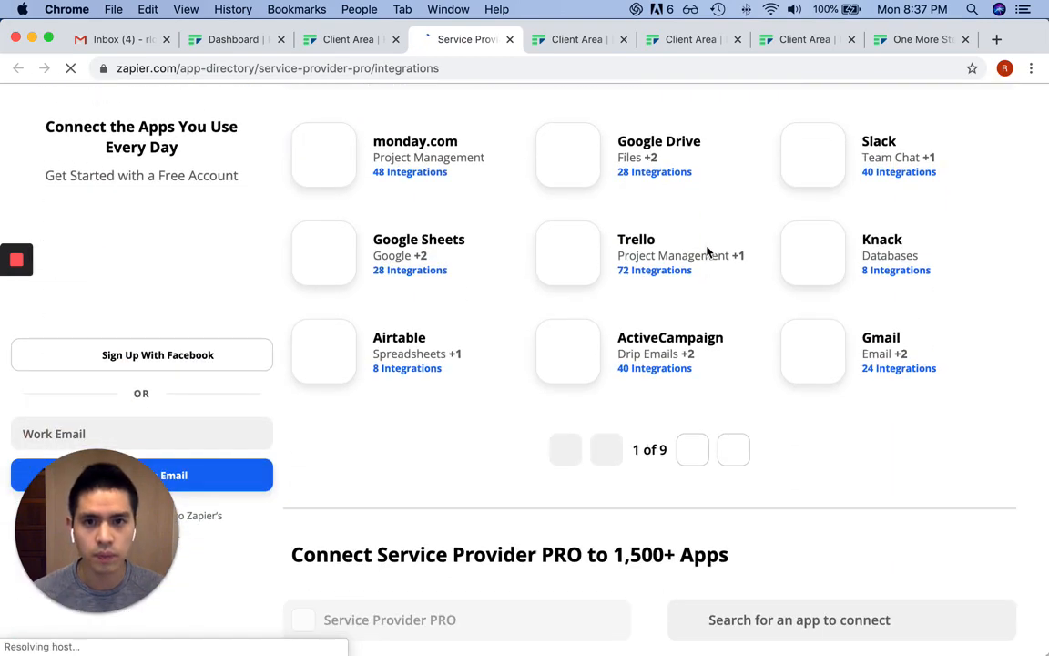
scroll(706, 248, down, 10)
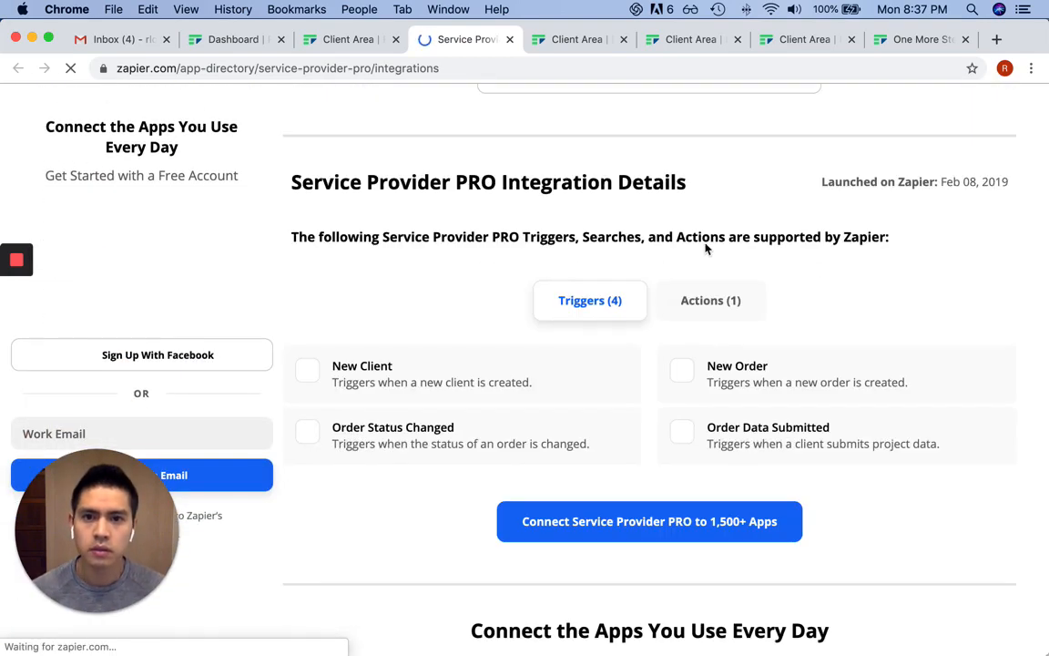
scroll(706, 249, down, 1)
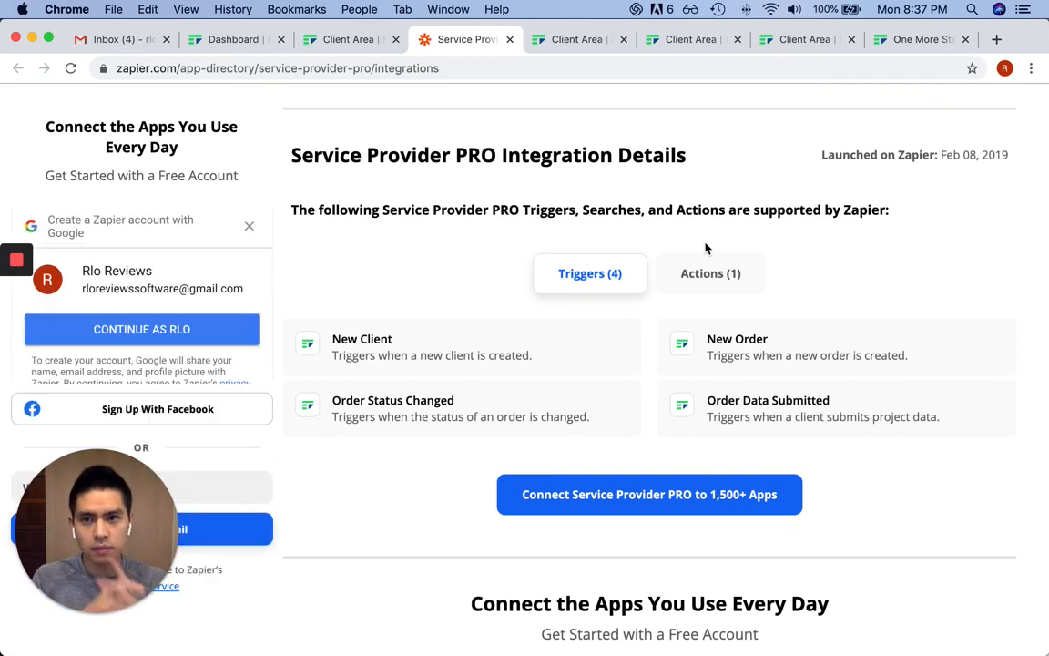
click(249, 226)
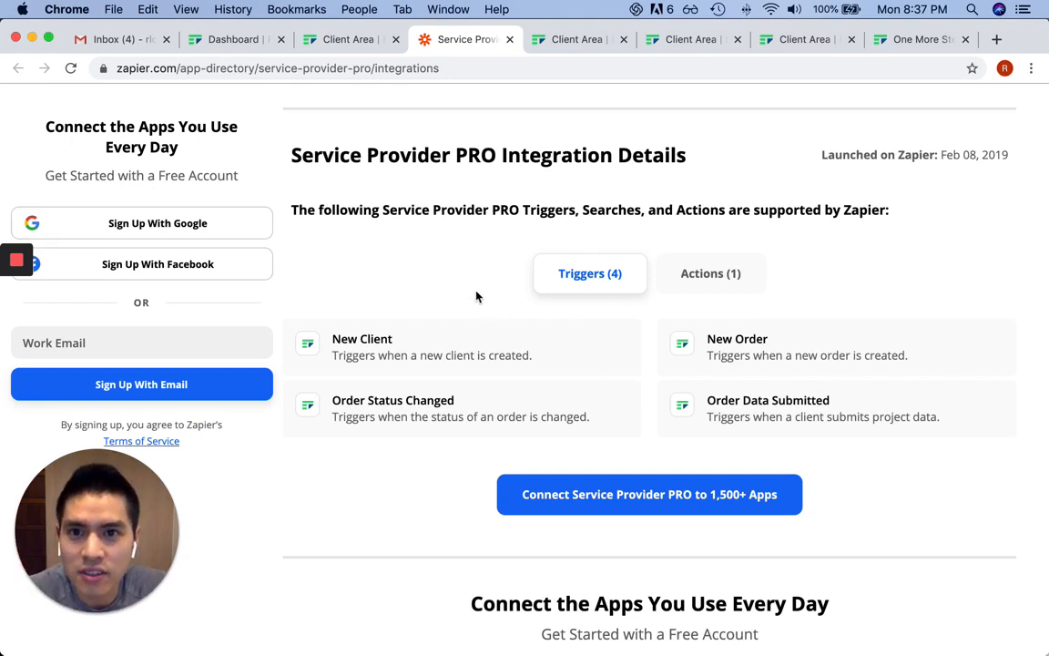
drag(363, 216, 547, 206)
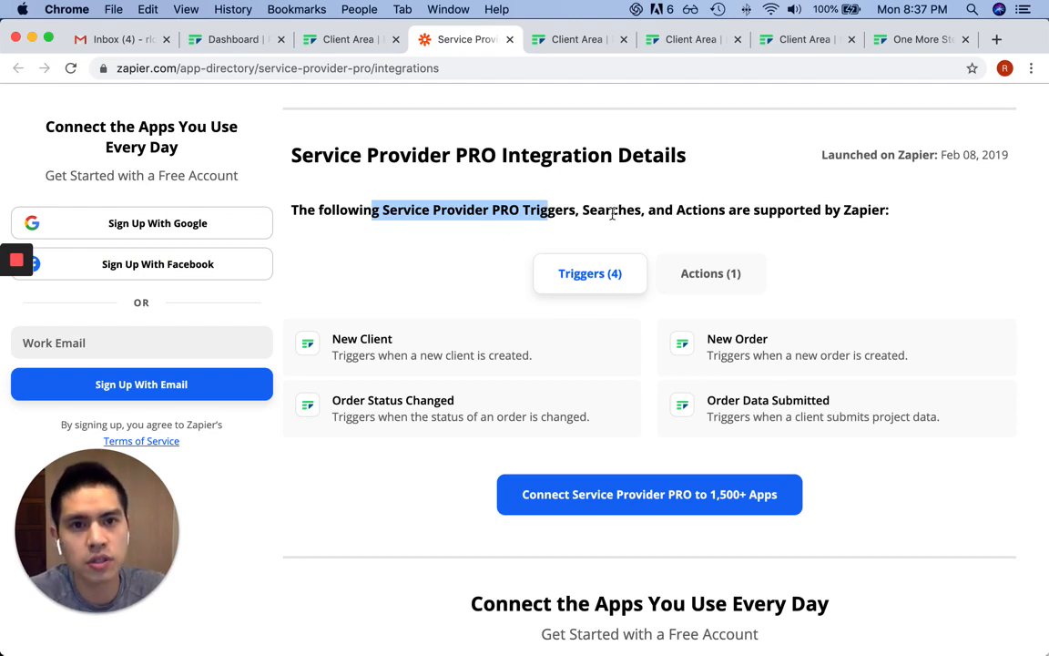
click(463, 270)
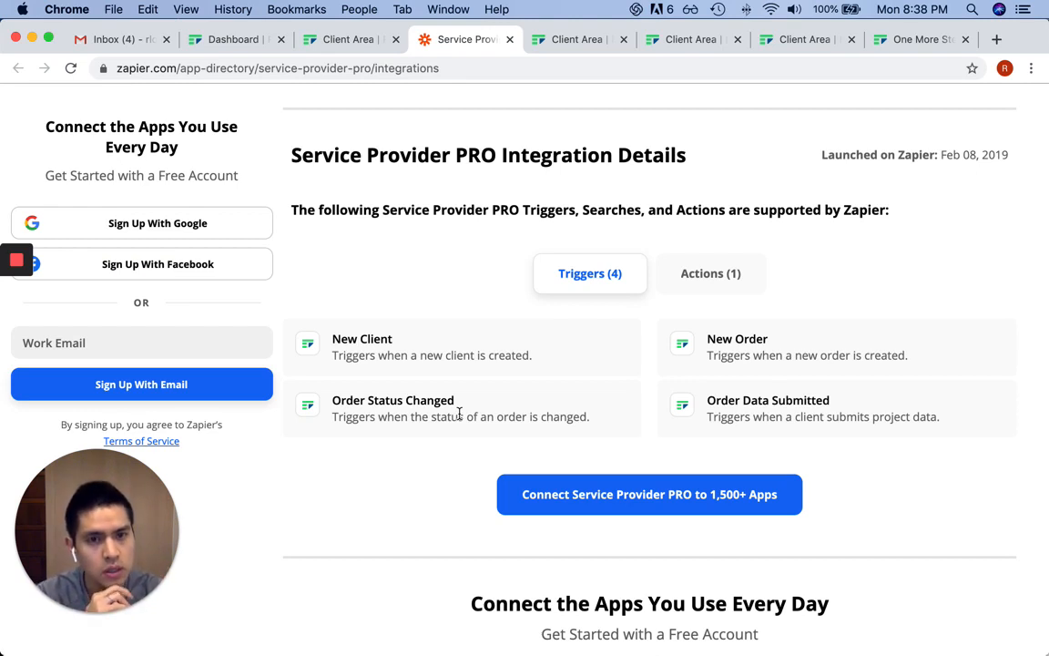
drag(716, 338, 842, 355)
triple_click(843, 355)
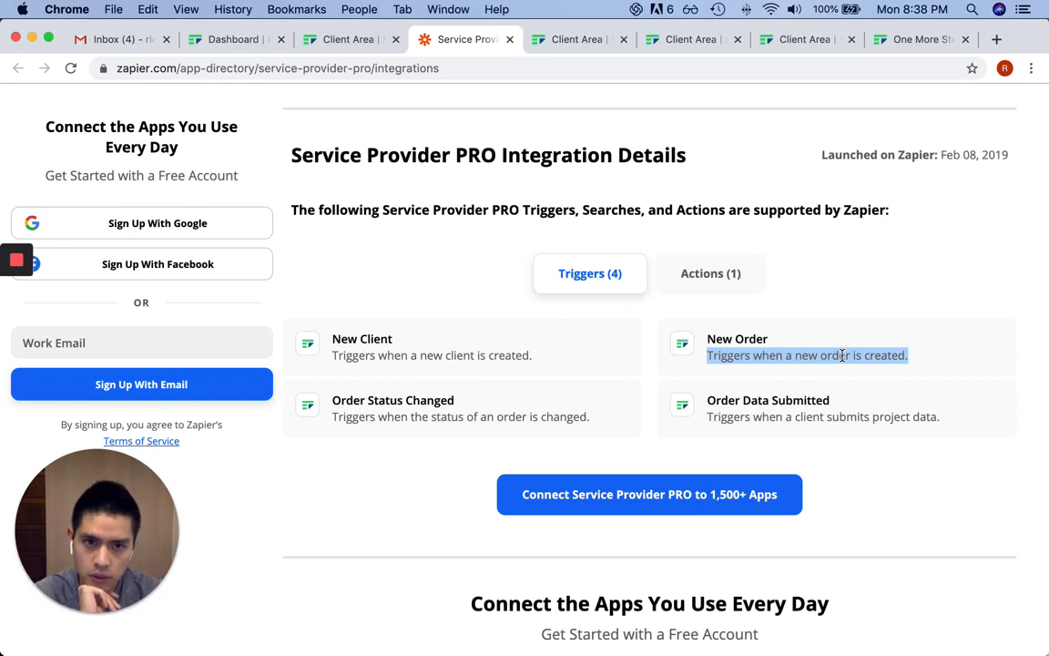
drag(761, 402, 882, 415)
triple_click(822, 419)
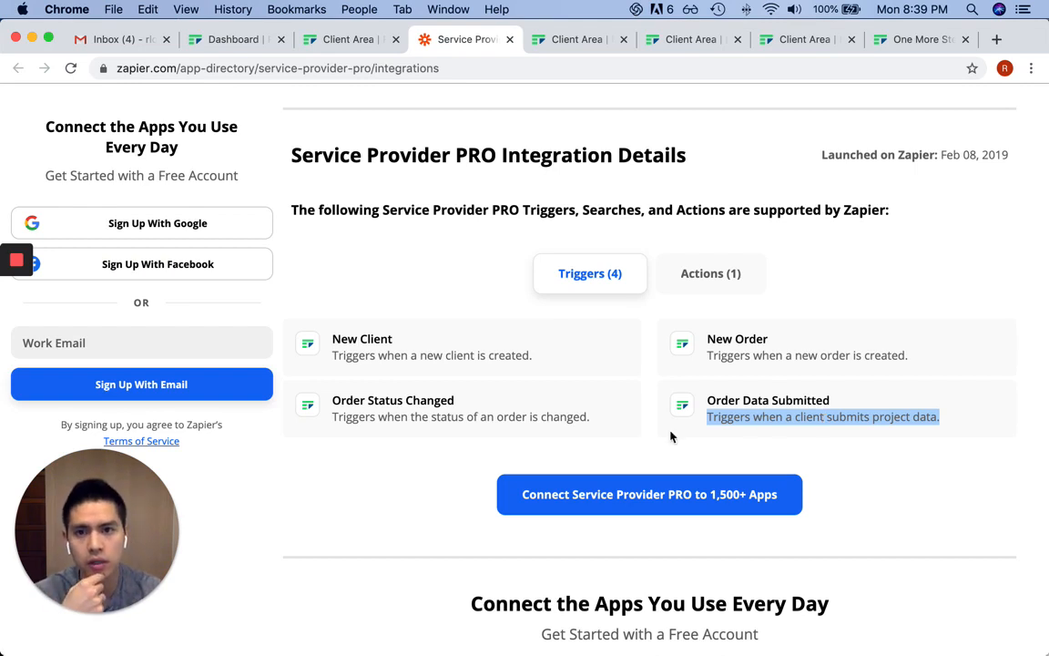
click(633, 431)
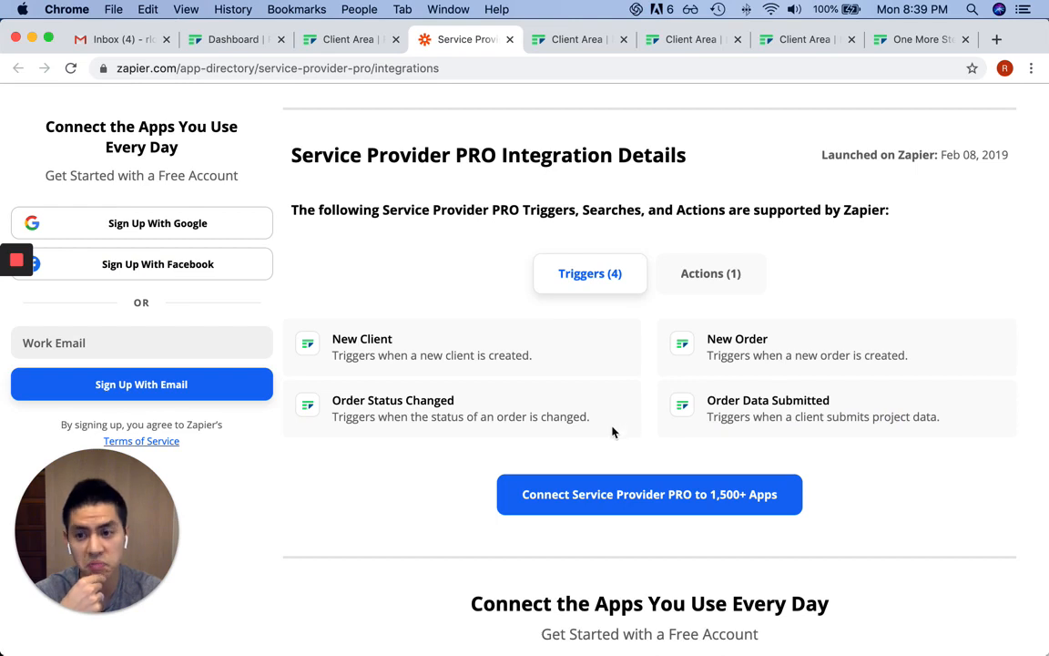
View Zapier's single Send Message action, then switch to the Client Area order page tab
click(727, 277)
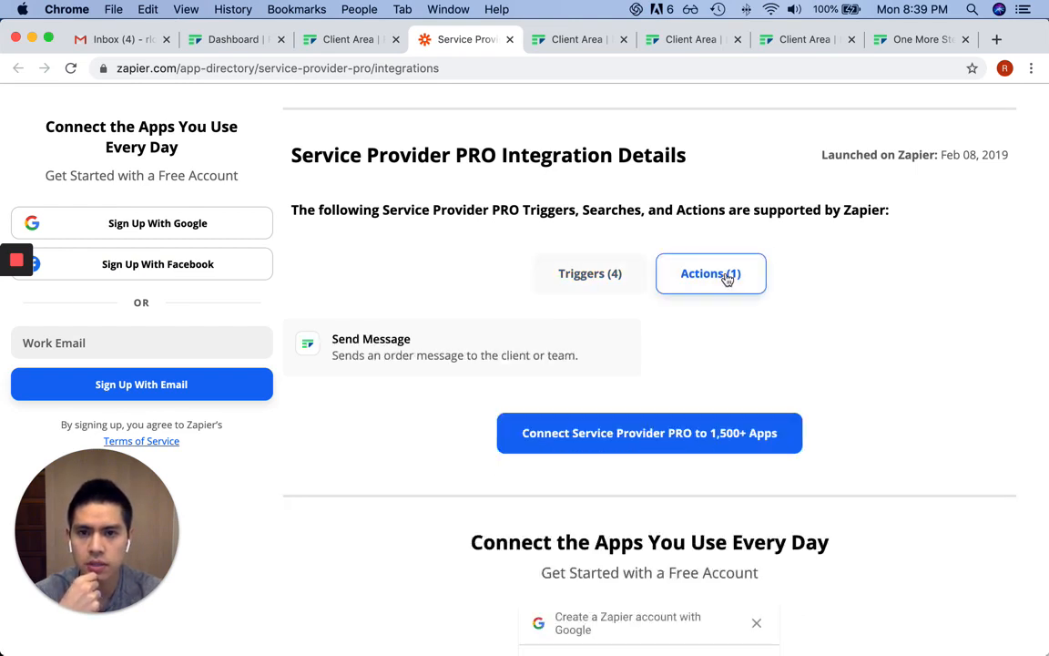
double_click(505, 355)
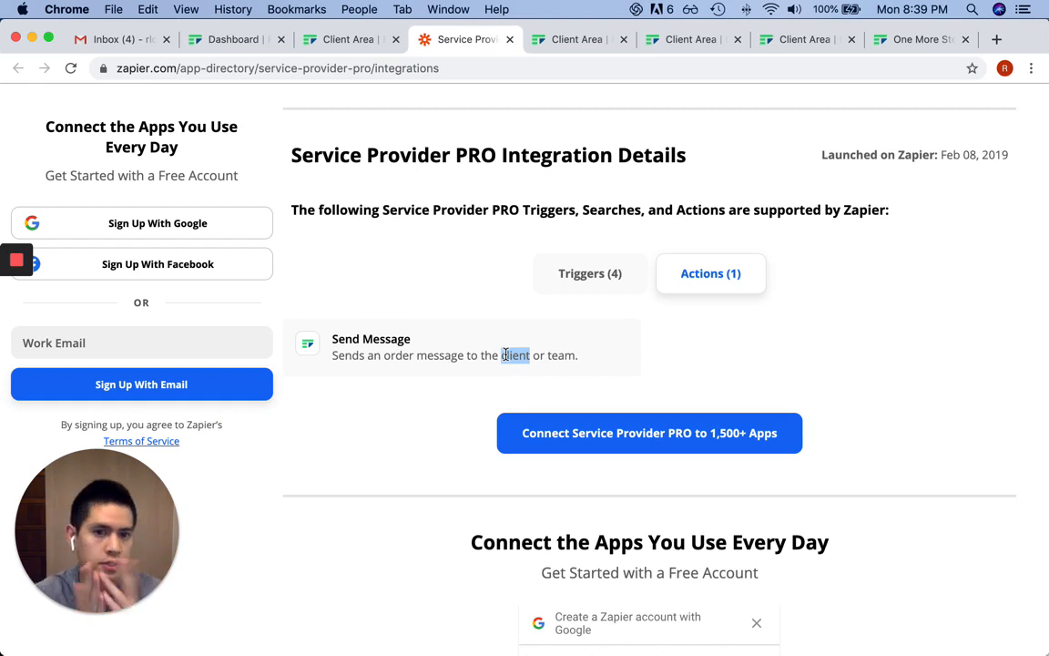
click(344, 38)
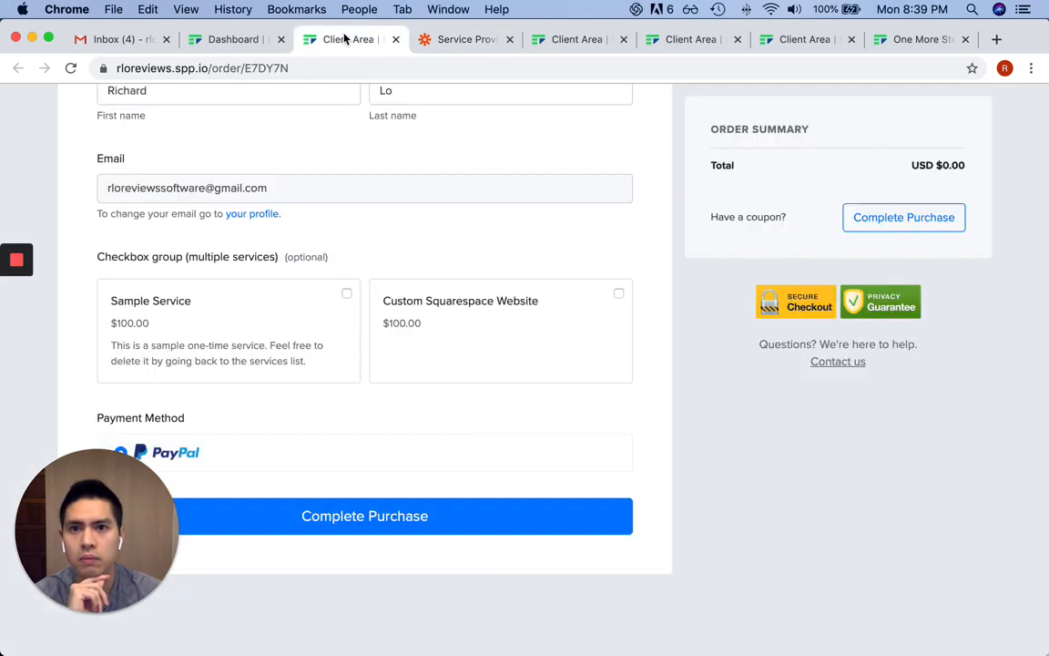
Switch to the Dashboard tab, close the Zapier side panel, and scroll up to the 4/6 checklist
scroll(611, 345, down, 1)
scroll(625, 340, up, 5)
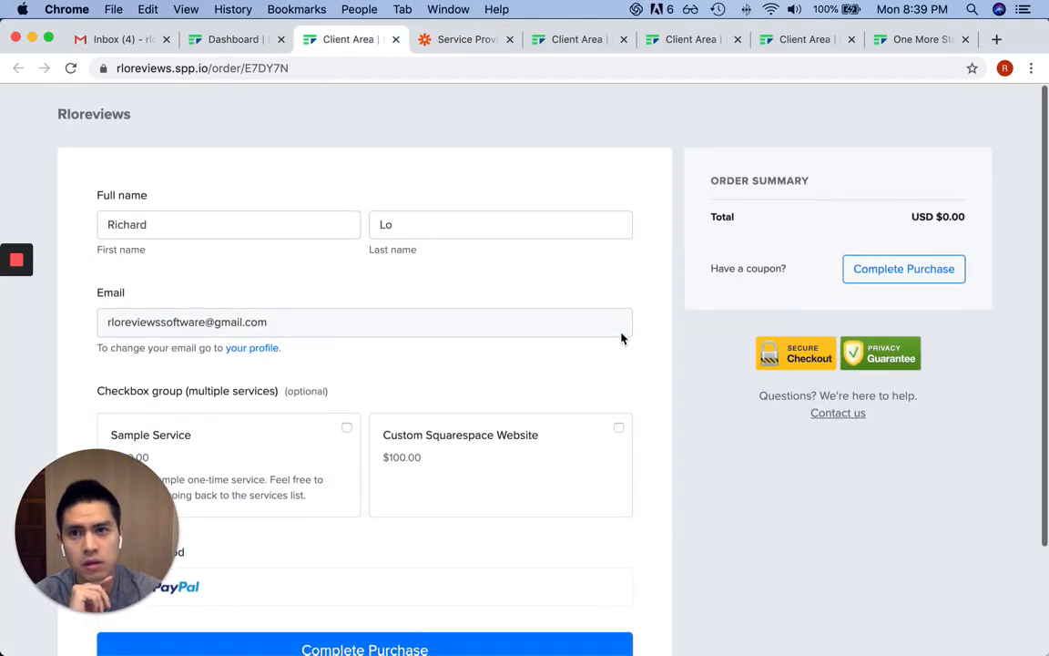
click(243, 39)
scroll(583, 217, down, 8)
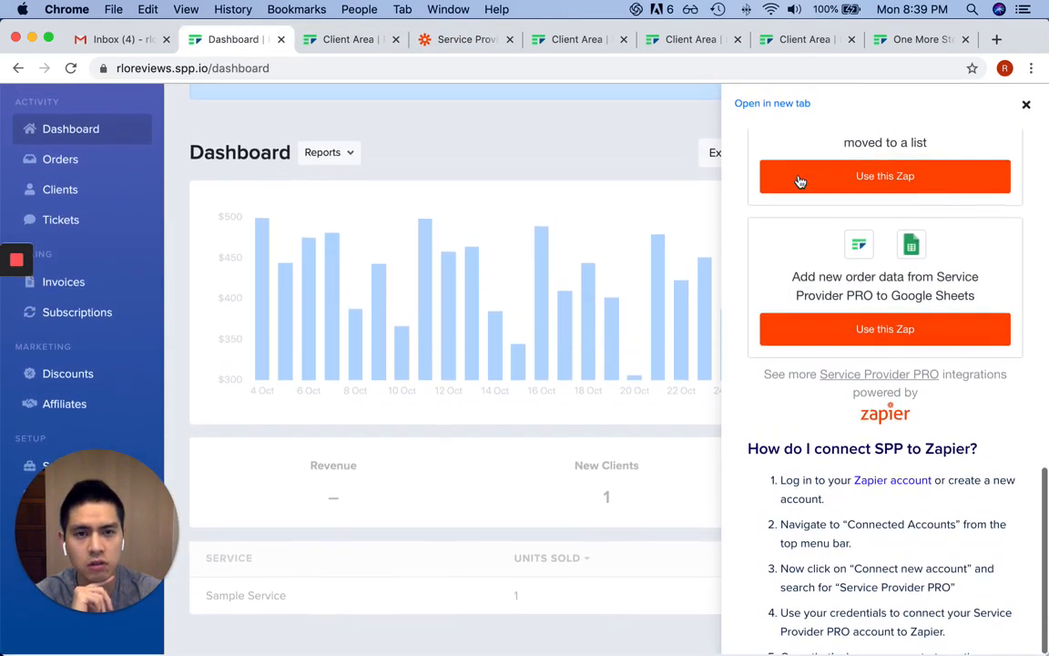
click(1027, 105)
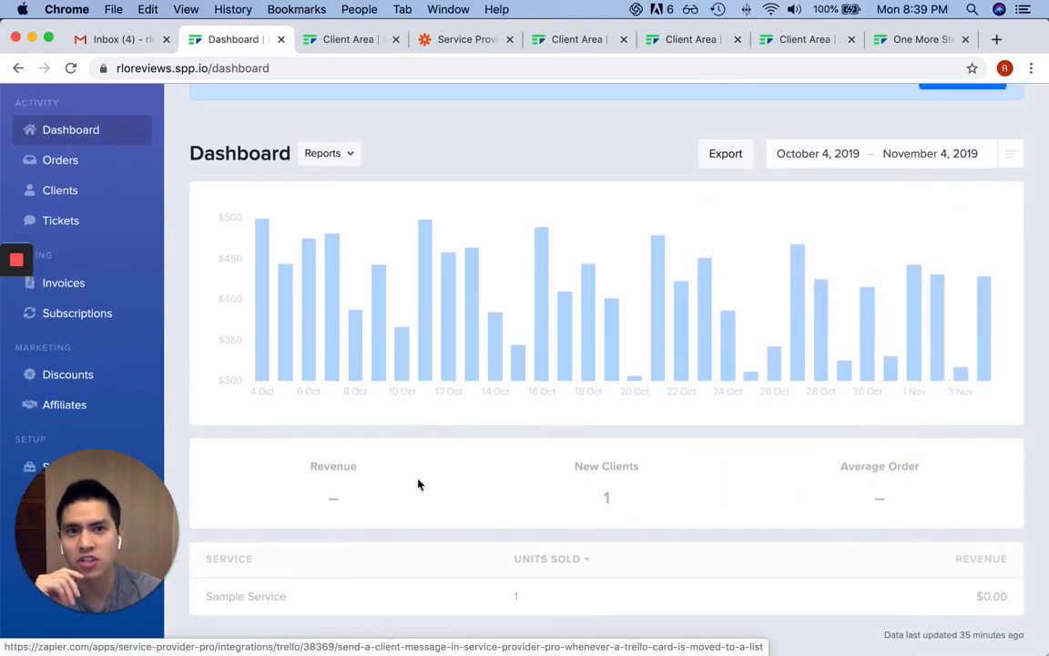
scroll(430, 487, up, 10)
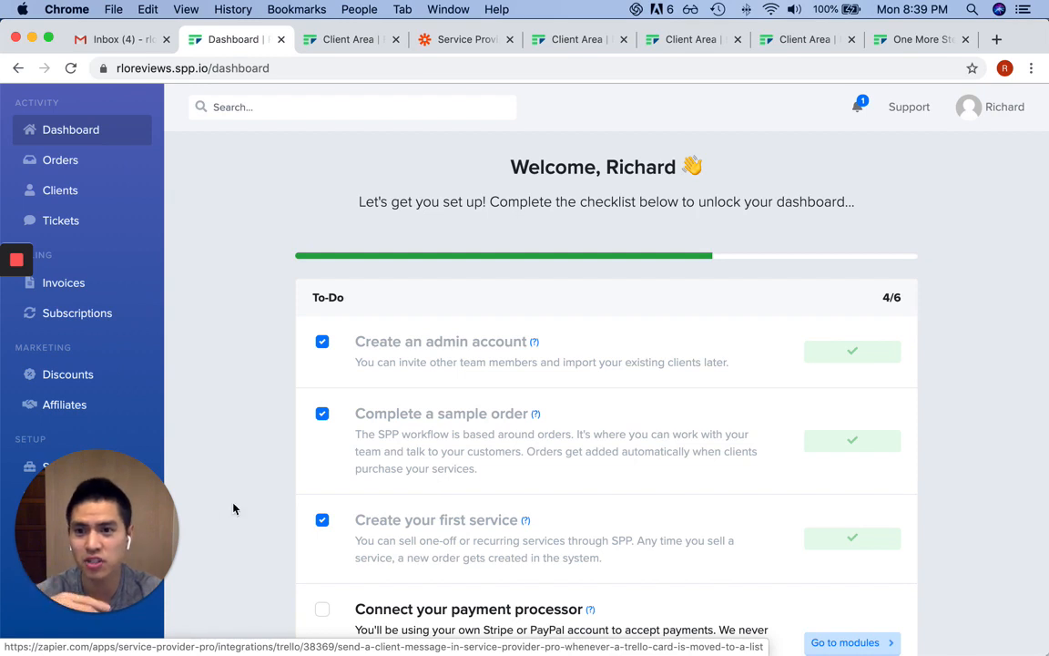
click(156, 520)
drag(435, 520, 948, 541)
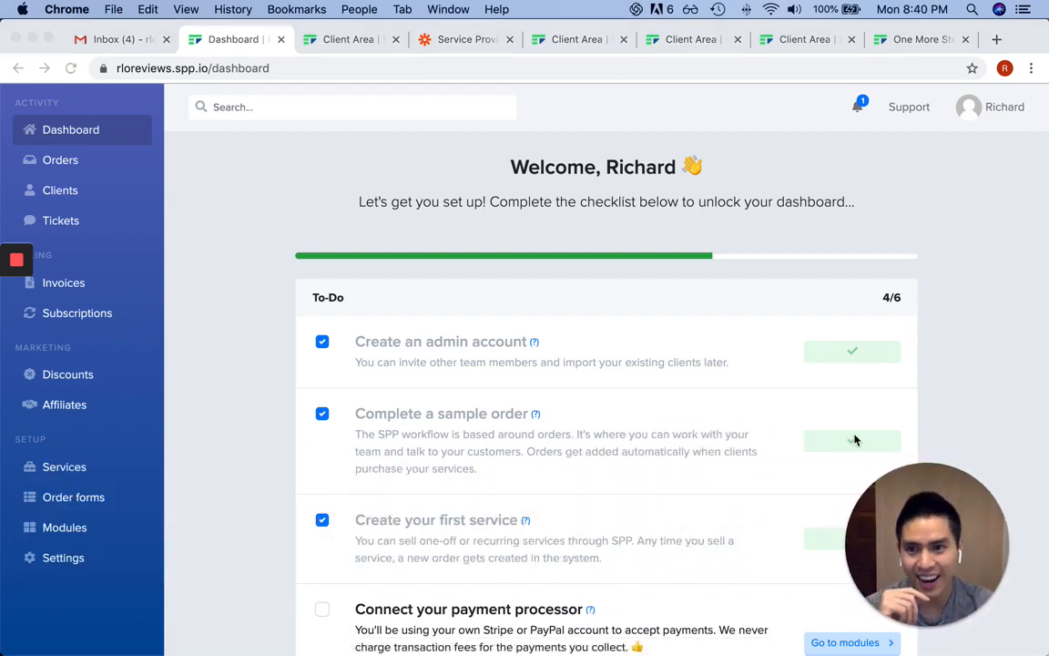
scroll(757, 427, down, 10)
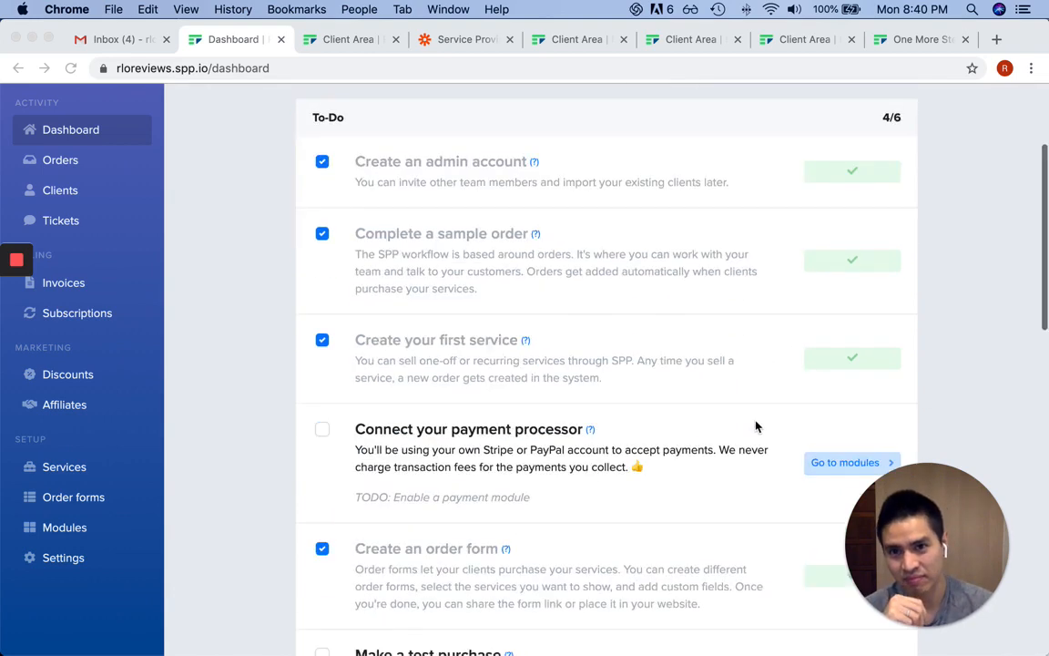
scroll(757, 419, up, 3)
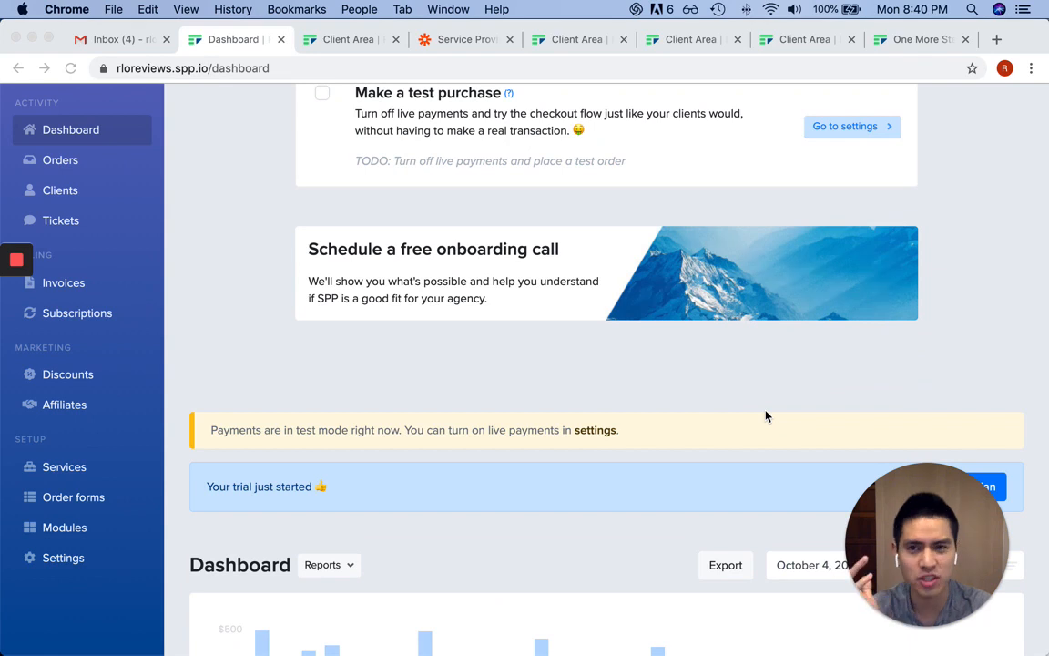
scroll(765, 416, up, 4)
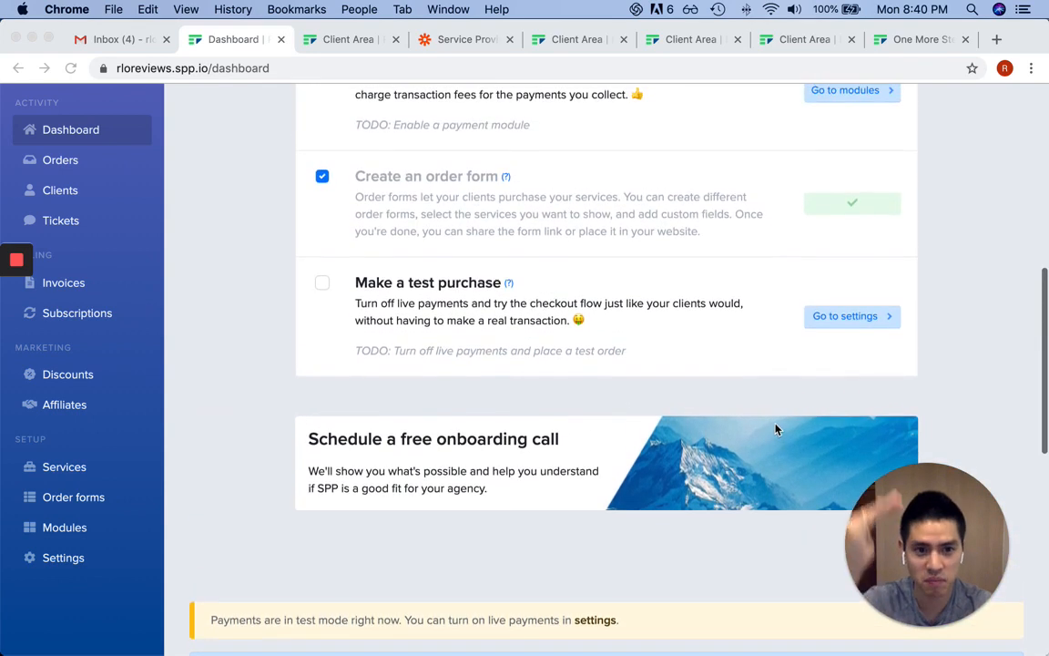
scroll(776, 427, up, 2)
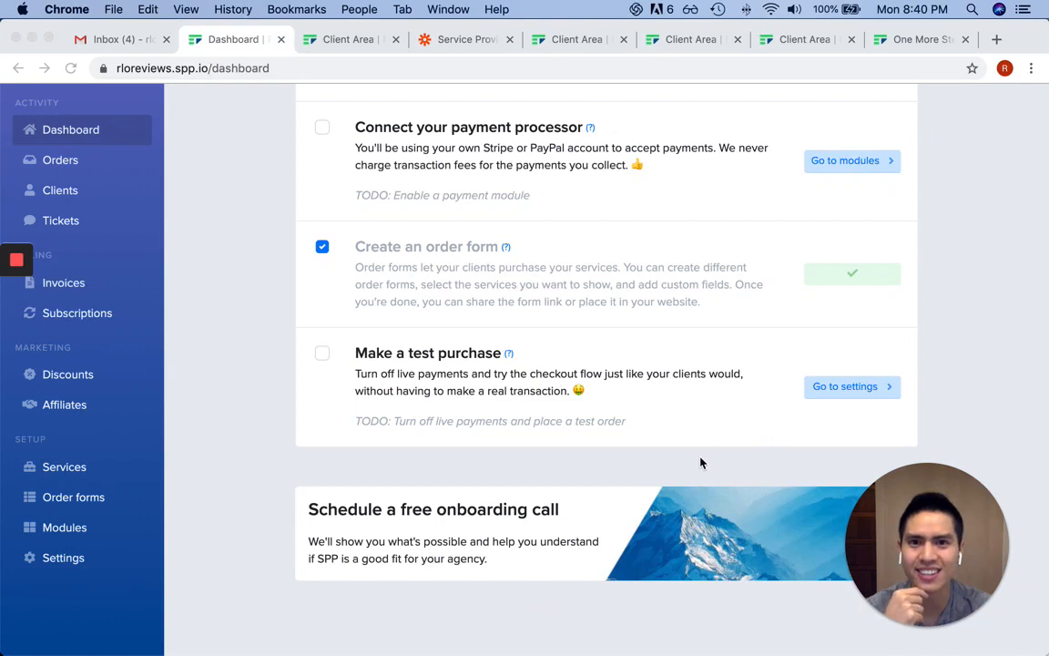
scroll(703, 461, up, 3)
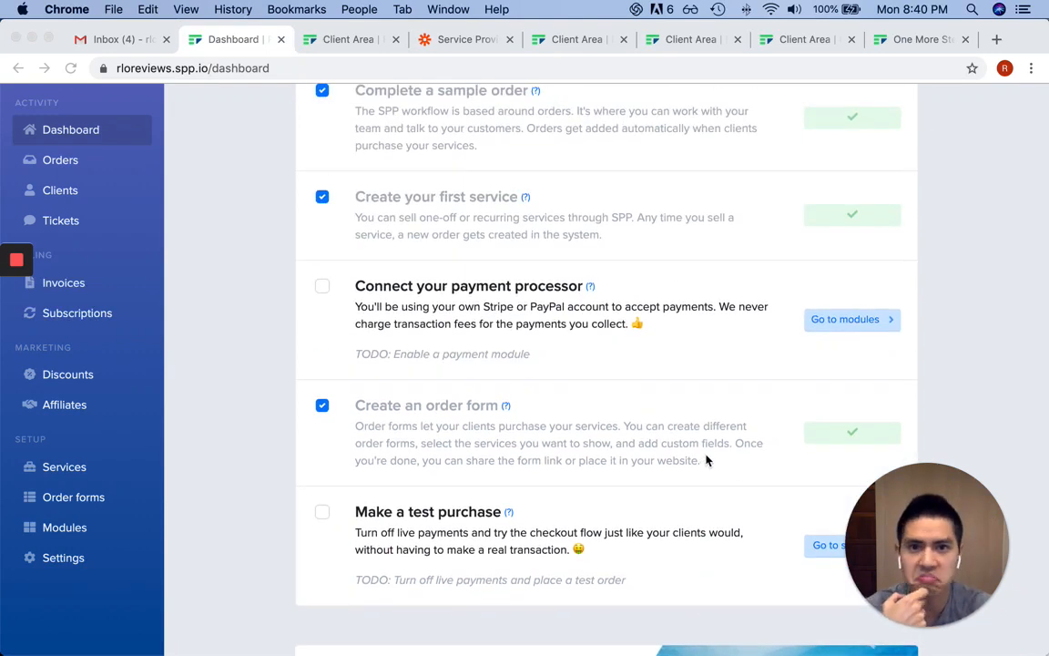
scroll(707, 460, up, 4)
scroll(706, 460, up, 3)
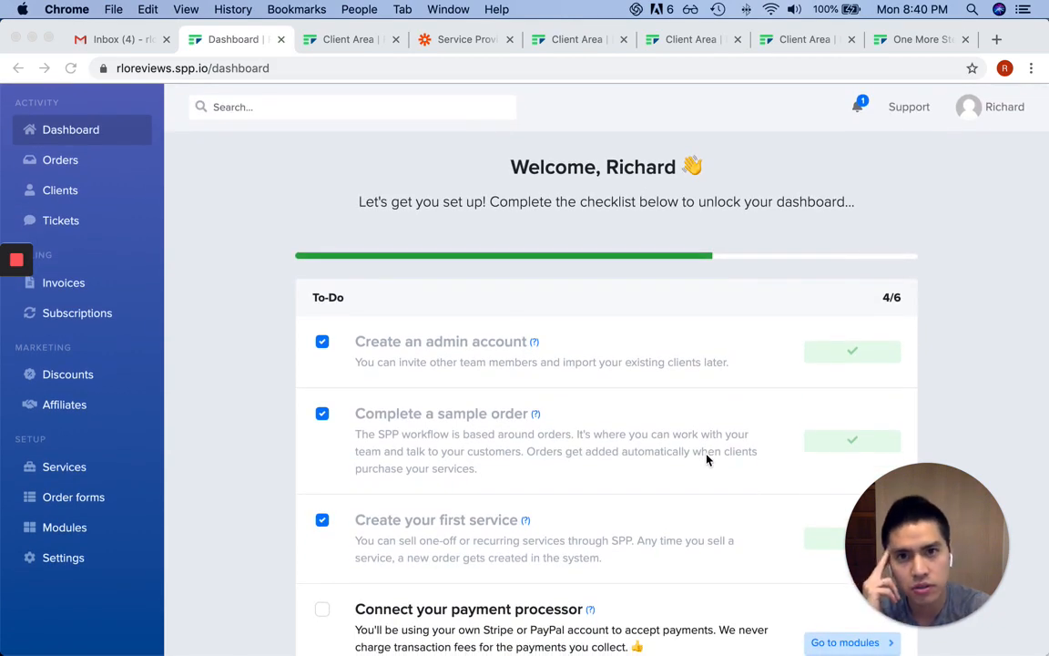
scroll(407, 386, down, 12)
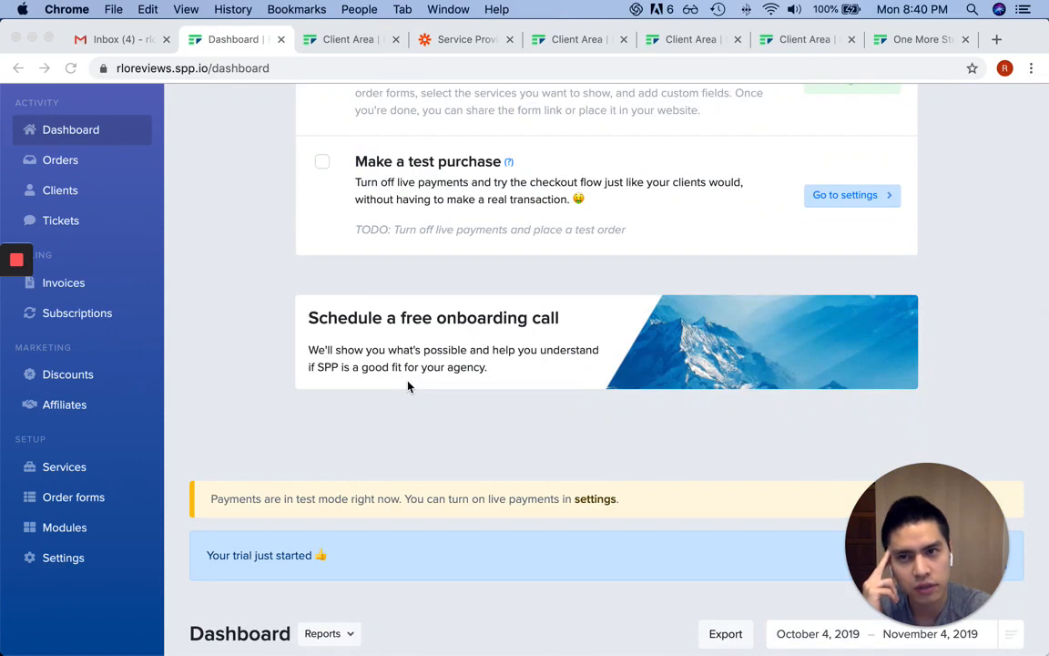
scroll(407, 386, down, 5)
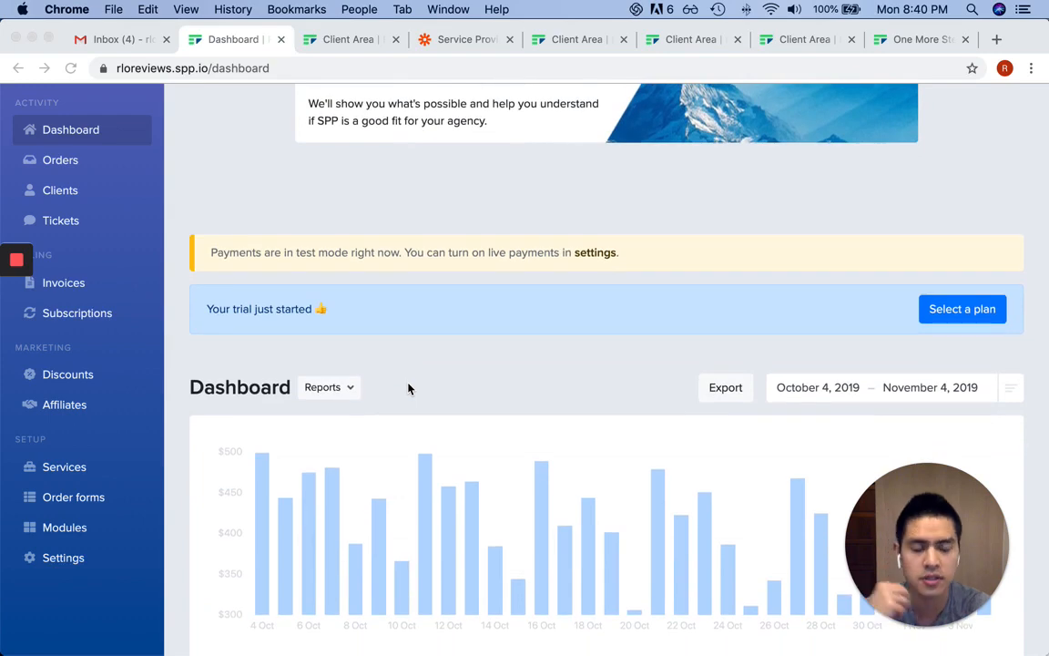
scroll(408, 388, down, 5)
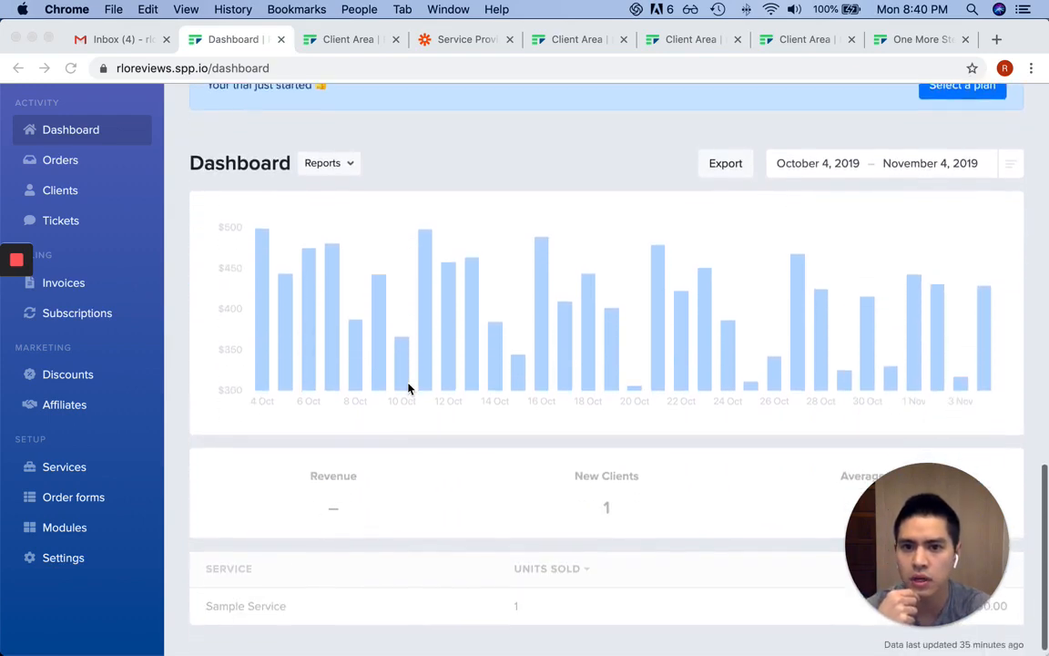
scroll(408, 388, up, 7)
scroll(409, 388, up, 10)
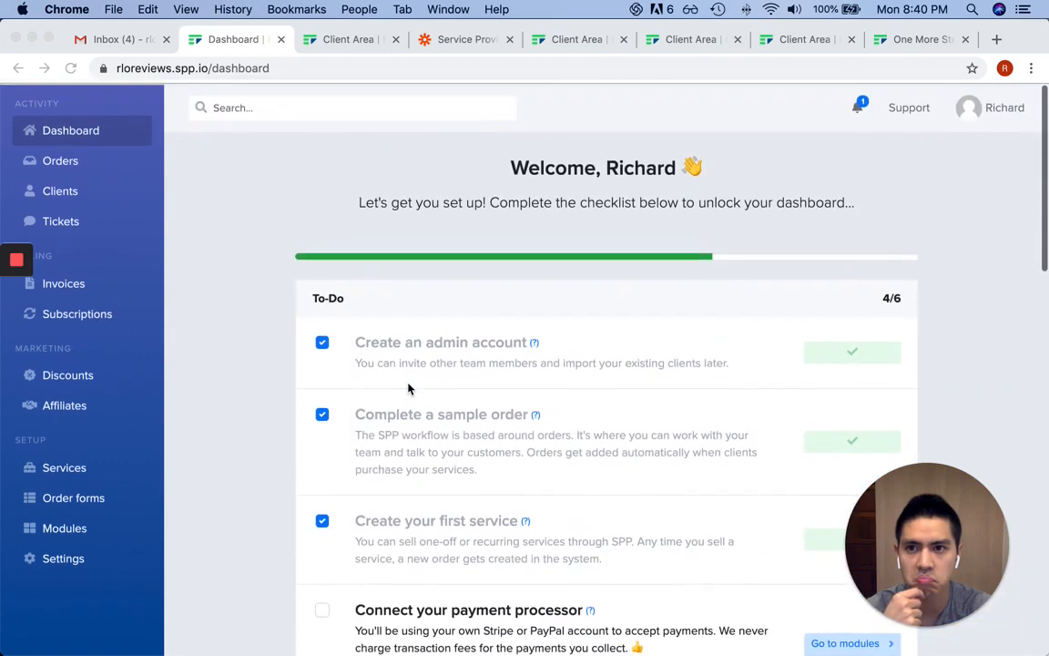
click(69, 163)
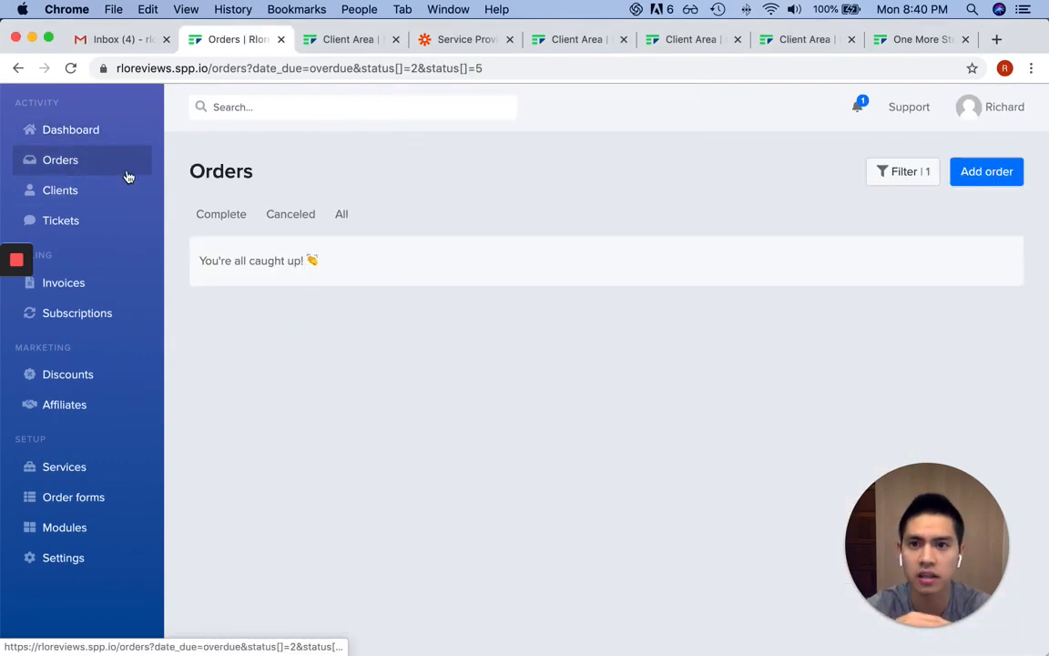
click(108, 133)
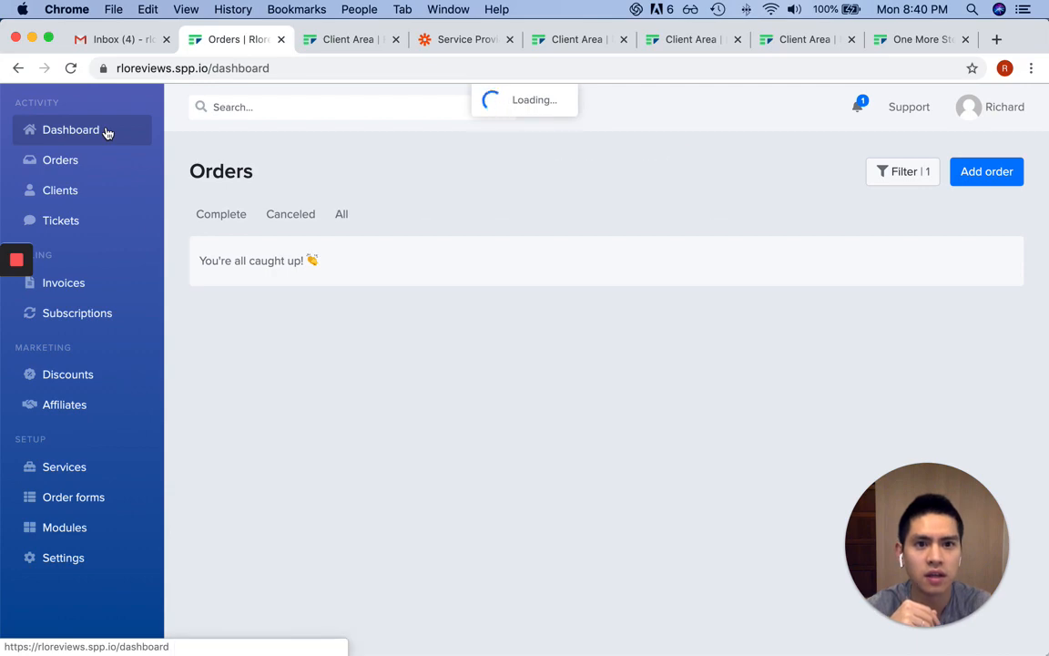
scroll(976, 180, down, 10)
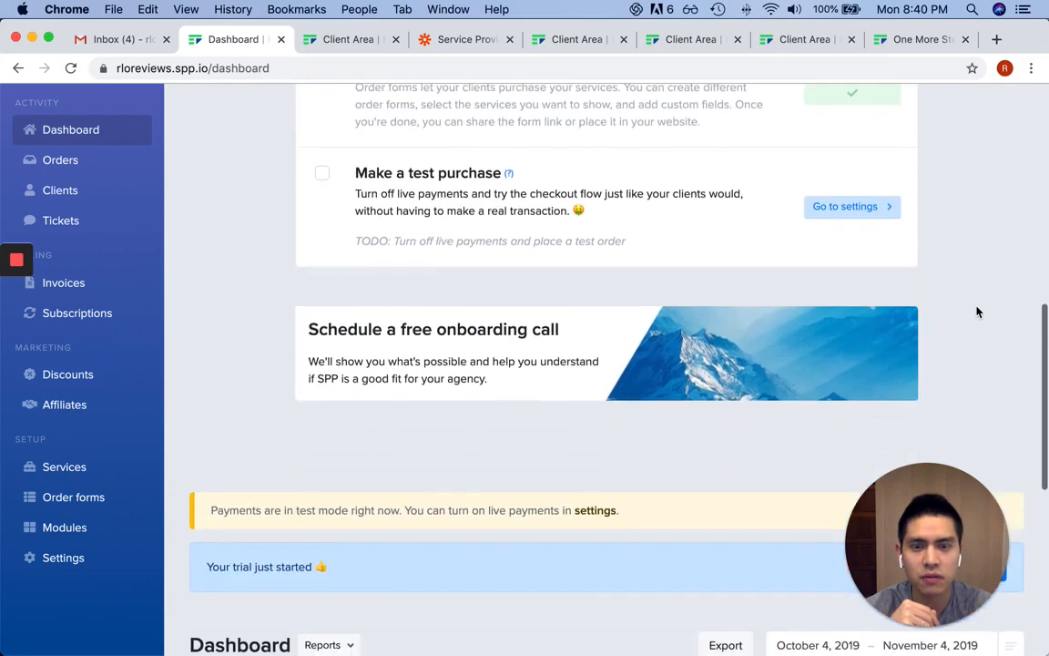
scroll(976, 311, up, 10)
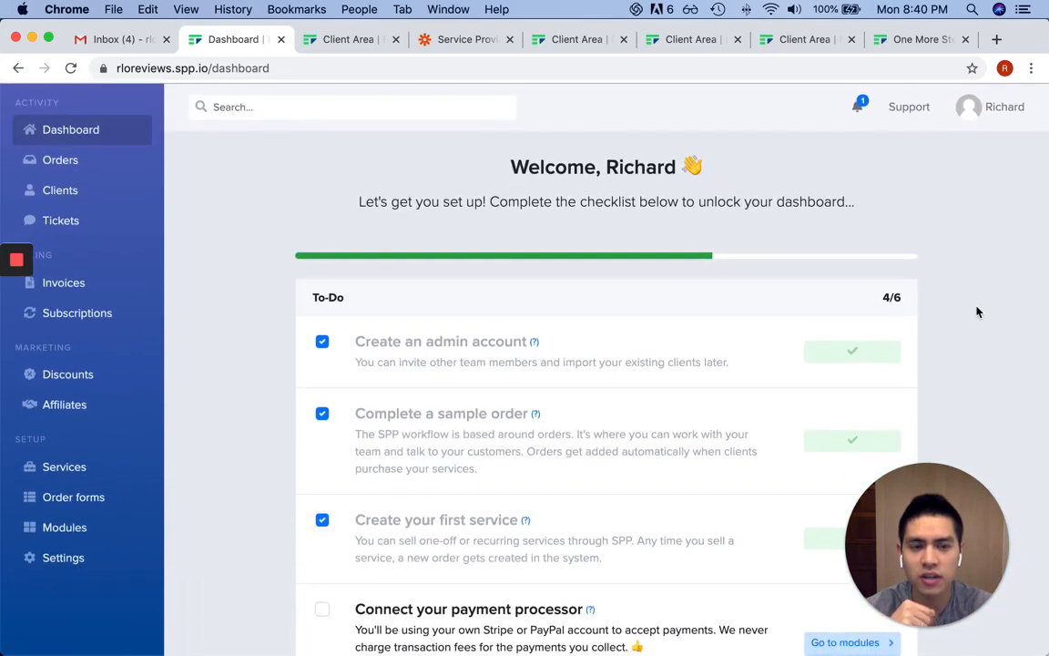